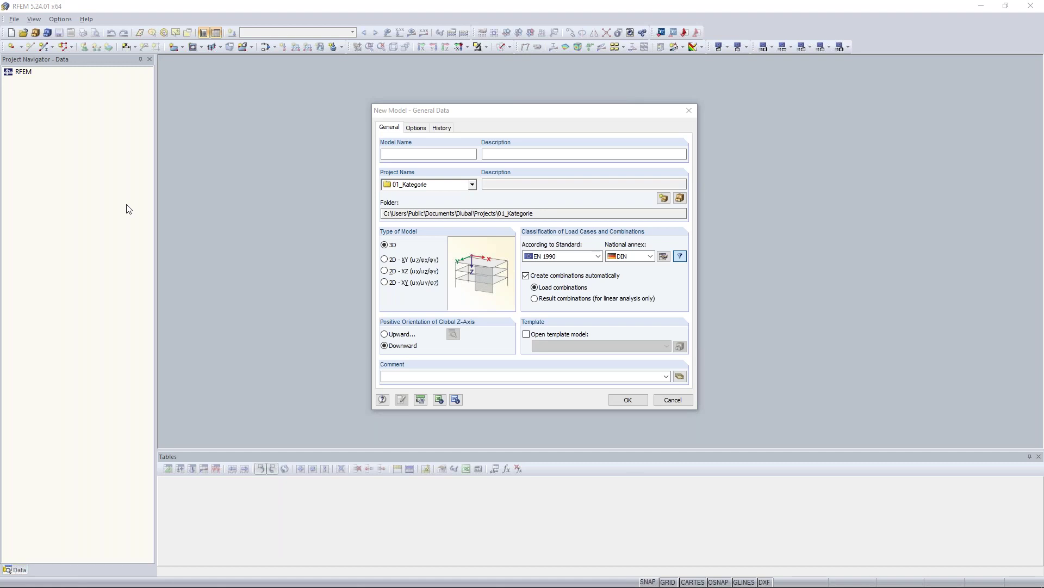
# Name the new model "Timber Truss Girder"
pyautogui.moveTo(576, 113); pyautogui.dragTo(564, 99)
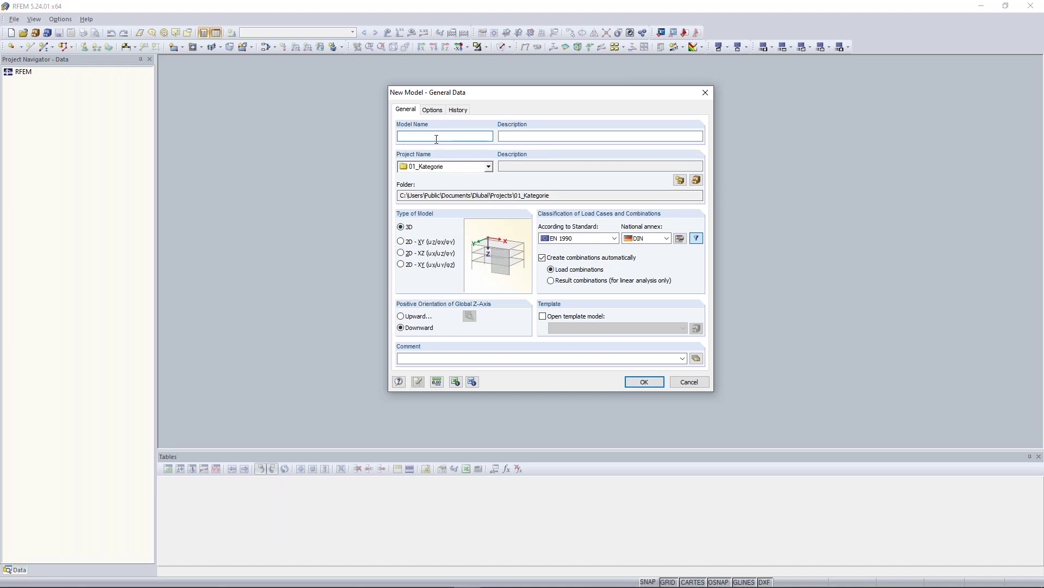
pyautogui.write('Time')
pyautogui.write('er Tru')
pyautogui.write('ss Girder')
# Assign the new model to the Downloads project within Examples
pyautogui.click(488, 166)
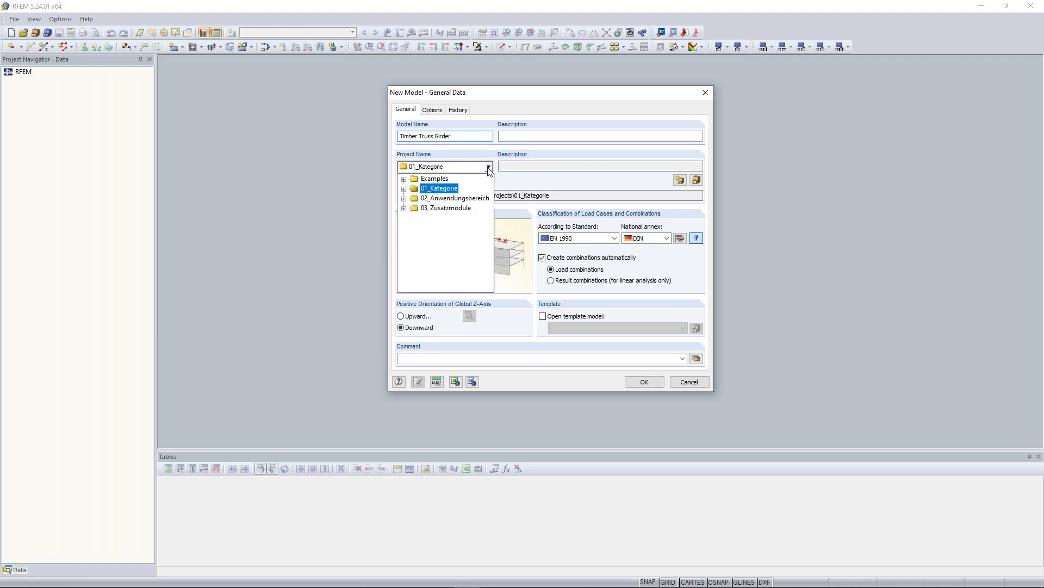
pyautogui.click(403, 179)
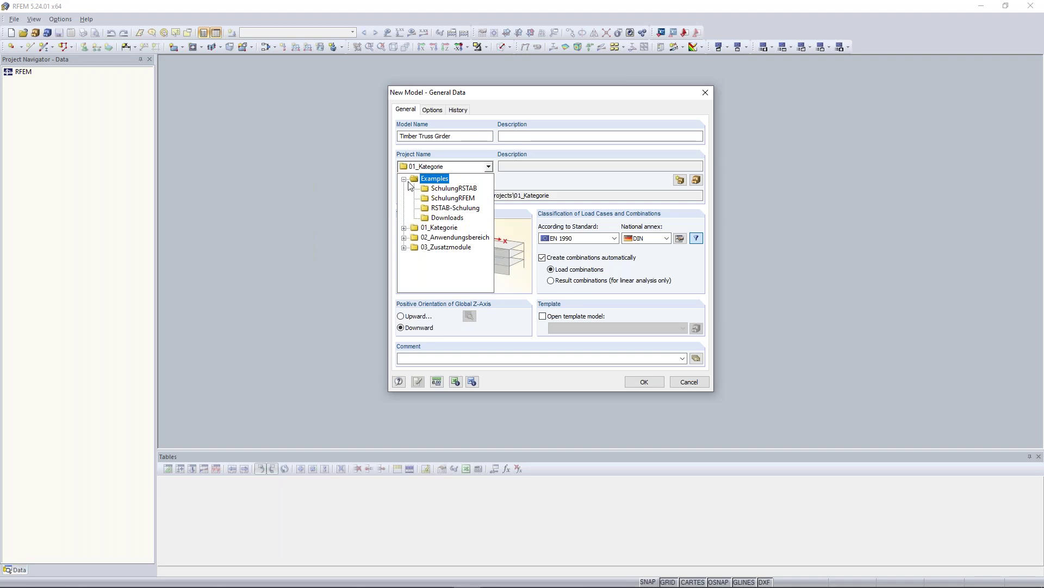
pyautogui.click(433, 217)
pyautogui.moveTo(478, 196); pyautogui.dragTo(395, 195)
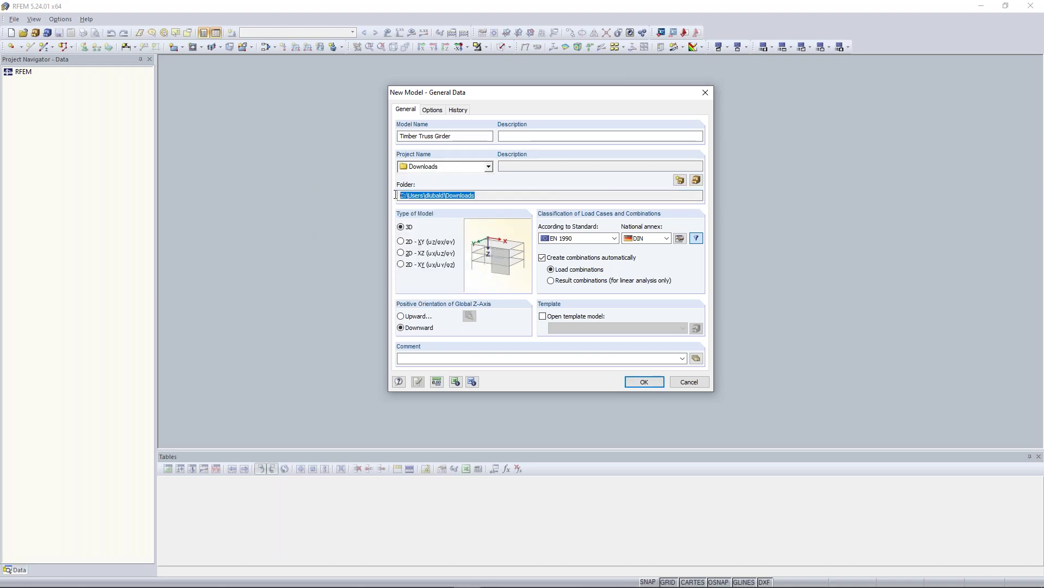
pyautogui.moveTo(477, 197); pyautogui.dragTo(390, 186)
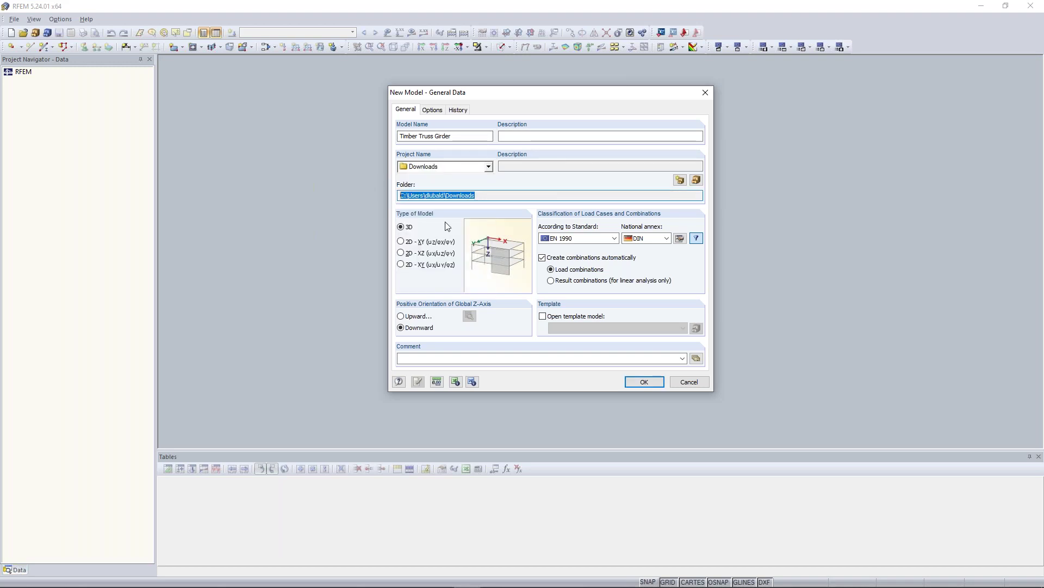
# Set the model type to 2D - XZ with the CEN national annex for EN 1990, and create the model
pyautogui.click(403, 254)
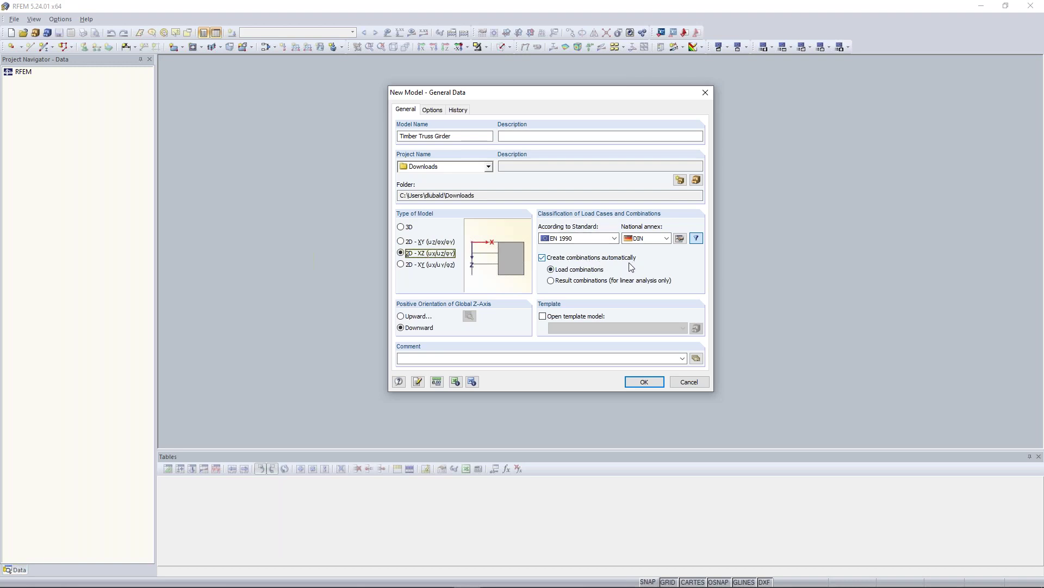
pyautogui.click(656, 238)
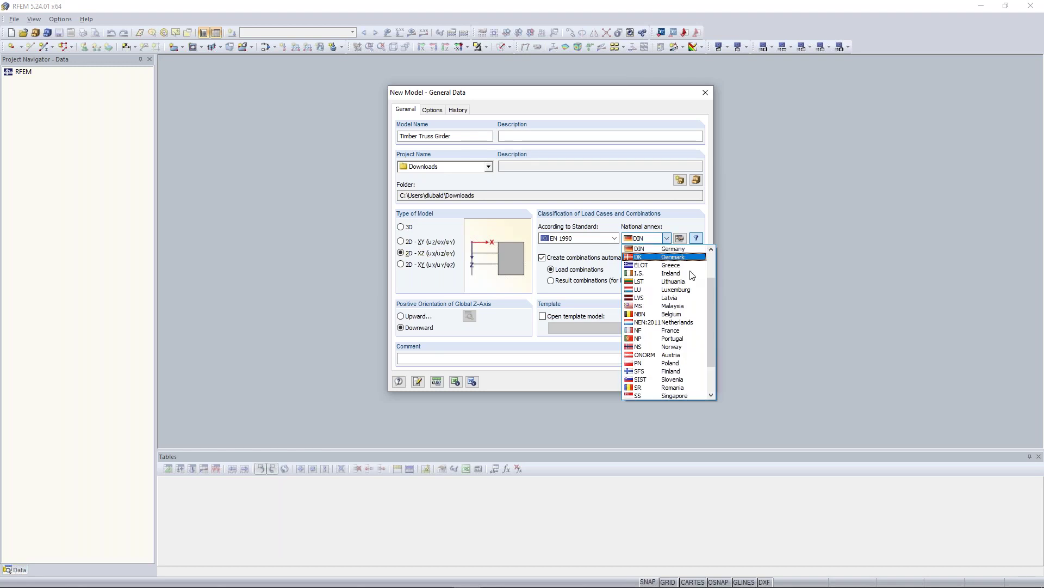
pyautogui.moveTo(713, 296); pyautogui.dragTo(709, 253)
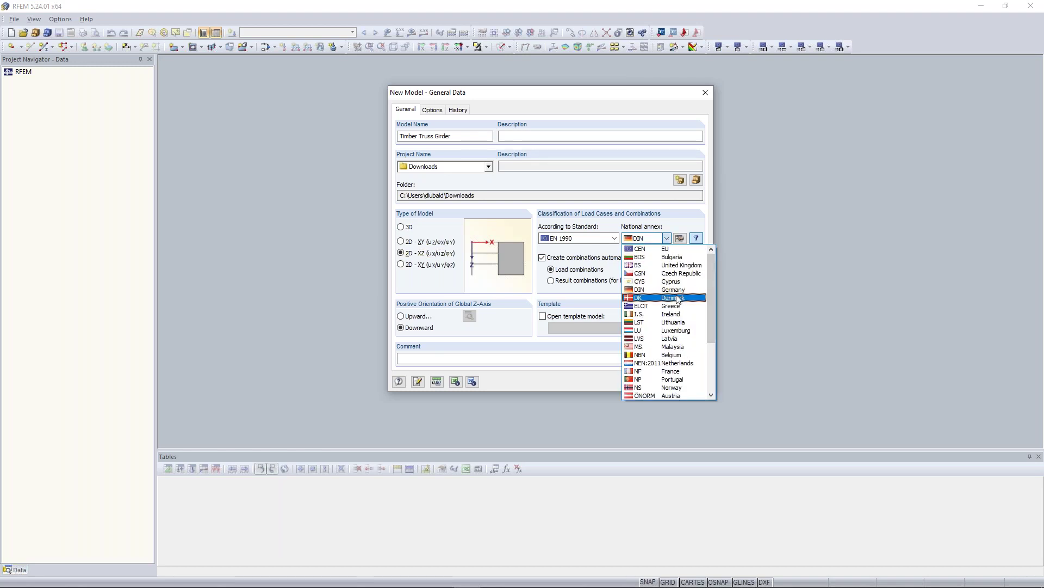
pyautogui.click(673, 251)
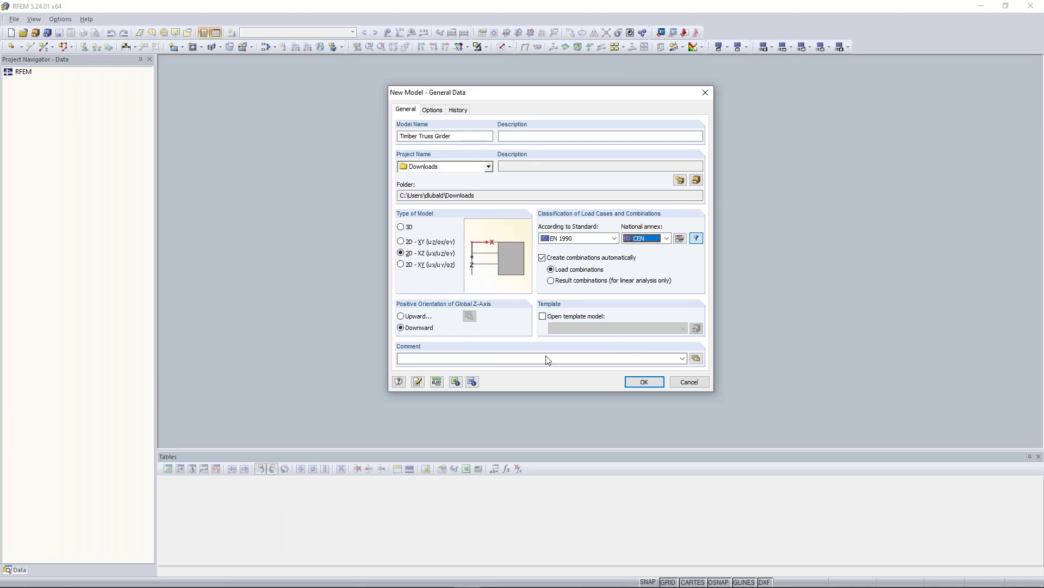
pyautogui.click(648, 383)
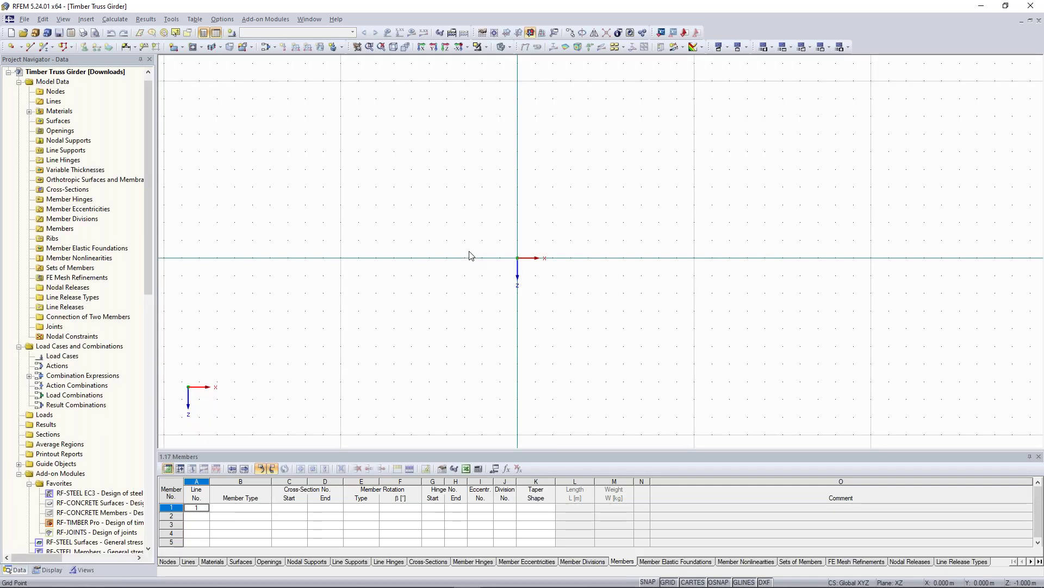
pyautogui.scroll(-1, 472, 252)
pyautogui.moveTo(472, 253); pyautogui.dragTo(479, 254, button='middle')
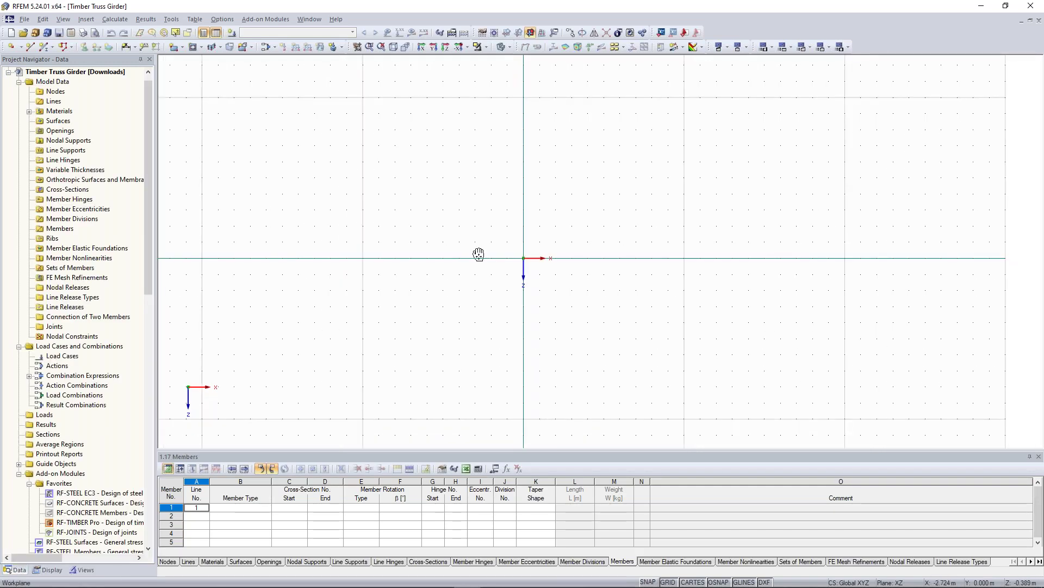
pyautogui.moveTo(479, 254); pyautogui.dragTo(448, 253, button='middle')
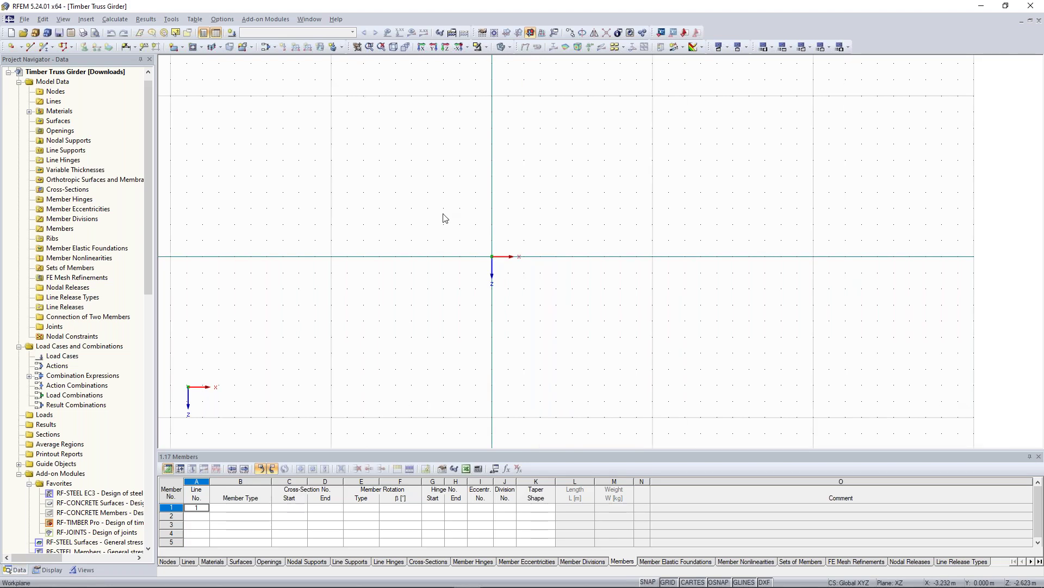
pyautogui.moveTo(445, 218)
pyautogui.mouseDown(button='middle')
pyautogui.moveTo(459, 214)
pyautogui.moveTo(444, 221)
pyautogui.mouseUp(button='middle')
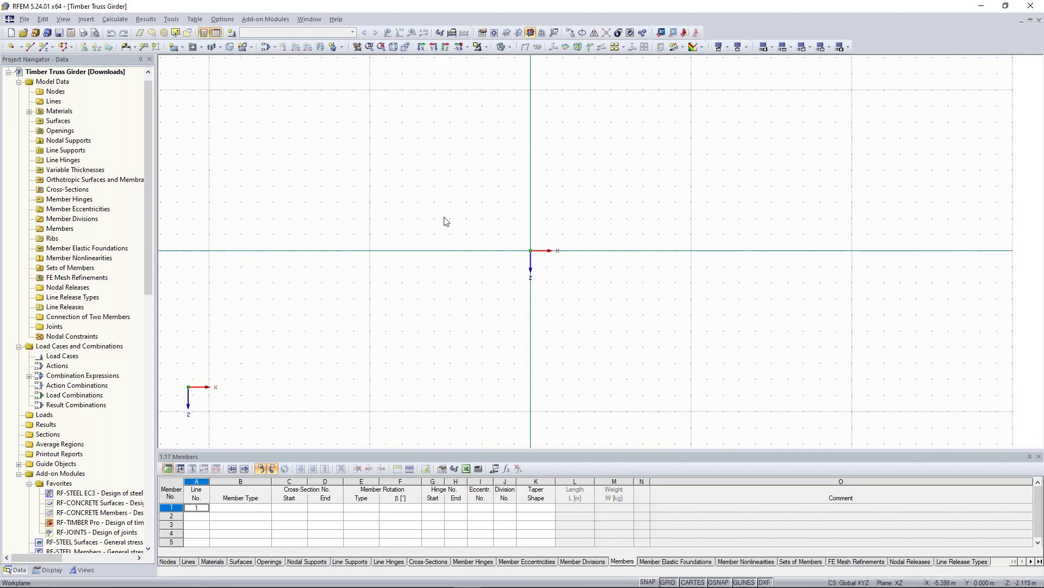
pyautogui.scroll(-1, 445, 221)
pyautogui.moveTo(448, 221); pyautogui.dragTo(465, 217, button='middle')
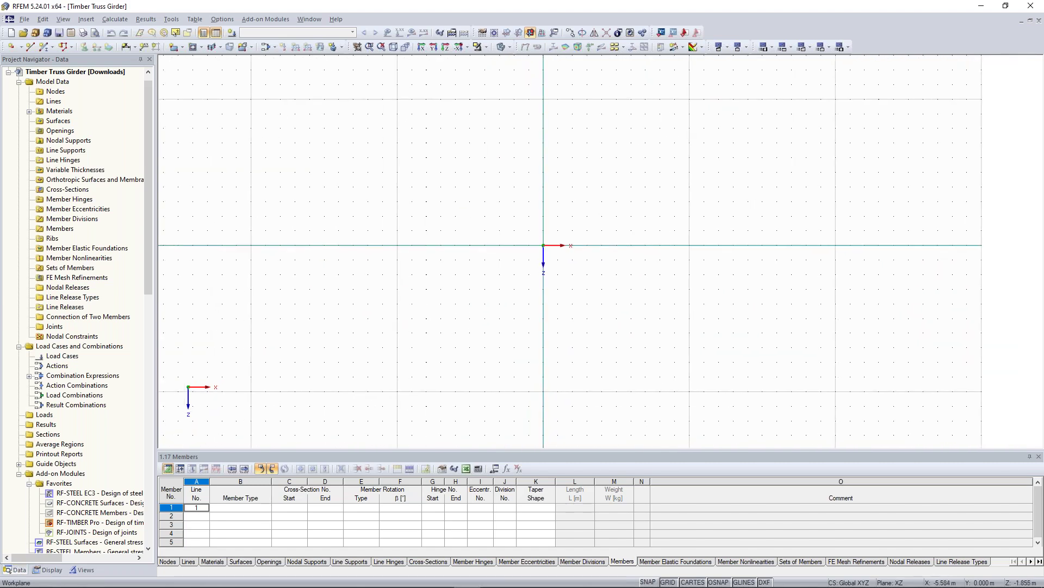
pyautogui.moveTo(480, 221); pyautogui.dragTo(510, 226, button='middle')
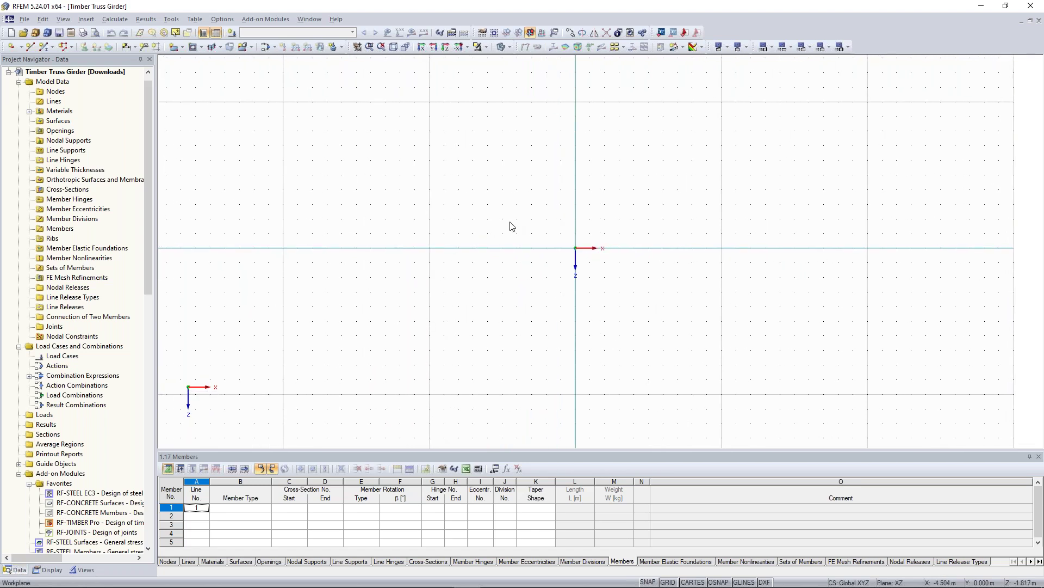
pyautogui.scroll(3, 560, 228)
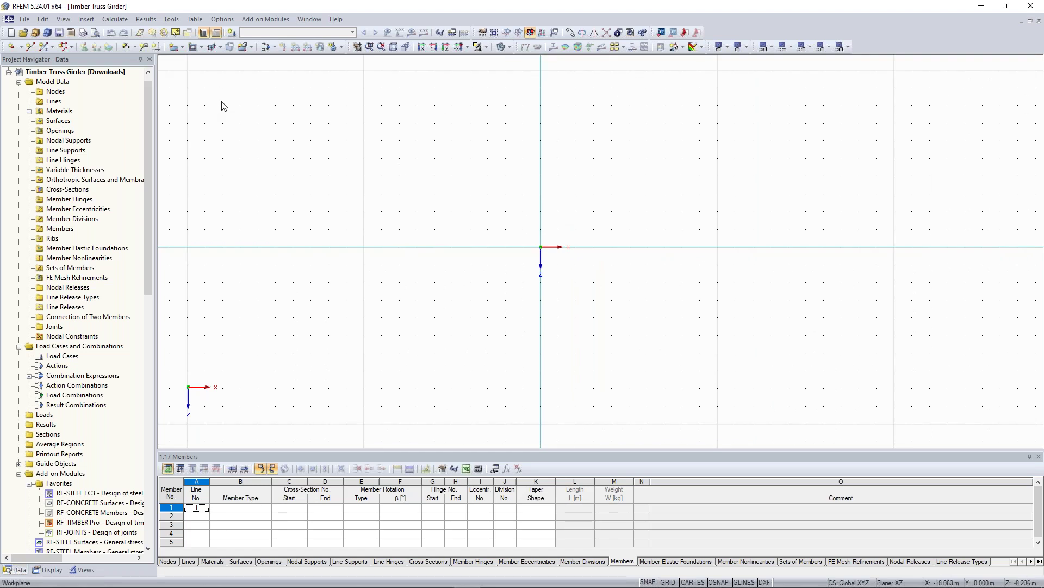
# Start generating a 2D truss from members with 10 bays and a total length of 60 m
pyautogui.click(173, 19)
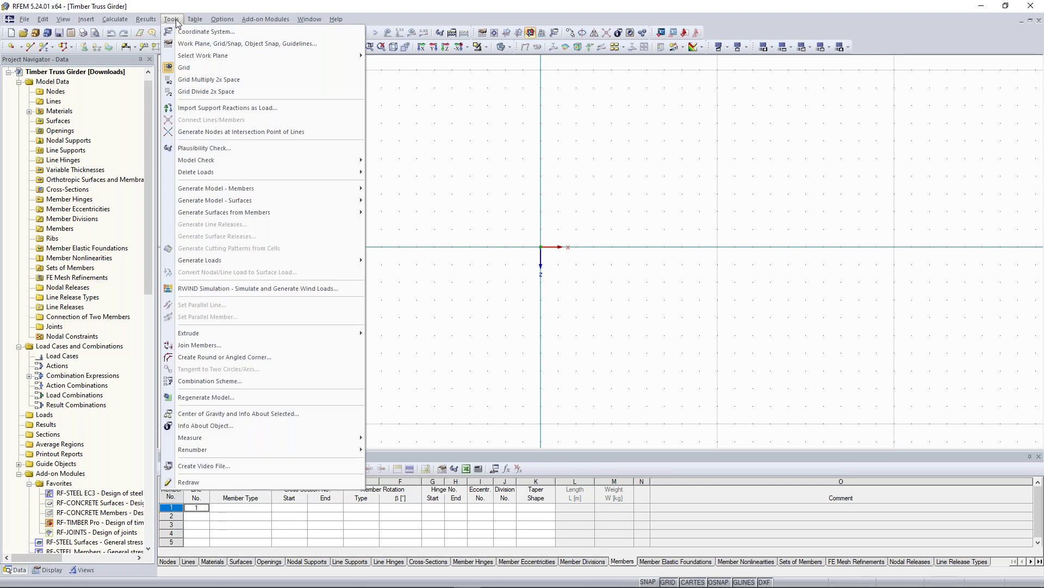
pyautogui.moveTo(202, 192)
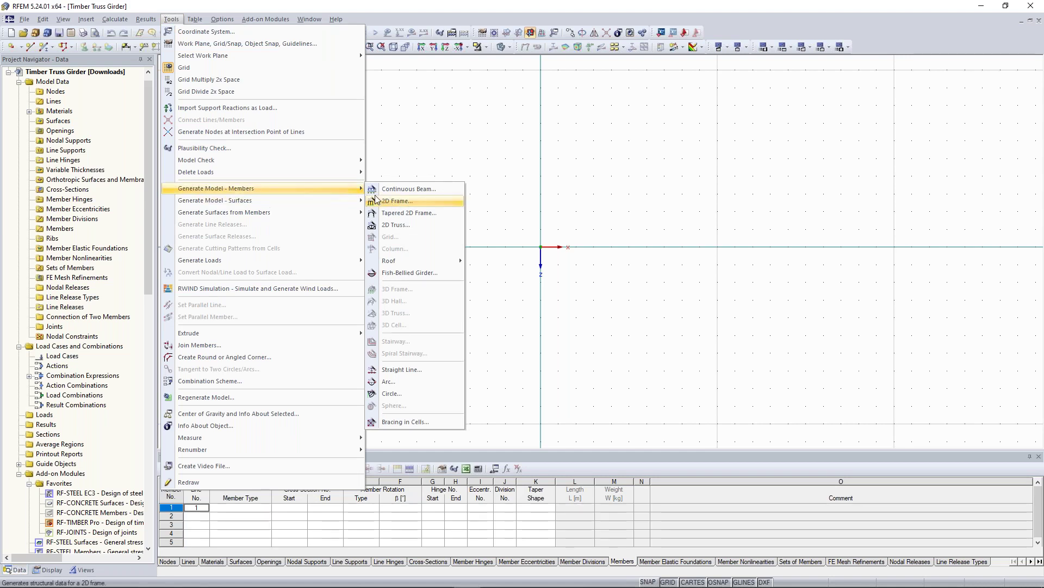
pyautogui.click(430, 230)
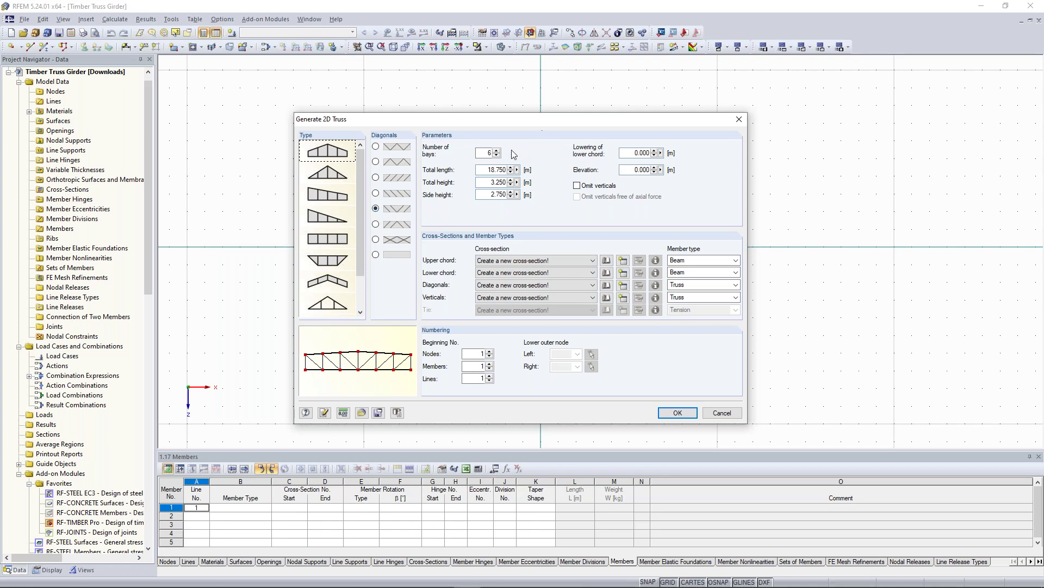
pyautogui.doubleClick(486, 153)
pyautogui.press('Tab')
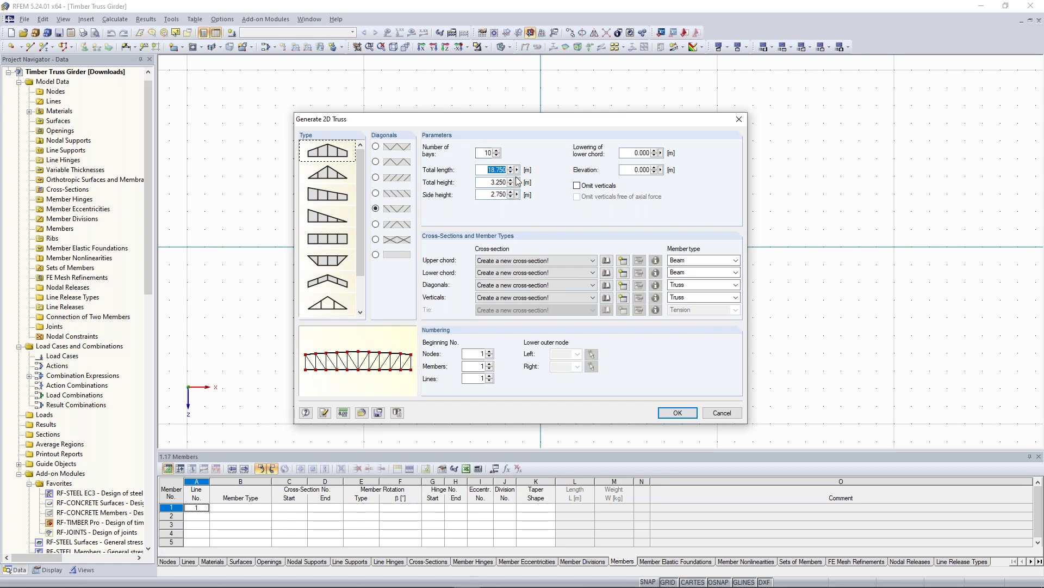
pyautogui.write('60')
# Set the truss's total height to 5.753 m and its side height to 2.6 m
pyautogui.press('Tab')
pyautogui.write('5.7')
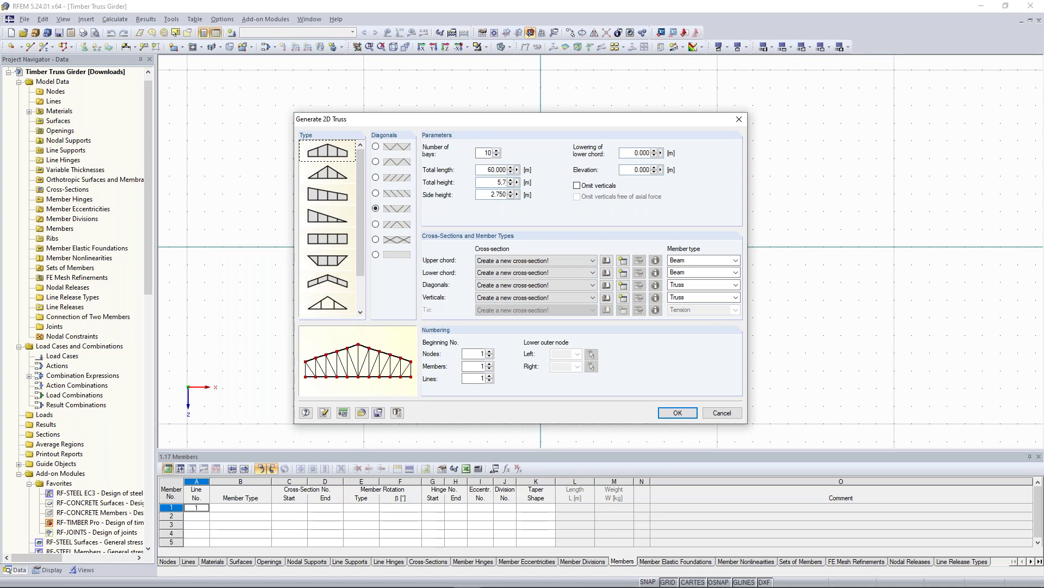
pyautogui.write('53')
pyautogui.press('Tab')
pyautogui.write('2.6')
pyautogui.click(497, 195)
# Create a new cross-section for the upper chord as a timber rectangle 220 mm wide and 520 mm high
pyautogui.click(626, 265)
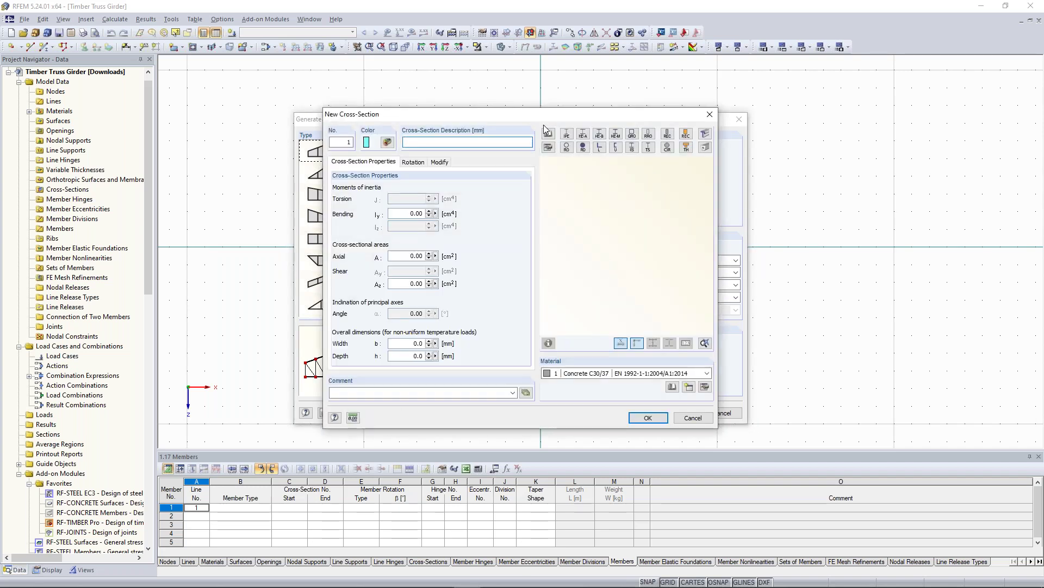
pyautogui.moveTo(556, 119); pyautogui.dragTo(609, 106)
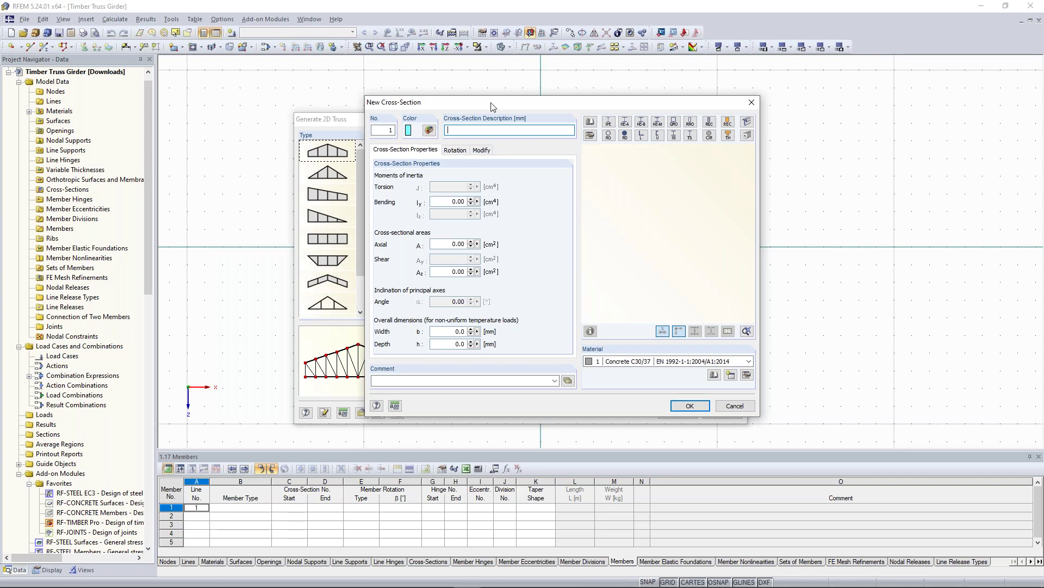
pyautogui.moveTo(498, 106); pyautogui.dragTo(476, 107)
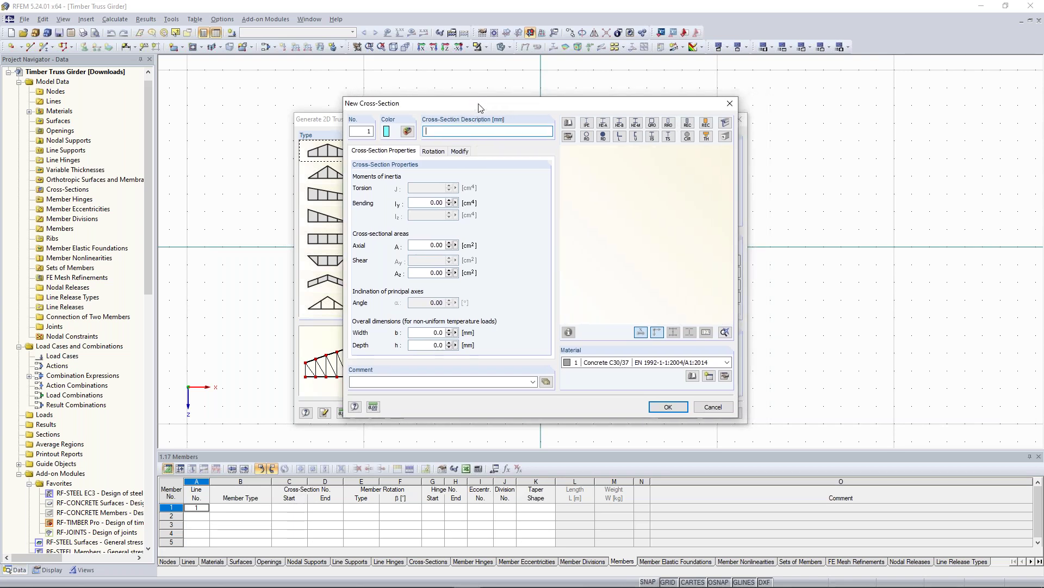
pyautogui.click(488, 129)
pyautogui.click(706, 123)
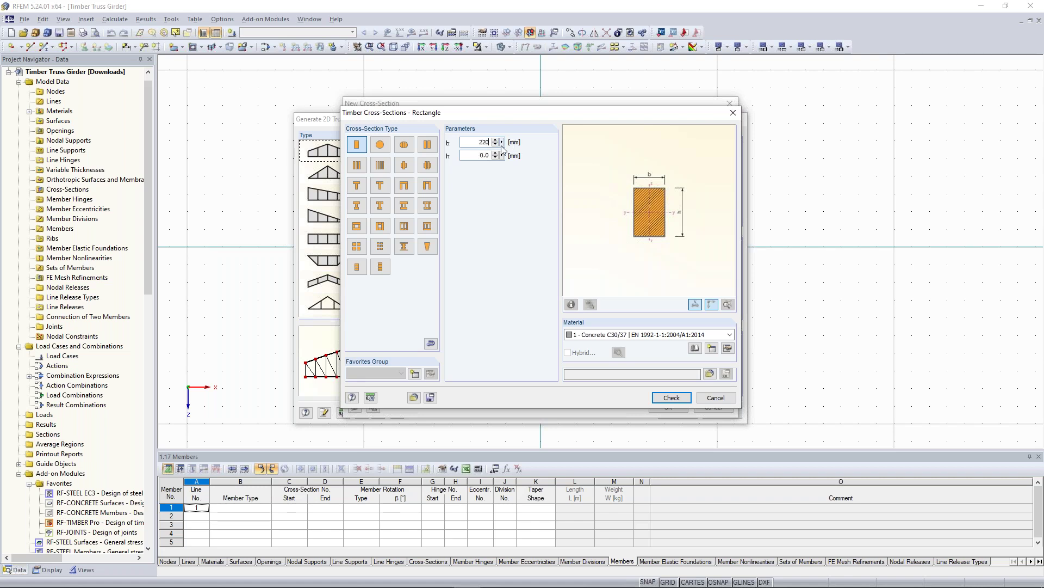
pyautogui.press('Tab')
pyautogui.write('5')
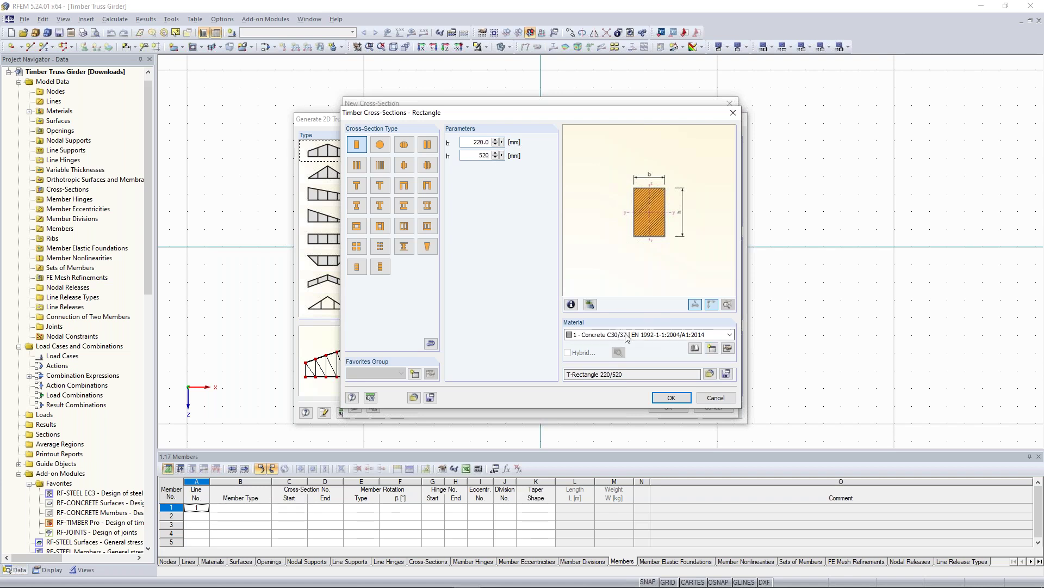
# Start a new material for the timber rectangle and filter the material library to the Timber group and Glulam category
pyautogui.click(589, 336)
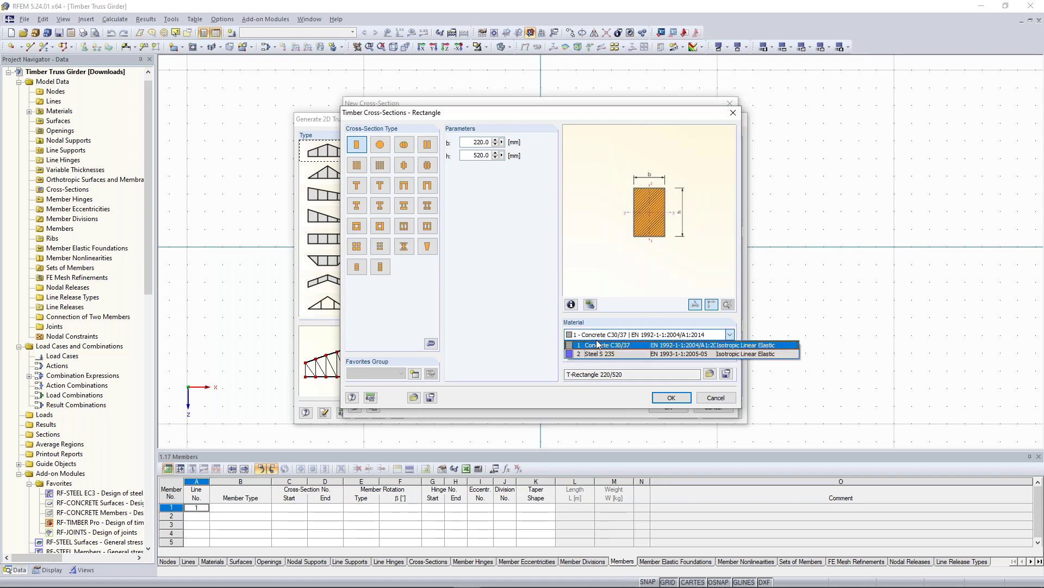
pyautogui.click(596, 345)
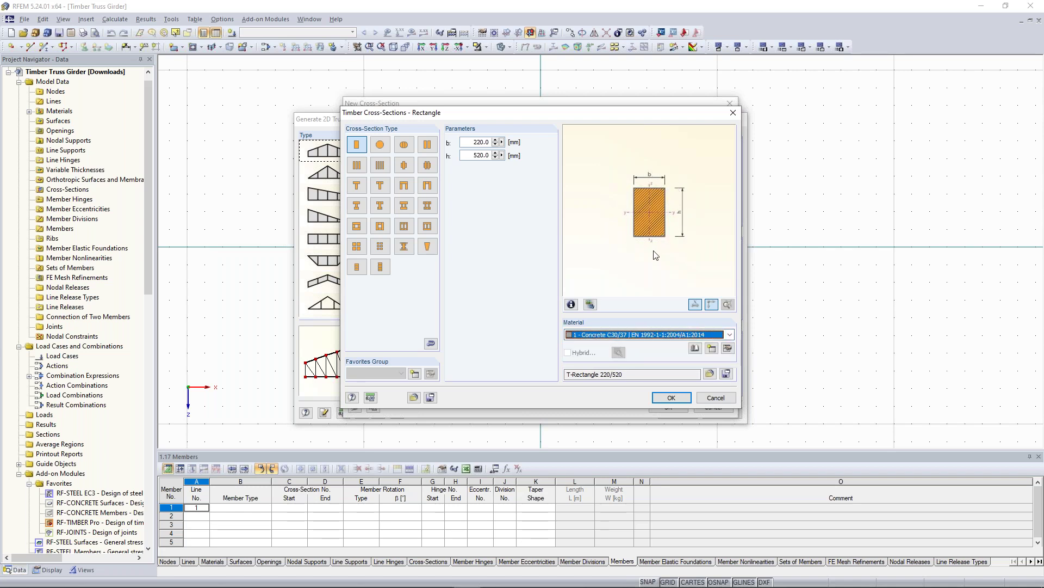
pyautogui.click(712, 350)
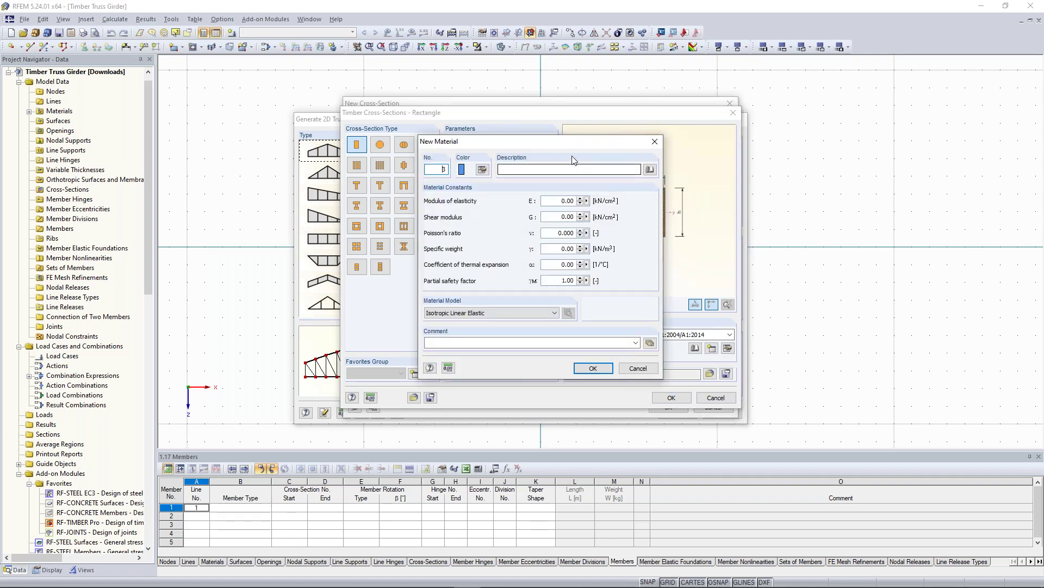
pyautogui.click(473, 164)
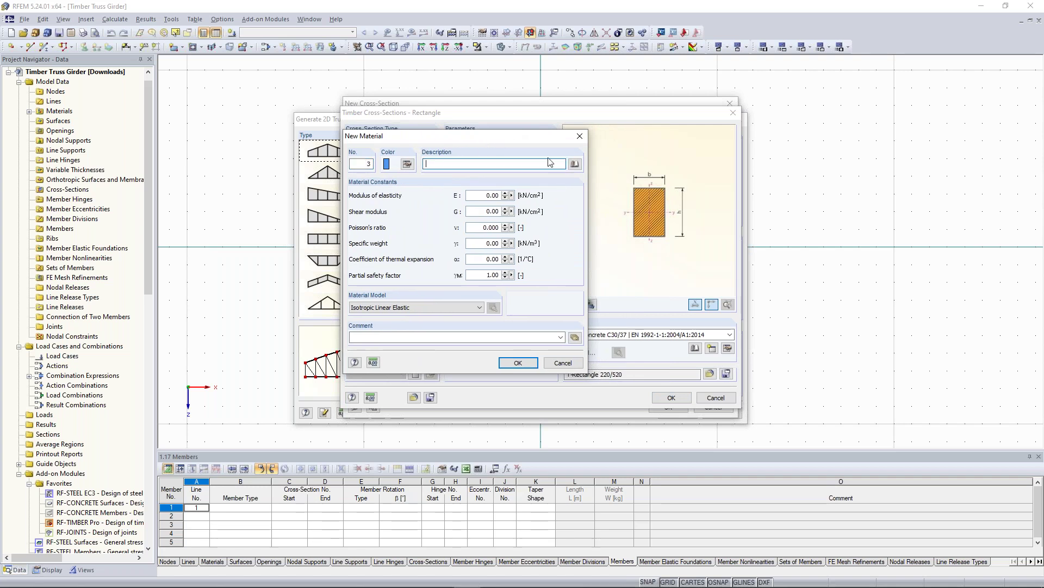
pyautogui.click(576, 167)
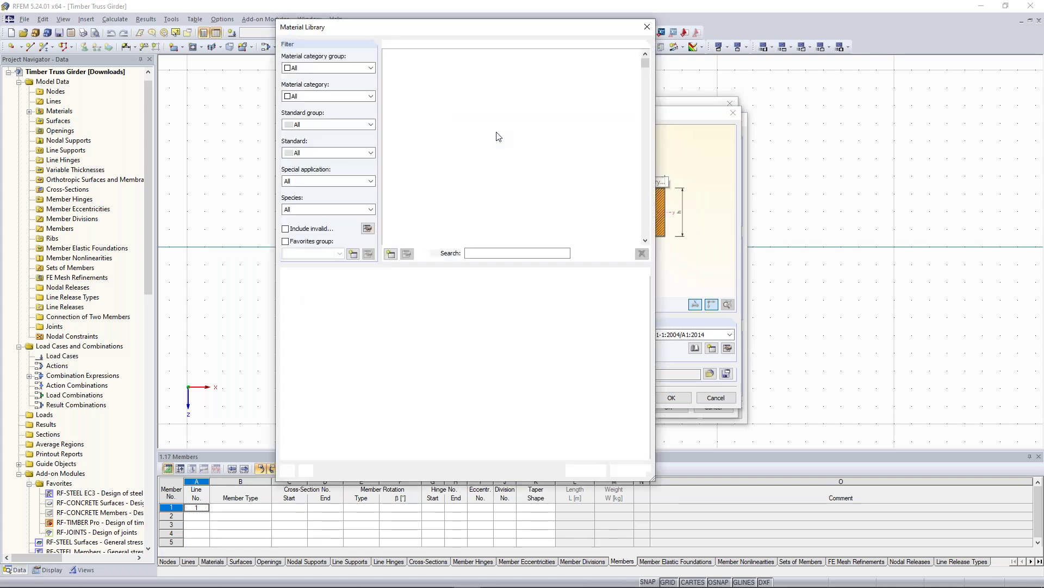
pyautogui.moveTo(486, 28); pyautogui.dragTo(553, 42)
pyautogui.click(438, 81)
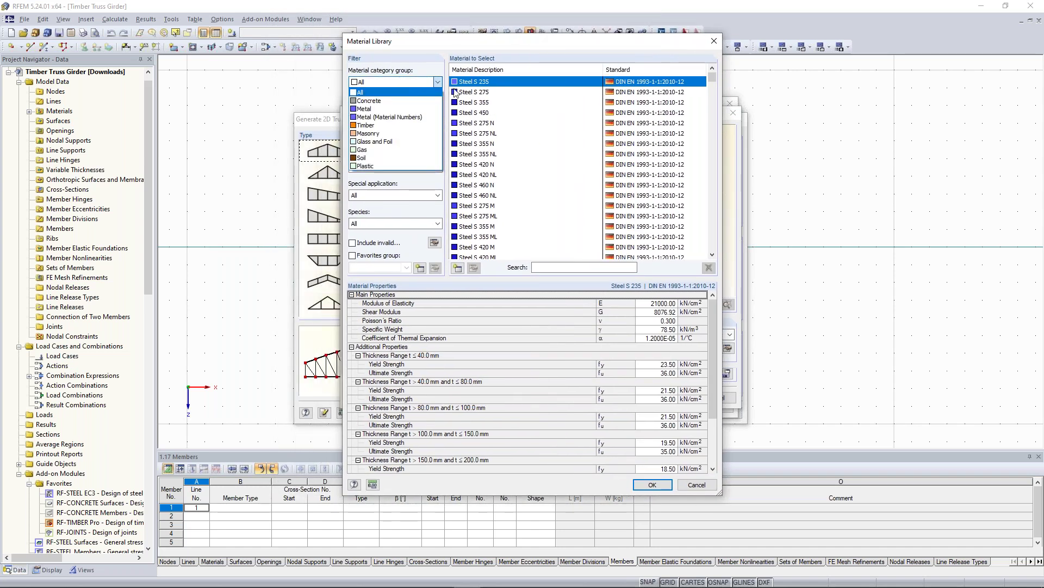
pyautogui.click(369, 128)
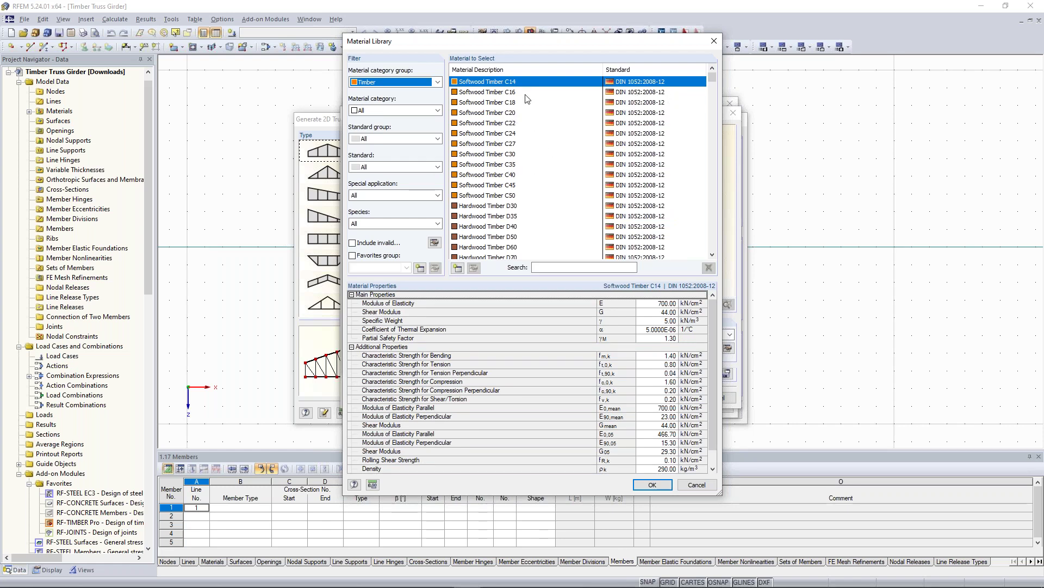
pyautogui.click(436, 111)
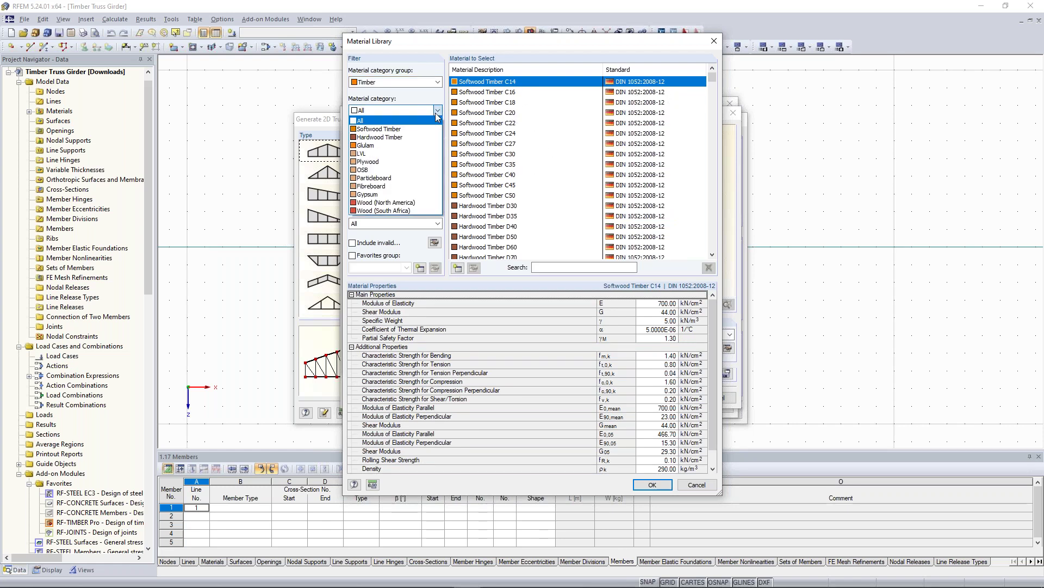
pyautogui.click(378, 147)
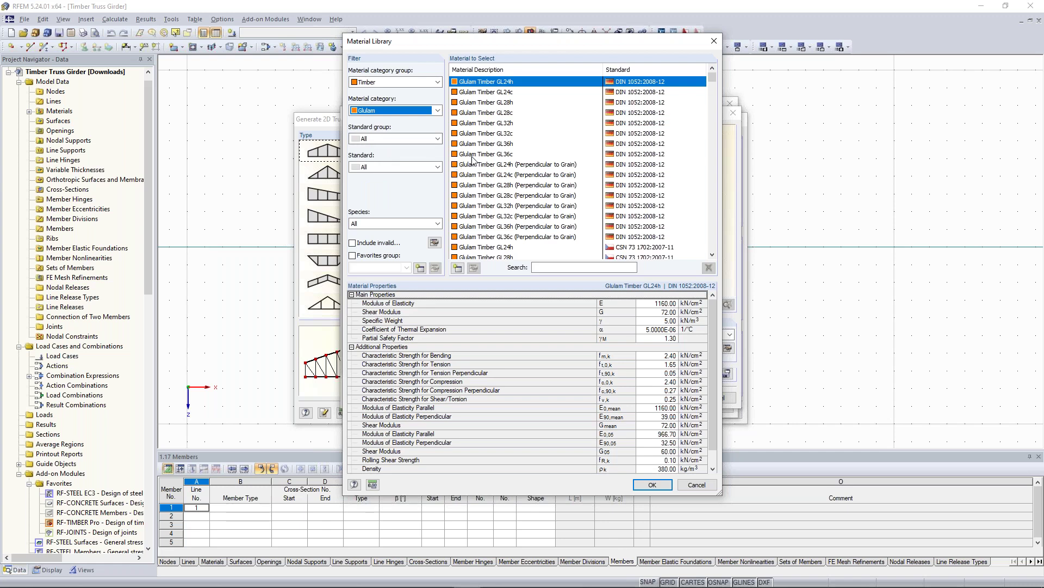
# Filter the material library to the EN standard group, assign Glulam Timber GL28h to the 220/520 rectangle, and accept the upper chord's cross-section
pyautogui.click(438, 141)
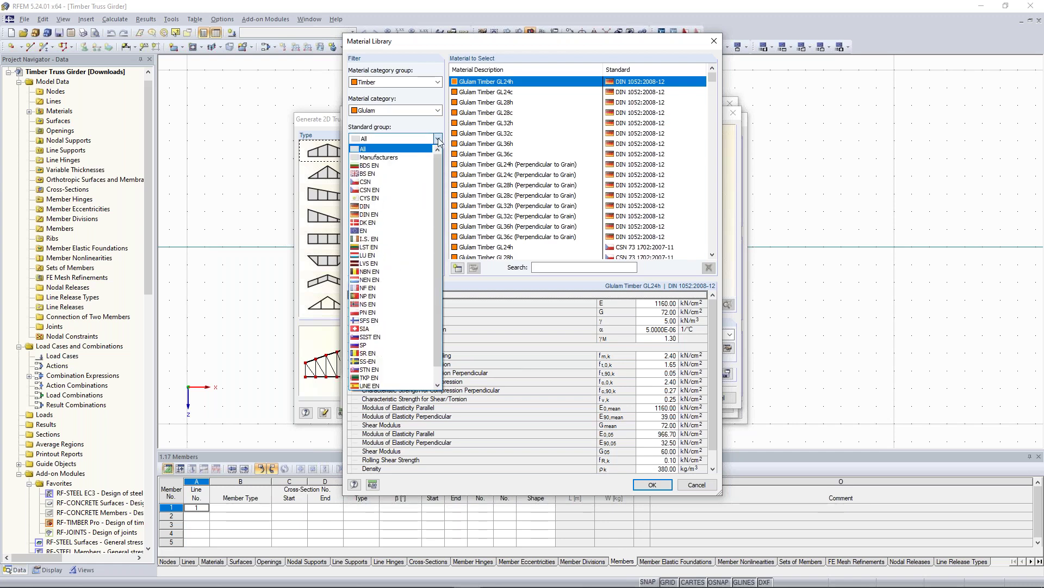
pyautogui.click(373, 234)
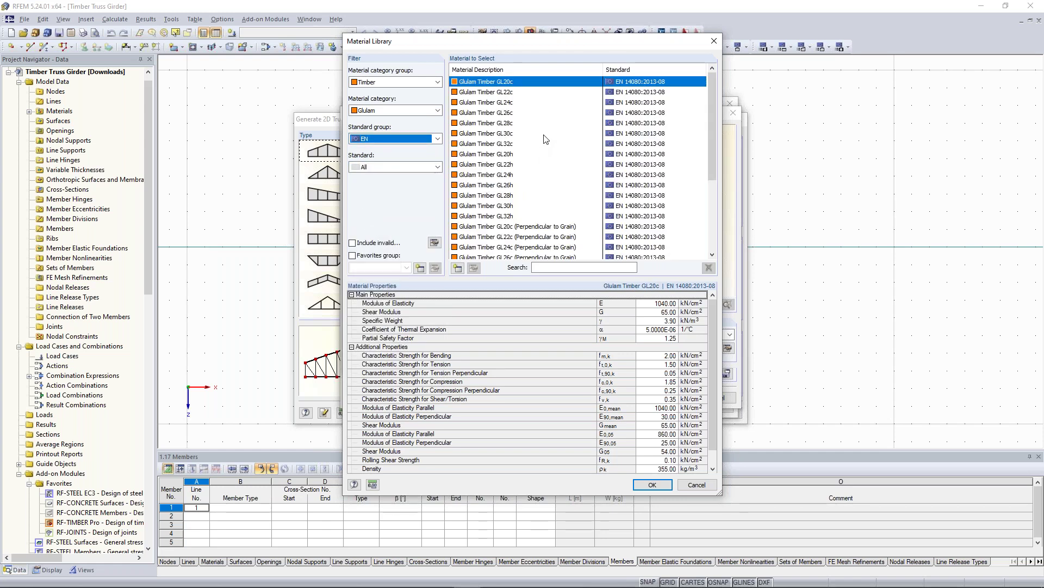
pyautogui.click(505, 196)
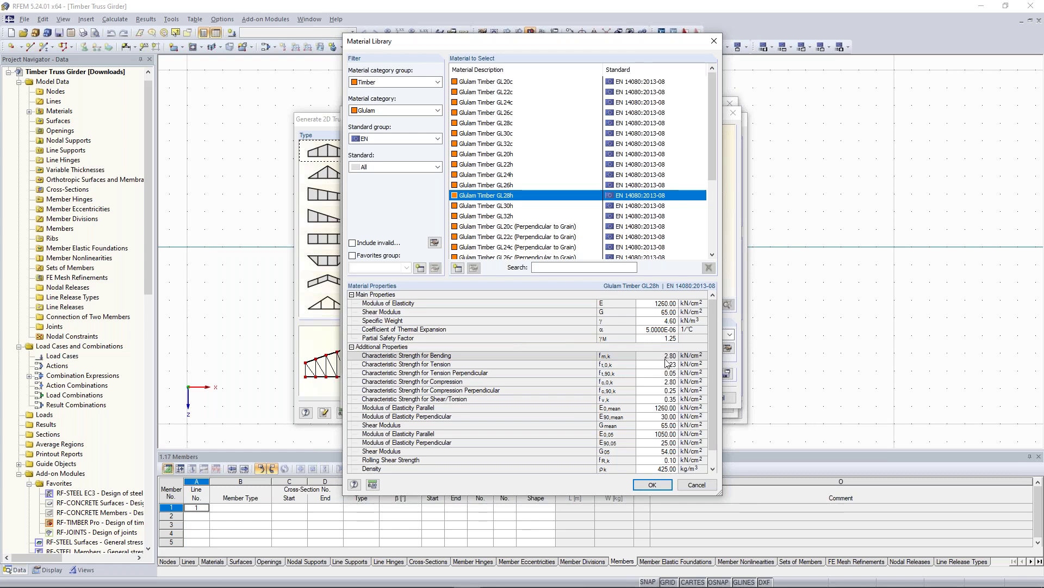
pyautogui.click(653, 485)
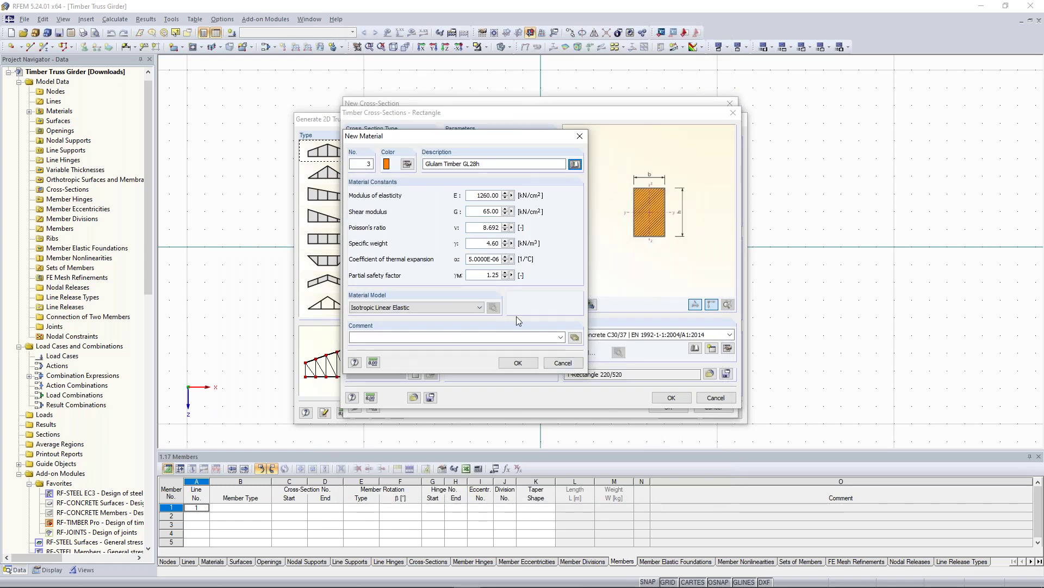
pyautogui.click(518, 363)
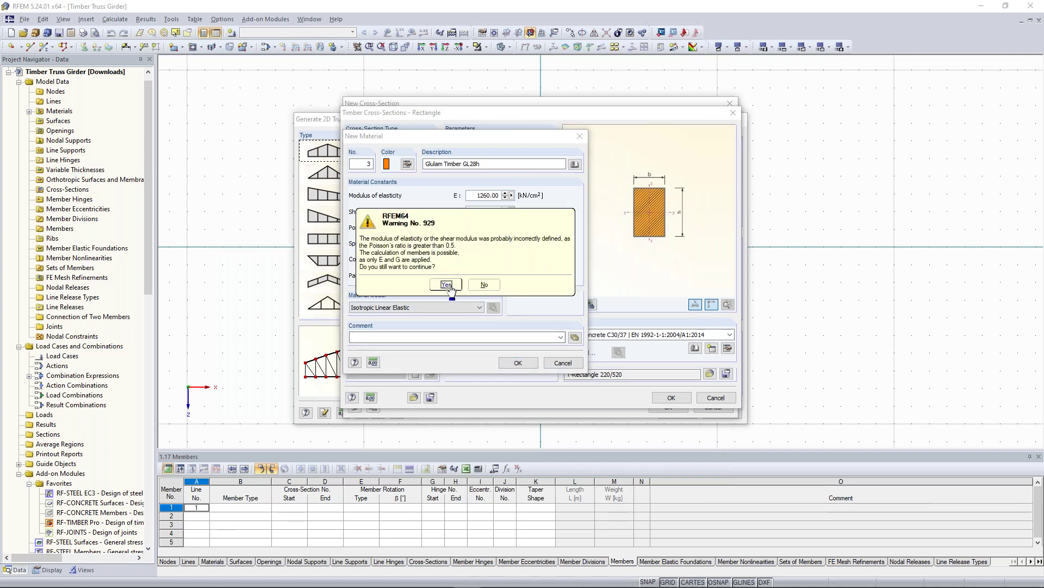
pyautogui.click(450, 284)
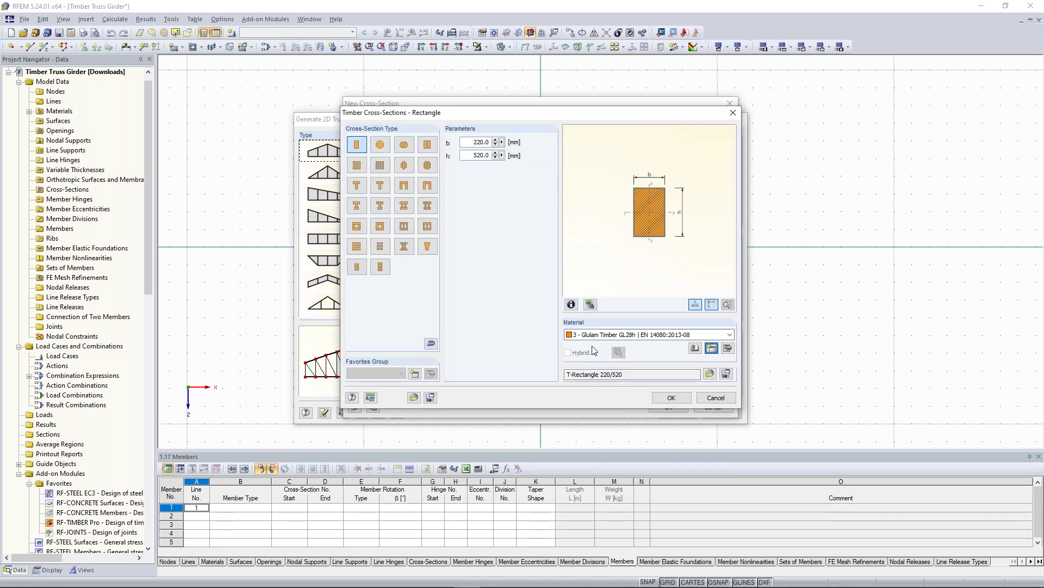
pyautogui.click(671, 398)
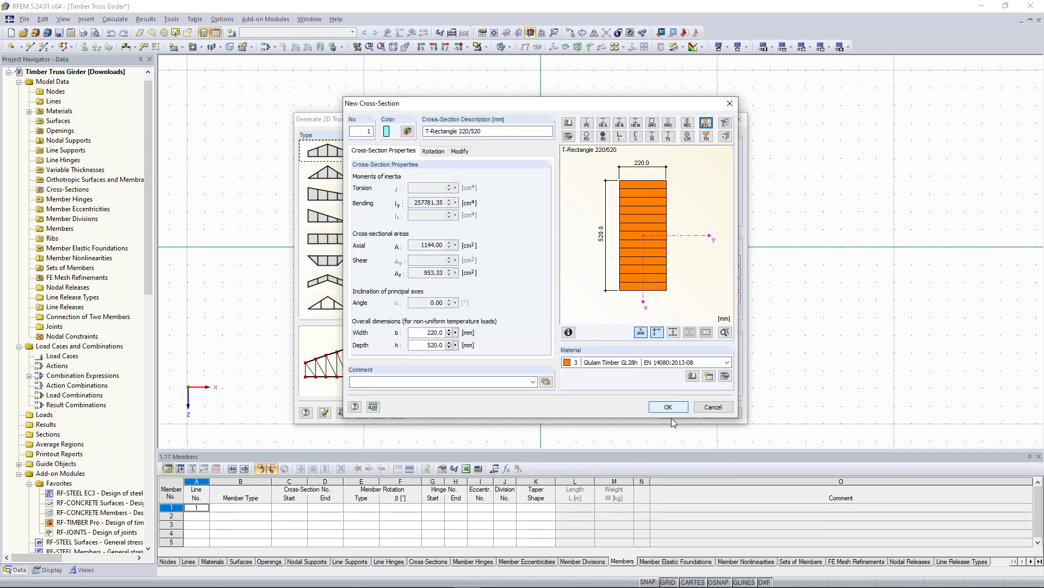
pyautogui.click(669, 408)
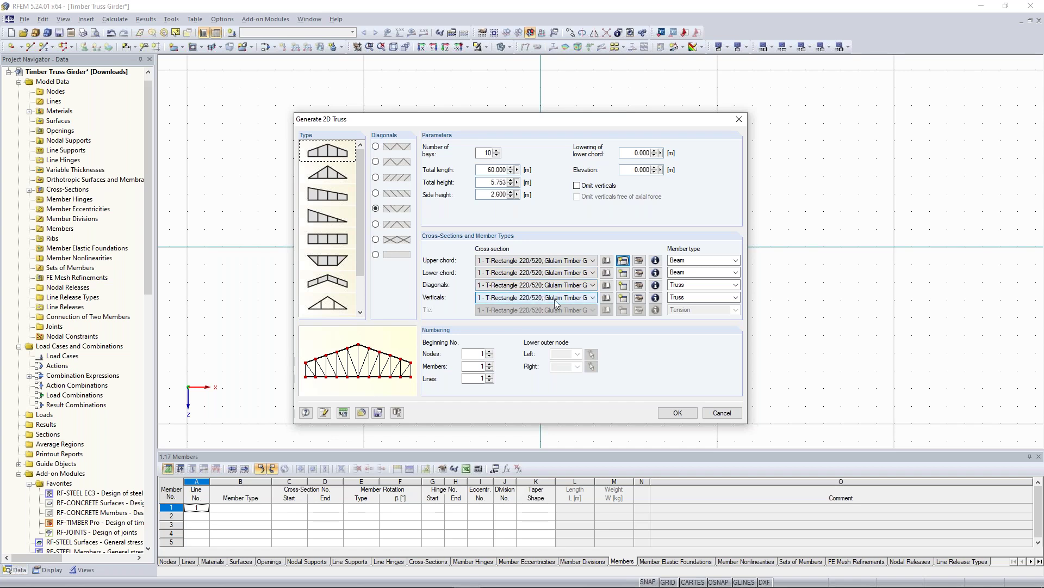
# Create the lower chord's cross-section as a timber rectangle 220 mm wide and 560 mm high, copying its description before accepting it
pyautogui.click(622, 273)
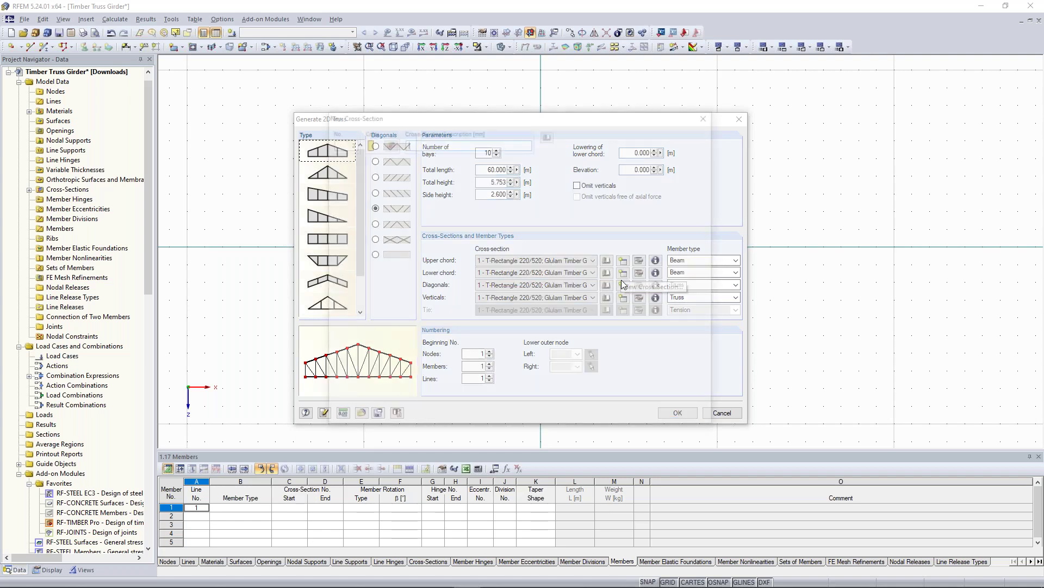
pyautogui.click(687, 136)
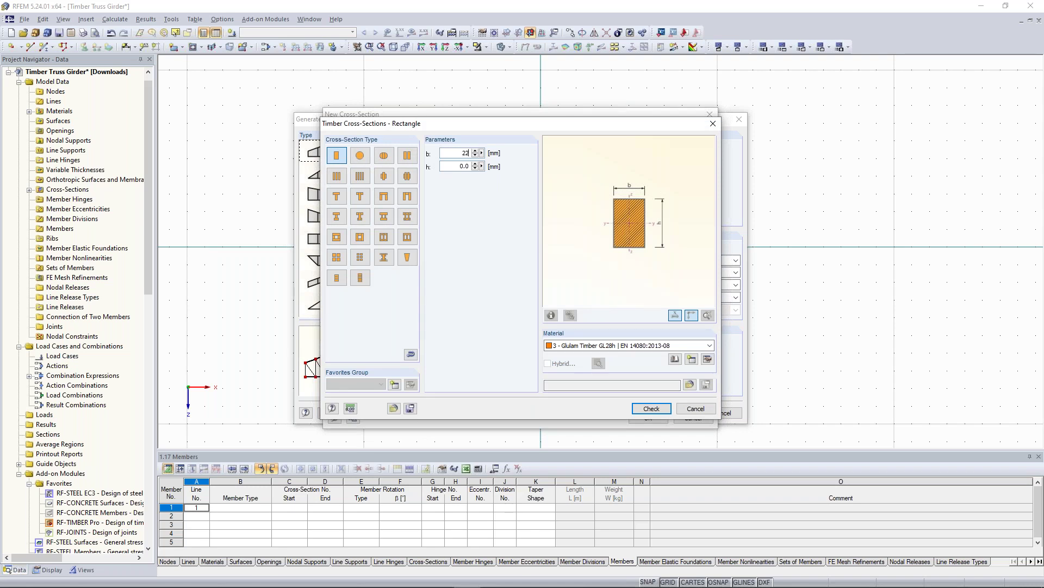
pyautogui.press('Tab')
pyautogui.write('56')
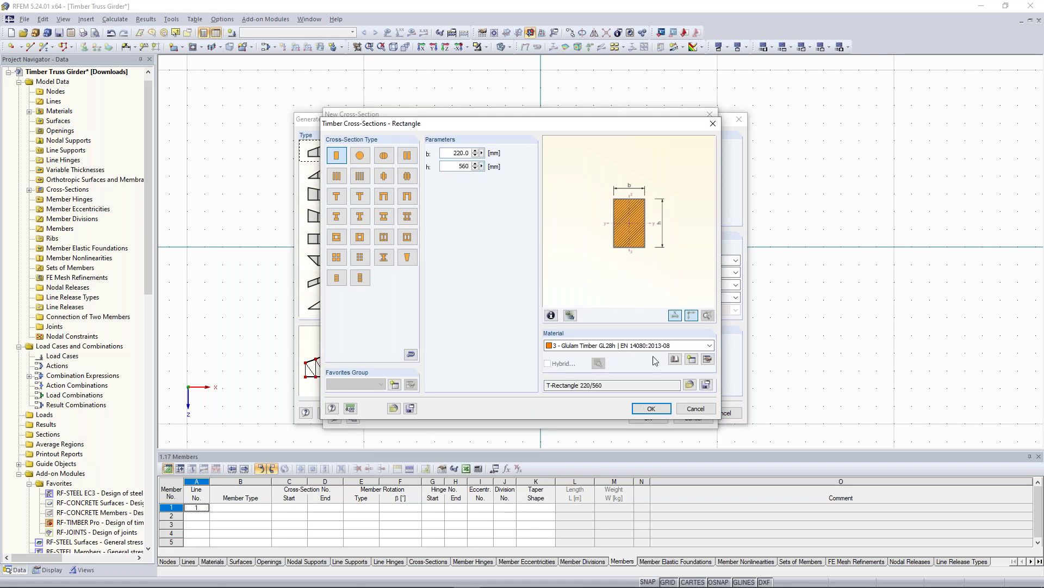
pyautogui.click(653, 408)
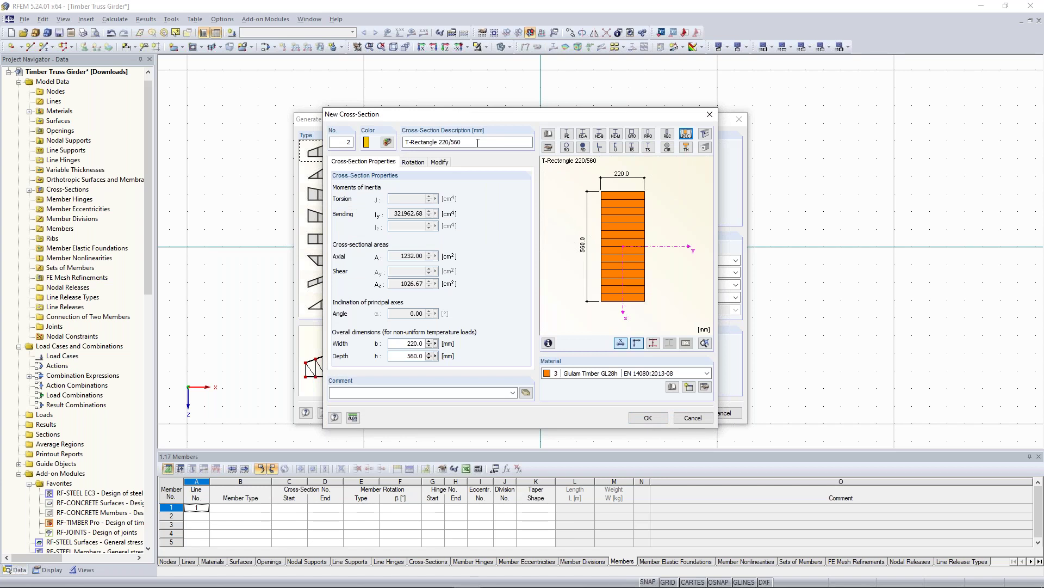
pyautogui.doubleClick(478, 143)
pyautogui.hotkey('ctrl', 'c')
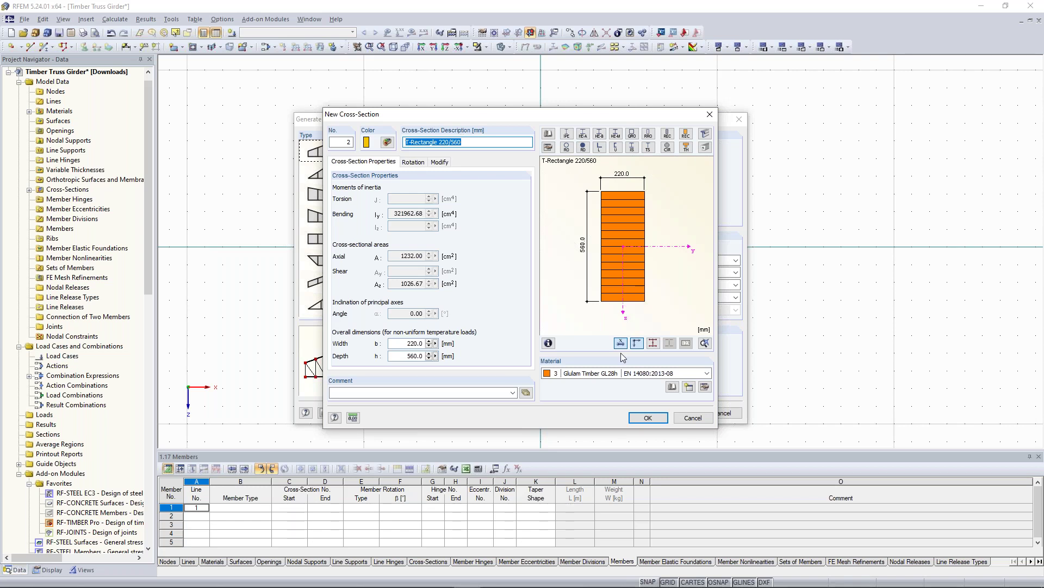
pyautogui.press('Return')
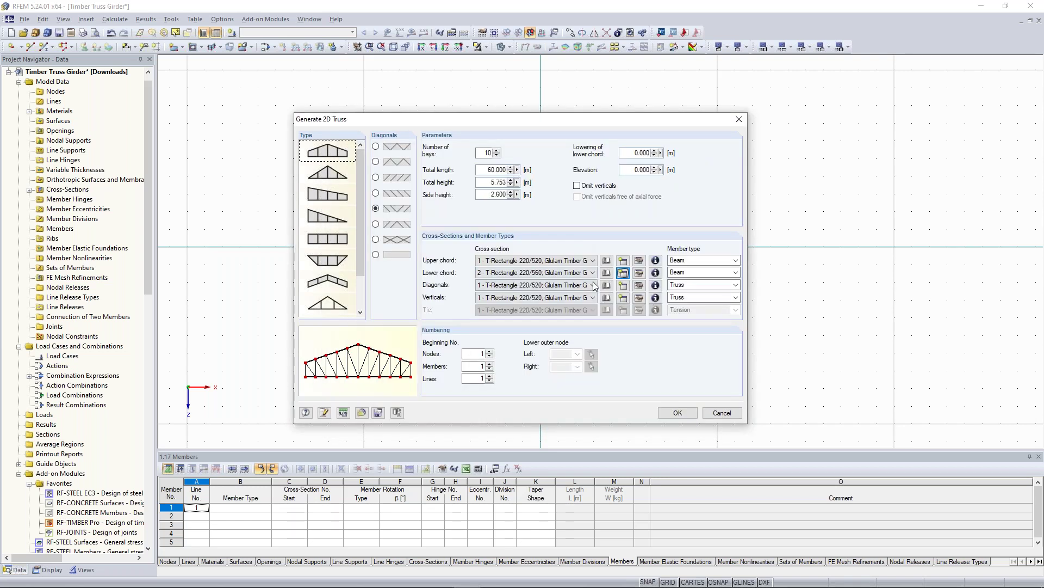
# Start a new cross-section for the diagonals from the copied description T-Rectangle 220/560 and assign Glulam Timber GL28h to it
pyautogui.click(623, 285)
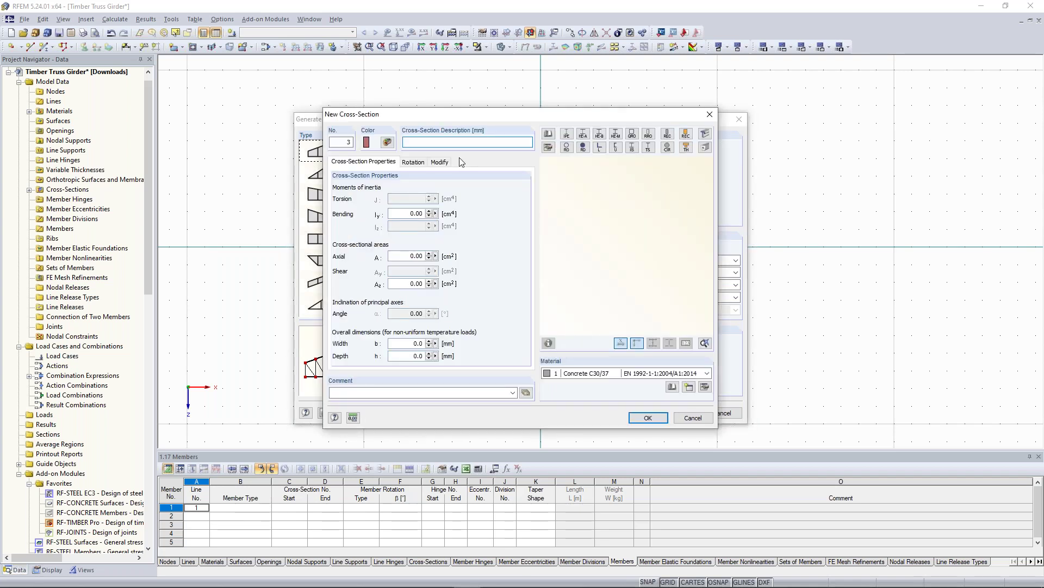
pyautogui.hotkey('ctrl', 'v')
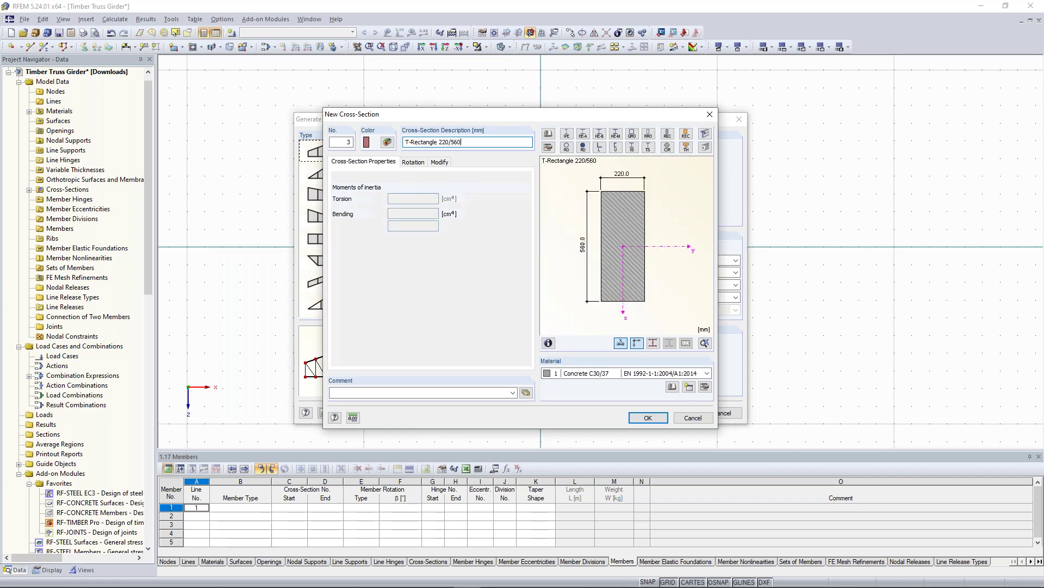
pyautogui.moveTo(462, 142); pyautogui.dragTo(404, 142)
pyautogui.hotkey('ctrl', 'c')
pyautogui.click(465, 142)
pyautogui.click(626, 374)
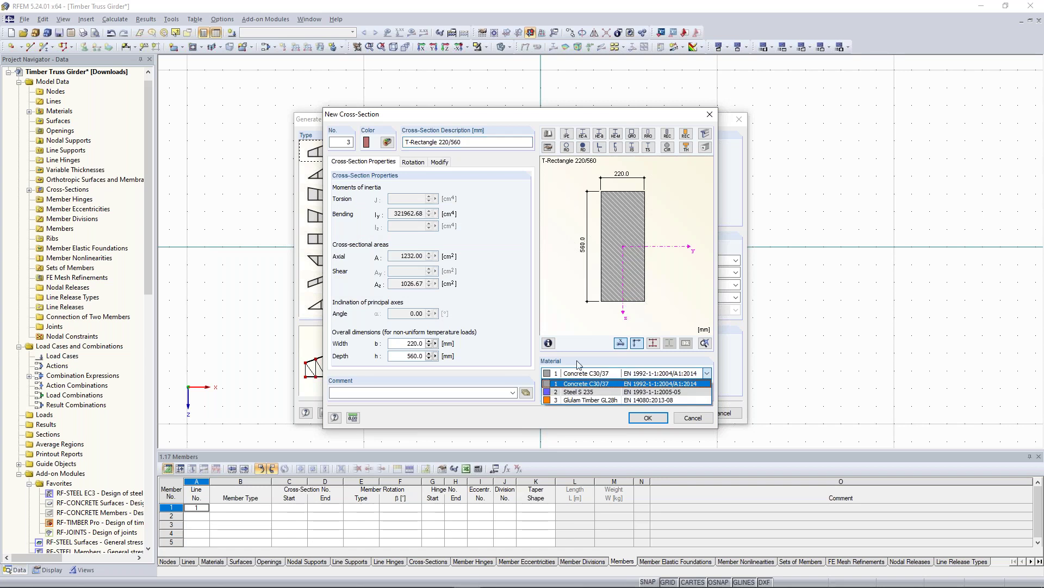
pyautogui.click(583, 400)
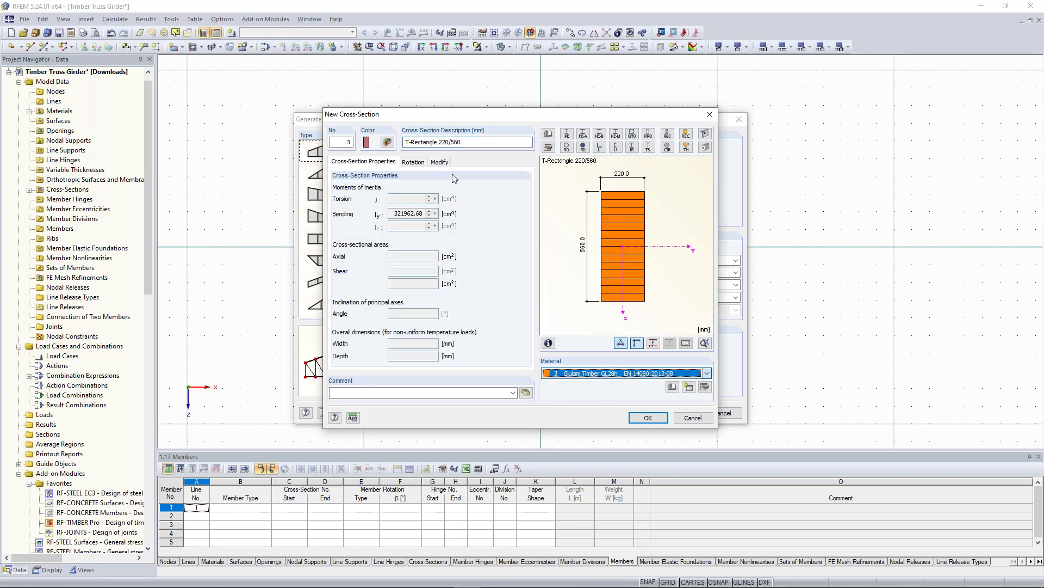
# Change the diagonals' cross-section description to T-Rectangle 200/200 and accept it
pyautogui.click(445, 143)
pyautogui.press('BackSpace')
pyautogui.write('0')
pyautogui.moveTo(451, 142); pyautogui.dragTo(461, 142)
pyautogui.write('200')
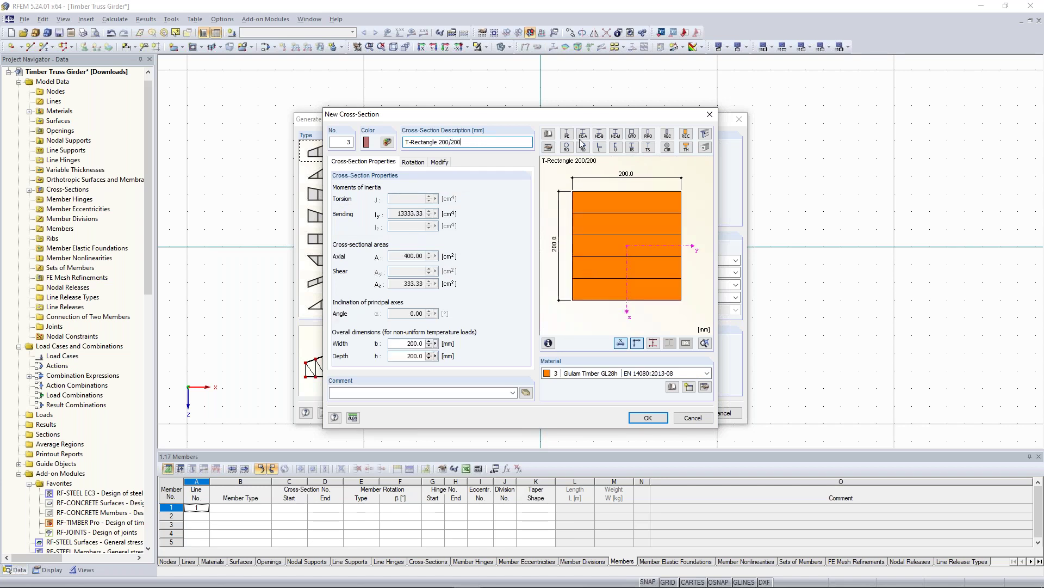
pyautogui.moveTo(611, 114); pyautogui.dragTo(609, 107)
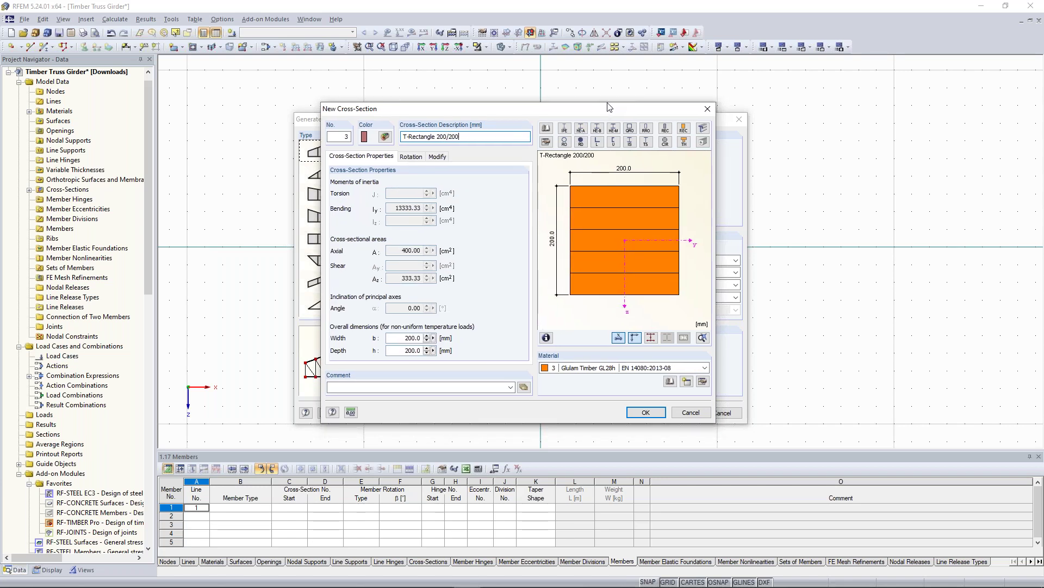
pyautogui.click(647, 411)
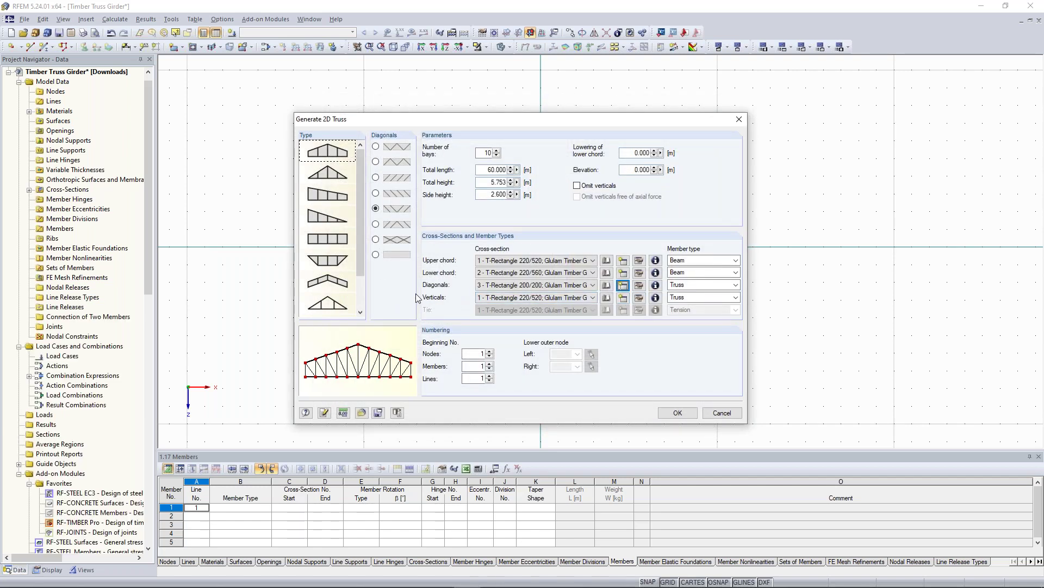
# Create the verticals' cross-section from the copied description as T-Rectangle 200/180 with Glulam Timber GL28h
pyautogui.click(623, 299)
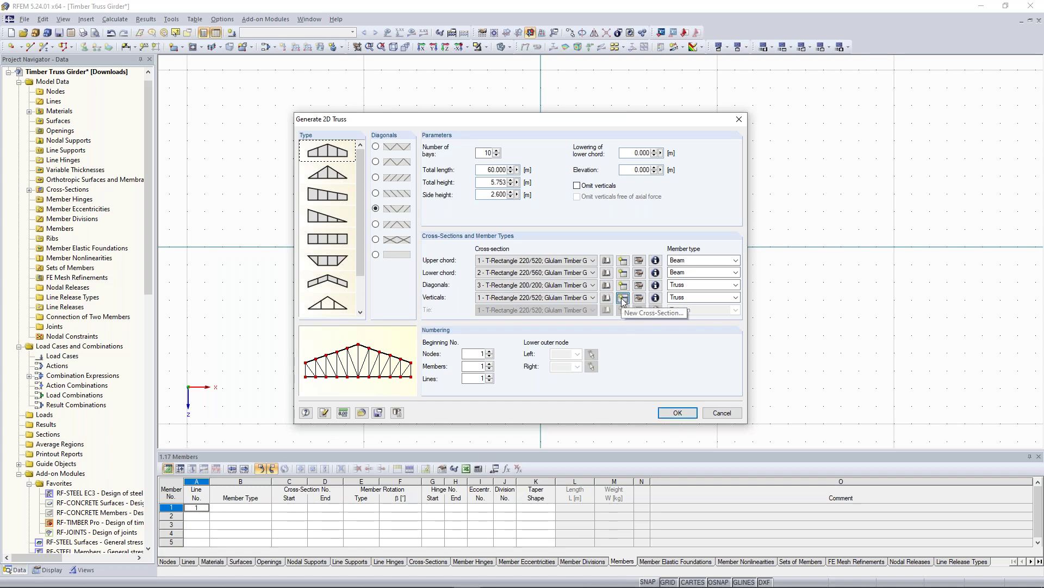
pyautogui.click(623, 299)
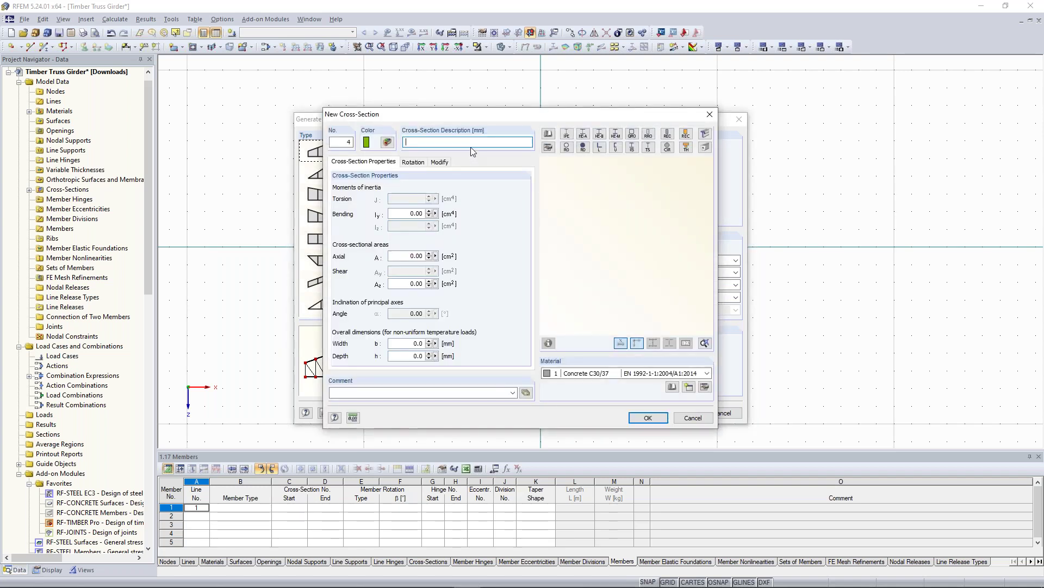
pyautogui.hotkey('ctrl', 'v')
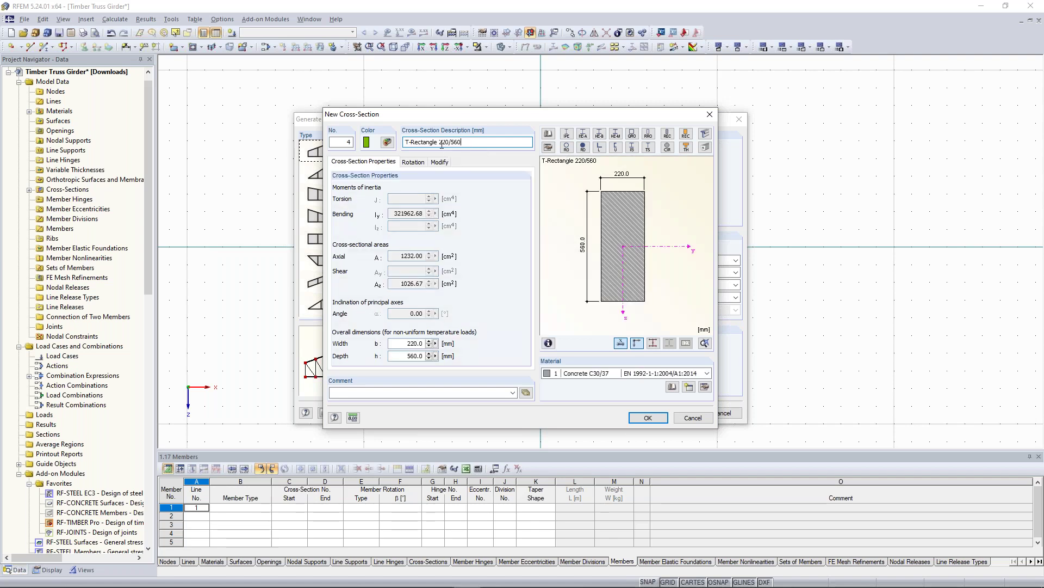
pyautogui.write('0')
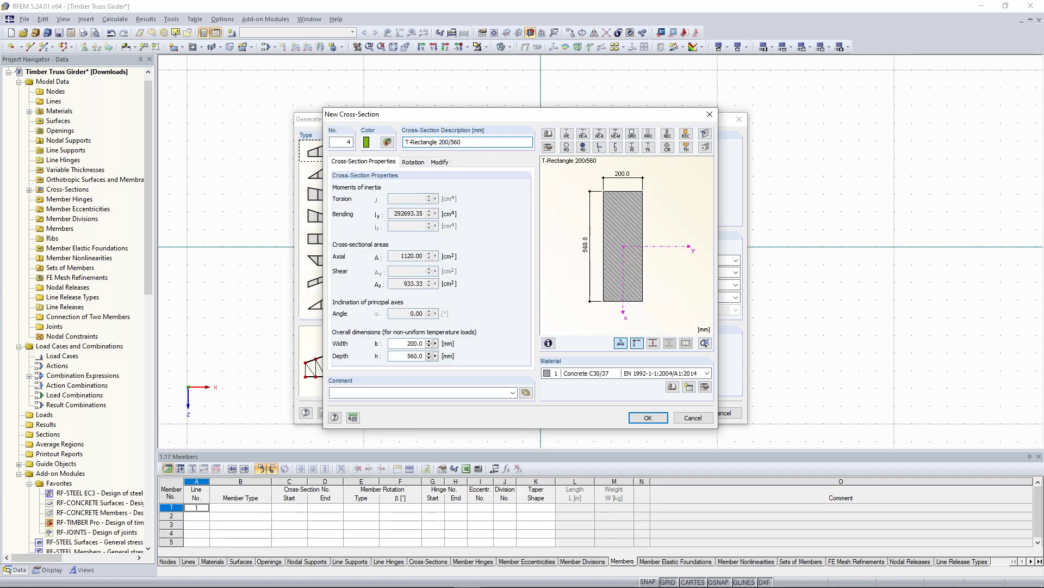
pyautogui.doubleClick(482, 140)
pyautogui.write('180')
pyautogui.click(601, 375)
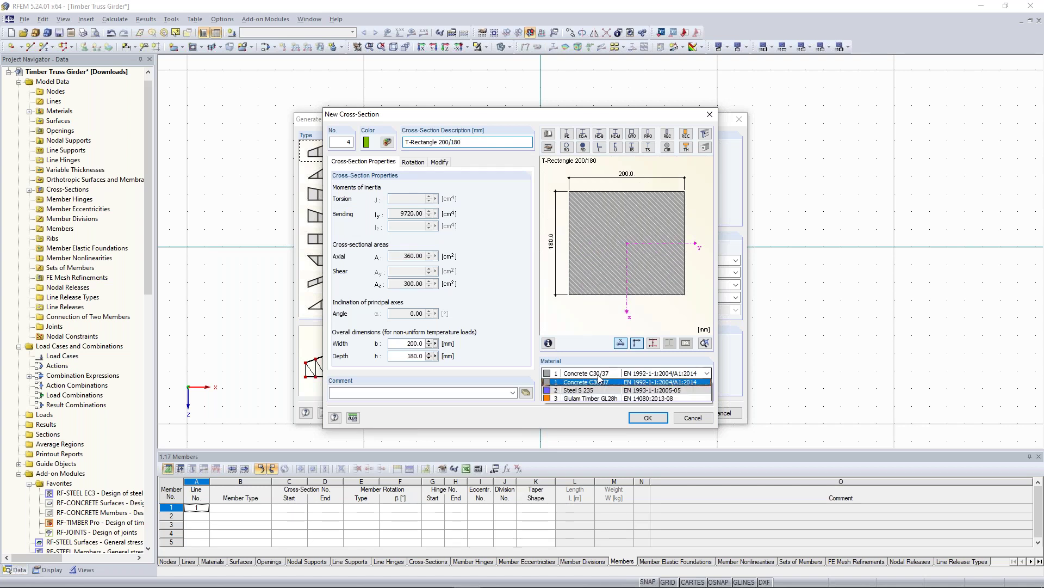
pyautogui.click(626, 405)
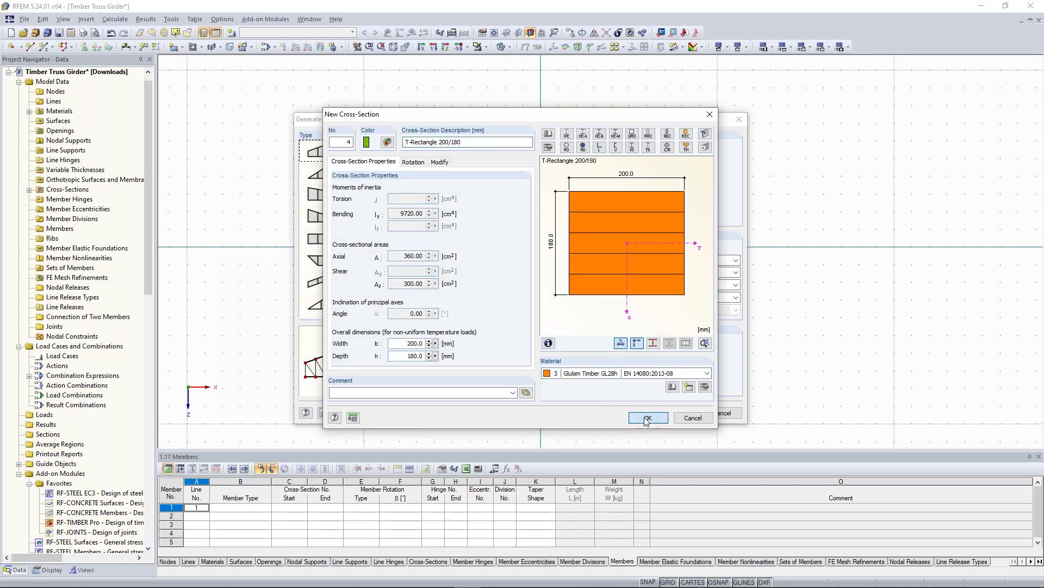
pyautogui.click(647, 417)
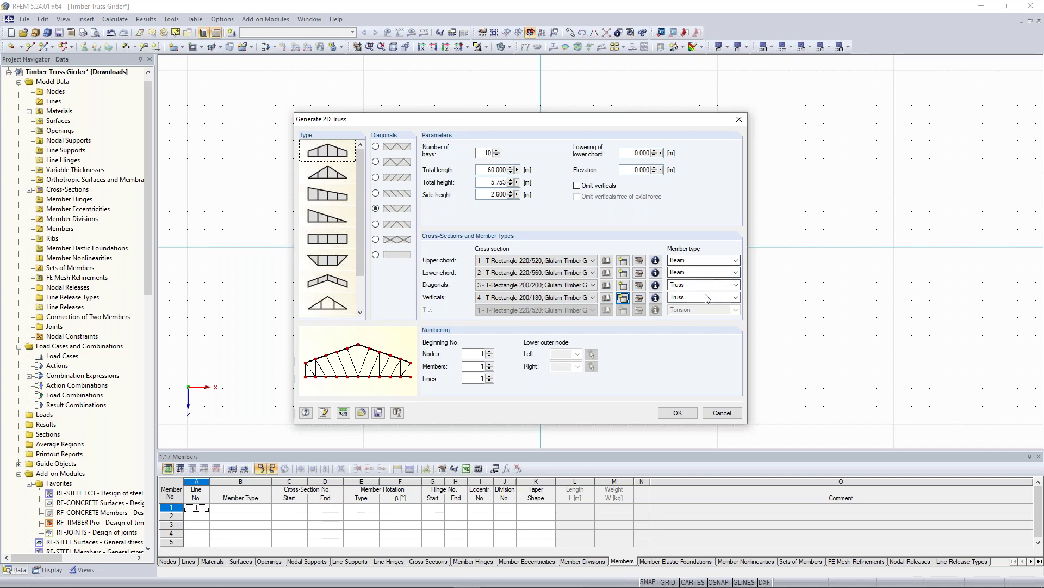
# Generate the 2D truss with the configured parameters and cross-sections, and bring the whole girder into view
pyautogui.click(678, 413)
pyautogui.scroll(-4, 707, 285)
pyautogui.moveTo(774, 329); pyautogui.dragTo(583, 315, button='middle')
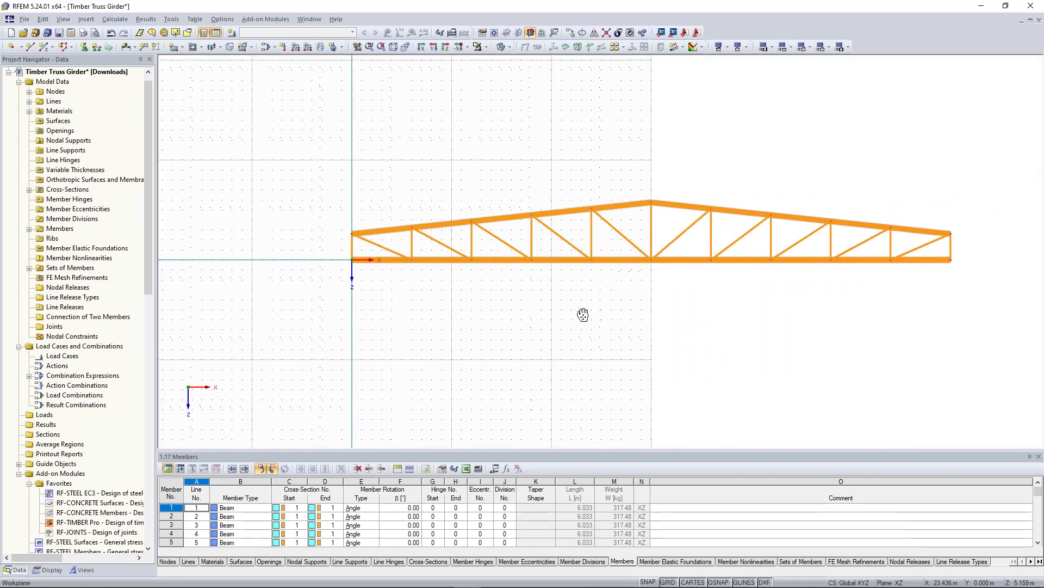
pyautogui.scroll(1, 569, 298)
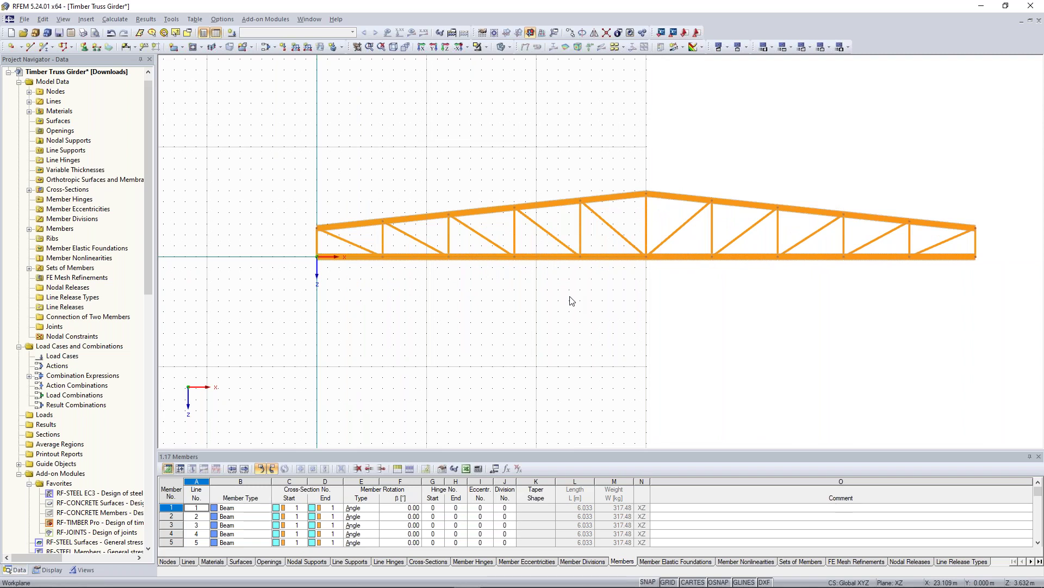
pyautogui.moveTo(621, 296); pyautogui.dragTo(583, 291, button='middle')
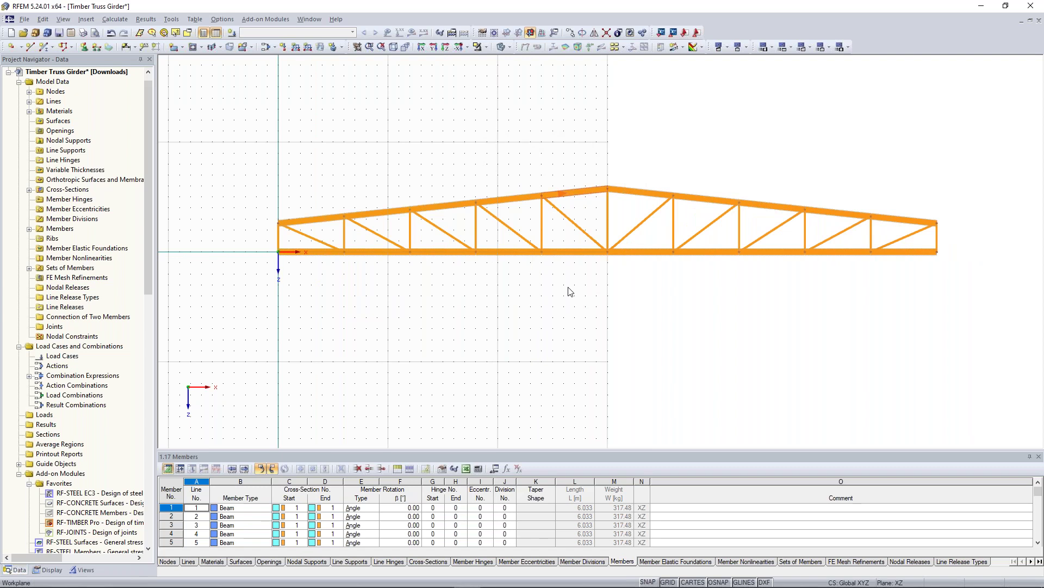
# Set the work plane's number of grid points to adapt dynamically according to the size of the model
pyautogui.rightClick(512, 134)
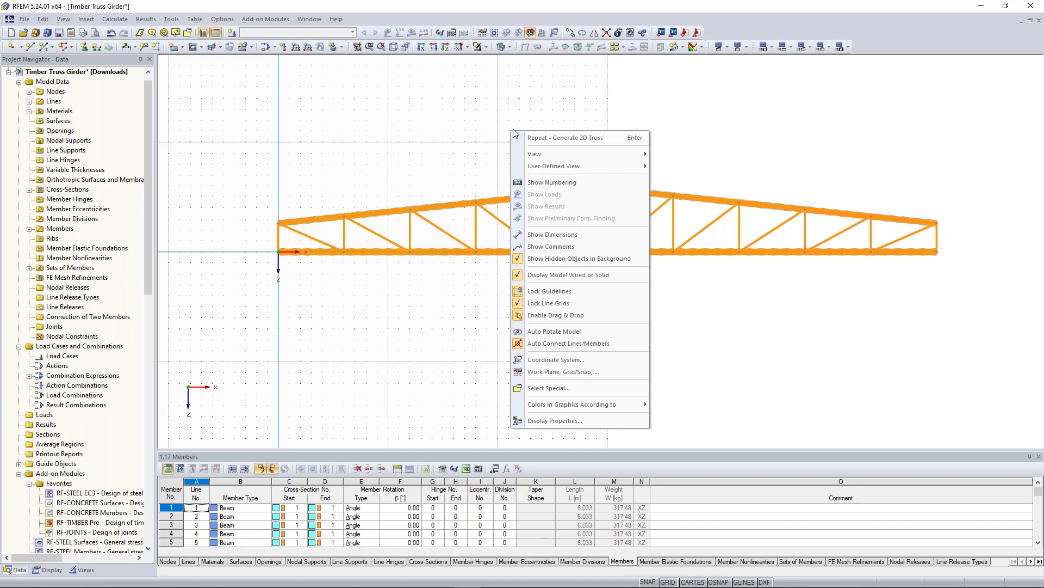
pyautogui.click(573, 372)
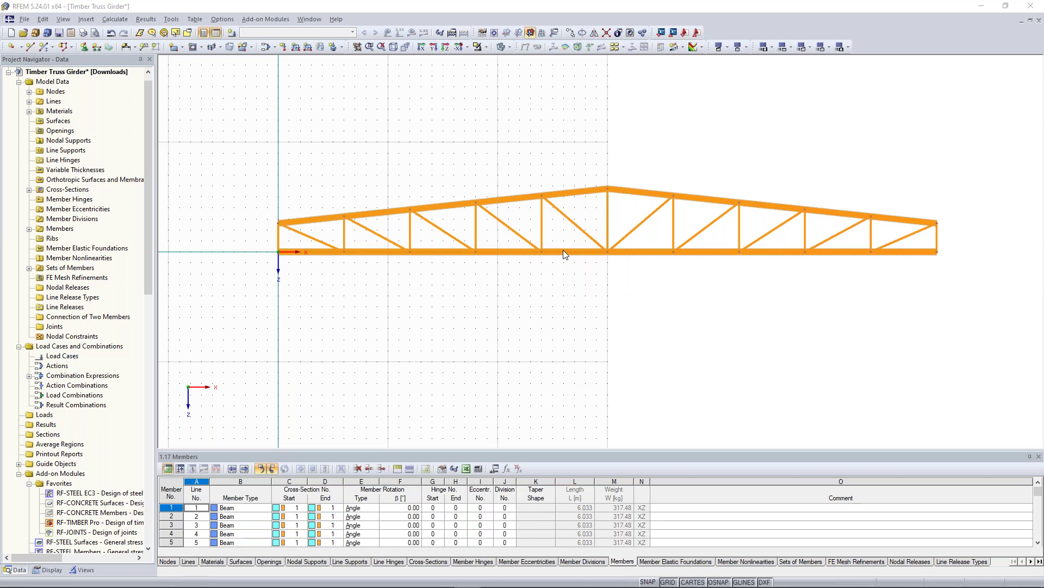
pyautogui.moveTo(552, 133); pyautogui.dragTo(513, 112)
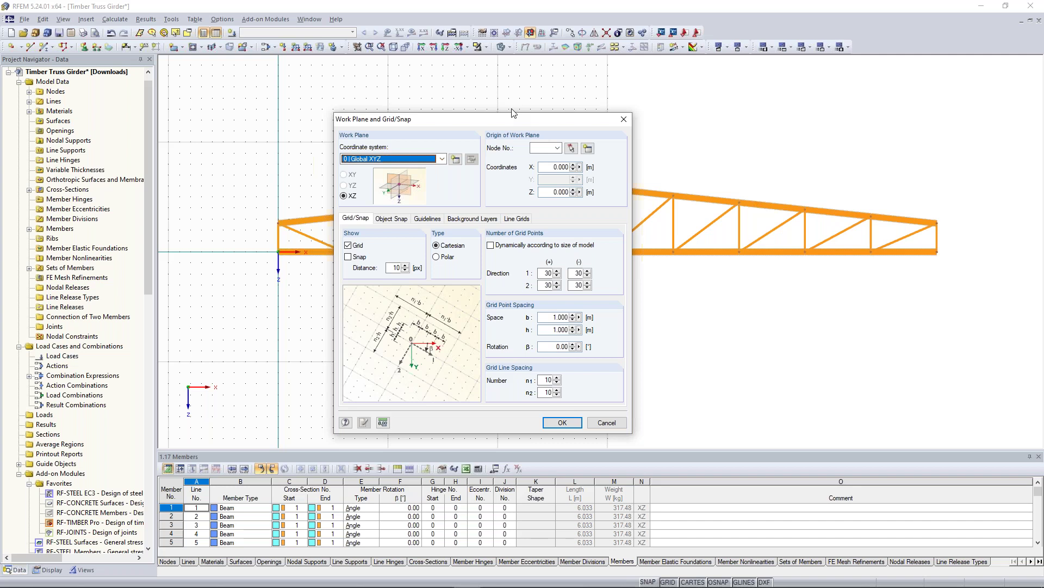
pyautogui.moveTo(512, 113); pyautogui.dragTo(488, 87)
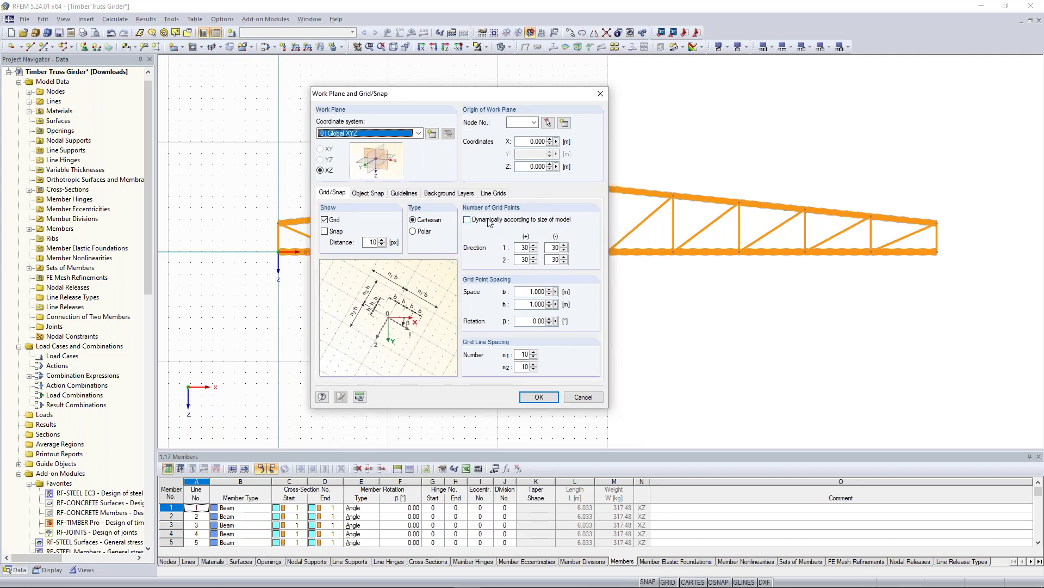
pyautogui.click(467, 219)
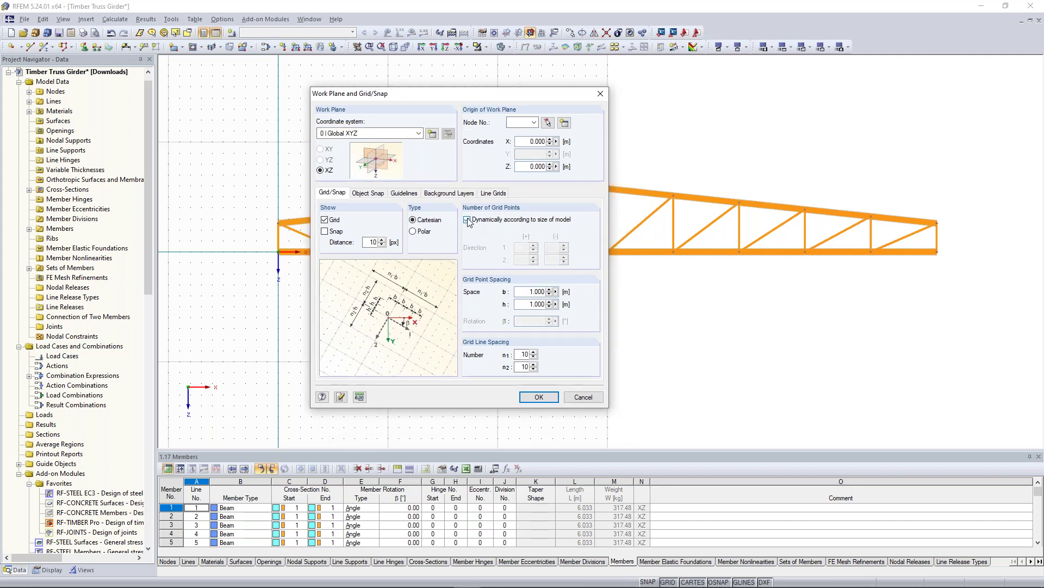
pyautogui.click(538, 396)
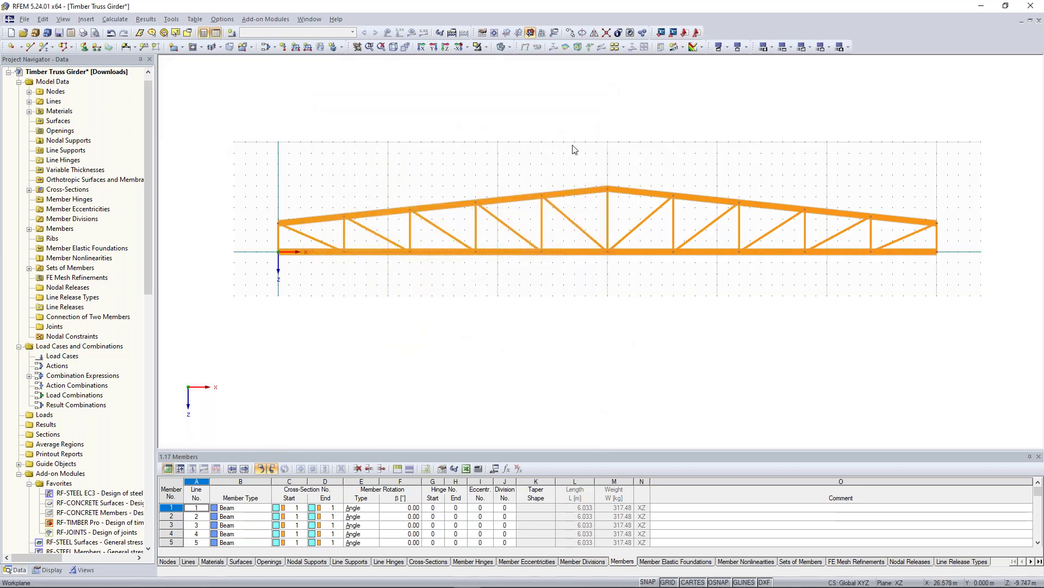
pyautogui.scroll(2, 541, 146)
pyautogui.scroll(-2, 540, 141)
pyautogui.moveTo(539, 142); pyautogui.dragTo(563, 140, button='middle')
pyautogui.scroll(-1, 563, 141)
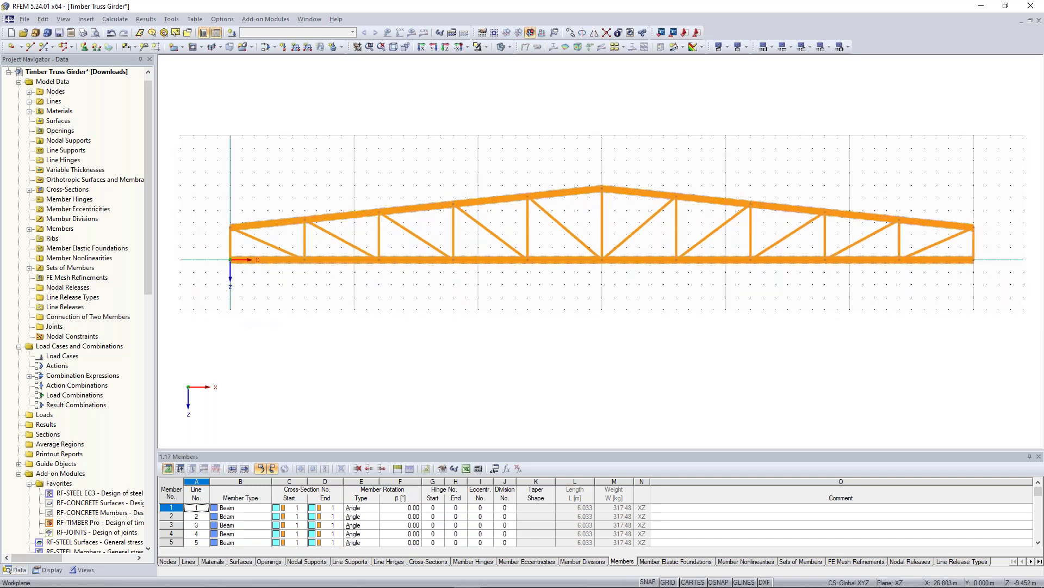
pyautogui.moveTo(591, 196); pyautogui.dragTo(605, 200, button='middle')
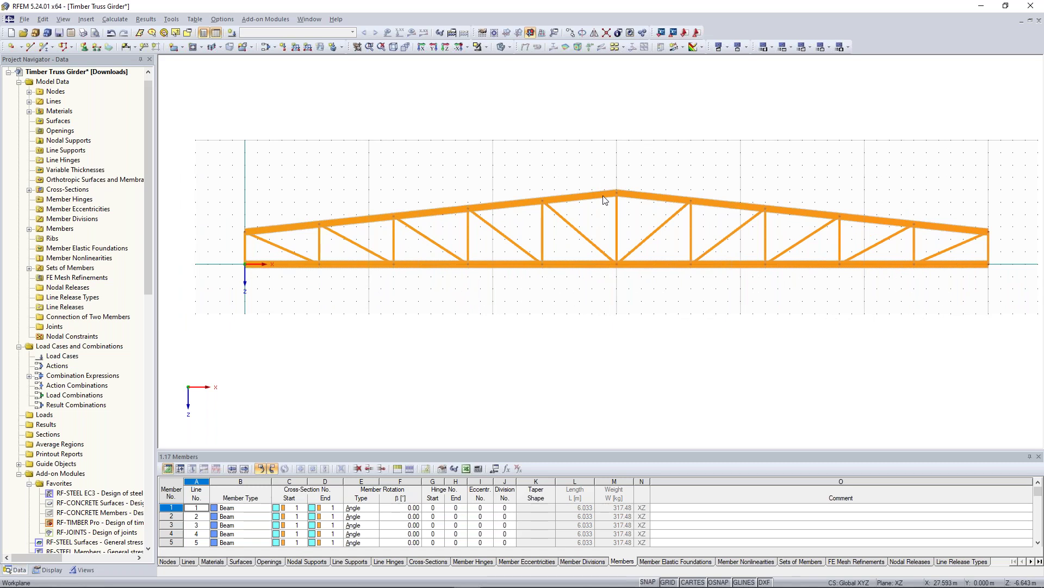
pyautogui.scroll(-1, 590, 174)
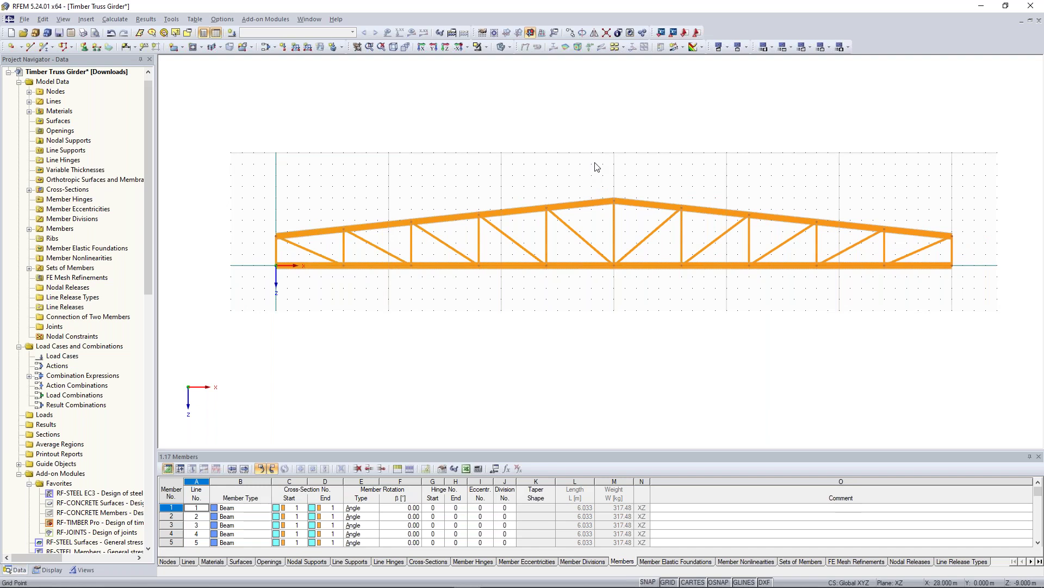
pyautogui.moveTo(549, 155); pyautogui.dragTo(556, 148, button='middle')
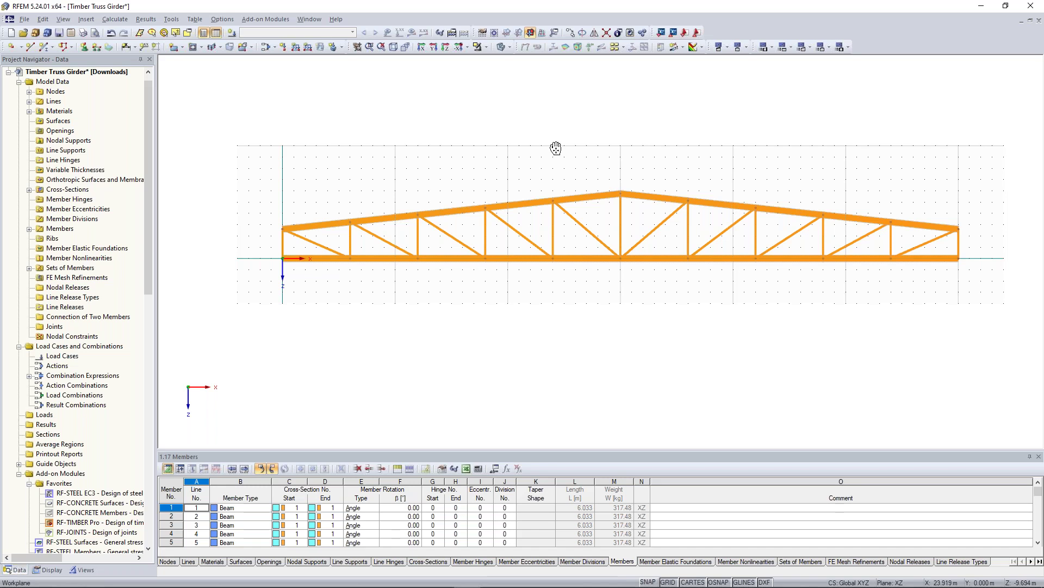
pyautogui.moveTo(555, 148); pyautogui.dragTo(560, 145, button='middle')
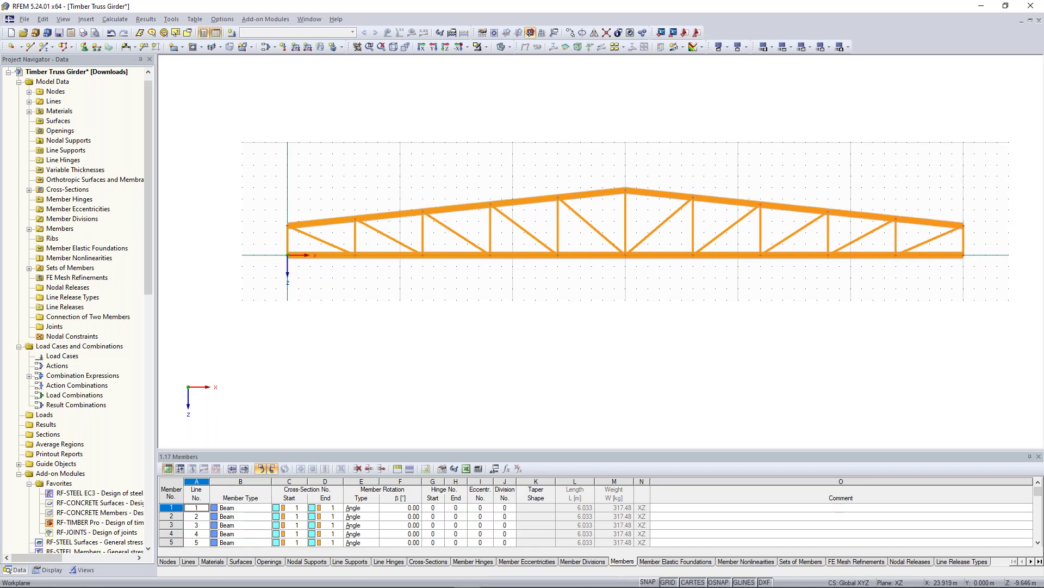
pyautogui.moveTo(299, 278); pyautogui.dragTo(273, 250)
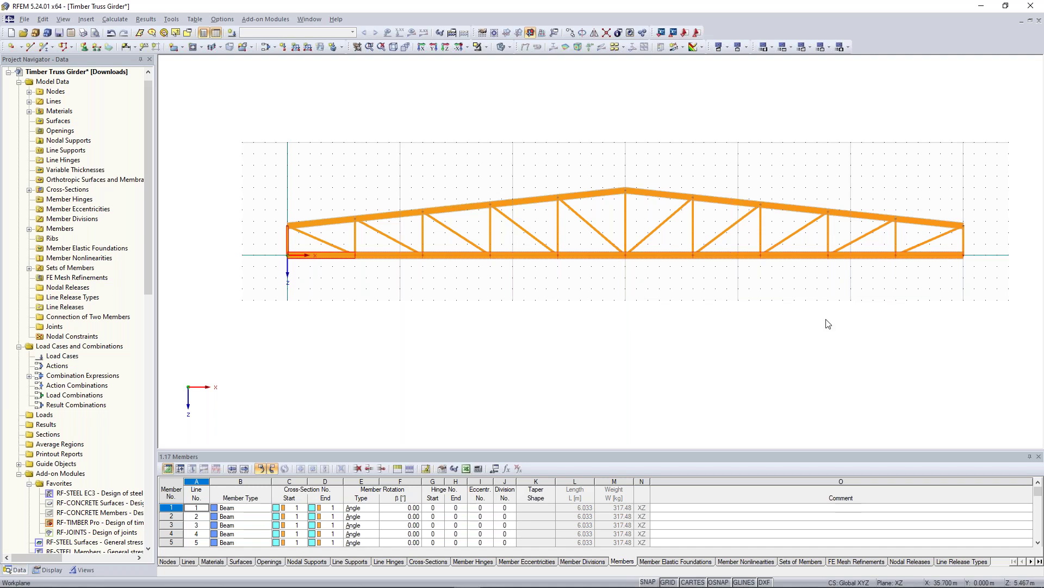
pyautogui.moveTo(973, 275); pyautogui.dragTo(956, 241)
pyautogui.click(953, 190)
pyautogui.moveTo(953, 195); pyautogui.dragTo(989, 245)
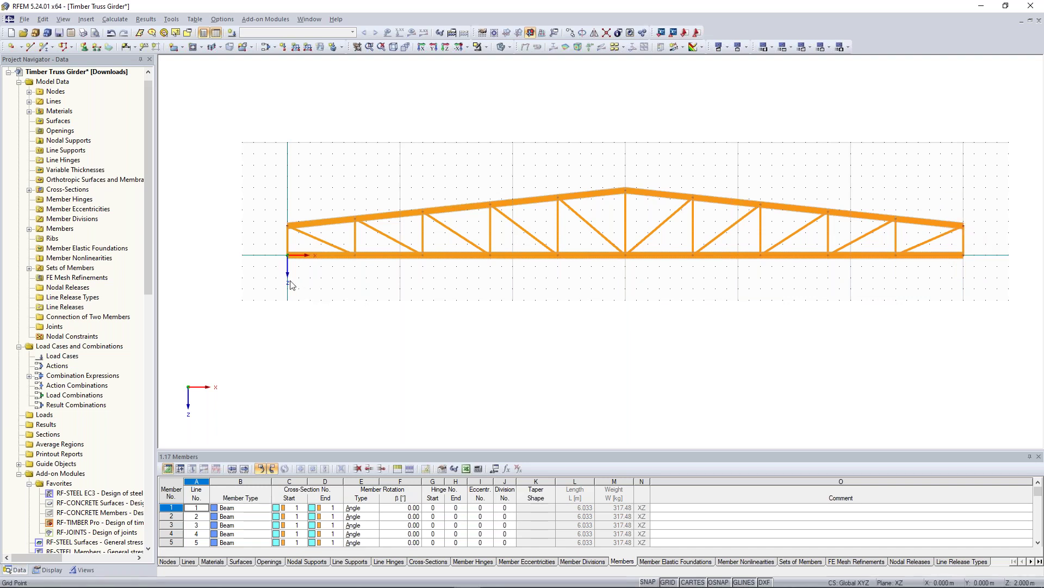
# Delete the end verticals and the outermost bottom chord members at both ends of the girder, including their lower corner nodes
pyautogui.scroll(1, 287, 278)
pyautogui.moveTo(288, 277); pyautogui.dragTo(351, 315, button='middle')
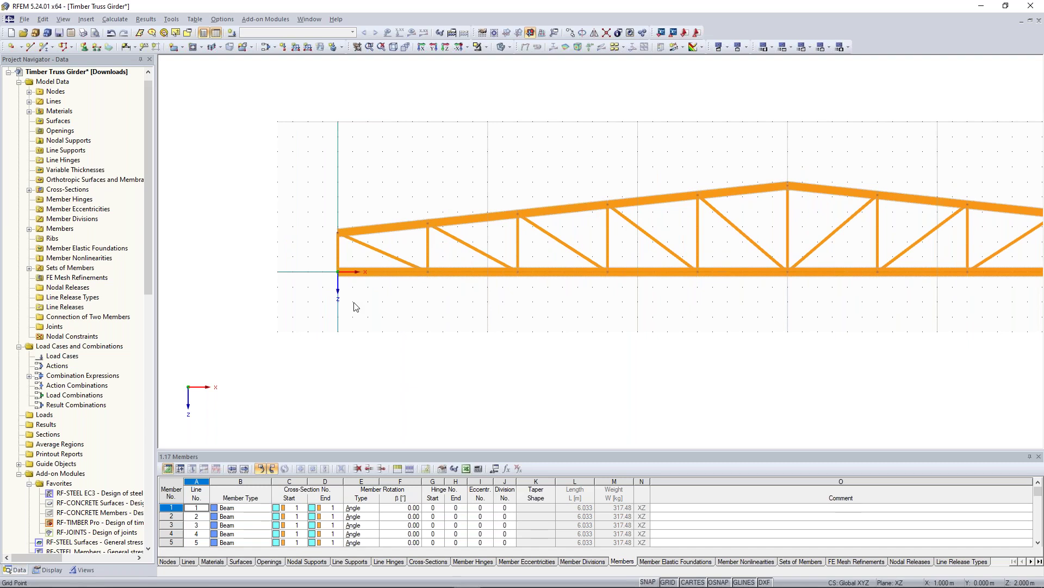
pyautogui.moveTo(365, 309); pyautogui.dragTo(330, 278)
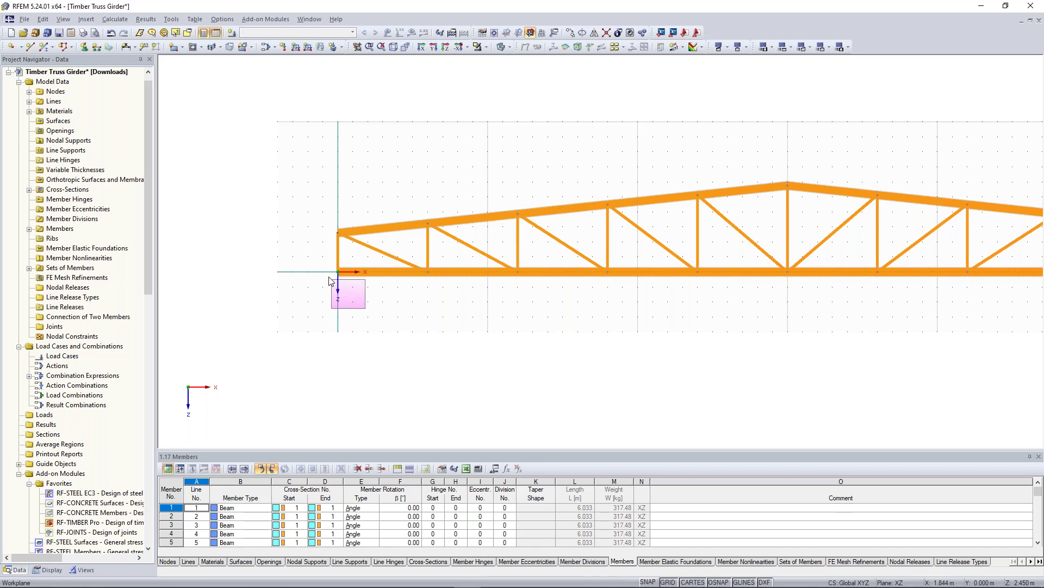
pyautogui.rightClick(279, 276)
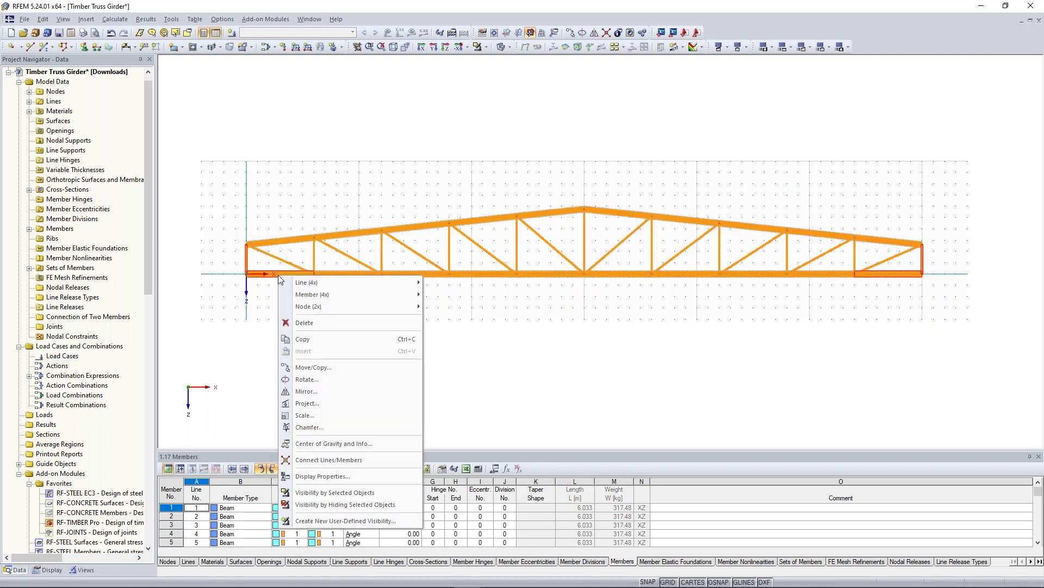
pyautogui.click(329, 324)
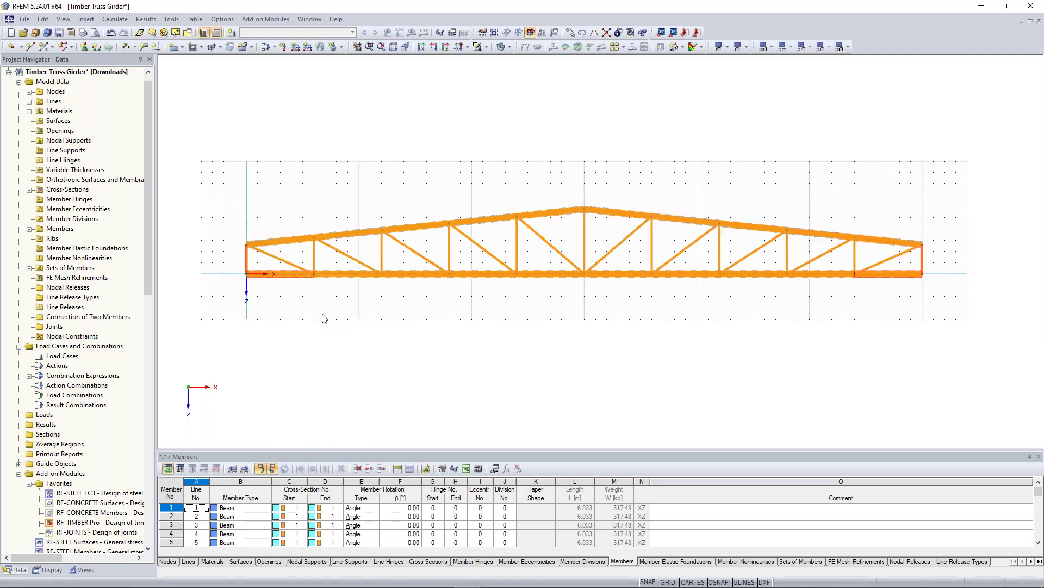
pyautogui.moveTo(304, 301); pyautogui.dragTo(317, 304, button='middle')
pyautogui.scroll(2, 316, 304)
pyautogui.scroll(-3, 317, 303)
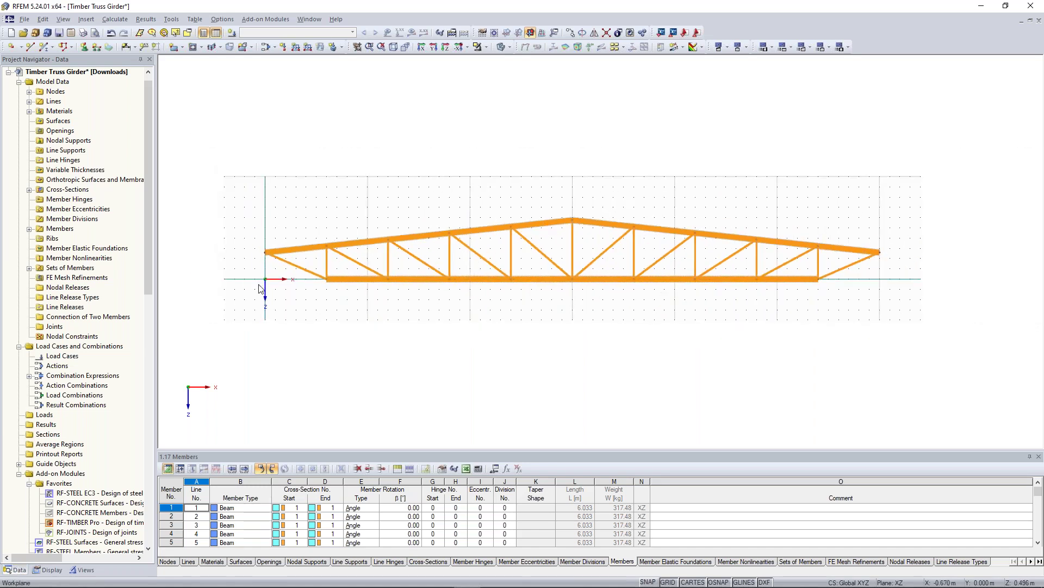
pyautogui.scroll(1, 260, 286)
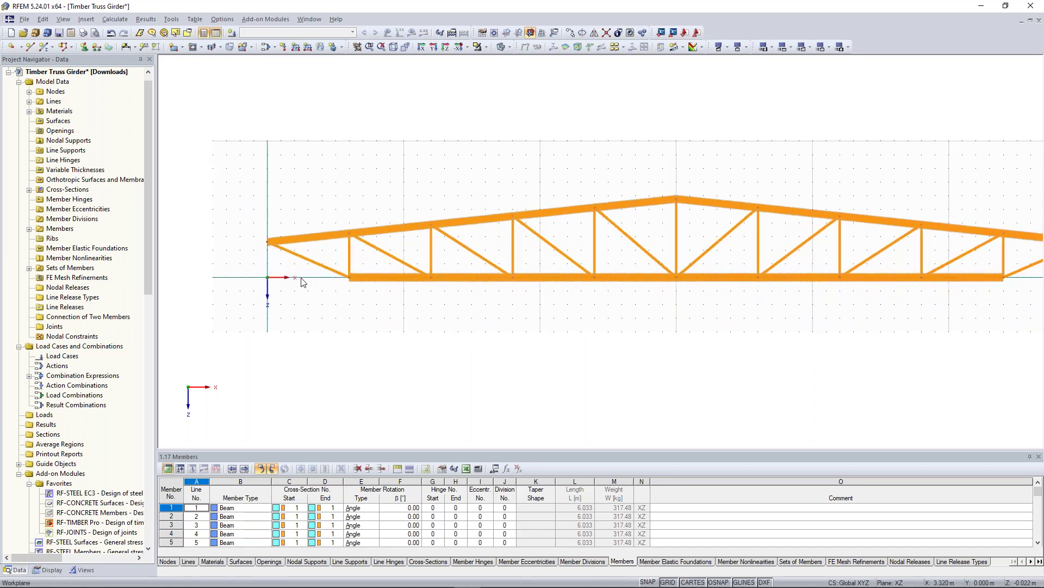
pyautogui.scroll(-1, 298, 284)
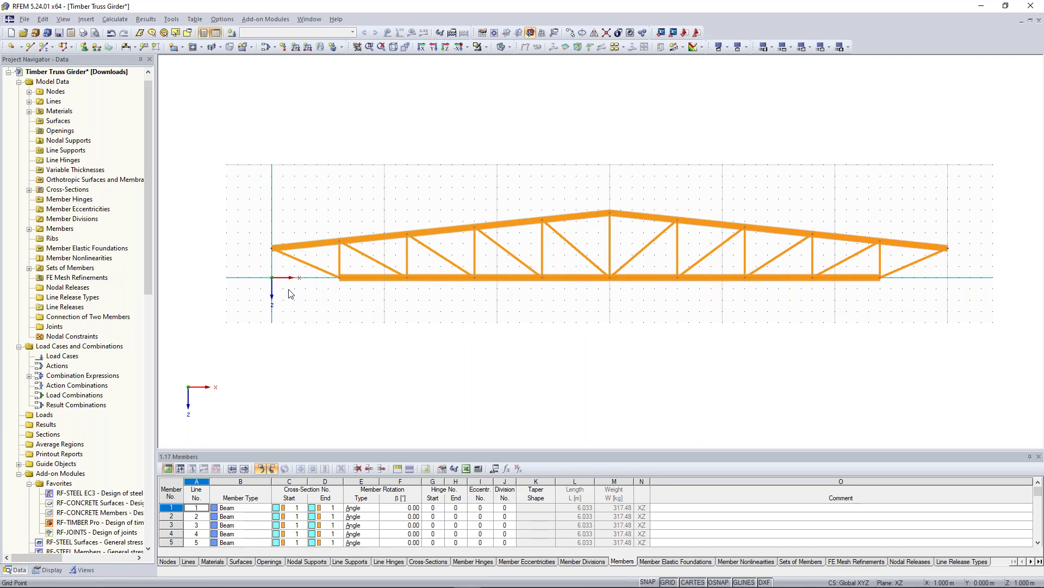
pyautogui.scroll(1, 291, 294)
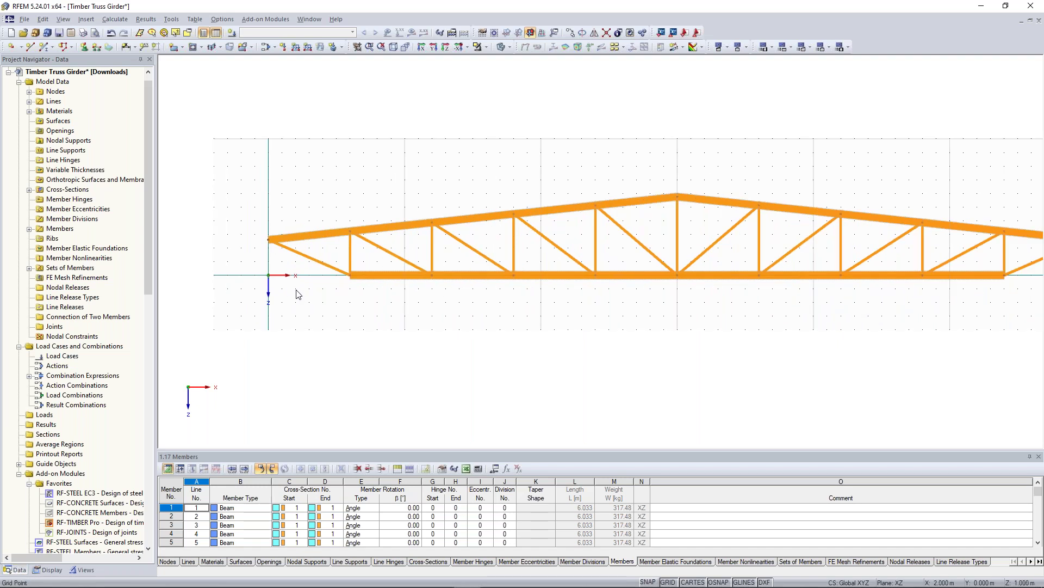
pyautogui.scroll(1, 336, 254)
pyautogui.scroll(-1, 337, 255)
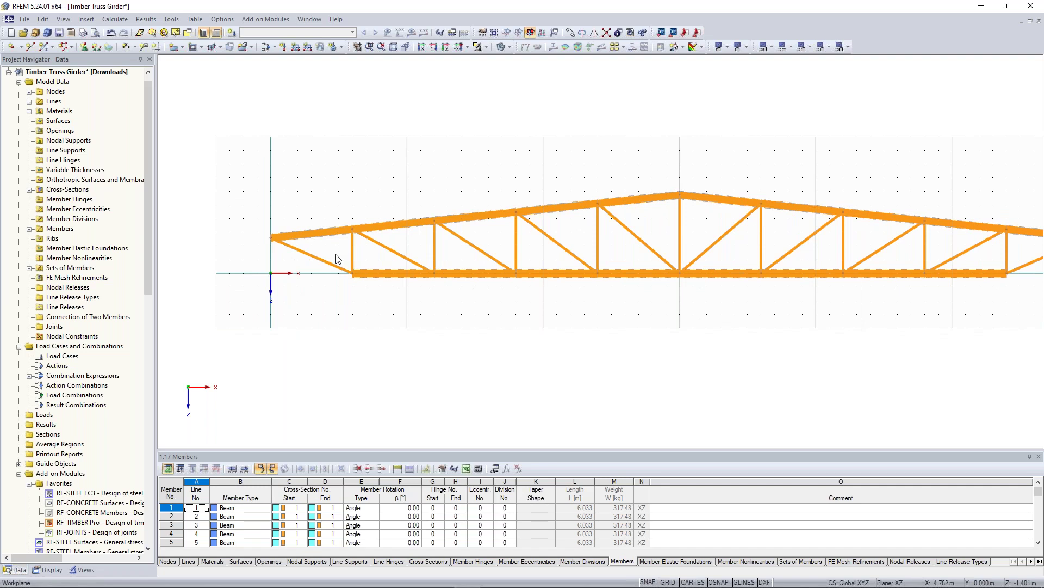
pyautogui.scroll(-1, 887, 260)
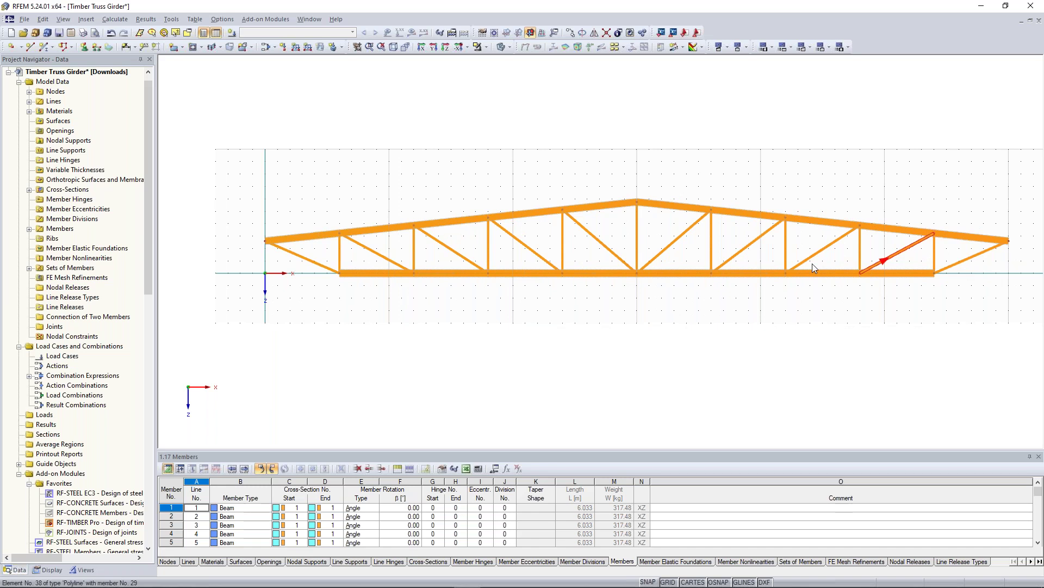
pyautogui.scroll(1, 318, 260)
pyautogui.click(299, 251)
pyautogui.scroll(-2, 356, 302)
pyautogui.moveTo(709, 321); pyautogui.dragTo(662, 323, button='middle')
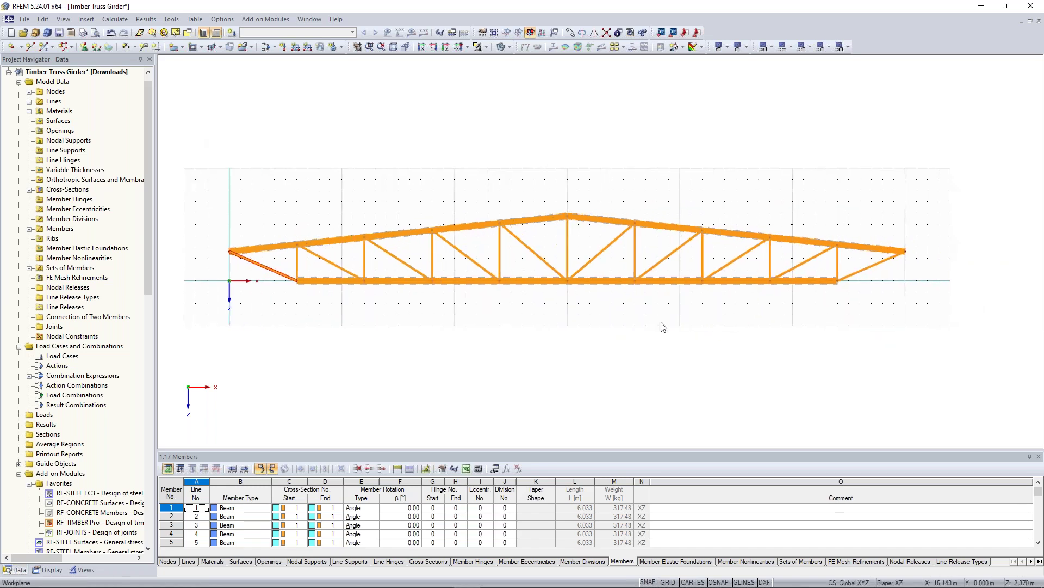
pyautogui.click(881, 281)
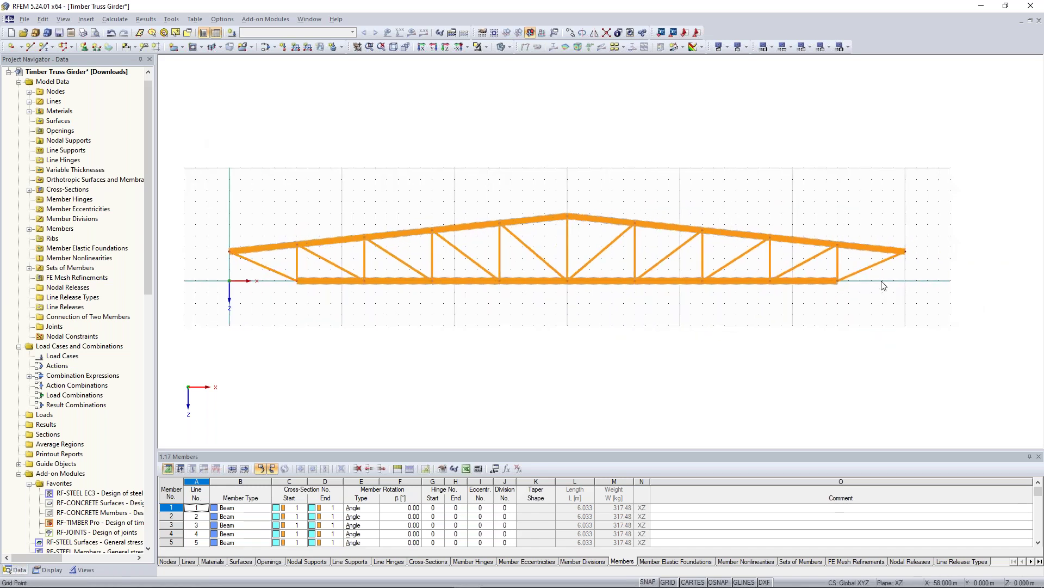
# Set the member type of the two outermost diagonals, one at each end of the girder, to Beam
pyautogui.click(270, 274)
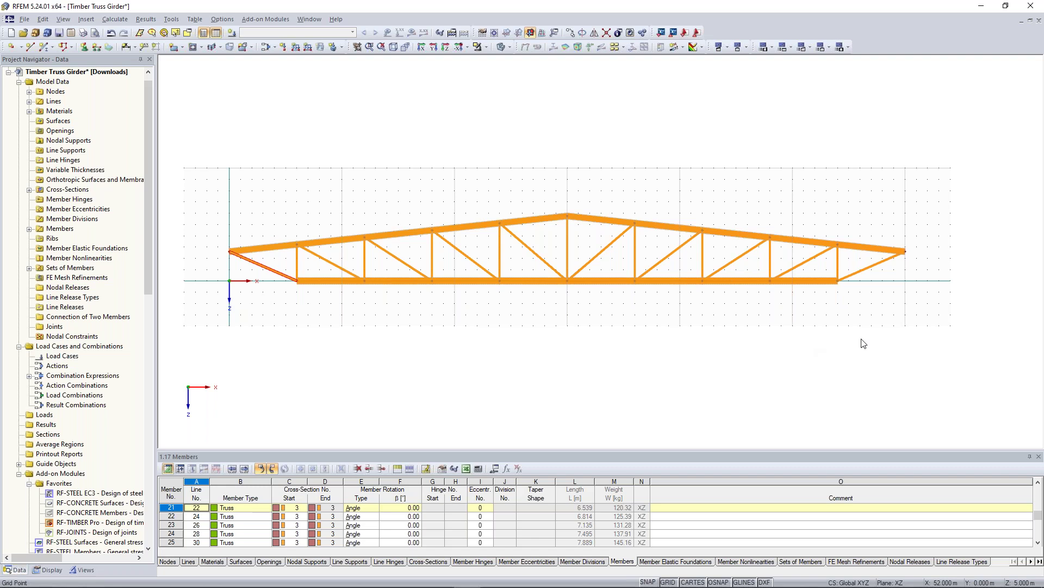
pyautogui.click(875, 269)
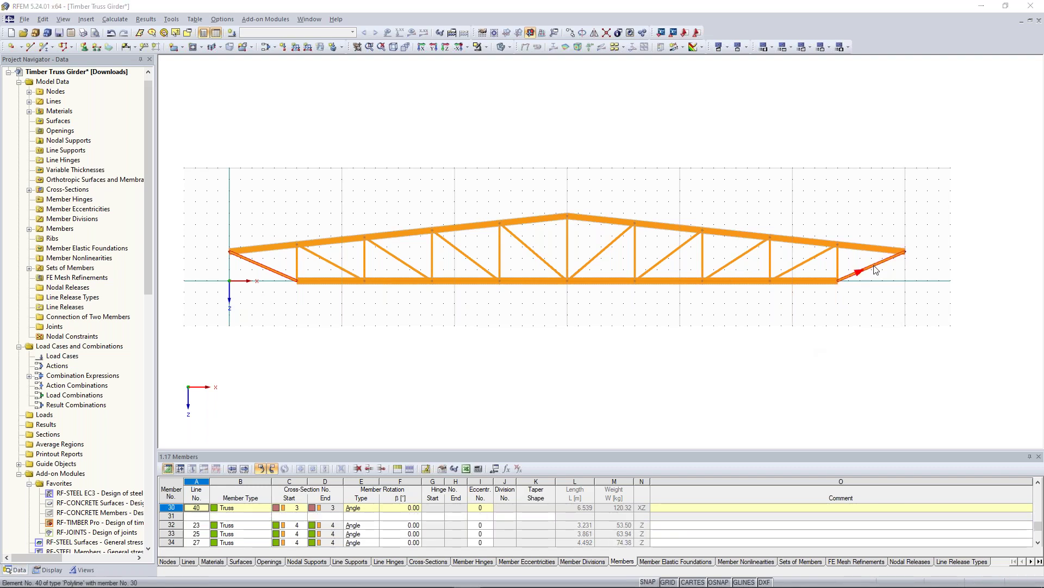
pyautogui.doubleClick(876, 269)
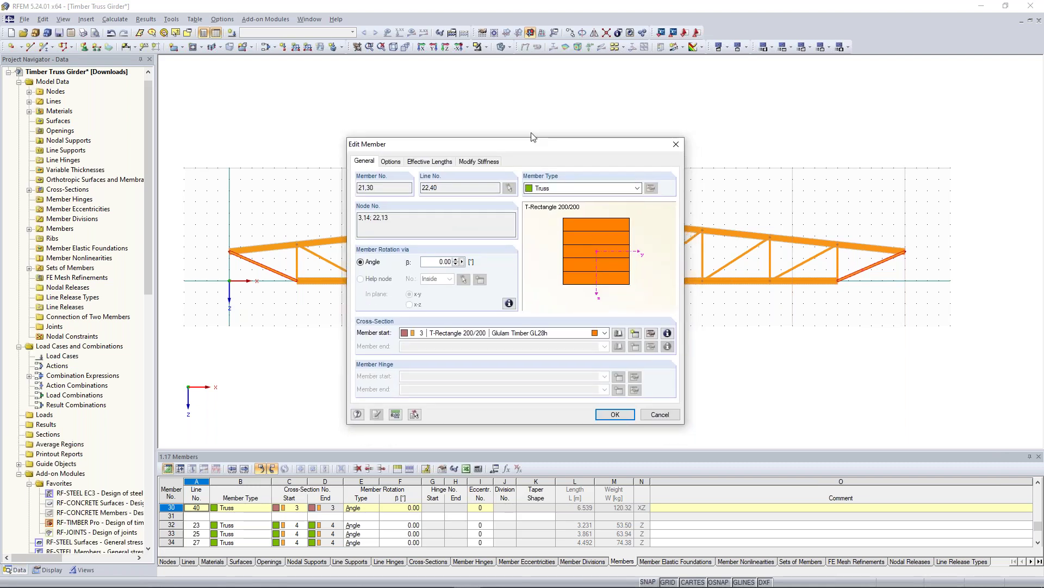
pyautogui.moveTo(532, 137); pyautogui.dragTo(527, 120)
pyautogui.click(580, 171)
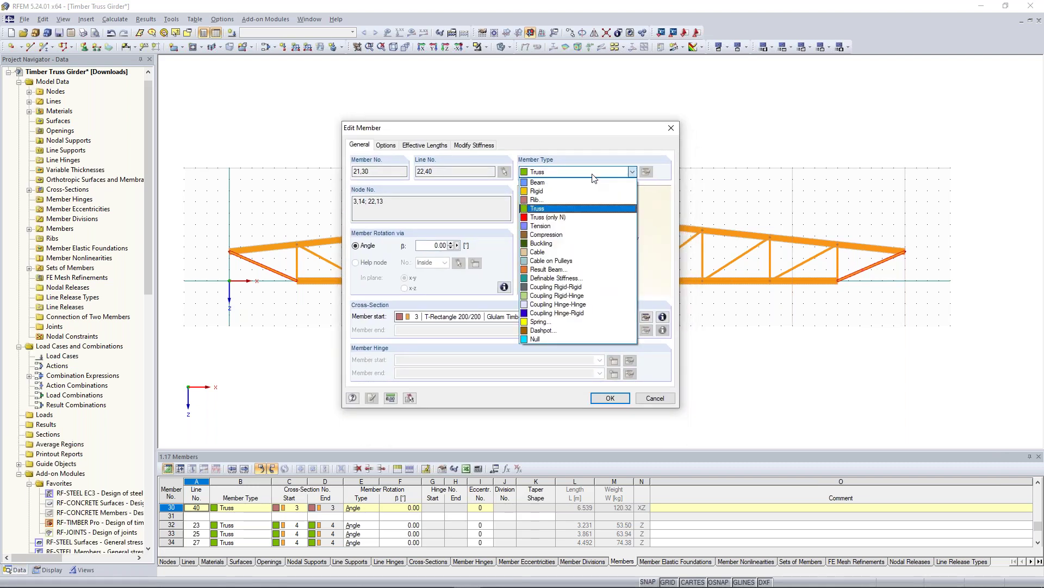
pyautogui.click(573, 186)
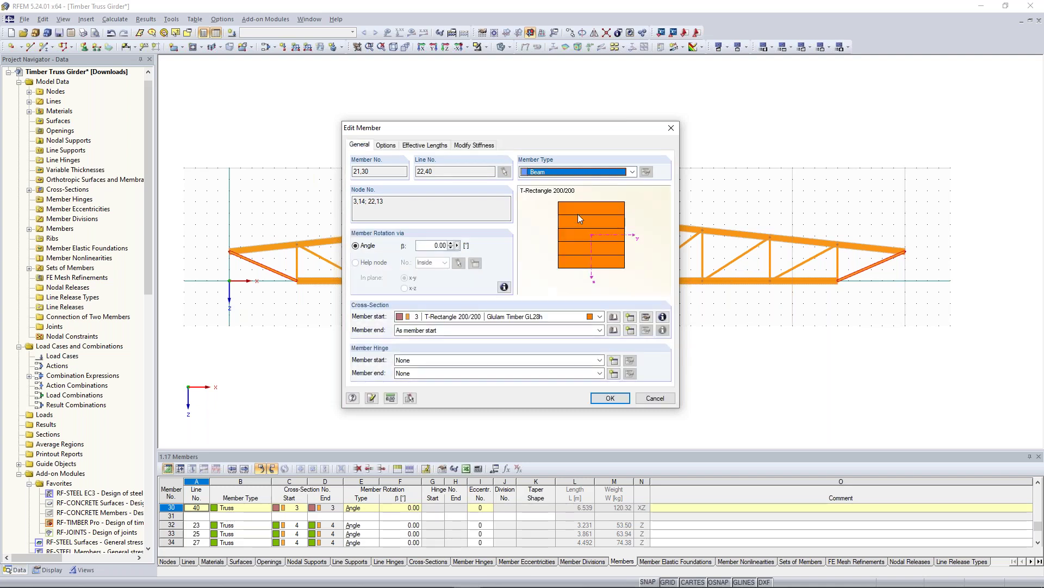
pyautogui.click(610, 398)
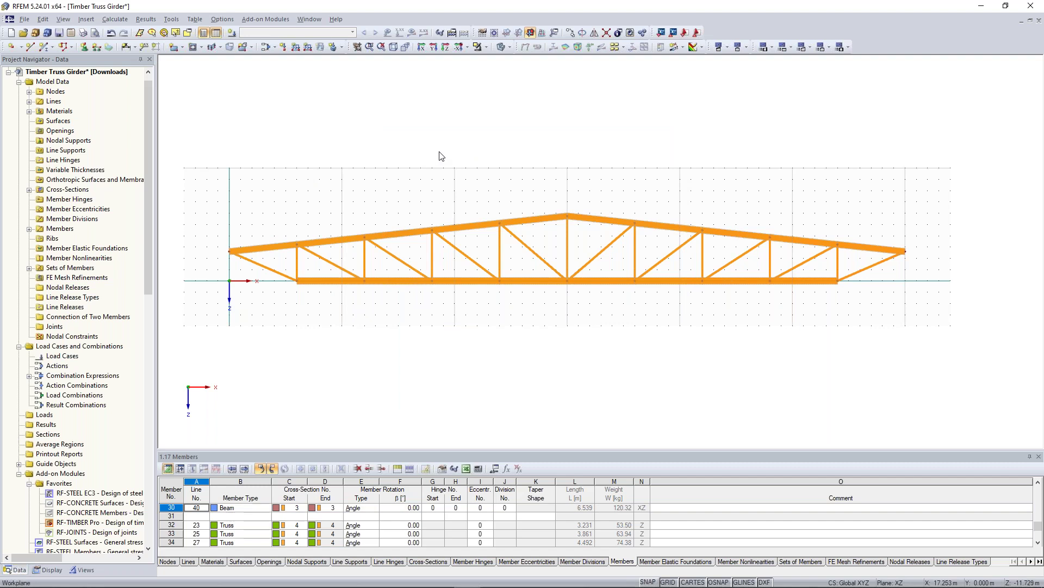
# Switch the girder's display from solid rendering to the Wireframe Display Model
pyautogui.click(502, 49)
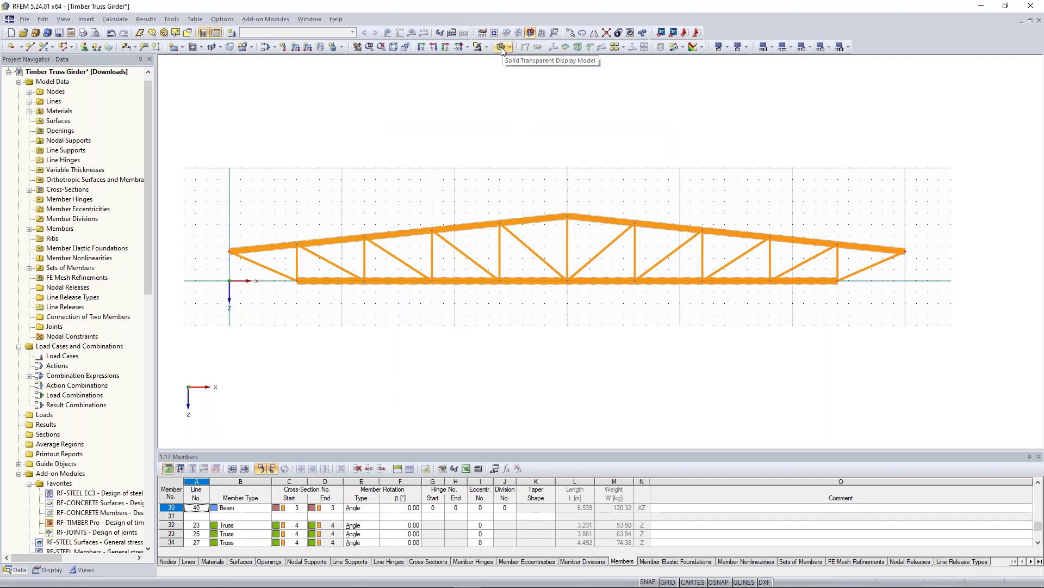
pyautogui.click(501, 48)
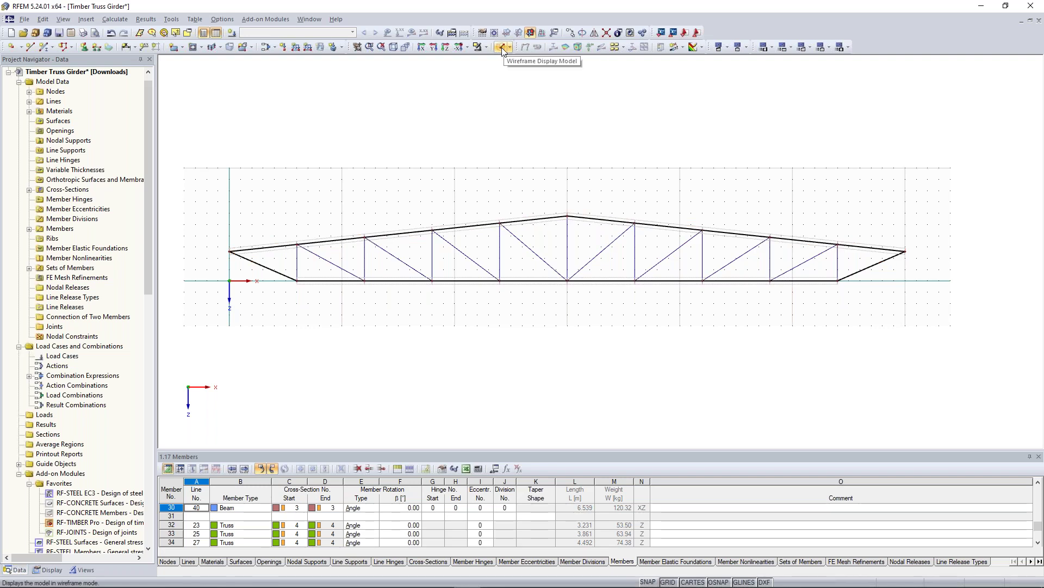
pyautogui.scroll(2, 319, 305)
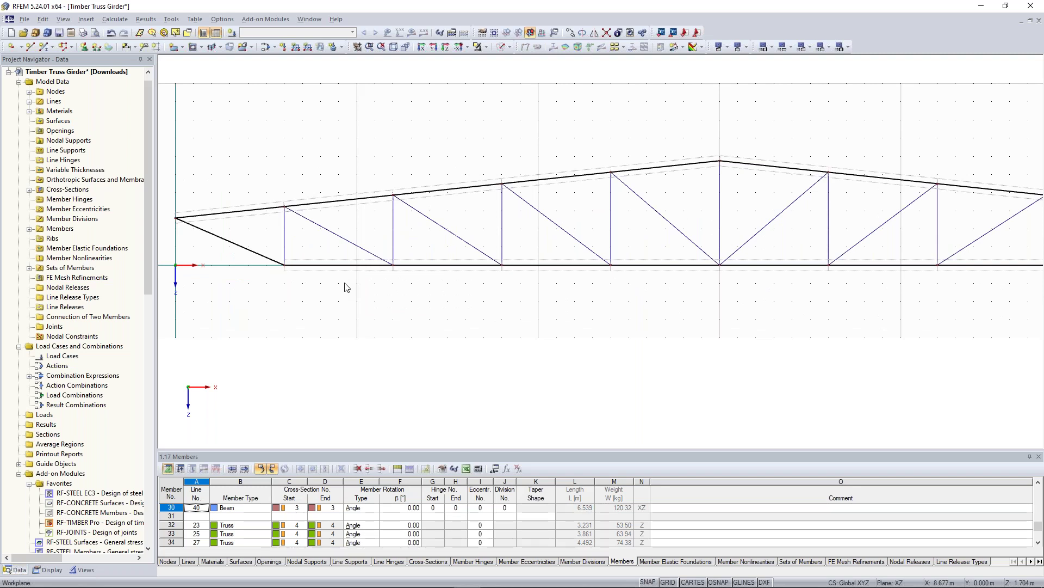
pyautogui.scroll(1, 307, 239)
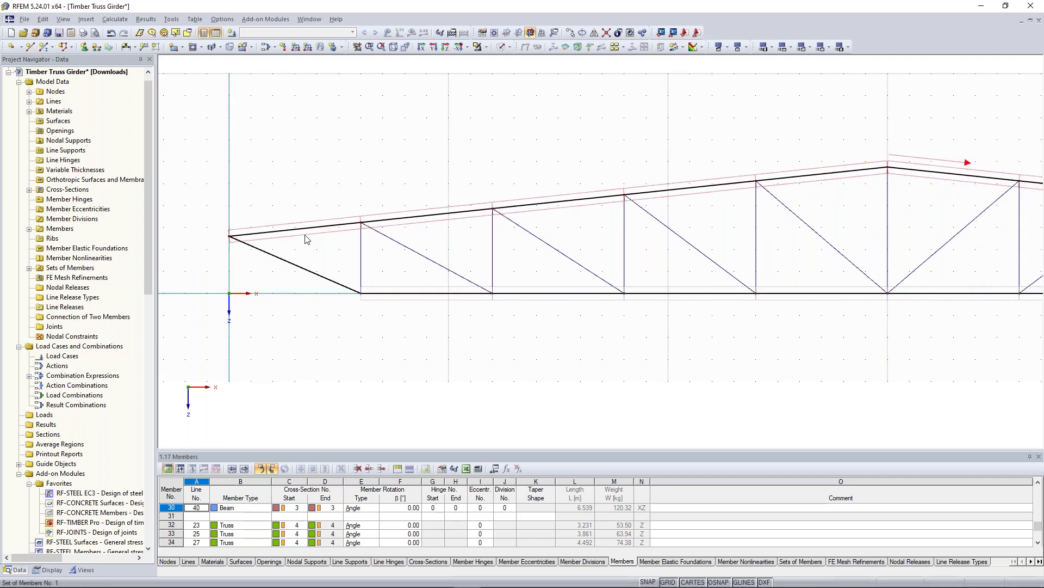
# Add the two outermost diagonals, one at each end of the girder, to the continuous Lower chord set of members
pyautogui.scroll(-2, 306, 239)
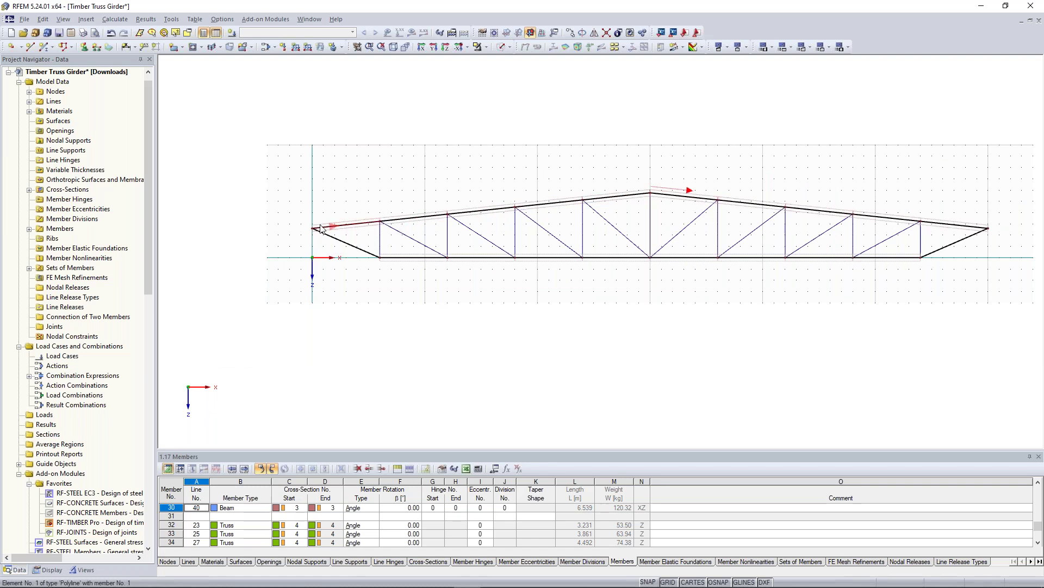
pyautogui.scroll(1, 373, 242)
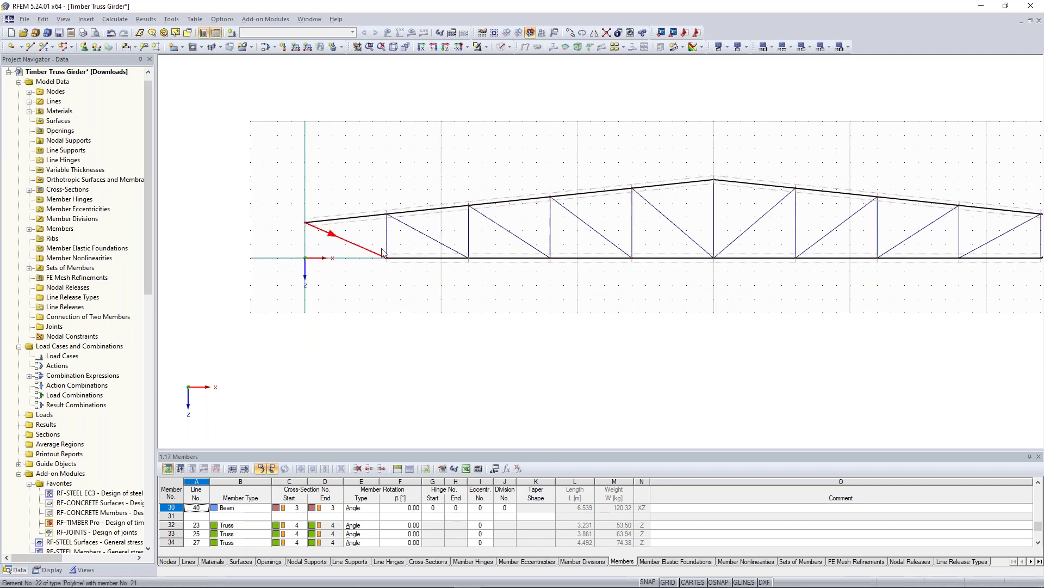
pyautogui.moveTo(464, 155); pyautogui.dragTo(452, 156, button='middle')
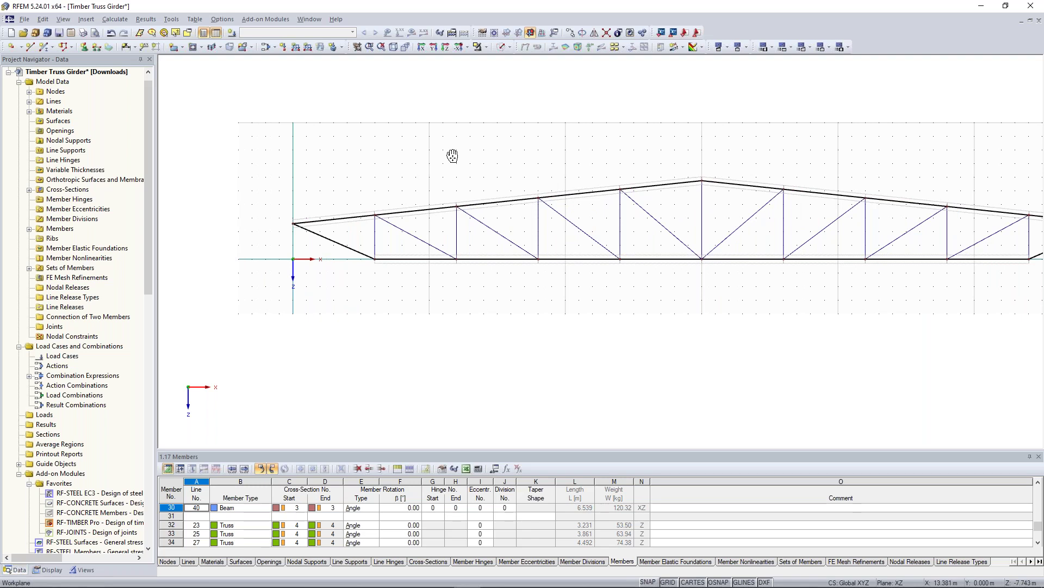
pyautogui.moveTo(452, 157); pyautogui.dragTo(398, 157, button='middle')
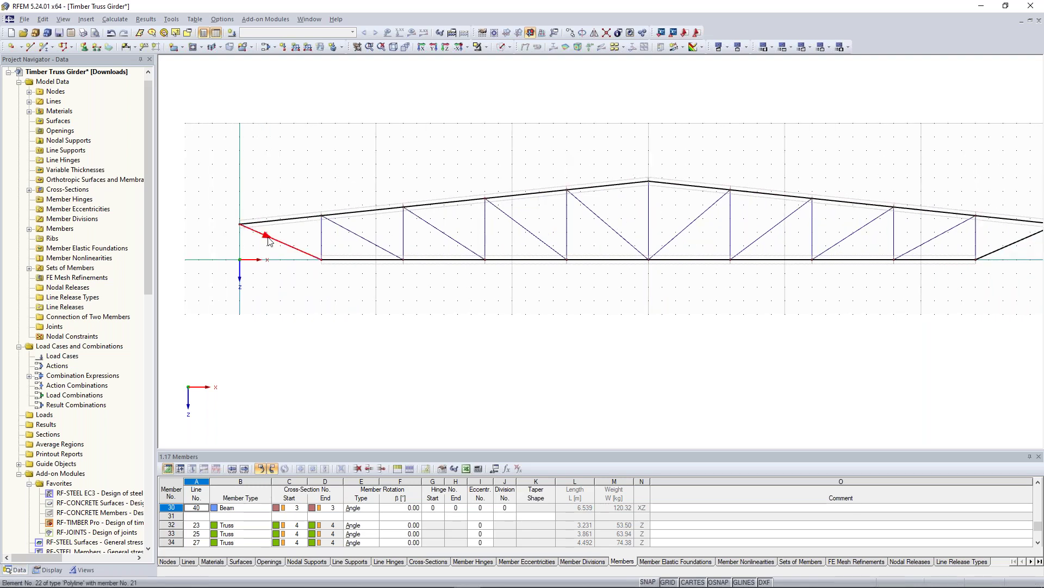
pyautogui.moveTo(817, 302); pyautogui.dragTo(793, 304, button='middle')
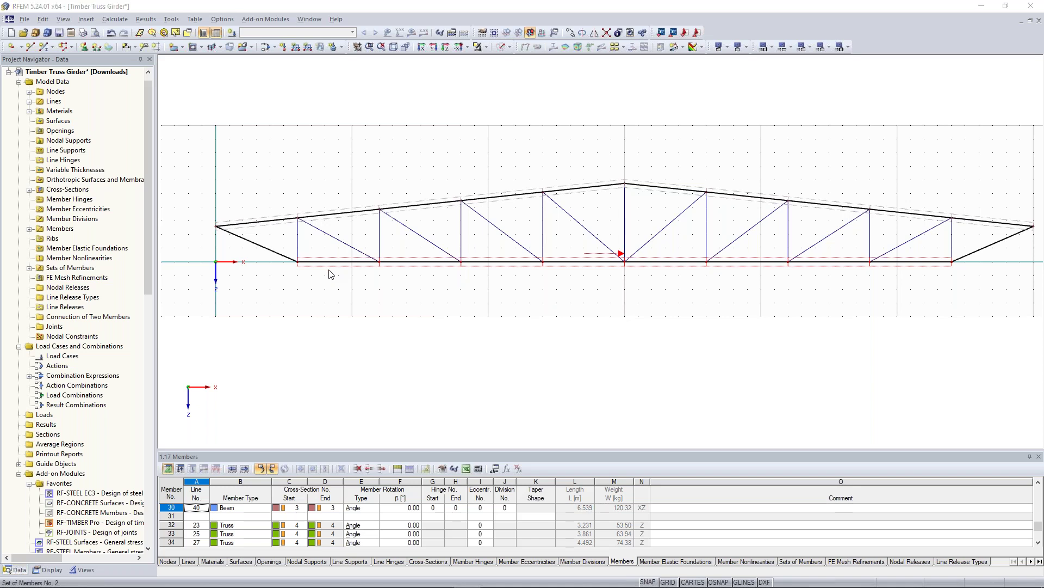
pyautogui.doubleClick(400, 309)
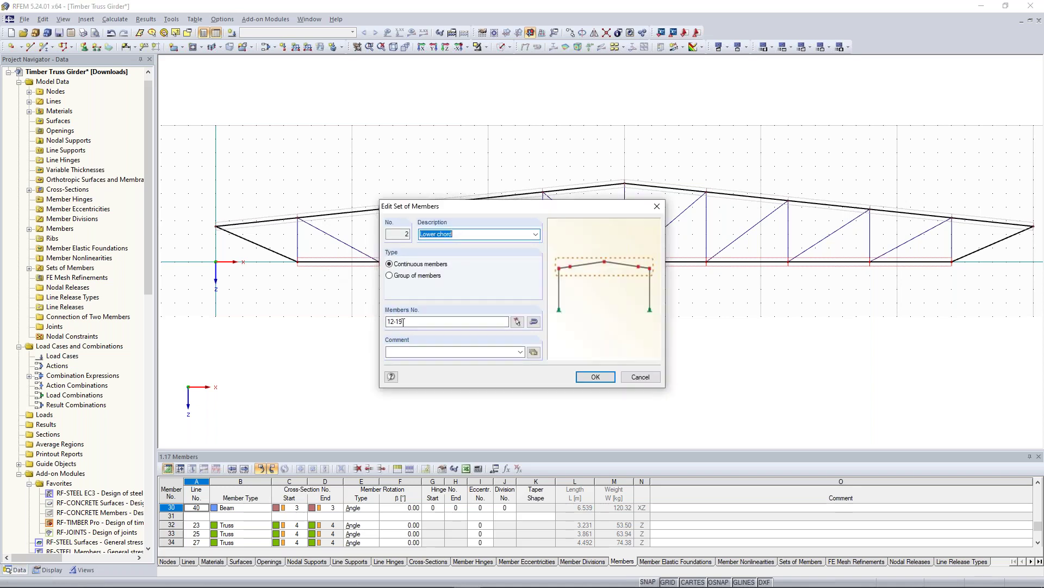
pyautogui.click(517, 322)
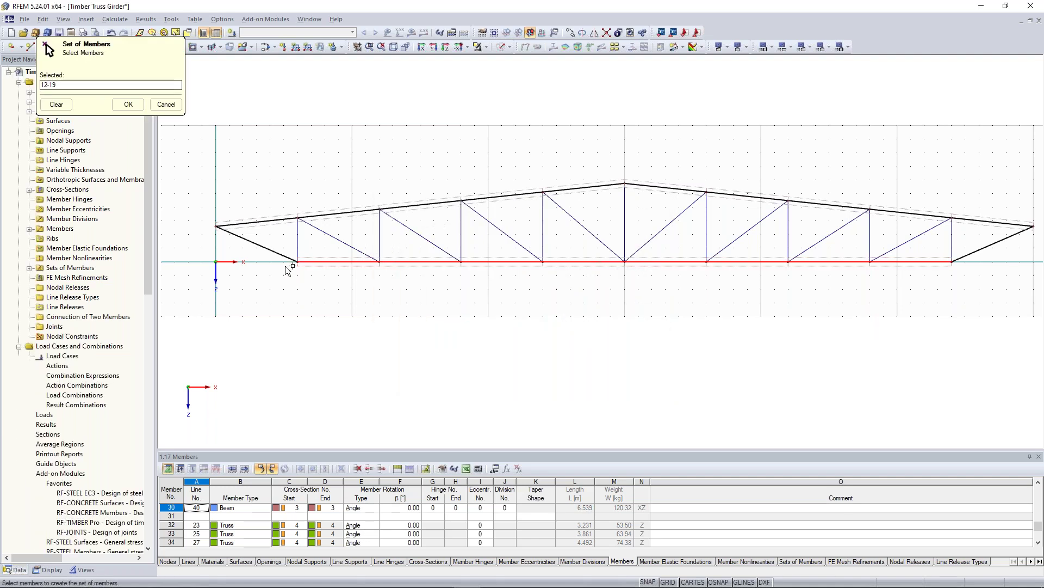
pyautogui.click(274, 251)
pyautogui.moveTo(661, 301); pyautogui.dragTo(561, 300, button='middle')
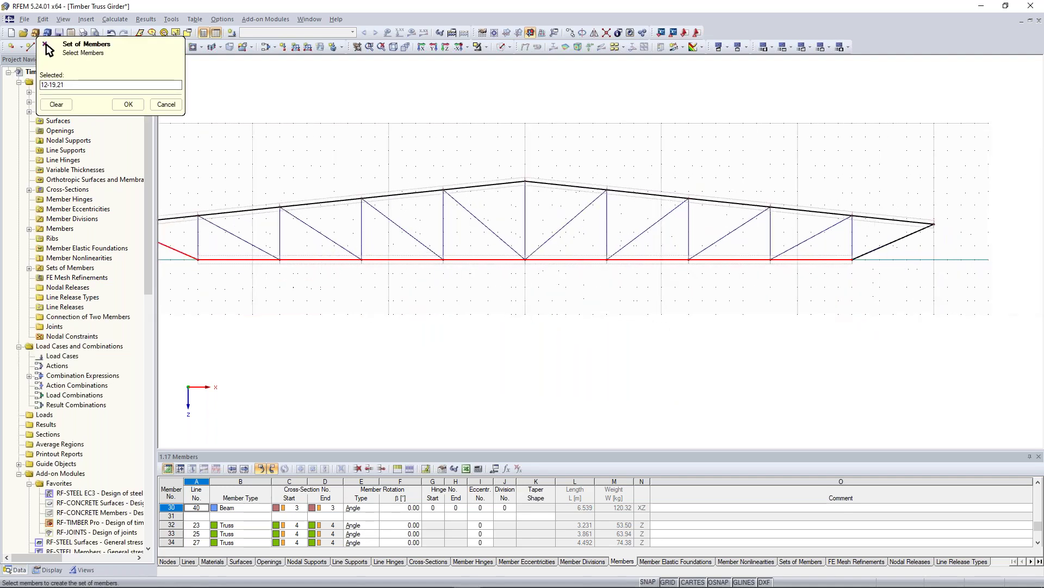
pyautogui.click(885, 246)
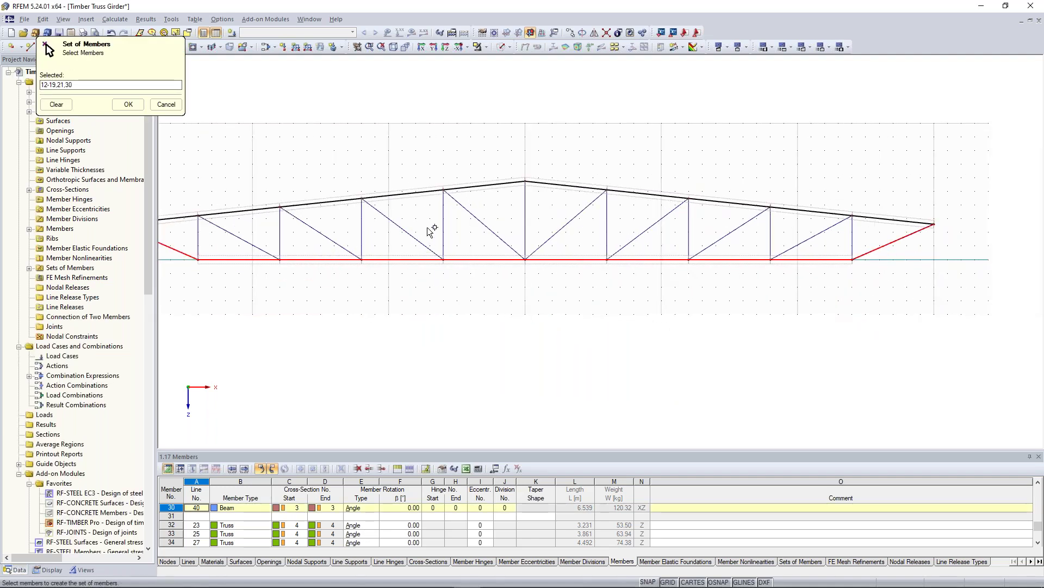
pyautogui.moveTo(426, 220); pyautogui.dragTo(457, 222, button='middle')
pyautogui.scroll(-1, 457, 222)
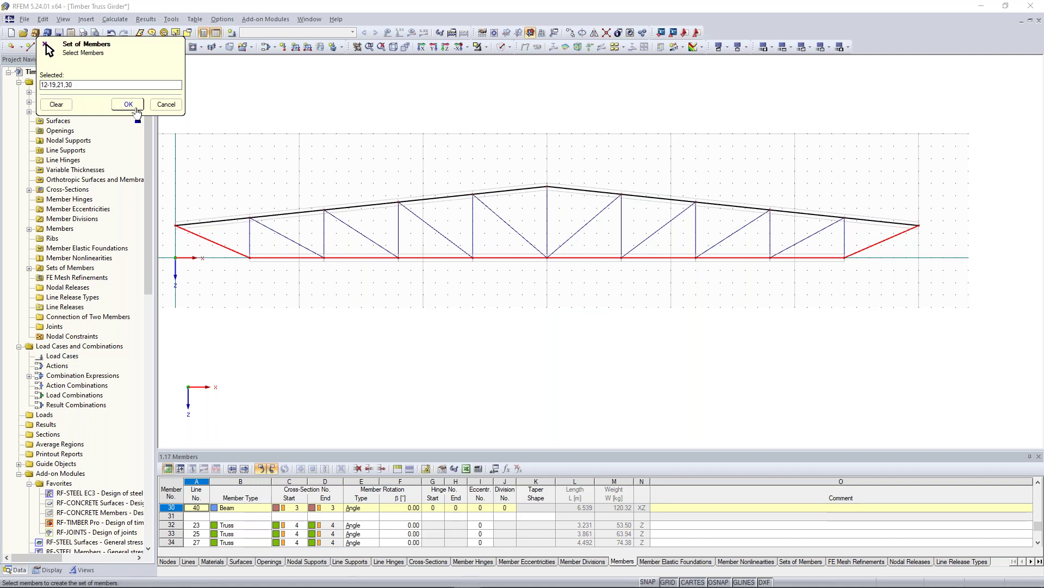
pyautogui.click(135, 108)
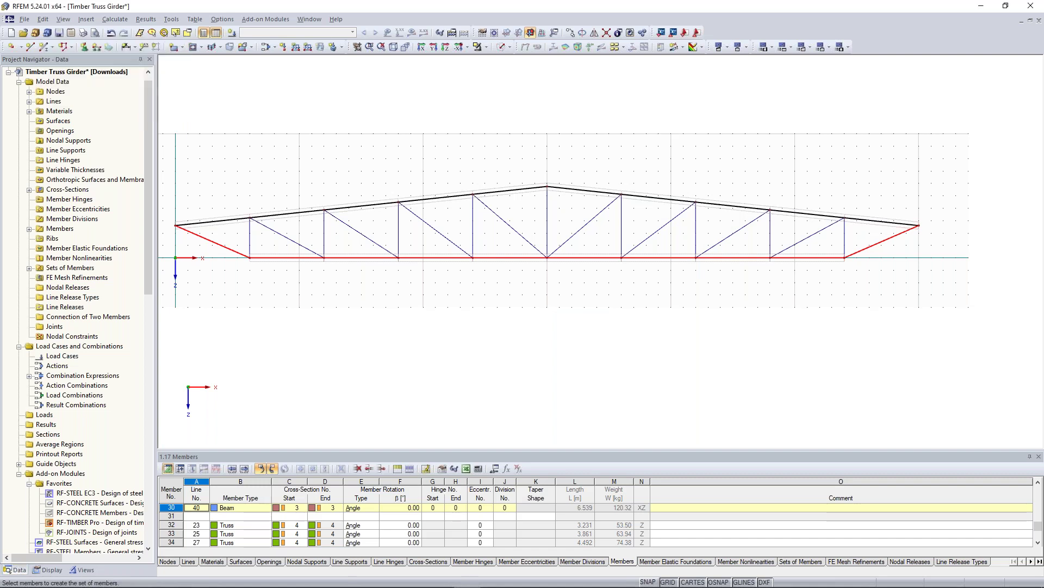
# Assign a Hinged nodal support to the node at the left end of the upper chord
pyautogui.scroll(-2, 433, 267)
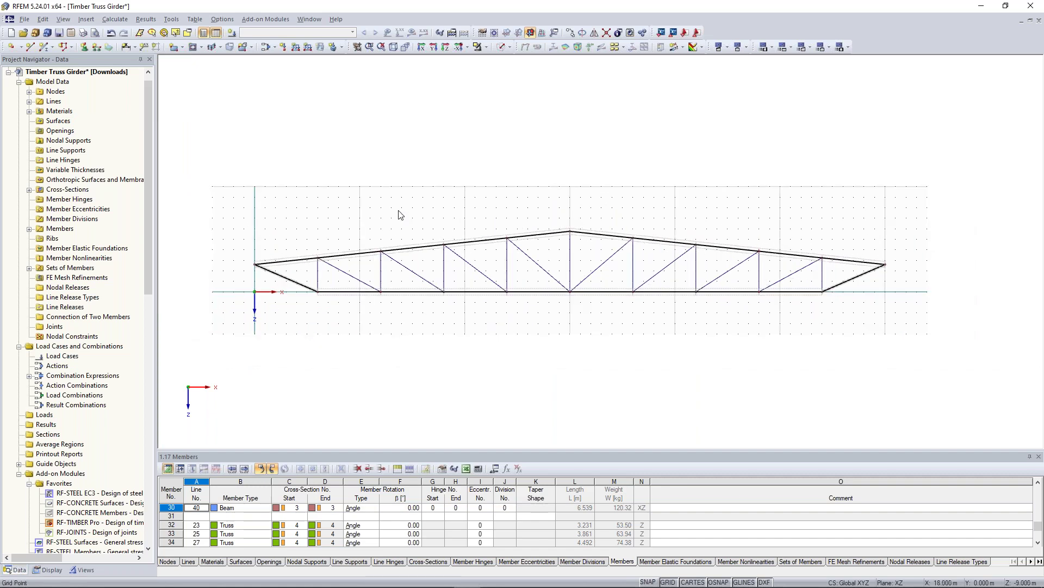
pyautogui.scroll(1, 361, 239)
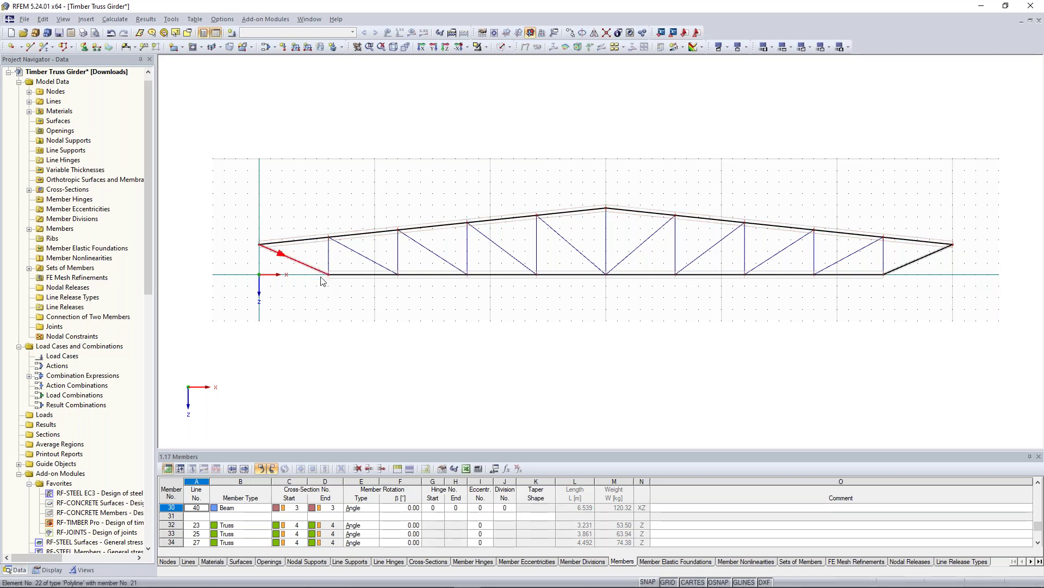
pyautogui.scroll(2, 312, 277)
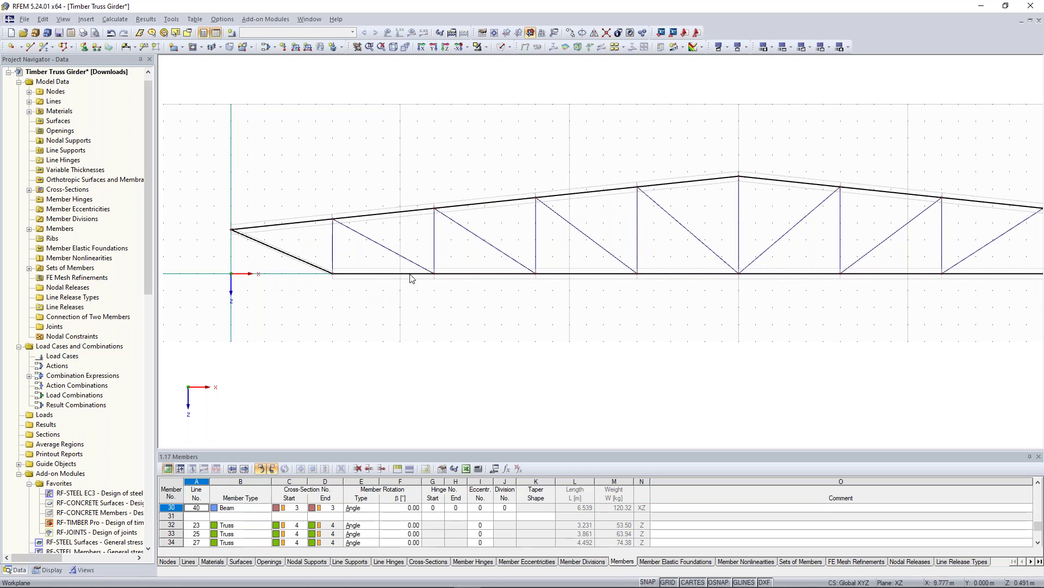
pyautogui.scroll(-2, 626, 258)
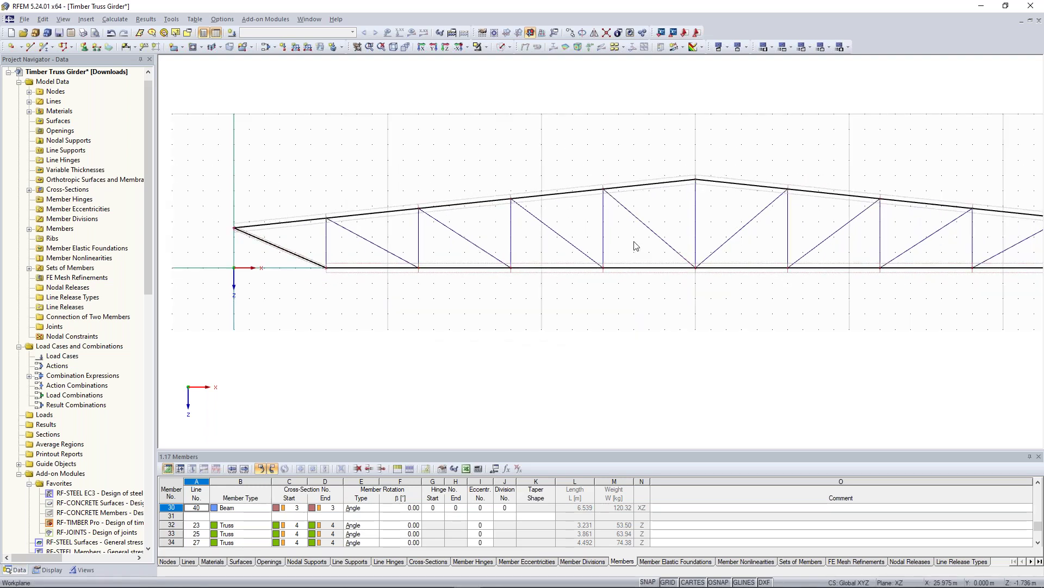
pyautogui.scroll(-1, 637, 246)
pyautogui.scroll(-1, 634, 245)
pyautogui.moveTo(628, 245); pyautogui.dragTo(622, 245, button='middle')
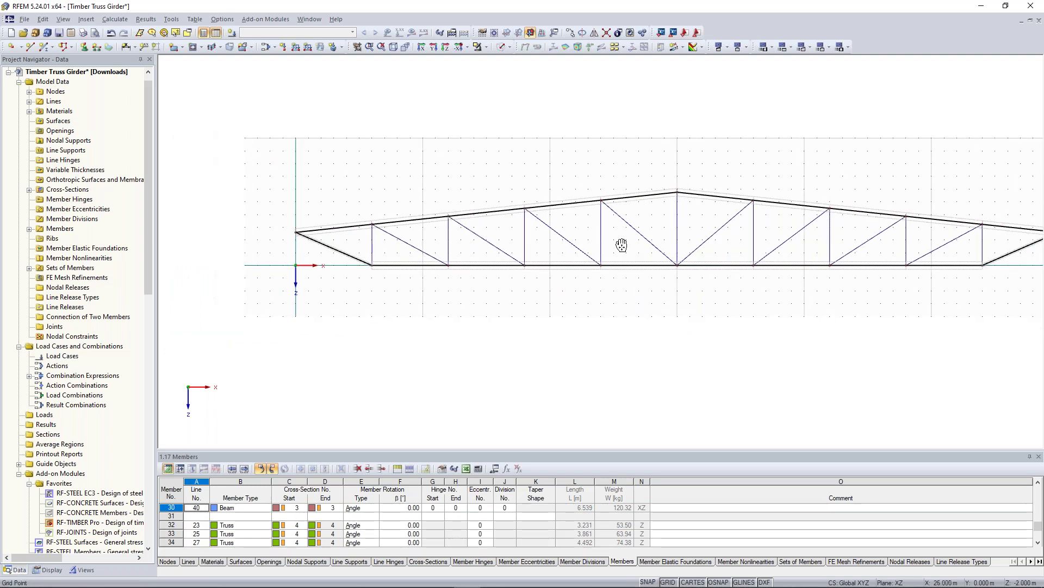
pyautogui.moveTo(621, 245); pyautogui.dragTo(559, 242, button='middle')
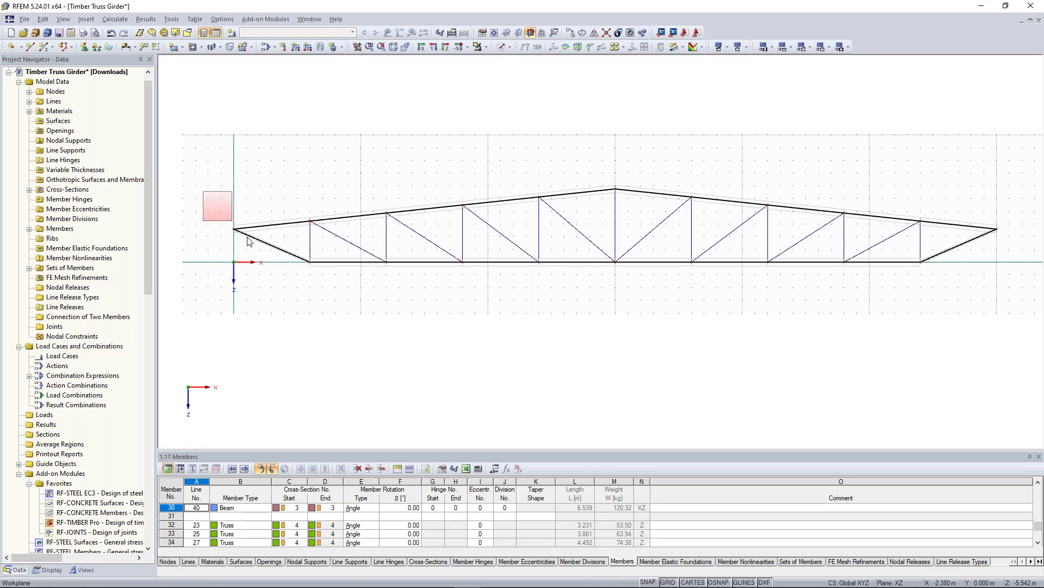
pyautogui.click(86, 48)
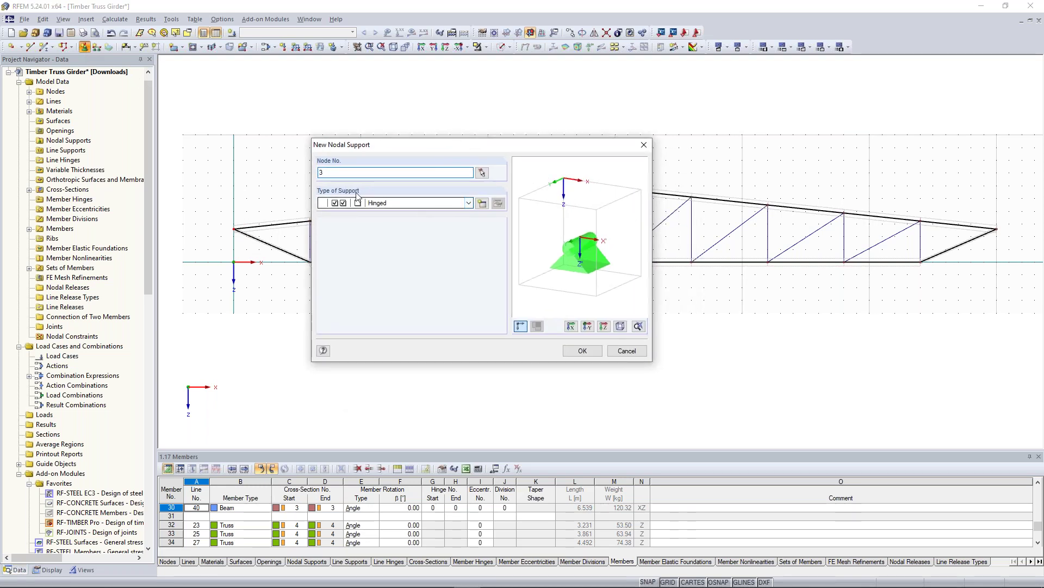
pyautogui.click(582, 350)
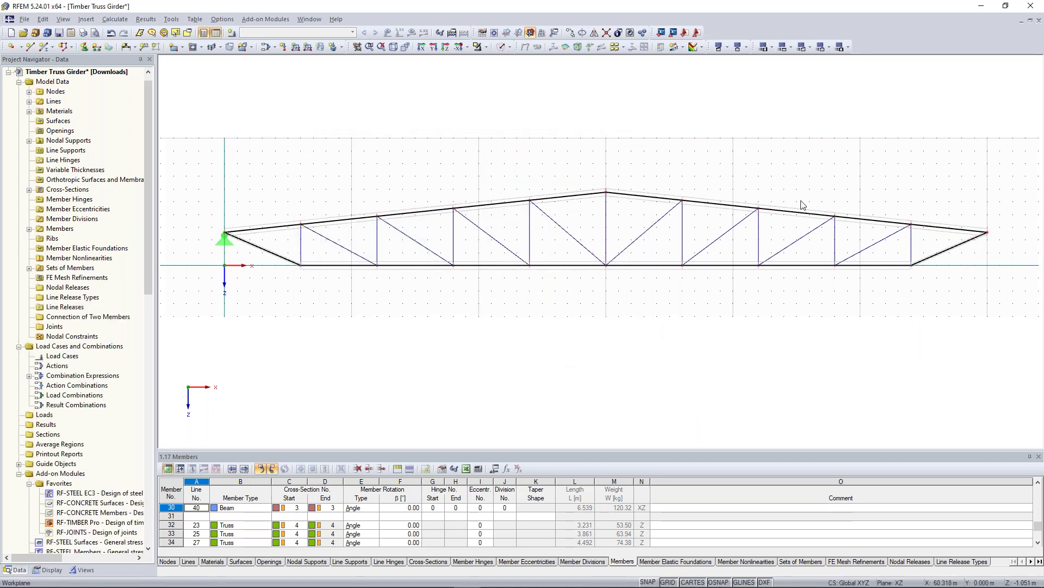
# Define a sliding nodal support free in X but fixed in Z and assign it to the node at the girder's right end
pyautogui.click(89, 49)
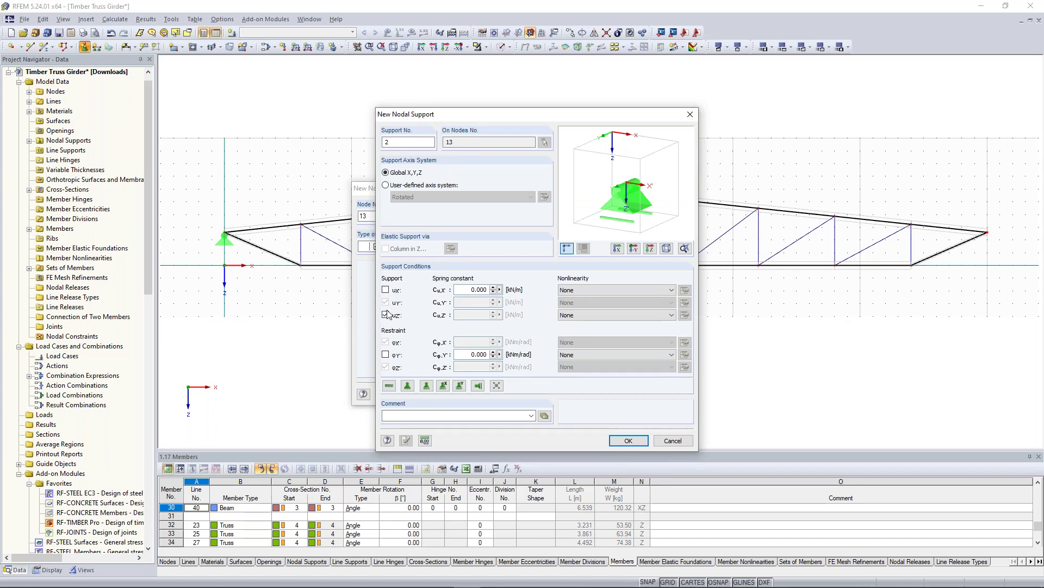
pyautogui.click(628, 442)
pyautogui.click(479, 246)
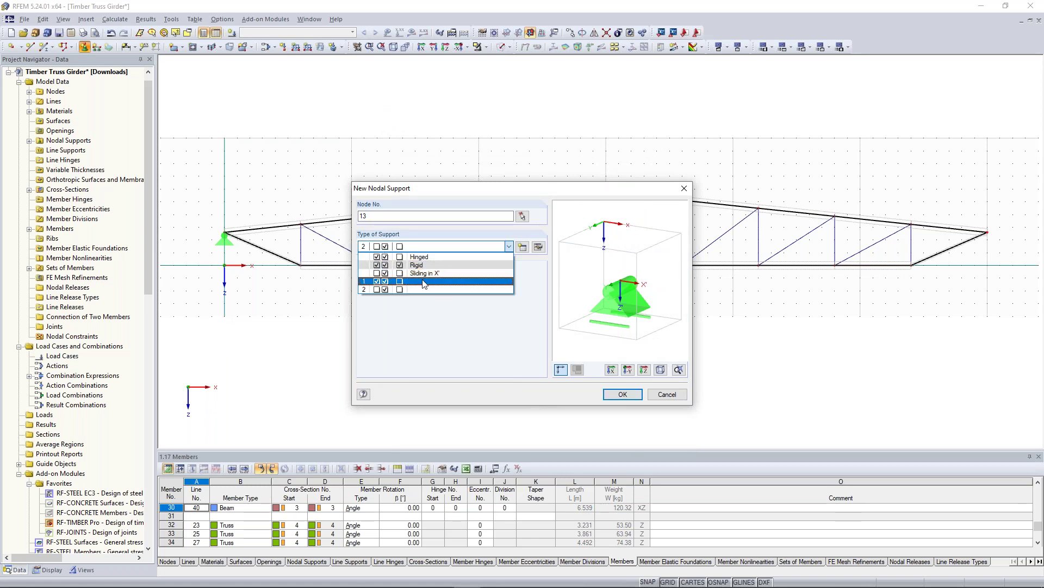
pyautogui.click(475, 350)
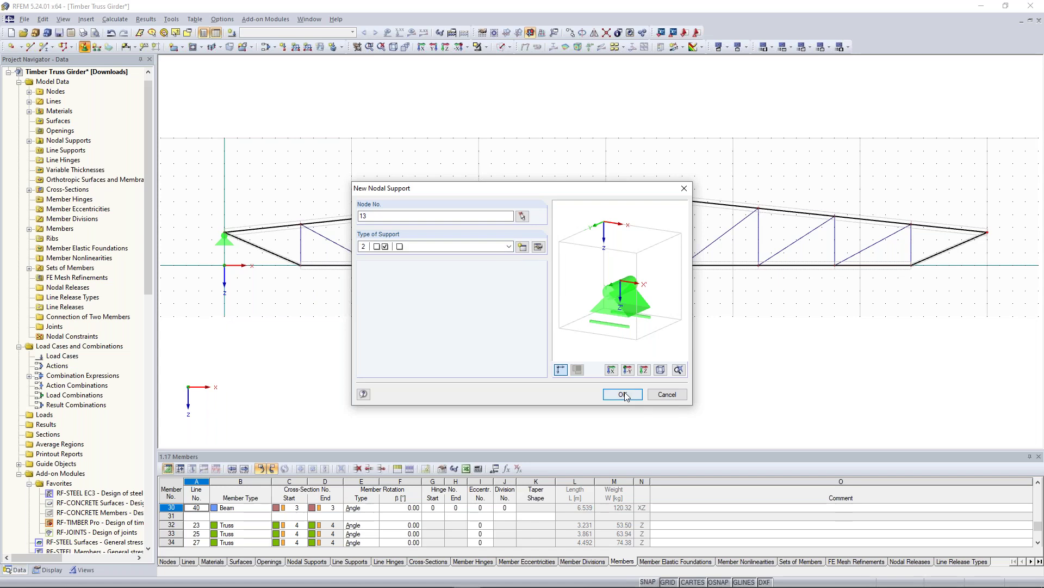
pyautogui.click(623, 394)
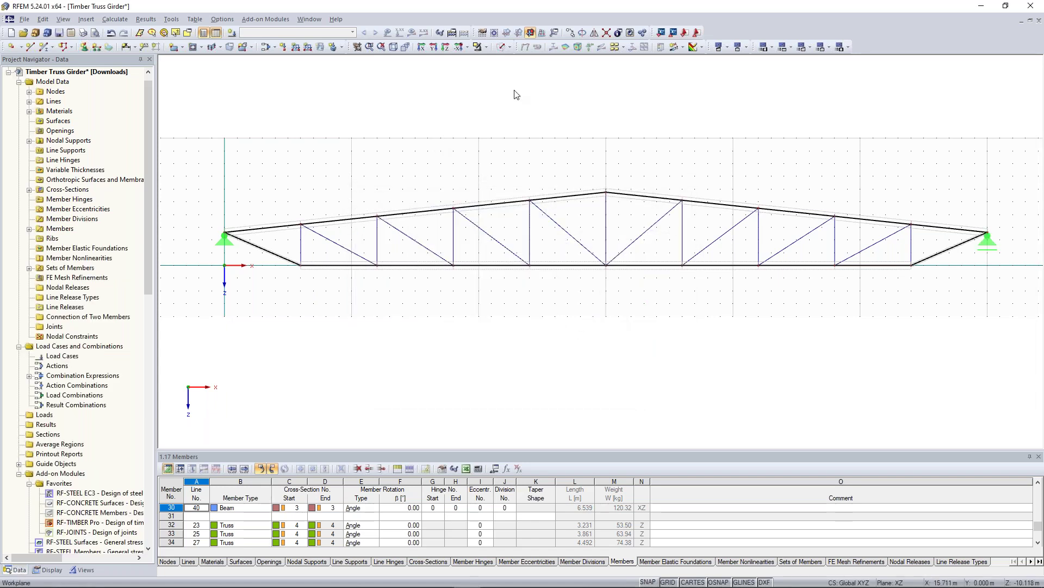
# Switch the girder's display back to solid rendering and examine the supported truss from end to end
pyautogui.click(501, 48)
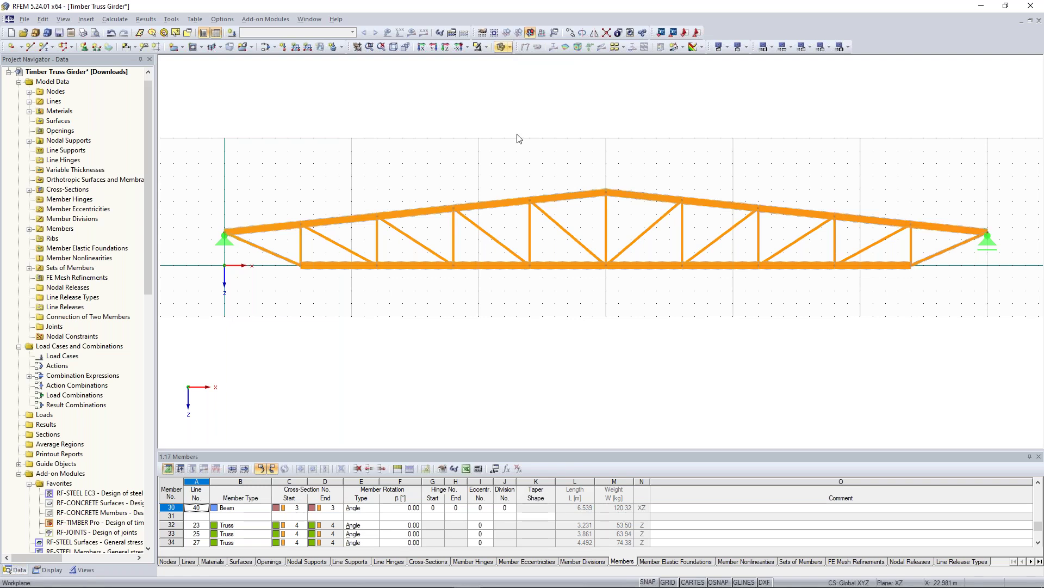
pyautogui.moveTo(572, 138); pyautogui.dragTo(541, 144, button='middle')
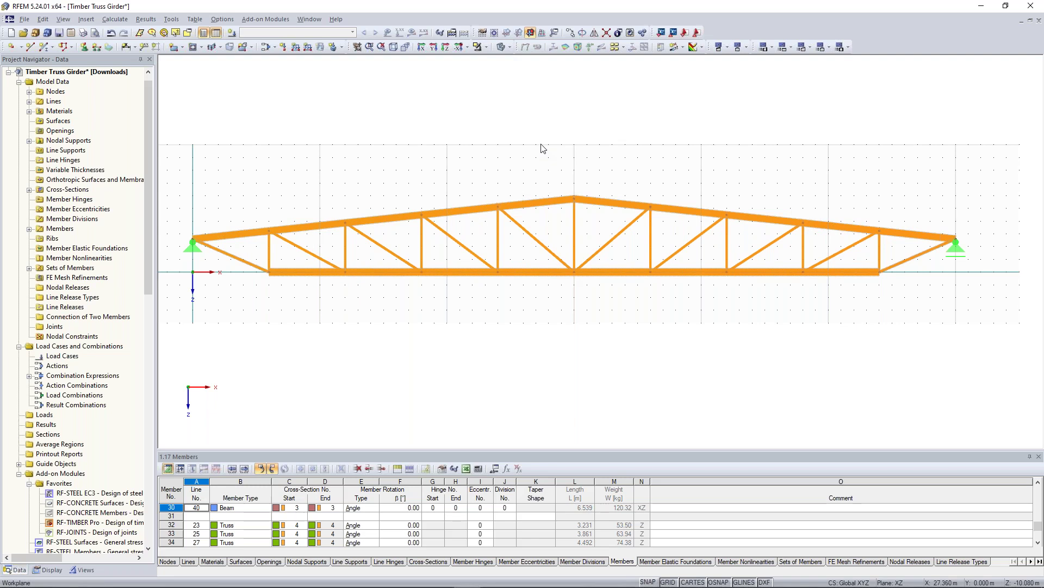
pyautogui.scroll(1, 252, 253)
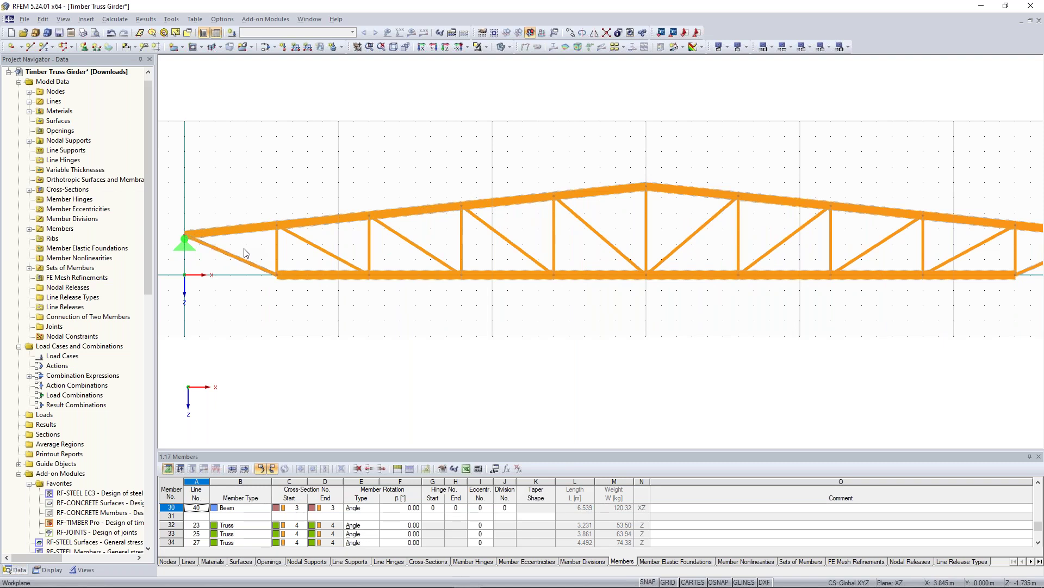
pyautogui.scroll(-3, 496, 303)
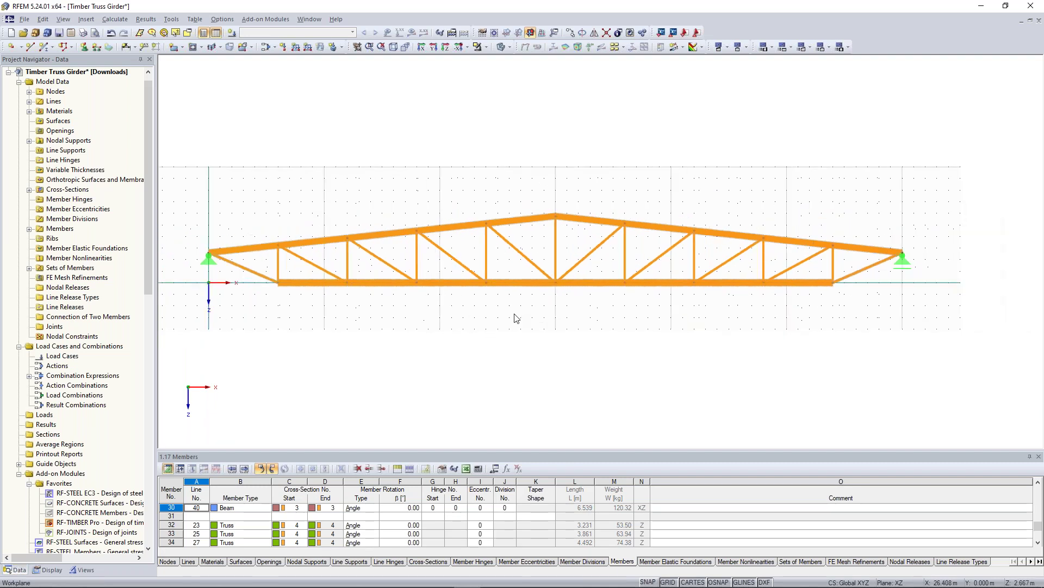
pyautogui.moveTo(514, 314); pyautogui.dragTo(538, 312, button='middle')
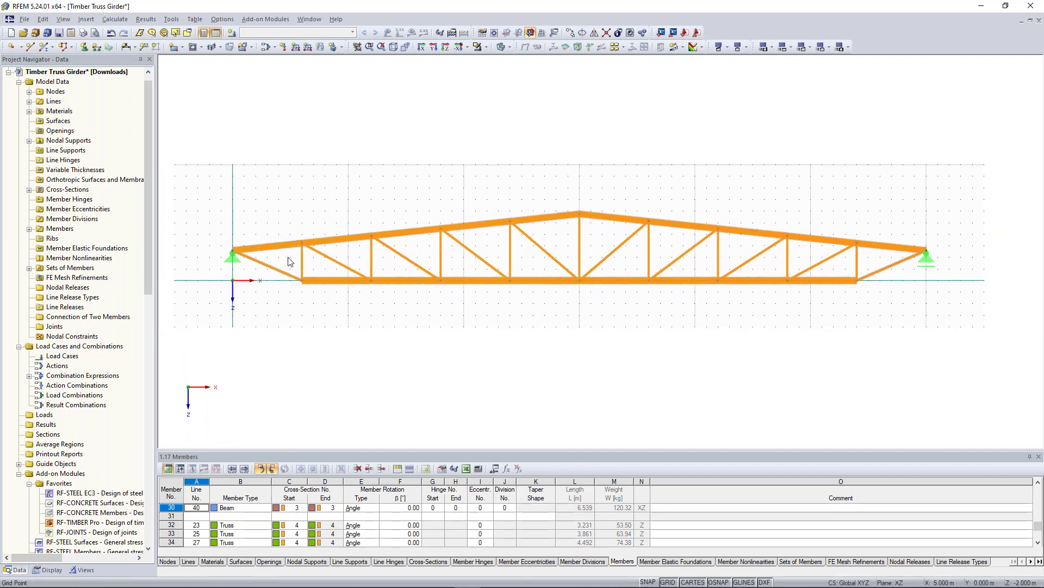
pyautogui.scroll(1, 293, 267)
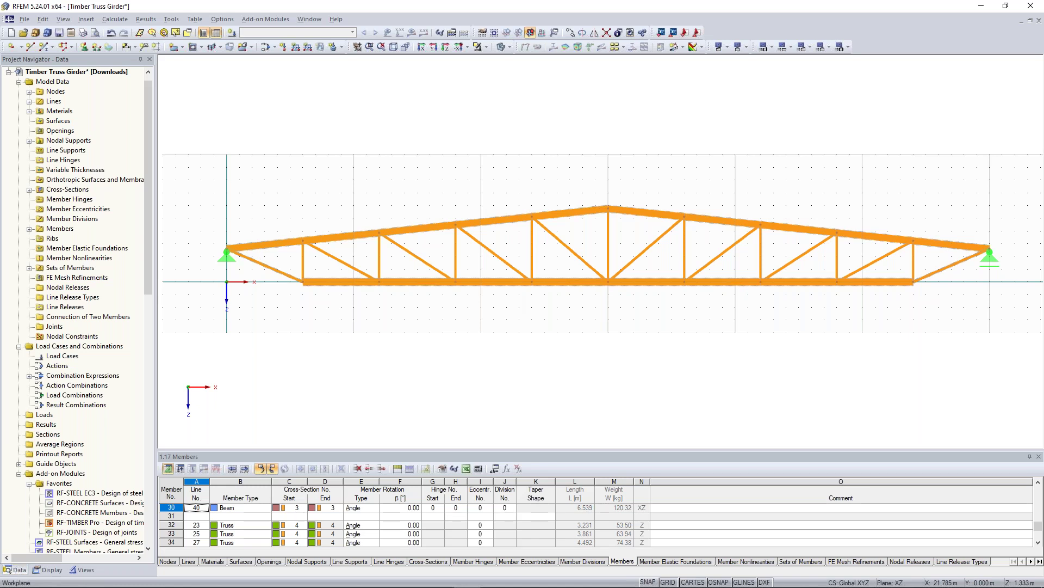
pyautogui.moveTo(504, 299); pyautogui.dragTo(484, 292, button='middle')
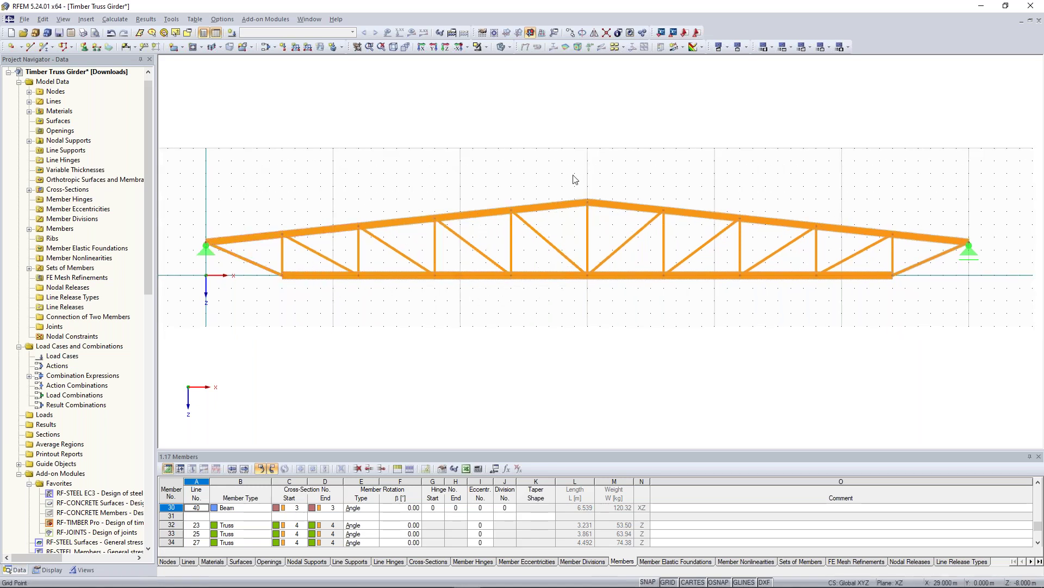
pyautogui.scroll(-1, 575, 179)
pyautogui.scroll(1, 584, 191)
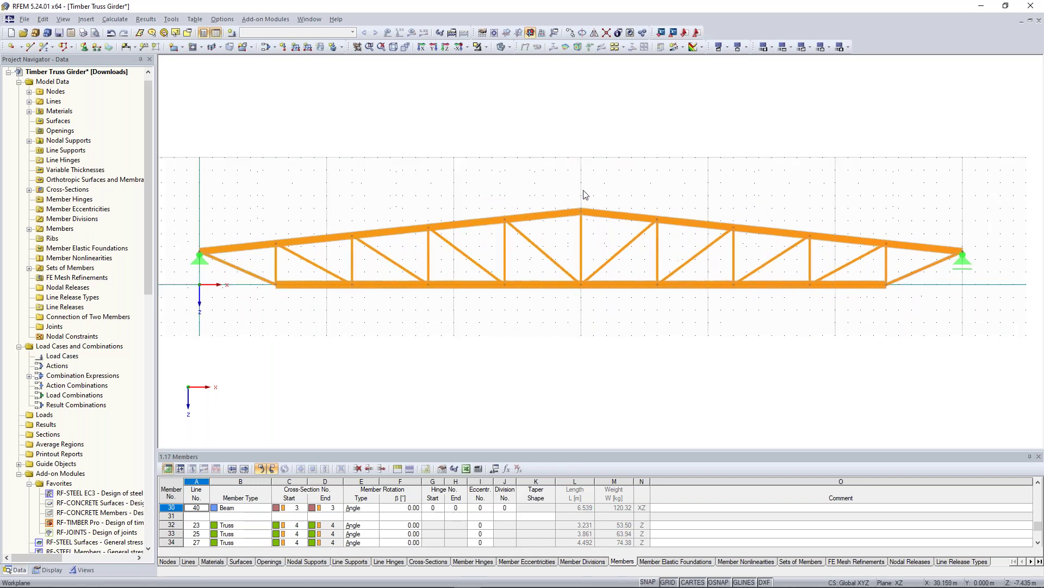
pyautogui.moveTo(570, 179); pyautogui.dragTo(583, 179, button='middle')
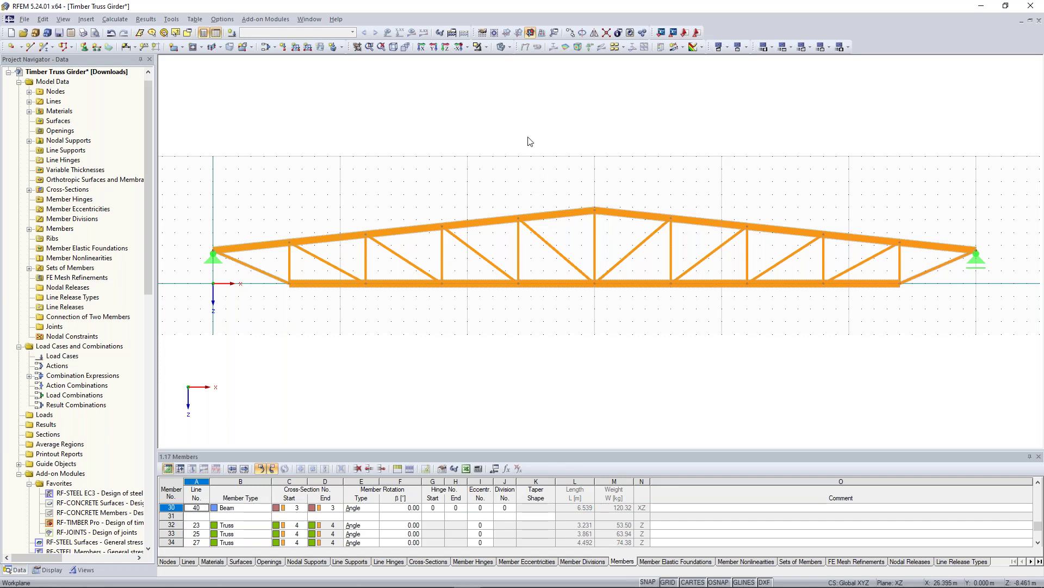
pyautogui.moveTo(527, 137); pyautogui.dragTo(406, 174, button='middle')
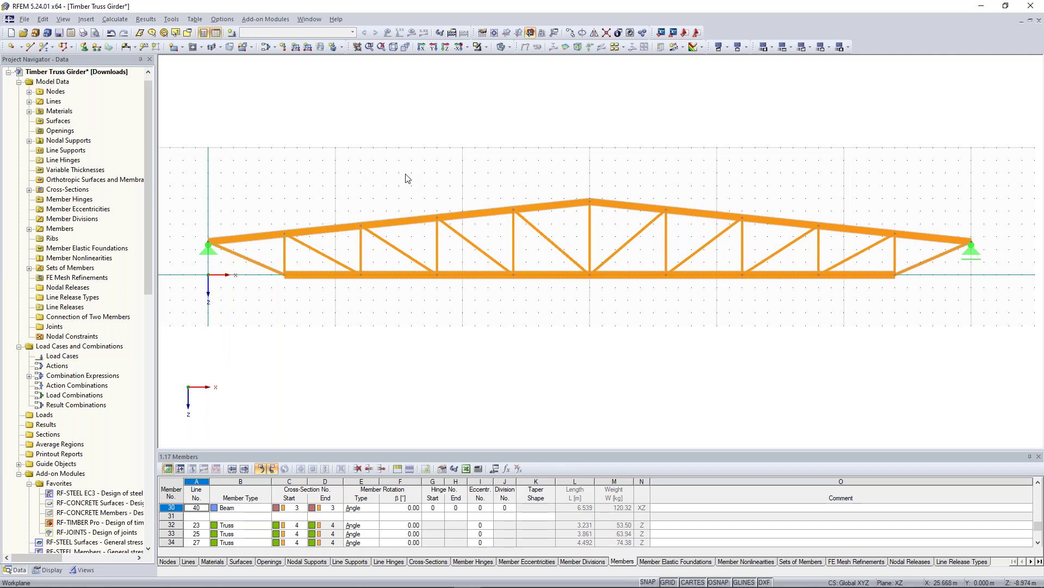
# Create the first load case, described as Self-weight + Roof Load, in the Permanent category with self-weight active in Z
pyautogui.click(232, 33)
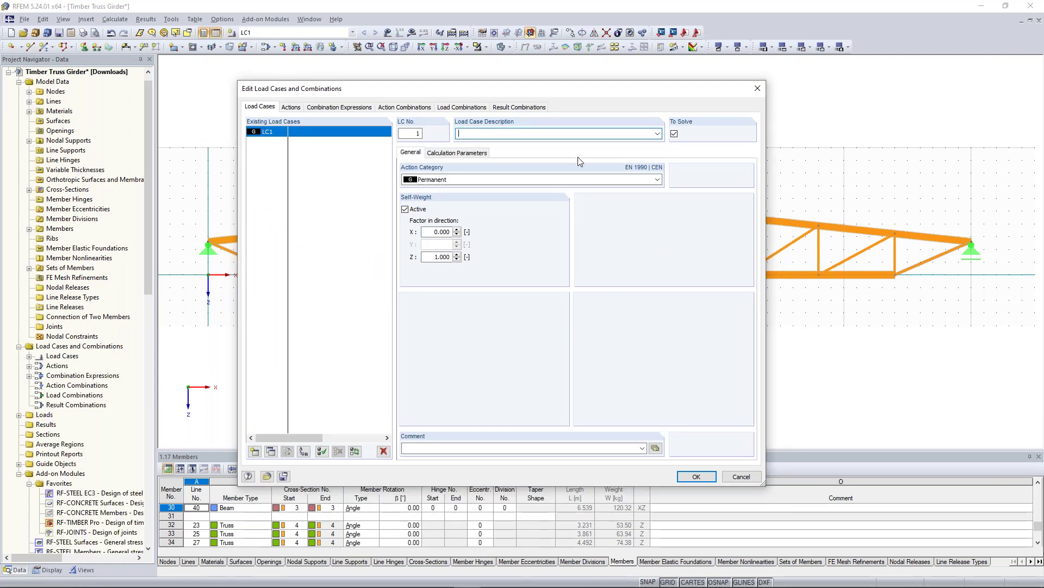
pyautogui.click(657, 133)
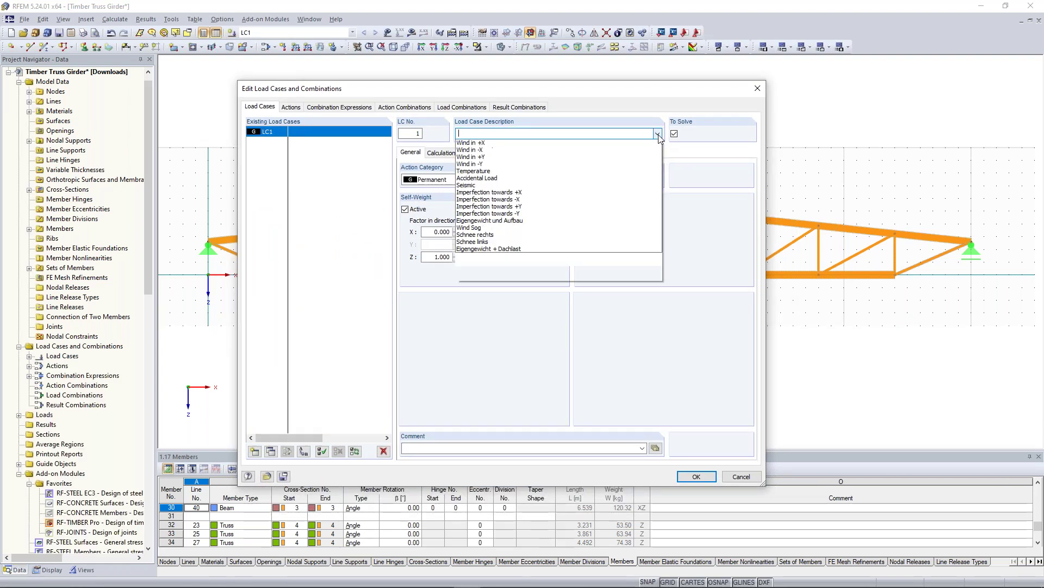
pyautogui.click(621, 144)
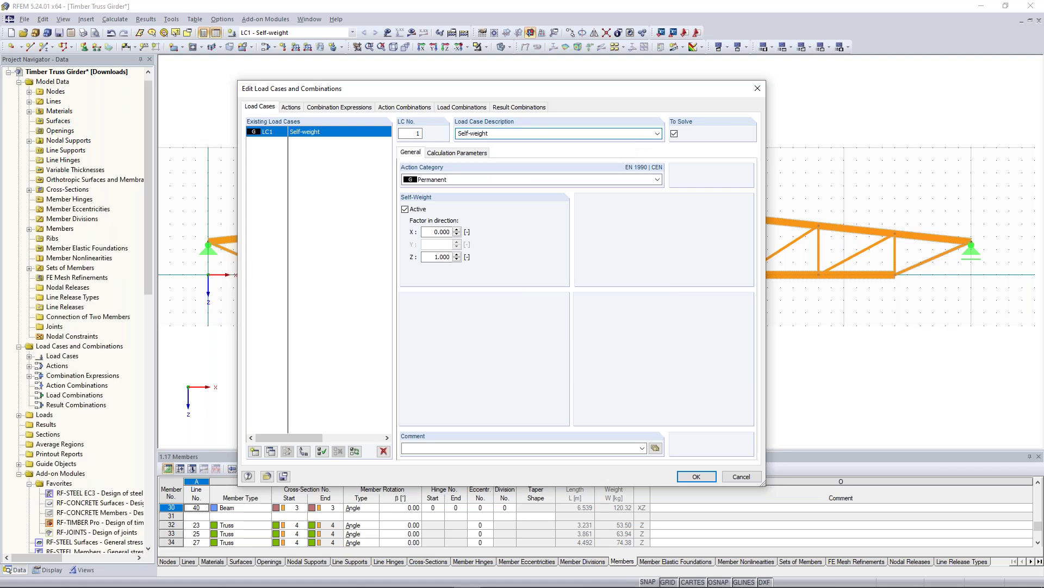
pyautogui.write('+ Roof Load')
# Add a second load case from the predefined Snow description and extend its description to Snow left
pyautogui.click(255, 452)
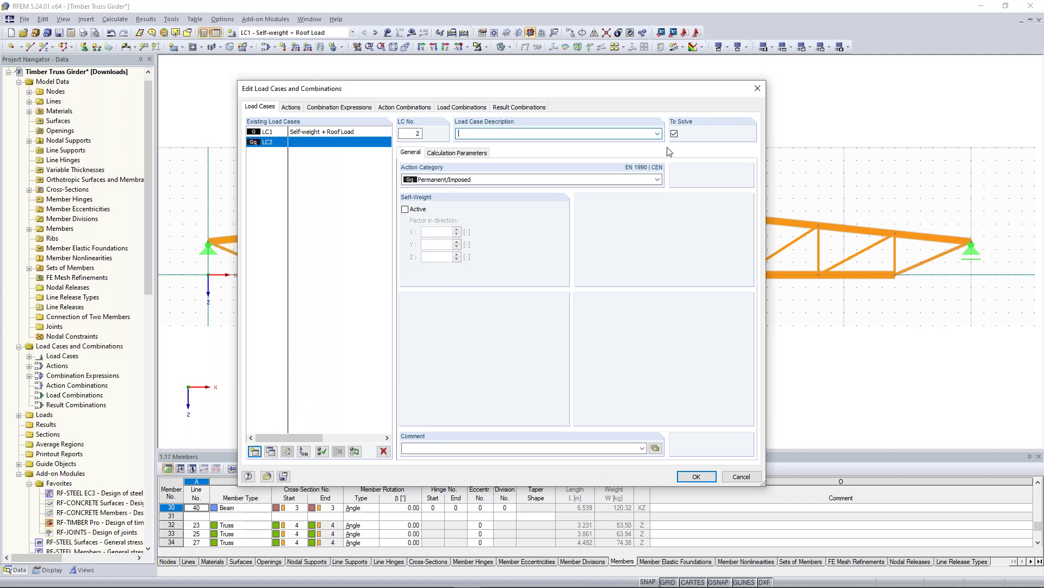
pyautogui.click(657, 133)
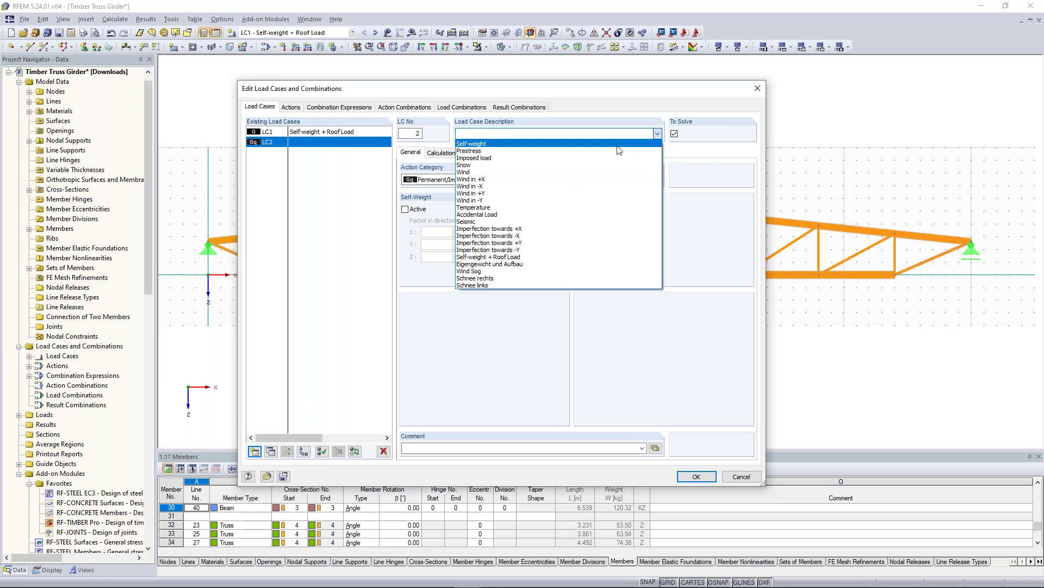
pyautogui.click(602, 164)
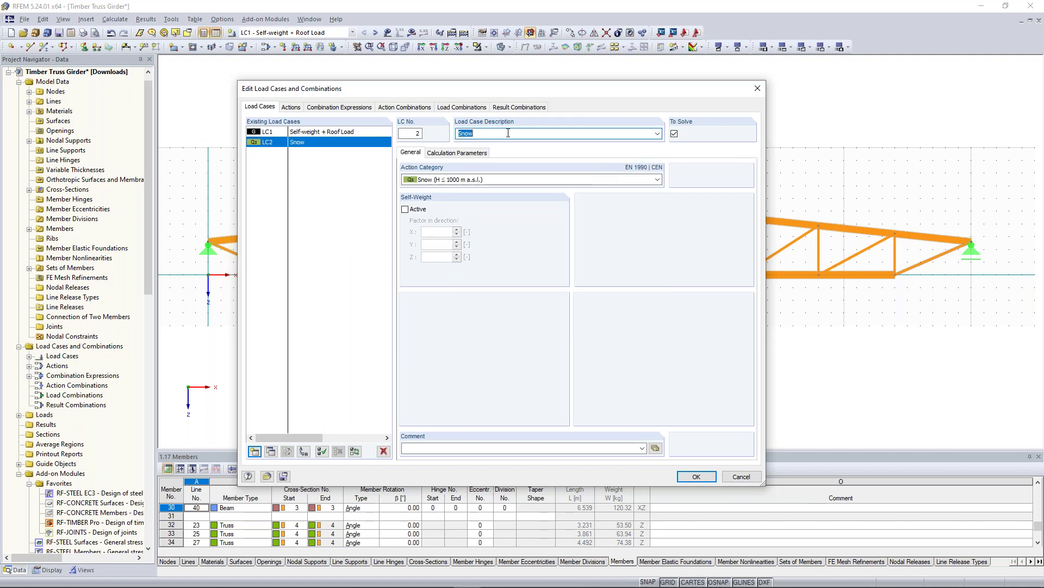
pyautogui.moveTo(454, 91); pyautogui.dragTo(431, 312)
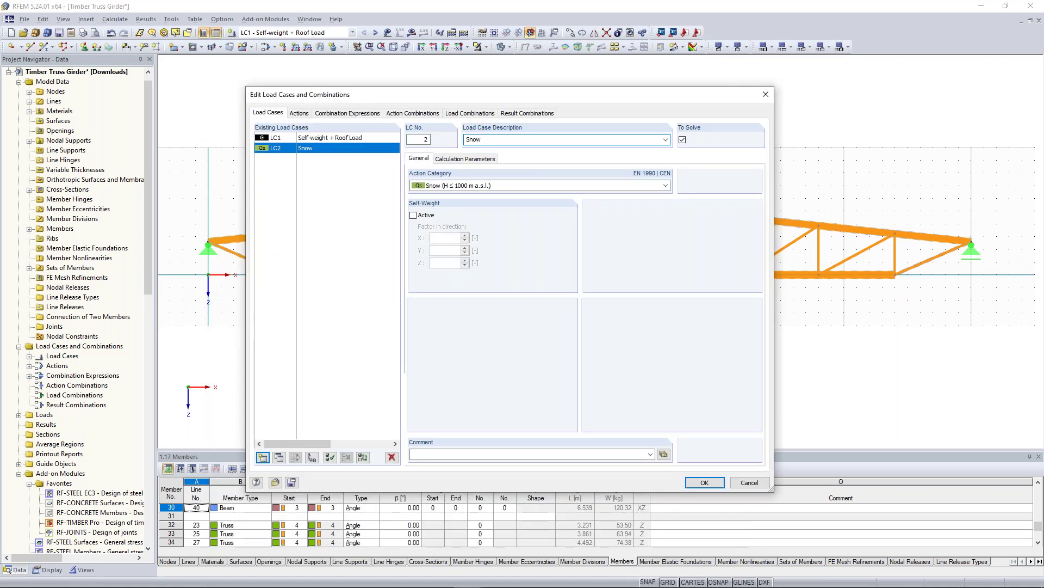
pyautogui.write('left')
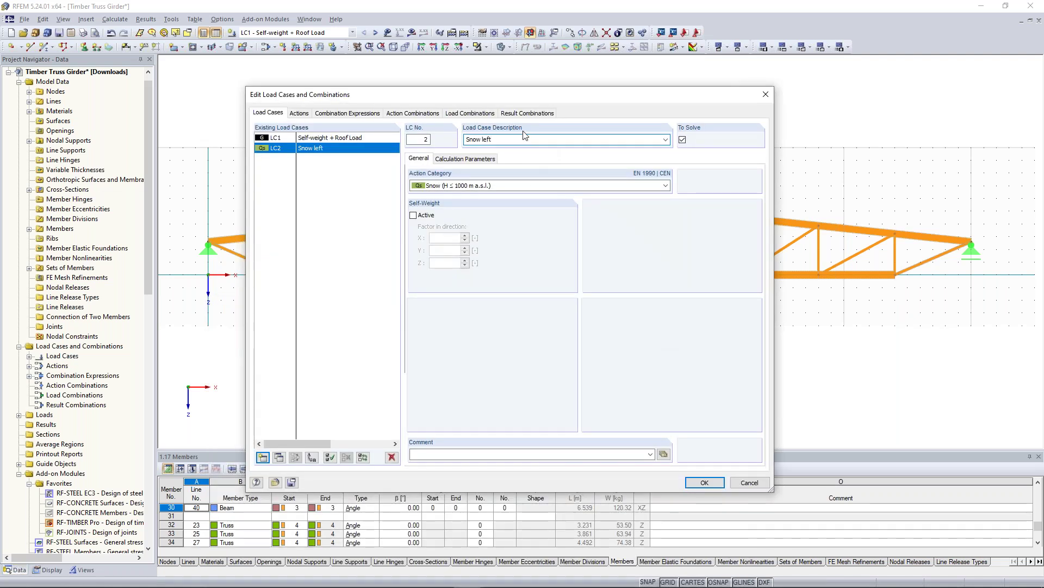
# Copy the Snow left load case and rename the copy Snow right
pyautogui.click(279, 458)
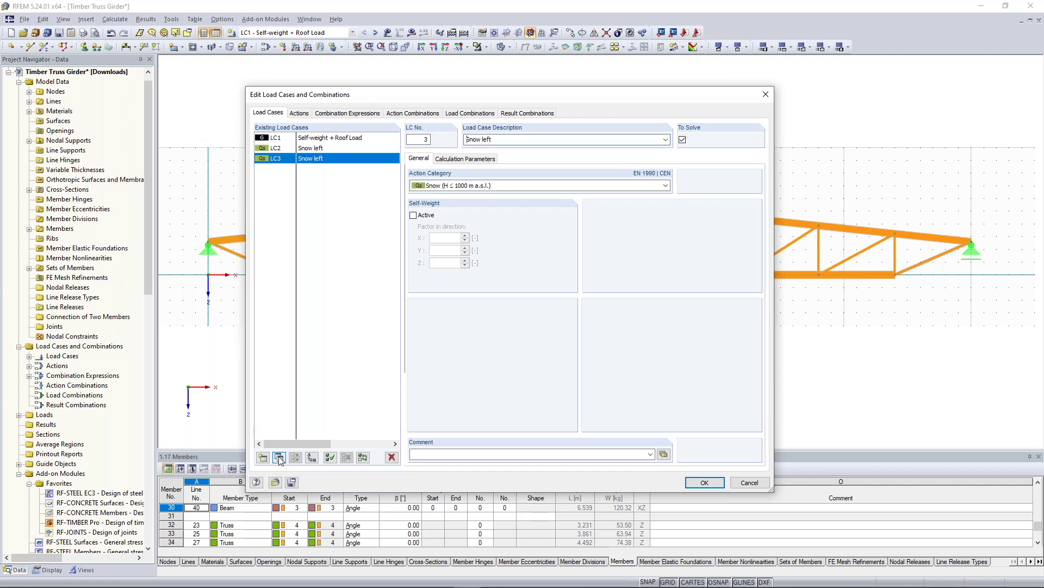
pyautogui.doubleClick(493, 140)
pyautogui.write('right')
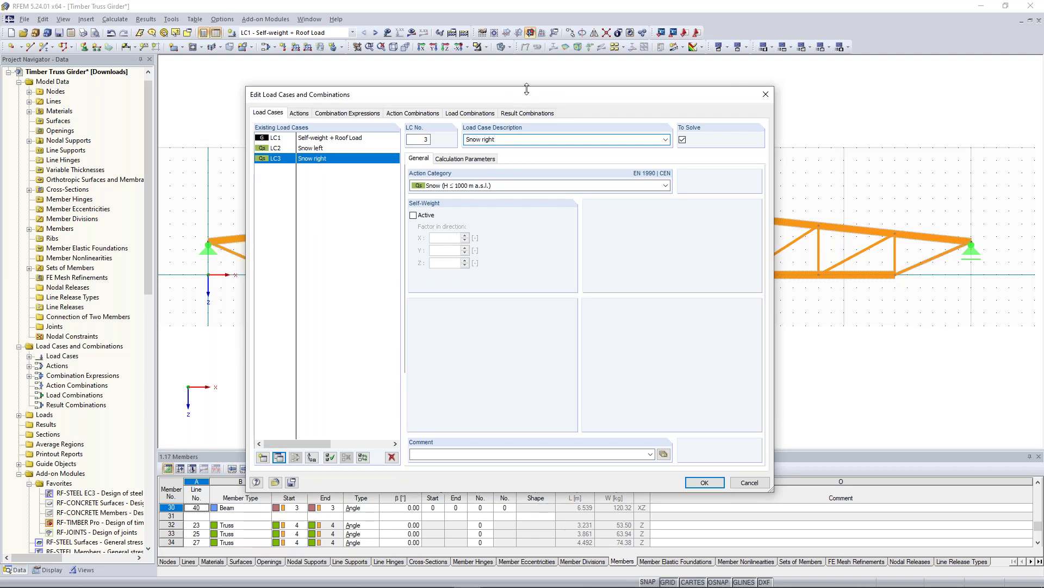
pyautogui.moveTo(535, 88); pyautogui.dragTo(557, 63)
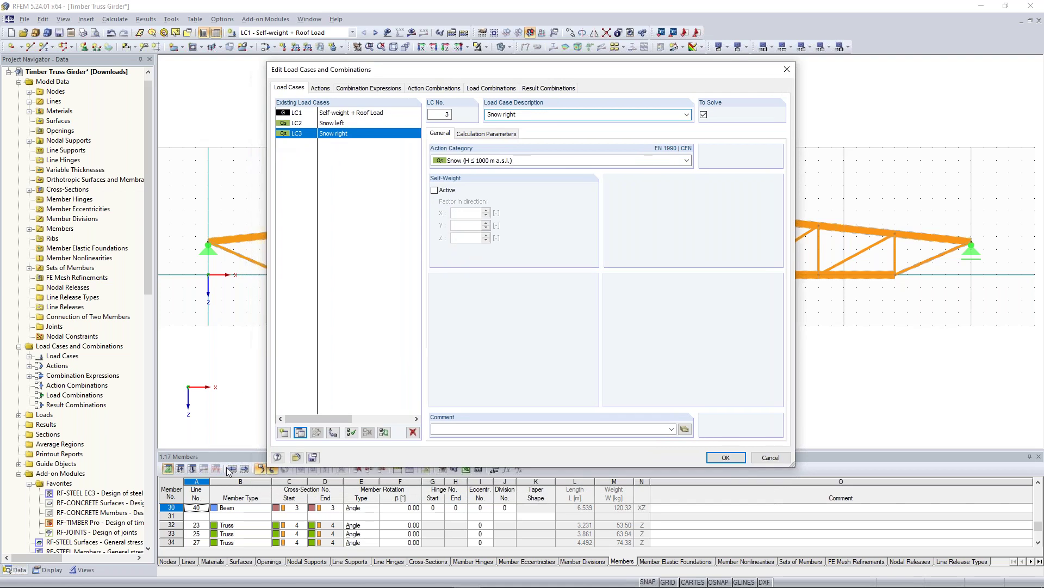
# Add a fourth load case in the Wind category and describe it as Wind suction
pyautogui.click(285, 434)
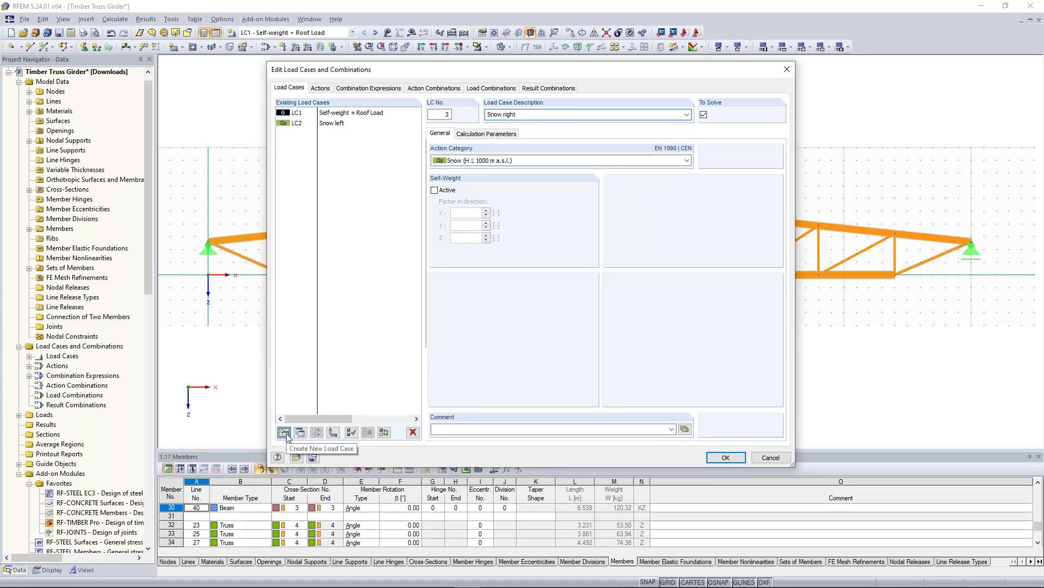
pyautogui.click(687, 114)
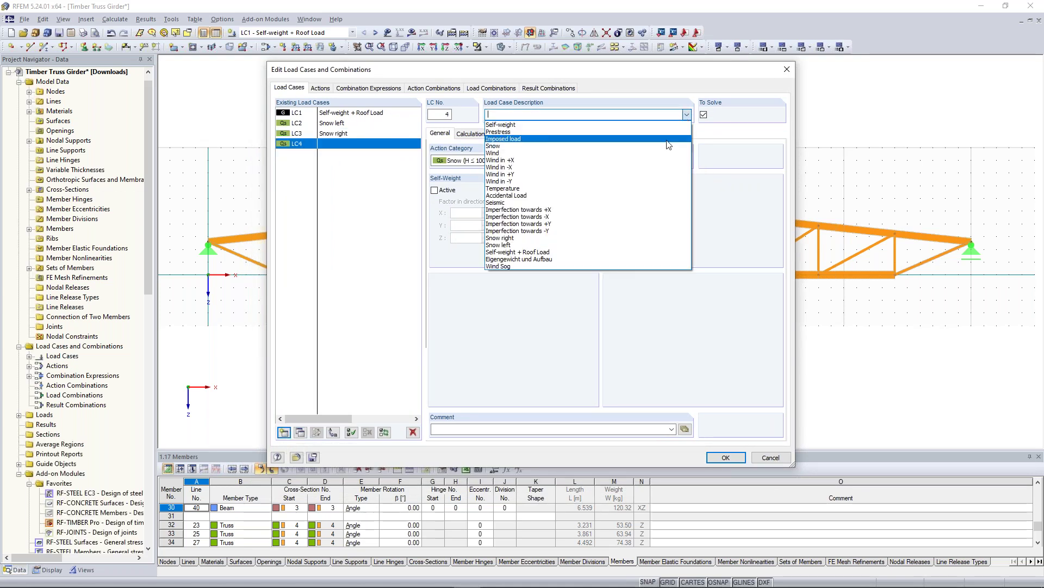
pyautogui.click(566, 142)
pyautogui.click(563, 114)
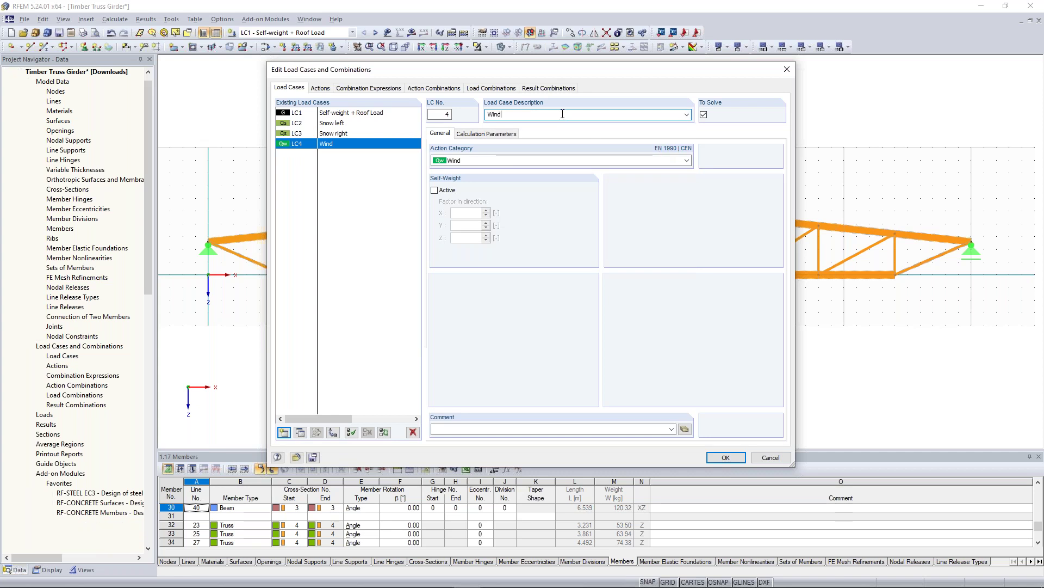
pyautogui.write('suction')
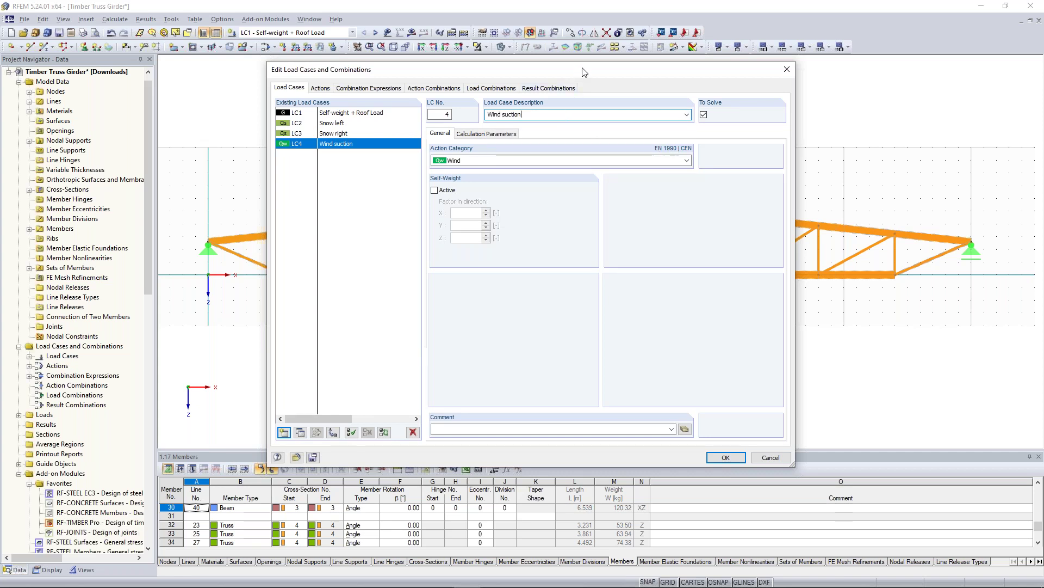
pyautogui.moveTo(581, 71); pyautogui.dragTo(483, 222)
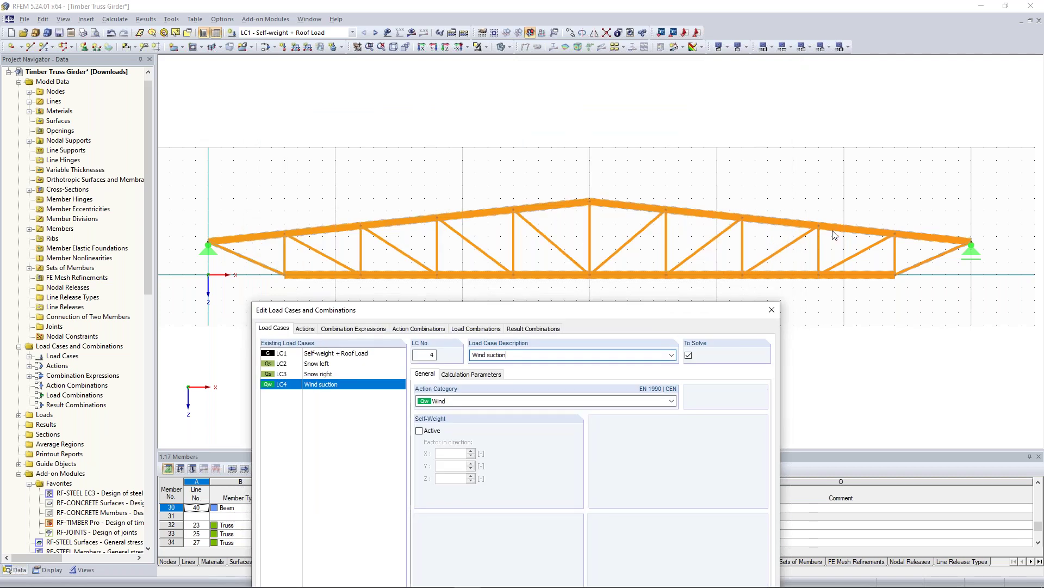
pyautogui.moveTo(602, 315); pyautogui.dragTo(624, 90)
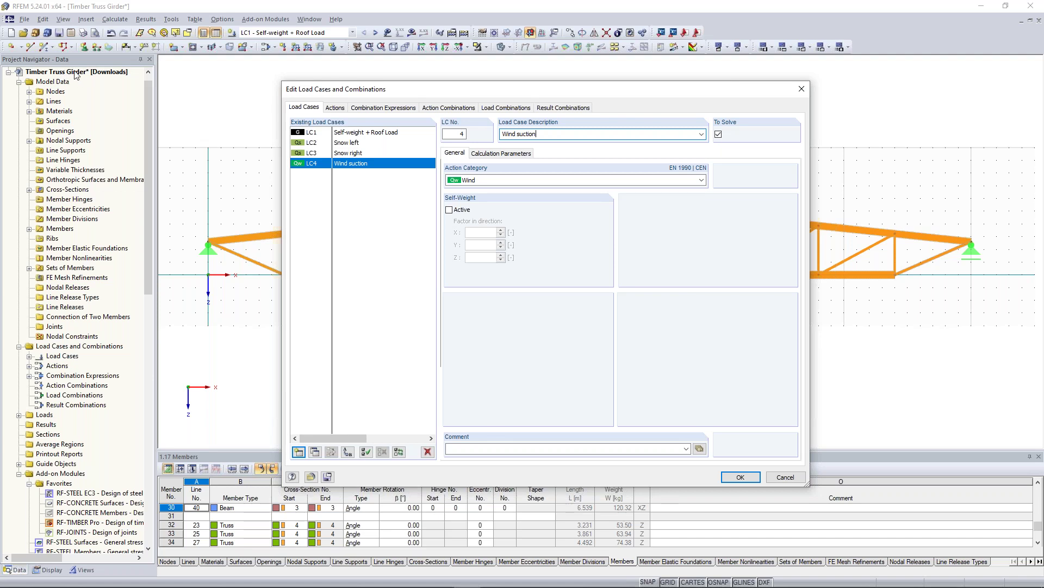
# Set the load cases of the Snow action to act simultaneously and accept the load case definitions
pyautogui.click(336, 108)
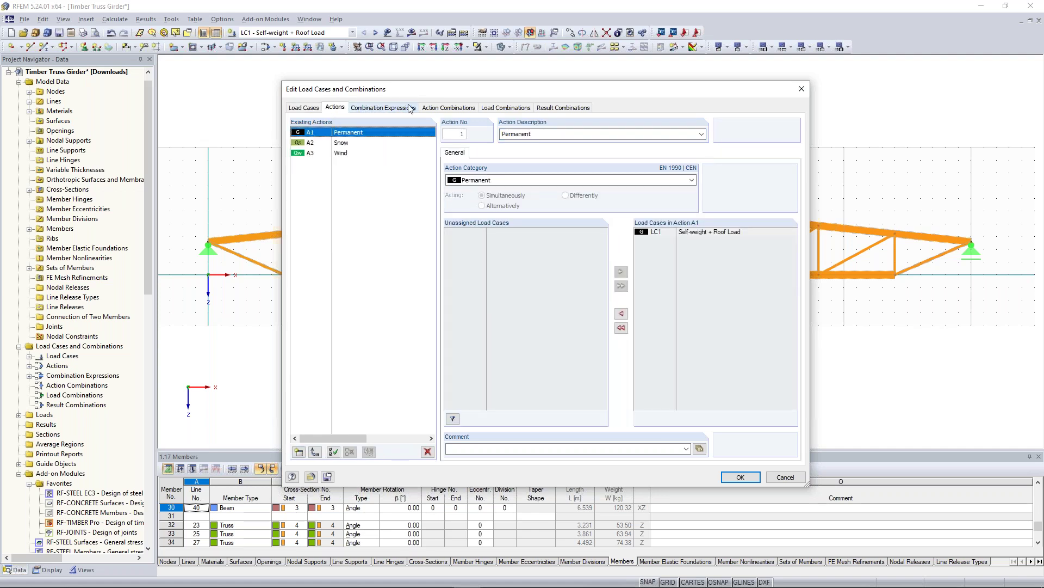
pyautogui.click(349, 144)
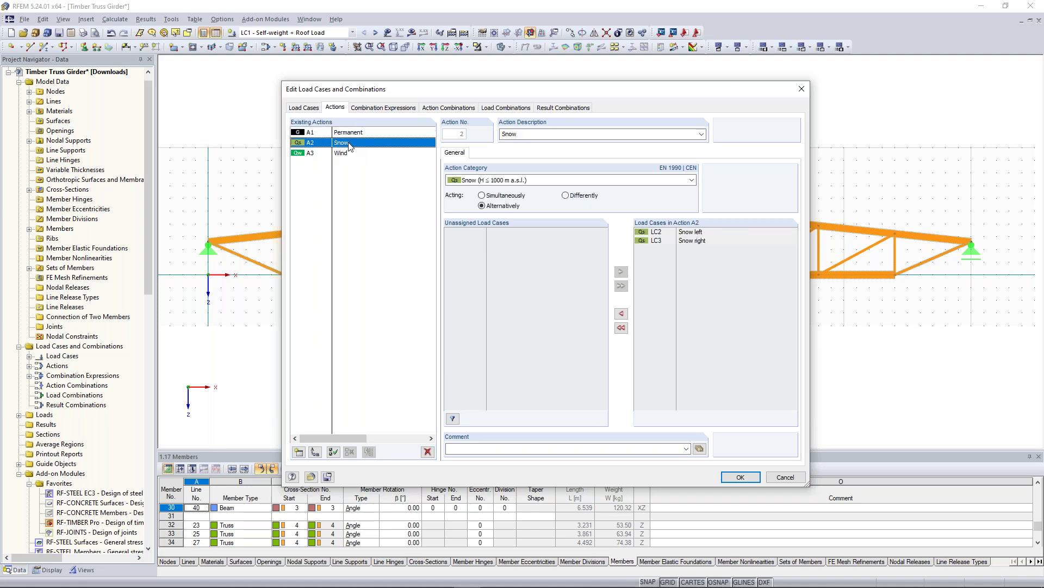
pyautogui.click(482, 196)
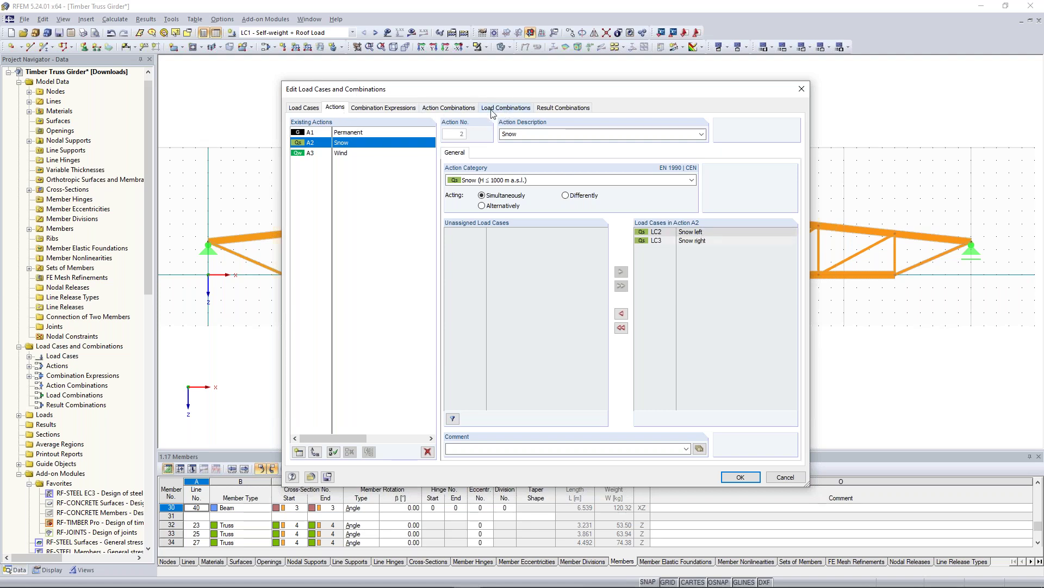
pyautogui.click(742, 481)
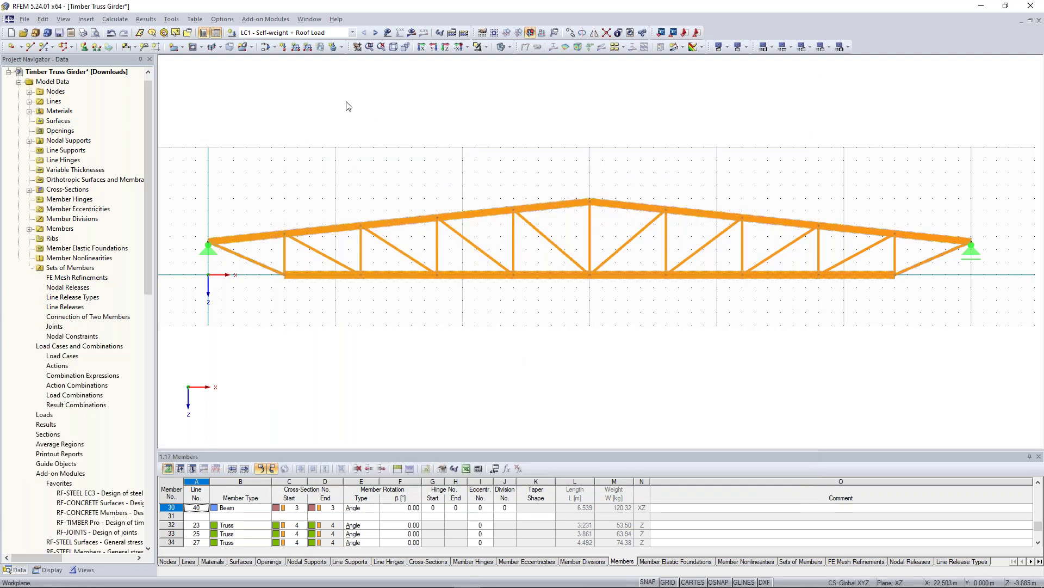
pyautogui.click(369, 47)
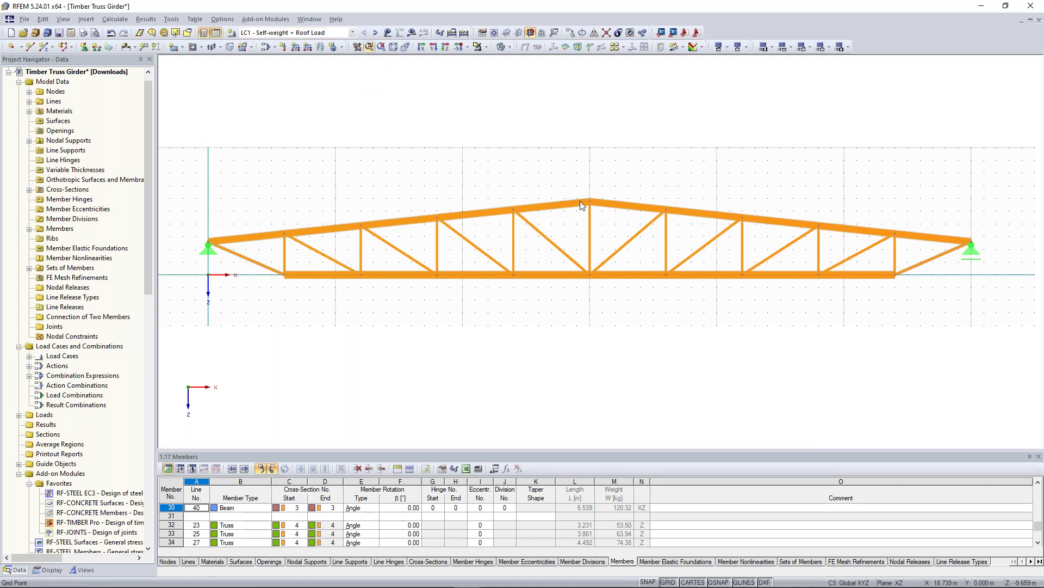
pyautogui.scroll(-2, 564, 179)
pyautogui.scroll(3, 572, 175)
pyautogui.moveTo(557, 174)
pyautogui.mouseDown(button='middle')
pyautogui.moveTo(575, 175)
pyautogui.moveTo(542, 171)
pyautogui.mouseUp(button='middle')
pyautogui.scroll(-1, 538, 171)
pyautogui.scroll(-1, 527, 168)
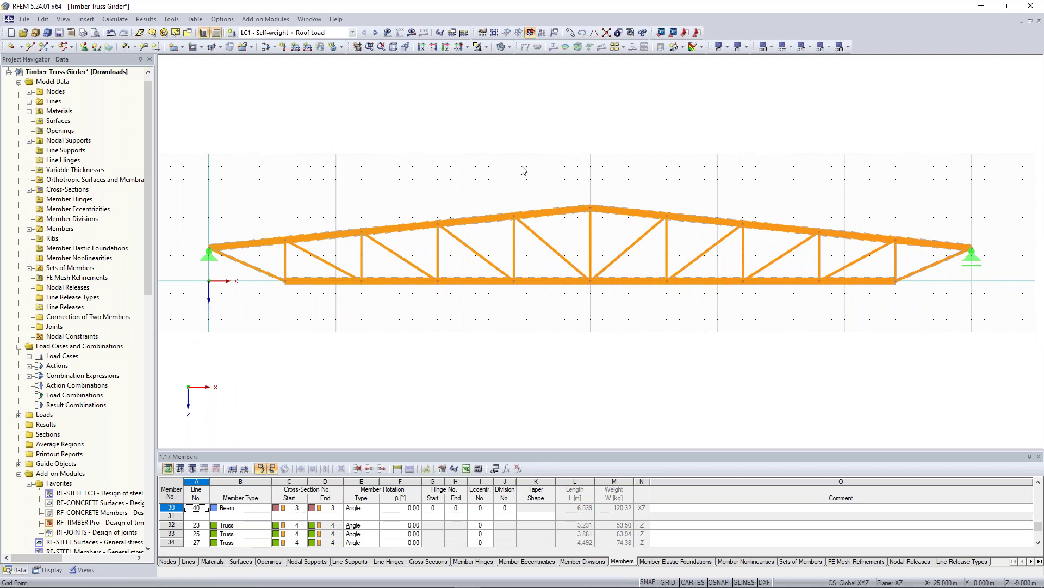
# Apply a uniform 2.5 kN/m force in global ZL direction to the upper chord set of members in load case LC1
pyautogui.click(296, 49)
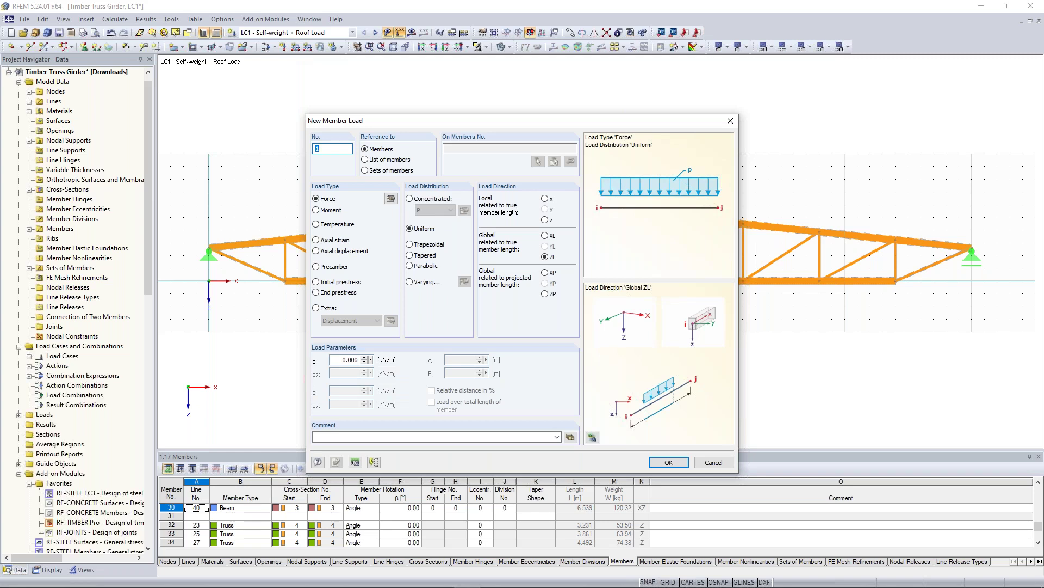
pyautogui.click(365, 170)
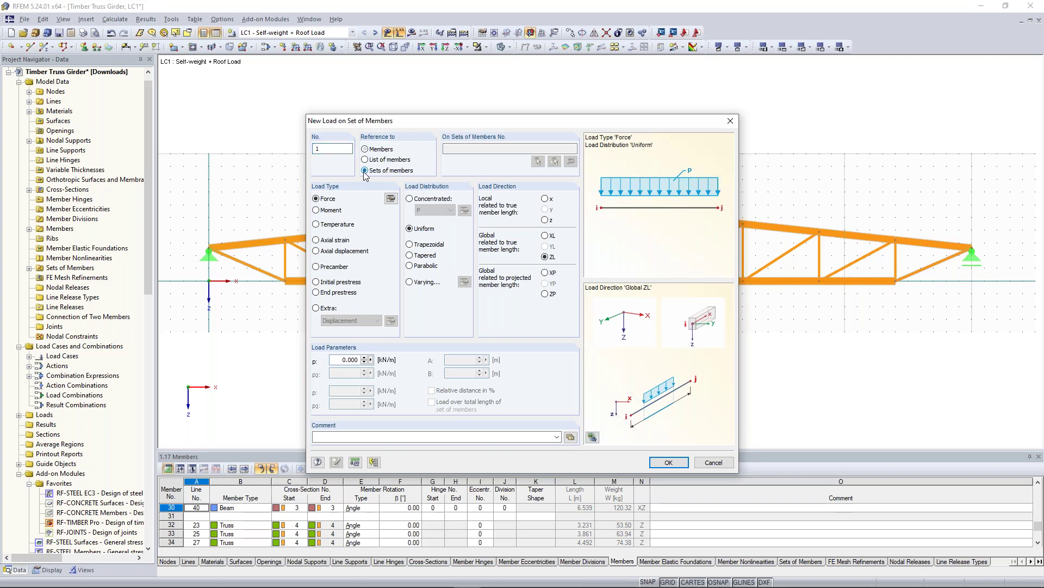
pyautogui.doubleClick(336, 362)
pyautogui.write('2,5')
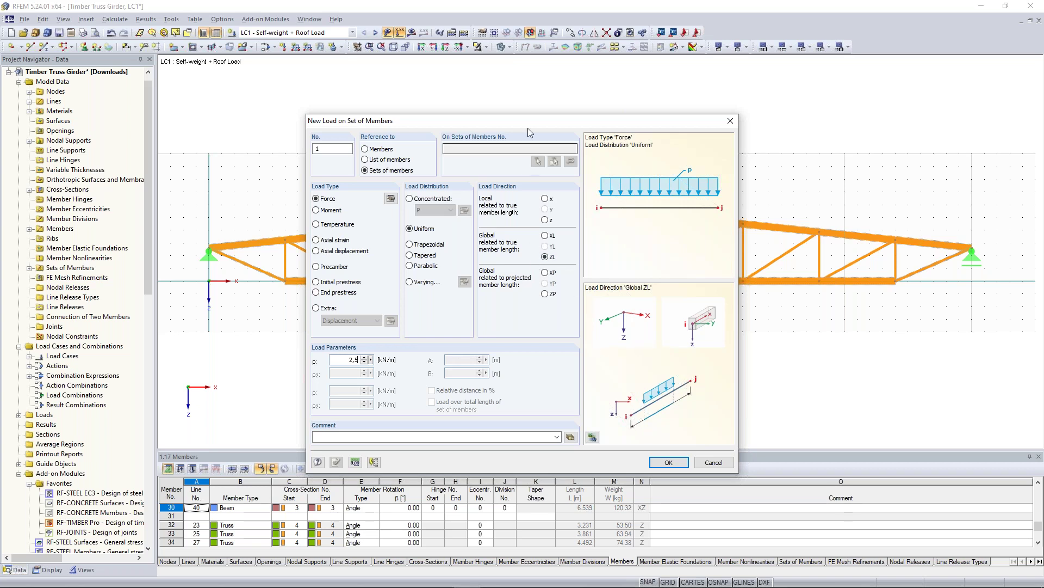
pyautogui.click(546, 260)
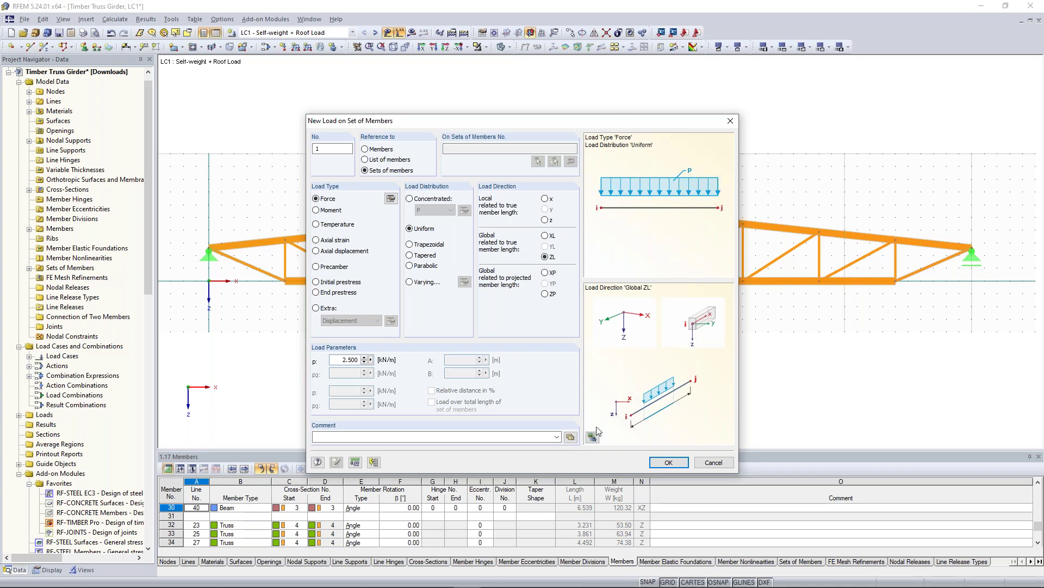
pyautogui.click(669, 463)
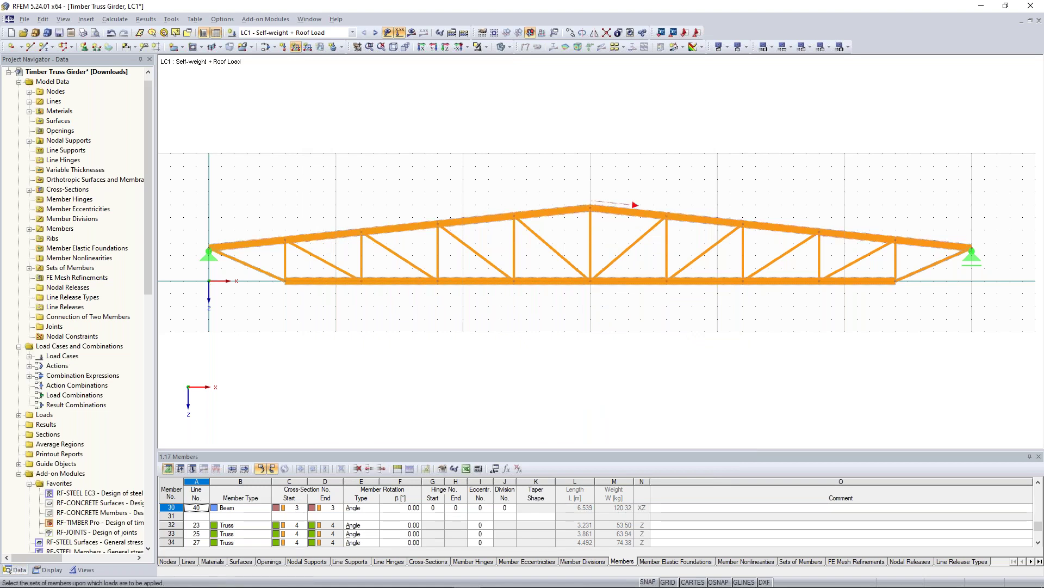
pyautogui.click(489, 213)
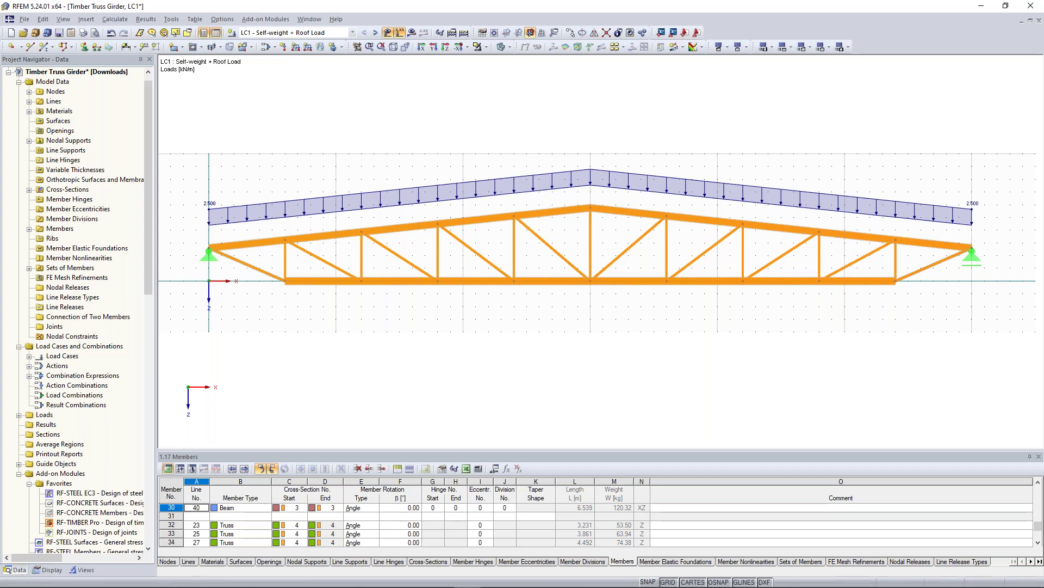
# Apply a uniform 3.75 kN/m force in projected global ZP direction to upper chord members 1-5 in load case LC2 Snow left
pyautogui.click(375, 32)
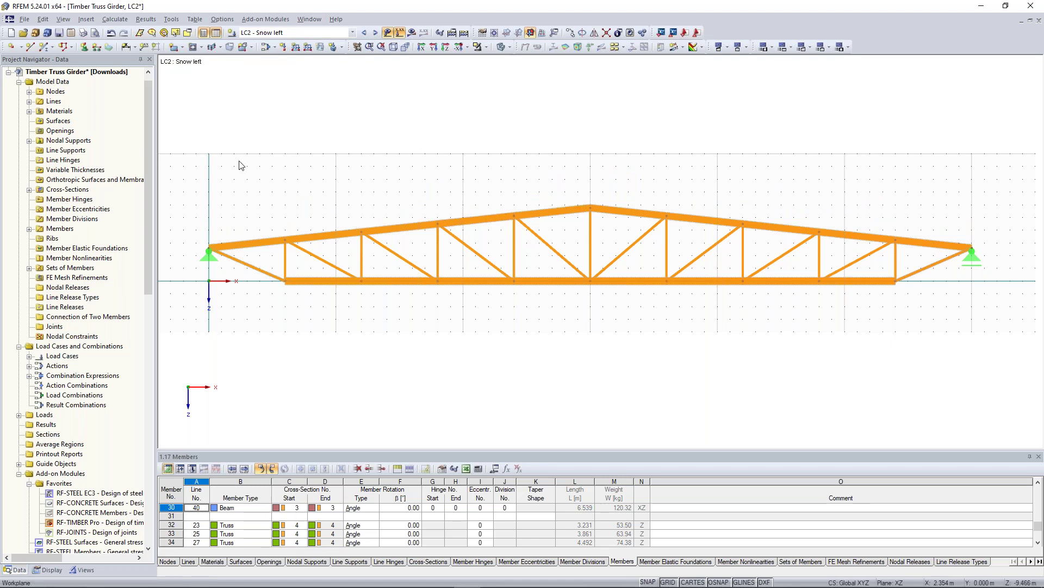
pyautogui.moveTo(219, 112); pyautogui.dragTo(518, 244)
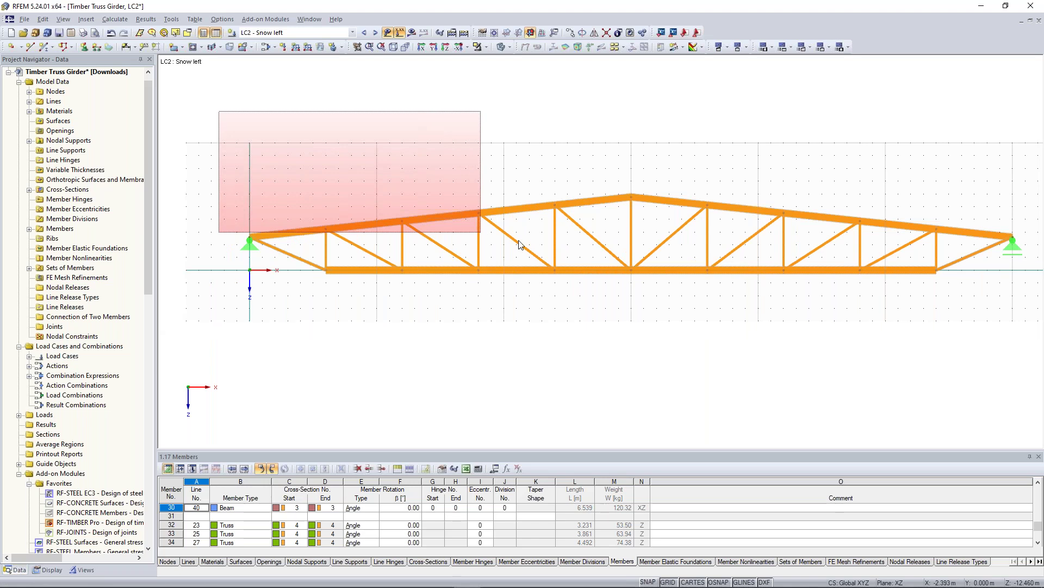
pyautogui.moveTo(519, 244); pyautogui.dragTo(520, 245)
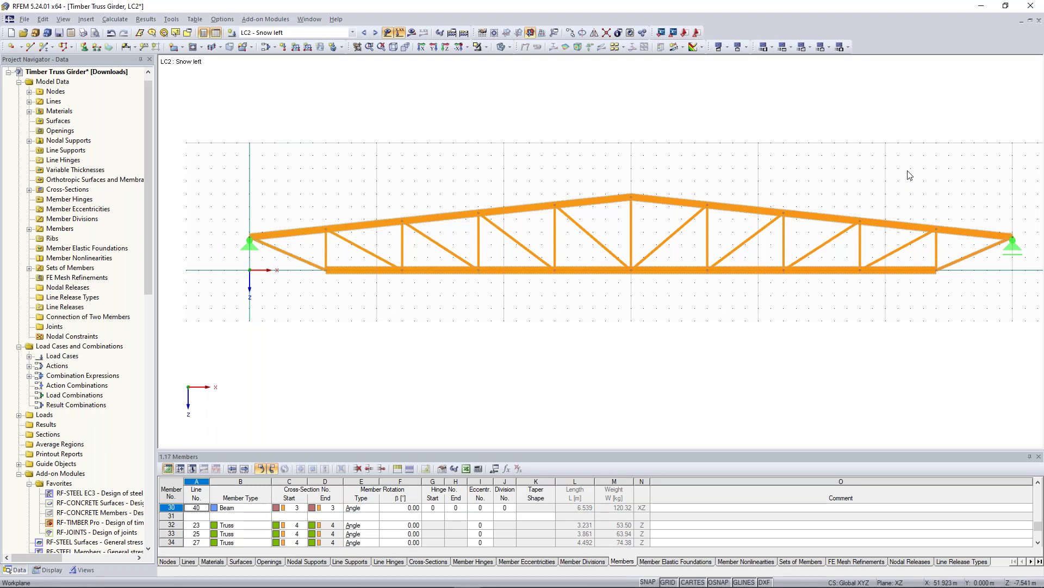
pyautogui.scroll(-1, 501, 338)
pyautogui.moveTo(234, 144); pyautogui.dragTo(631, 256)
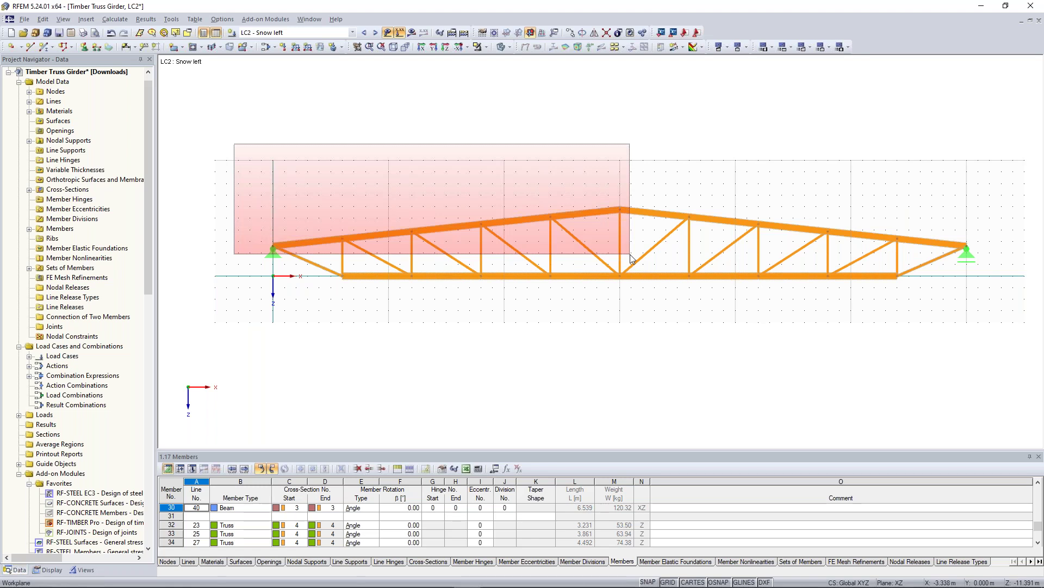
pyautogui.moveTo(631, 257); pyautogui.dragTo(630, 254)
pyautogui.scroll(2, 381, 228)
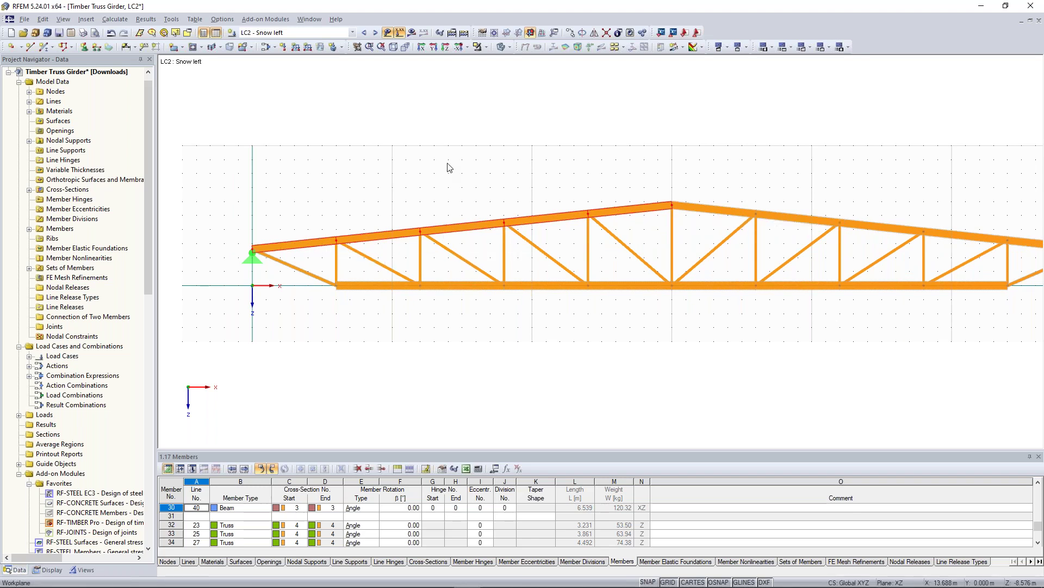
pyautogui.click(297, 48)
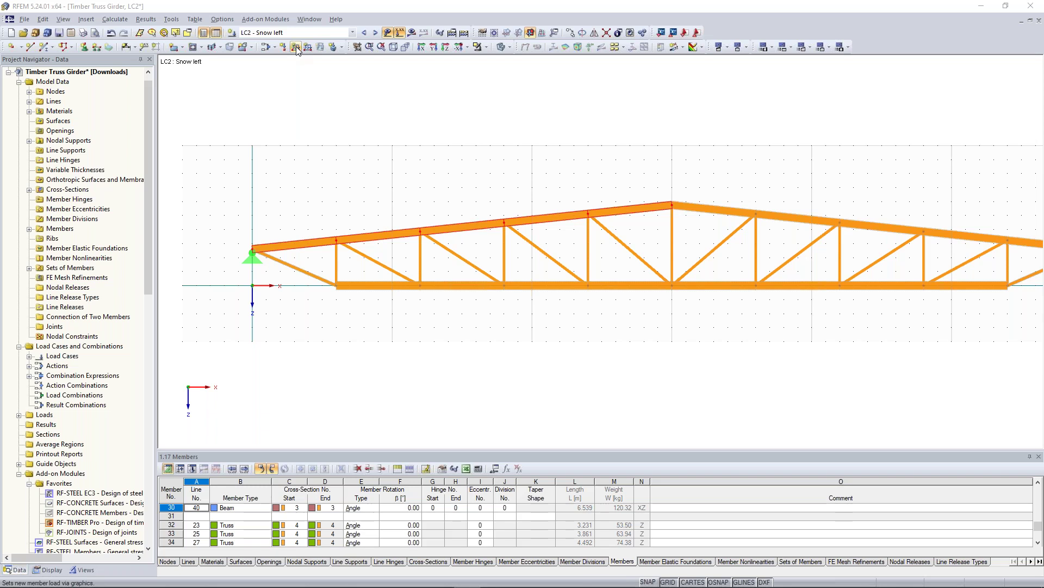
pyautogui.click(296, 47)
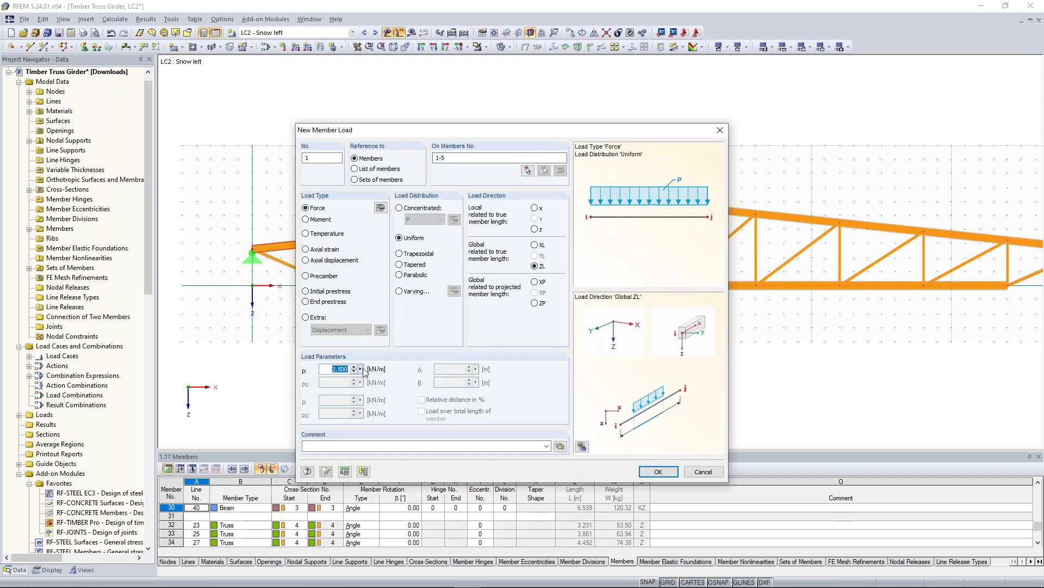
pyautogui.write('3,75')
pyautogui.click(535, 302)
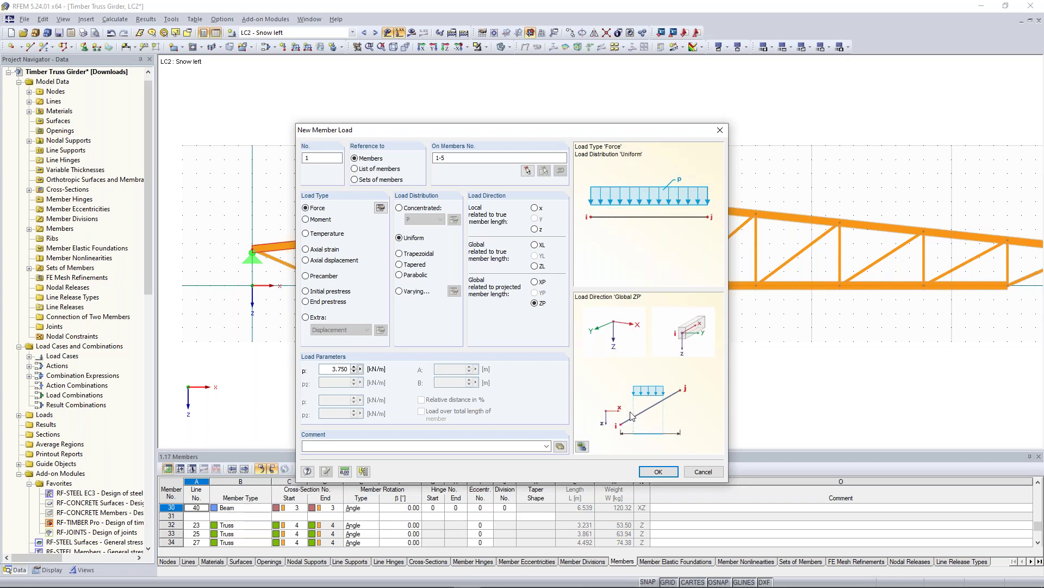
pyautogui.click(658, 471)
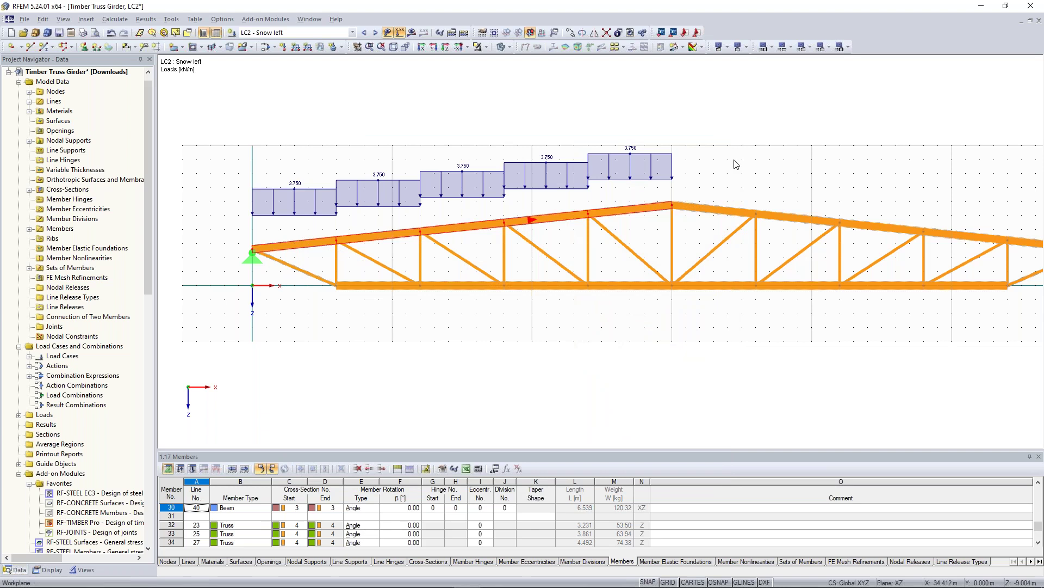
# Apply a uniform 3.75 kN/m force in projected global ZP direction to upper chord members 6-10 in load case LC3 Snow right
pyautogui.scroll(-4, 735, 158)
pyautogui.moveTo(834, 171); pyautogui.dragTo(731, 178, button='middle')
pyautogui.scroll(2, 729, 178)
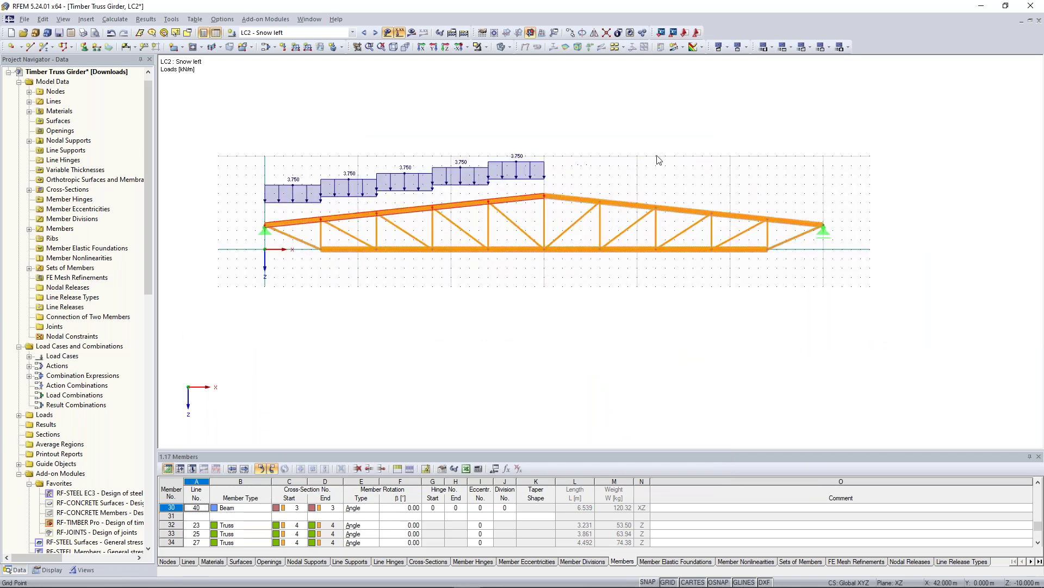
pyautogui.click(375, 33)
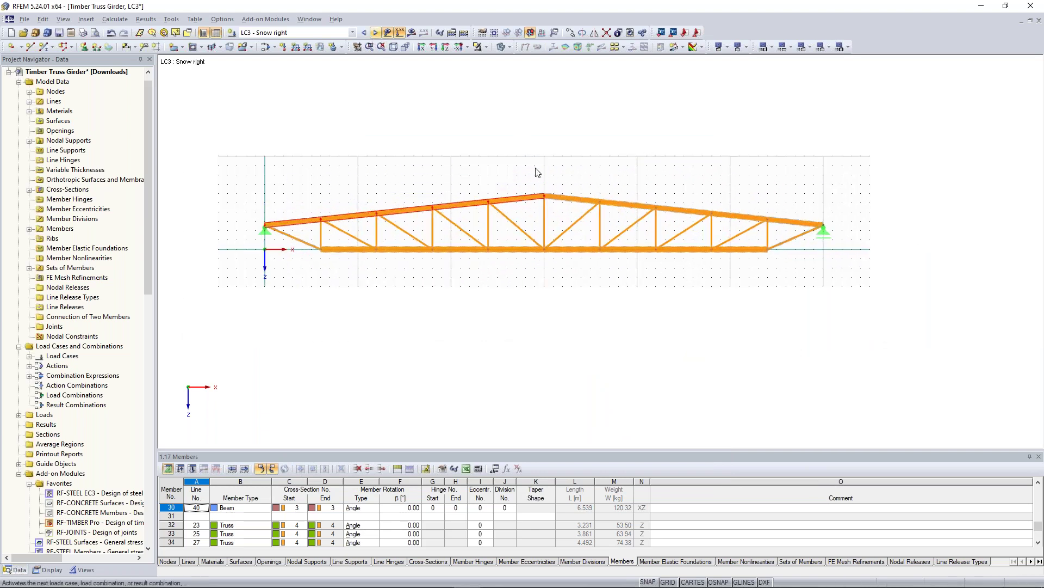
pyautogui.moveTo(539, 169); pyautogui.dragTo(848, 234)
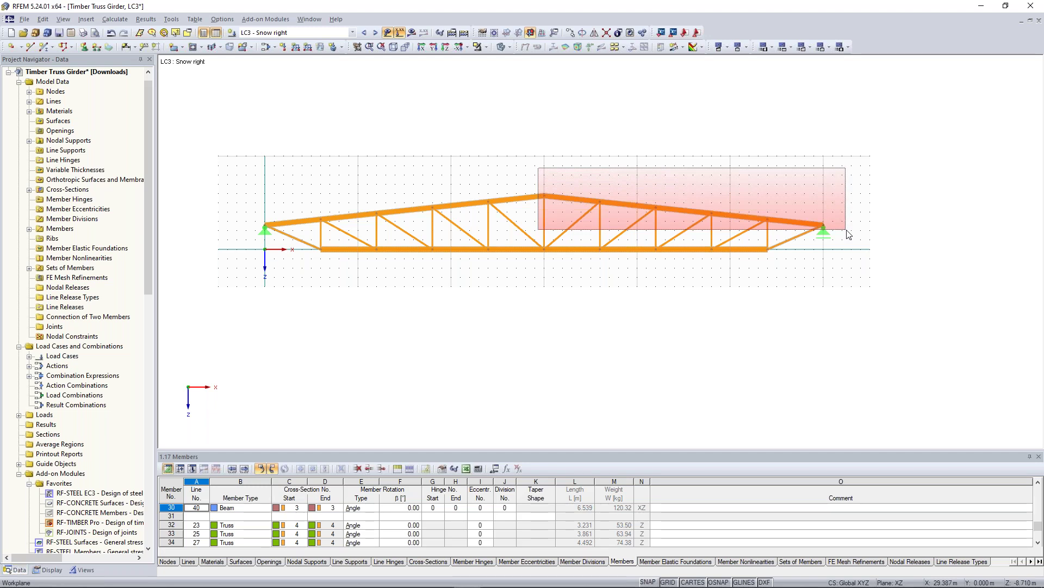
pyautogui.moveTo(847, 230); pyautogui.dragTo(848, 230)
pyautogui.click(294, 47)
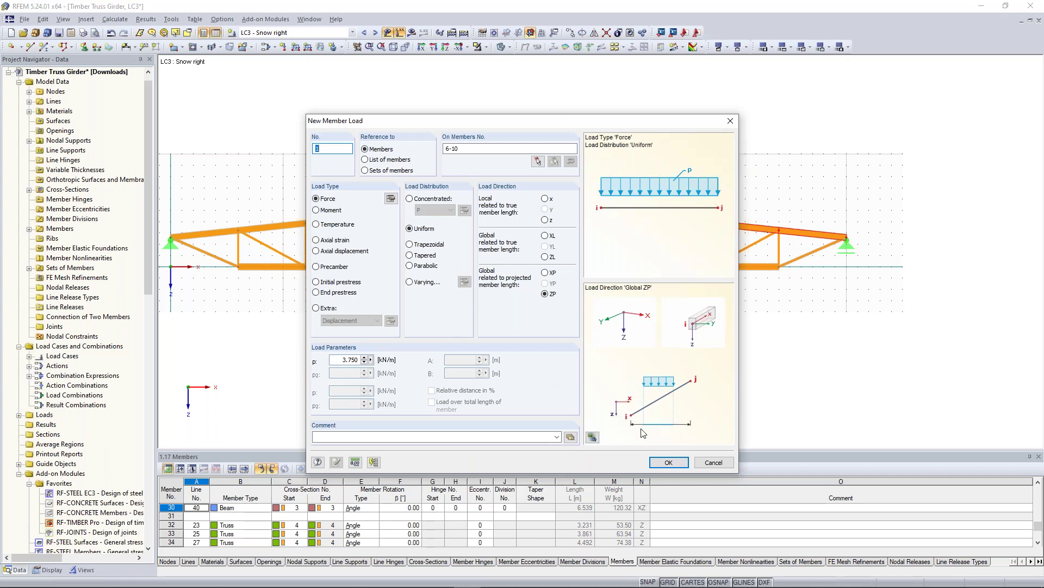
pyautogui.click(668, 462)
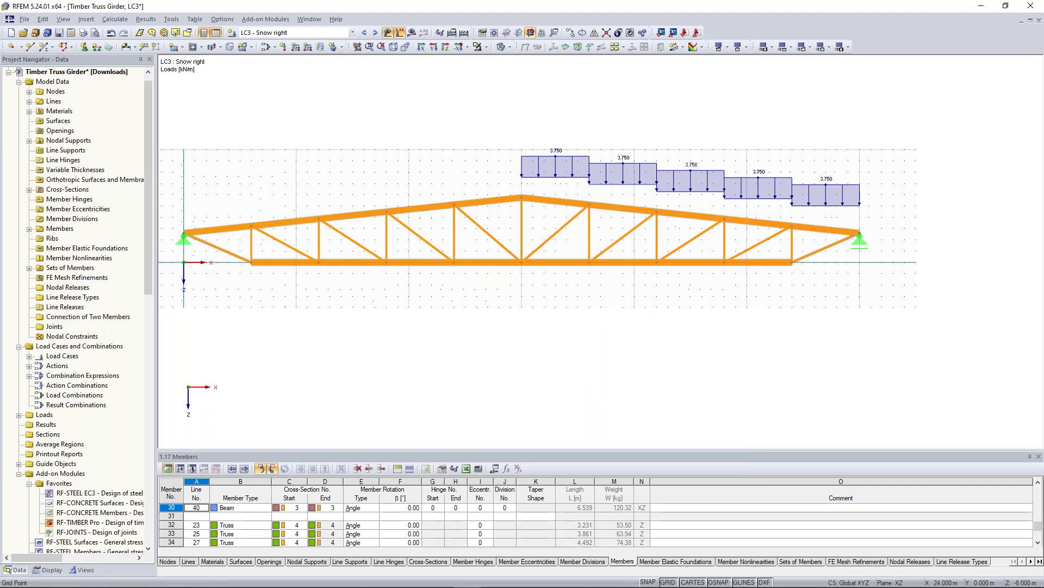
# Apply a uniform -2.4 kN/m force in local z direction to the upper chord set of members in load case LC4 Wind suction
pyautogui.click(376, 32)
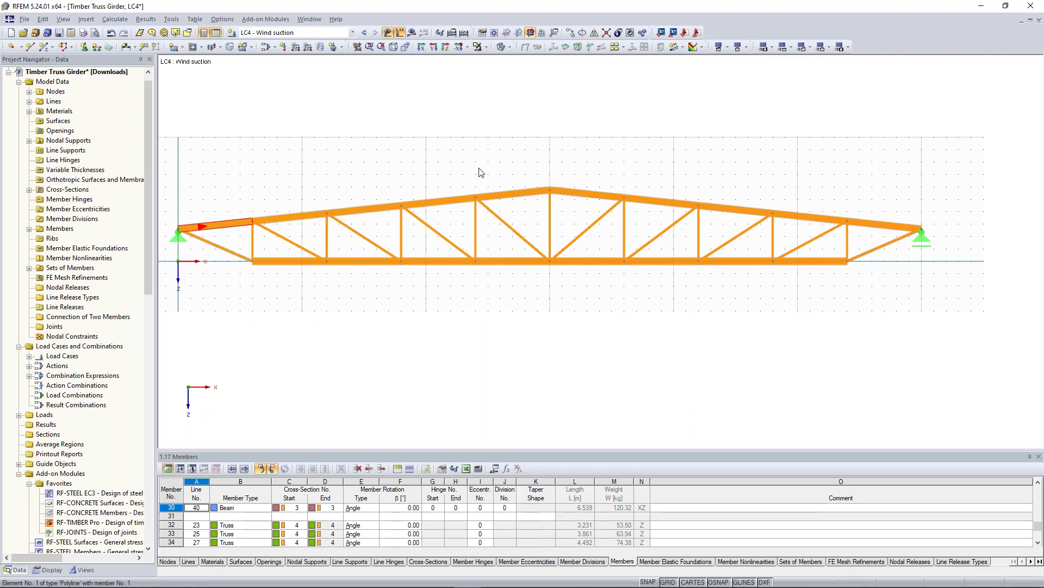
pyautogui.click(295, 47)
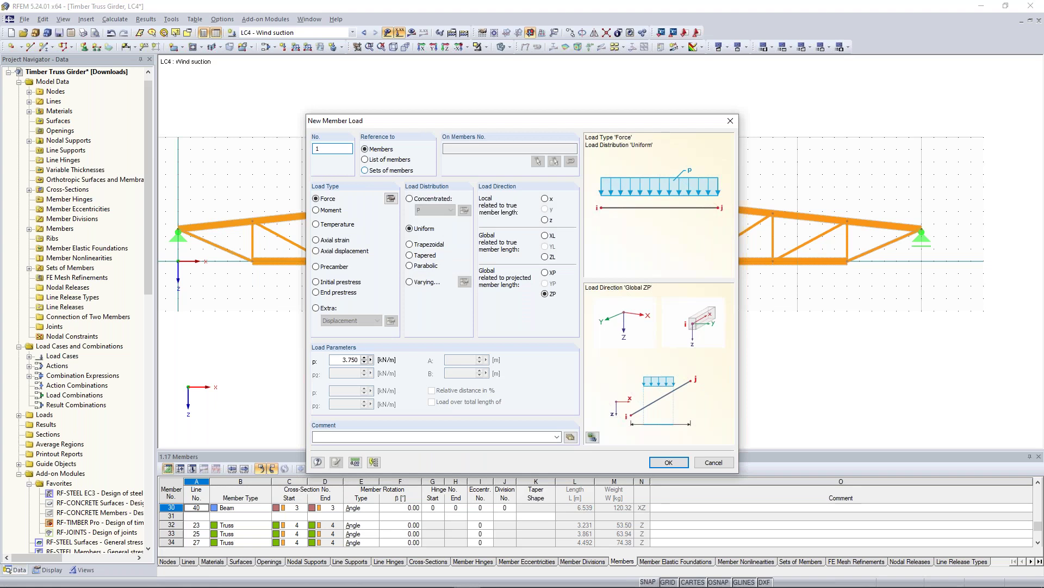
pyautogui.click(365, 170)
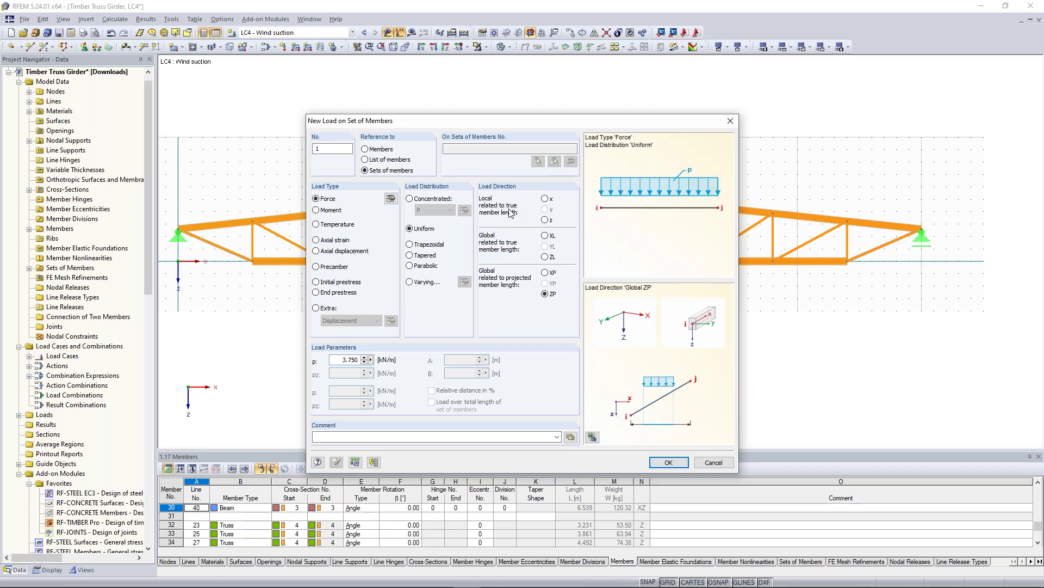
pyautogui.click(545, 220)
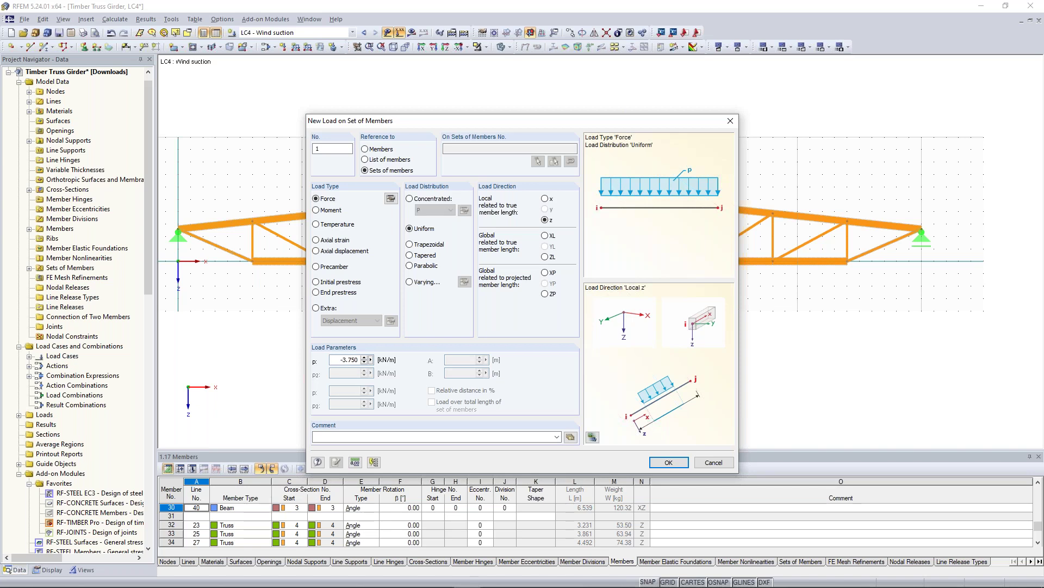
pyautogui.doubleClick(343, 360)
pyautogui.write('2,4')
pyautogui.click(672, 465)
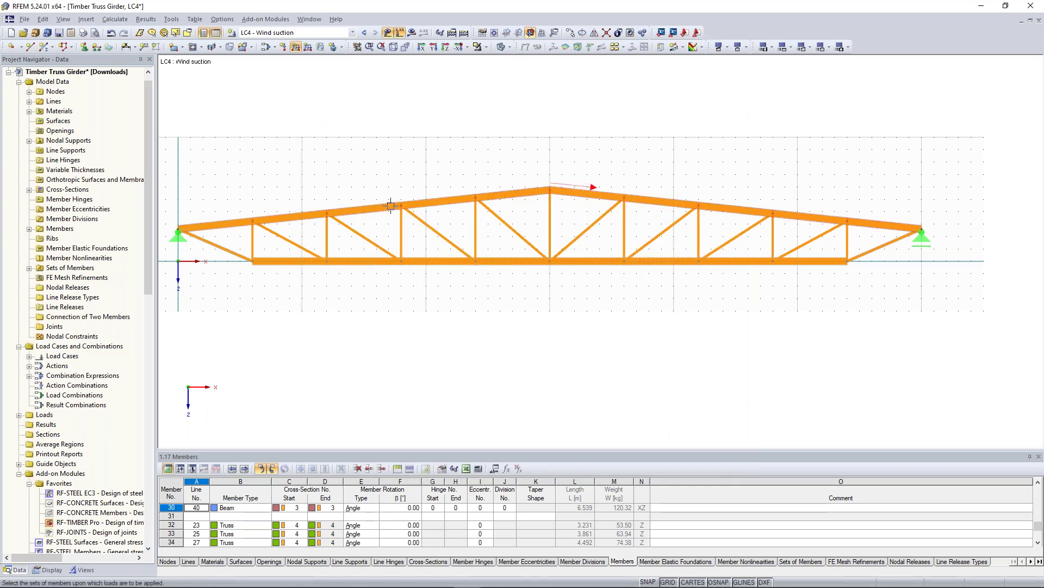
pyautogui.scroll(-1, 404, 152)
pyautogui.moveTo(403, 152); pyautogui.dragTo(453, 162, button='middle')
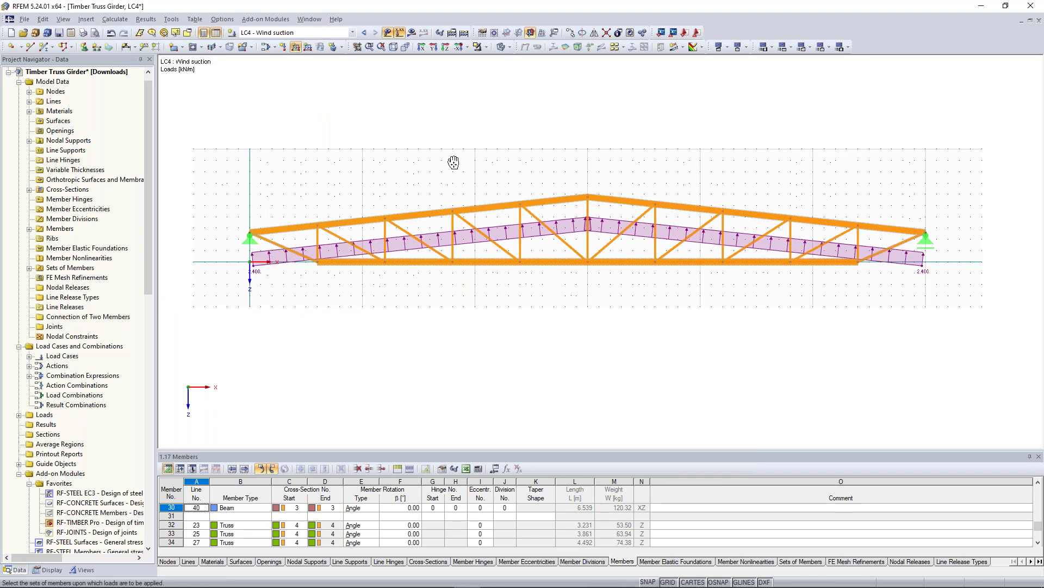
pyautogui.scroll(1, 454, 162)
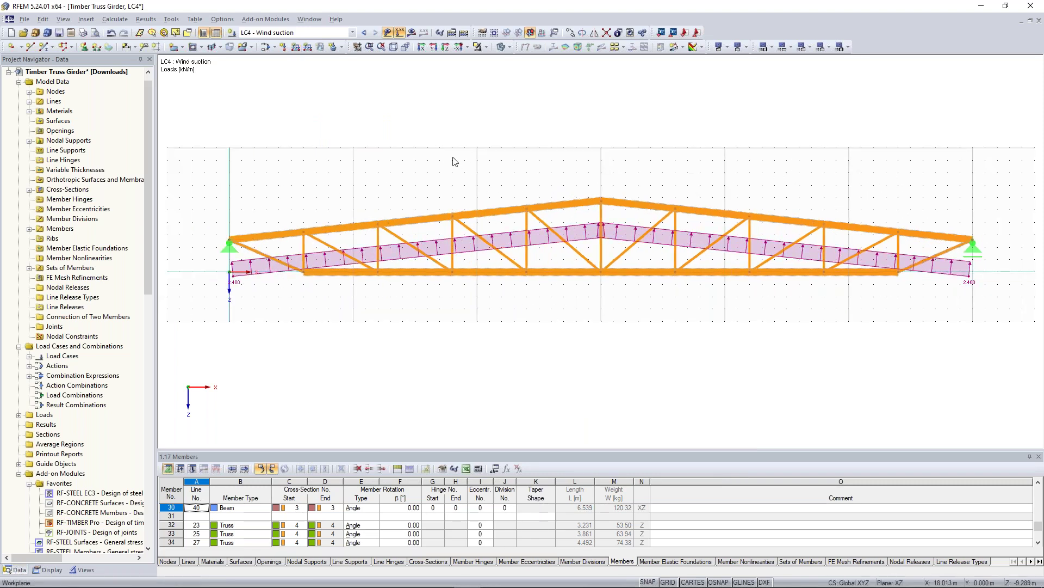
# Show the members' local axis systems, check the local z direction along the upper chord, and hide the axes again
pyautogui.moveTo(441, 158); pyautogui.dragTo(432, 146, button='middle')
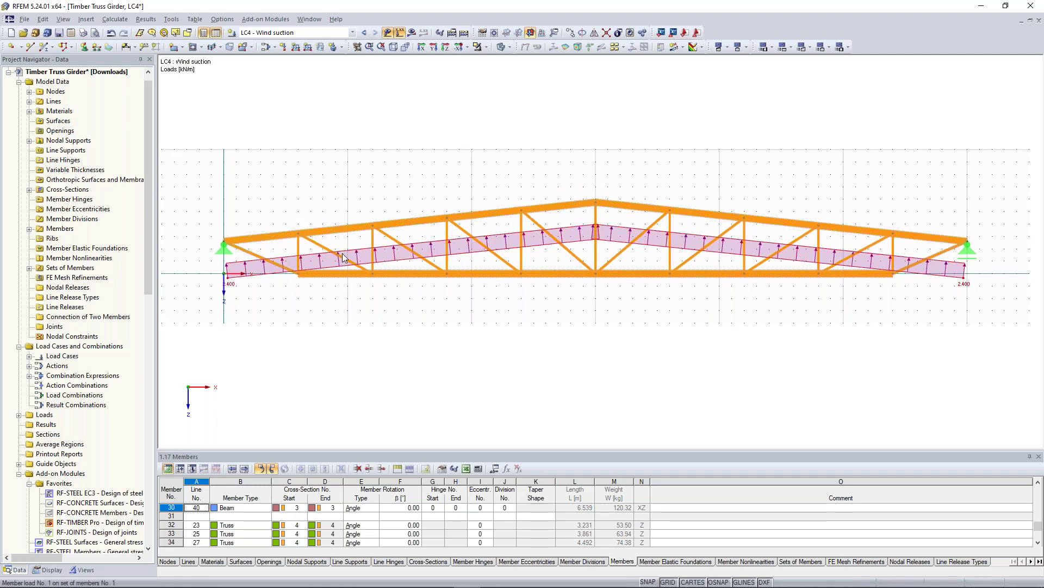
pyautogui.scroll(2, 335, 220)
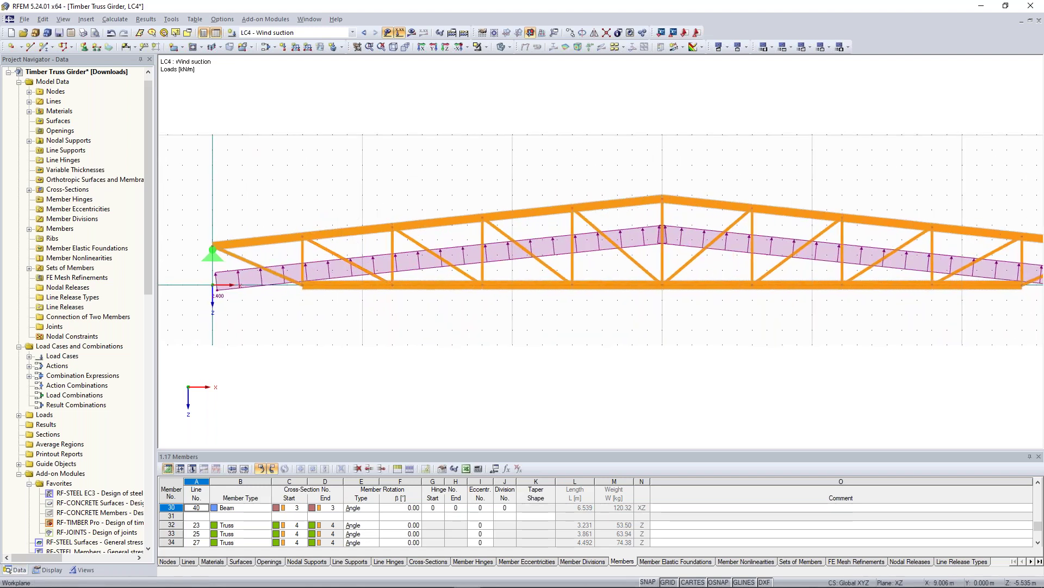
pyautogui.rightClick(363, 229)
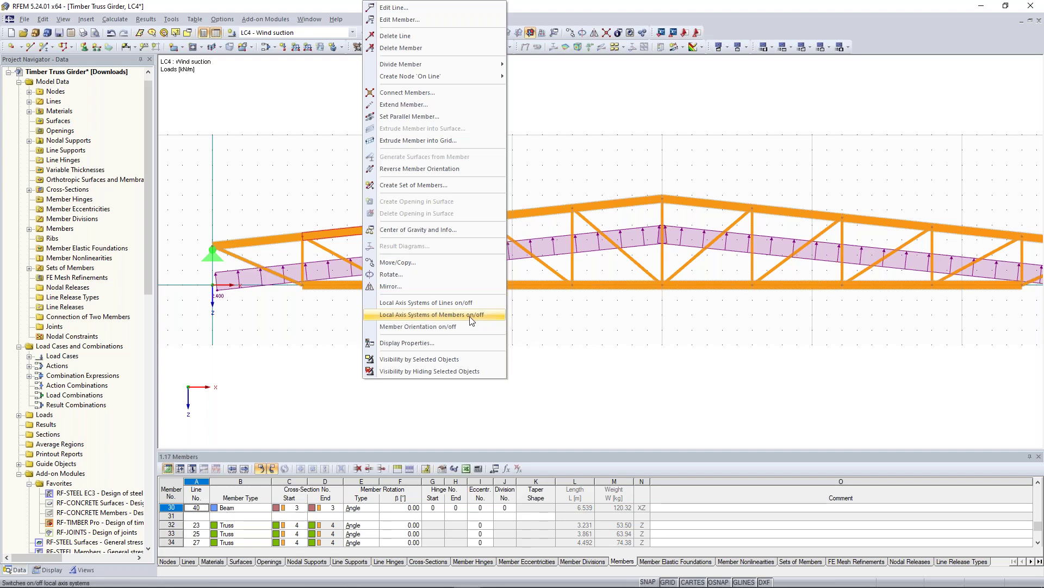
pyautogui.click(472, 315)
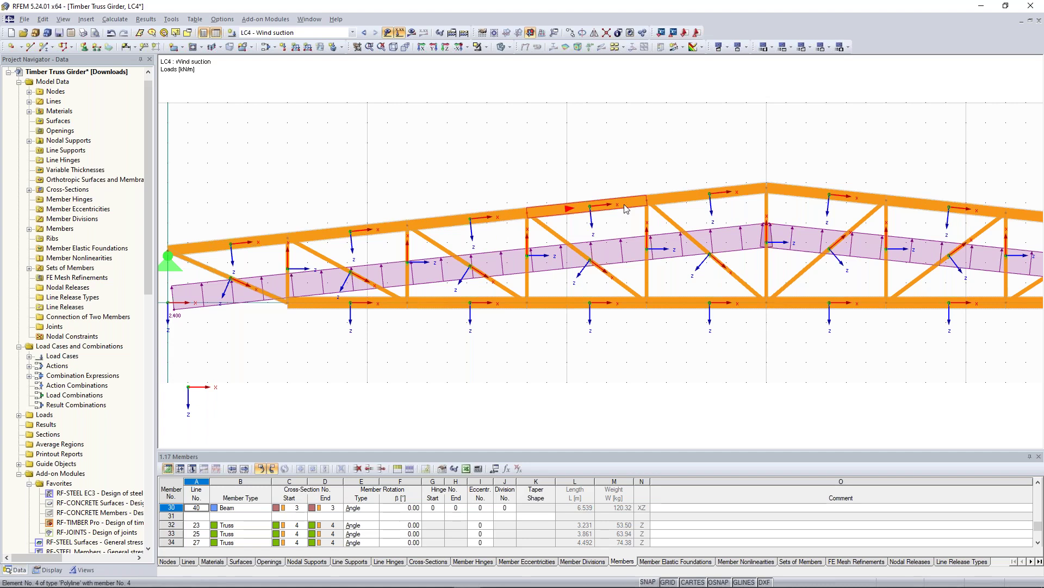
pyautogui.scroll(-2, 925, 195)
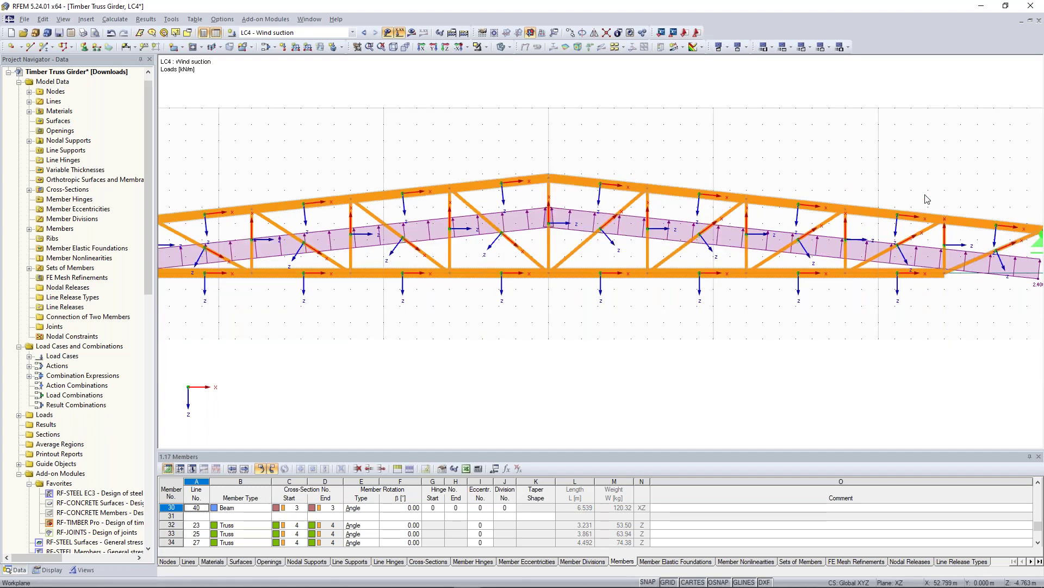
pyautogui.scroll(-2, 751, 185)
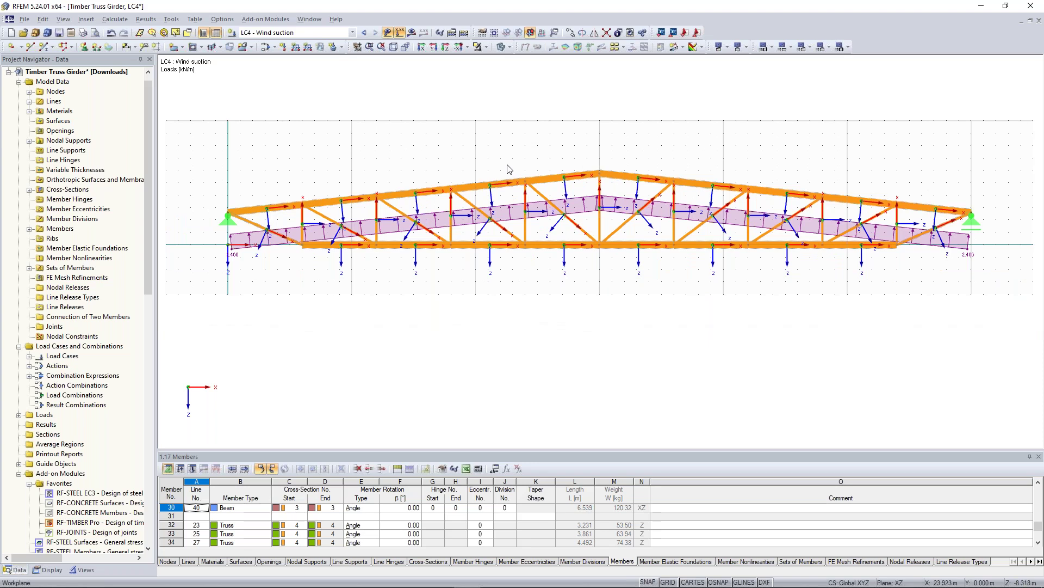
pyautogui.scroll(-1, 506, 292)
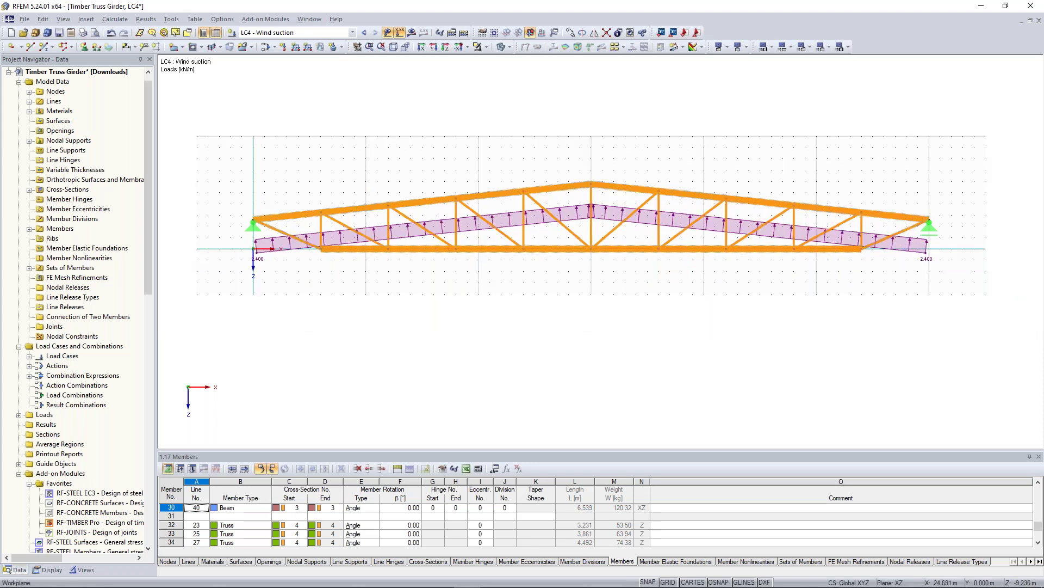
pyautogui.scroll(1, 502, 386)
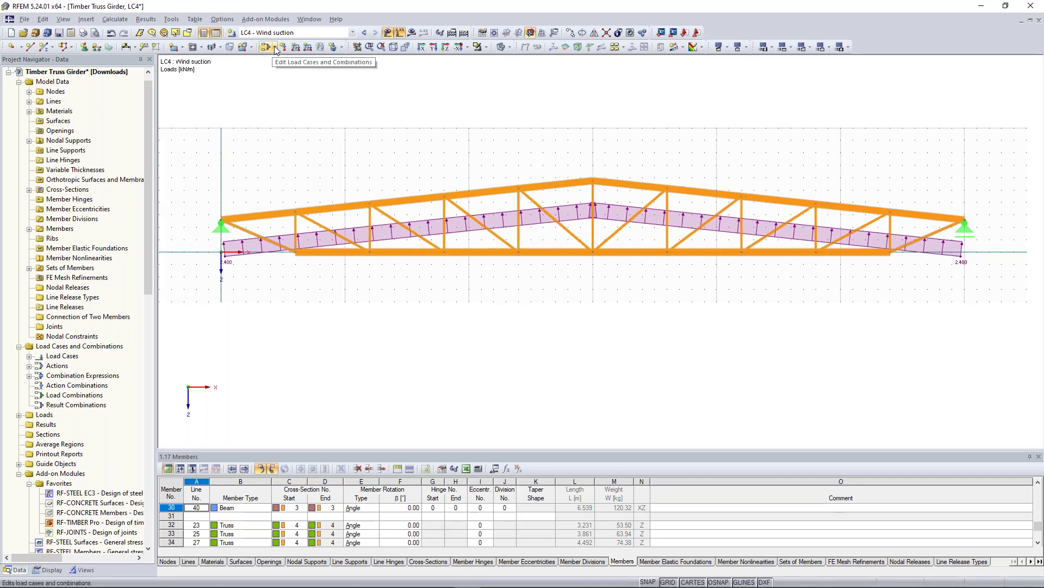
# Delete the three SLS combination expressions CE2, CE3 and CE4 from the load cases and combinations, keeping the ULS expression CE1
pyautogui.click(275, 47)
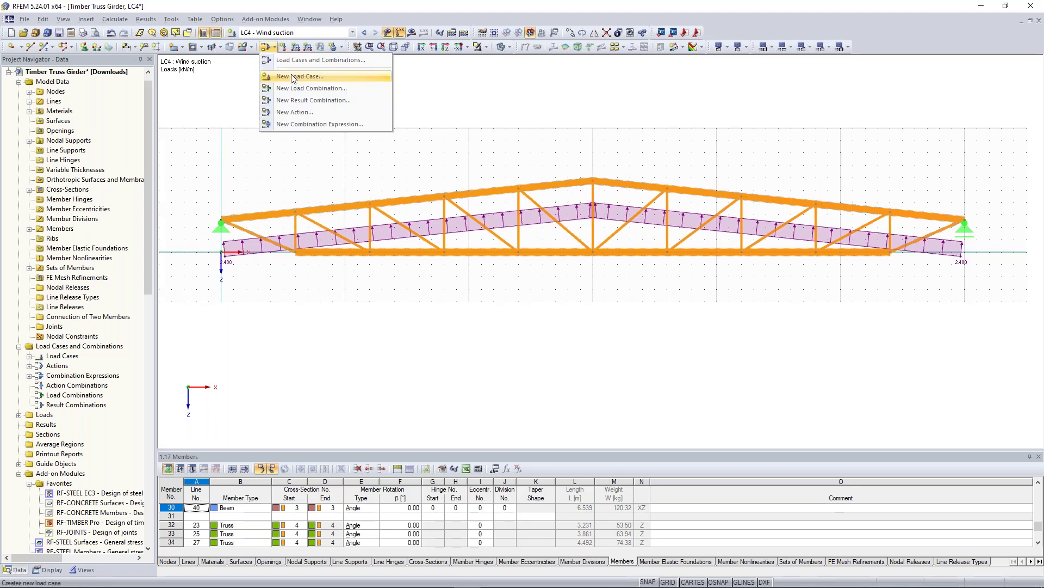
pyautogui.click(311, 60)
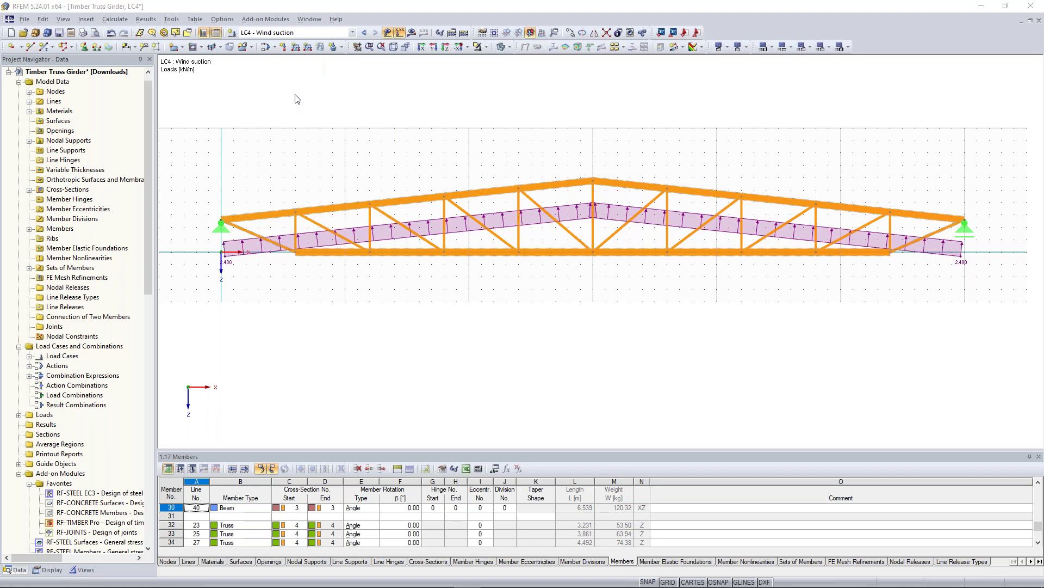
pyautogui.click(348, 128)
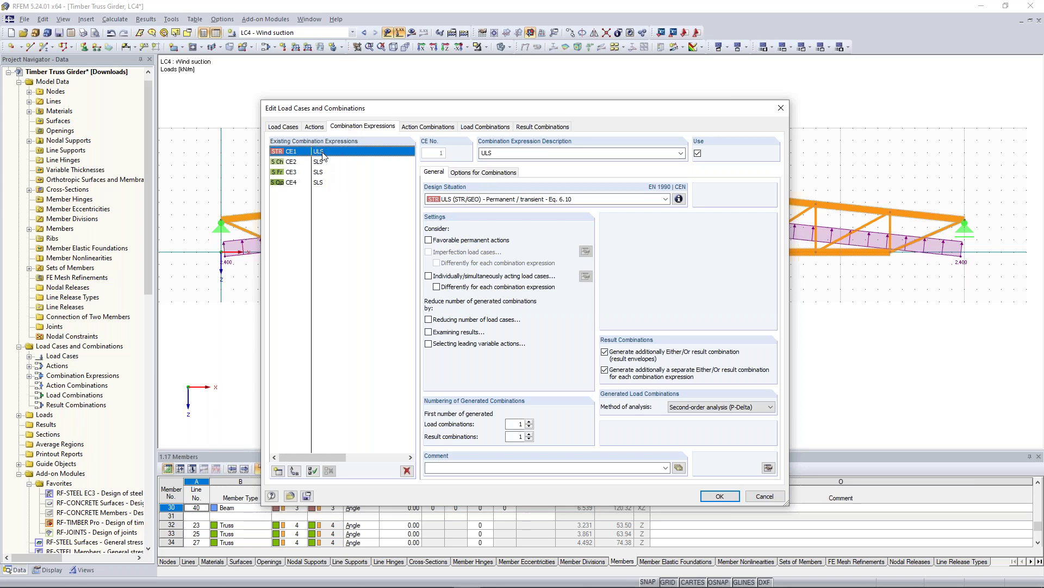
pyautogui.click(321, 163)
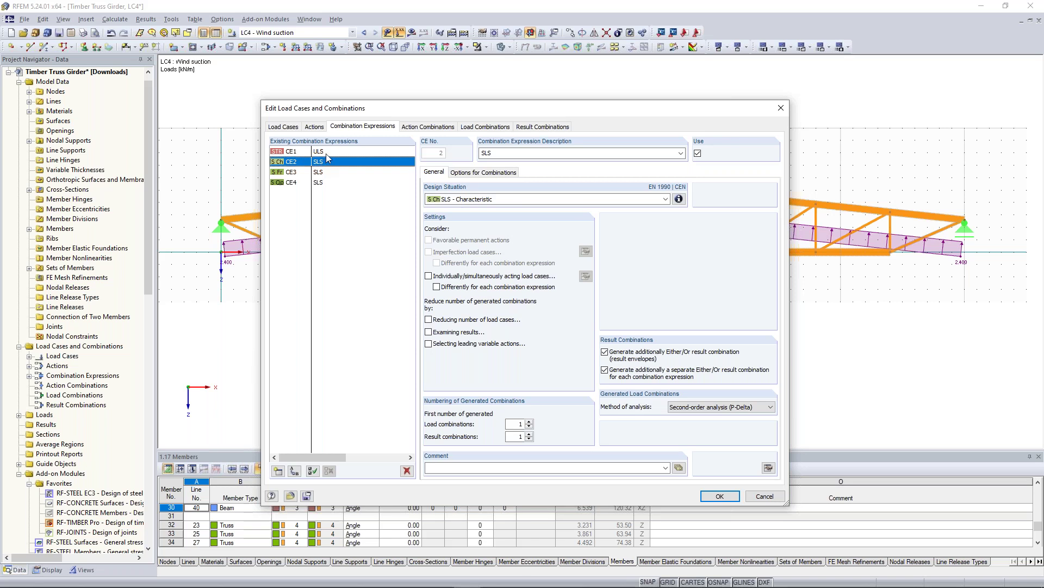
pyautogui.click(683, 153)
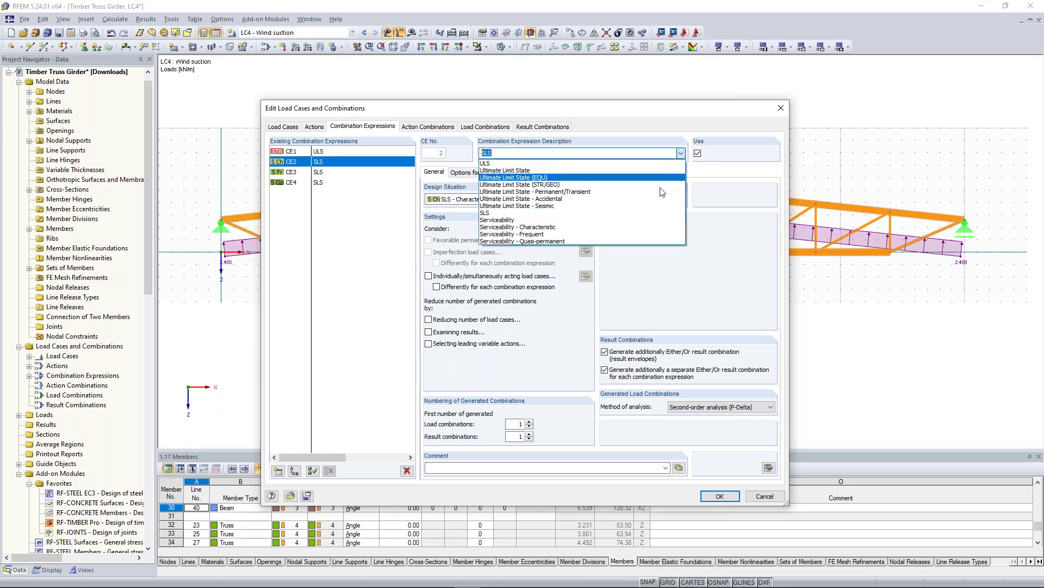
pyautogui.click(682, 158)
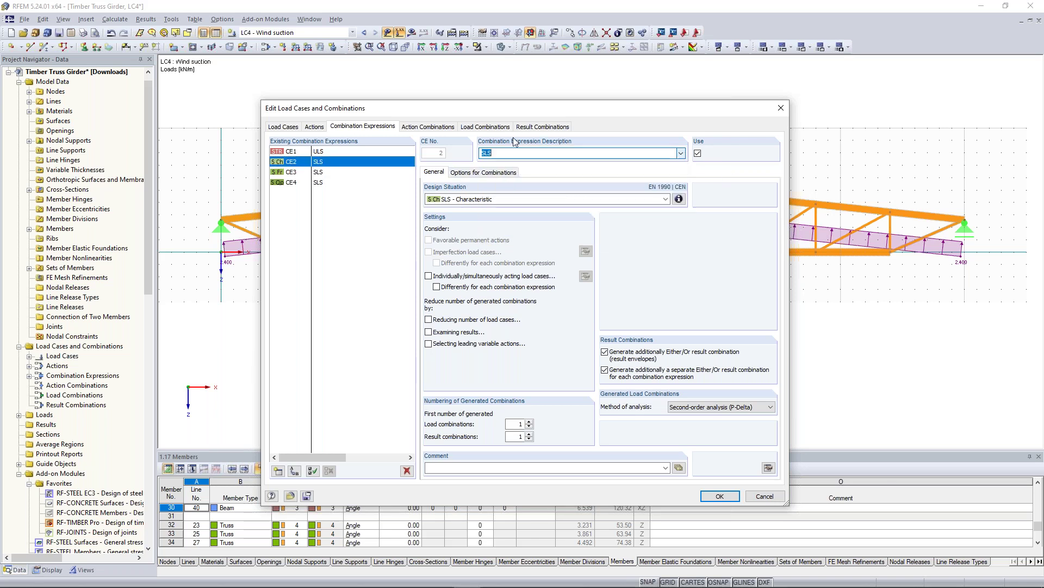
pyautogui.keyDown('shift'); pyautogui.click(322, 184); pyautogui.keyUp('shift')
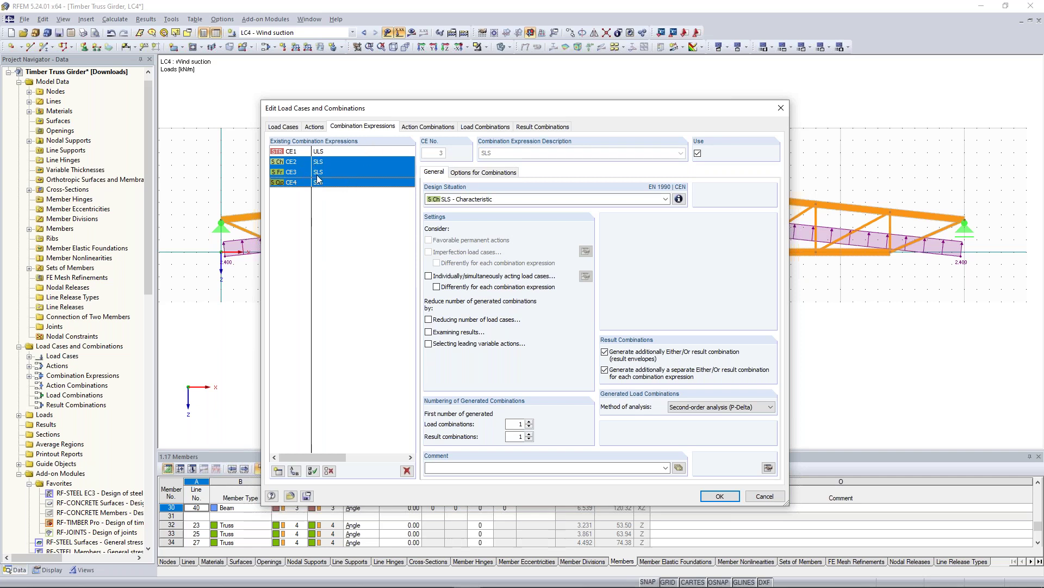
pyautogui.click(327, 162)
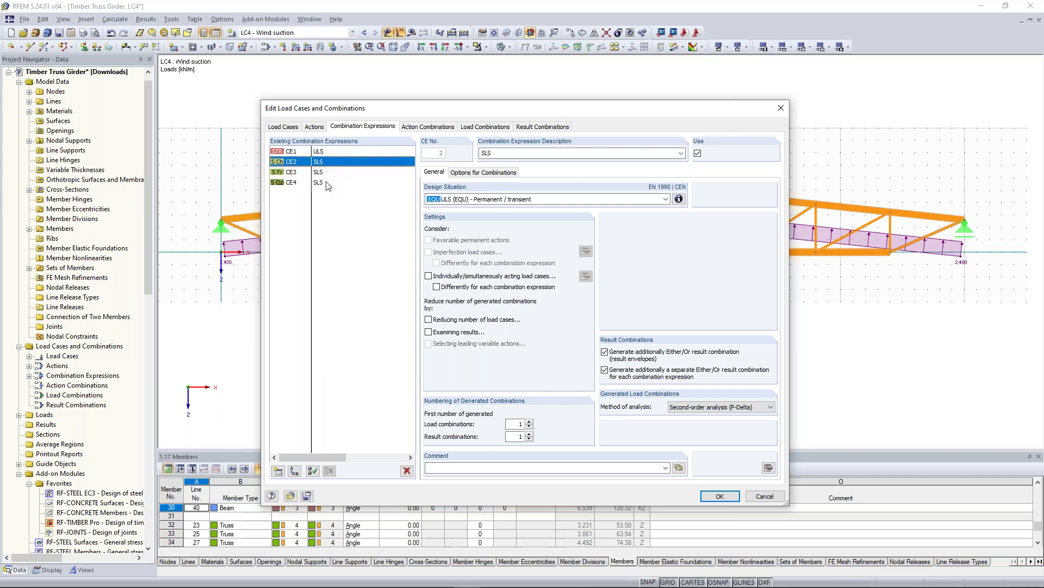
pyautogui.keyDown('shift'); pyautogui.click(329, 183); pyautogui.keyUp('shift')
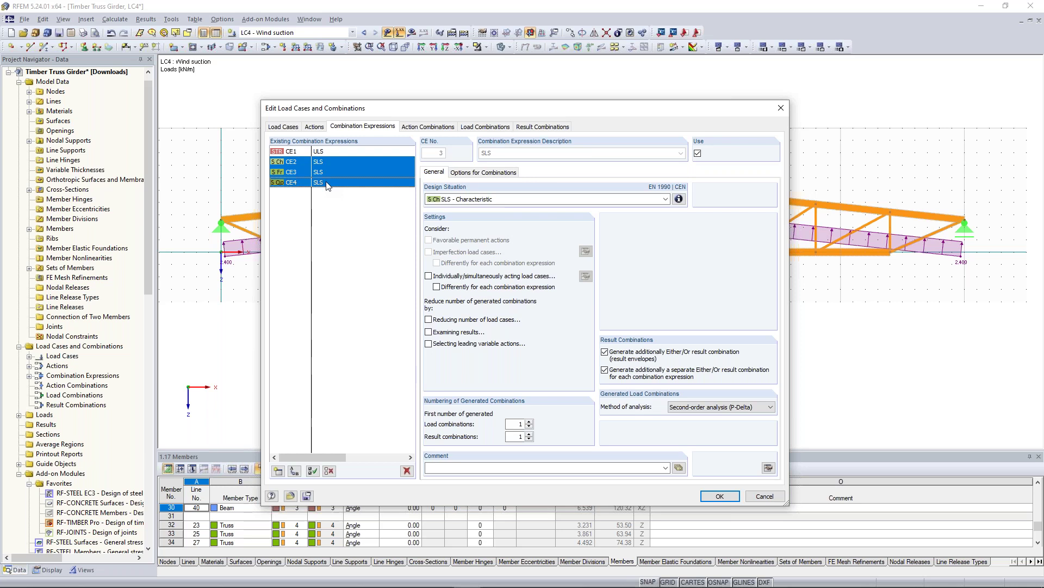
pyautogui.click(407, 471)
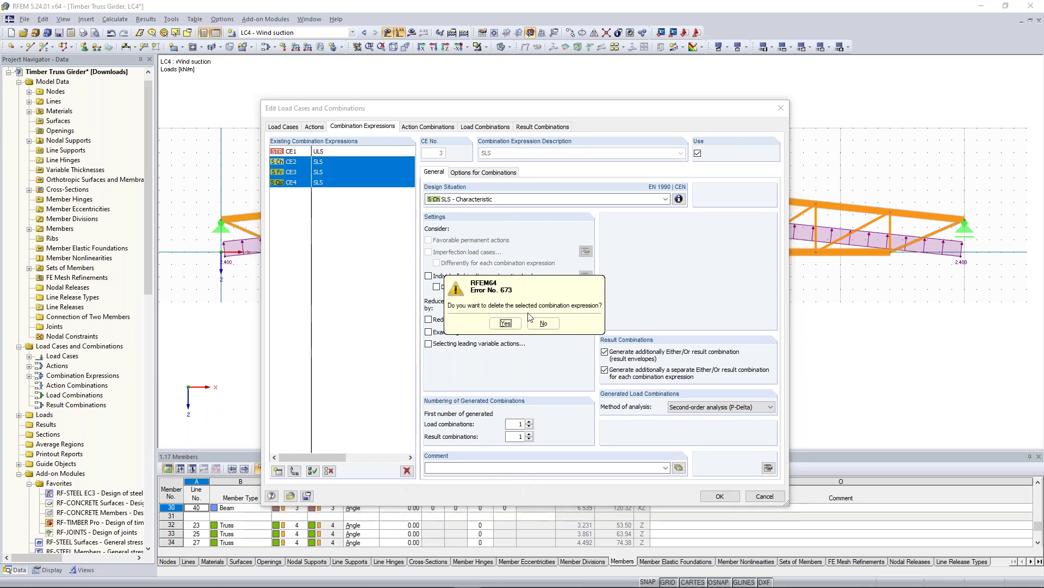
pyautogui.click(517, 325)
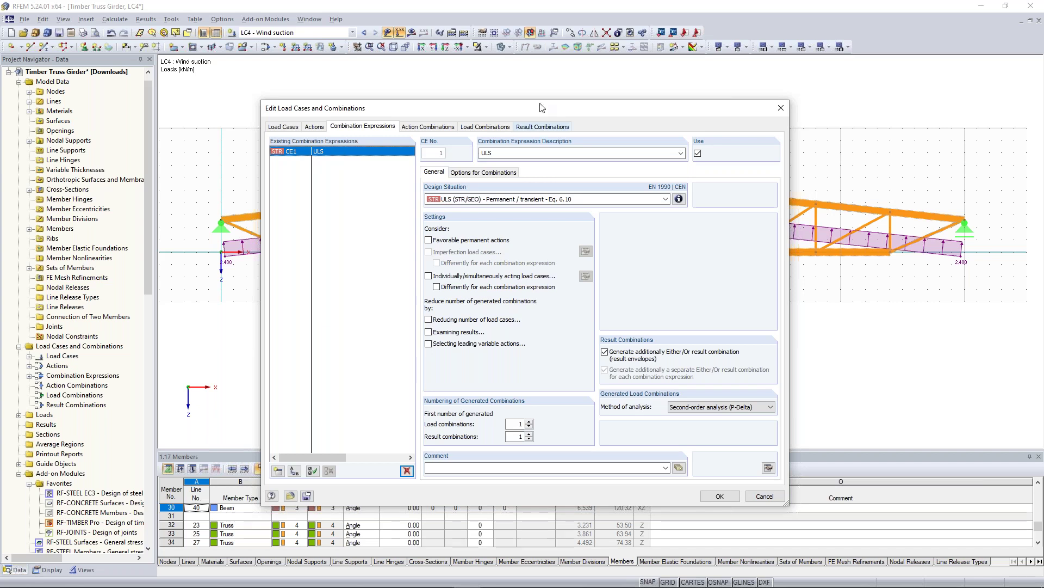
# Review the generated action combinations AC1 to AC5, examining their partial safety factors, combination factors and leading actions
pyautogui.moveTo(551, 110)
pyautogui.mouseDown()
pyautogui.moveTo(522, 104)
pyautogui.moveTo(565, 281)
pyautogui.moveTo(551, 101)
pyautogui.mouseUp()
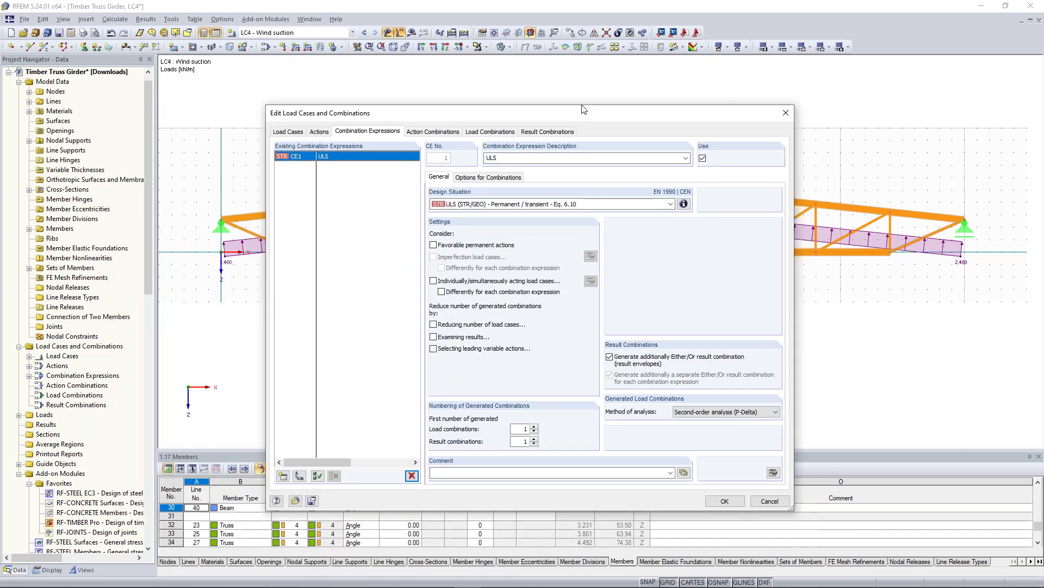
pyautogui.click(433, 121)
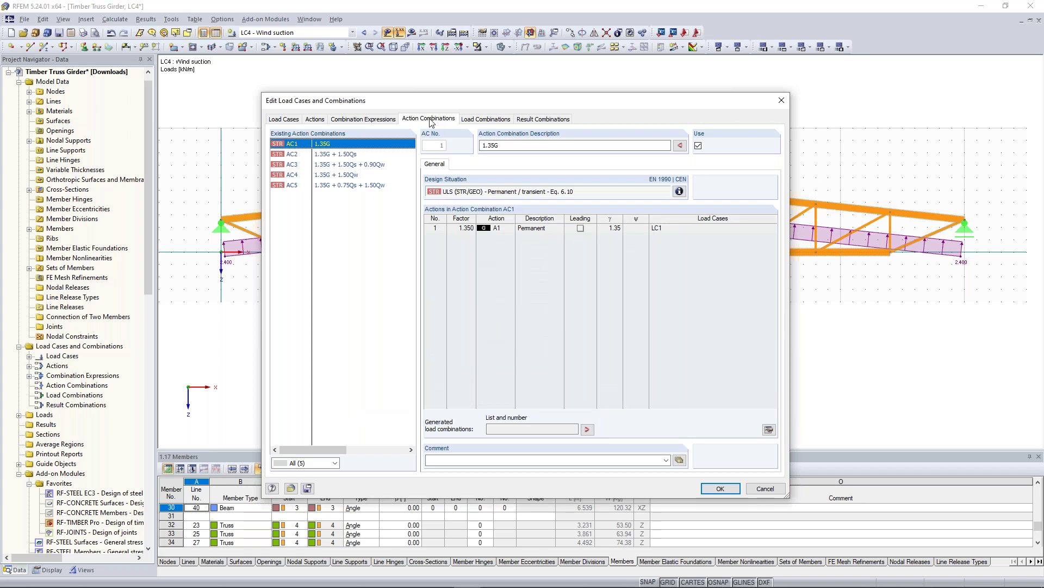
pyautogui.click(368, 155)
pyautogui.press('Down')
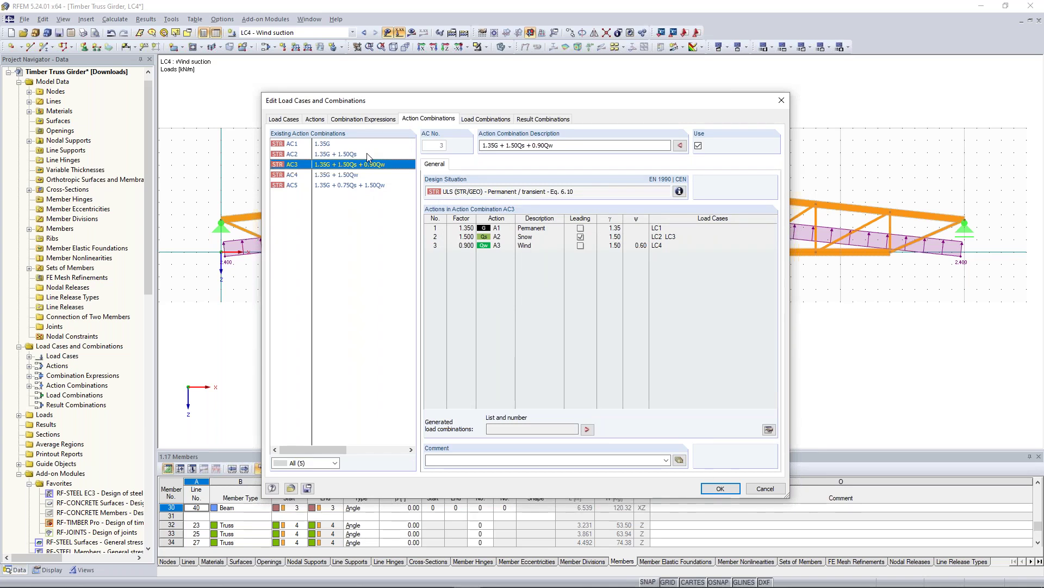
pyautogui.click(533, 238)
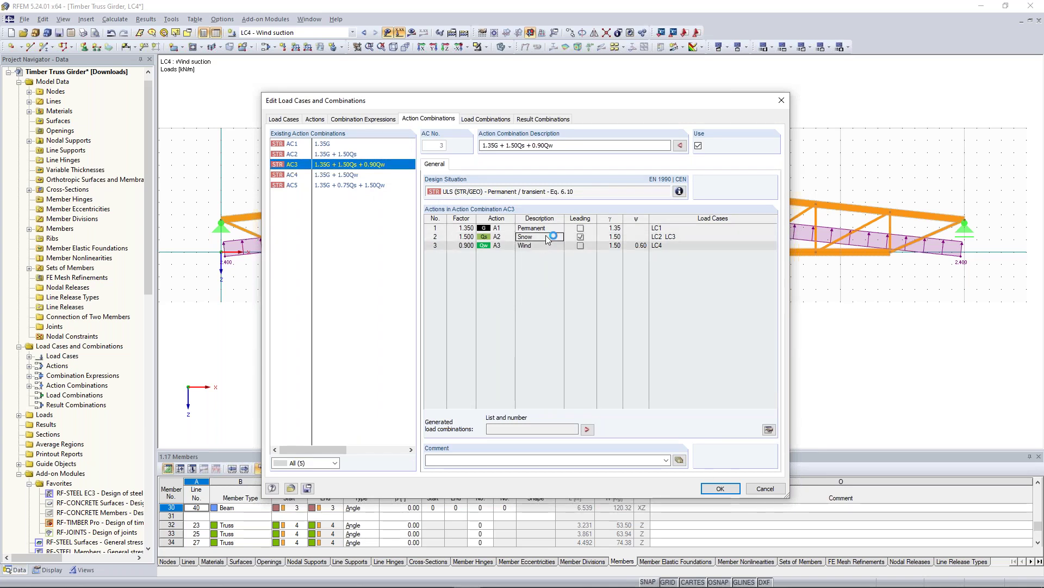
pyautogui.click(611, 237)
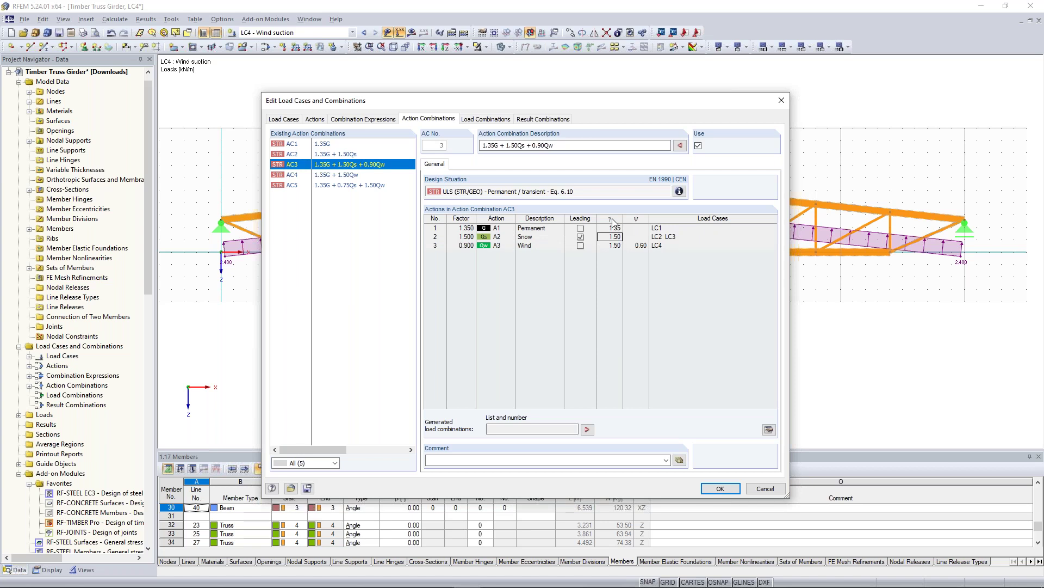
pyautogui.click(613, 246)
pyautogui.click(345, 175)
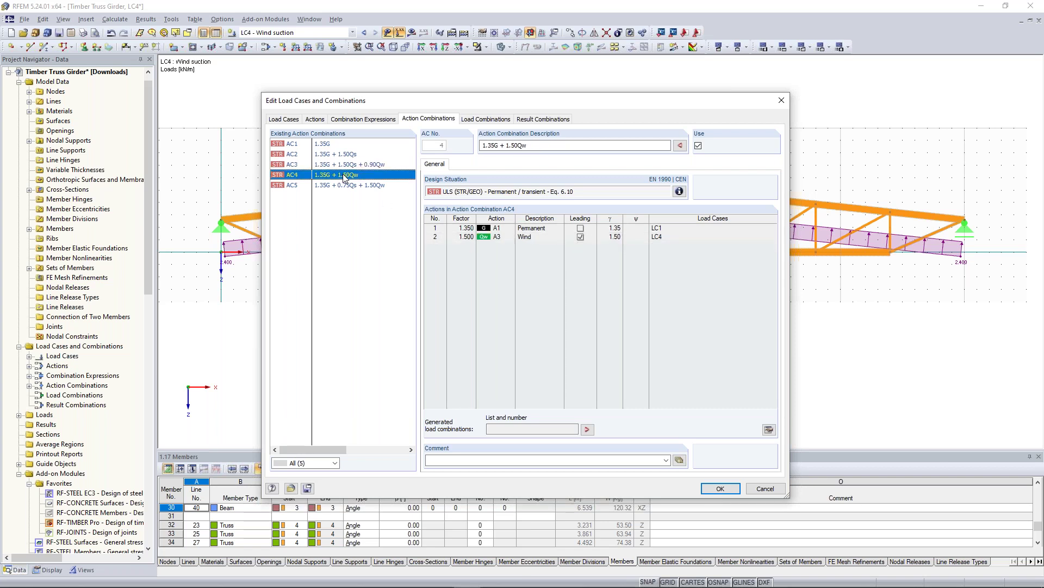
pyautogui.press('Down')
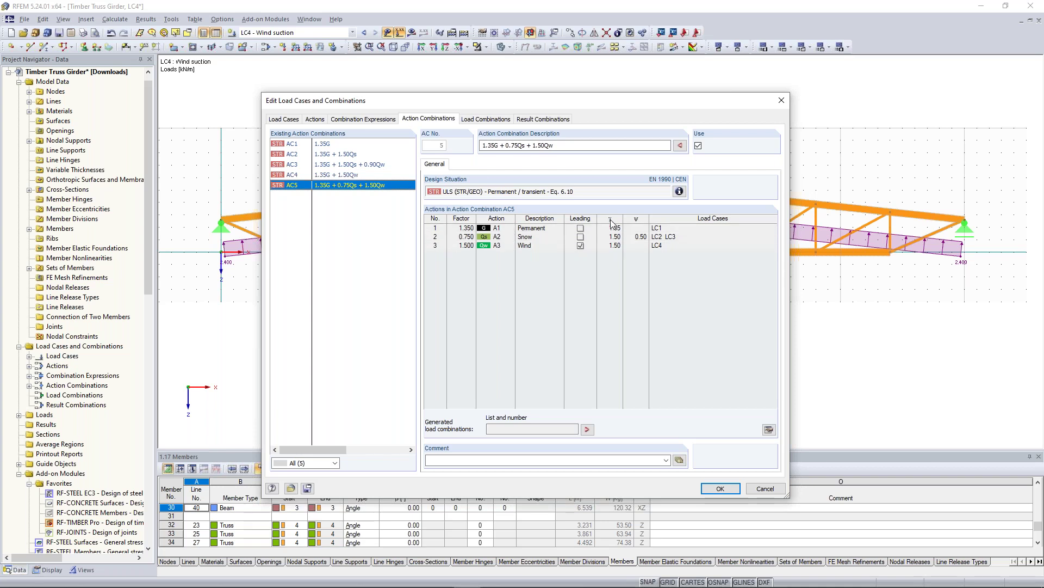
# Review the generated load combinations CO2 to CO7 and the snow and wind load cases each one contains
pyautogui.click(485, 120)
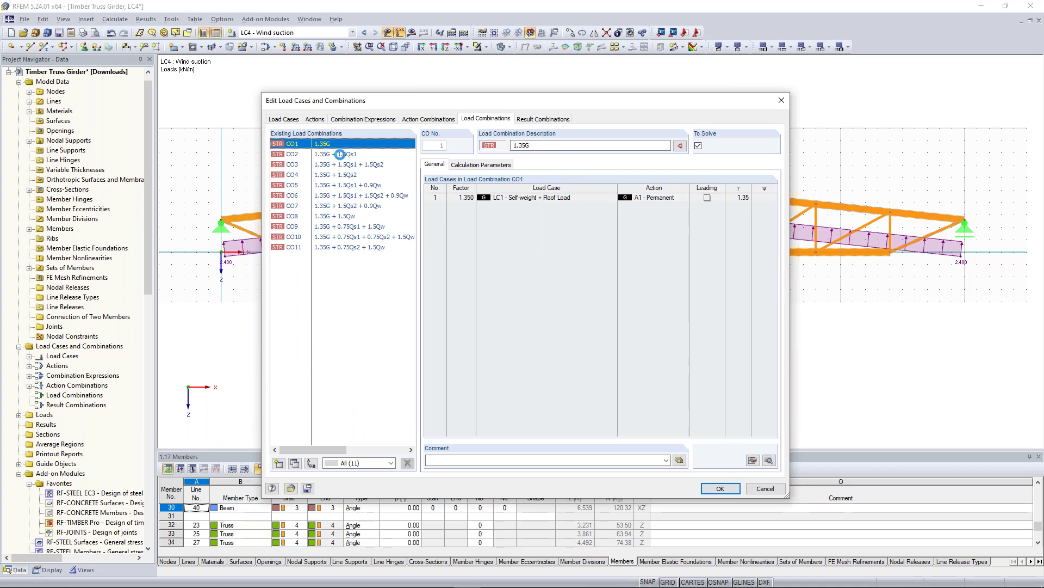
pyautogui.click(335, 154)
pyautogui.click(335, 164)
pyautogui.click(336, 175)
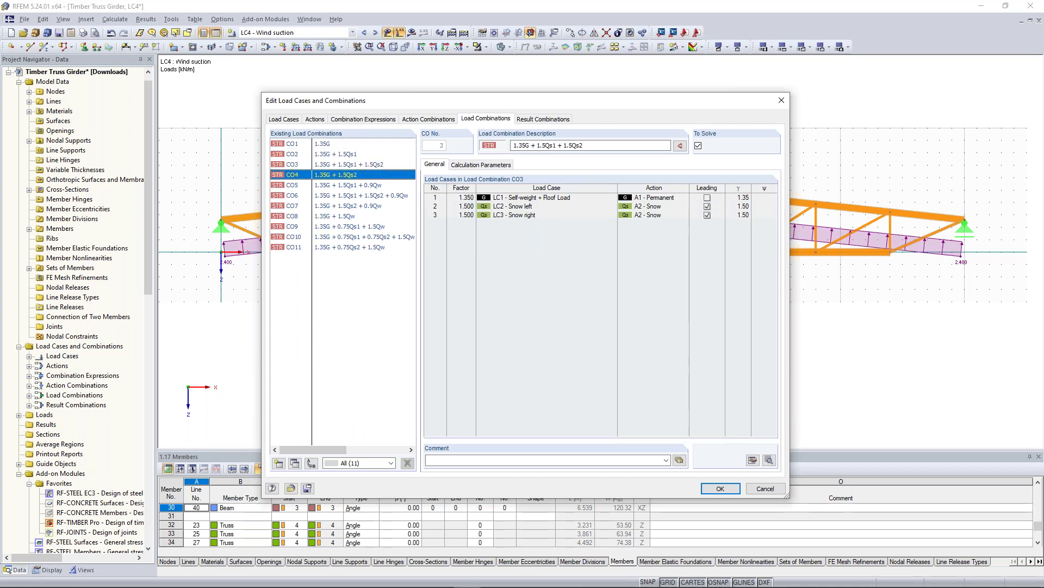
pyautogui.click(335, 185)
pyautogui.click(335, 195)
pyautogui.click(336, 205)
pyautogui.click(335, 196)
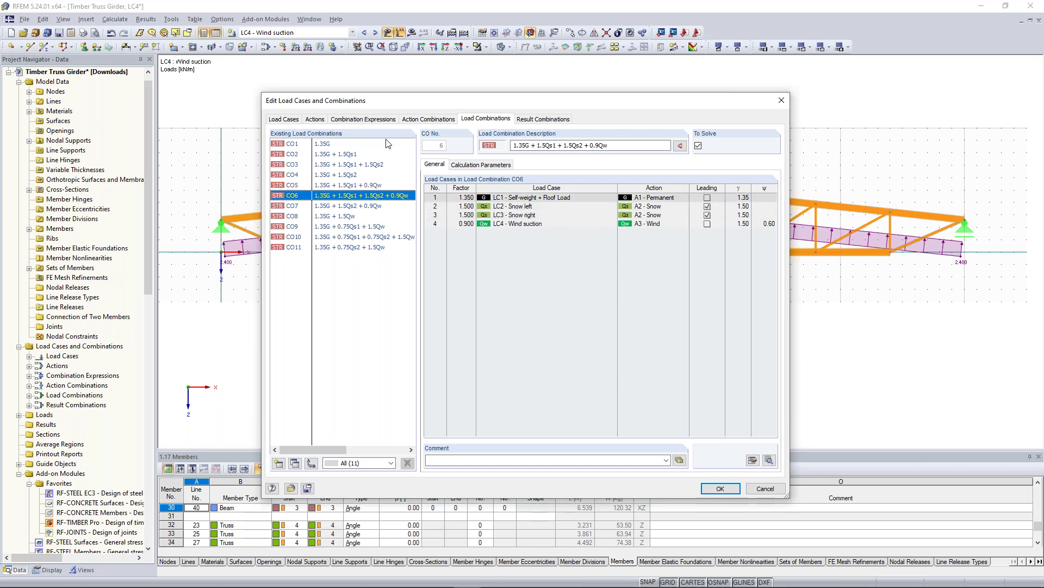
# Check how the load cases act within the Snow action A2, and accept the combinations with load combination CO3 selected
pyautogui.click(319, 120)
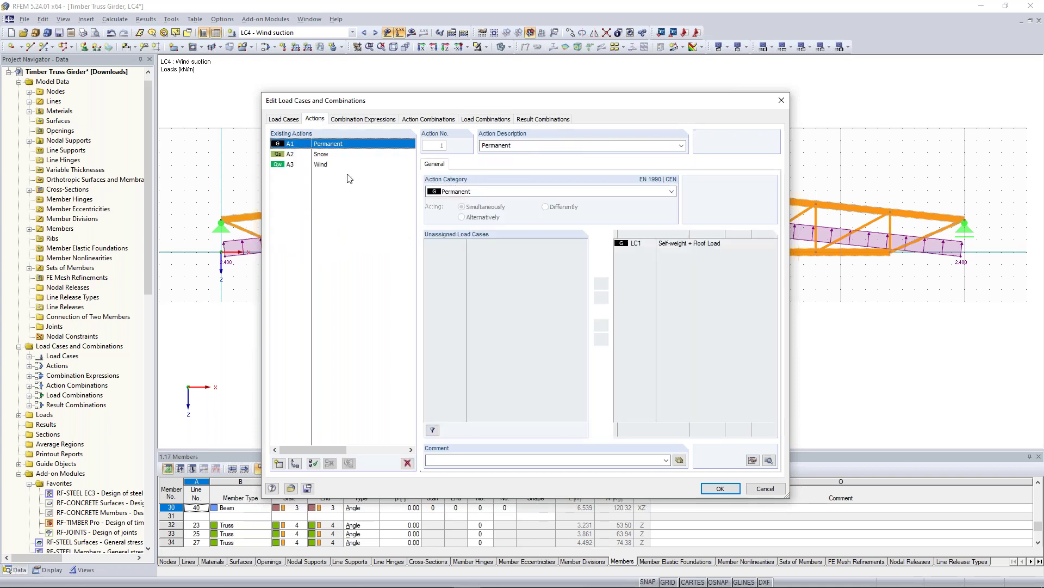
pyautogui.click(322, 154)
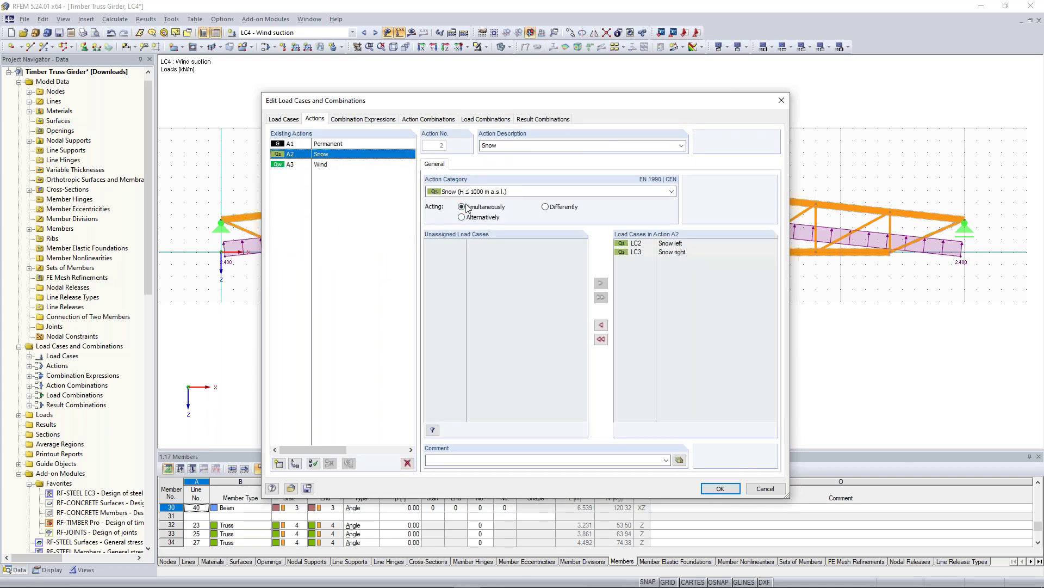
pyautogui.click(484, 119)
pyautogui.click(349, 164)
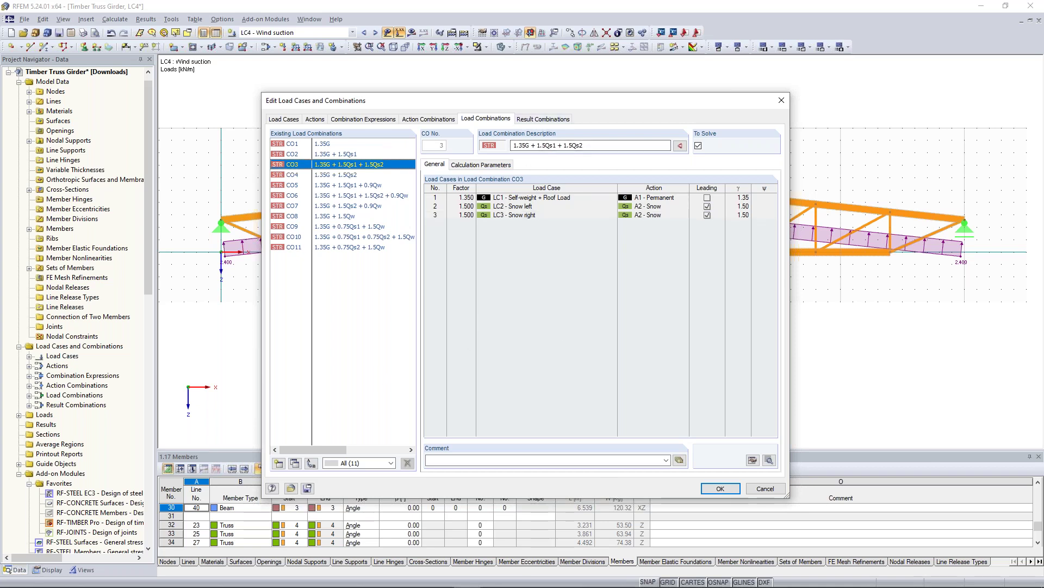
pyautogui.click(720, 489)
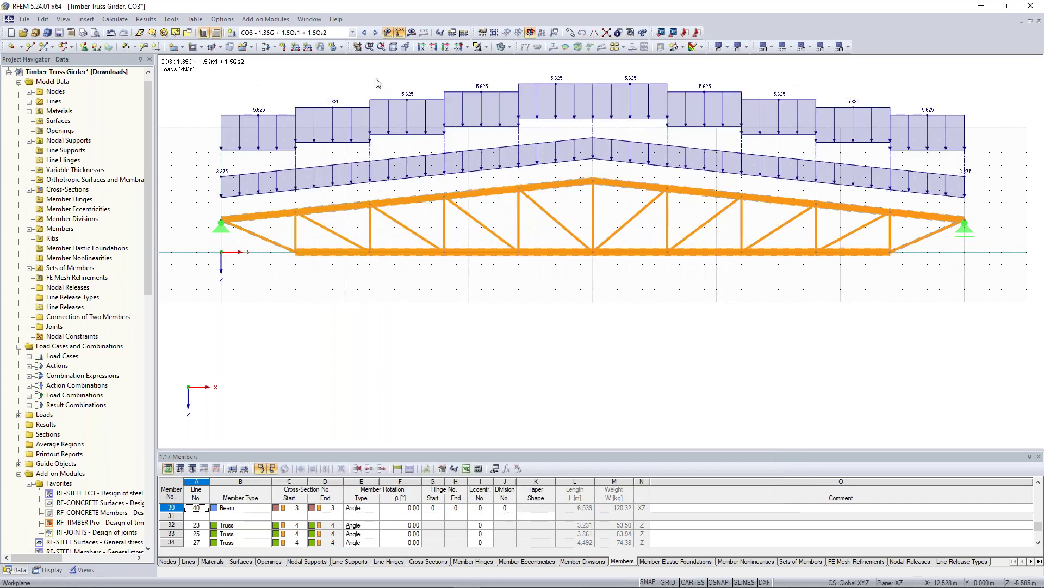
# Calculate the results for load combination CO3 and display the members' global deformations as coloured cross-sections
pyautogui.click(464, 34)
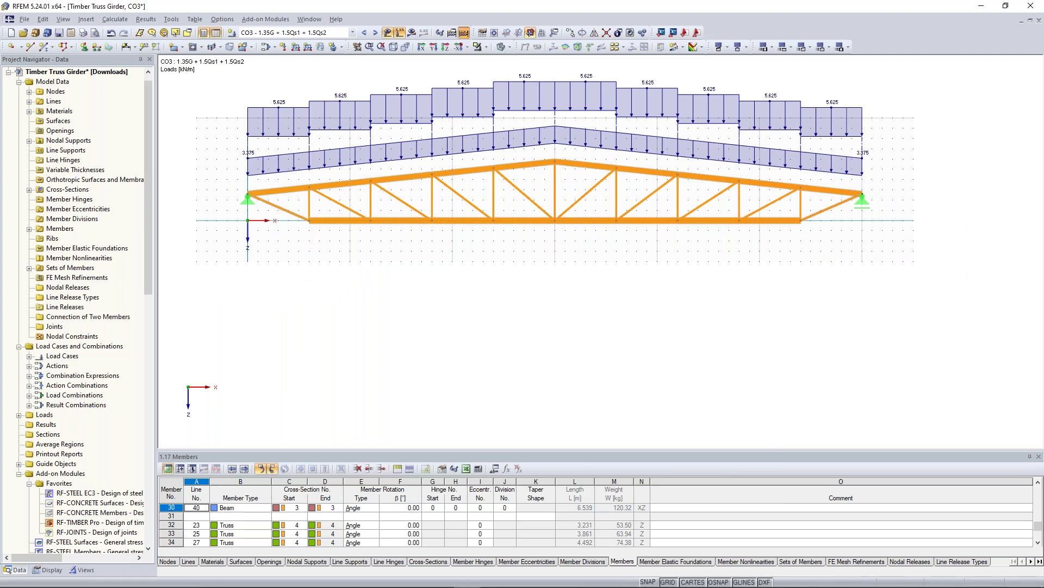
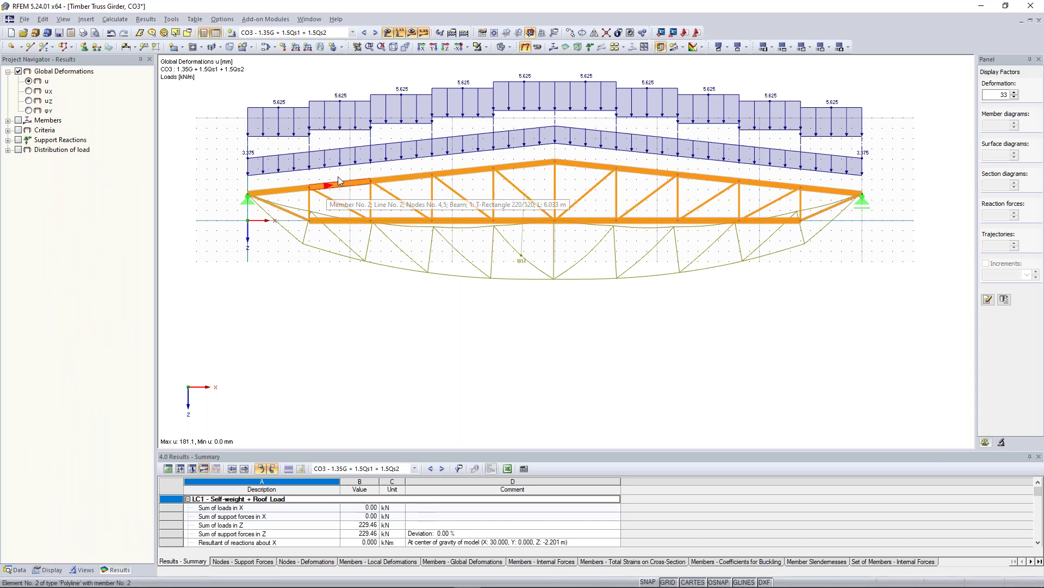
pyautogui.scroll(2, 520, 256)
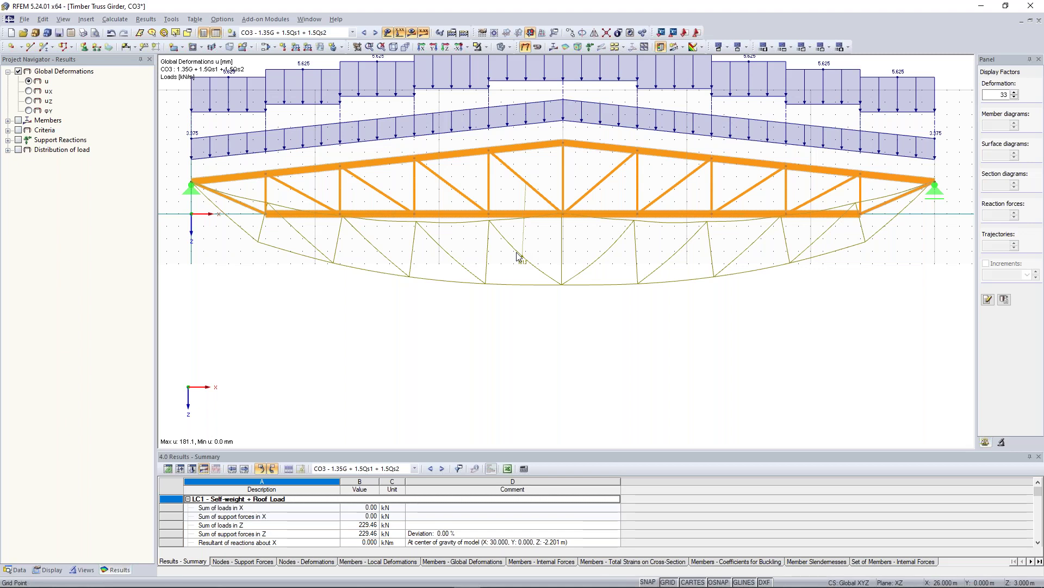
pyautogui.click(48, 570)
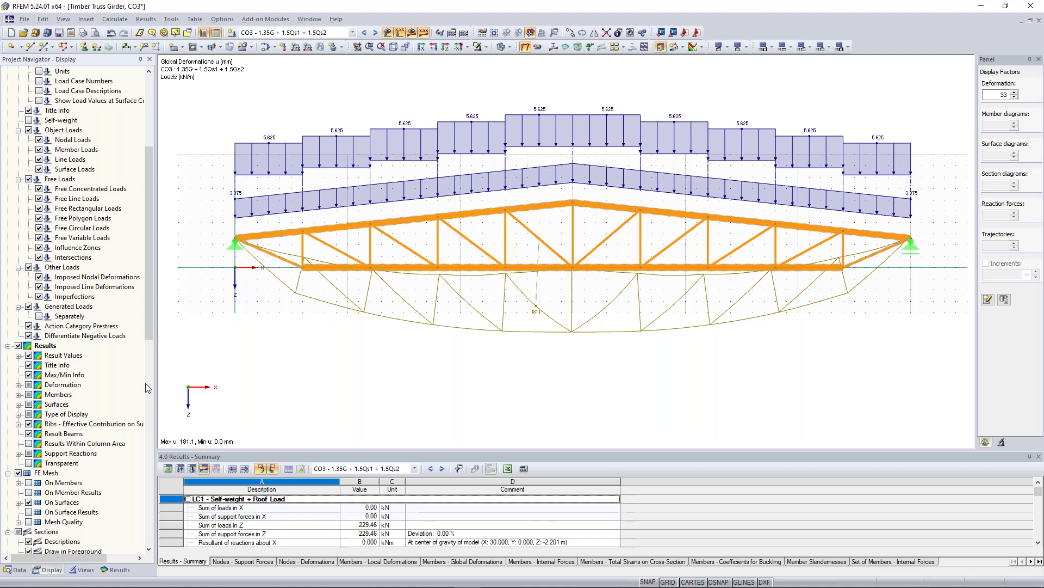
pyautogui.scroll(-2, 18, 321)
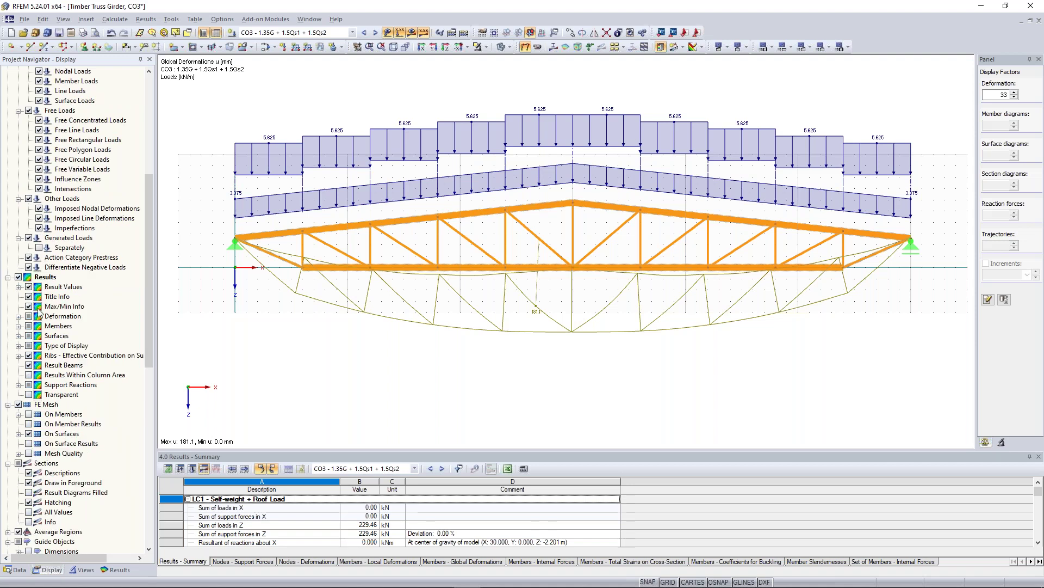
pyautogui.click(18, 317)
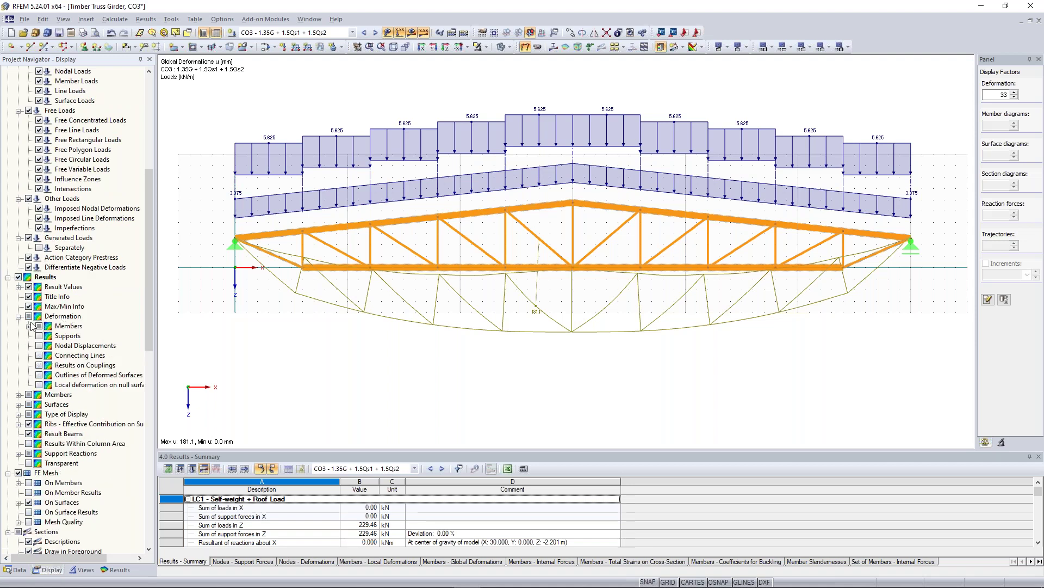
pyautogui.click(28, 326)
pyautogui.click(50, 356)
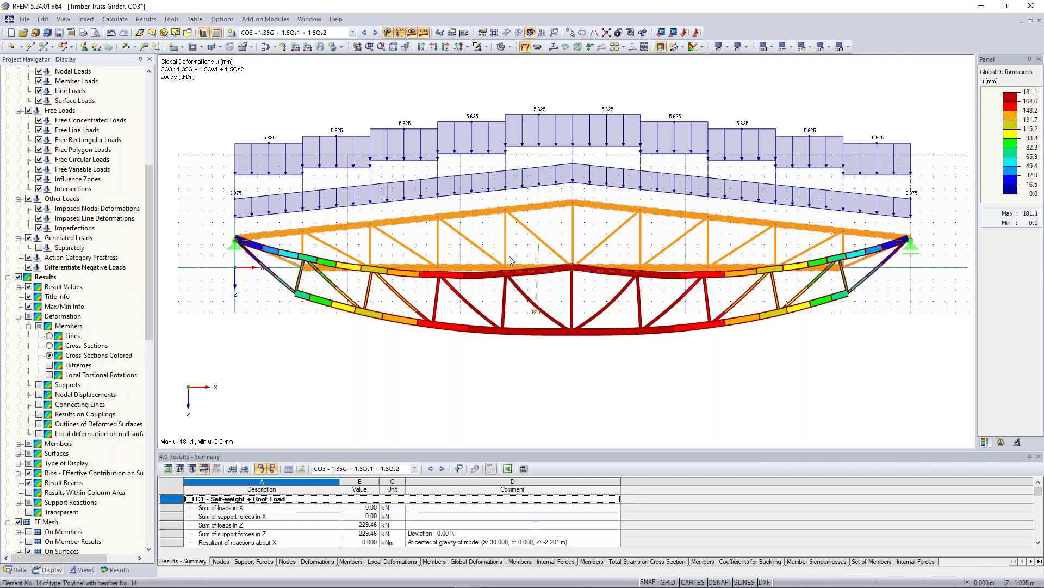
pyautogui.scroll(-1, 544, 237)
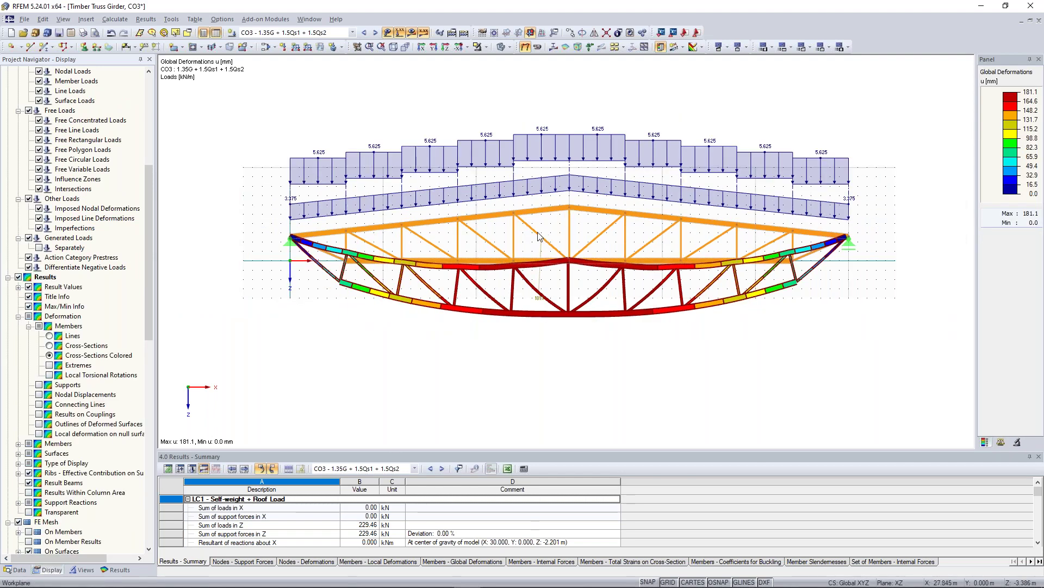
# Display the members' internal forces My for CO3 and examine the bending moment diagram along the girder's chords
pyautogui.scroll(1, 532, 226)
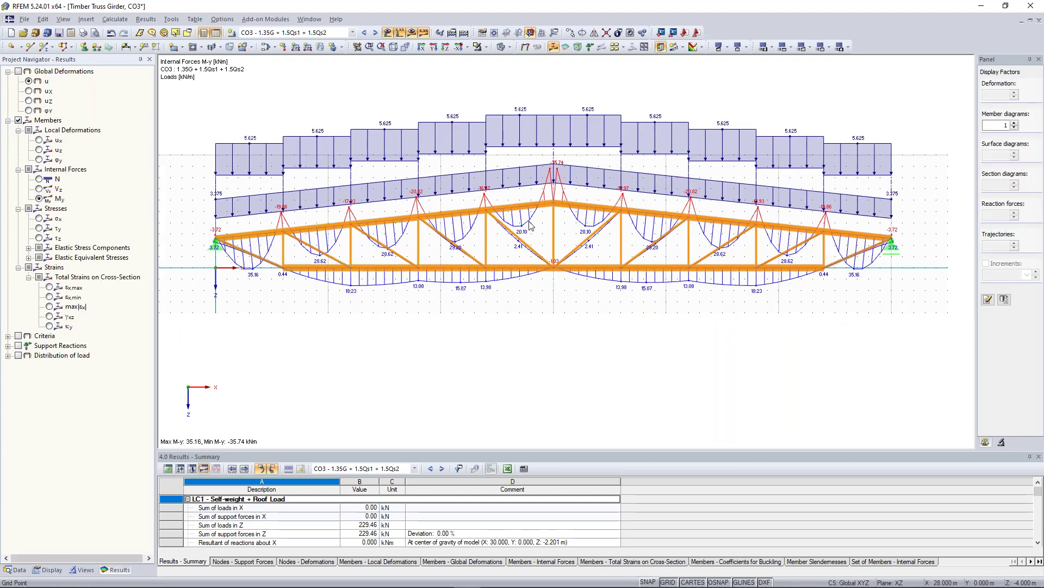
pyautogui.scroll(1, 413, 272)
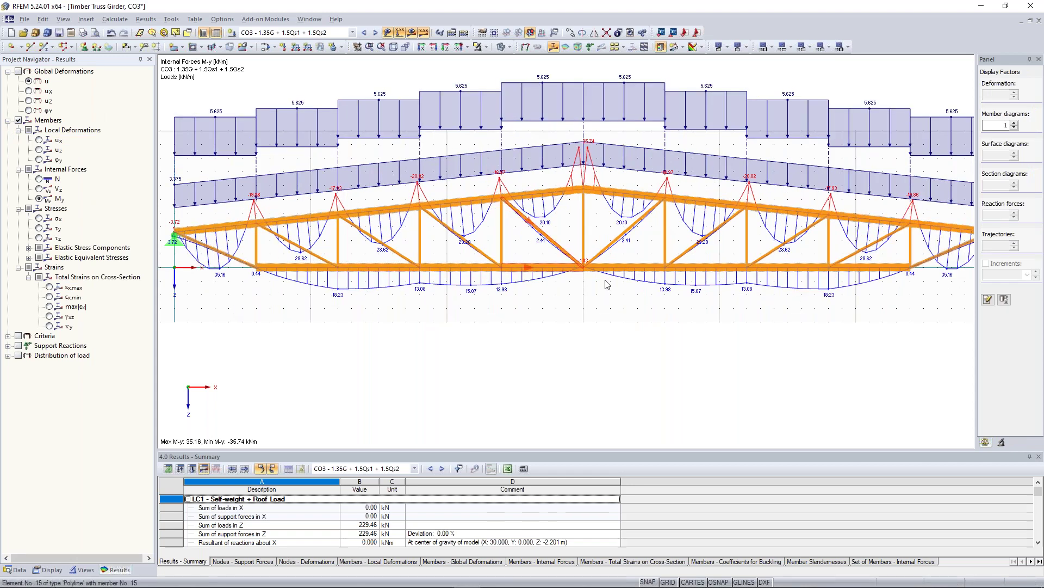
# Display the members' axial forces N for CO3 and examine them along the girder's chords, verticals and end diagonals
pyautogui.scroll(-2, 700, 297)
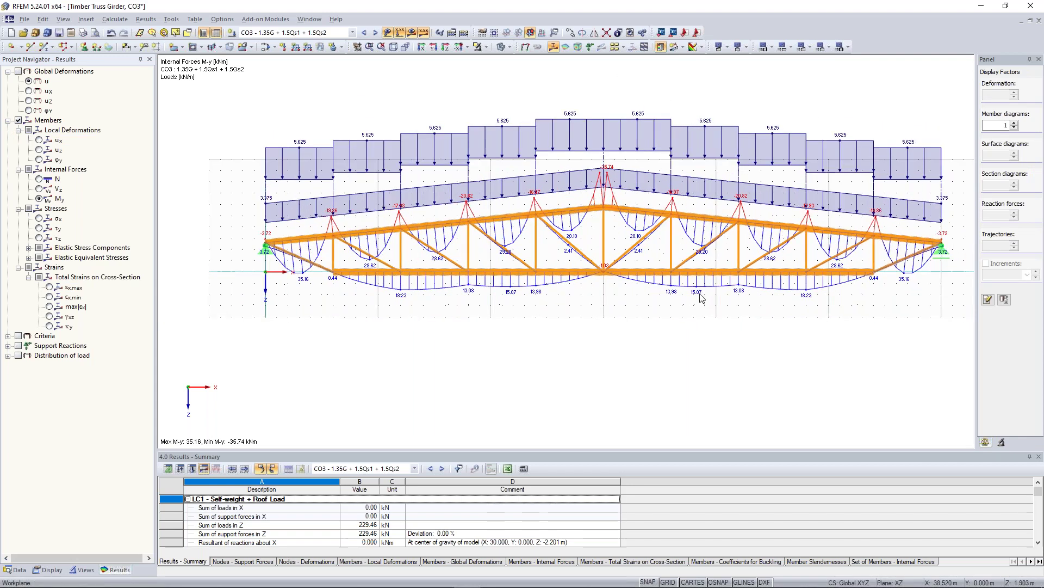
pyautogui.scroll(1, 700, 297)
pyautogui.click(39, 179)
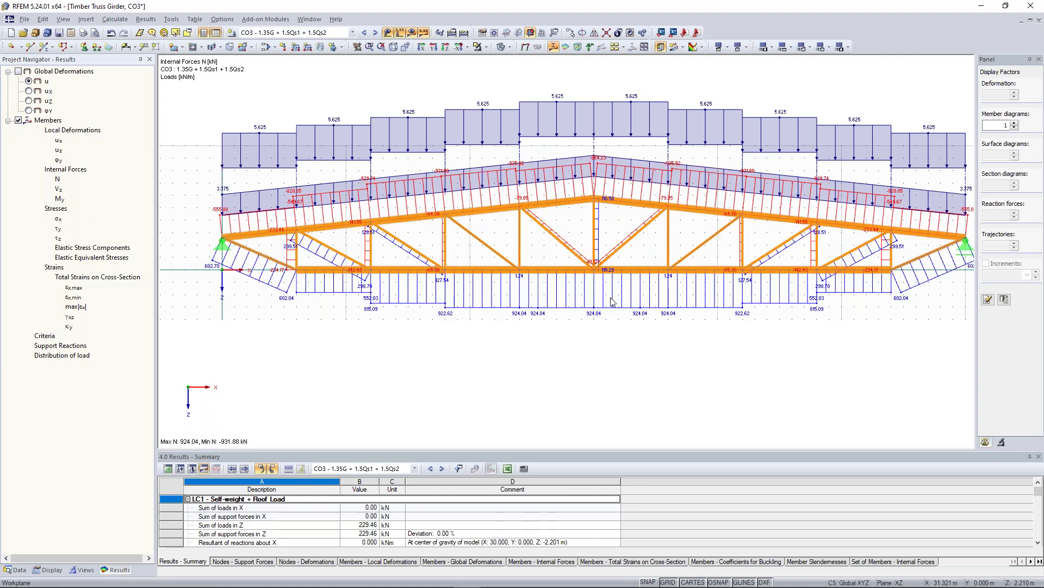
pyautogui.scroll(2, 612, 301)
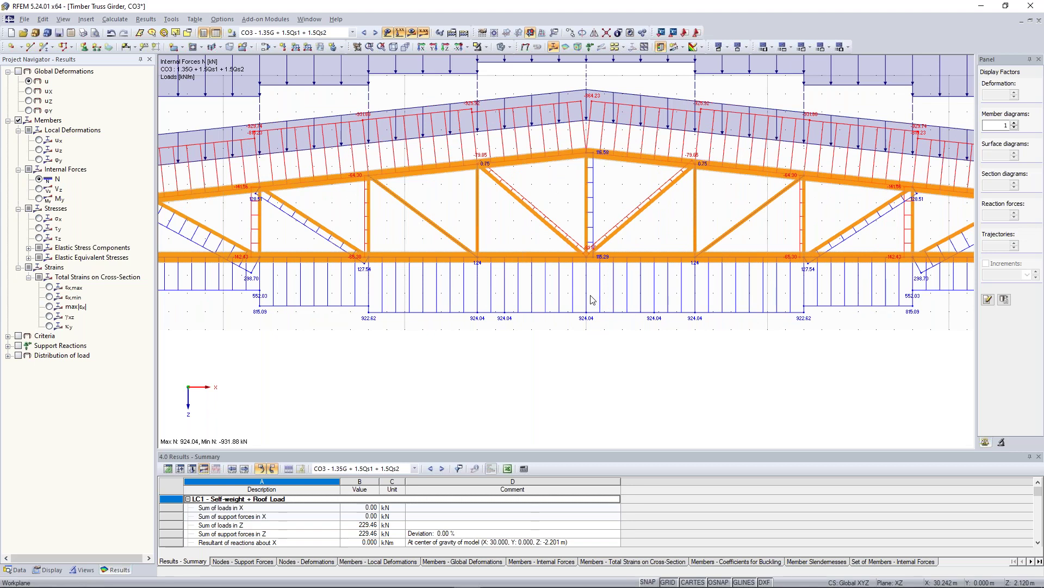
pyautogui.scroll(-1, 325, 218)
pyautogui.moveTo(246, 169); pyautogui.dragTo(373, 223, button='middle')
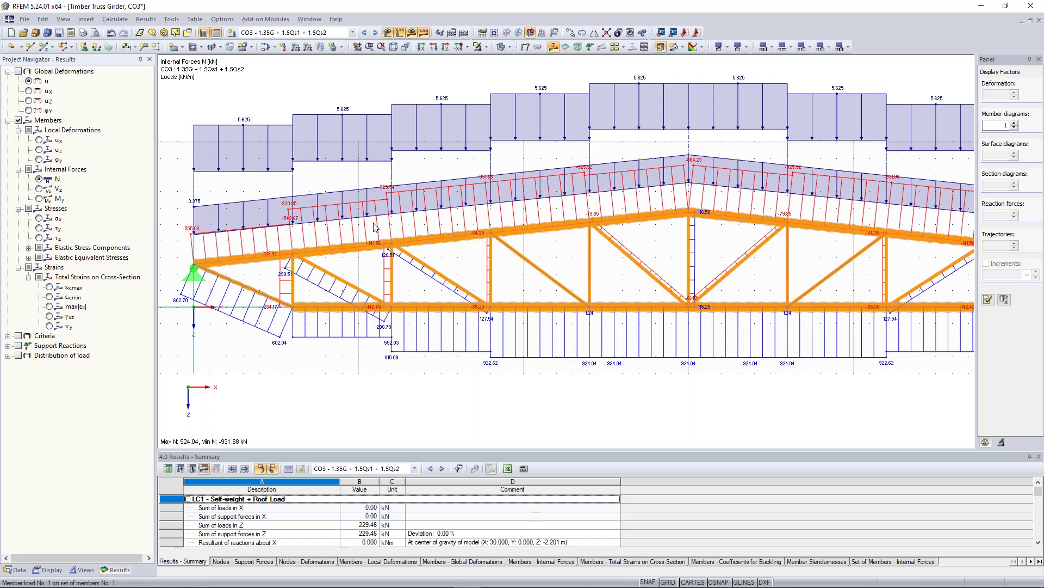
pyautogui.scroll(-3, 374, 228)
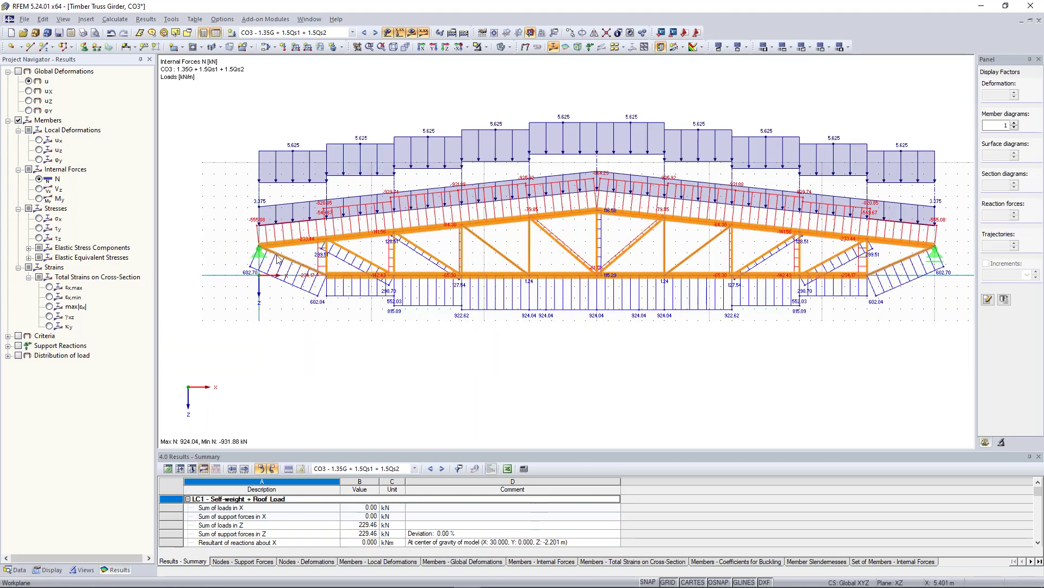
pyautogui.scroll(3, 299, 284)
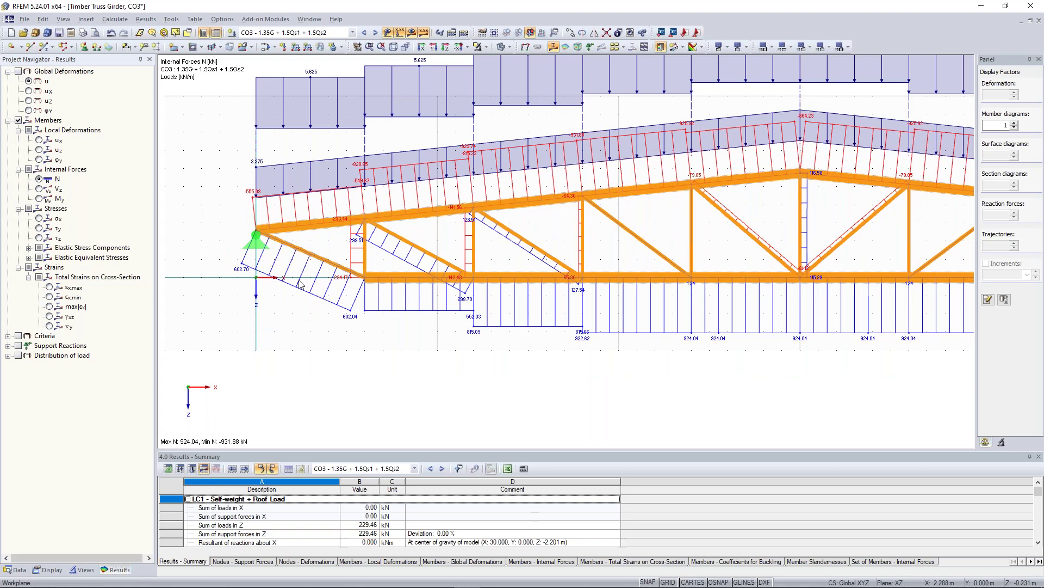
pyautogui.scroll(1, 298, 283)
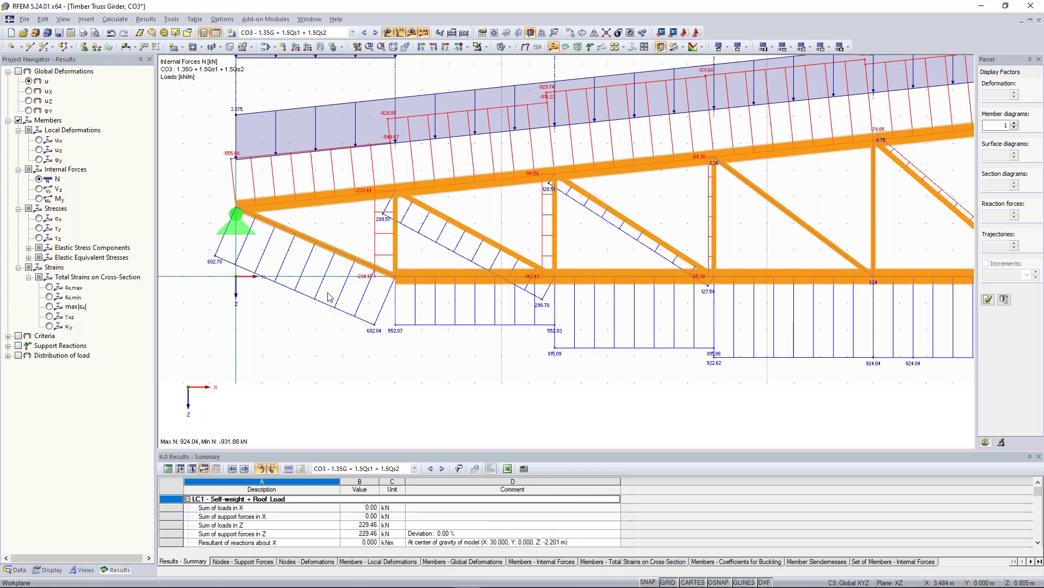
pyautogui.scroll(-4, 464, 317)
pyautogui.moveTo(680, 339); pyautogui.dragTo(552, 322, button='middle')
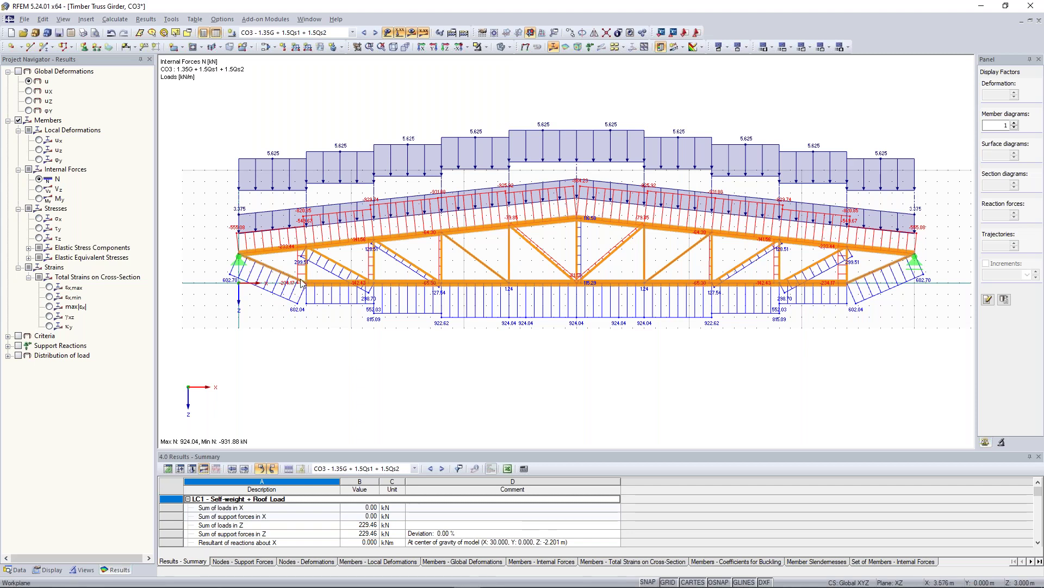
pyautogui.moveTo(448, 102); pyautogui.dragTo(440, 107, button='middle')
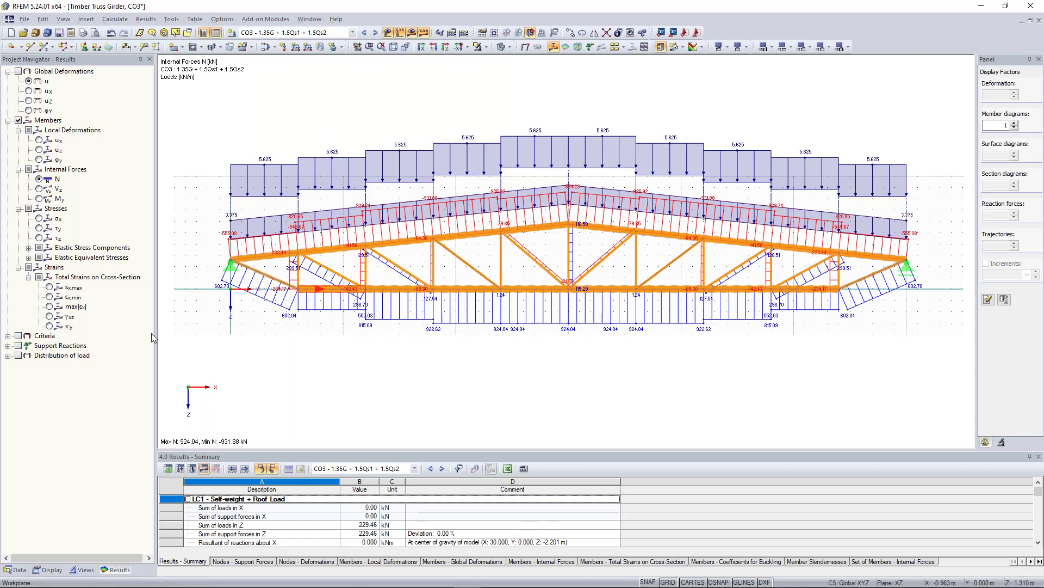
# Look through the project's add-on modules and start RF-TIMBER Pro from the favorites
pyautogui.click(18, 570)
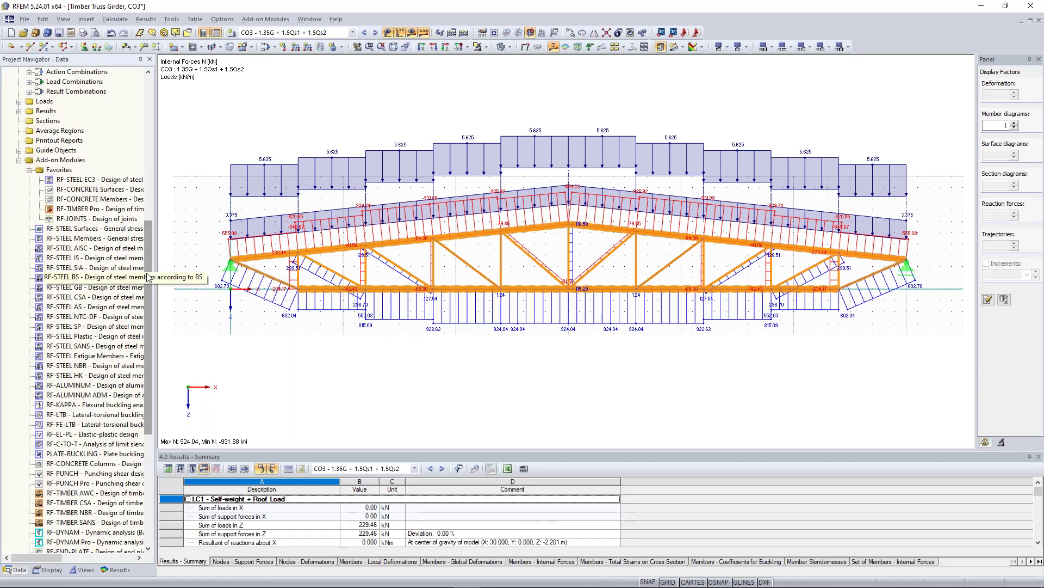
pyautogui.scroll(-1, 137, 283)
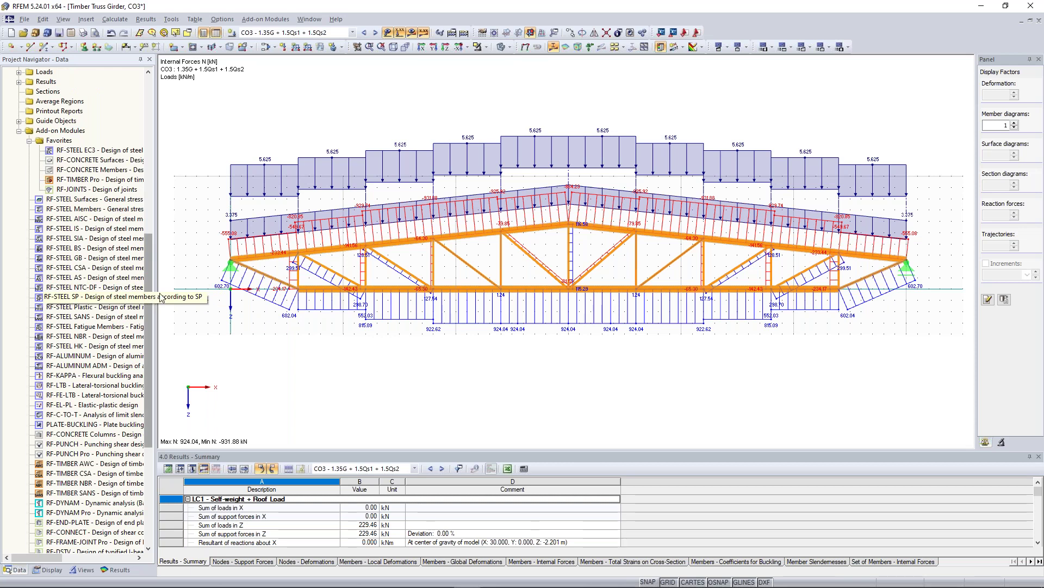
pyautogui.scroll(-1, 233, 359)
pyautogui.moveTo(233, 359); pyautogui.dragTo(249, 375, button='middle')
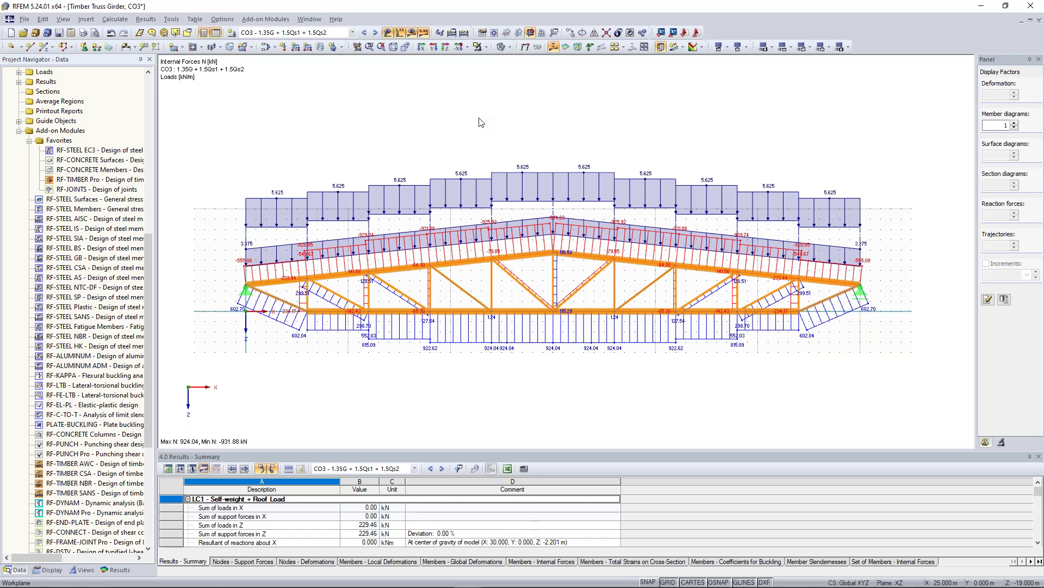
pyautogui.scroll(-1, 151, 266)
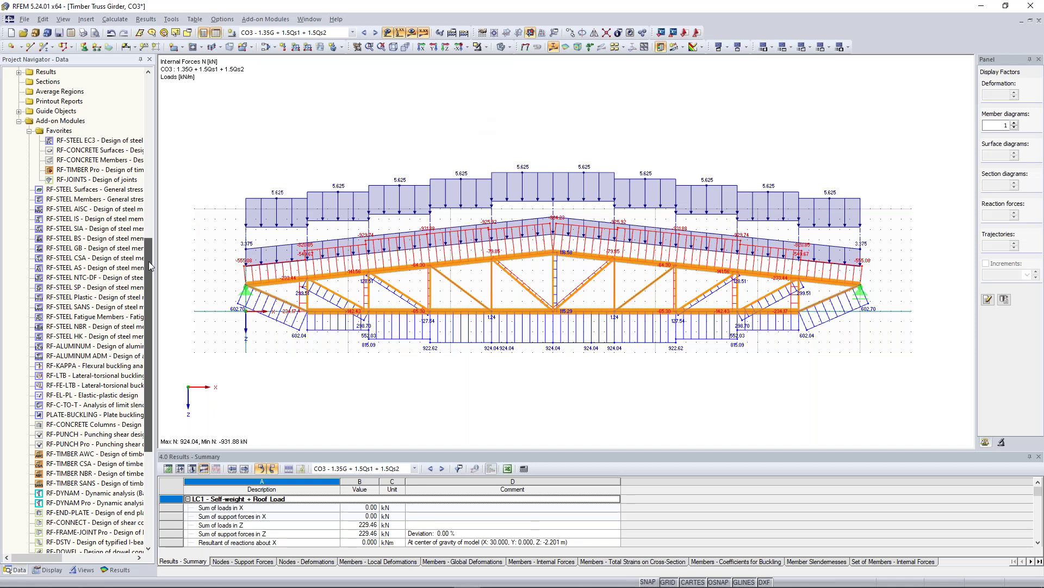
pyautogui.scroll(2, 149, 262)
pyautogui.rightClick(147, 256)
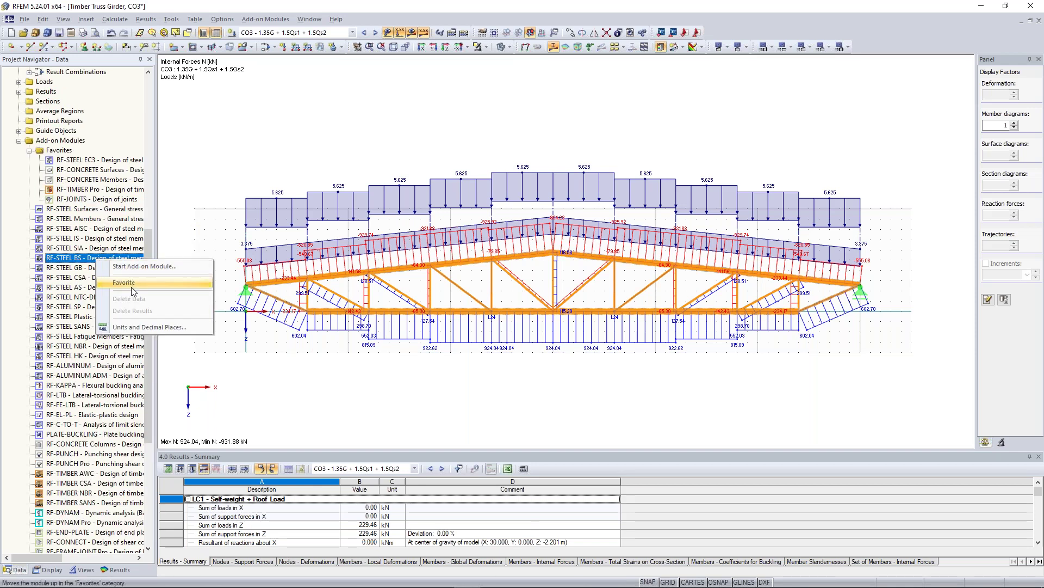
pyautogui.click(150, 237)
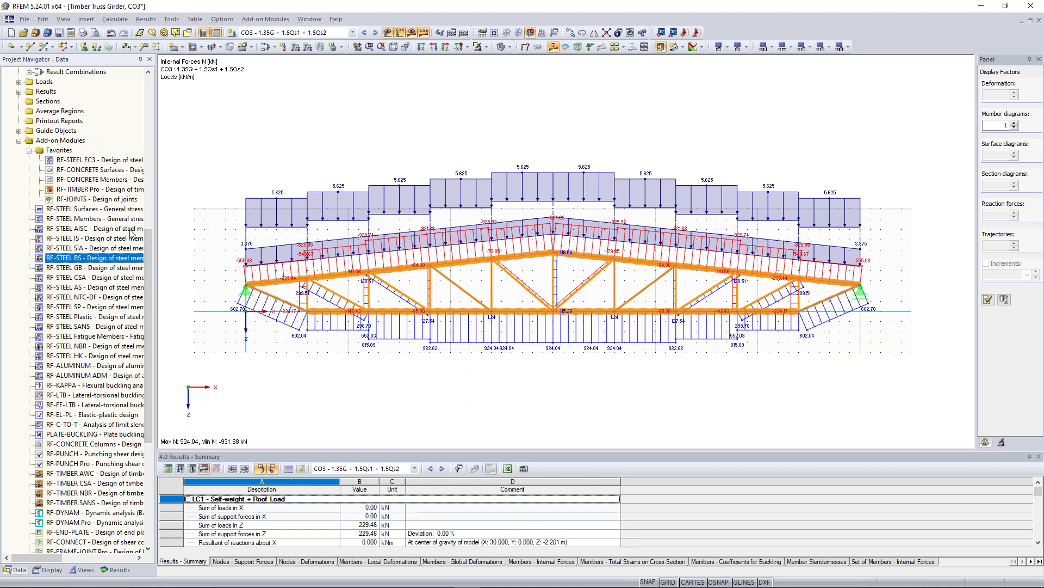
pyautogui.scroll(1, 145, 265)
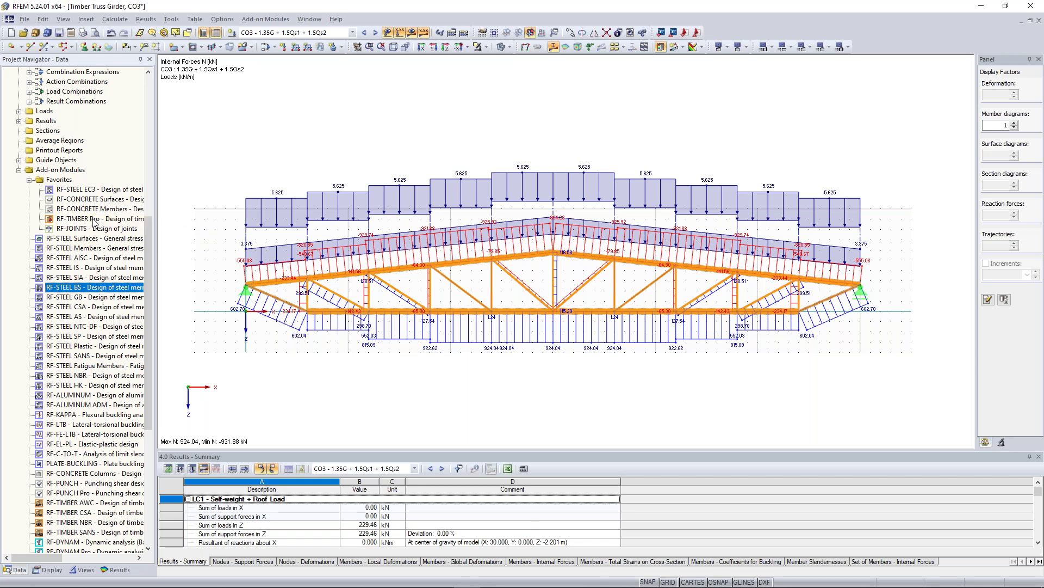
pyautogui.doubleClick(95, 223)
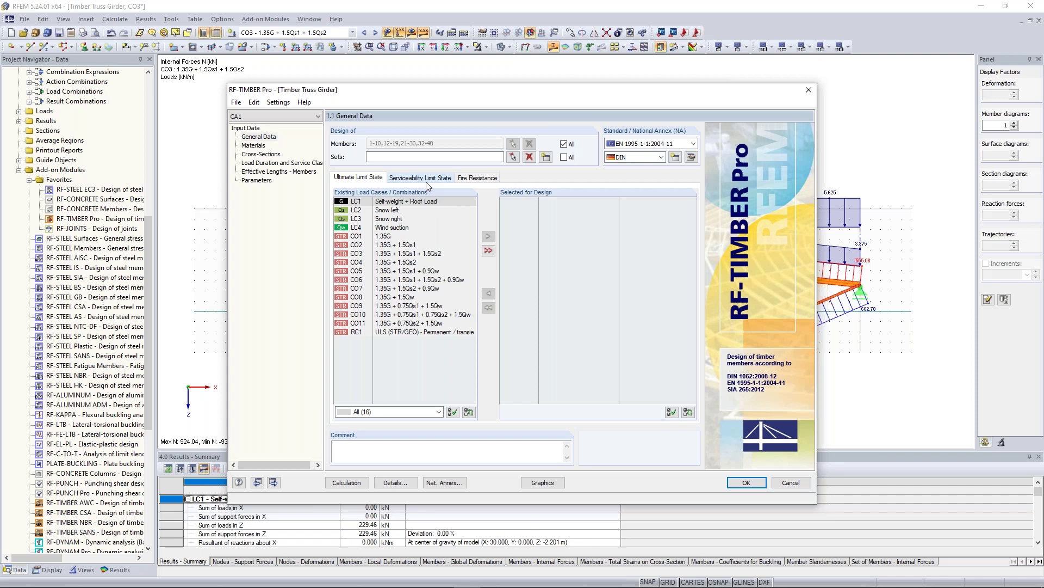
# Remove all single members from the design and choose sets of members 1 and 2 instead
pyautogui.moveTo(636, 89); pyautogui.dragTo(652, 372)
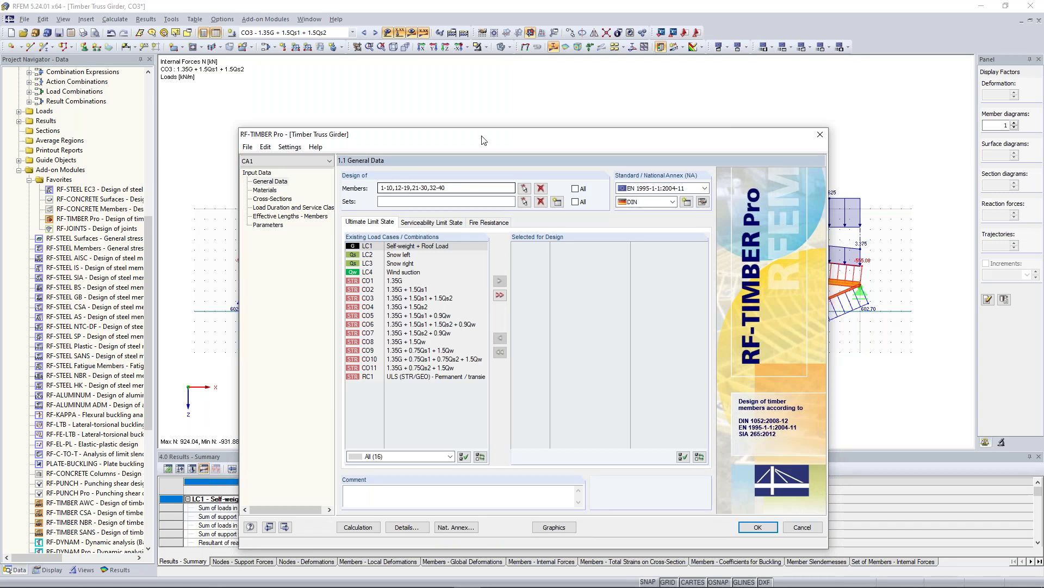
pyautogui.click(540, 170)
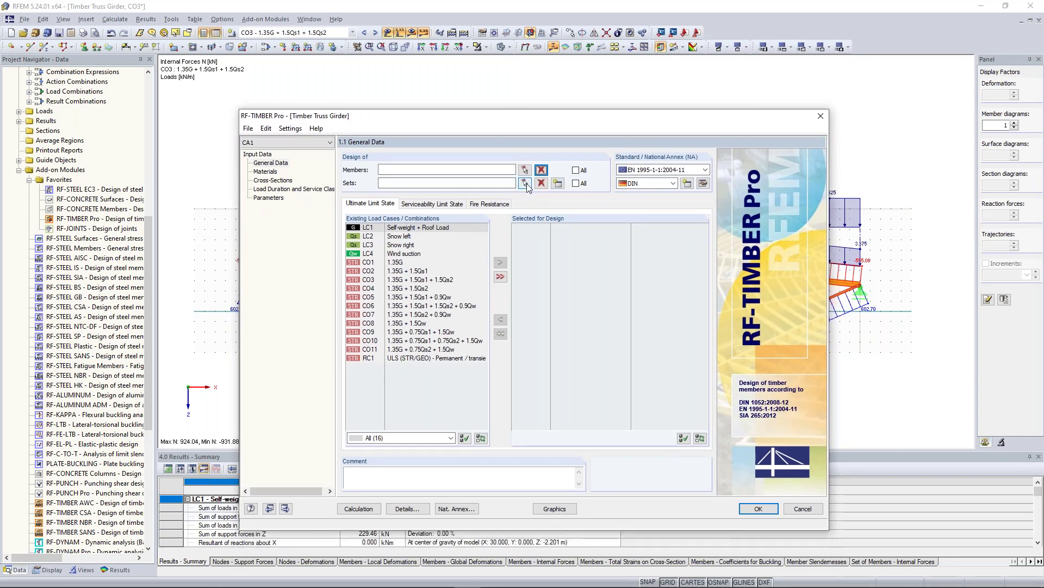
pyautogui.click(525, 183)
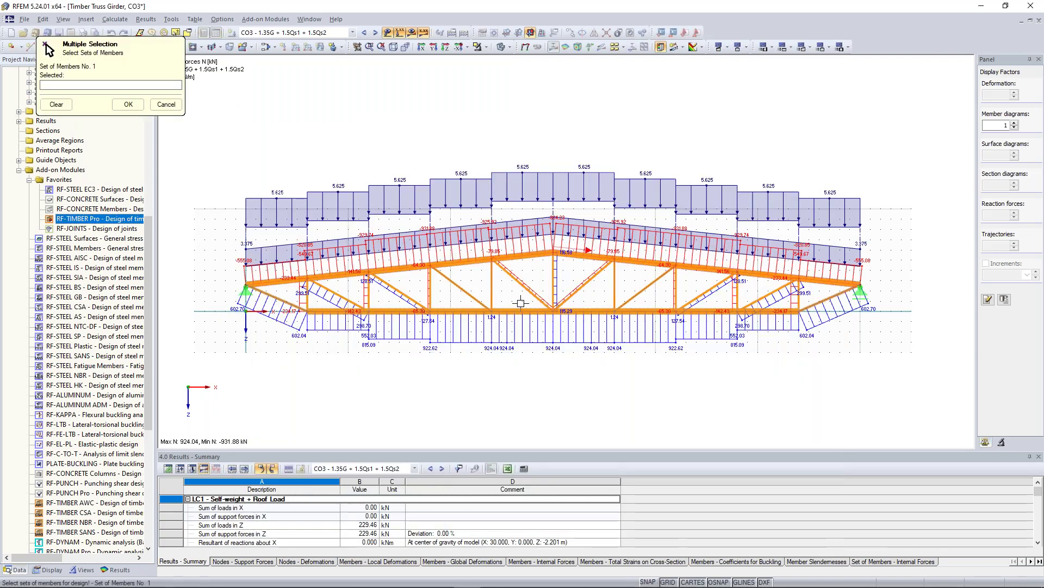
pyautogui.click(128, 103)
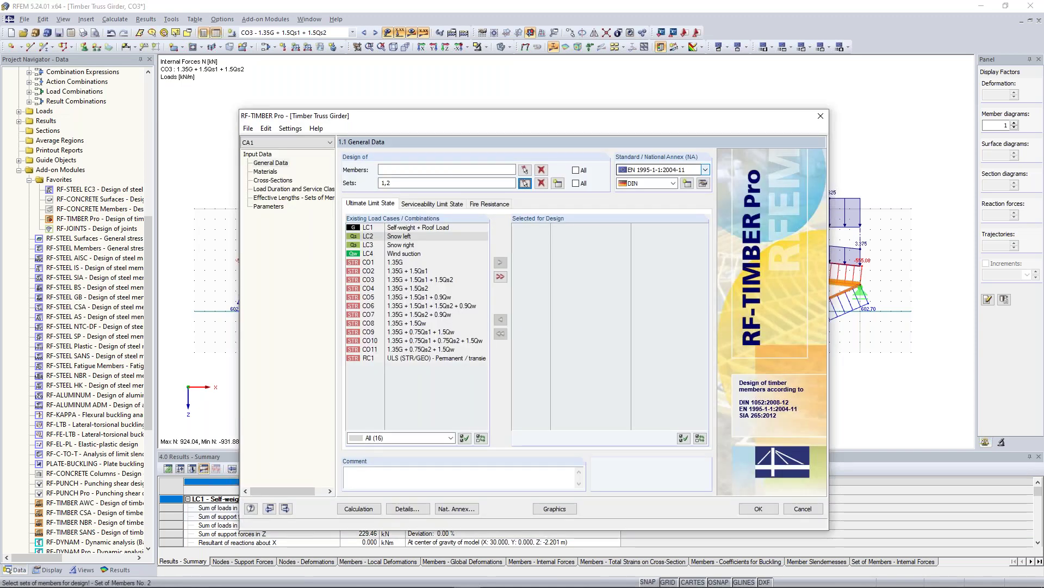
# Keep EN 1995-1-1:2004-11 as the design standard and set the national annex to CEN (European Union)
pyautogui.click(705, 170)
pyautogui.click(674, 184)
pyautogui.click(673, 183)
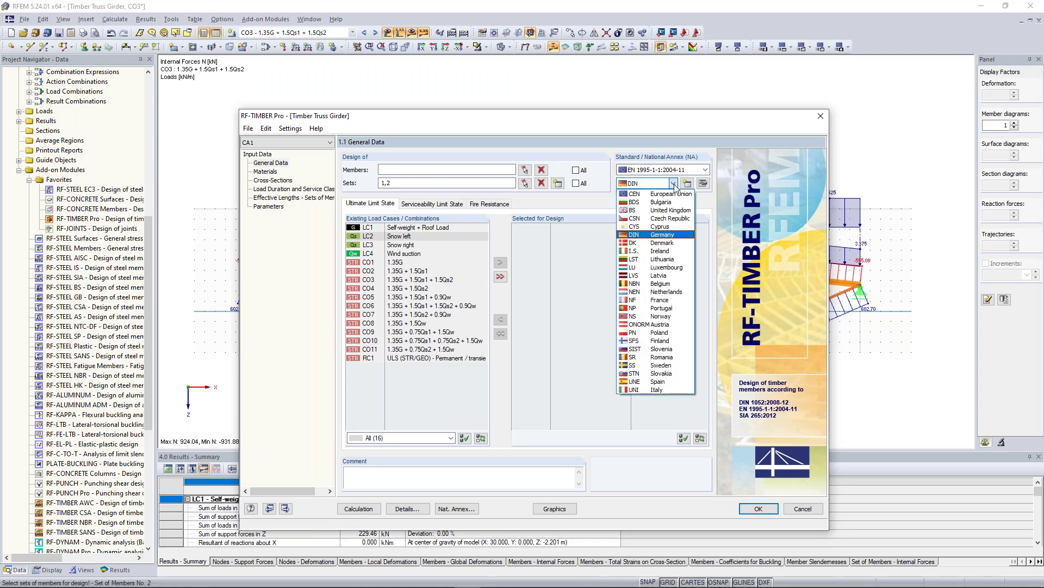
pyautogui.click(671, 194)
pyautogui.click(674, 184)
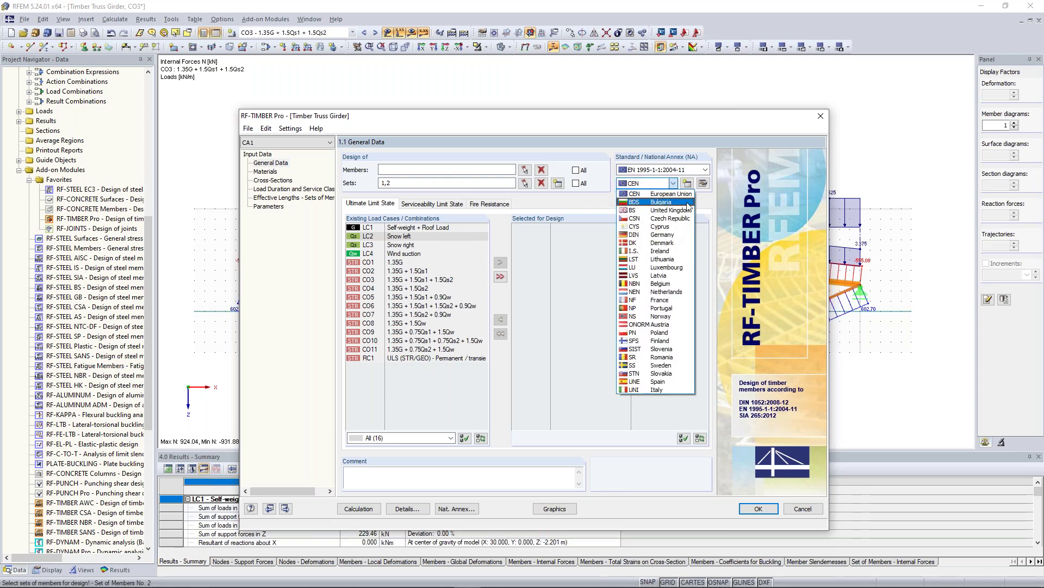
pyautogui.click(674, 186)
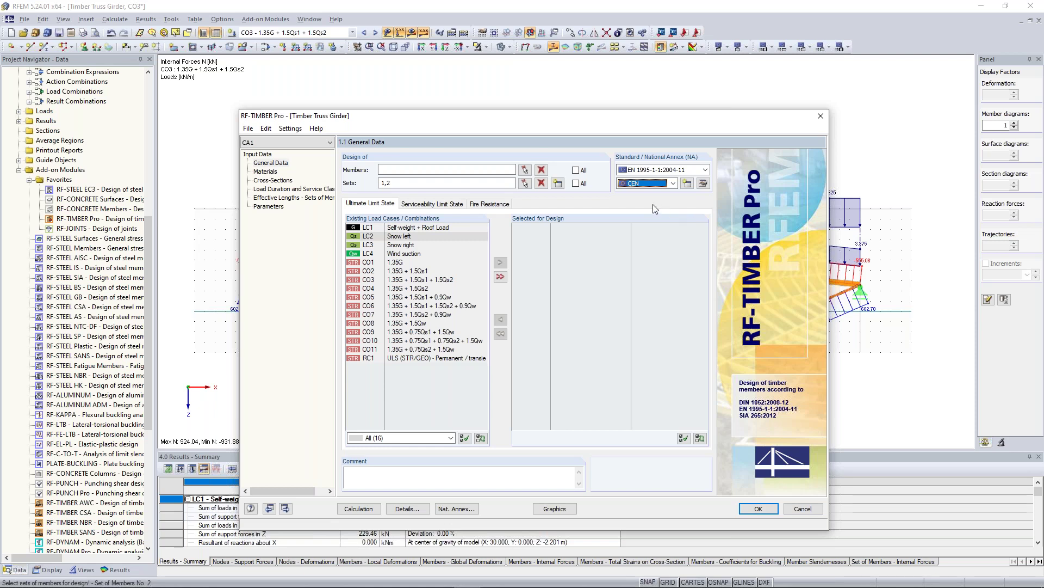
# Review the CEN national annex settings, including the partial and modification factors, shear factor and deformation limits, and accept them
pyautogui.click(702, 187)
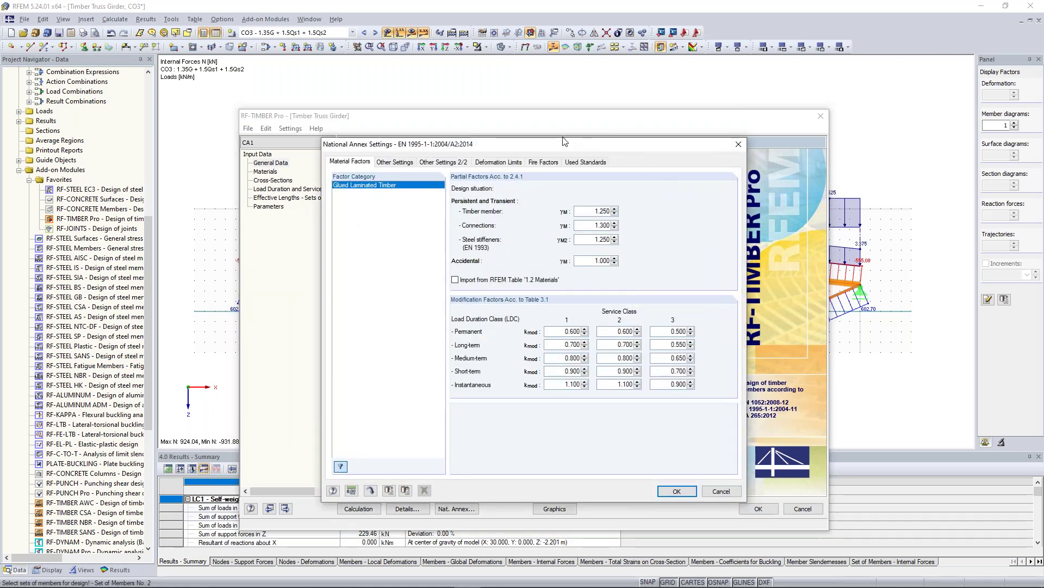
pyautogui.moveTo(560, 145); pyautogui.dragTo(528, 115)
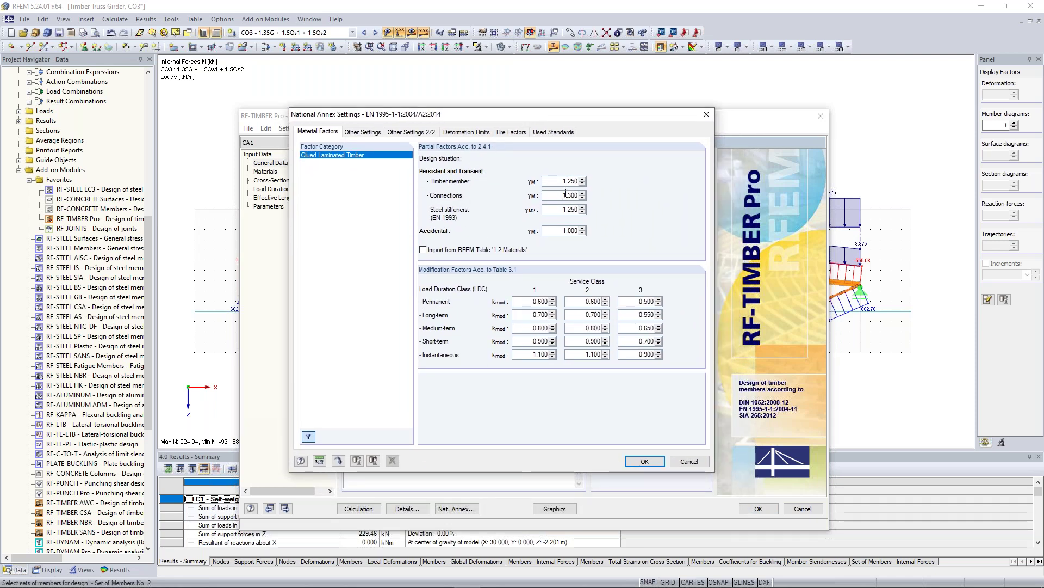
pyautogui.doubleClick(568, 210)
pyautogui.moveTo(655, 115); pyautogui.dragTo(501, 100)
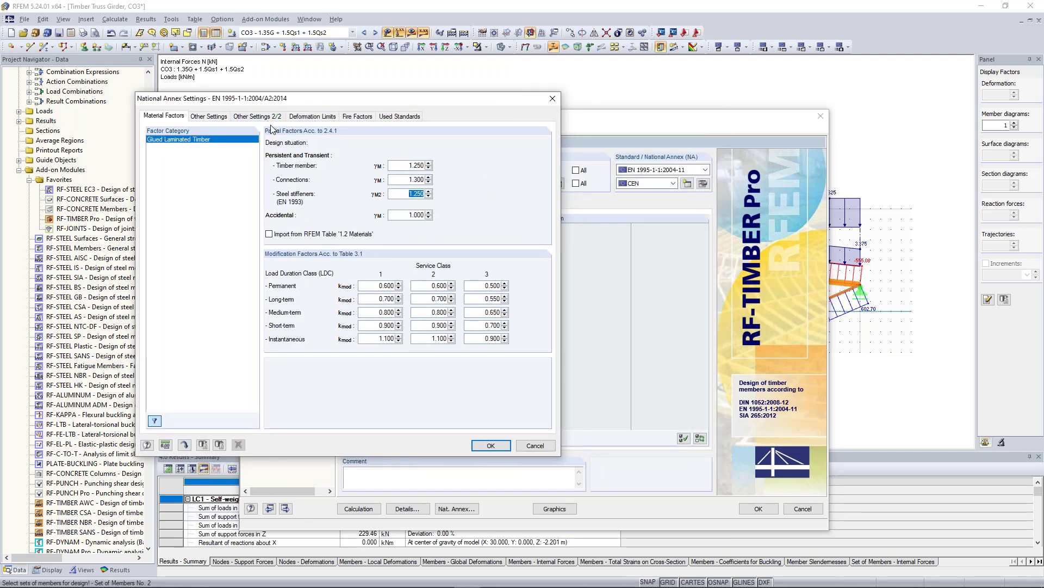
pyautogui.click(219, 117)
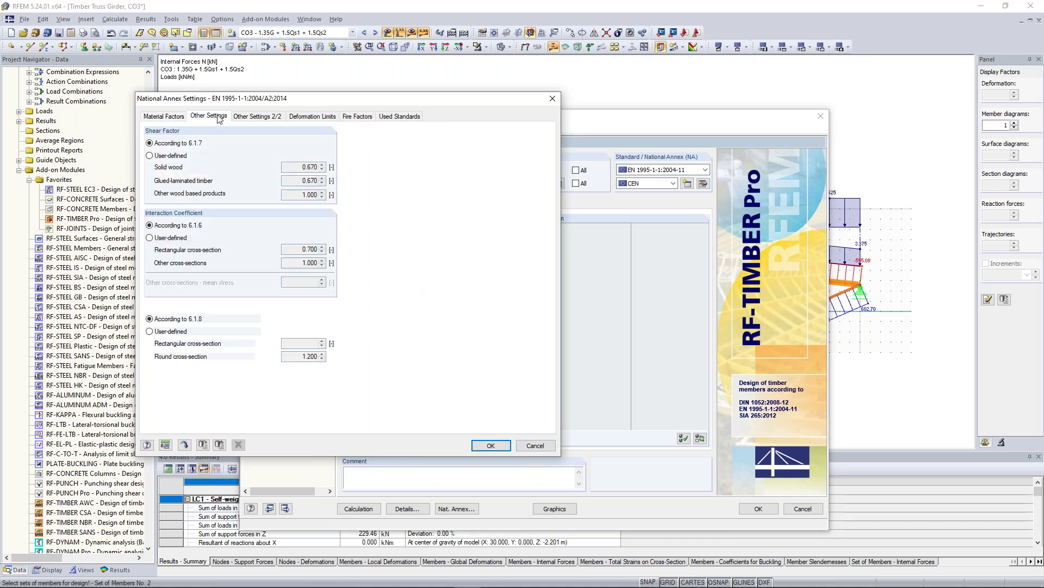
pyautogui.click(268, 119)
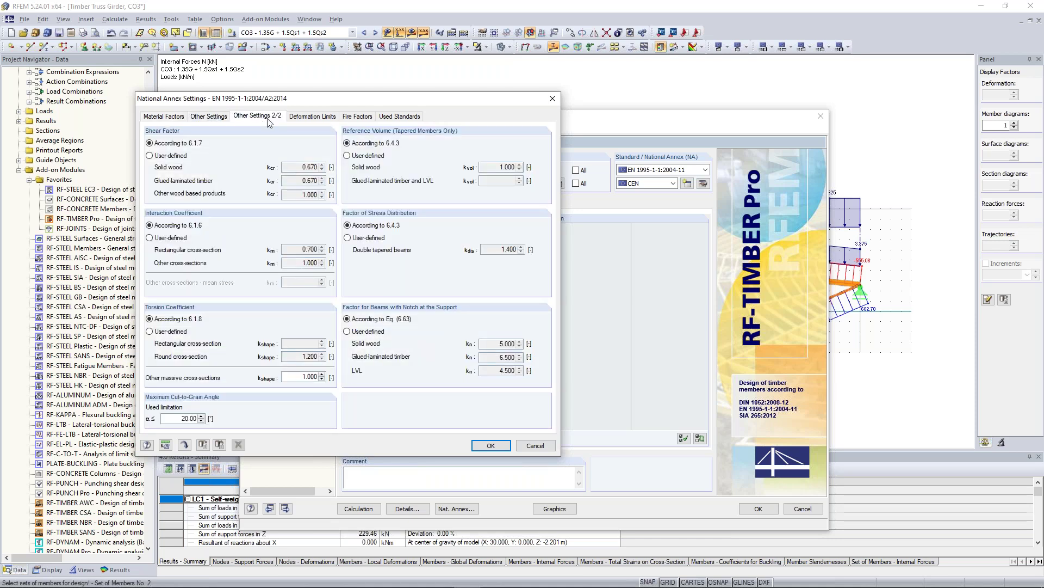
pyautogui.click(327, 120)
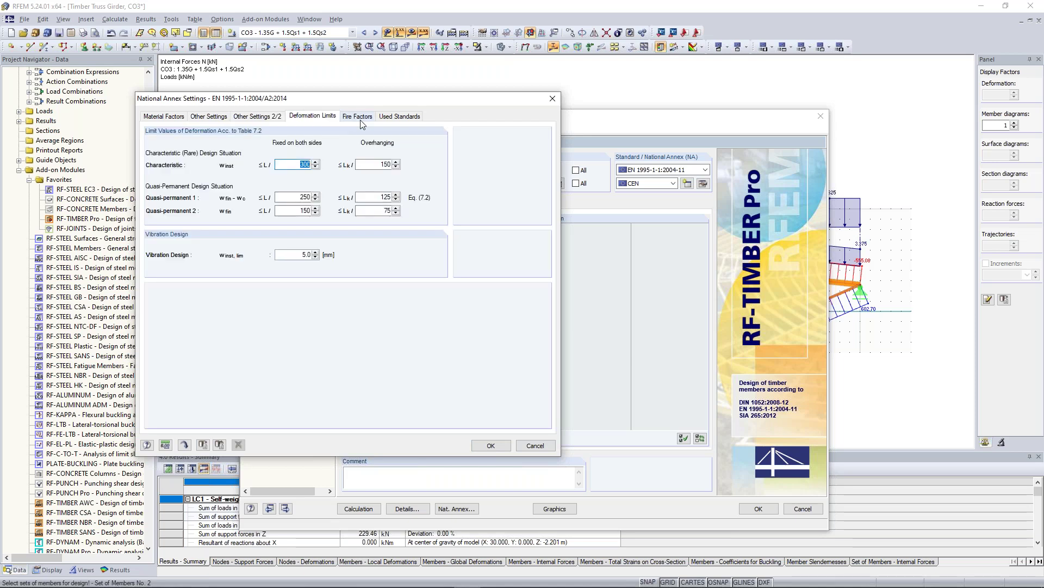
pyautogui.click(242, 117)
pyautogui.click(210, 117)
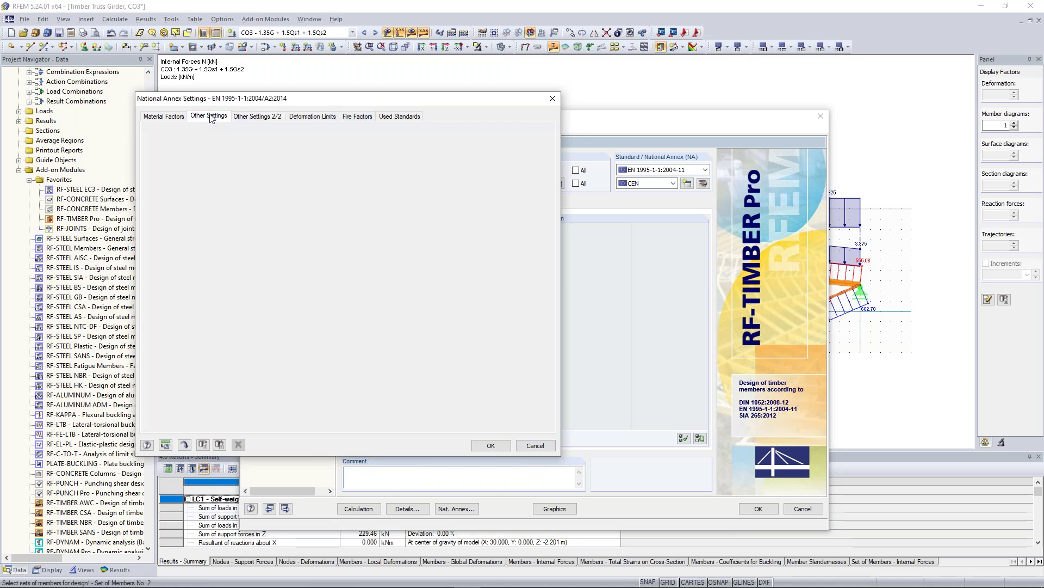
pyautogui.click(173, 118)
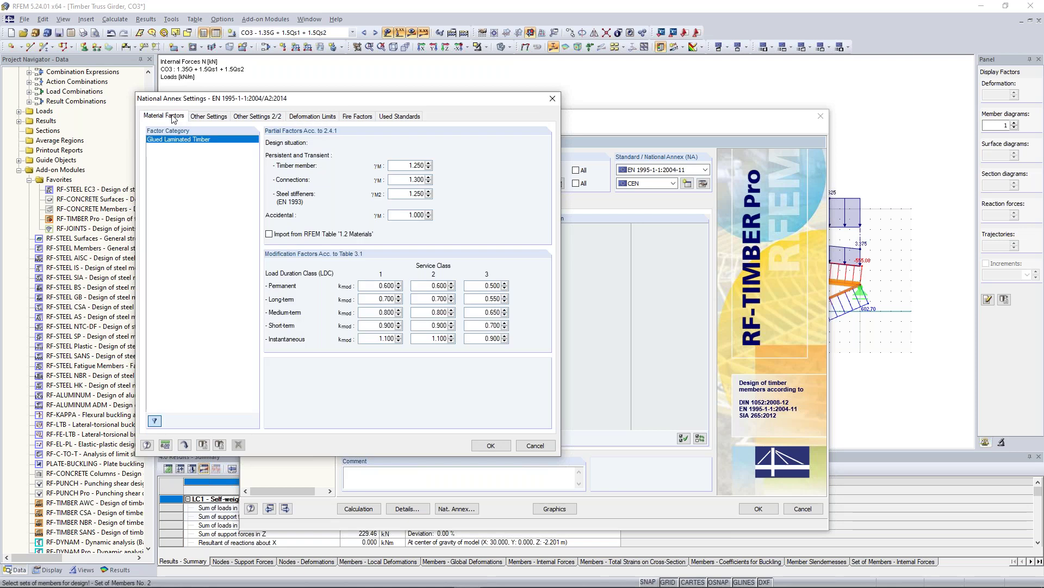
pyautogui.click(491, 446)
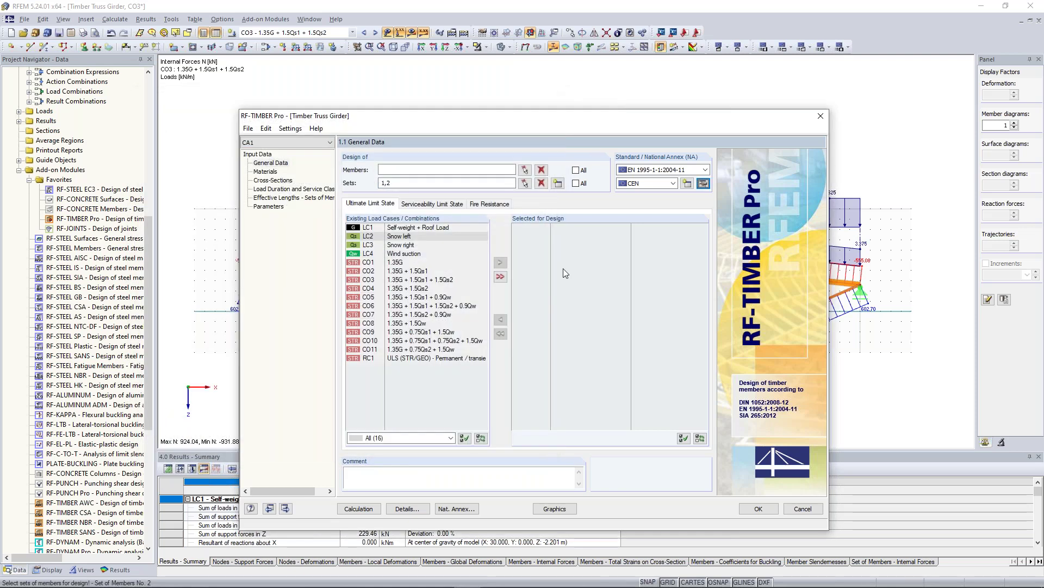
# Add load combinations CO1 to CO11 to the ultimate limit state design and check the serviceability limit state load list
pyautogui.moveTo(565, 112); pyautogui.dragTo(555, 70)
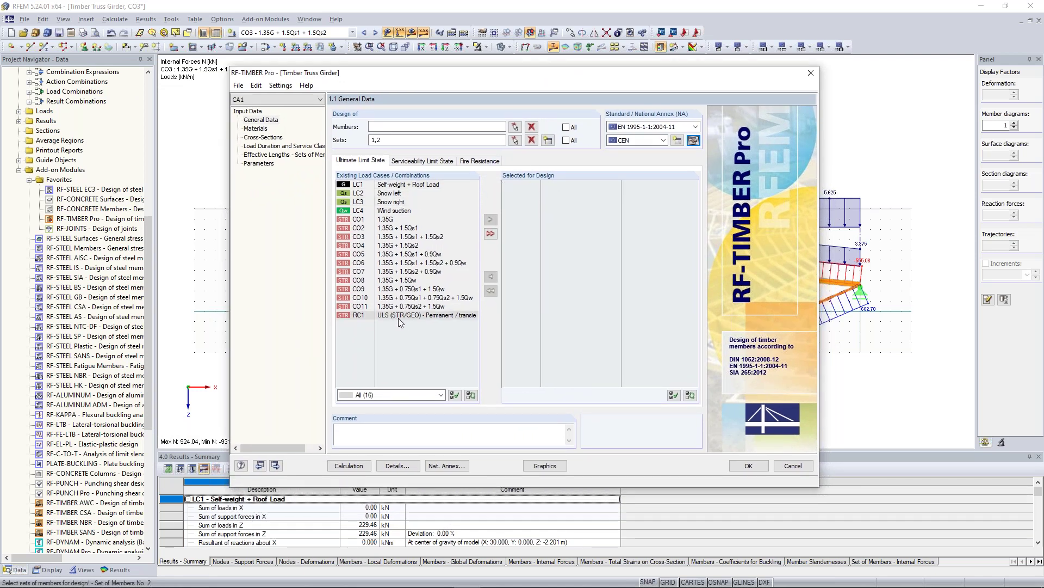
pyautogui.click(396, 220)
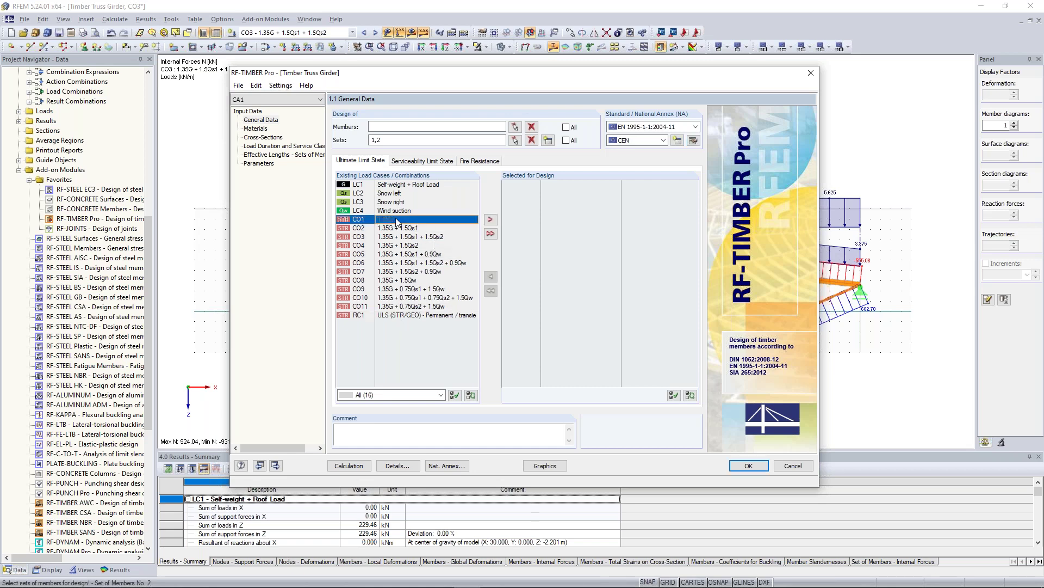
pyautogui.keyDown('shift'); pyautogui.click(411, 308); pyautogui.keyUp('shift')
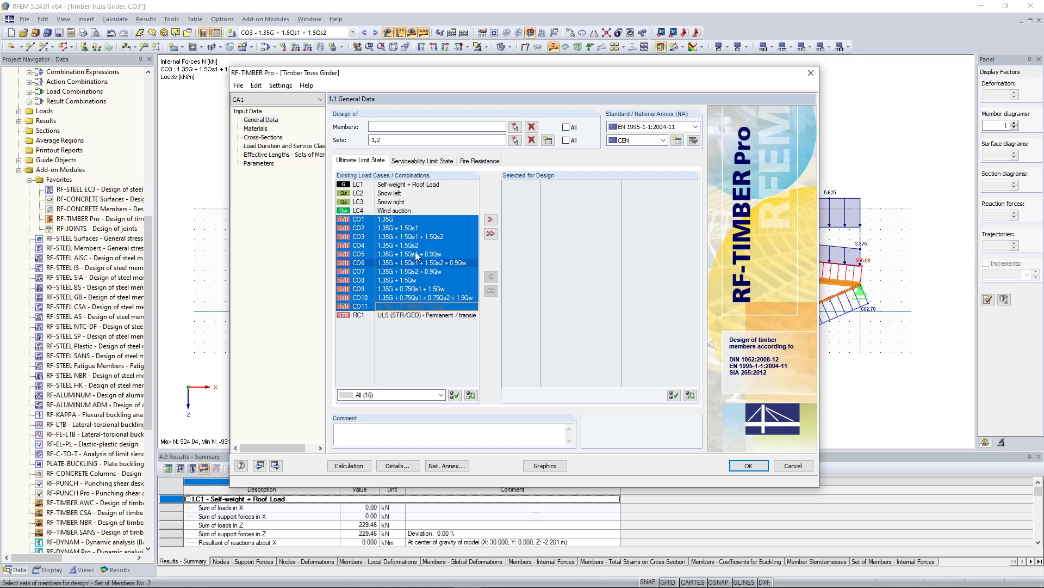
pyautogui.click(406, 220)
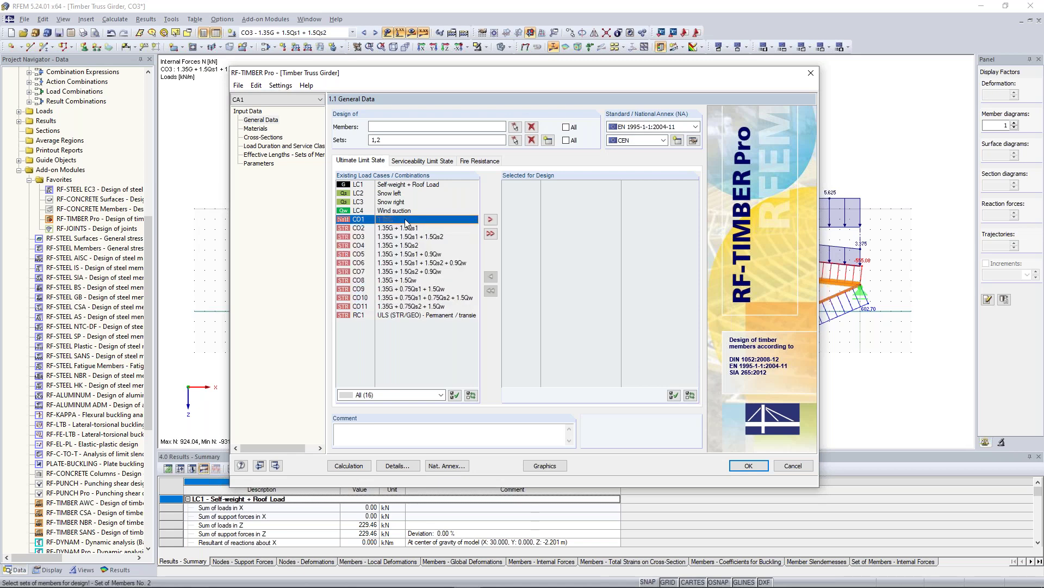
pyautogui.keyDown('shift'); pyautogui.click(413, 306); pyautogui.keyUp('shift')
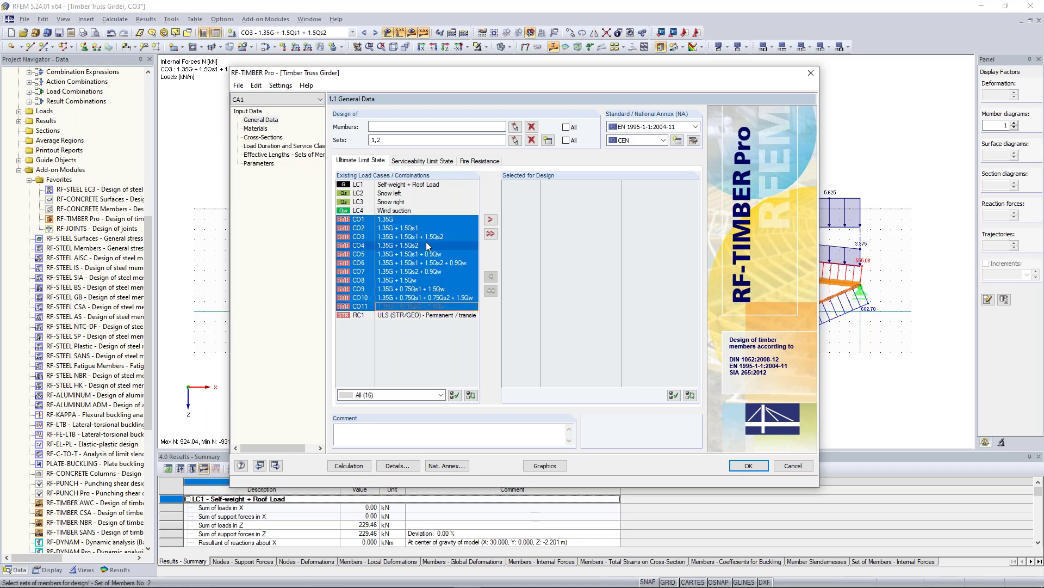
pyautogui.click(490, 219)
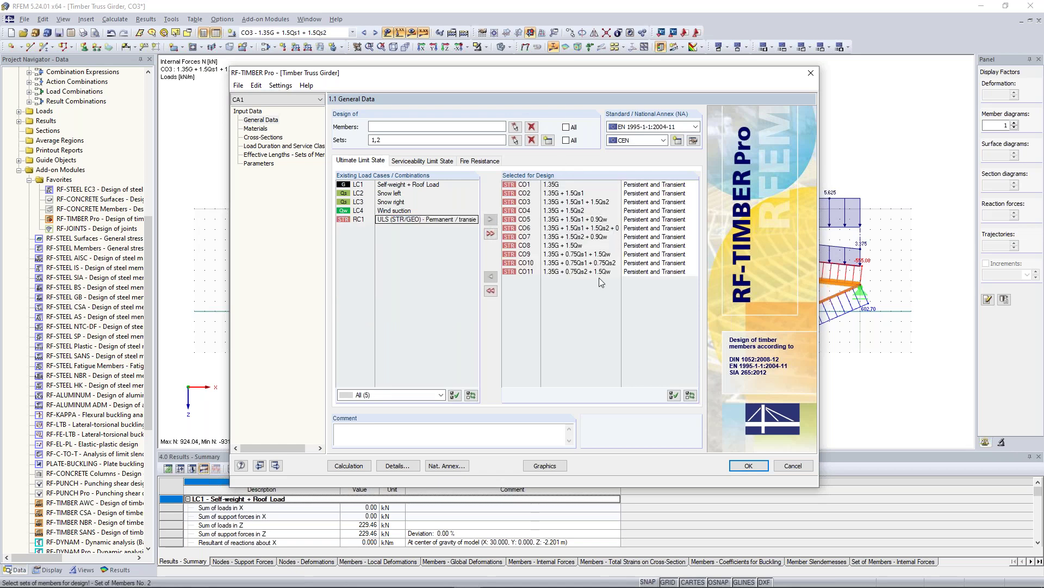
pyautogui.click(420, 162)
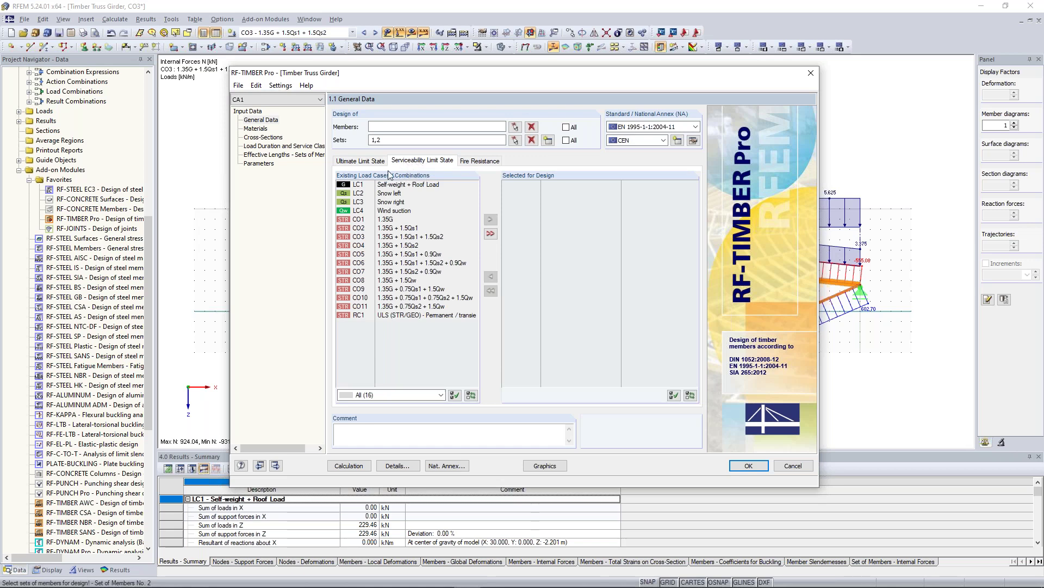
pyautogui.click(362, 161)
pyautogui.moveTo(478, 76); pyautogui.dragTo(476, 64)
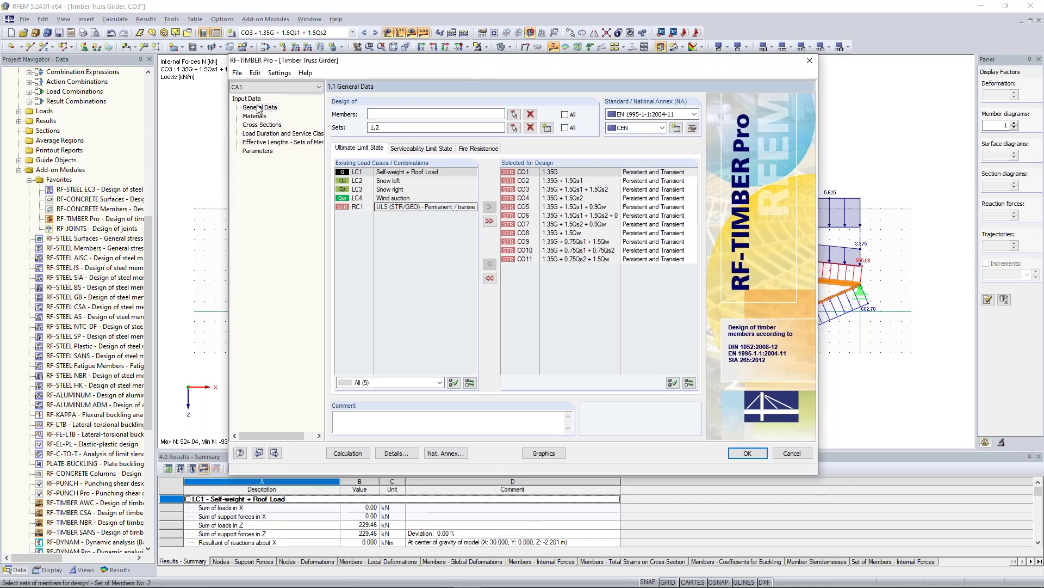
# Examine the material properties of the Glulam Timber GL28h used for the design
pyautogui.click(275, 453)
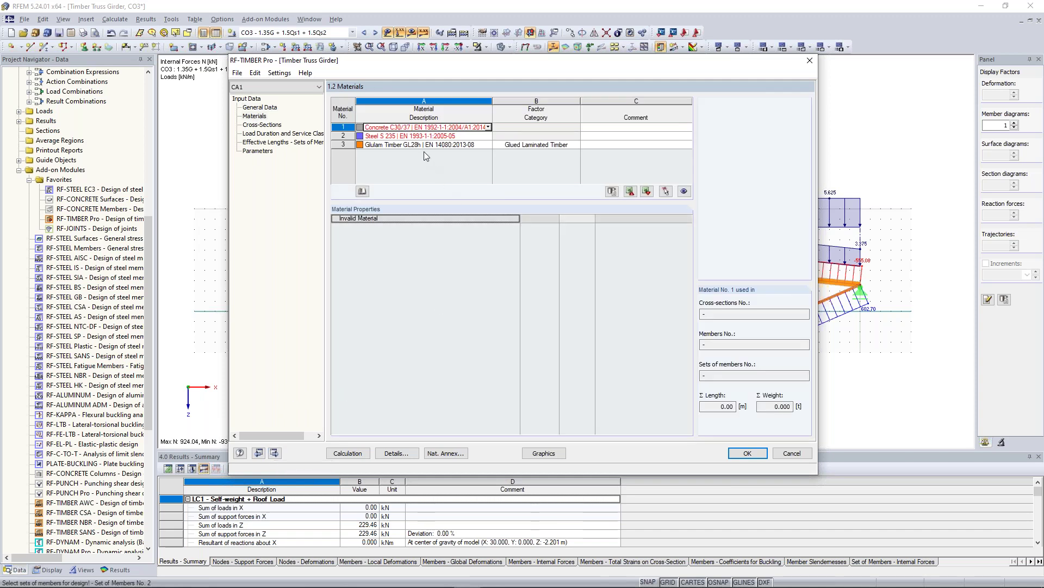
pyautogui.click(423, 145)
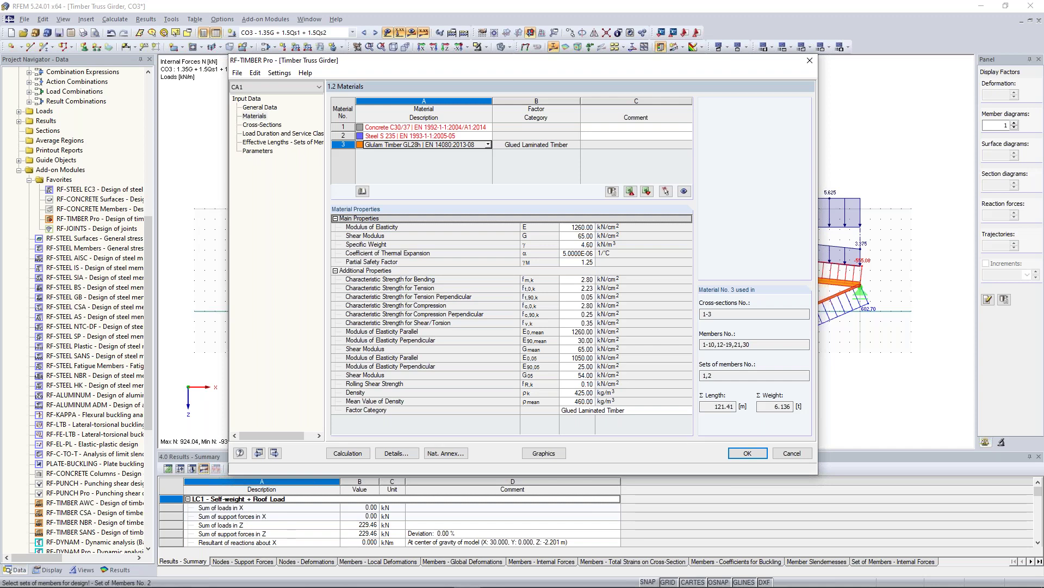
pyautogui.moveTo(556, 62); pyautogui.dragTo(554, 54)
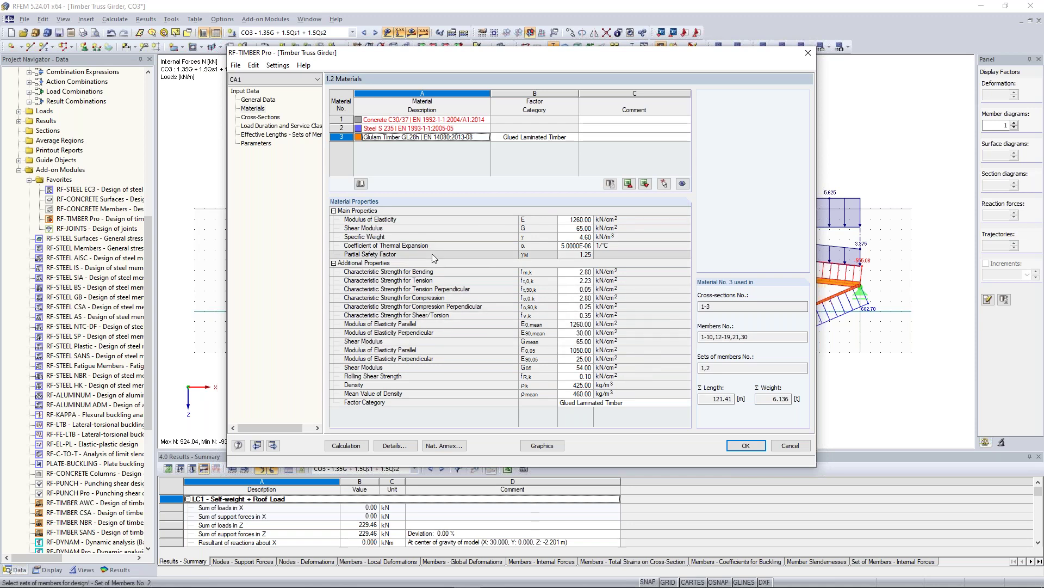
# Review the cross-sections for design, including the note on T-Rectangle 200/180, and compare them with the truss model
pyautogui.click(265, 117)
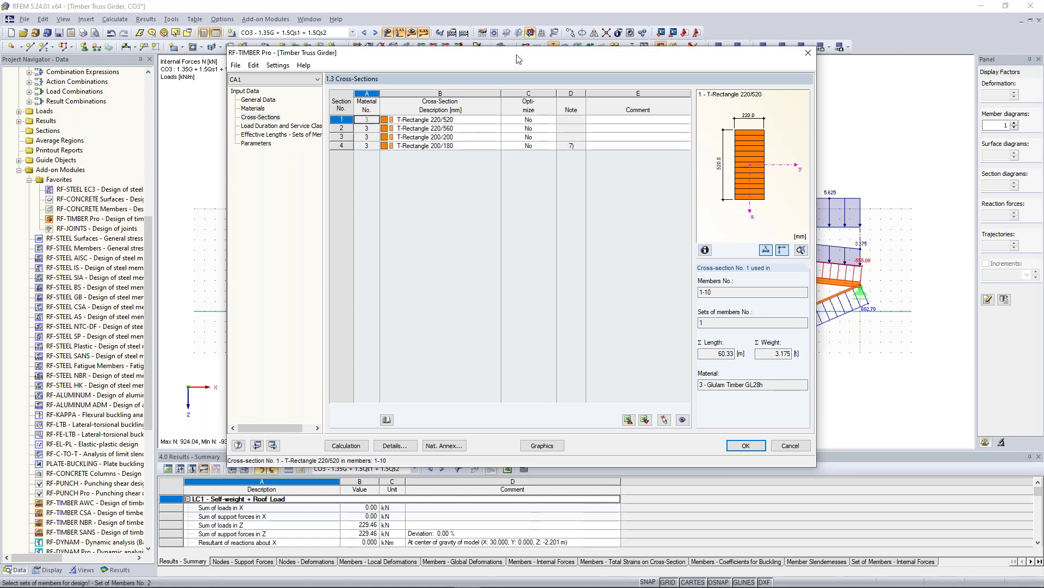
pyautogui.moveTo(516, 56); pyautogui.dragTo(513, 68)
pyautogui.moveTo(515, 64)
pyautogui.mouseDown()
pyautogui.moveTo(544, 110)
pyautogui.moveTo(502, 172)
pyautogui.moveTo(522, 79)
pyautogui.mouseUp()
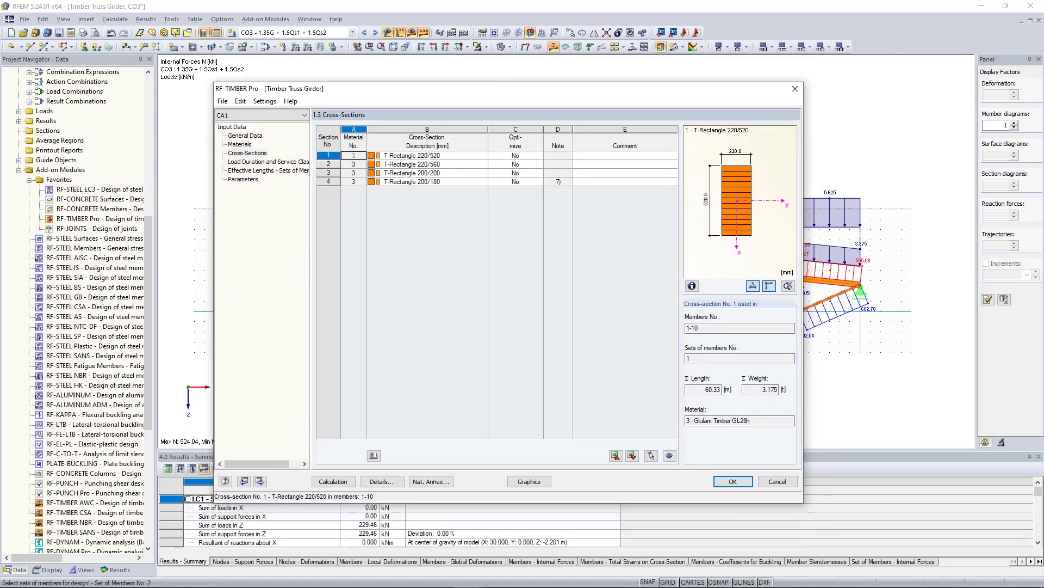
pyautogui.click(557, 172)
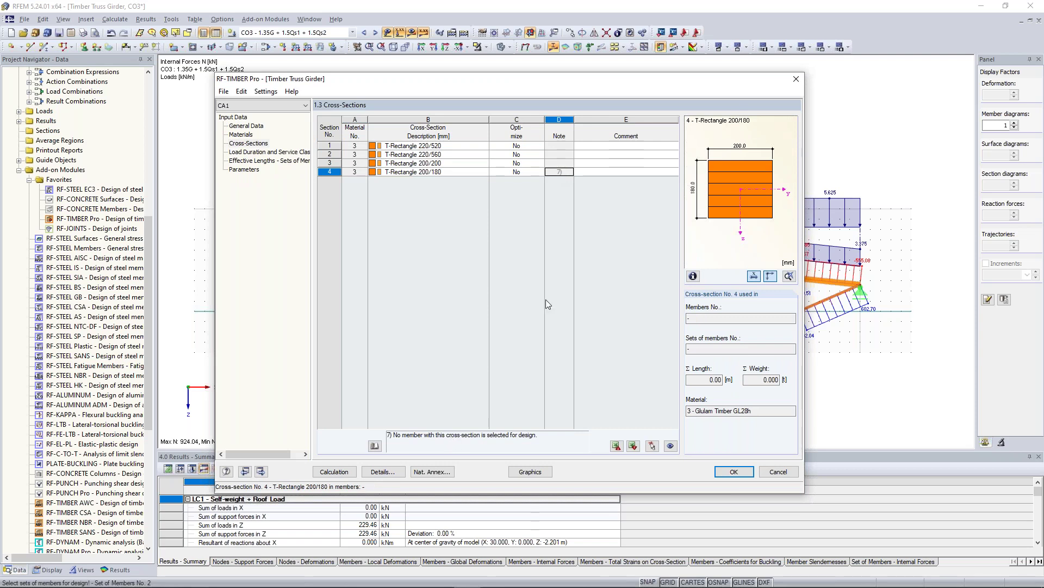
pyautogui.moveTo(546, 79); pyautogui.dragTo(523, 352)
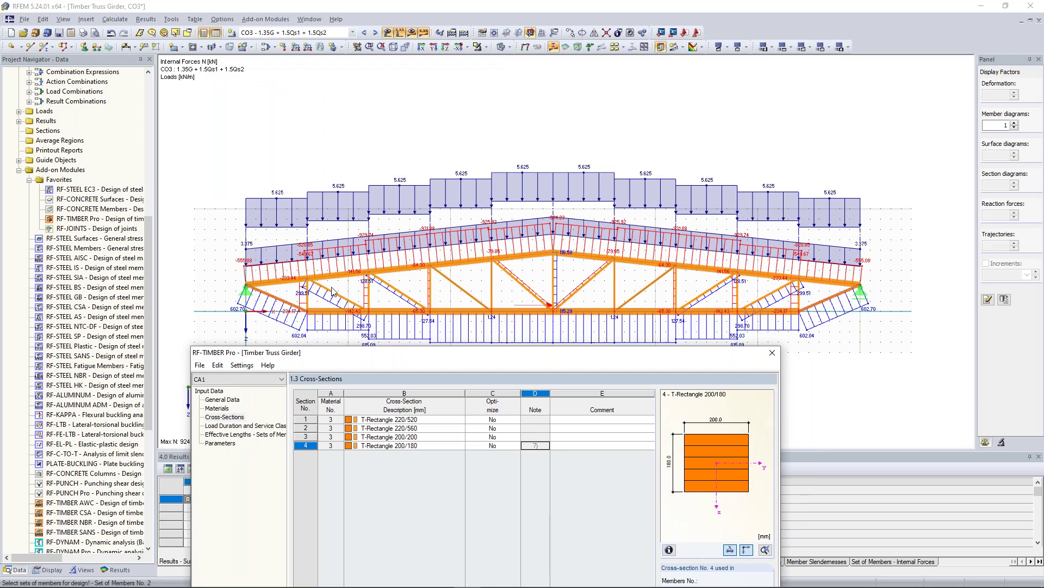
pyautogui.moveTo(415, 352); pyautogui.dragTo(430, 108)
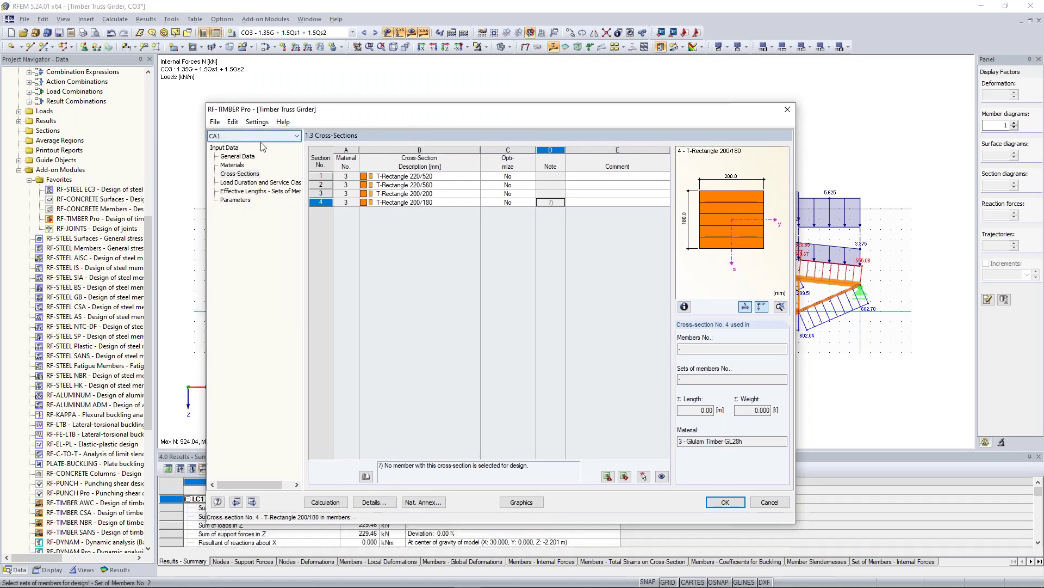
pyautogui.click(218, 125)
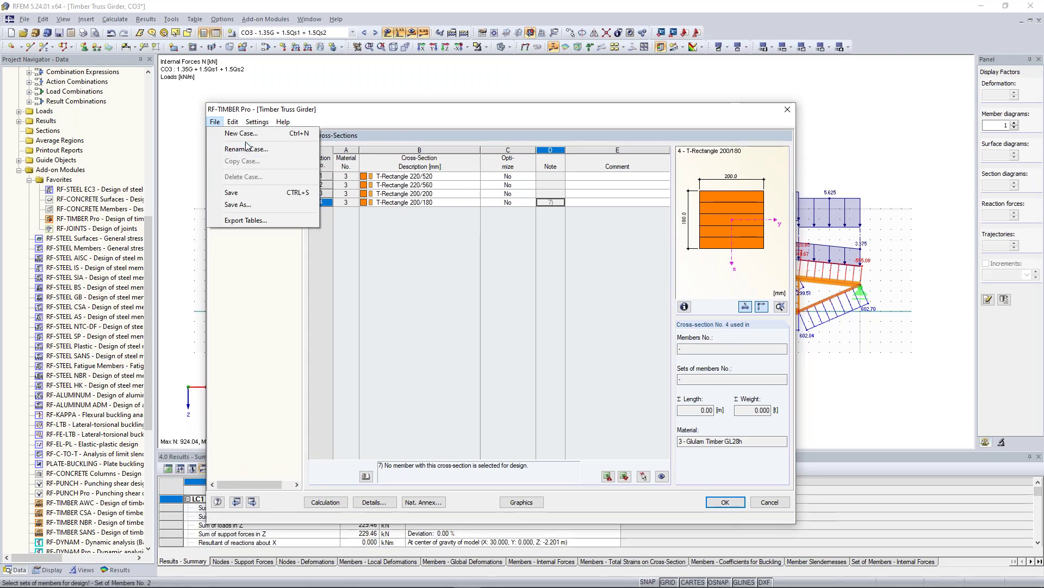
pyautogui.click(337, 271)
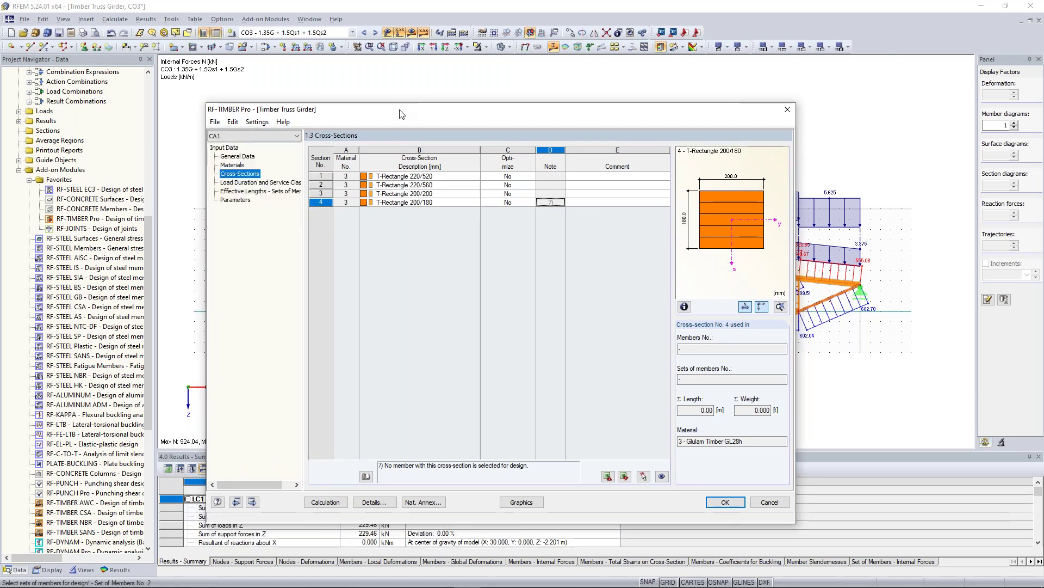
pyautogui.moveTo(400, 111); pyautogui.dragTo(404, 77)
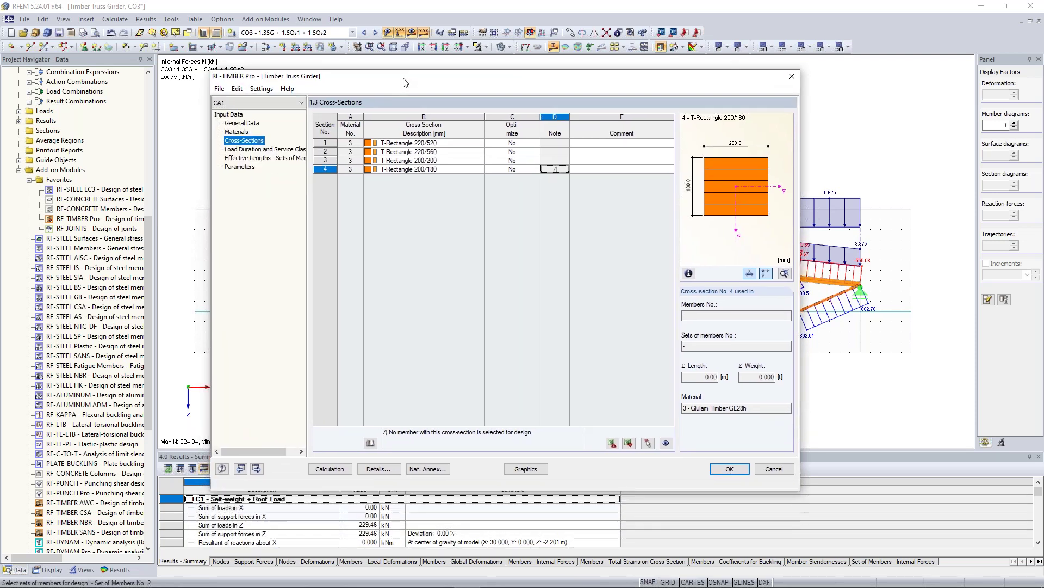
# Review the load duration classes and set service class 2 identically for all members and sets of members
pyautogui.click(257, 153)
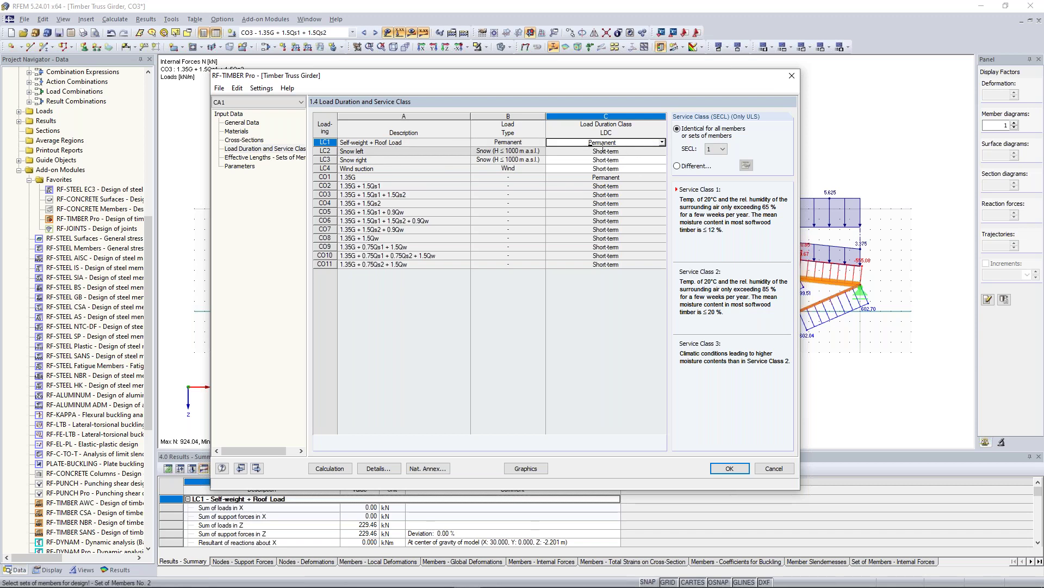
pyautogui.click(637, 150)
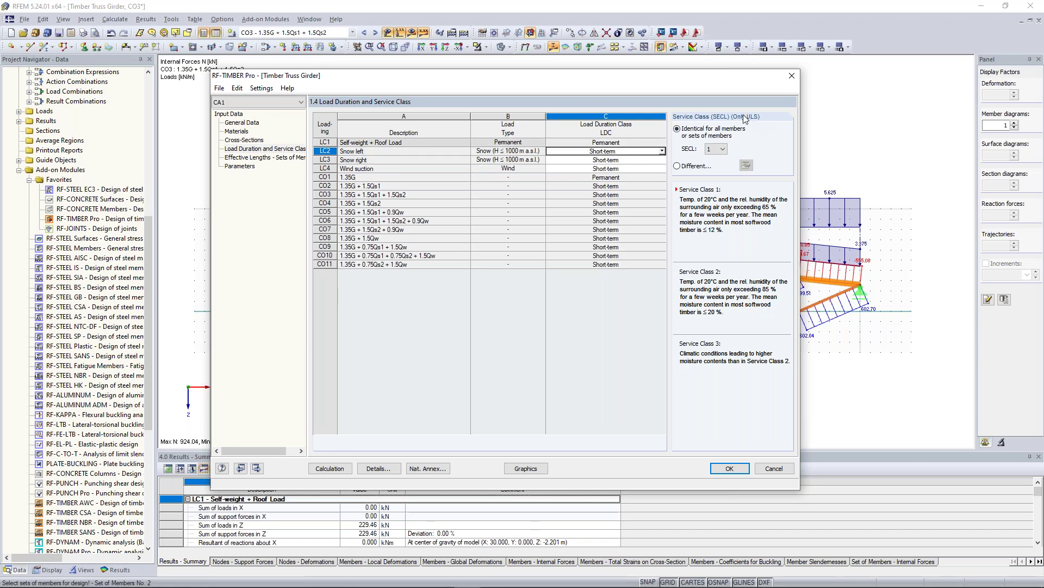
pyautogui.click(703, 131)
pyautogui.click(723, 147)
pyautogui.click(717, 166)
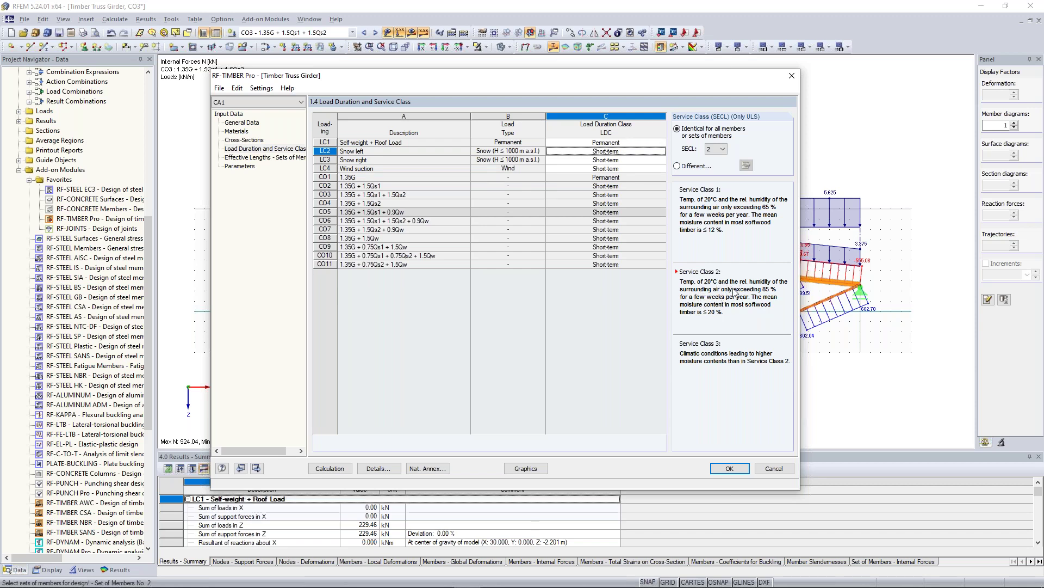
pyautogui.moveTo(693, 83); pyautogui.dragTo(690, 95)
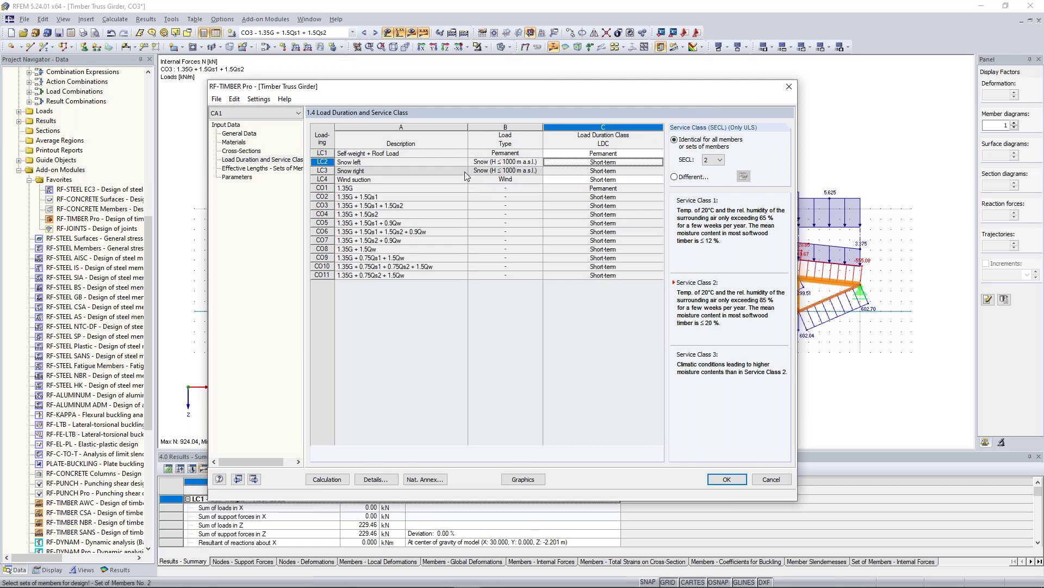
# Disable buckling and lateral-torsional buckling for set of members 1, the upper chord, in the effective lengths
pyautogui.click(263, 170)
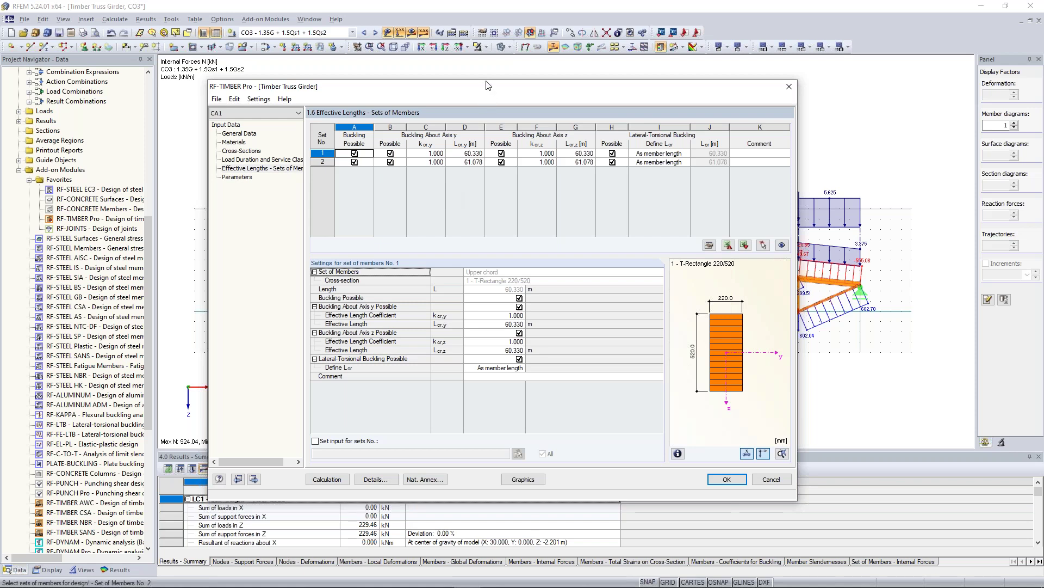
pyautogui.moveTo(485, 91); pyautogui.dragTo(407, 333)
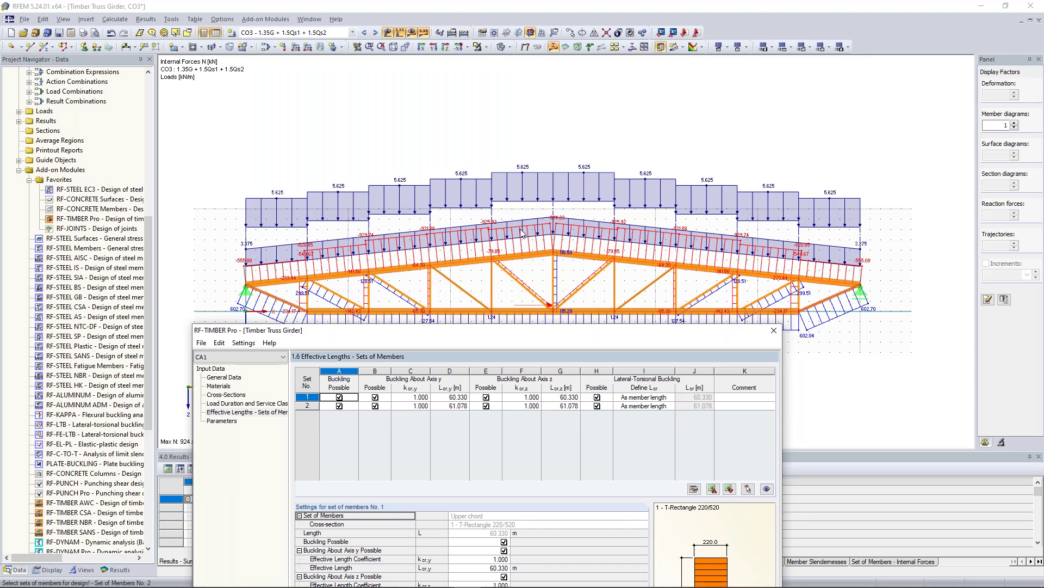
pyautogui.moveTo(509, 334); pyautogui.dragTo(462, 300)
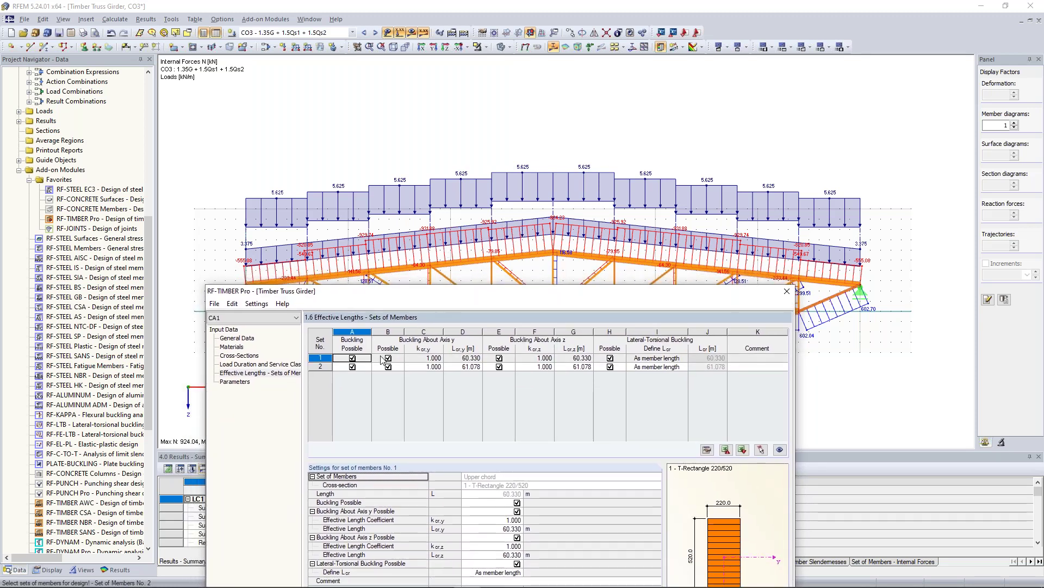
pyautogui.click(352, 359)
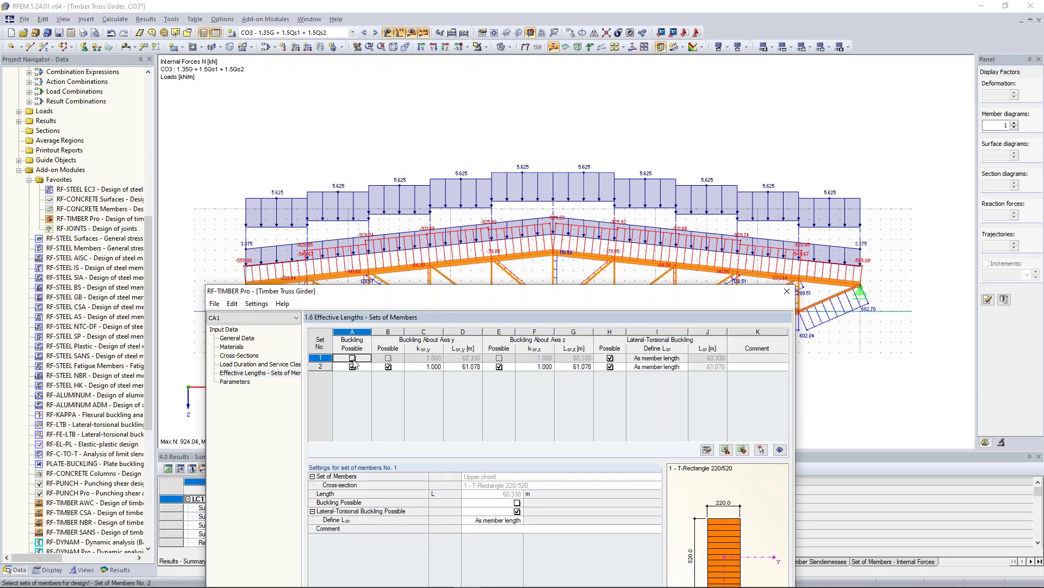
pyautogui.click(609, 358)
pyautogui.moveTo(601, 293); pyautogui.dragTo(609, 355)
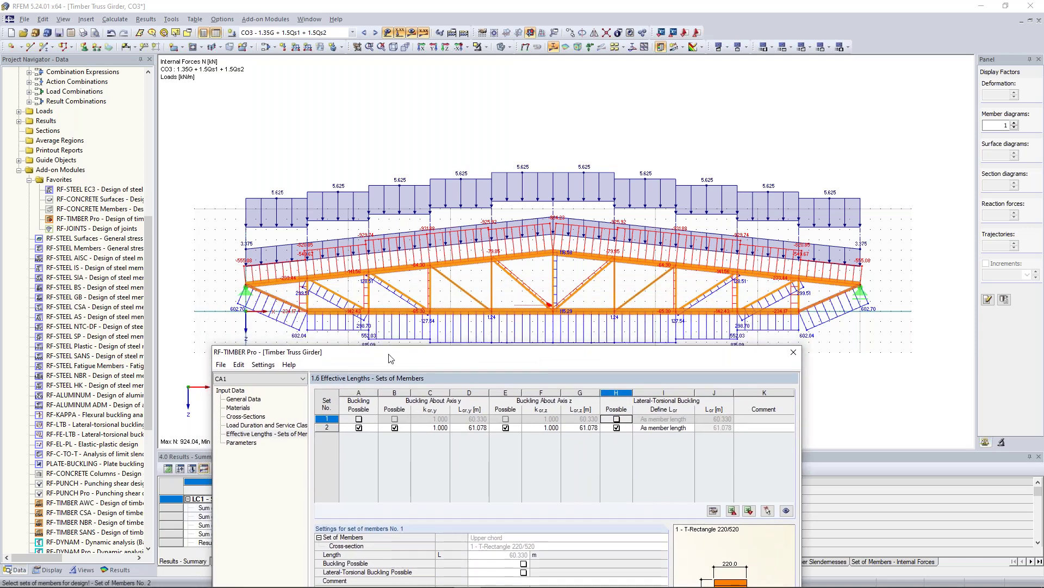
pyautogui.moveTo(391, 357); pyautogui.dragTo(394, 374)
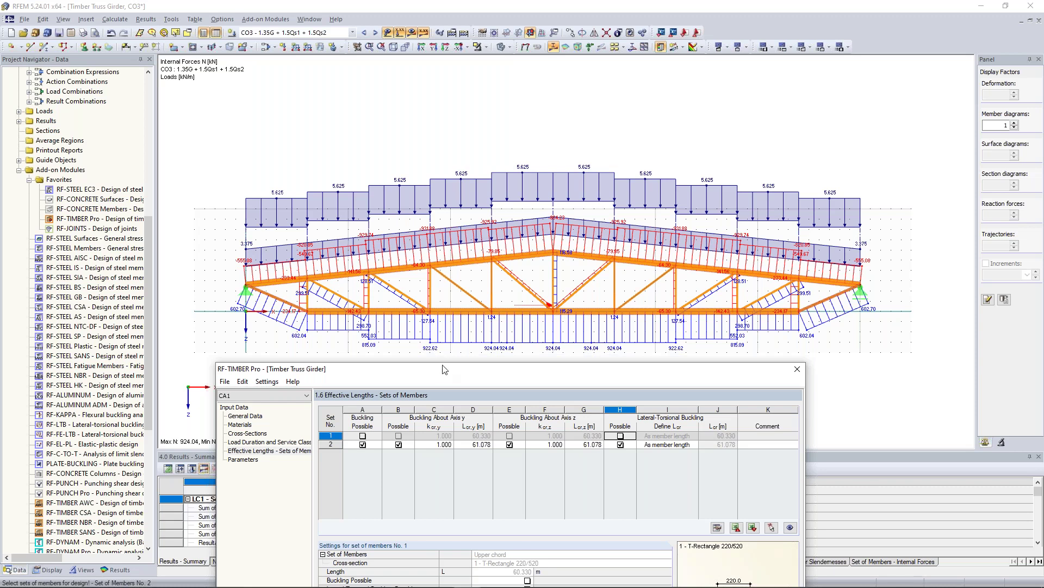
# Disable buckling and lateral-torsional buckling for set of members 2, the lower chord
pyautogui.moveTo(481, 375); pyautogui.dragTo(488, 145)
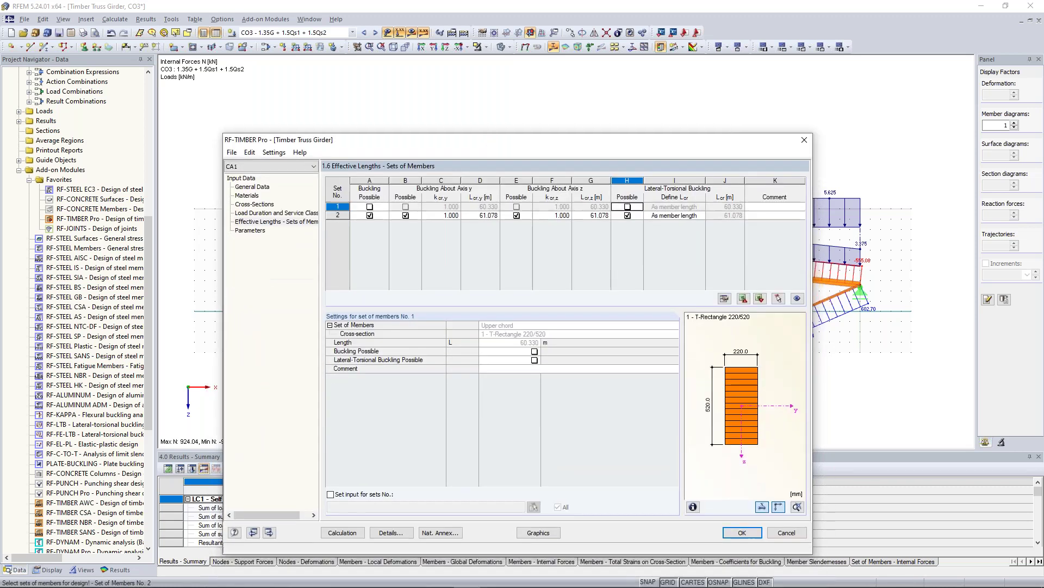
pyautogui.click(371, 215)
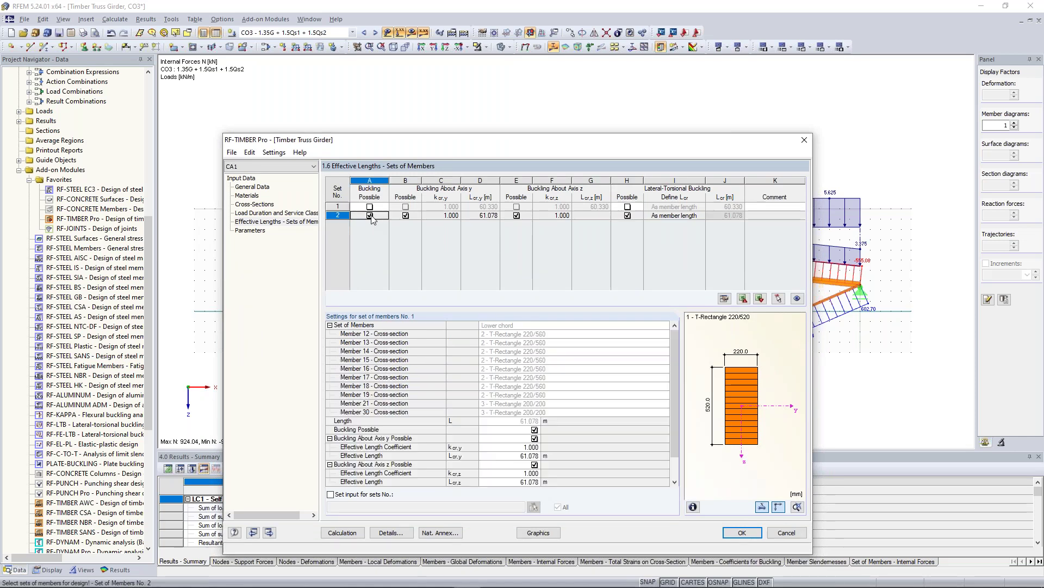
pyautogui.click(628, 218)
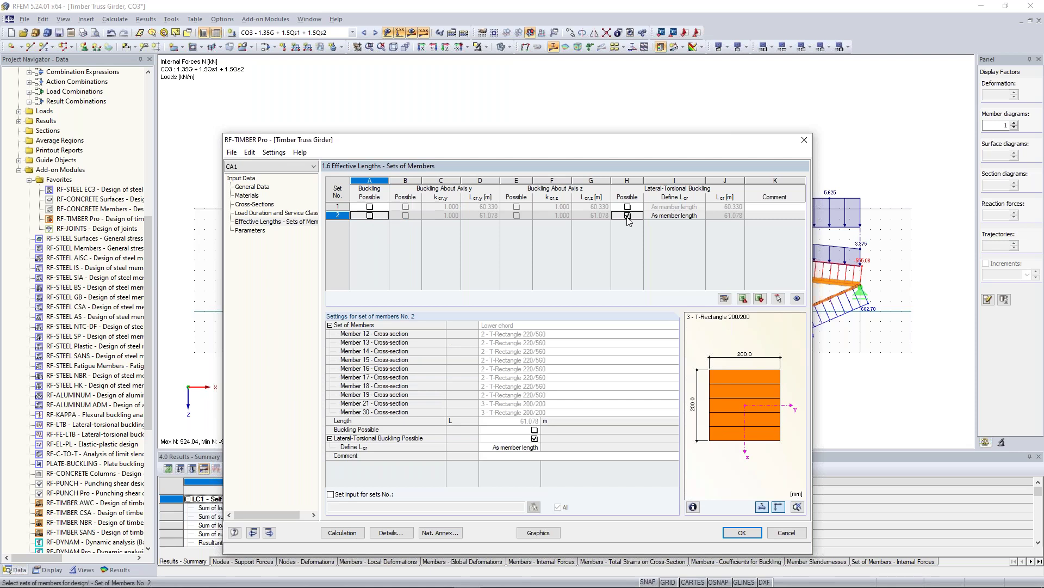
pyautogui.click(628, 216)
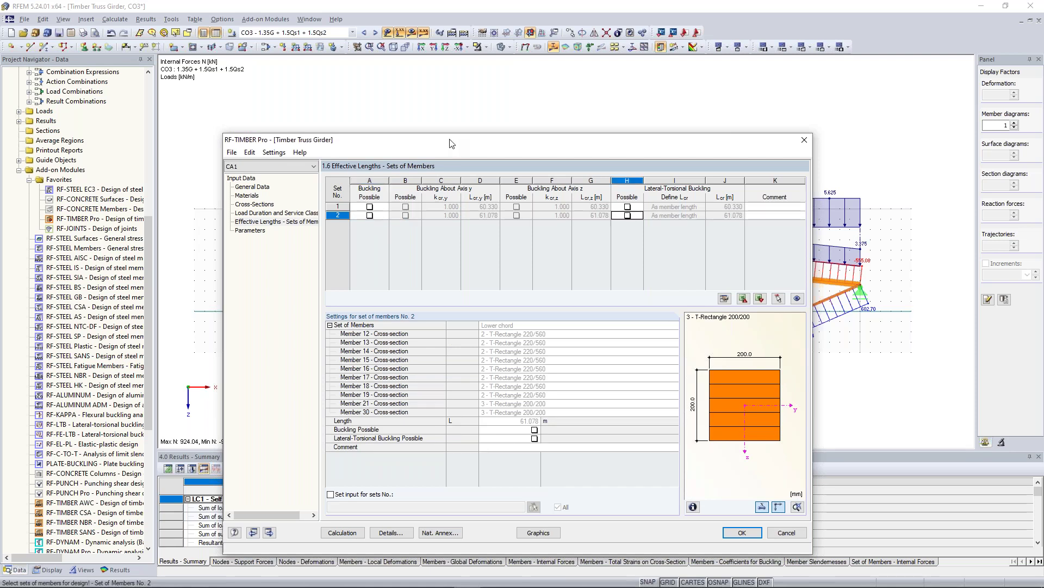
pyautogui.moveTo(450, 143); pyautogui.dragTo(452, 108)
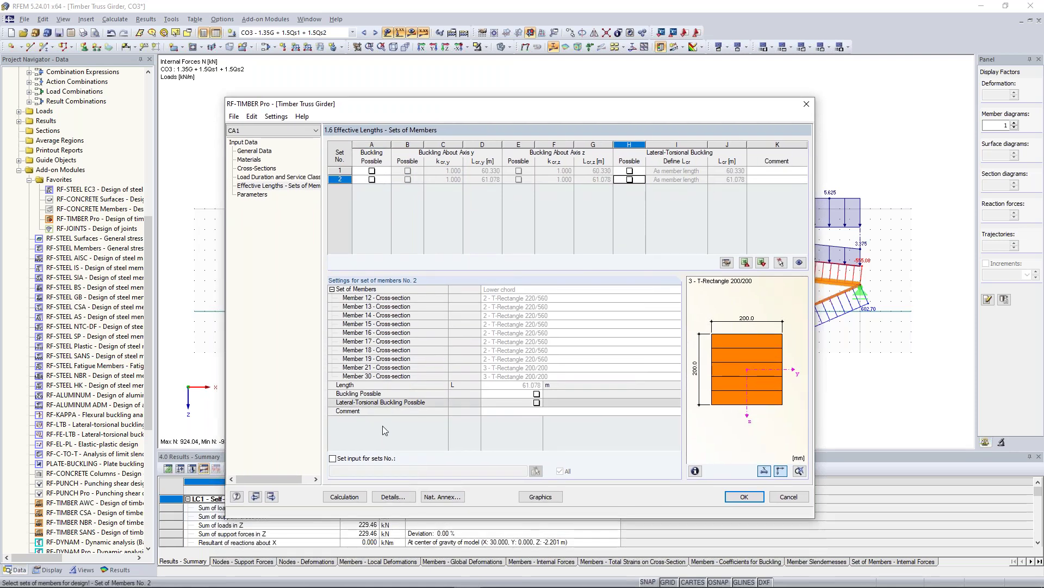
# Turn off the stability check in the design details for this case
pyautogui.click(393, 497)
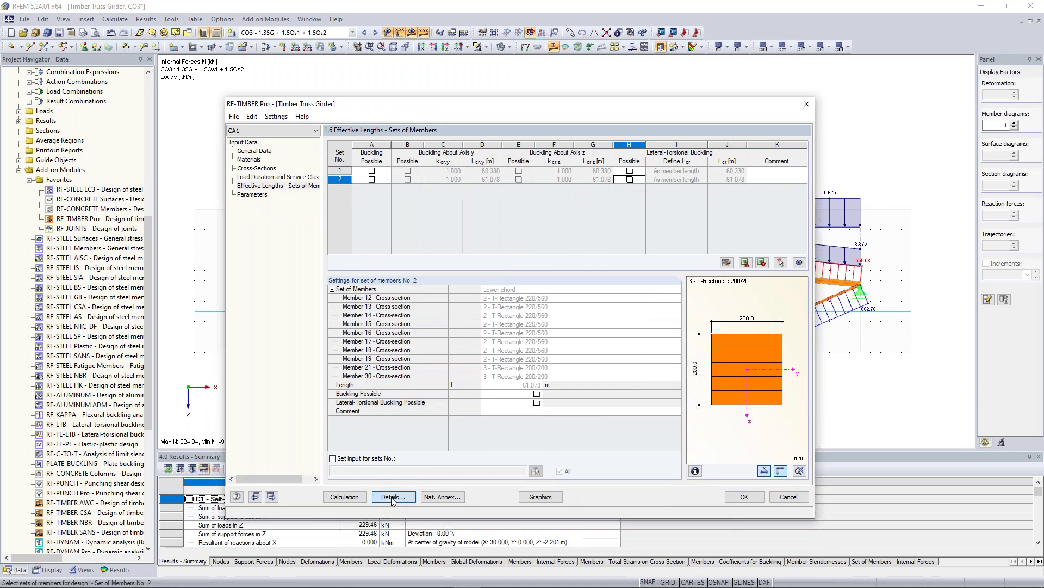
pyautogui.click(378, 142)
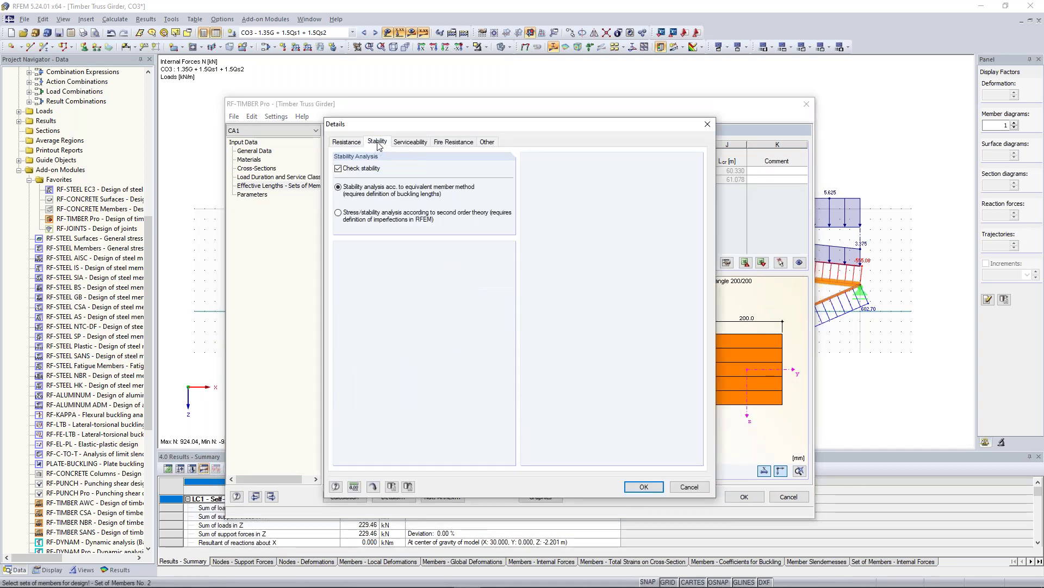
pyautogui.click(360, 173)
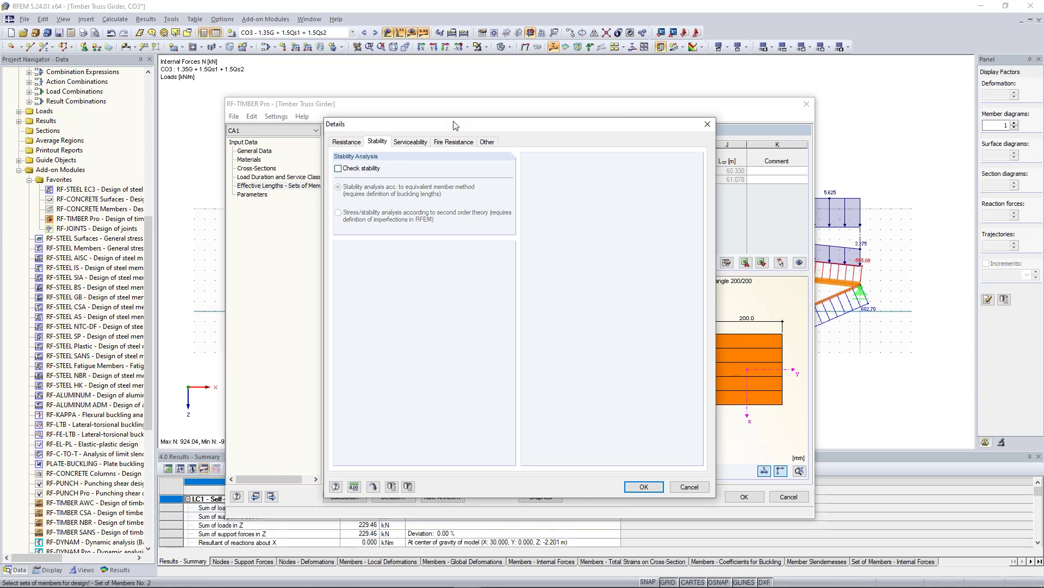
pyautogui.moveTo(457, 126); pyautogui.dragTo(481, 131)
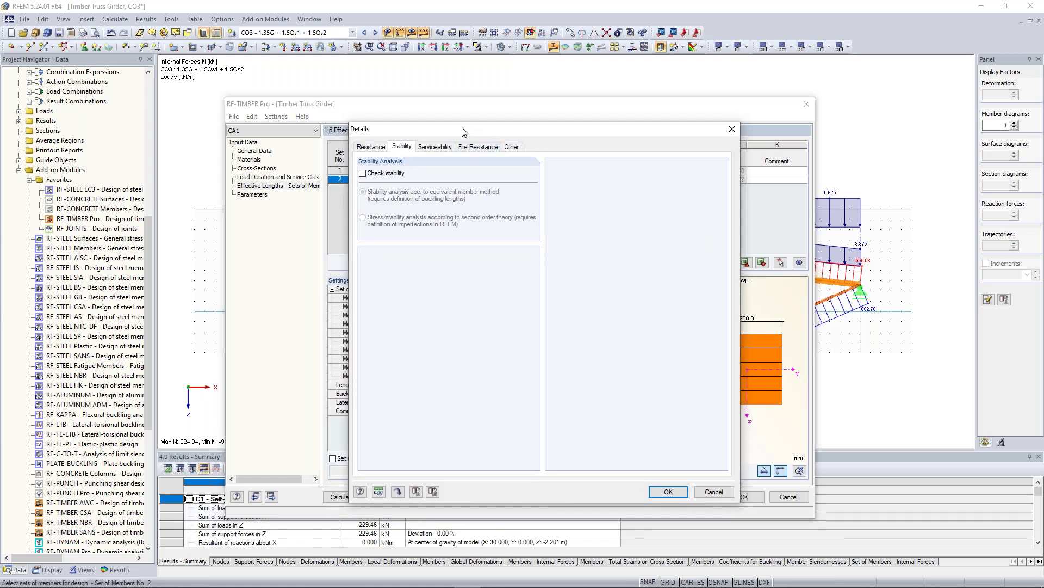
pyautogui.click(668, 491)
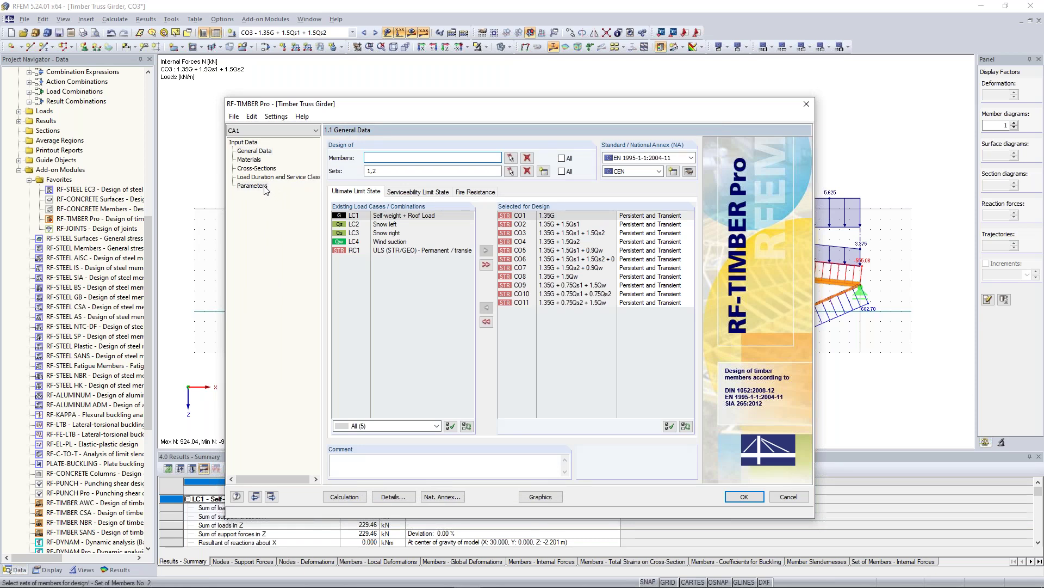
# Look over the cross-section reduction parameters without defining any, and run the timber design calculation
pyautogui.click(264, 187)
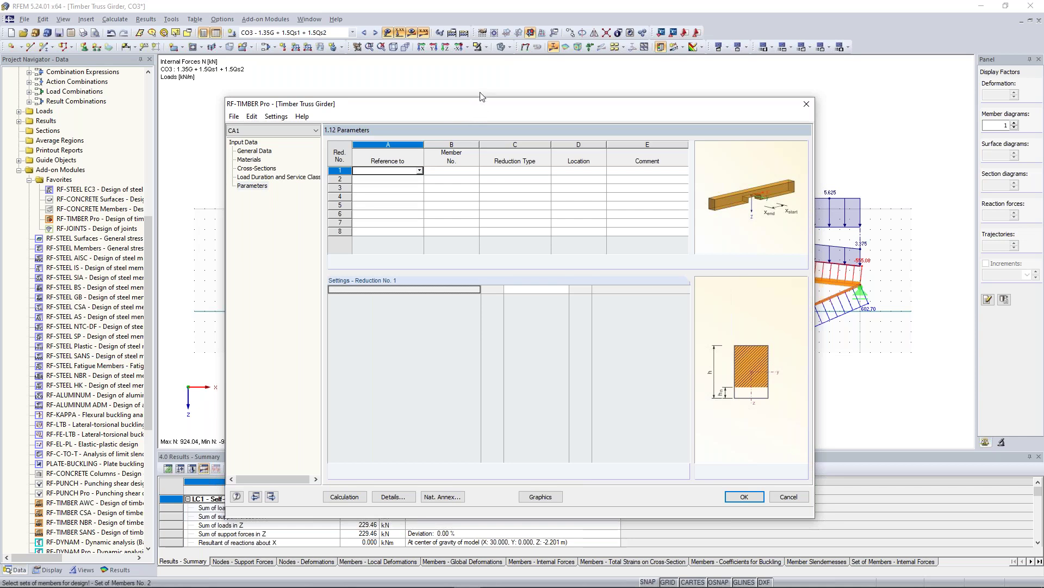
pyautogui.click(420, 171)
pyautogui.click(419, 170)
pyautogui.moveTo(450, 104); pyautogui.dragTo(450, 88)
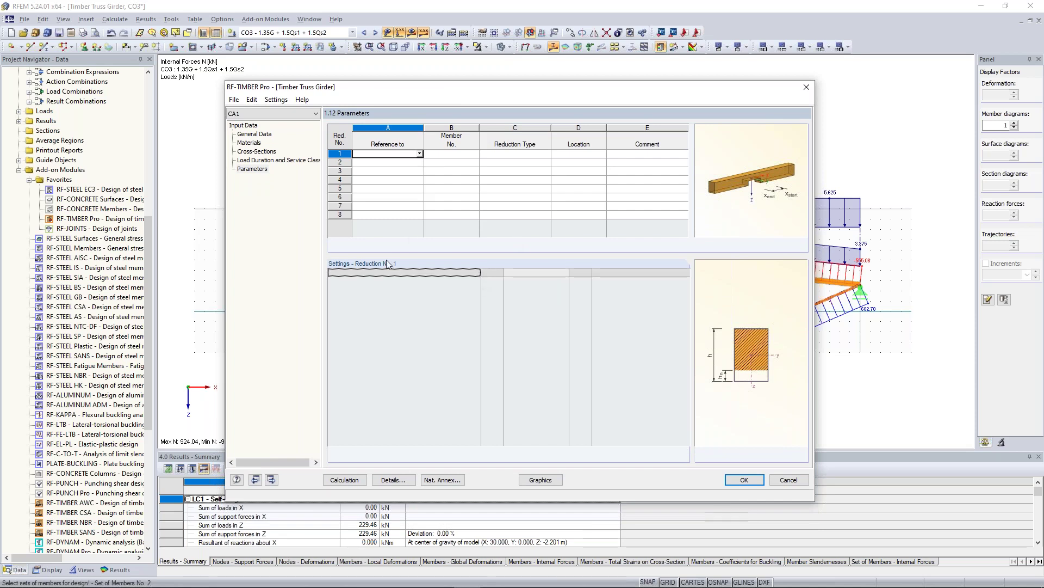
pyautogui.click(345, 480)
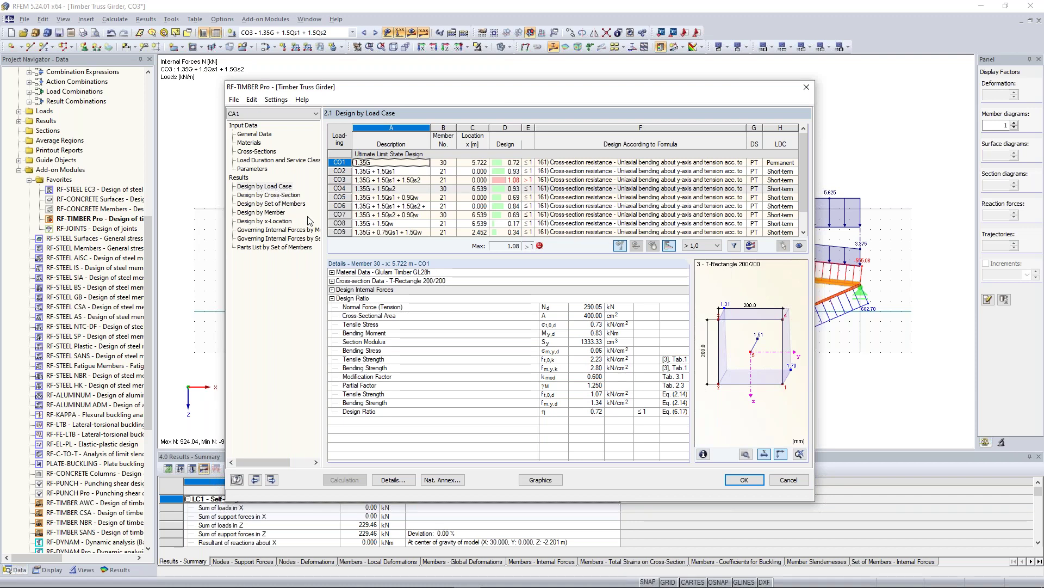
# Review the design ratios by cross-section and compare them with the truss model
pyautogui.click(267, 195)
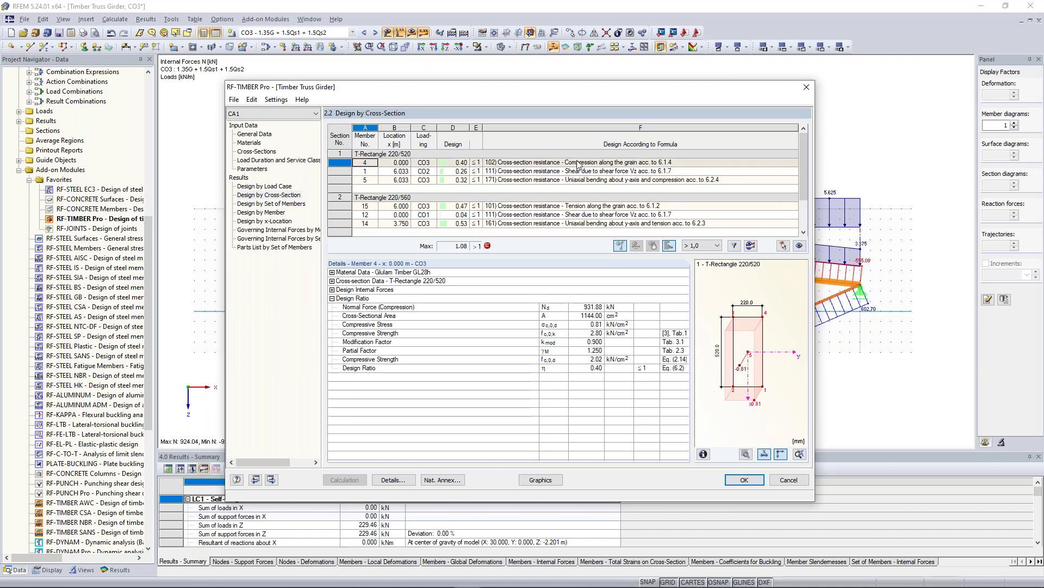
pyautogui.moveTo(804, 146); pyautogui.dragTo(801, 174)
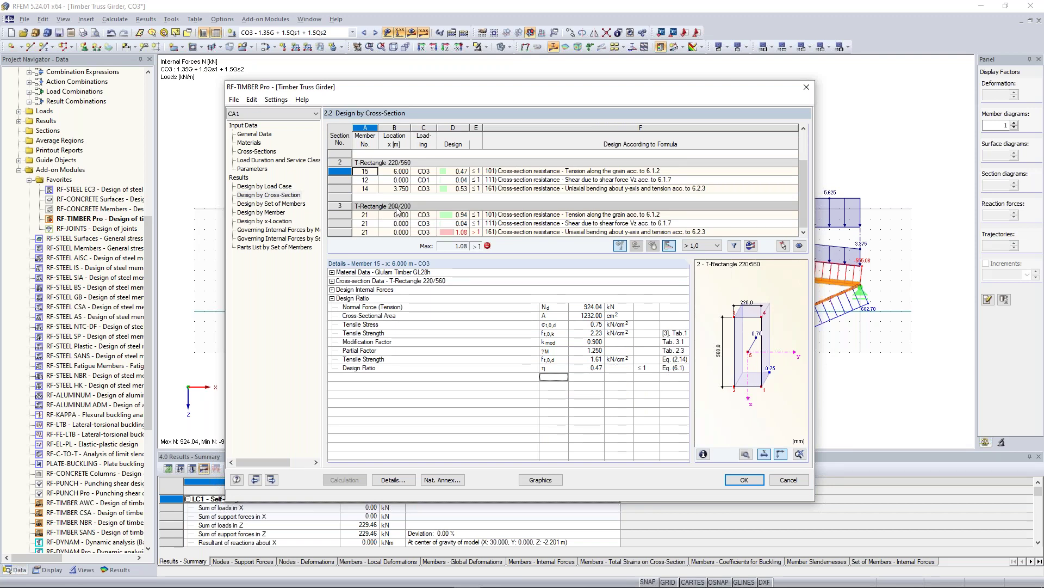
pyautogui.moveTo(526, 90); pyautogui.dragTo(520, 362)
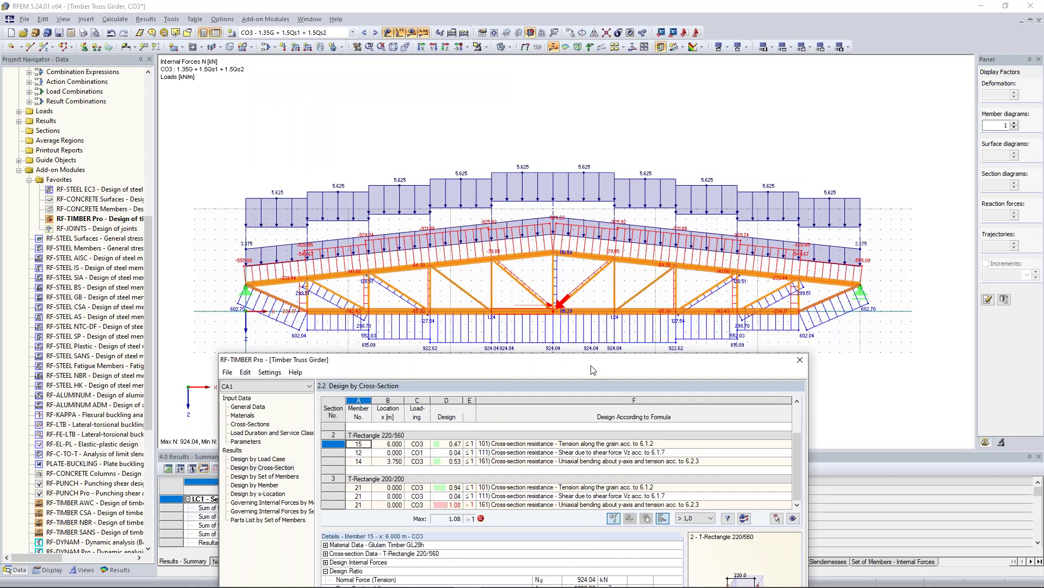
pyautogui.moveTo(592, 365); pyautogui.dragTo(601, 130)
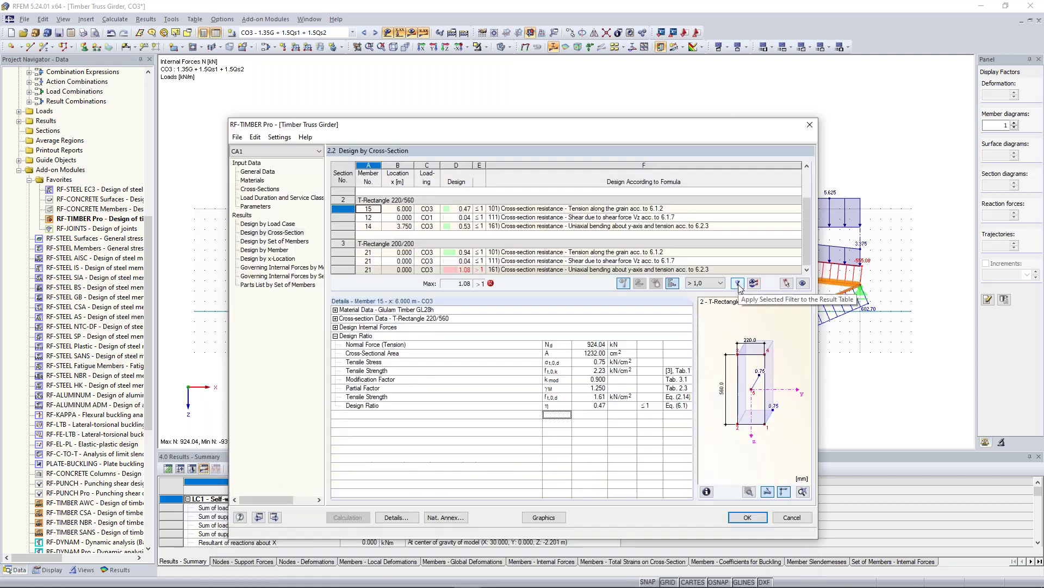
# Filter the cross-section results to design ratios above 1.0 and locate member 21 in the truss model
pyautogui.click(737, 283)
pyautogui.click(358, 200)
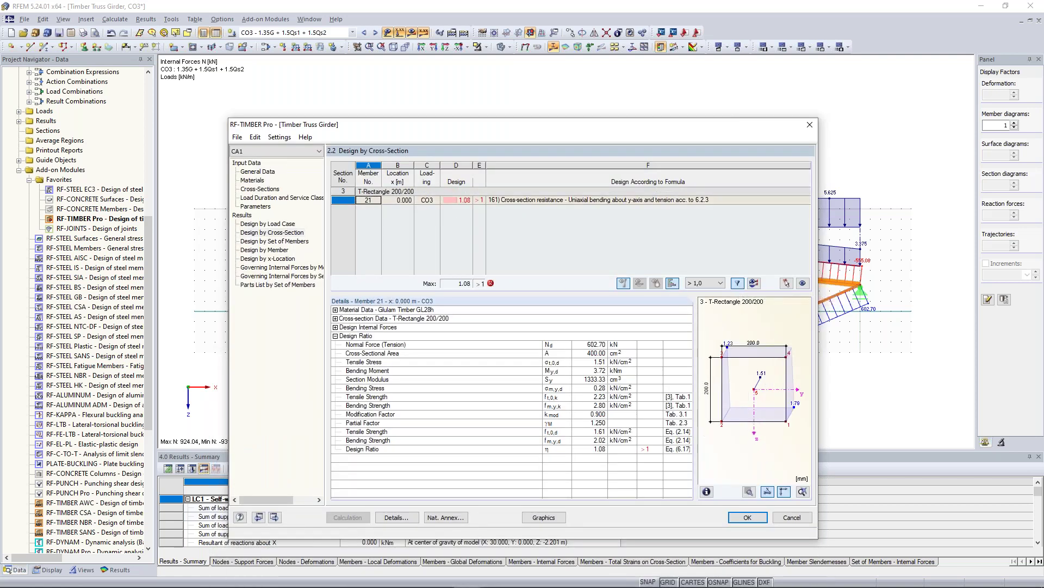
pyautogui.moveTo(464, 123); pyautogui.dragTo(448, 357)
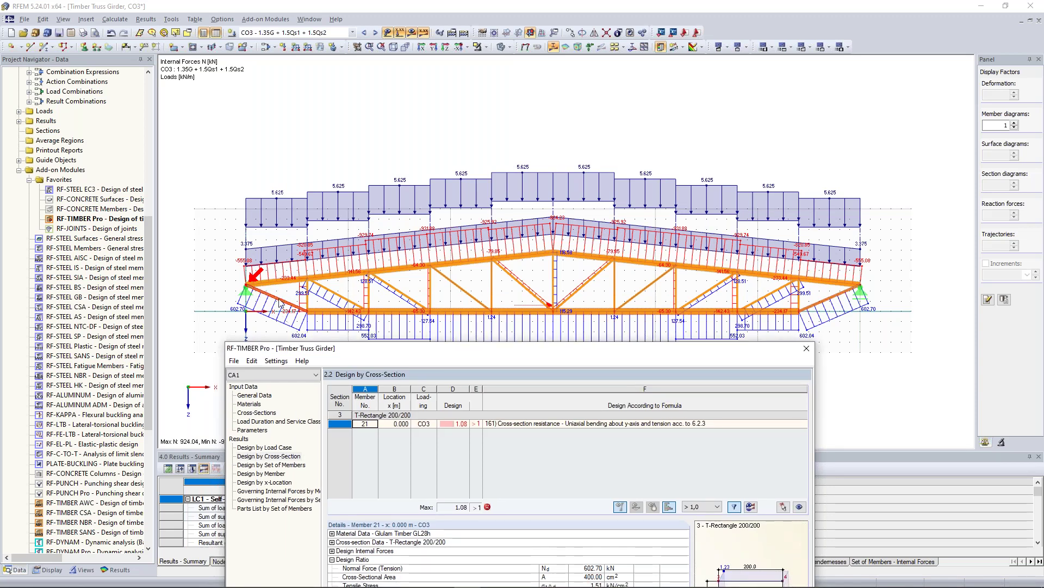
pyautogui.moveTo(395, 357); pyautogui.dragTo(406, 144)
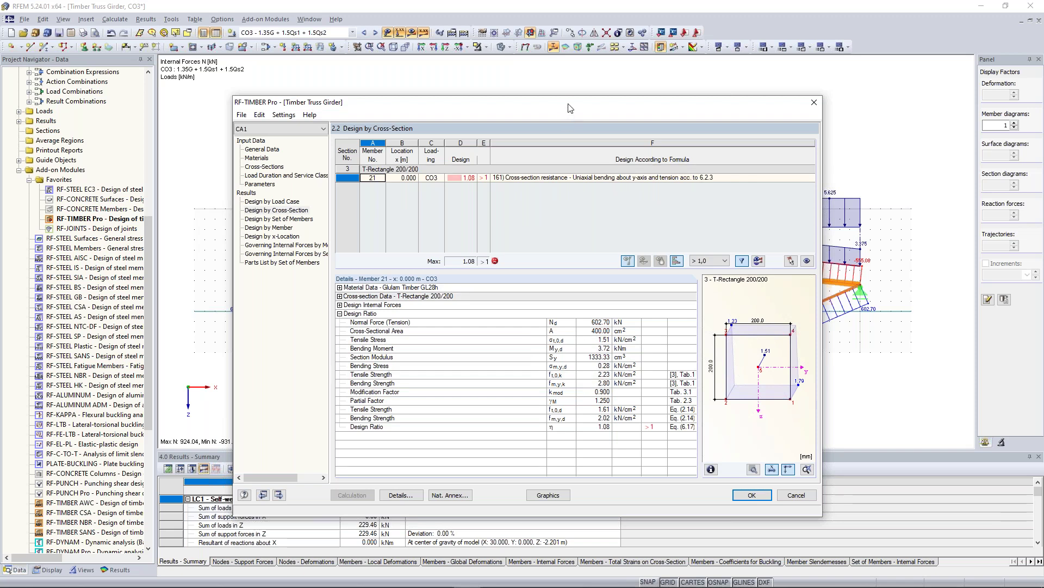
pyautogui.moveTo(570, 107); pyautogui.dragTo(560, 362)
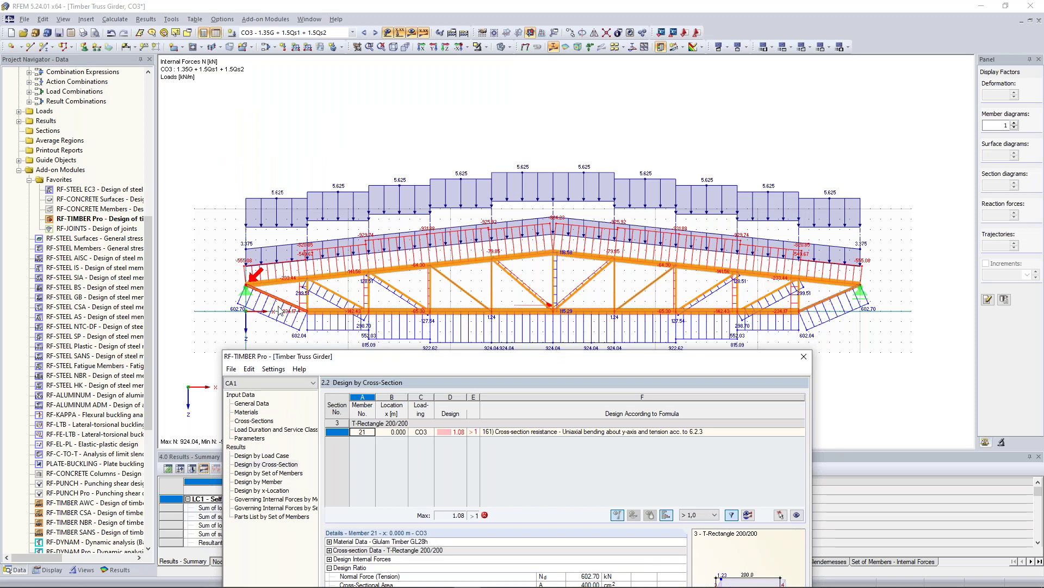
pyautogui.moveTo(414, 357); pyautogui.dragTo(431, 148)
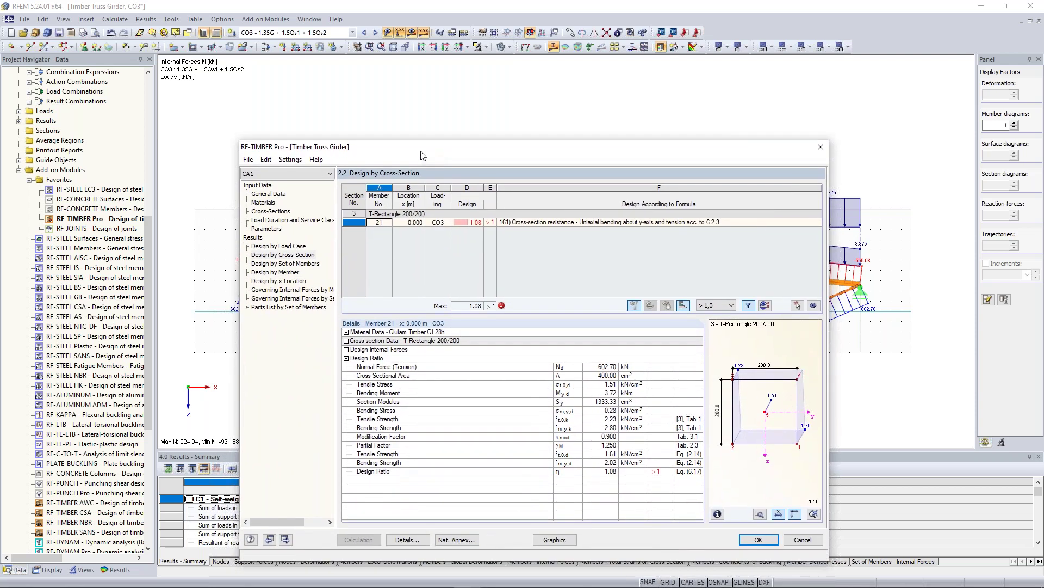
# Set T-Rectangle 200/200 to be optimized in height only, from 200 to 440 mm in 20 mm increments
pyautogui.click(278, 214)
pyautogui.click(598, 231)
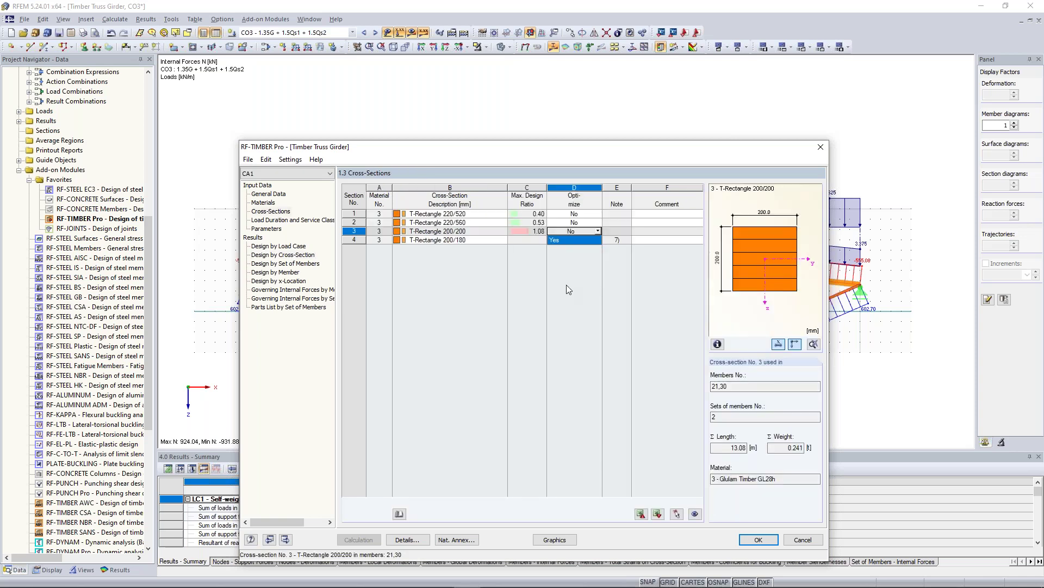
pyautogui.press('Return')
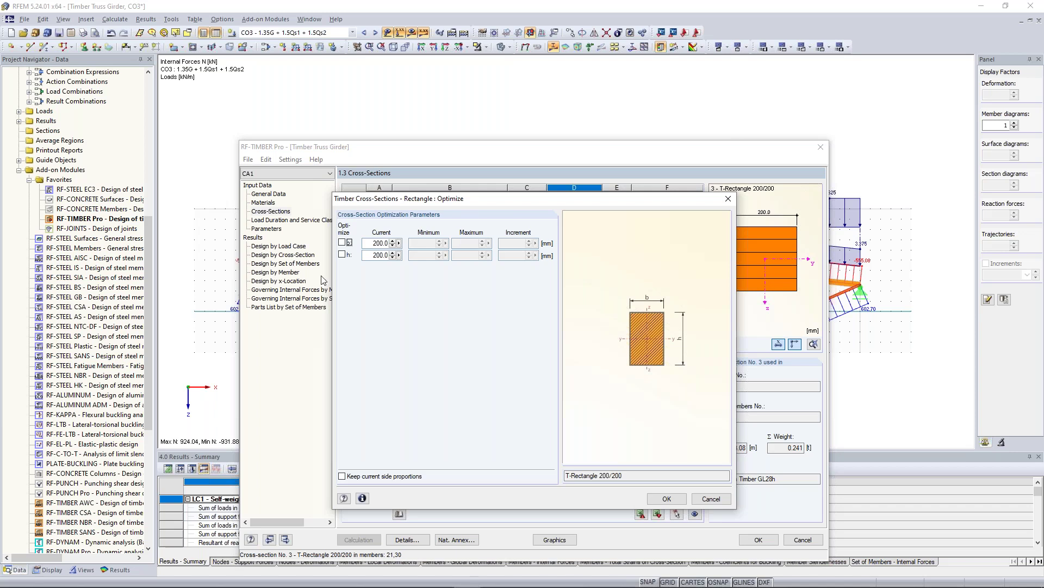
pyautogui.click(342, 255)
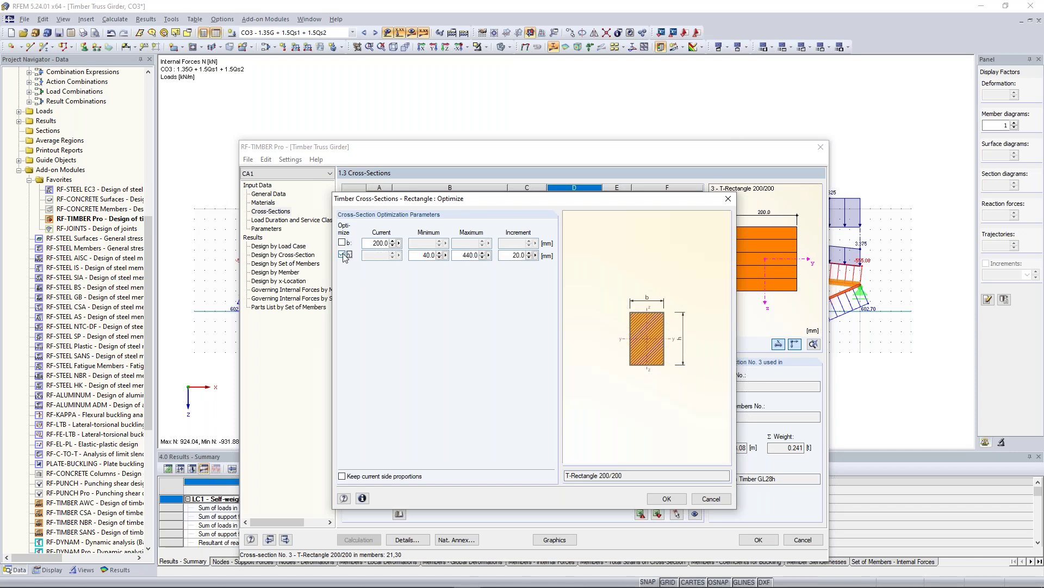
pyautogui.click(379, 243)
pyautogui.doubleClick(423, 255)
pyautogui.moveTo(426, 256); pyautogui.dragTo(459, 253)
pyautogui.write('200')
pyautogui.press('Tab')
pyautogui.moveTo(574, 196); pyautogui.dragTo(566, 156)
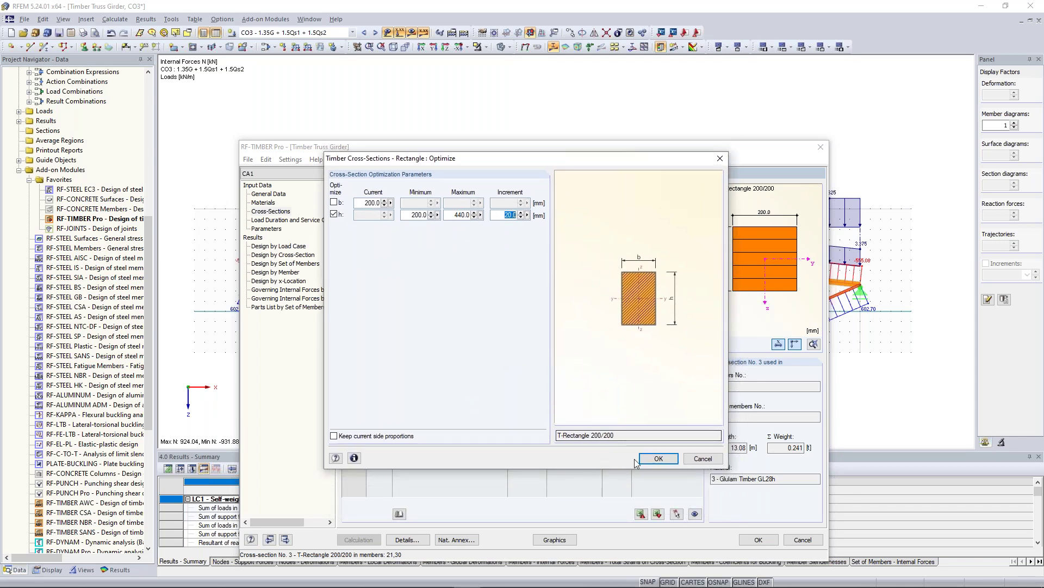
pyautogui.click(659, 458)
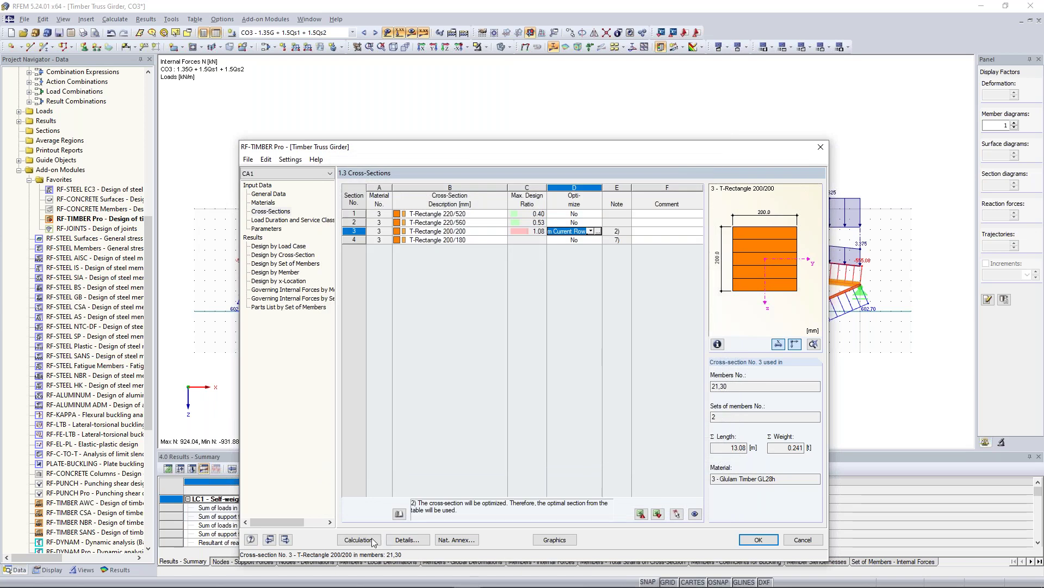
# Recalculate the design with the section optimization and review the ratios by load case and by cross-section
pyautogui.click(363, 541)
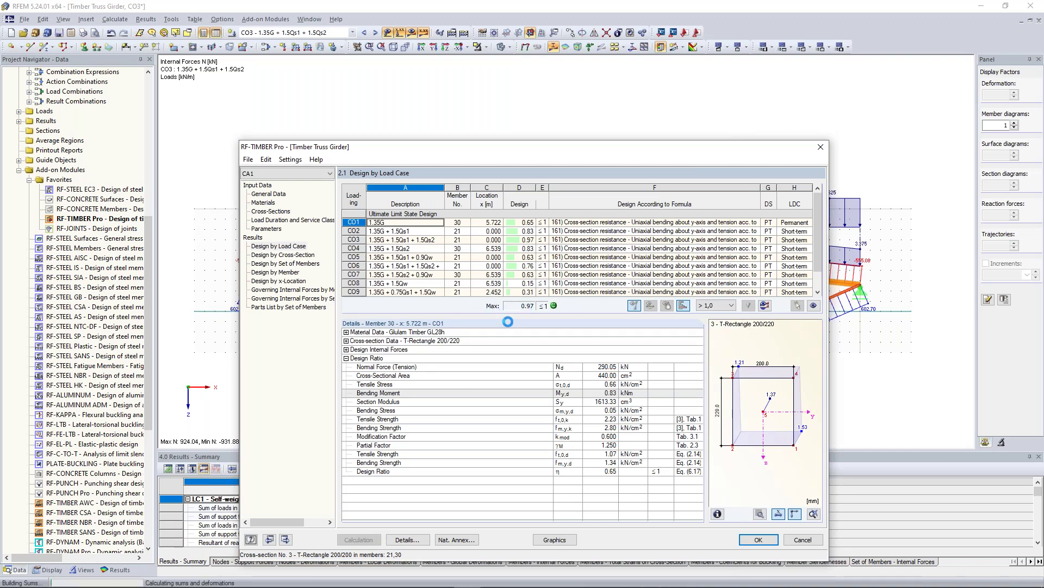
pyautogui.moveTo(820, 225); pyautogui.dragTo(820, 253)
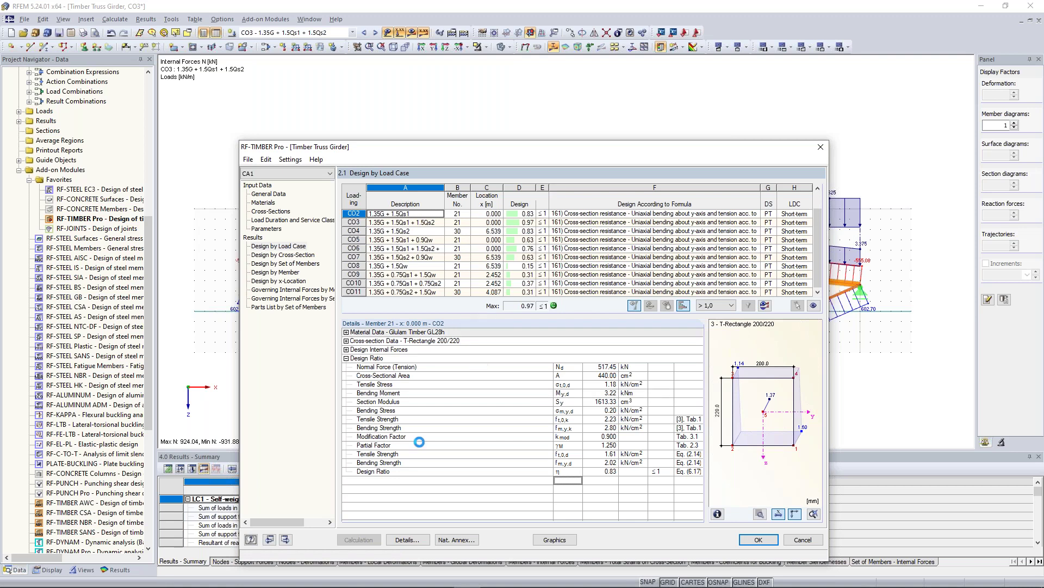
pyautogui.click(291, 257)
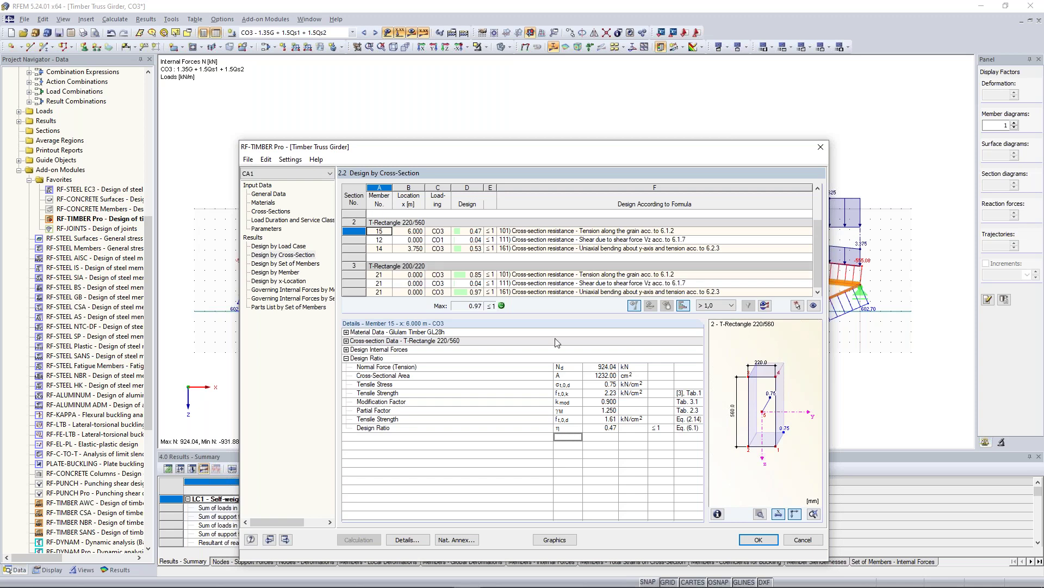
# Export the optimized T-Rectangle 200/220 cross-section to the RFEM model, accepting the deletion of existing results
pyautogui.click(270, 211)
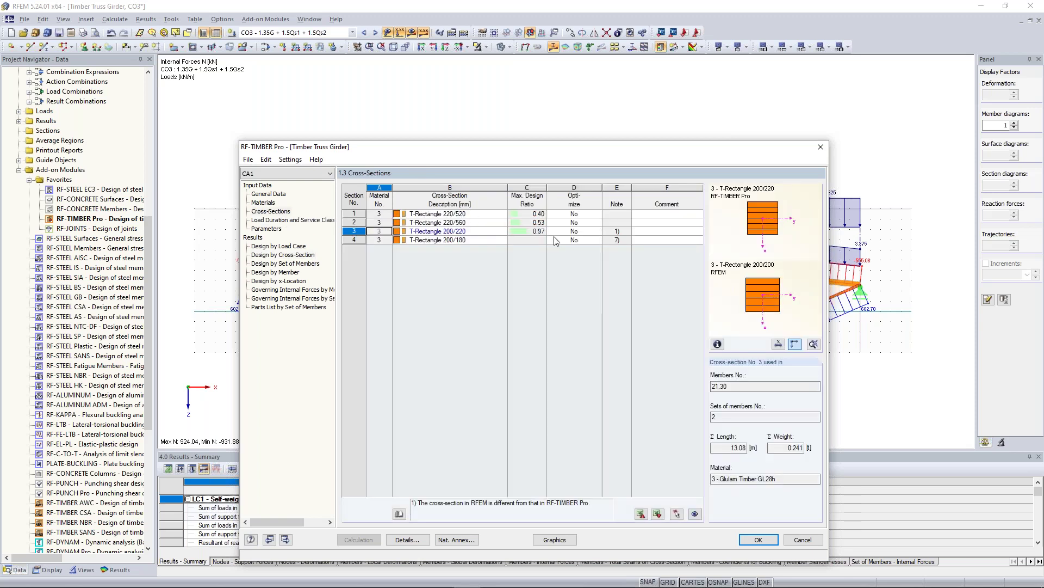
pyautogui.rightClick(476, 233)
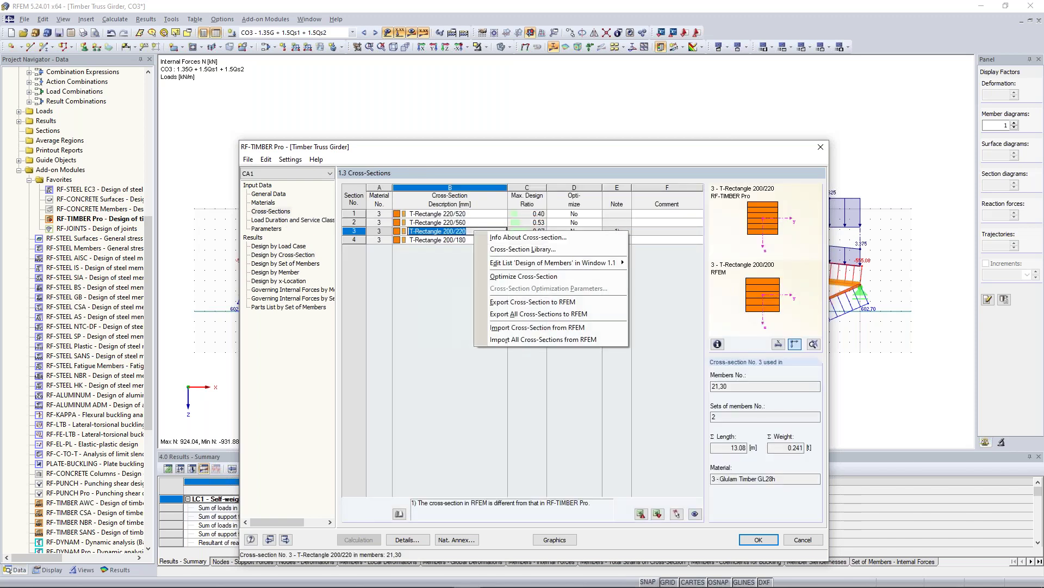
pyautogui.click(556, 303)
pyautogui.click(515, 373)
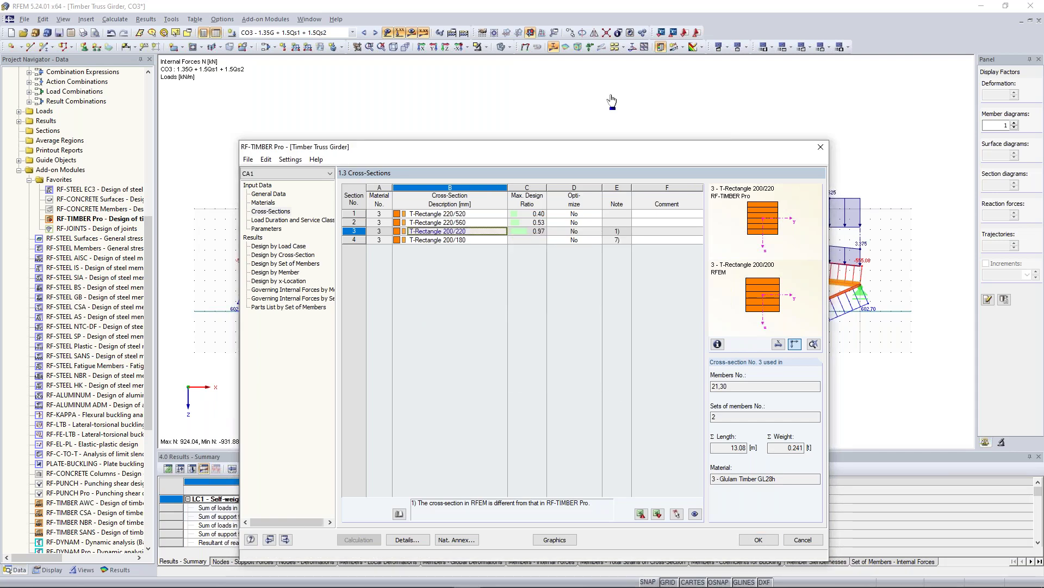
pyautogui.click(534, 376)
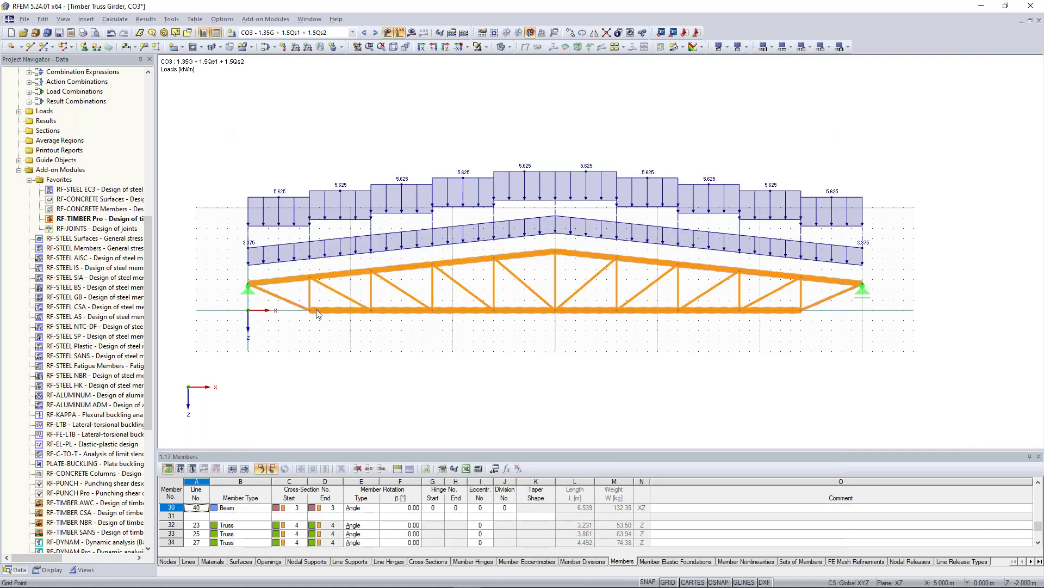
# Recalculate the truss results with the updated section and rerun the RF-TIMBER Pro design
pyautogui.click(464, 34)
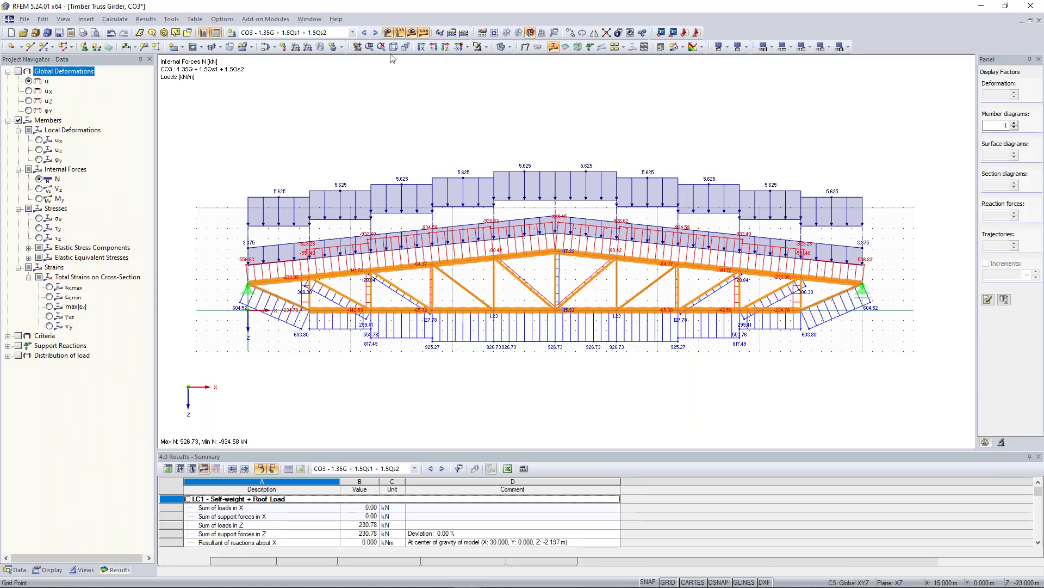
pyautogui.click(19, 570)
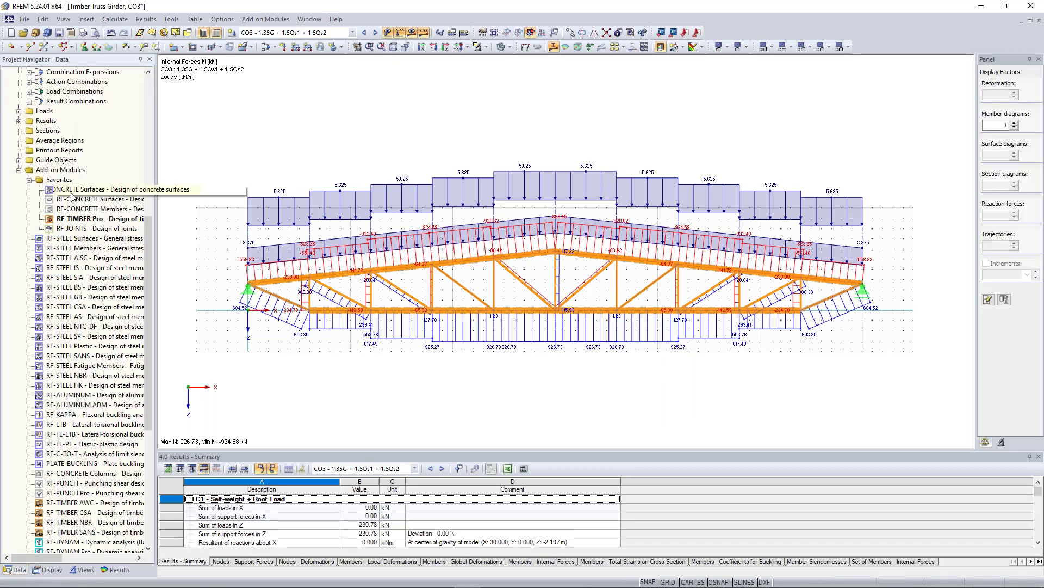
pyautogui.doubleClick(95, 218)
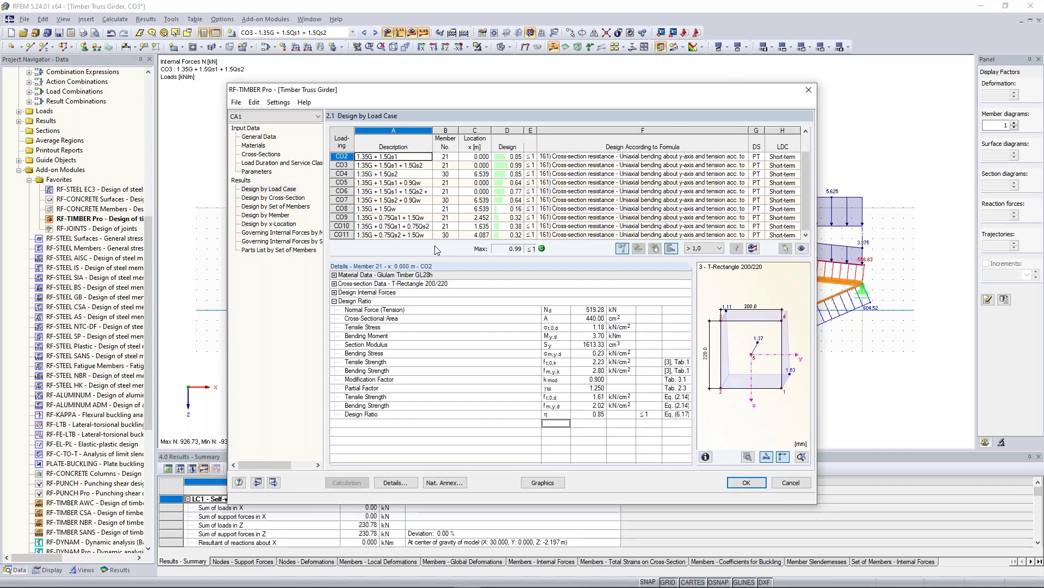
# Review the updated design ratios by load case and compare the governing member with the truss model
pyautogui.scroll(1, 424, 209)
pyautogui.moveTo(399, 91); pyautogui.dragTo(370, 425)
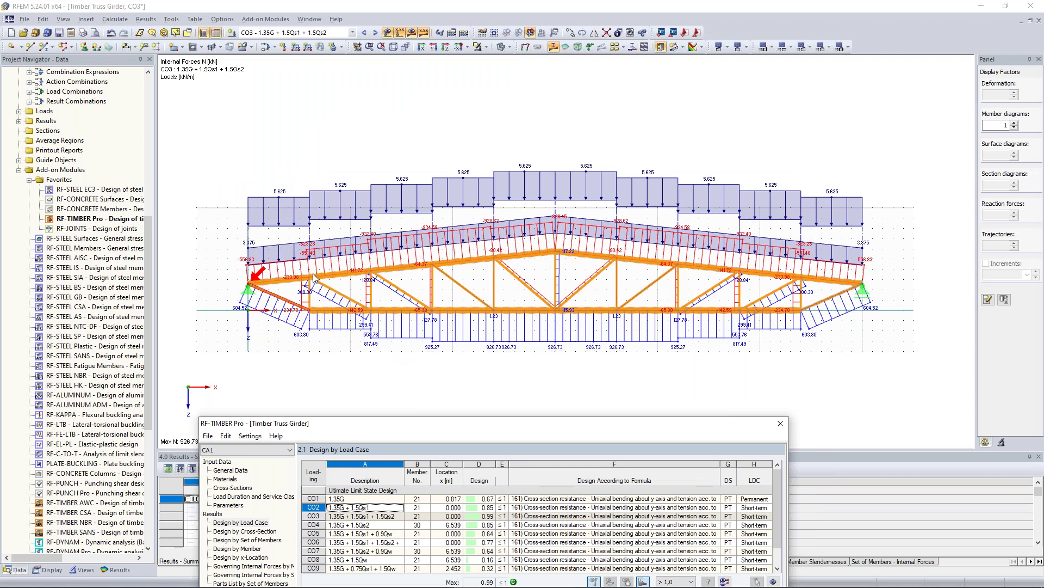
pyautogui.moveTo(389, 426); pyautogui.dragTo(391, 398)
pyautogui.moveTo(507, 398); pyautogui.dragTo(537, 136)
# Create a new RF-TIMBER Pro design case, number 2, with the description Verticals
pyautogui.click(239, 145)
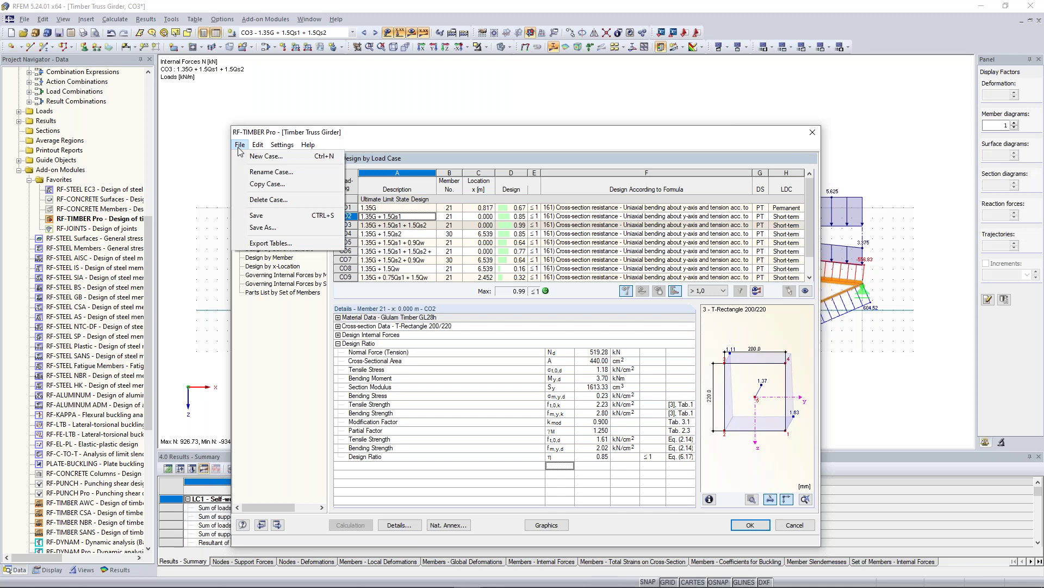
pyautogui.click(261, 156)
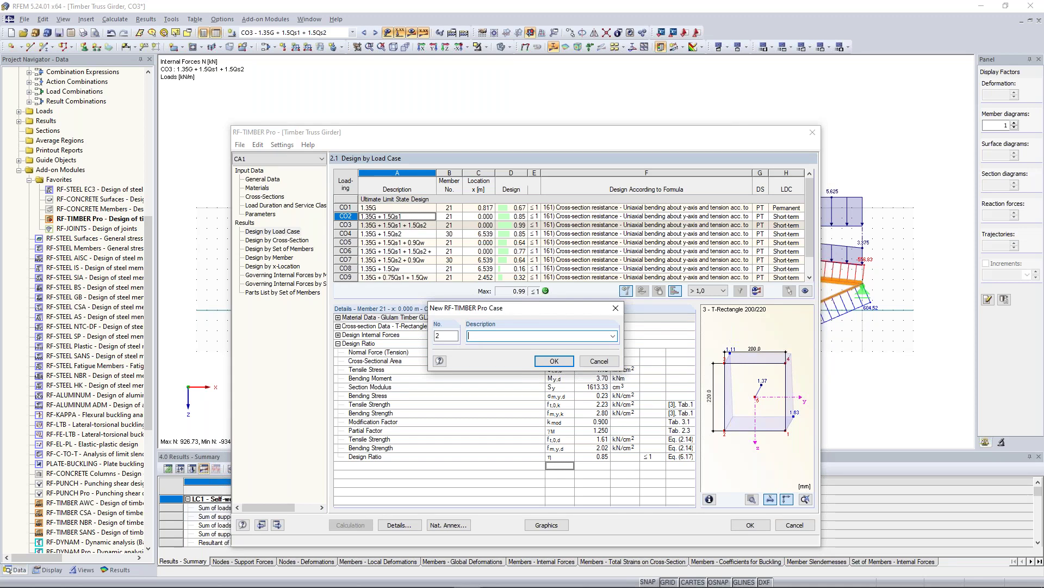
pyautogui.write('Verticals')
pyautogui.press('Return')
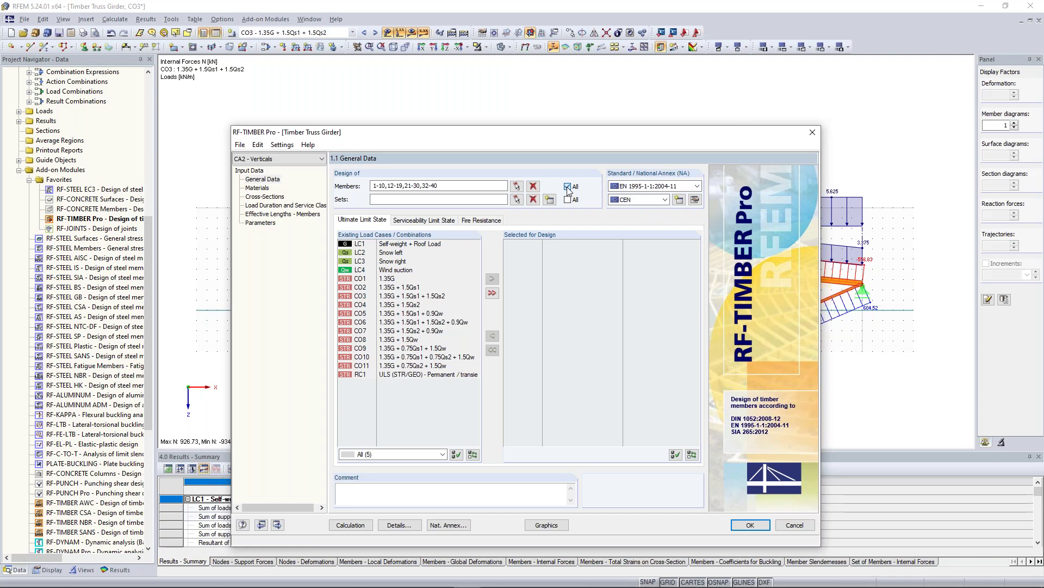
# Assign the vertical members 32-40 to the Verticals case using a special selection of members parallel to a picked vertical
pyautogui.click(516, 185)
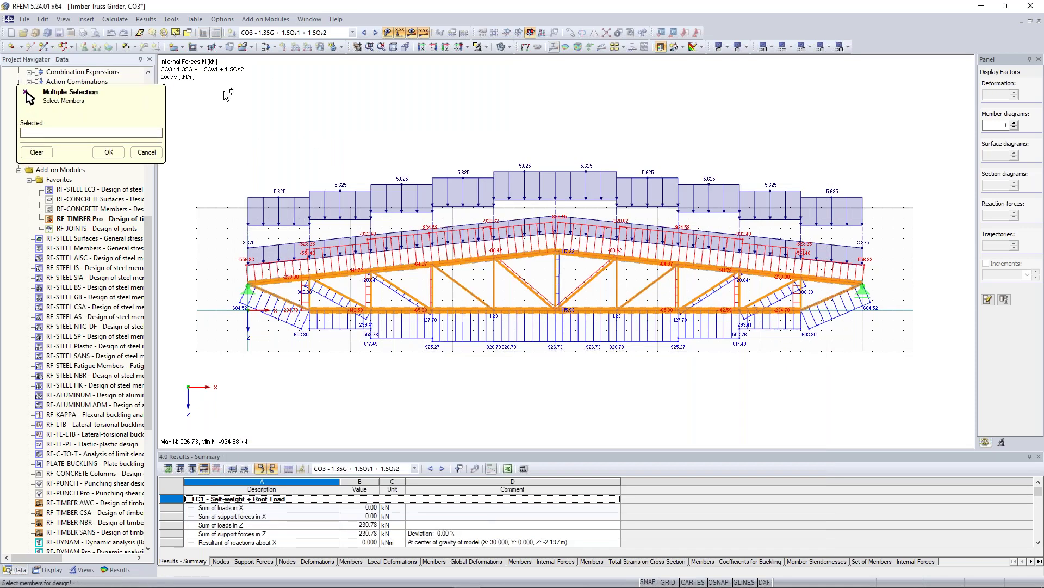
pyautogui.click(188, 34)
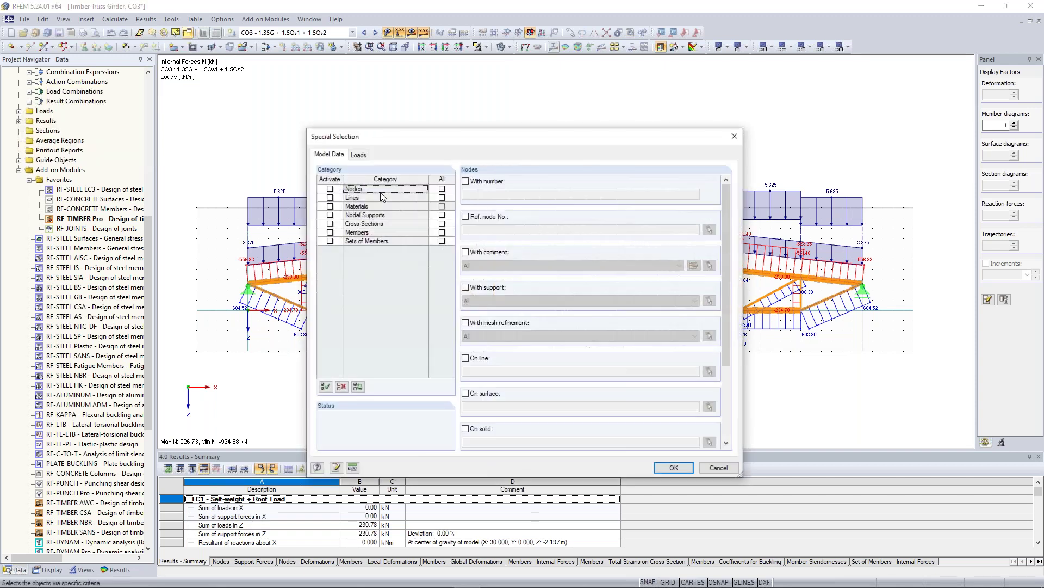
pyautogui.click(331, 232)
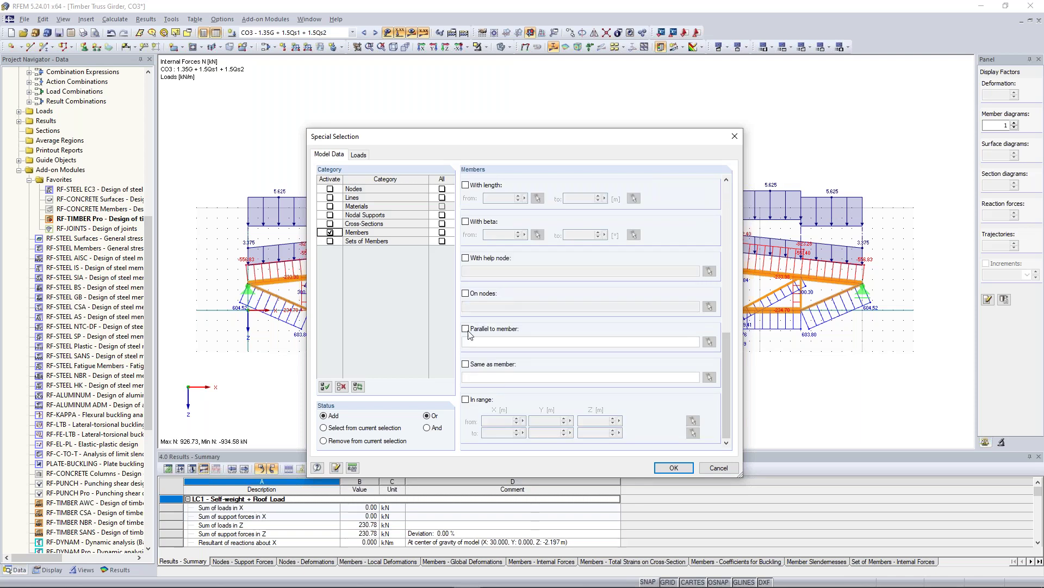
pyautogui.click(469, 330)
pyautogui.click(708, 342)
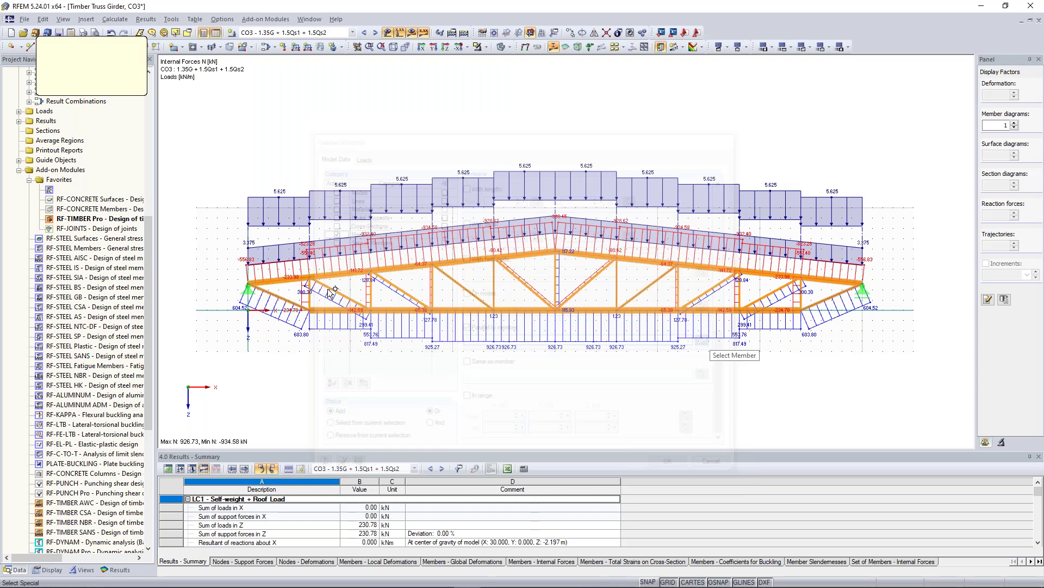
pyautogui.click(330, 293)
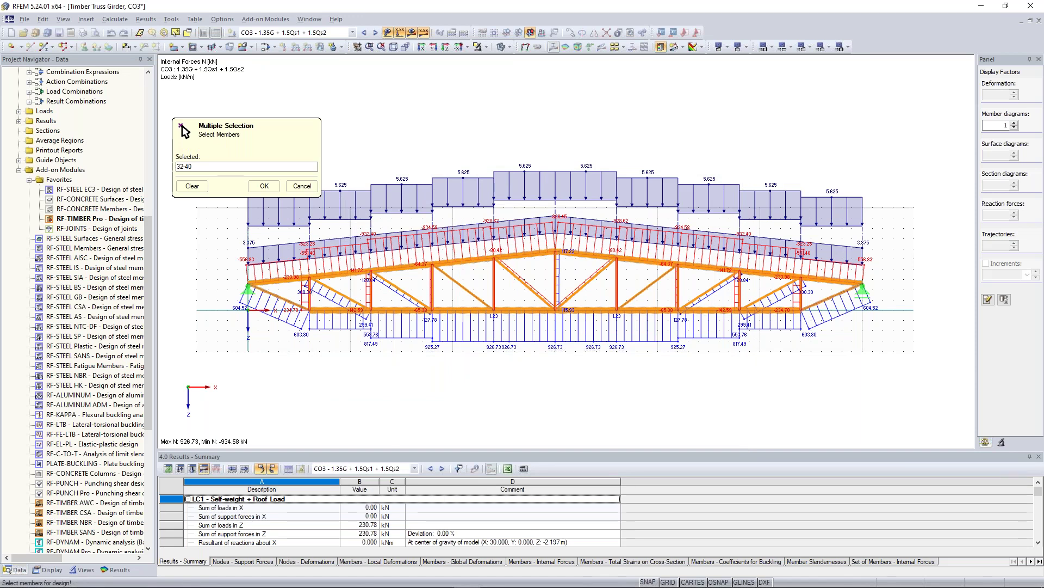
pyautogui.click(264, 185)
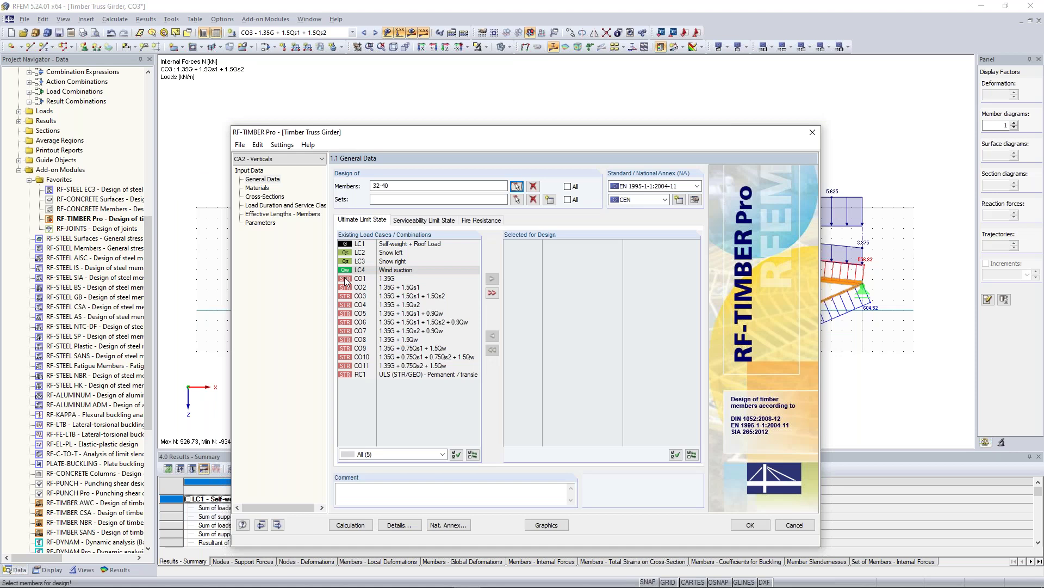
# Check the materials and cross-sections of the Verticals case and set service class 2 identically for all members
pyautogui.moveTo(452, 139); pyautogui.dragTo(451, 119)
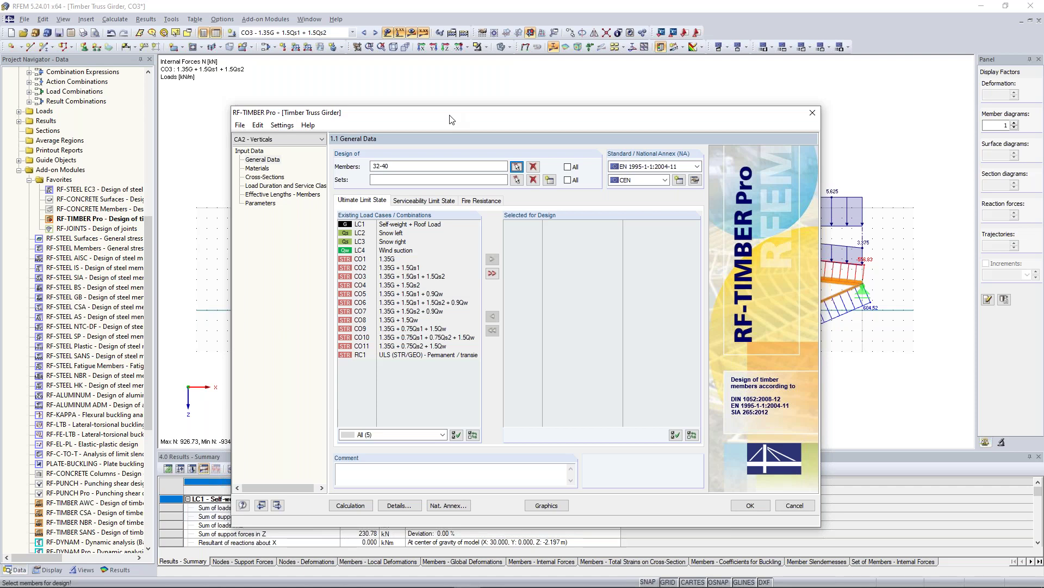
pyautogui.click(281, 149)
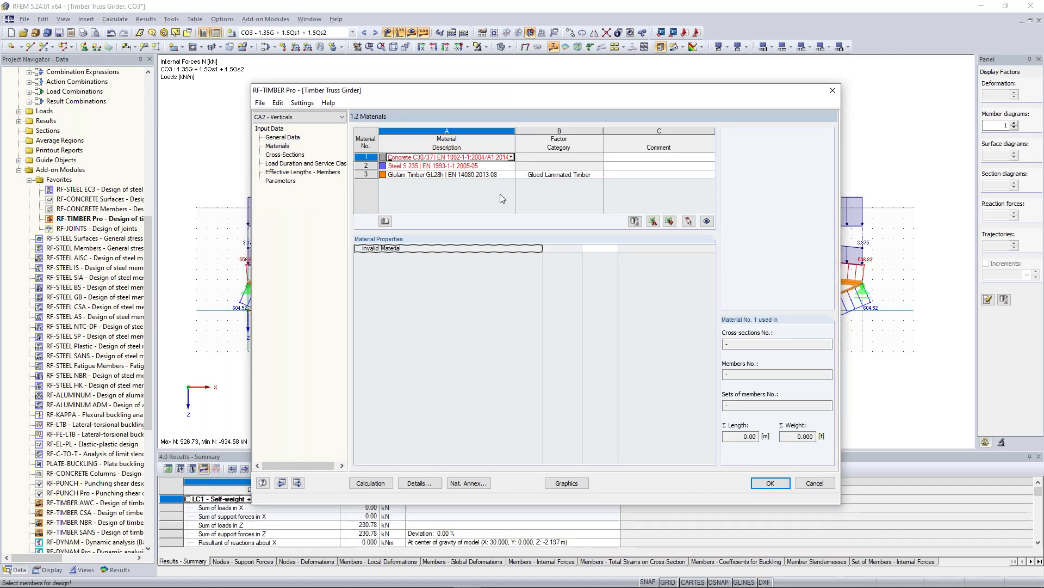
pyautogui.click(294, 156)
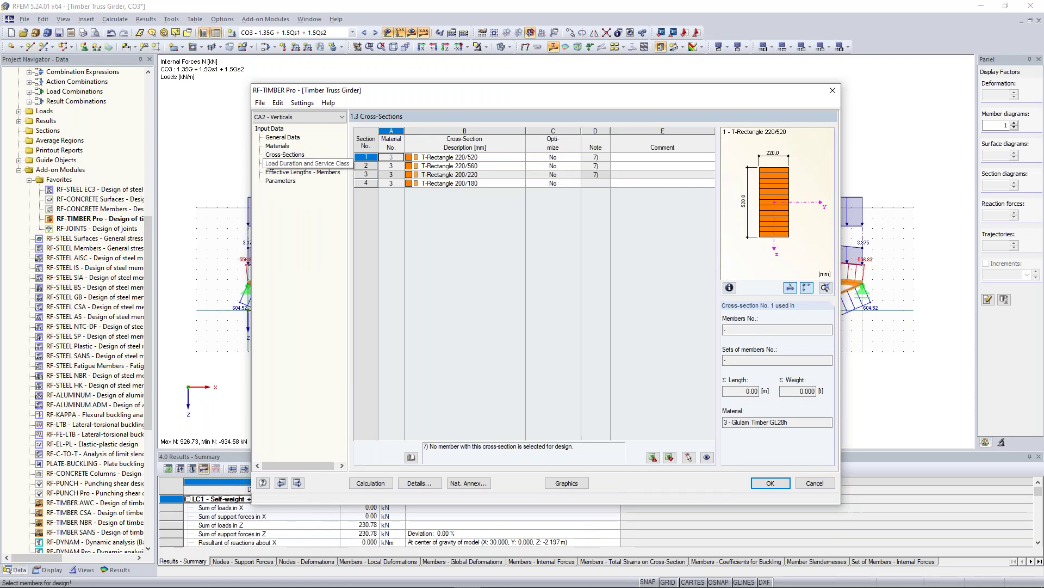
pyautogui.click(296, 163)
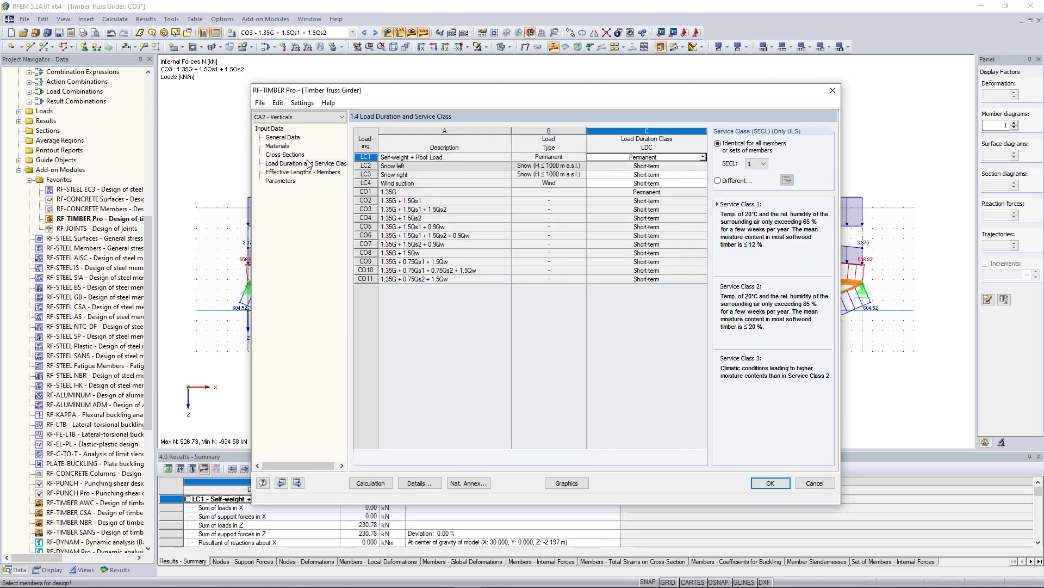
pyautogui.click(756, 164)
pyautogui.click(752, 180)
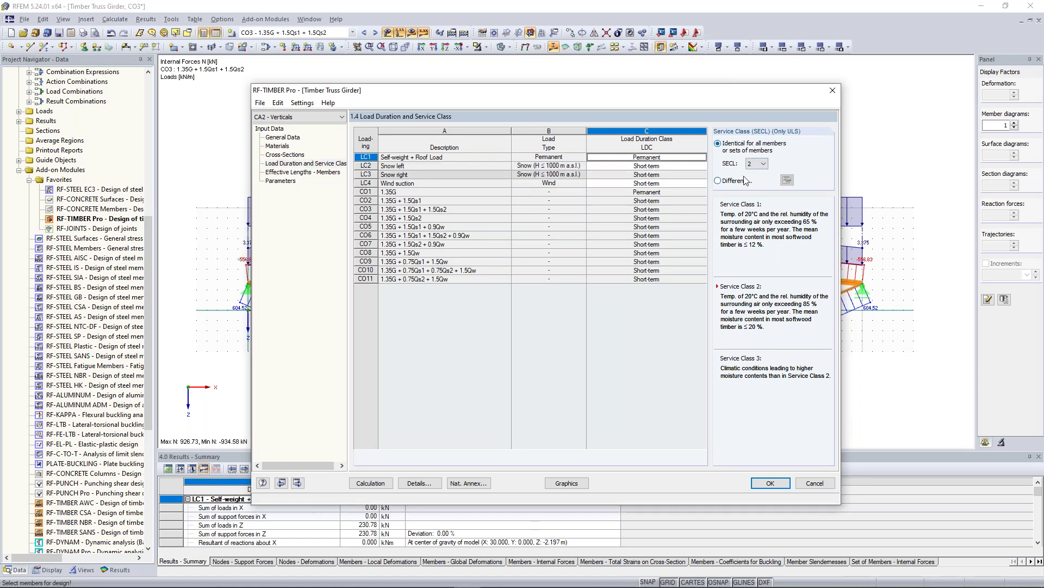
# Check the verticals' effective lengths against the truss model and calculate the case to review its design ratios by load case
pyautogui.click(306, 172)
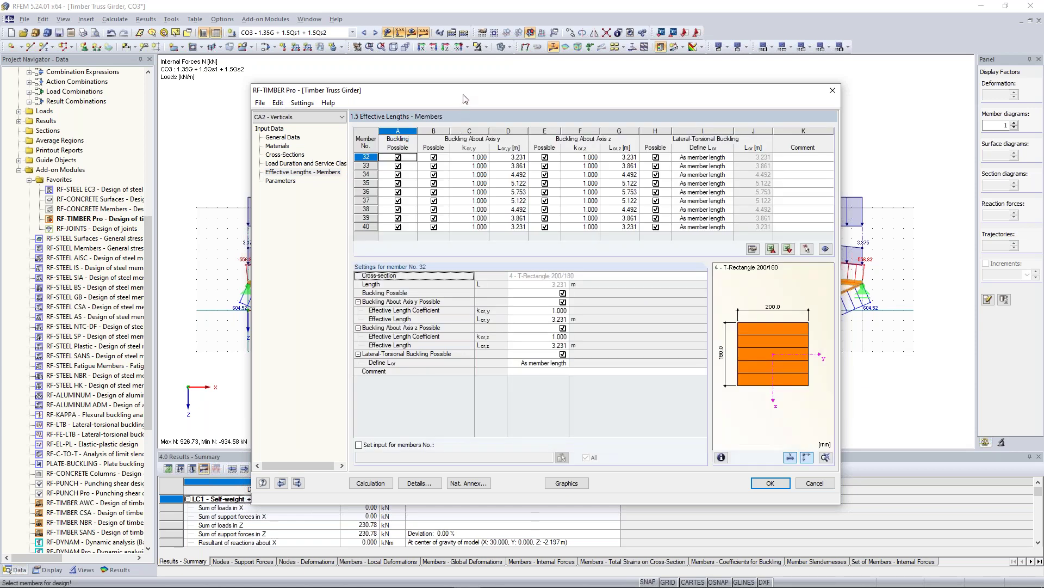
pyautogui.moveTo(472, 93); pyautogui.dragTo(400, 381)
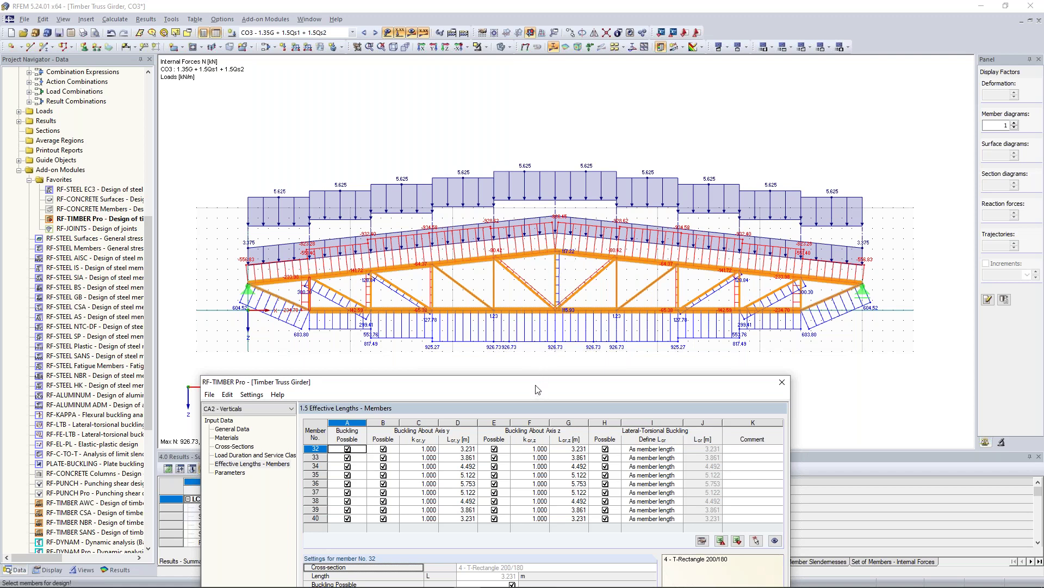
pyautogui.moveTo(540, 382); pyautogui.dragTo(554, 345)
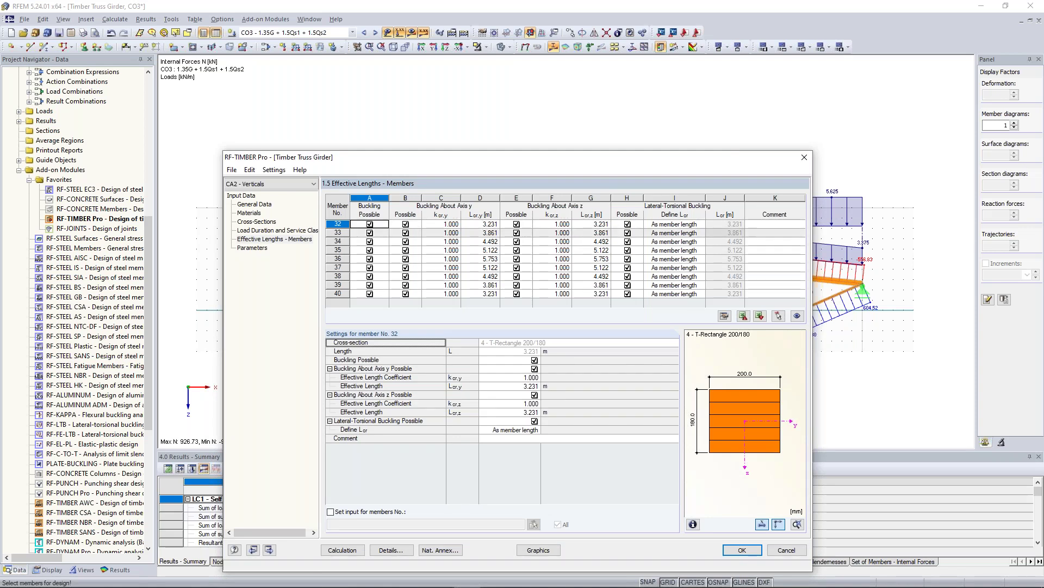
pyautogui.moveTo(500, 157); pyautogui.dragTo(490, 316)
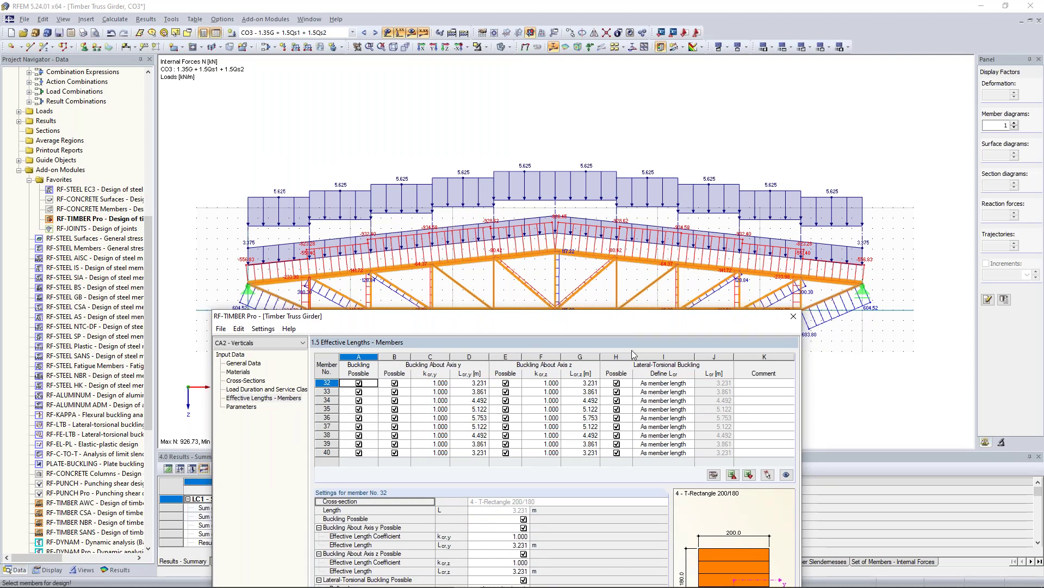
pyautogui.moveTo(629, 316); pyautogui.dragTo(624, 144)
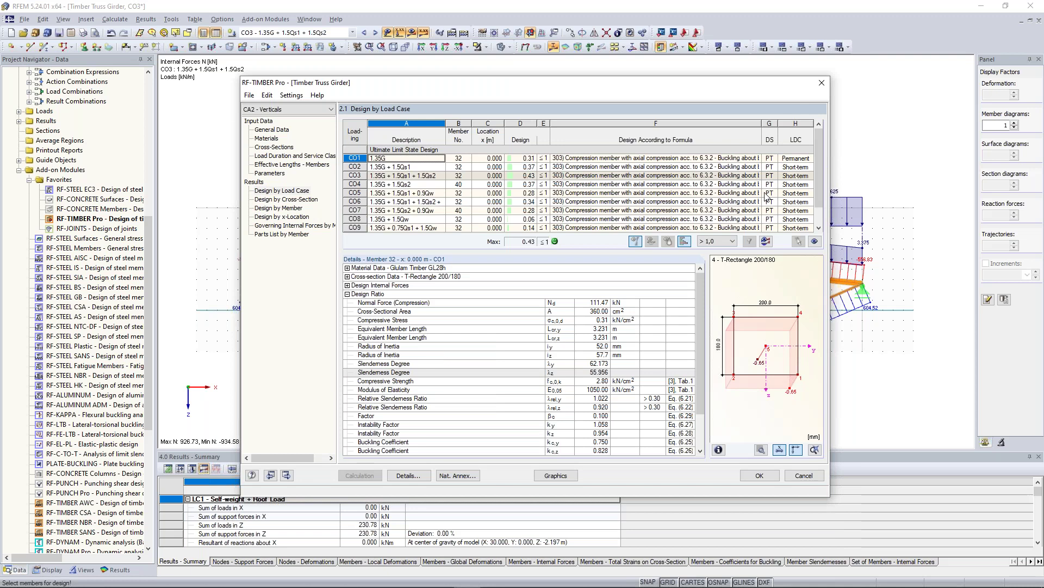
pyautogui.moveTo(818, 161)
pyautogui.mouseDown()
pyautogui.moveTo(818, 177)
pyautogui.moveTo(821, 145)
pyautogui.moveTo(817, 178)
pyautogui.mouseUp()
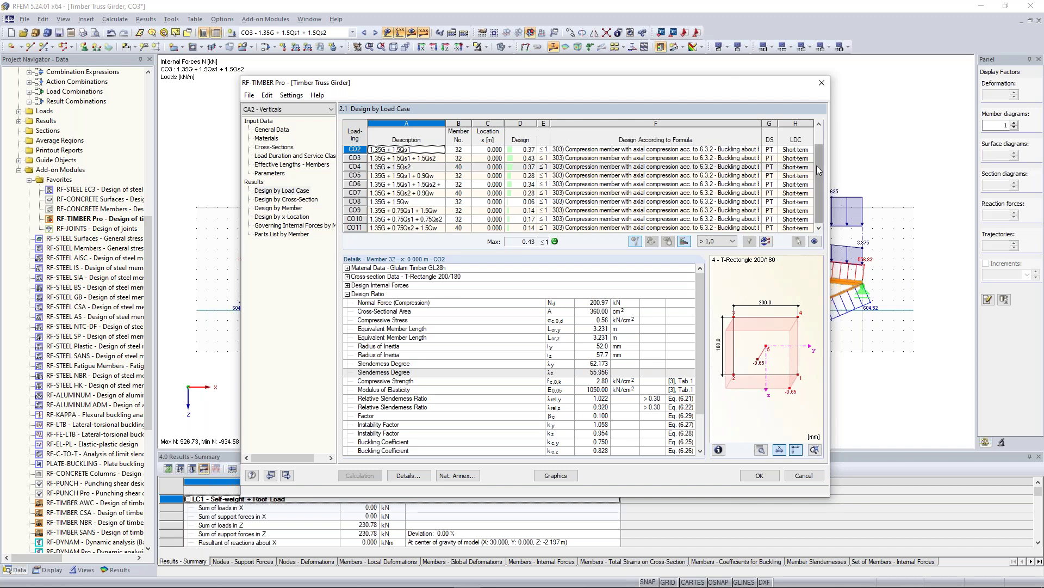
# Create design case 3 with the description Diagonals and turn off the design of all members
pyautogui.moveTo(606, 87); pyautogui.dragTo(602, 67)
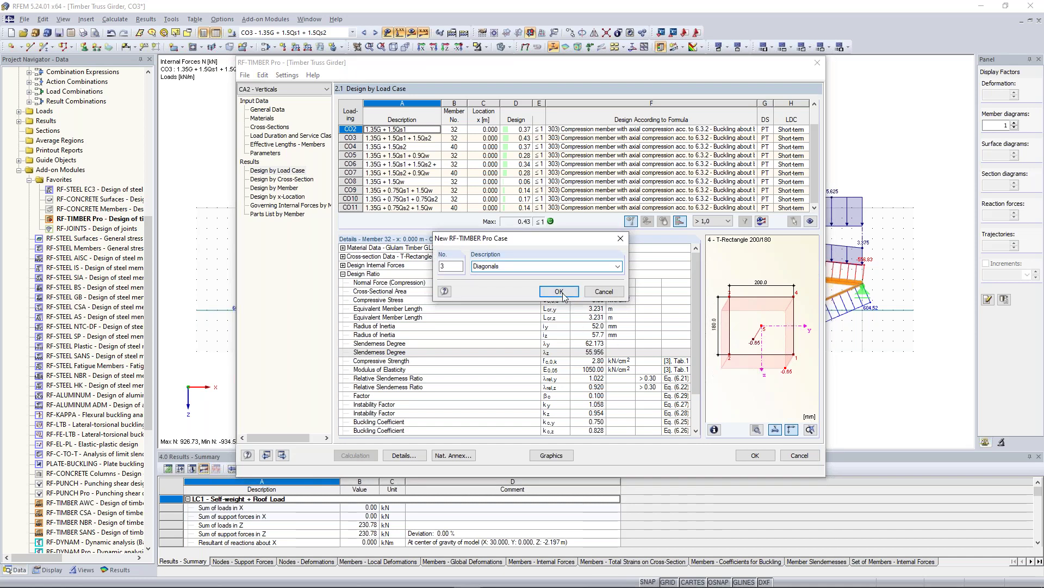
pyautogui.click(562, 293)
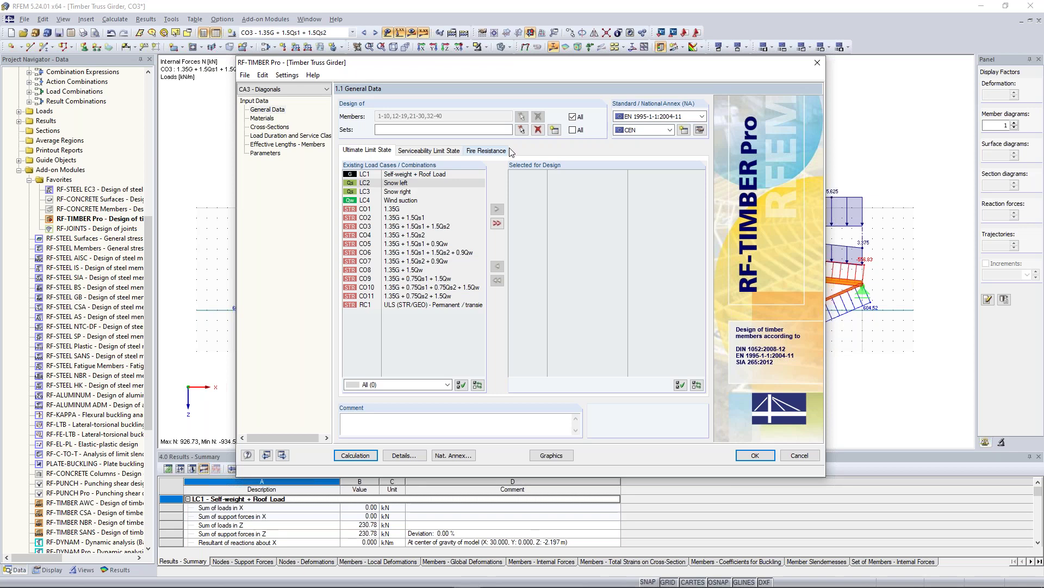
pyautogui.click(572, 117)
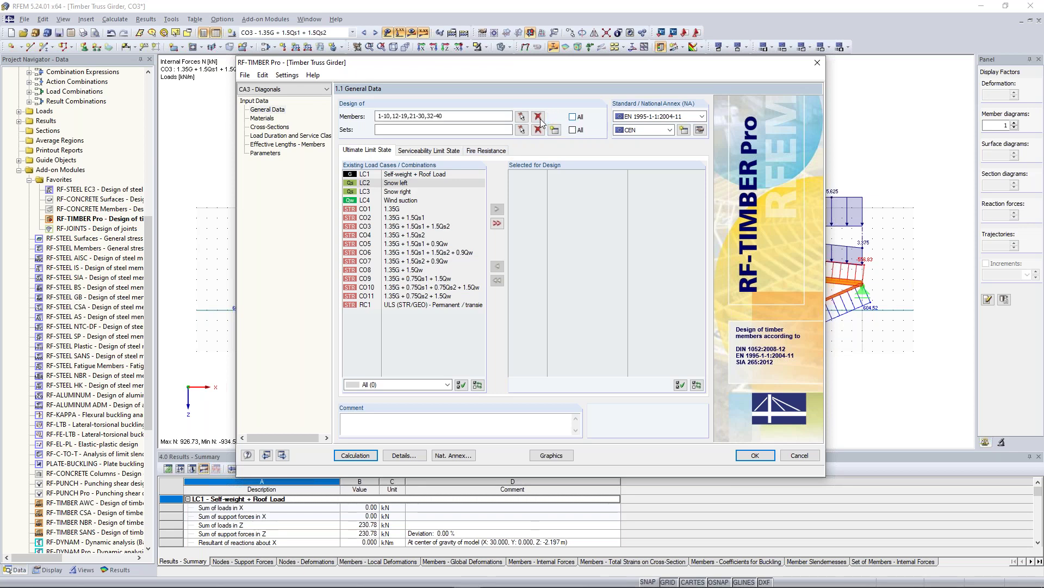
# Isolate the members with cross-section T-Rectangle 200/220 and assign the inner diagonals 22-29 to the Diagonals case
pyautogui.click(521, 117)
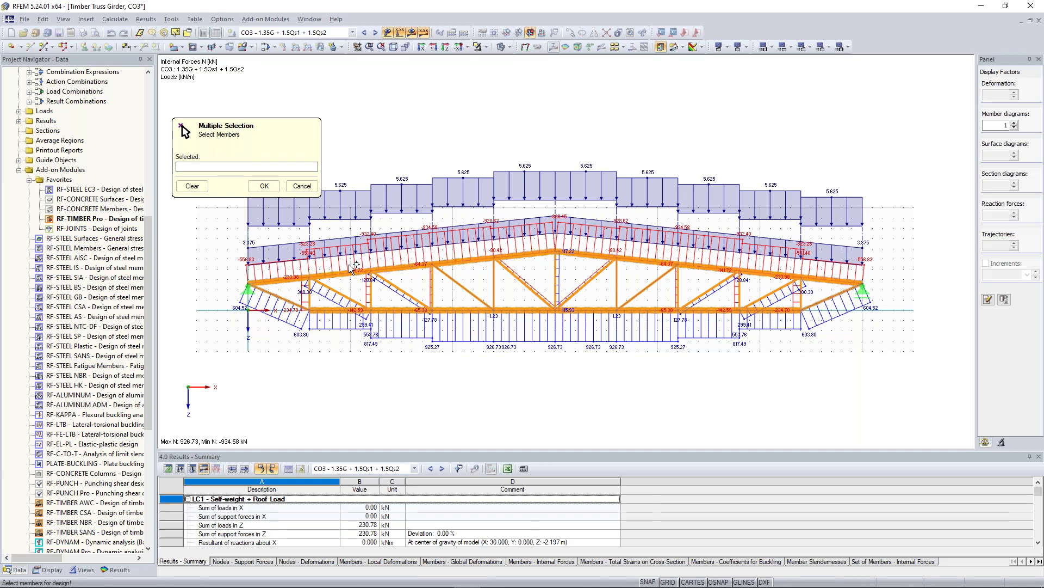
pyautogui.click(81, 570)
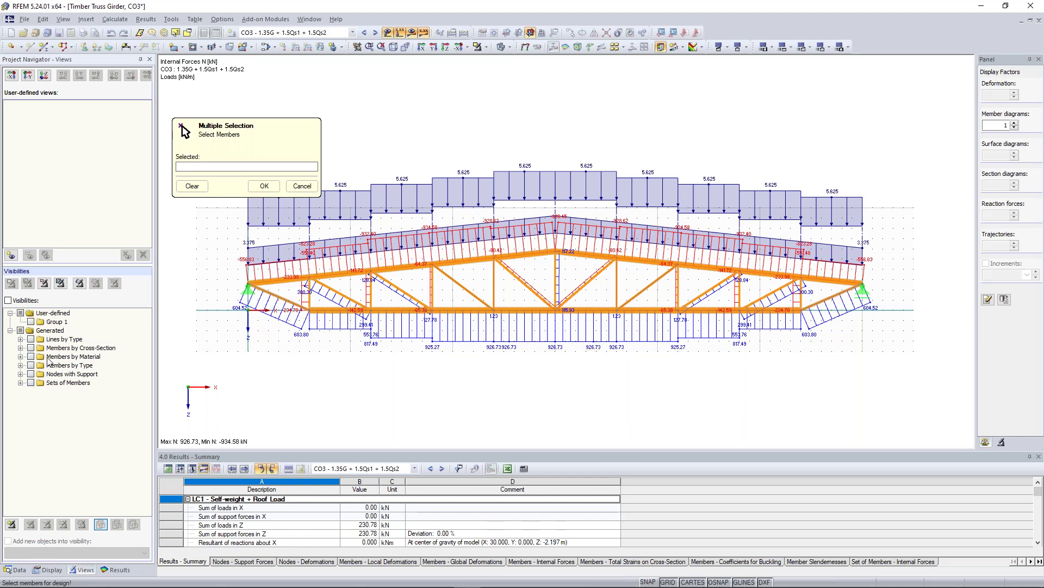
pyautogui.click(20, 348)
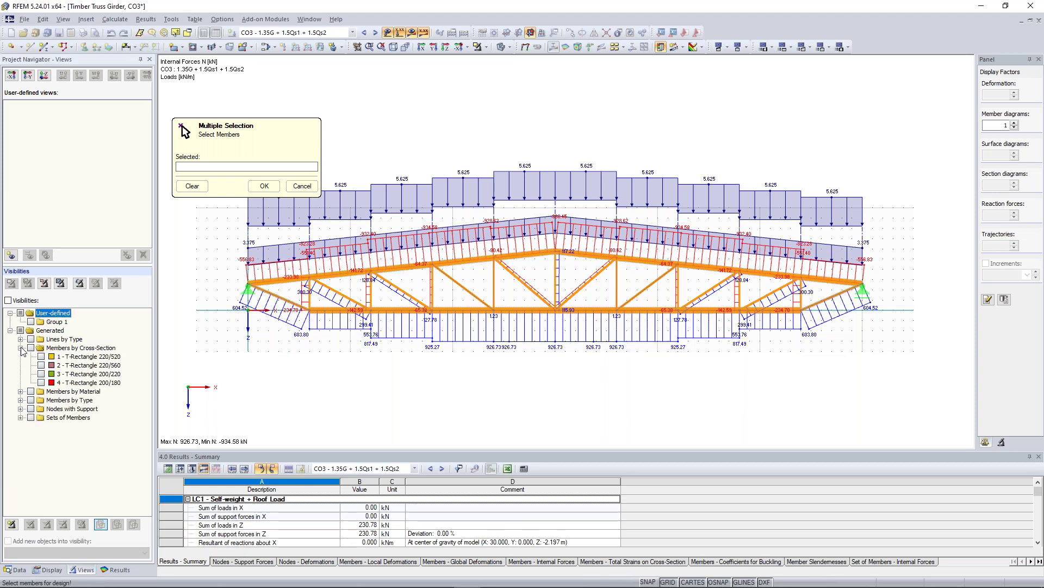
pyautogui.click(41, 374)
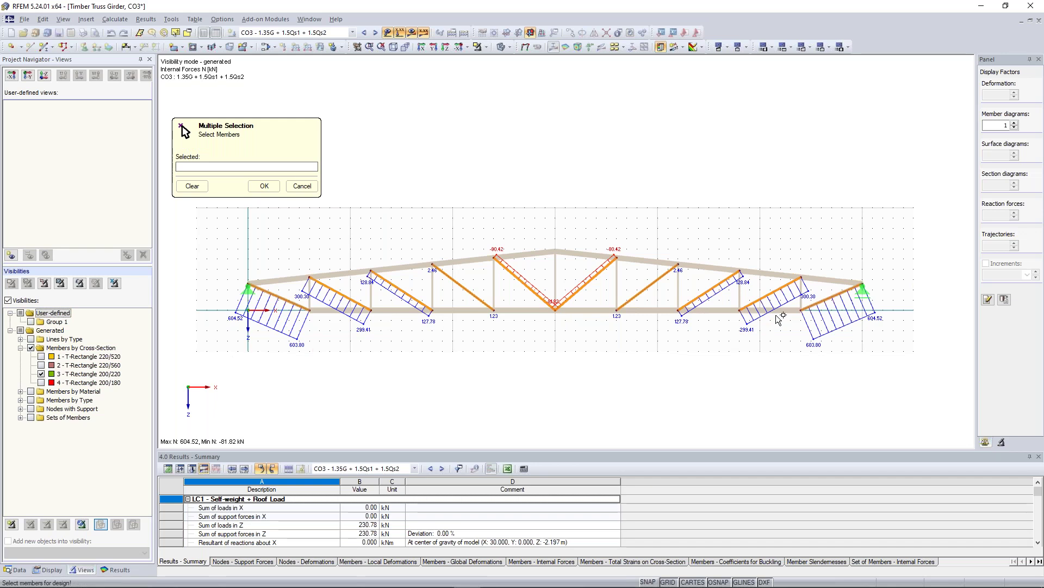
pyautogui.moveTo(787, 299); pyautogui.dragTo(322, 294)
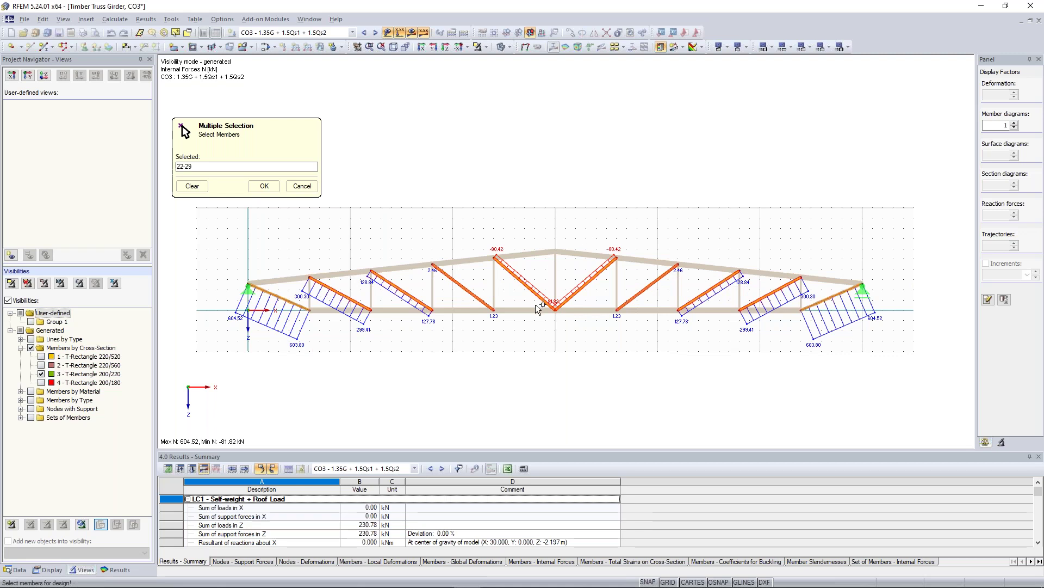
pyautogui.scroll(2, 544, 302)
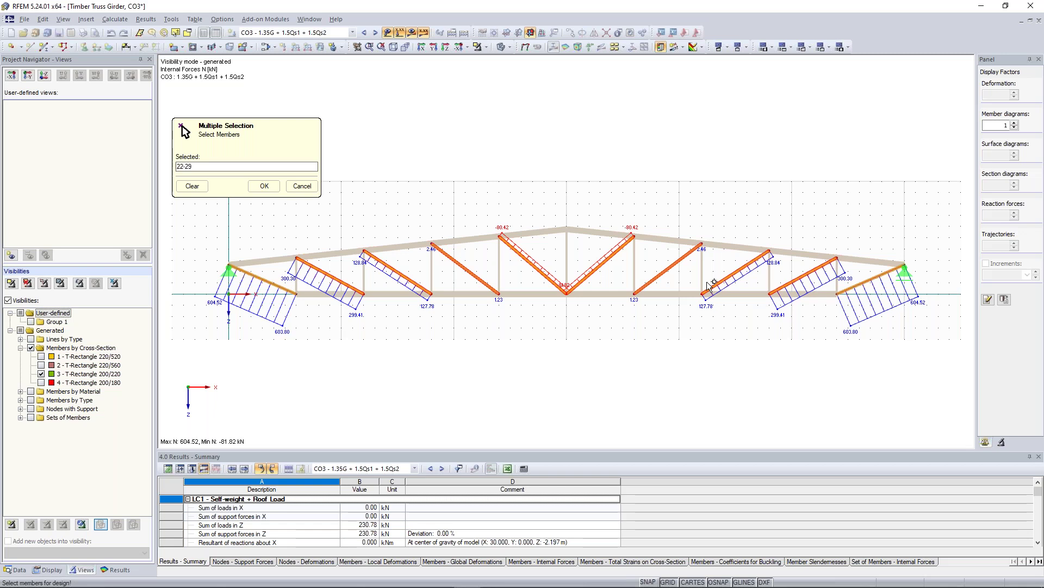
pyautogui.click(267, 187)
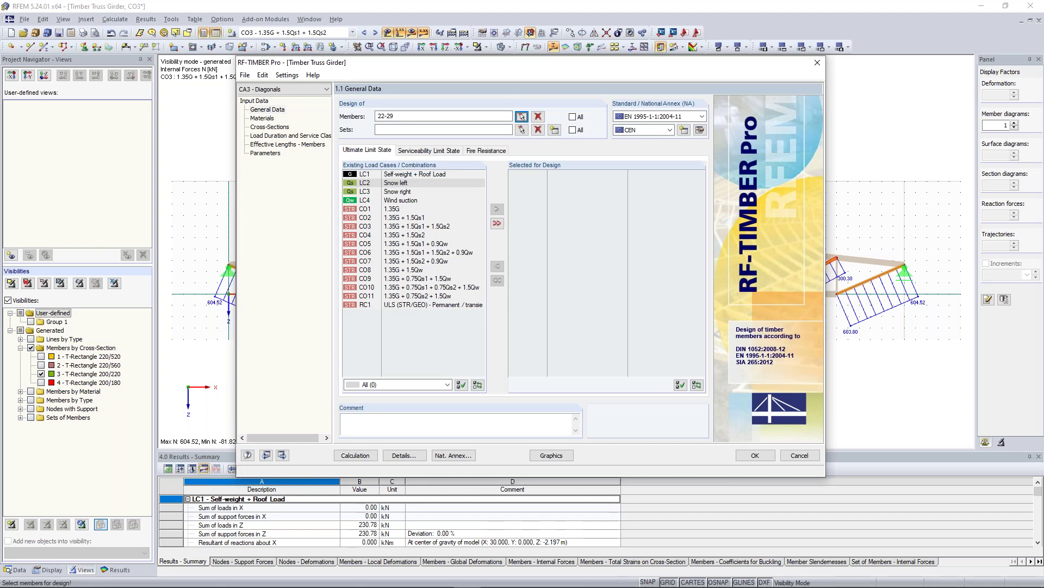
# Add load combinations CO1 to CO11 to the ultimate limit state design of the Diagonals case and proceed to its cross-sections
pyautogui.click(357, 209)
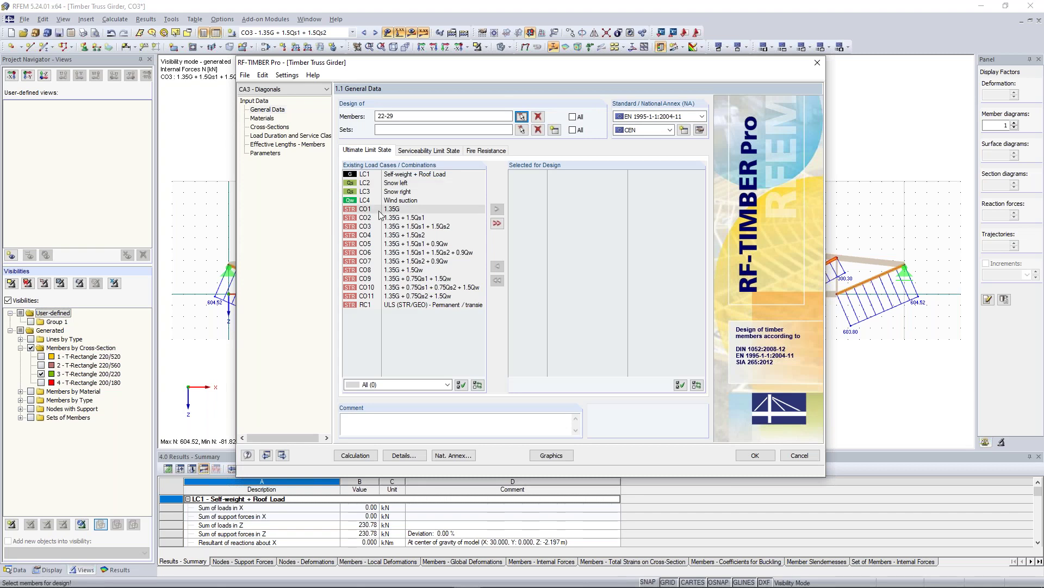
pyautogui.keyDown('shift'); pyautogui.click(392, 296); pyautogui.keyUp('shift')
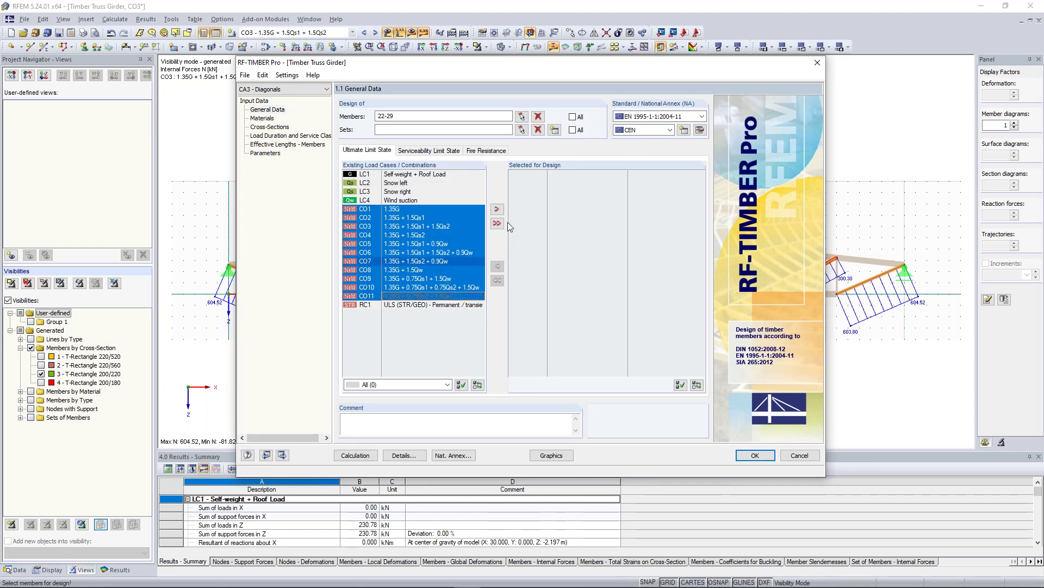
pyautogui.click(497, 210)
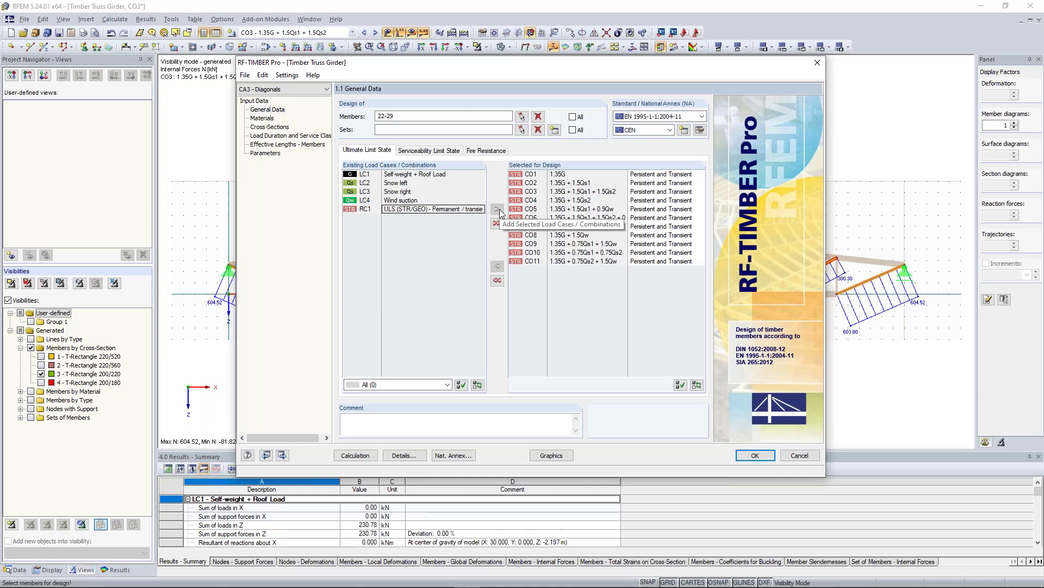
pyautogui.click(281, 455)
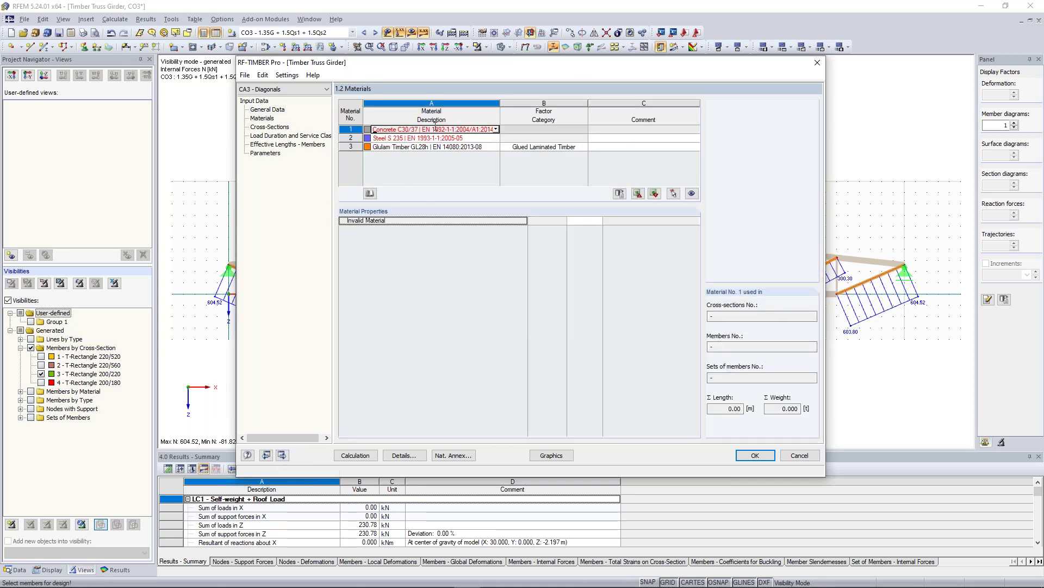
pyautogui.click(282, 455)
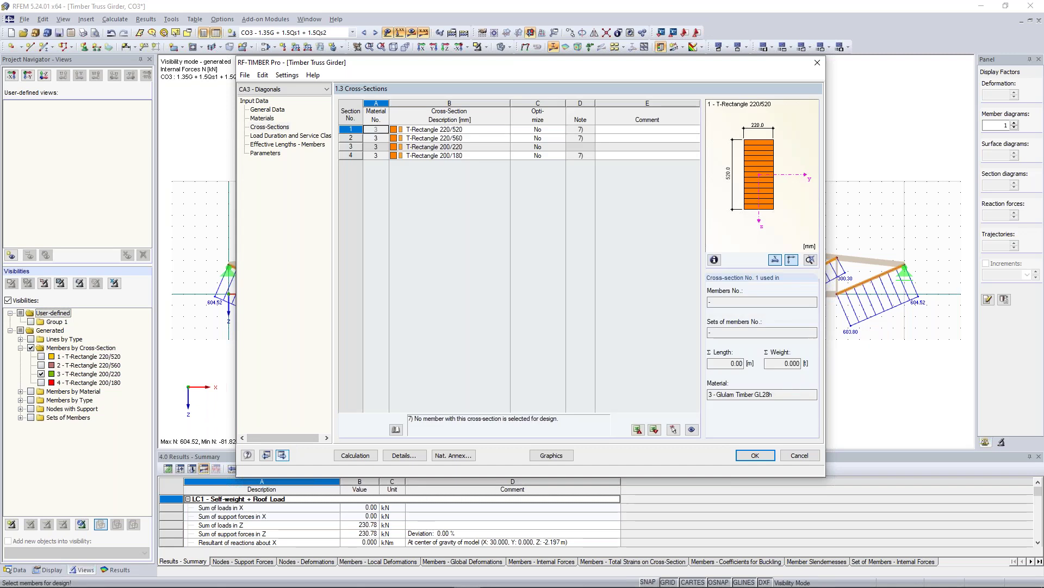
# Check the load duration classes of load cases LC1 to LC4 and the service class options for the Diagonals case
pyautogui.click(283, 454)
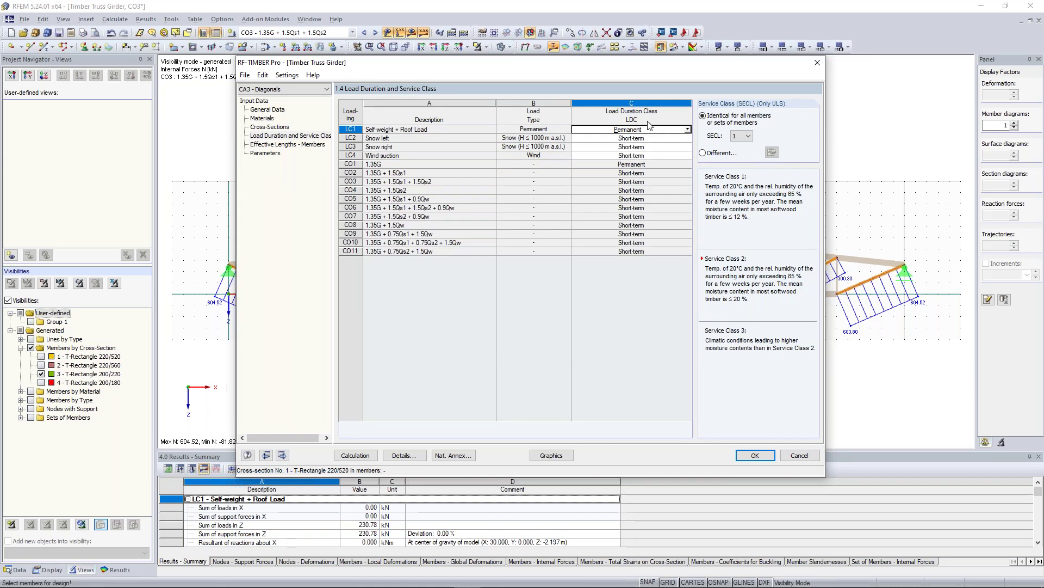
pyautogui.click(647, 139)
pyautogui.click(647, 148)
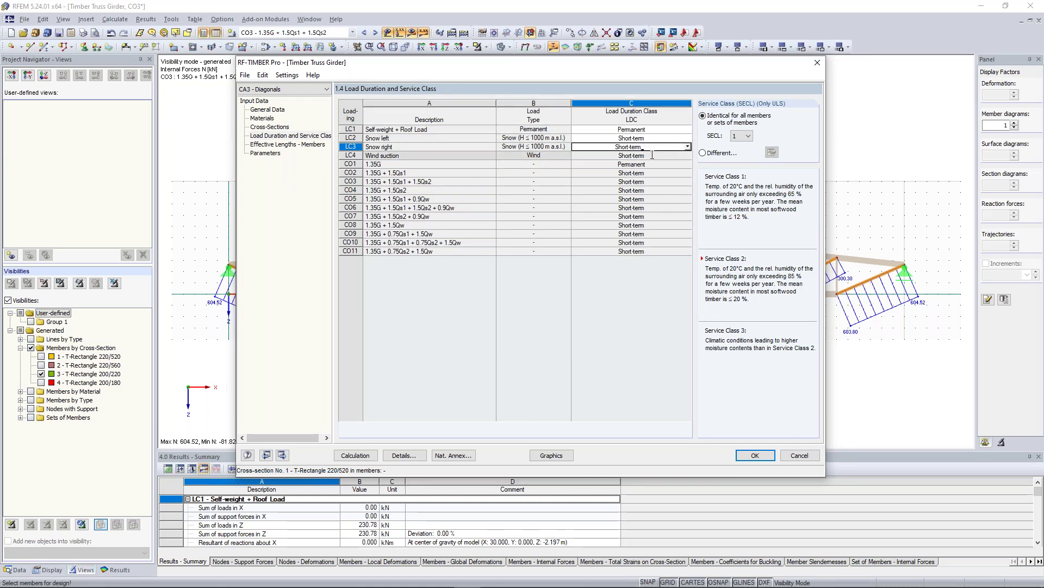
pyautogui.click(653, 155)
pyautogui.click(658, 130)
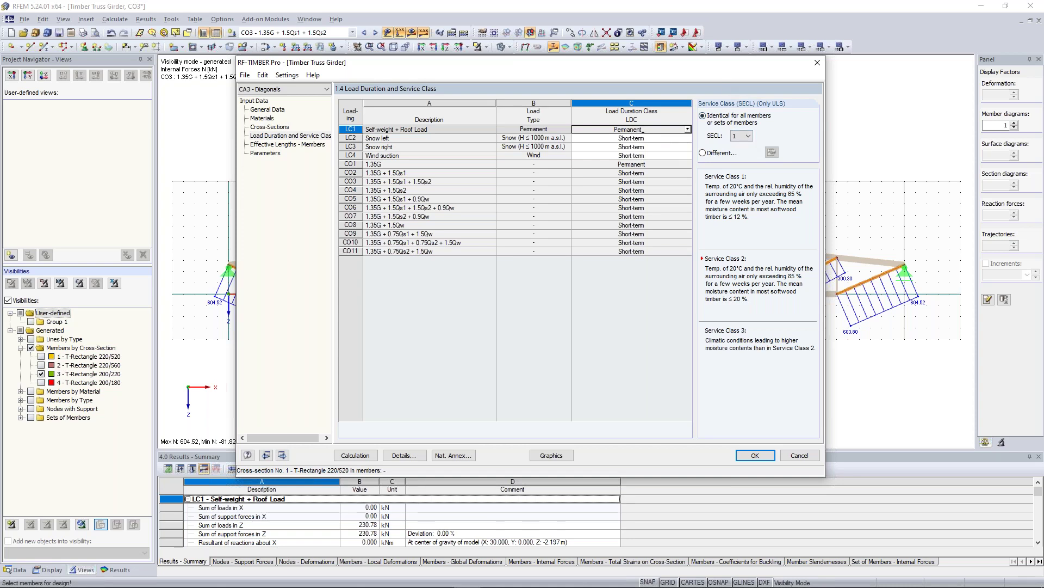
pyautogui.click(745, 136)
# Check the effective lengths of diagonals 22-29 against the truss model and calculate the Diagonals case
pyautogui.click(294, 144)
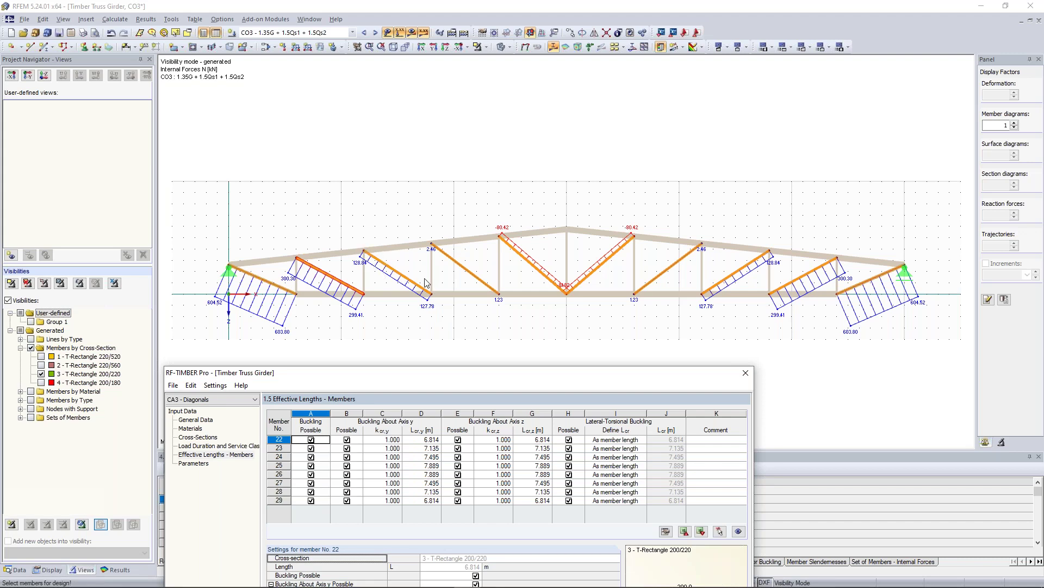
pyautogui.moveTo(478, 373); pyautogui.dragTo(566, 97)
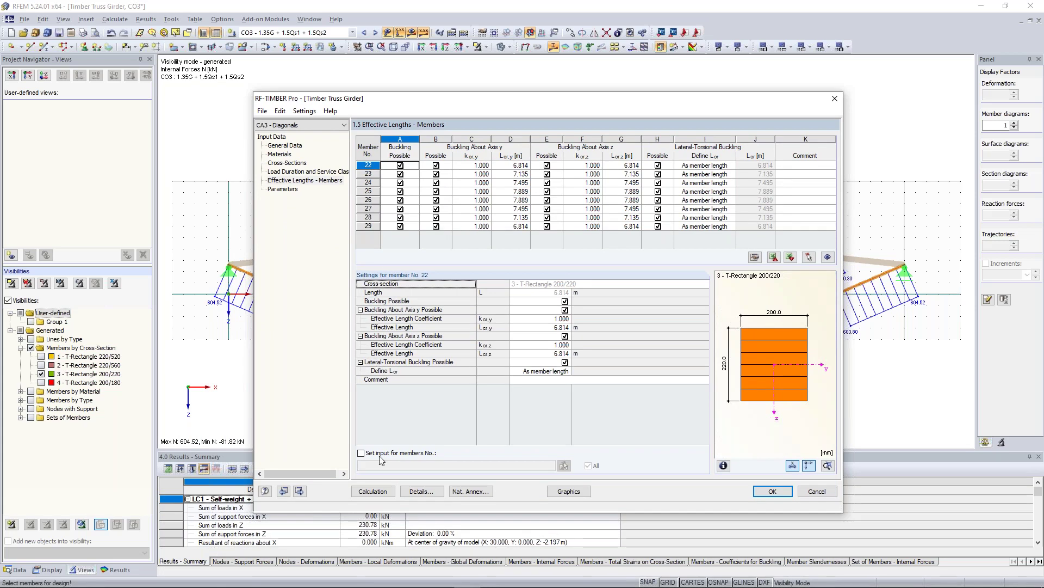
pyautogui.click(383, 492)
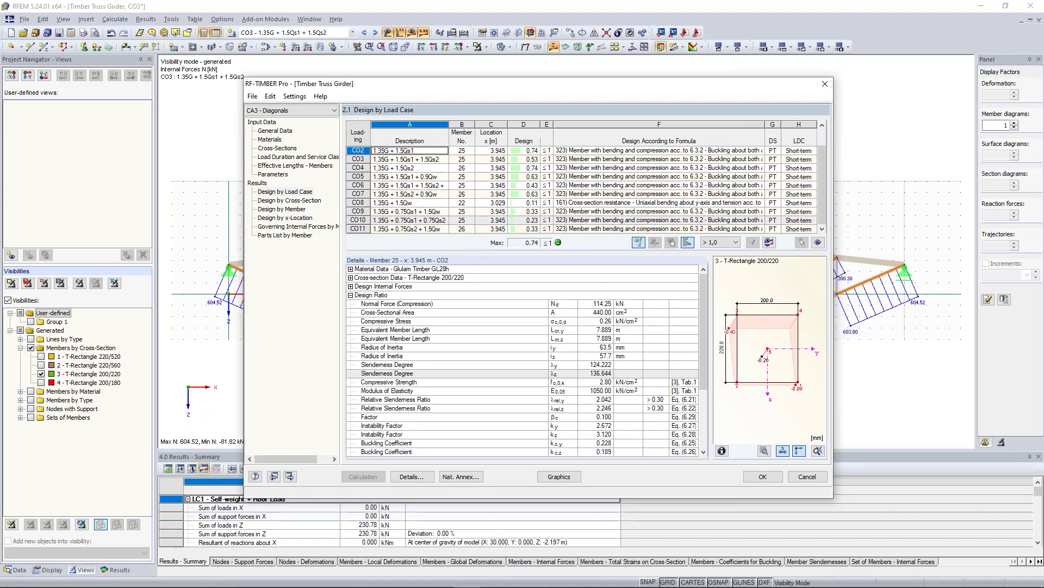
# Examine the buckling design details of member 25 under CO2, then close the timber design and return to the truss model
pyautogui.scroll(-4, 704, 345)
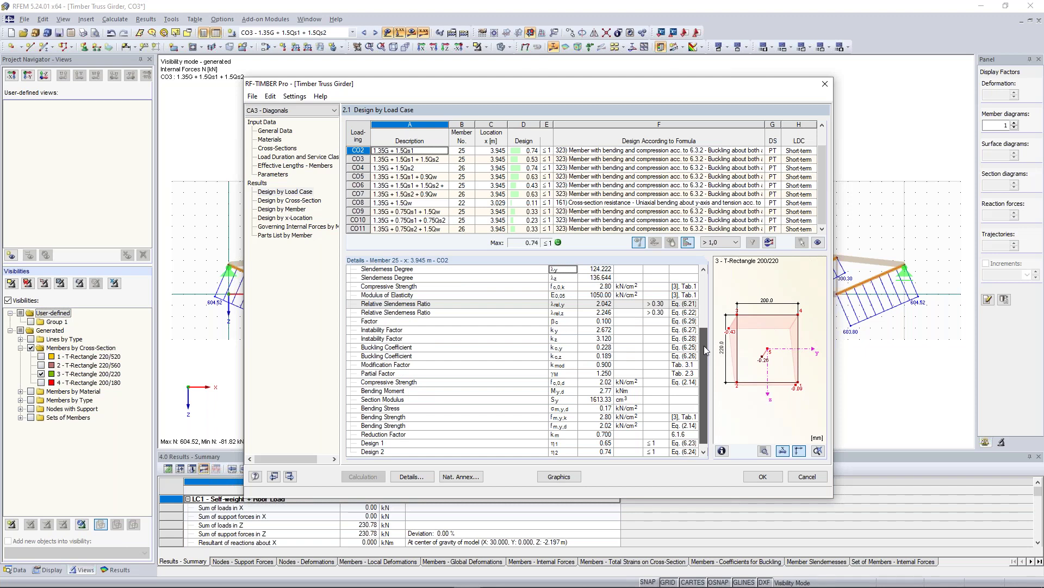
pyautogui.scroll(4, 704, 344)
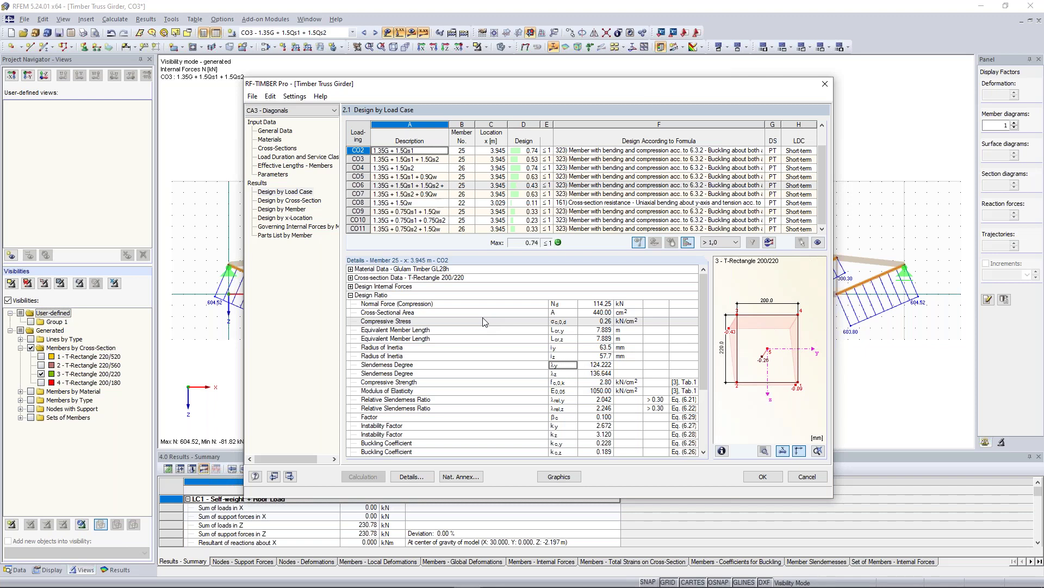
pyautogui.click(763, 476)
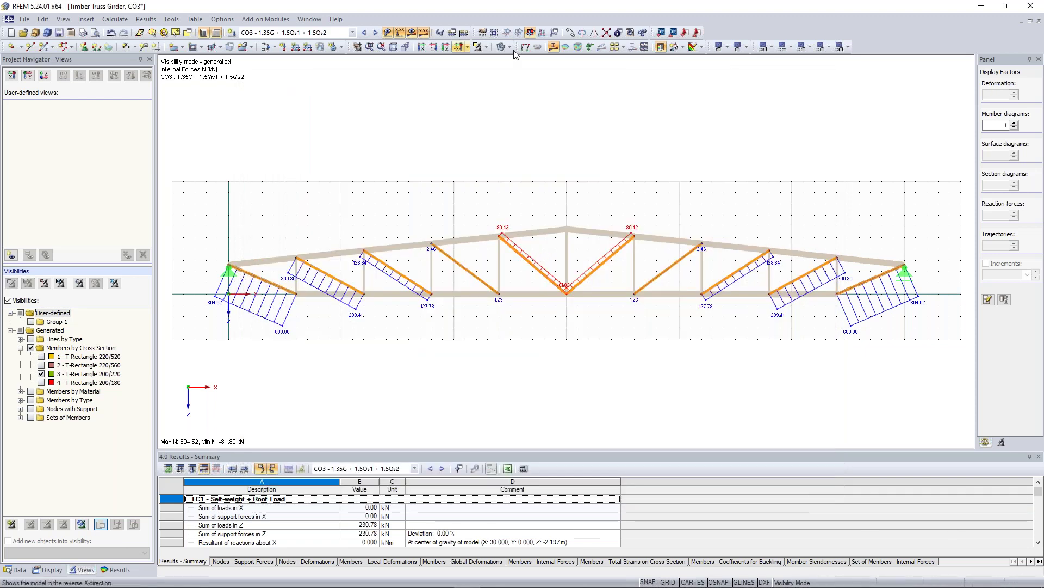
pyautogui.click(481, 48)
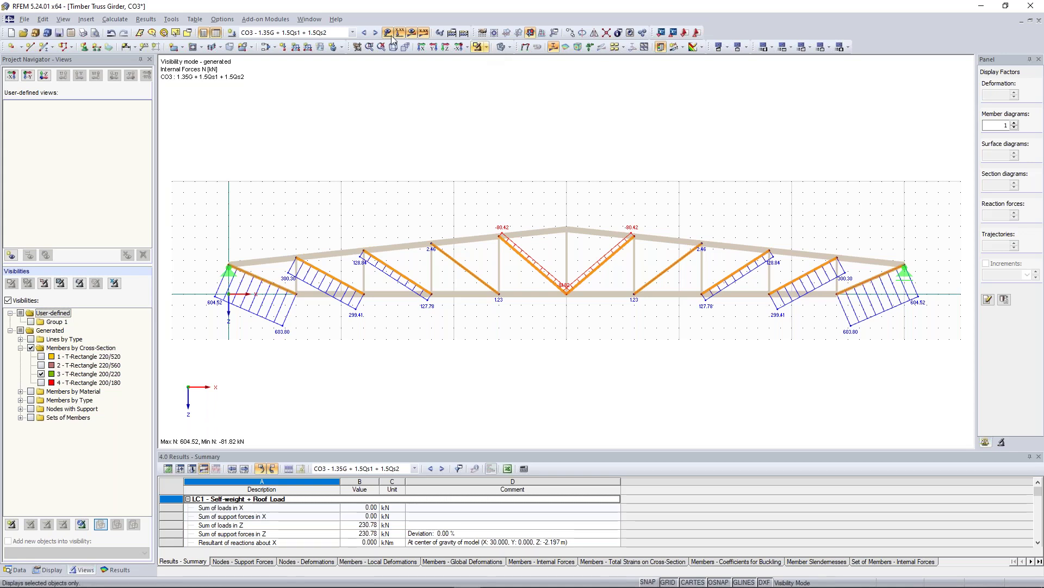
# Display the RF-TIMBER Pro CA1 results and examine the design ratios along the chords and end diagonals of the truss
pyautogui.click(352, 33)
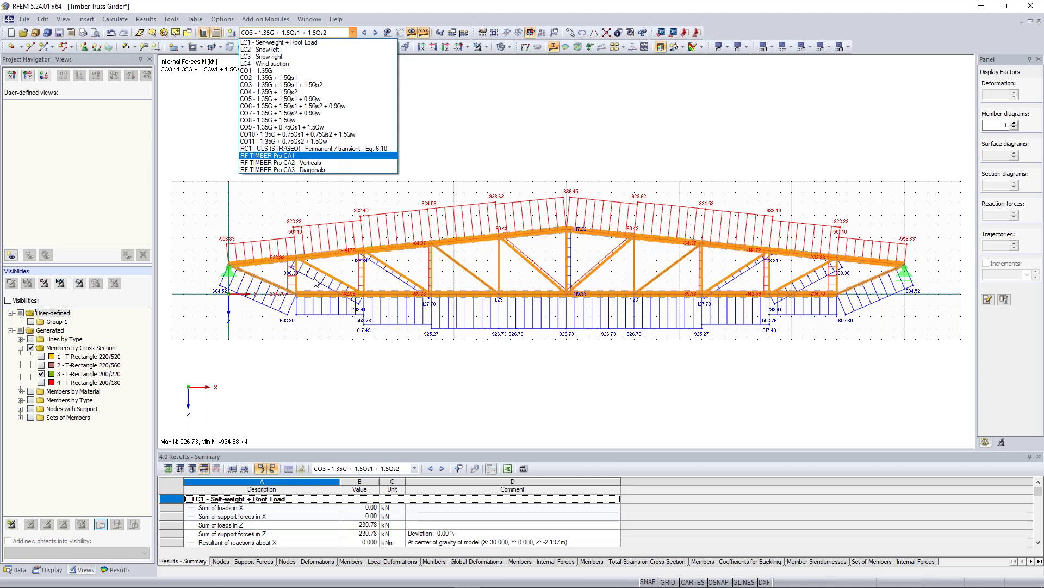
pyautogui.press('Return')
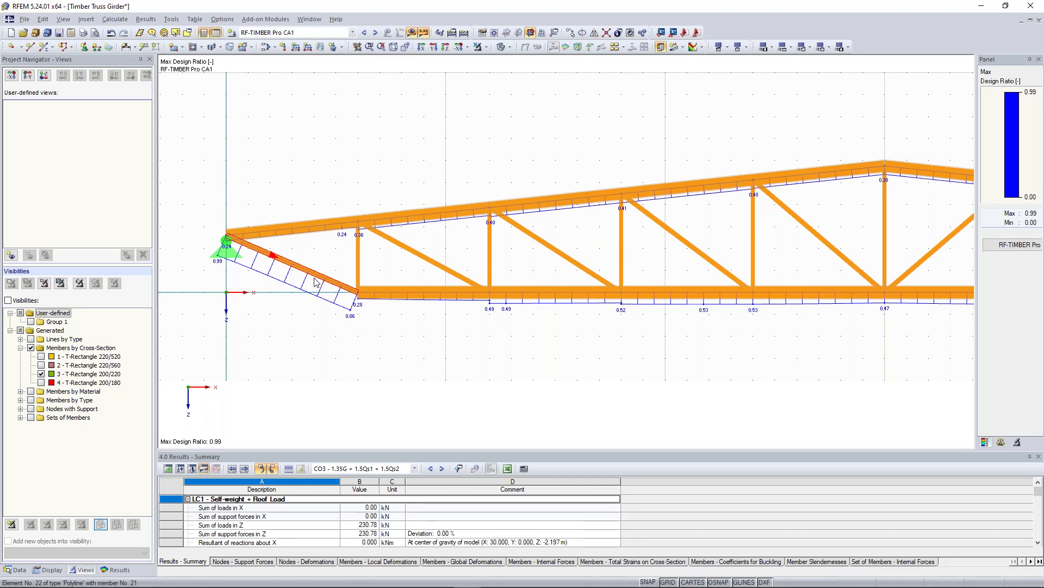
pyautogui.scroll(1, 314, 282)
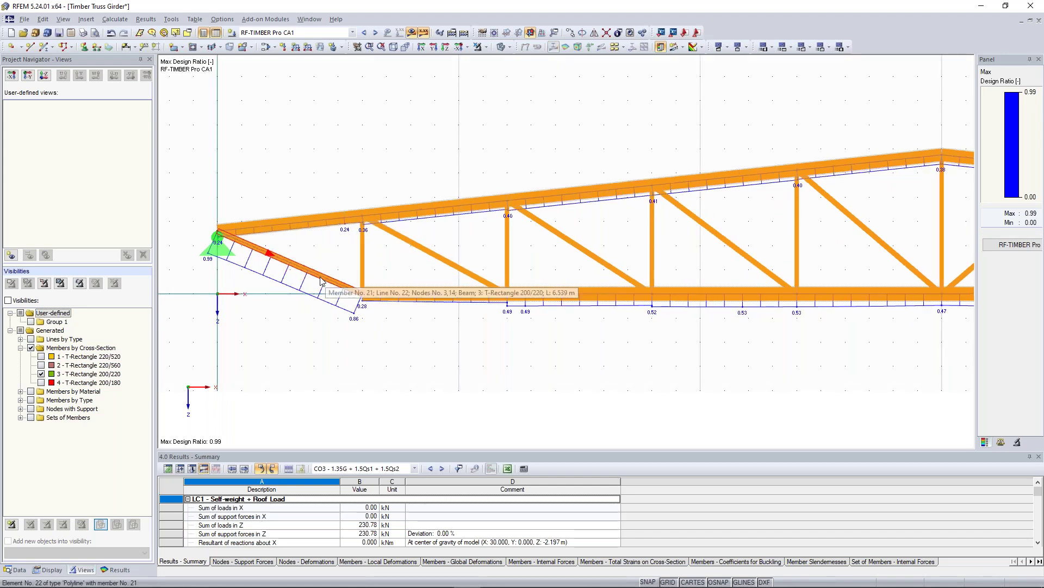
pyautogui.moveTo(829, 257); pyautogui.dragTo(235, 251, button='middle')
pyautogui.moveTo(925, 253); pyautogui.dragTo(676, 260, button='middle')
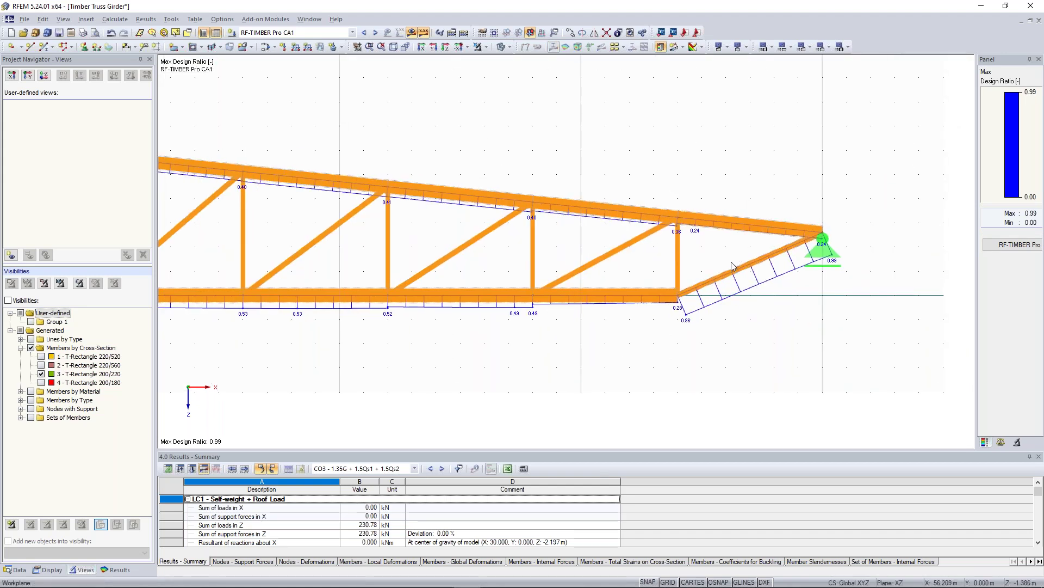
pyautogui.scroll(-2, 576, 296)
pyautogui.moveTo(547, 291); pyautogui.dragTo(612, 278, button='middle')
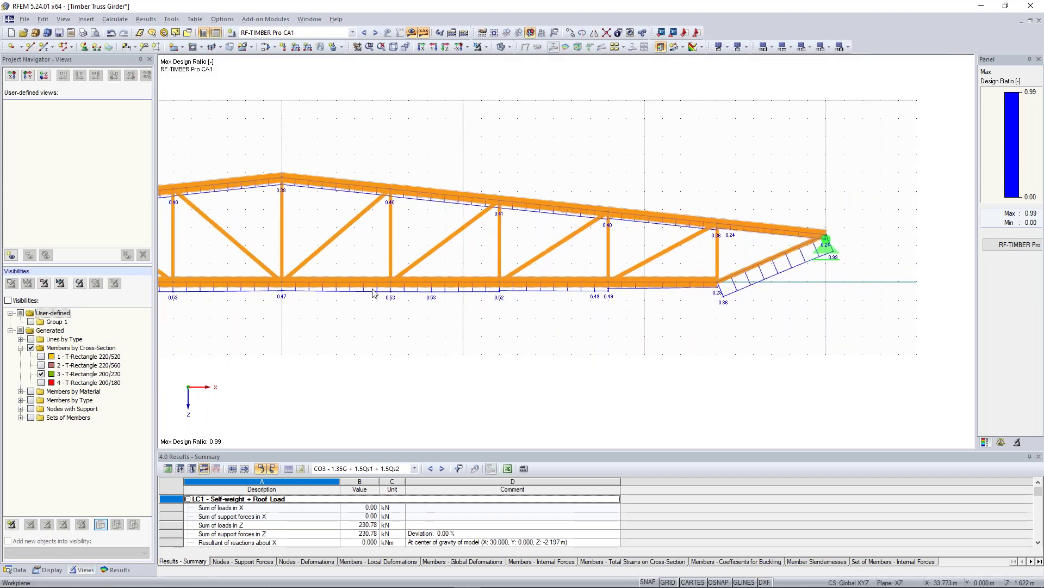
pyautogui.scroll(-2, 745, 267)
pyautogui.scroll(1, 766, 267)
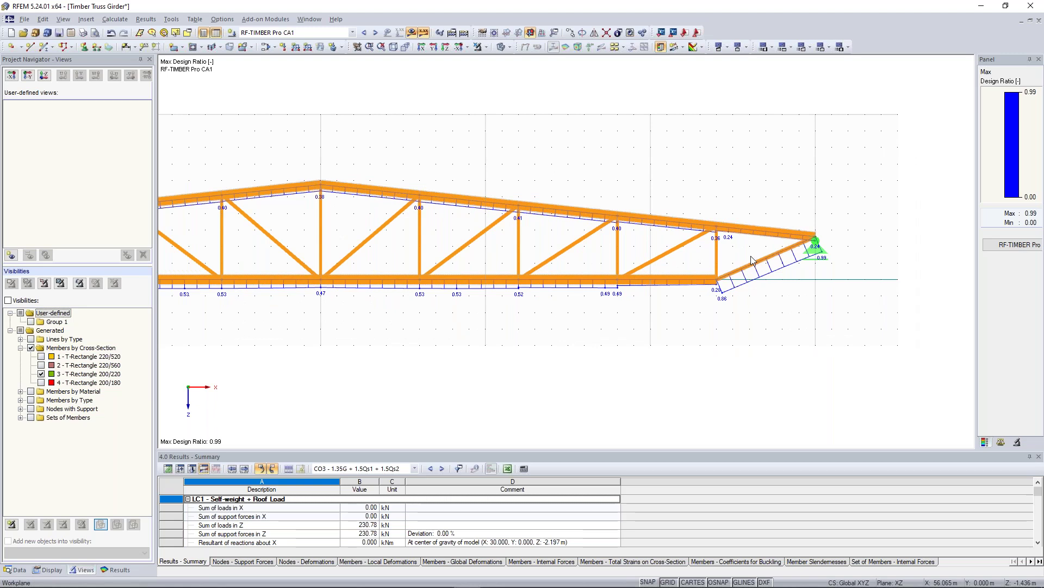
pyautogui.scroll(1, 767, 267)
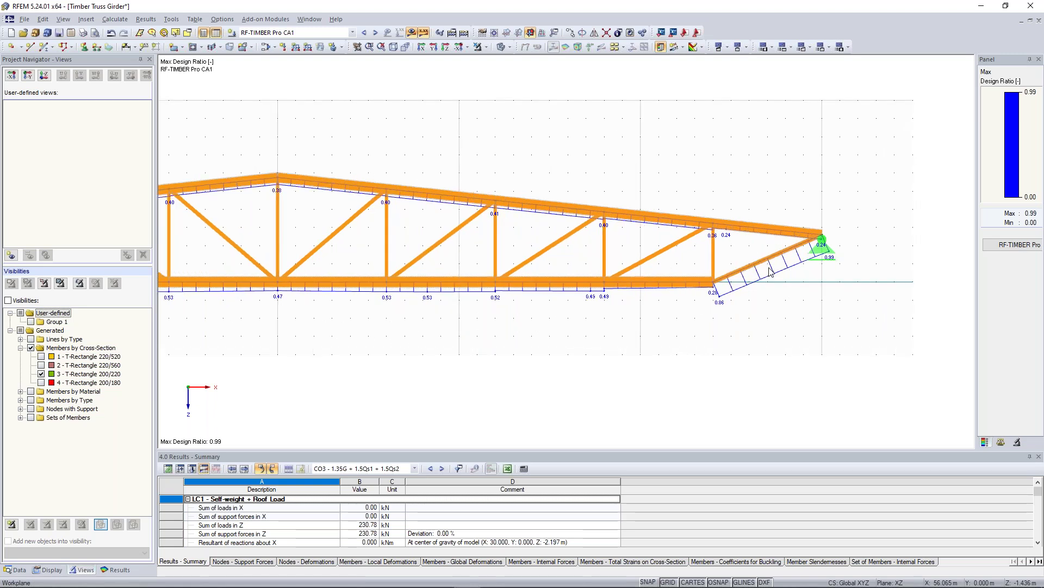
pyautogui.scroll(2, 771, 272)
pyautogui.scroll(-3, 591, 332)
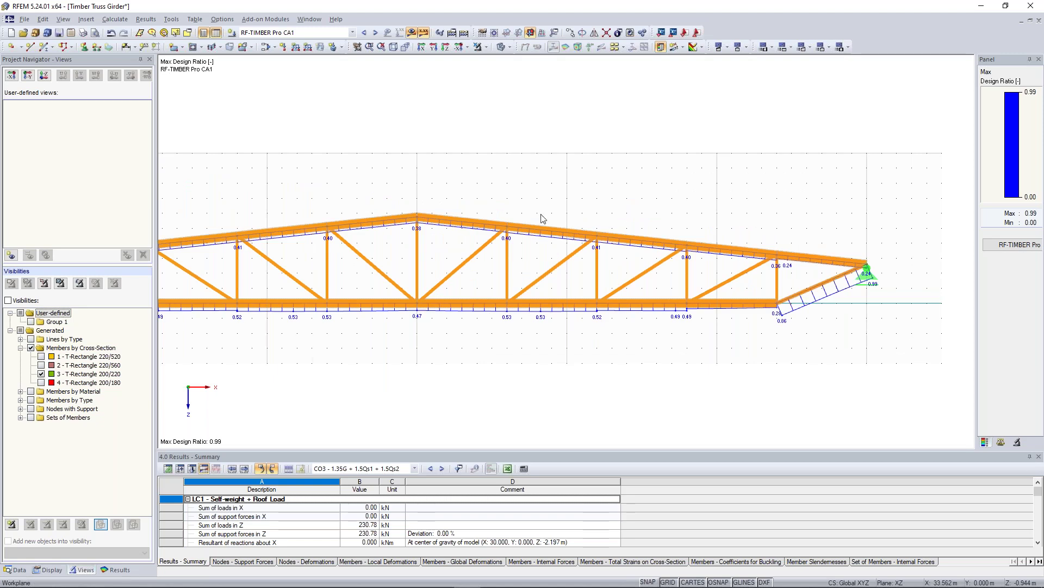
pyautogui.scroll(-1, 532, 209)
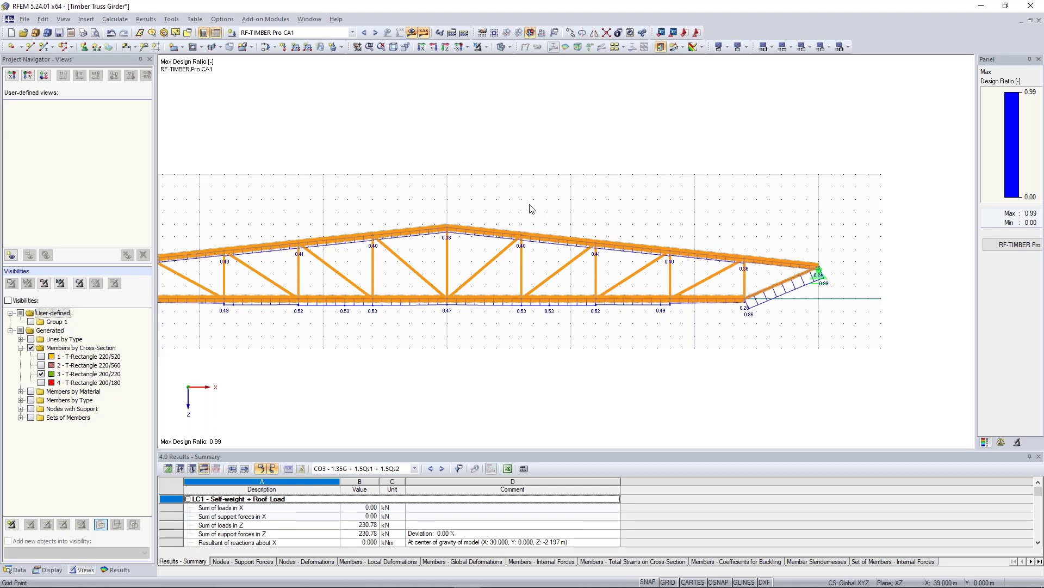
# View the design ratios of RF-TIMBER Pro CA2 - Verticals and those of CA3 - Diagonals
pyautogui.click(375, 33)
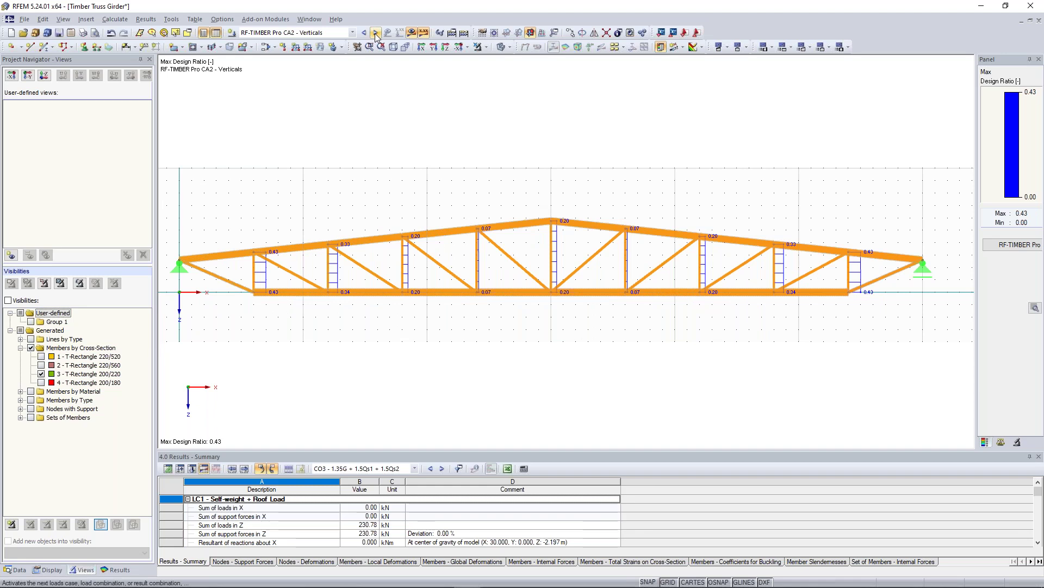
pyautogui.click(375, 32)
pyautogui.moveTo(563, 164)
pyautogui.mouseDown(button='middle')
pyautogui.moveTo(563, 144)
pyautogui.moveTo(593, 148)
pyautogui.moveTo(565, 164)
pyautogui.mouseUp(button='middle')
pyautogui.scroll(-1, 537, 129)
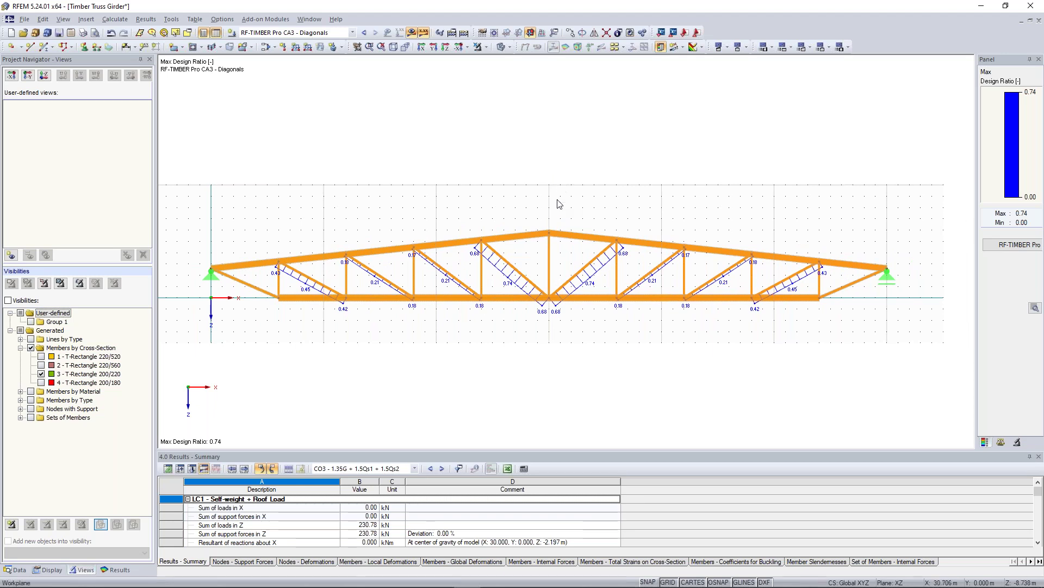
pyautogui.scroll(-2, 557, 194)
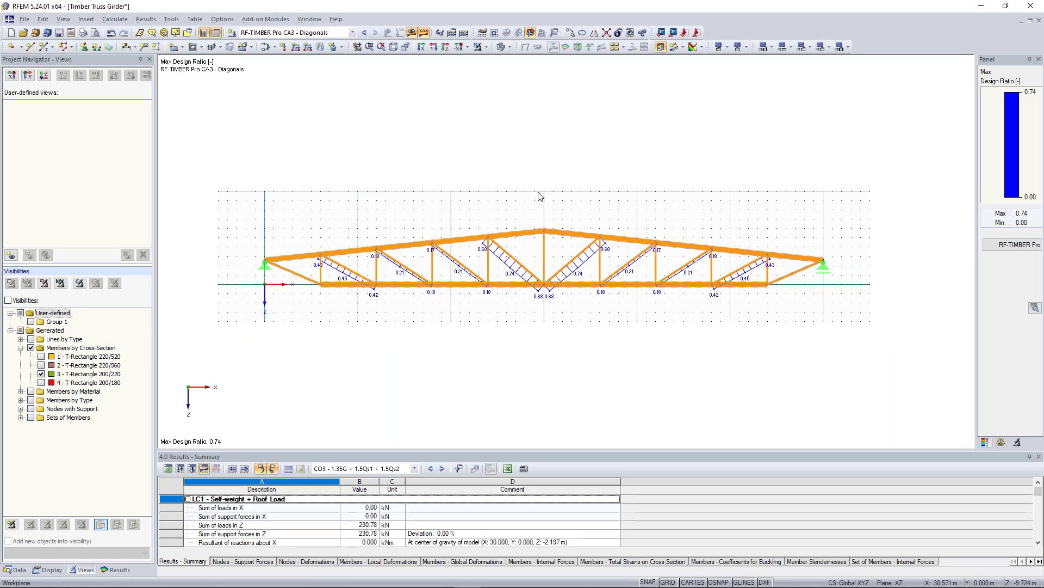
pyautogui.moveTo(531, 196); pyautogui.dragTo(545, 182, button='middle')
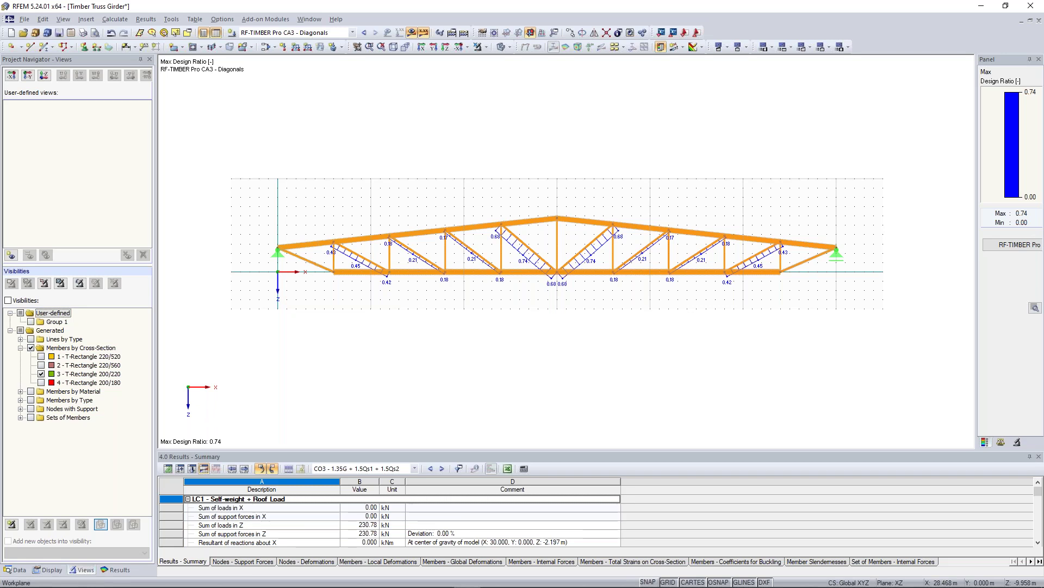
pyautogui.scroll(3, 573, 187)
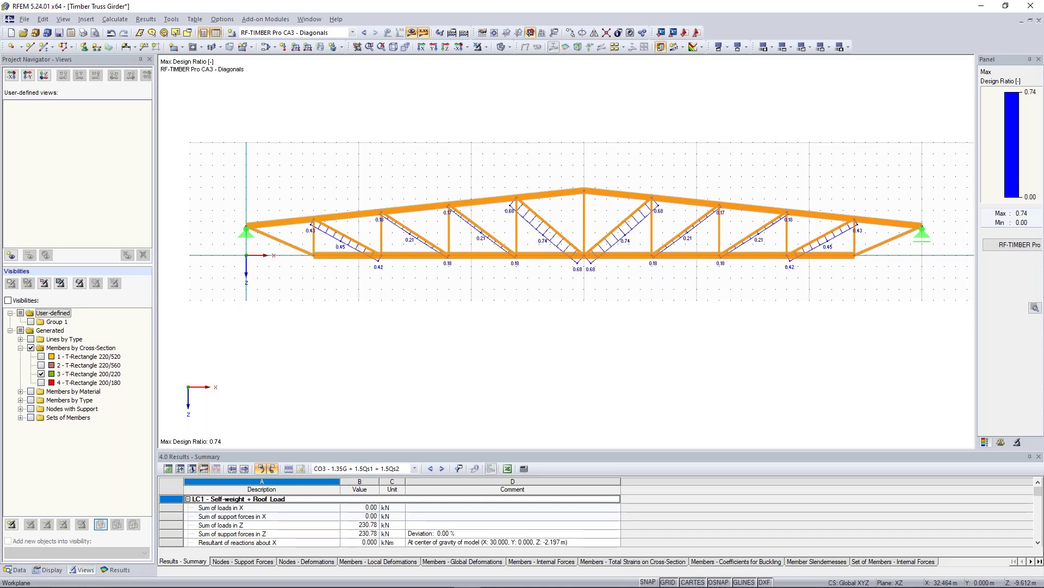
pyautogui.click(335, 217)
pyautogui.moveTo(396, 175); pyautogui.dragTo(393, 176, button='middle')
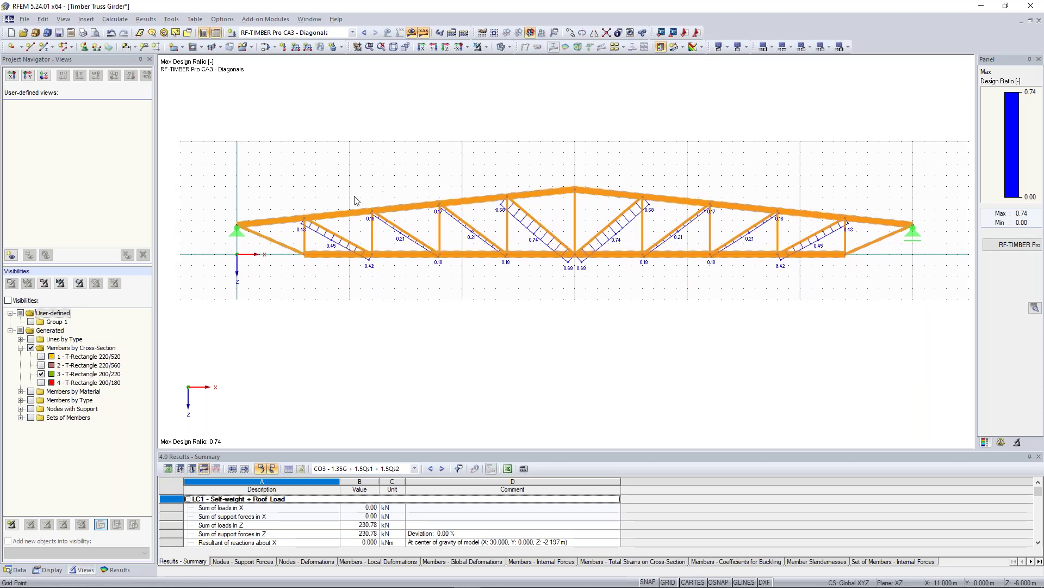
pyautogui.scroll(1, 428, 169)
pyautogui.scroll(-1, 428, 170)
pyautogui.moveTo(430, 173); pyautogui.dragTo(432, 173, button='middle')
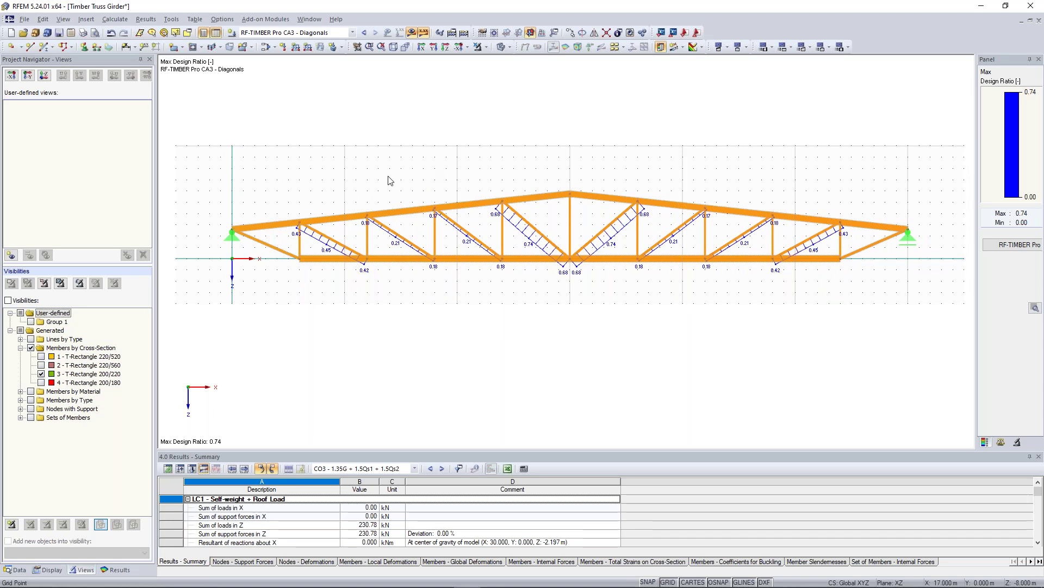
pyautogui.click(358, 220)
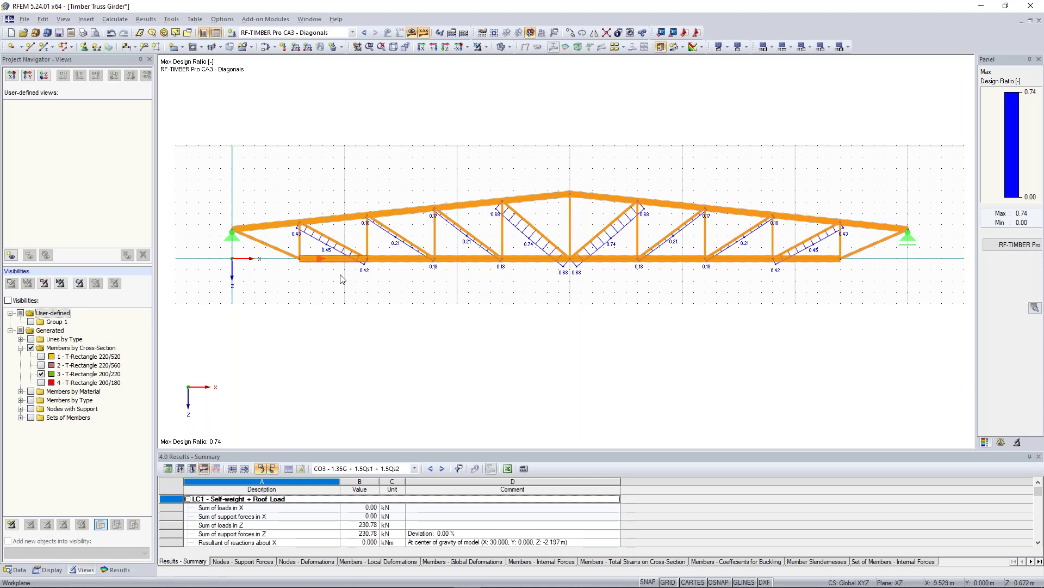
# Return to the RF-TIMBER Pro CA1 results and inspect the chord design ratios
pyautogui.click(364, 34)
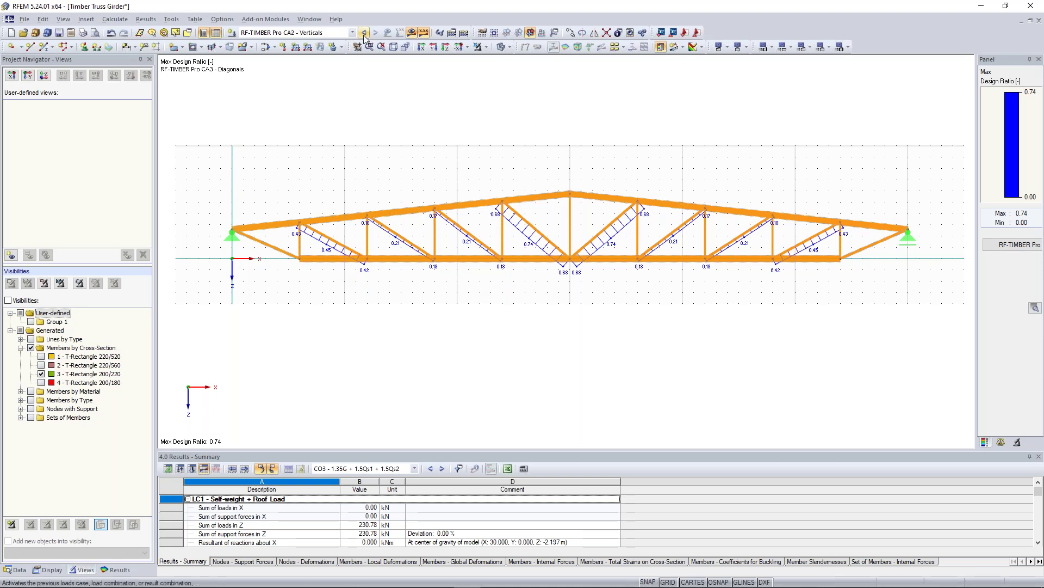
pyautogui.click(364, 34)
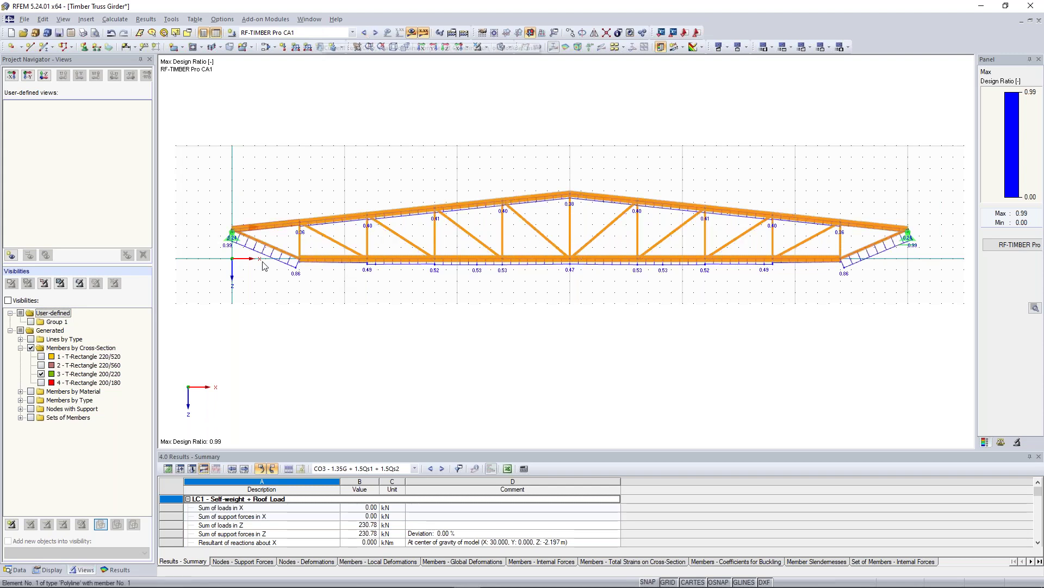
pyautogui.scroll(1, 295, 261)
pyautogui.moveTo(388, 180); pyautogui.dragTo(362, 184, button='middle')
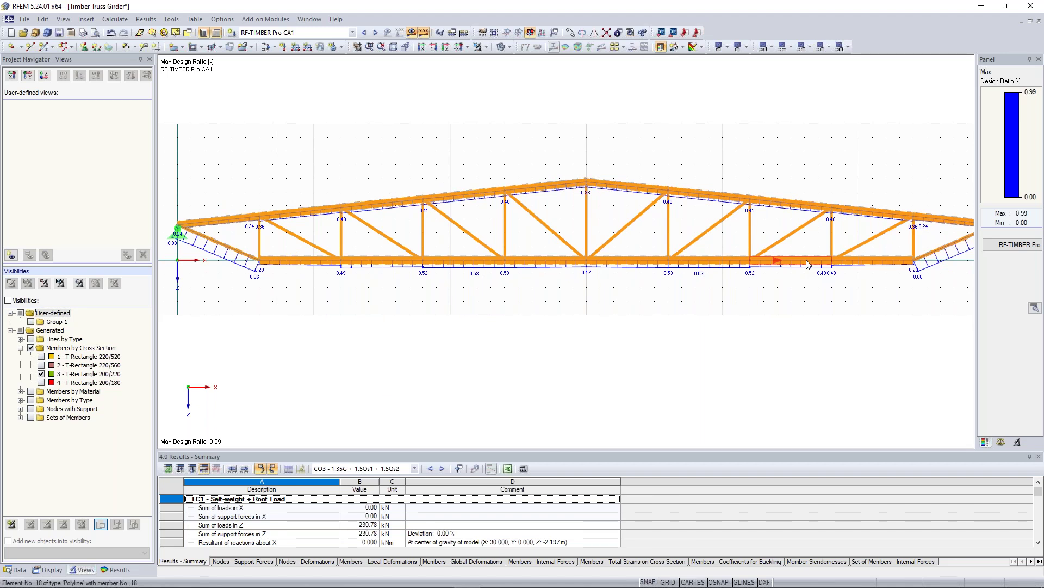
# Open the cross-section input data of RF-TIMBER Pro CA1 and enable optimization for T-Rectangle 220/520
pyautogui.click(1013, 245)
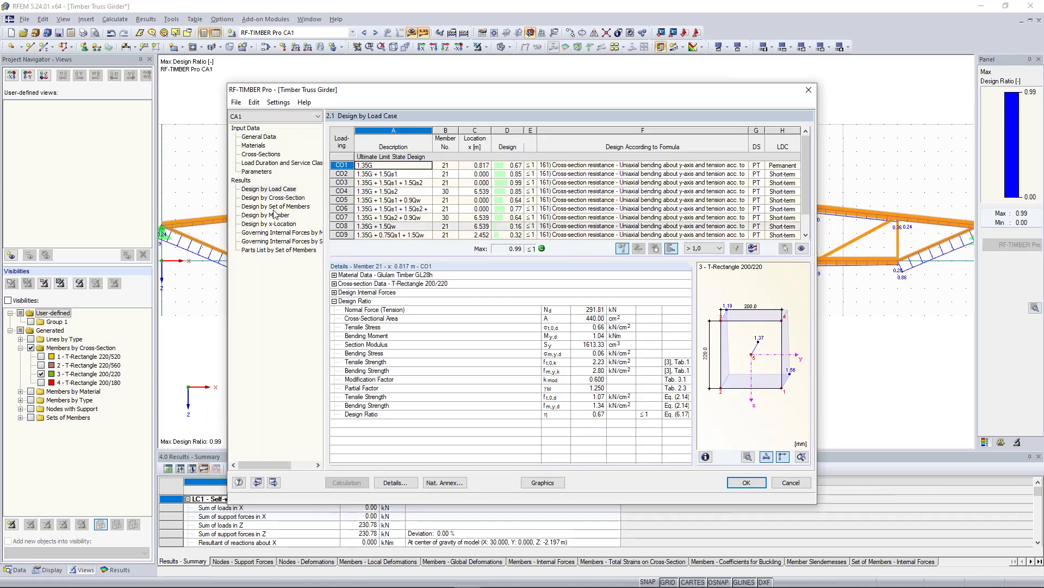
pyautogui.click(265, 162)
pyautogui.click(262, 154)
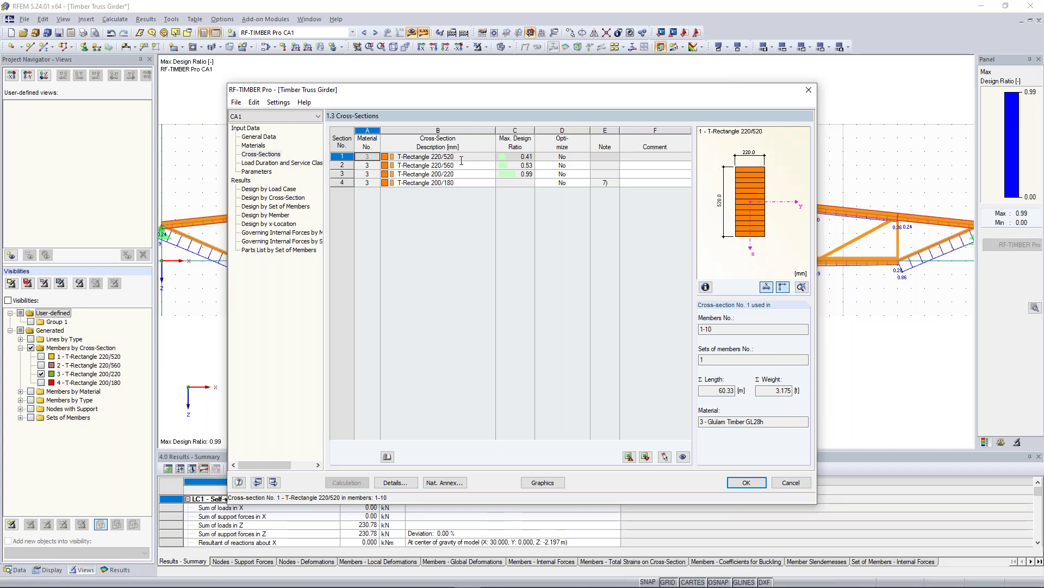
pyautogui.click(561, 157)
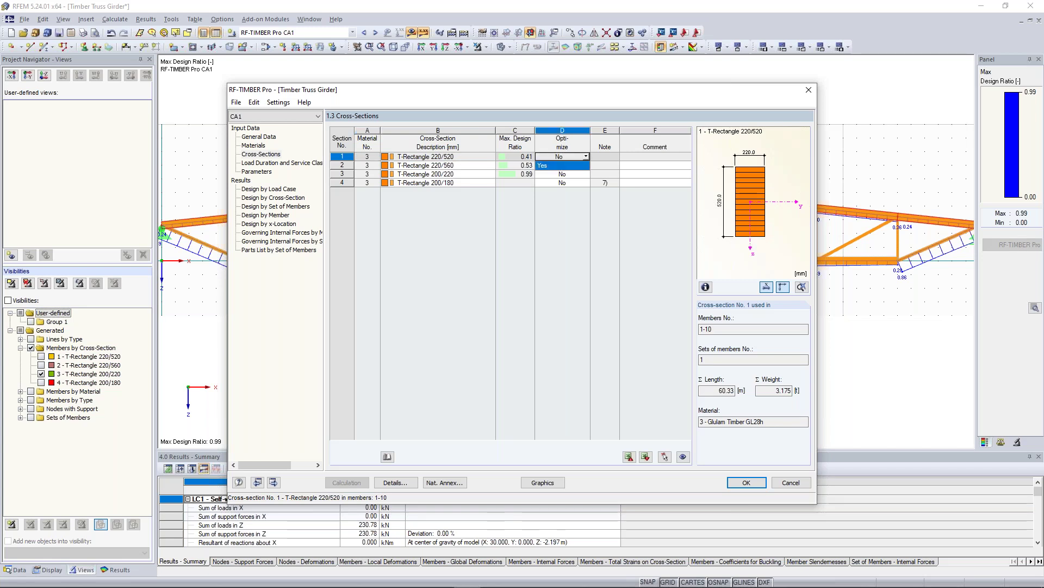
pyautogui.click(554, 168)
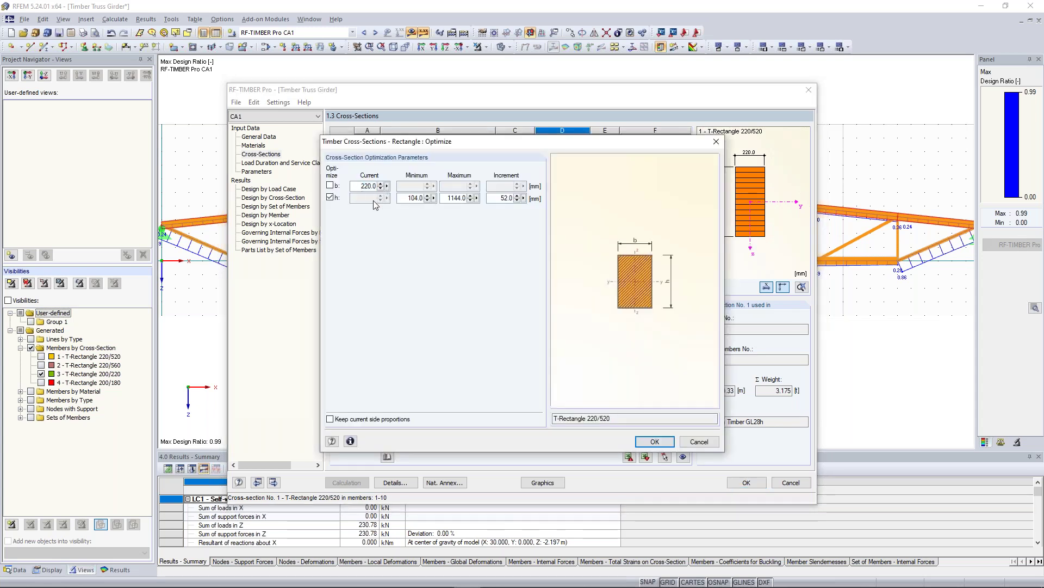
# Set the height optimization of T-Rectangle 220/520 to a 220 mm minimum, 500 mm maximum and 20 mm increment
pyautogui.doubleClick(411, 198)
pyautogui.write('2')
pyautogui.doubleClick(456, 198)
pyautogui.write('500')
pyautogui.doubleClick(498, 199)
pyautogui.write('20')
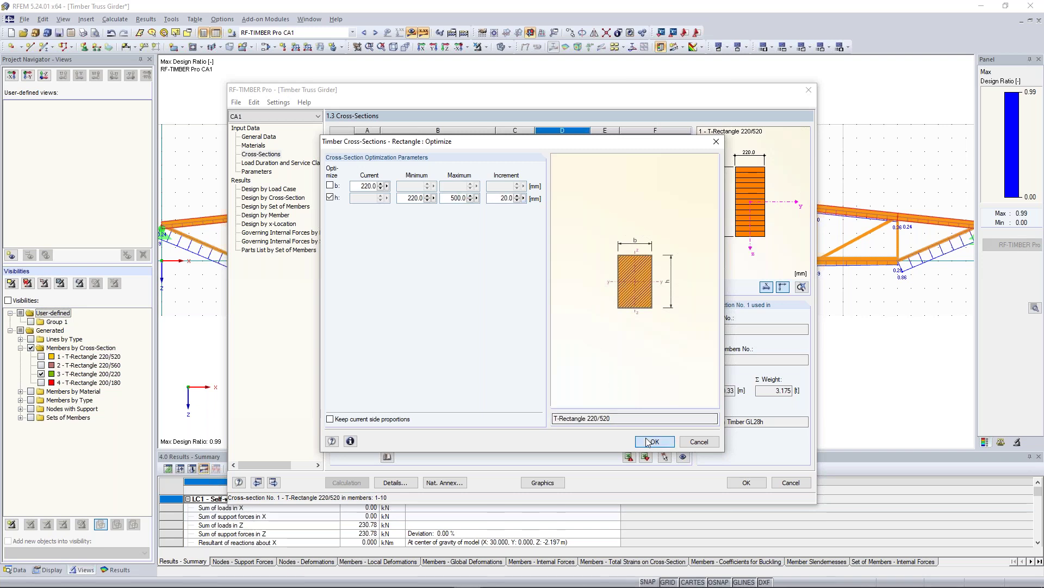
pyautogui.click(655, 441)
# Enable height optimization for T-Rectangle 220/560 with a 220 mm minimum, 500 mm maximum and 20 mm increment
pyautogui.click(576, 166)
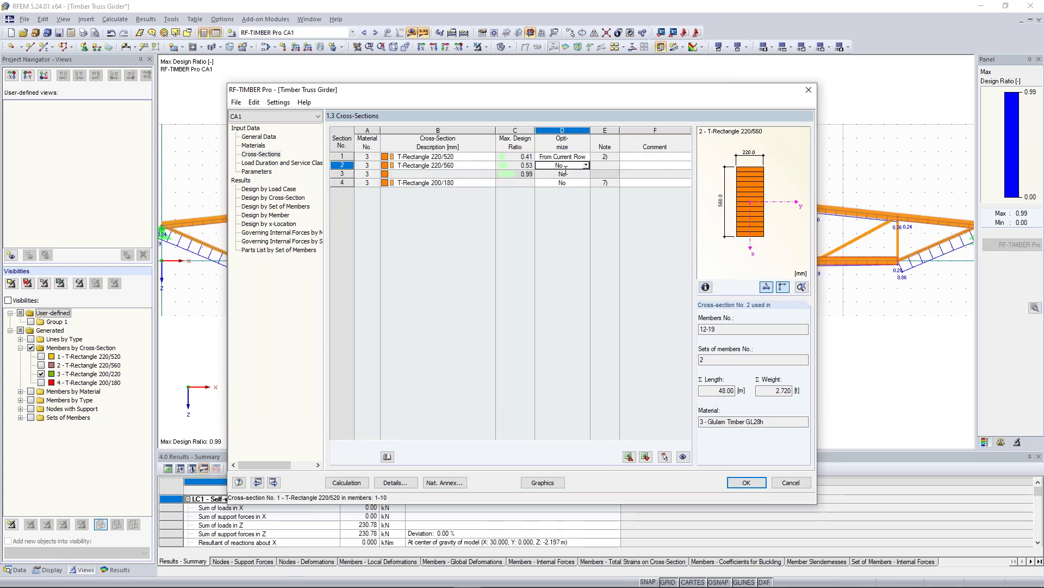
pyautogui.click(584, 165)
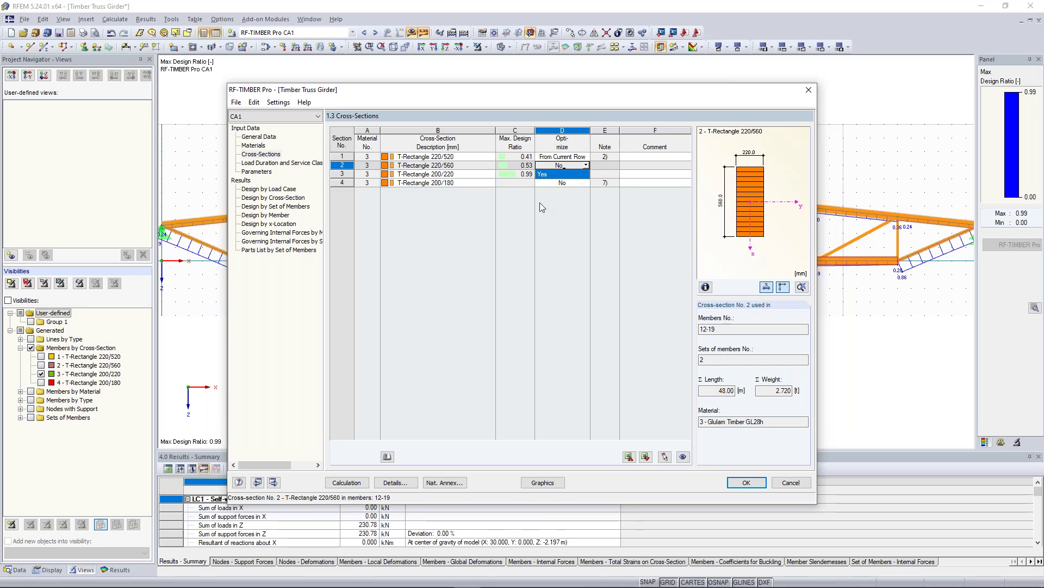
pyautogui.click(329, 198)
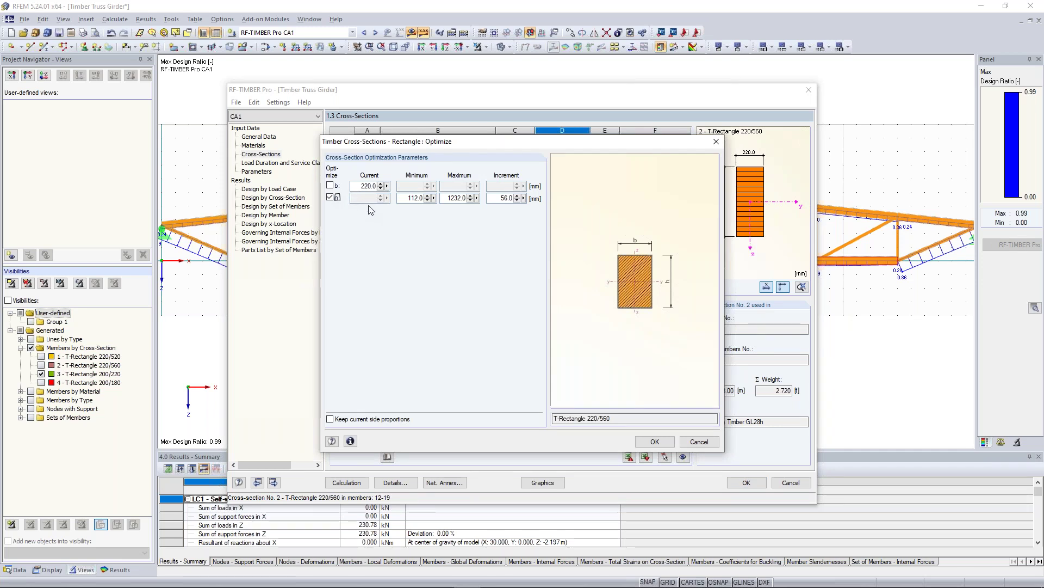
pyautogui.doubleClick(415, 198)
pyautogui.write('220')
pyautogui.press('Tab')
pyautogui.write('500')
pyautogui.press('Tab')
pyautogui.write('20')
pyautogui.press('Tab')
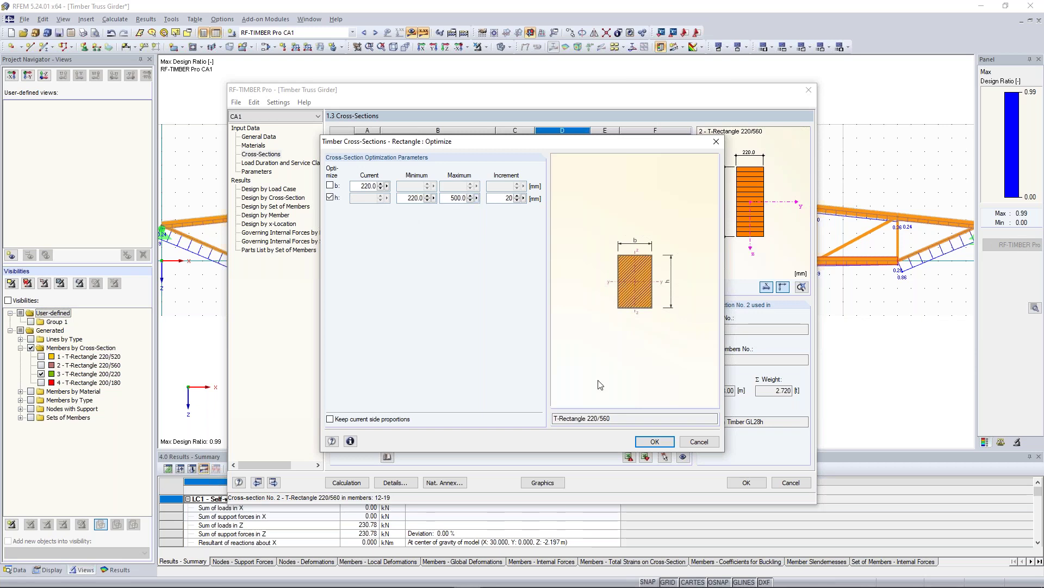
pyautogui.click(652, 441)
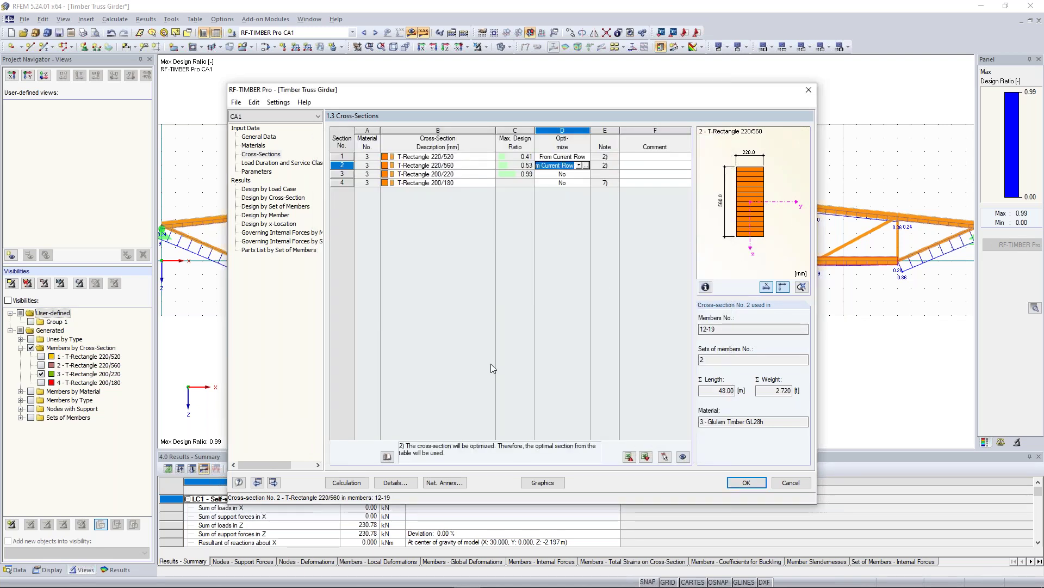
# Recalculate the CA1 design, show its cross-section table, and move the dialog clear of the truss model
pyautogui.click(347, 482)
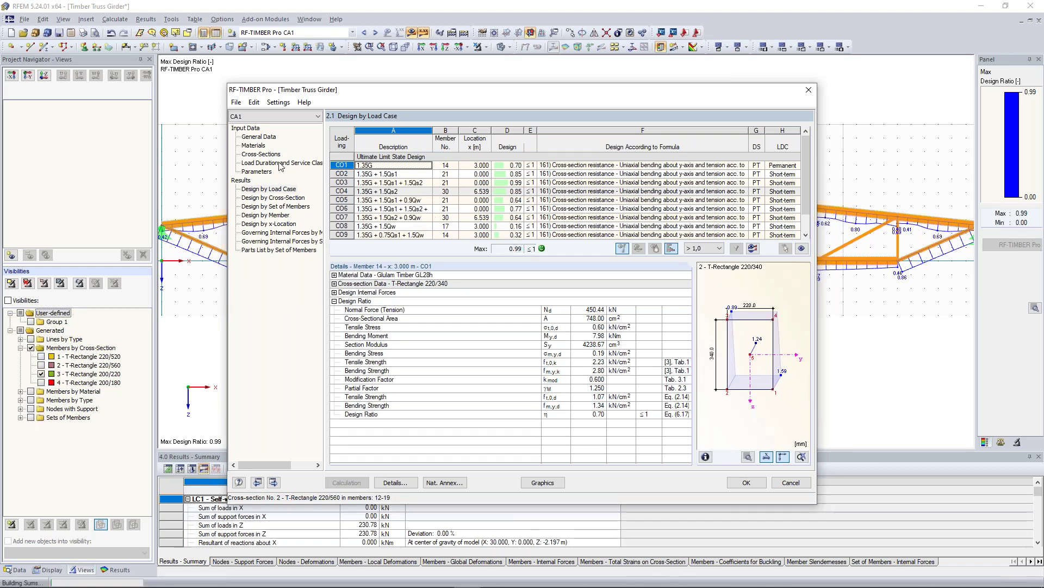
pyautogui.click(261, 154)
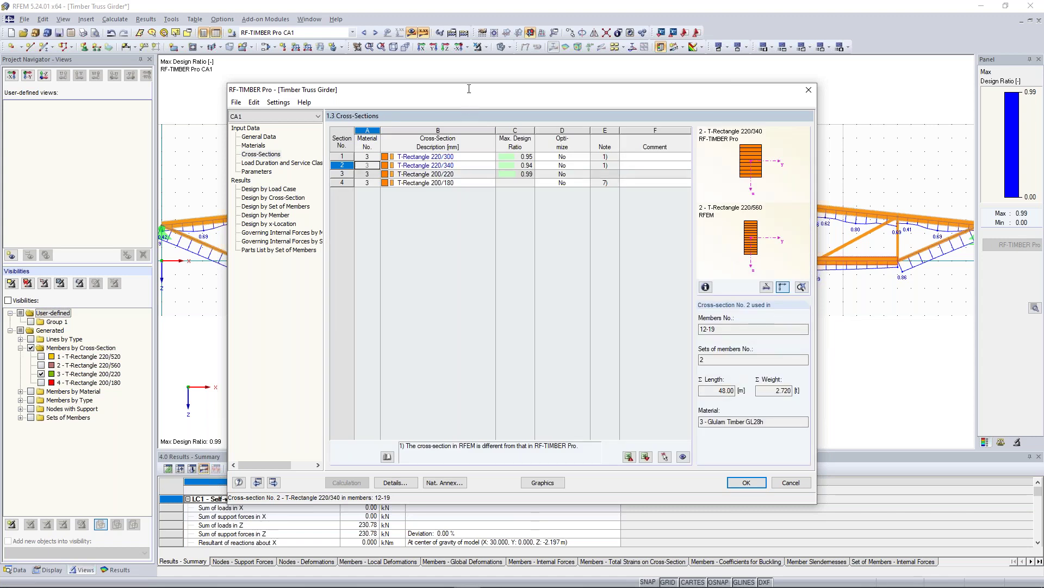
pyautogui.moveTo(469, 90); pyautogui.dragTo(487, 258)
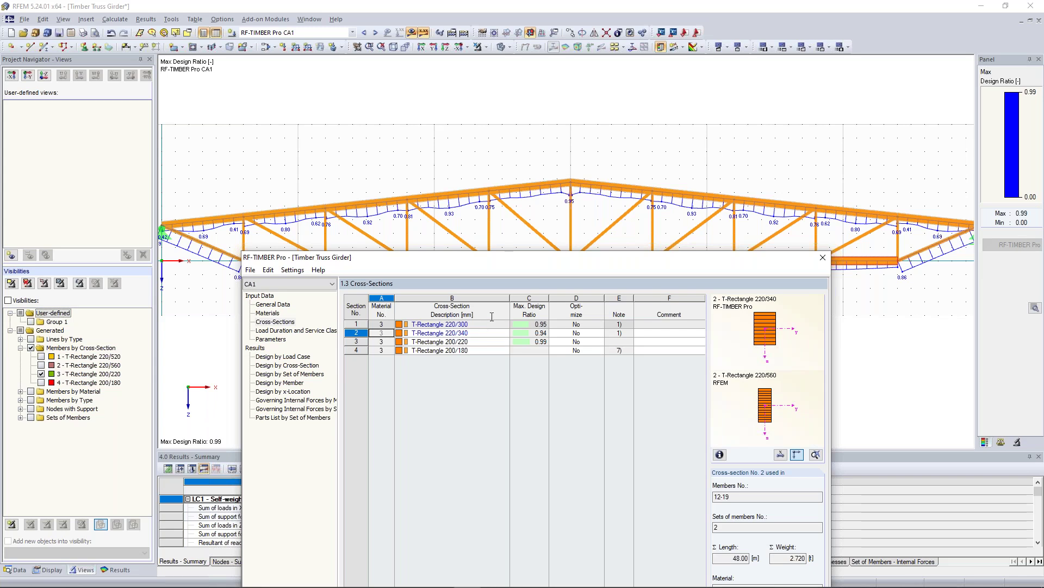
# Export all changed cross-sections from RF-TIMBER Pro CA1 to the RFEM model, accept deleting the results, and close the module
pyautogui.rightClick(464, 323)
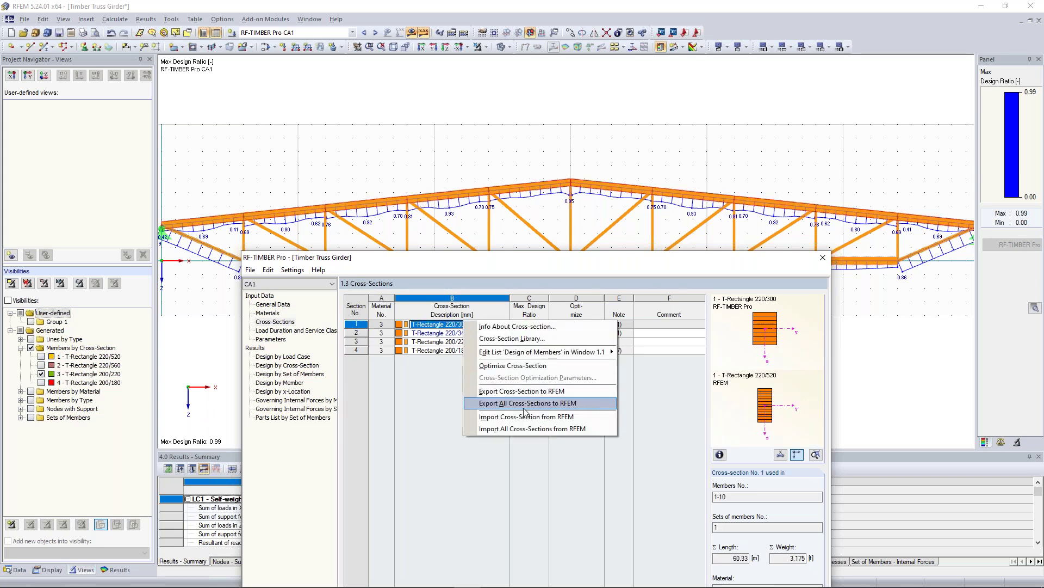
pyautogui.click(548, 405)
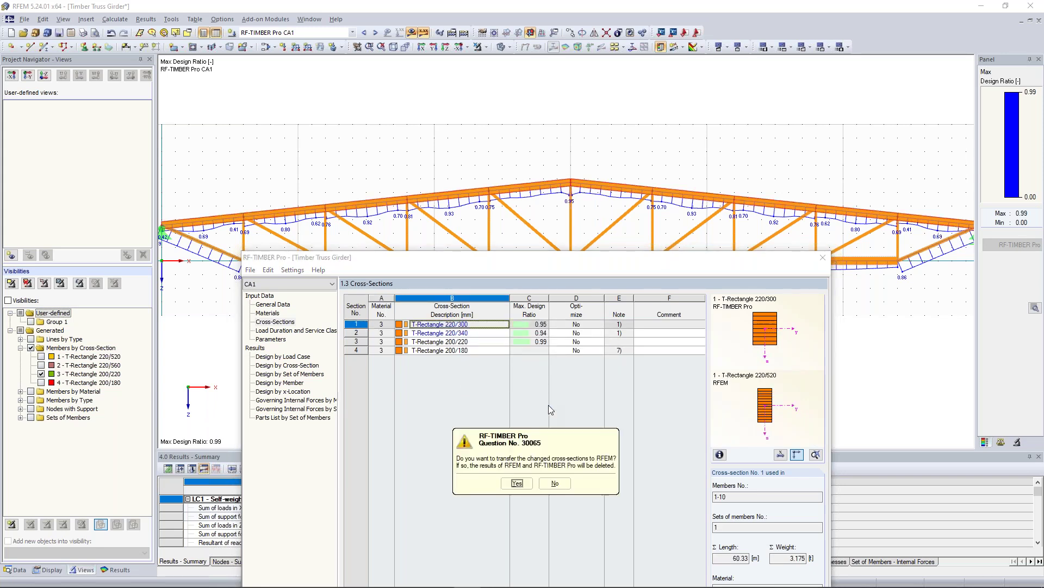
pyautogui.click(517, 482)
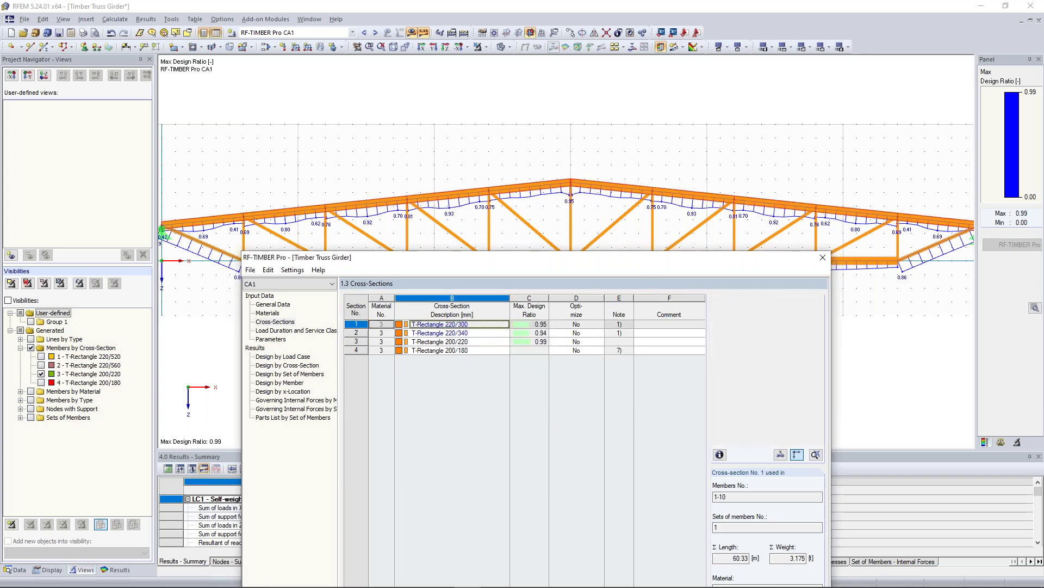
pyautogui.click(535, 487)
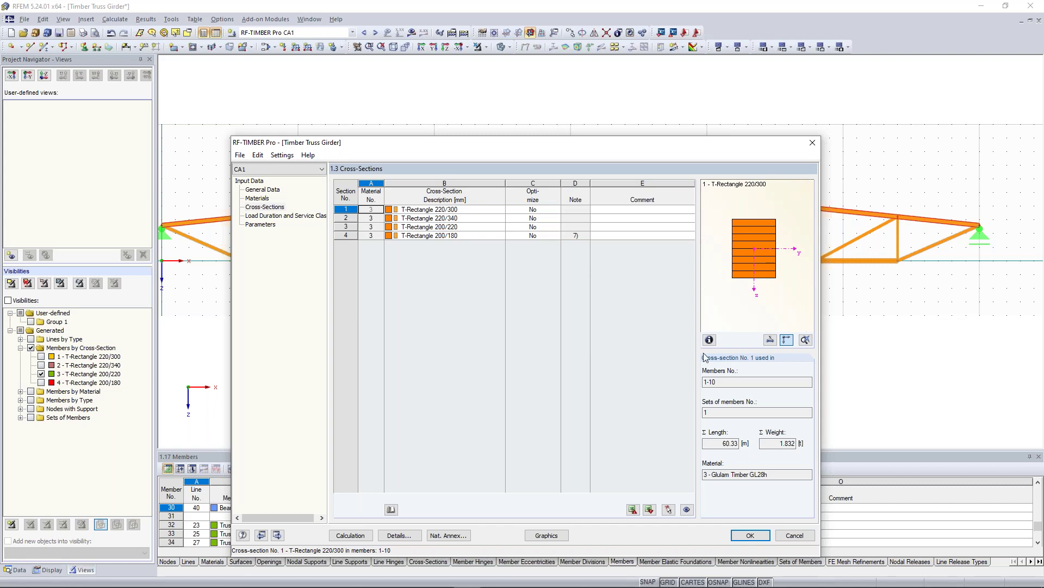
pyautogui.click(757, 534)
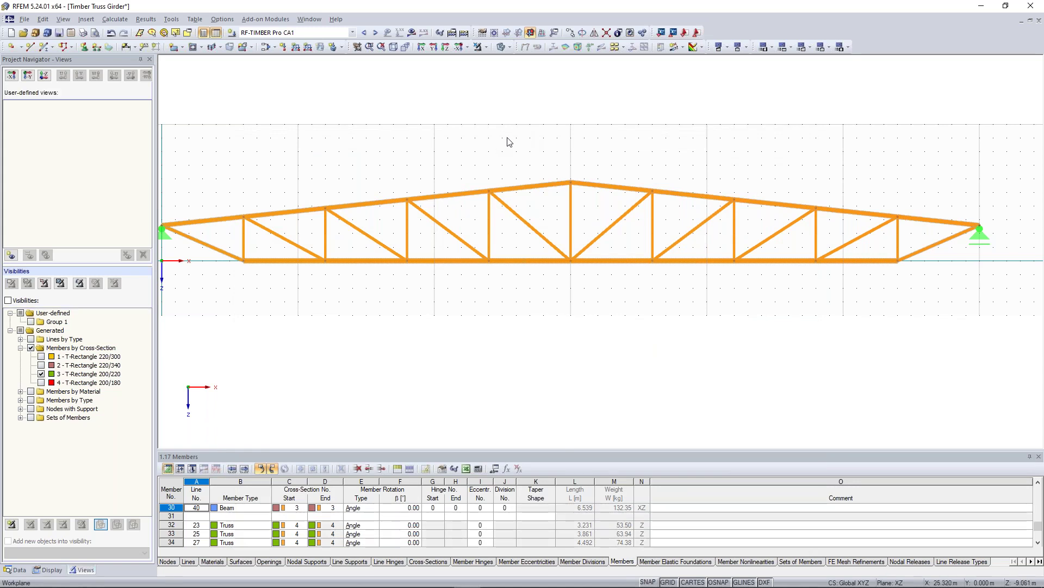
# Calculate load combination CO3 - 1.35G + 1.5Qs1 + 1.5Qs2 with the new cross-sections and show its results on the truss
pyautogui.scroll(-1, 488, 130)
pyautogui.moveTo(489, 130); pyautogui.dragTo(518, 138, button='middle')
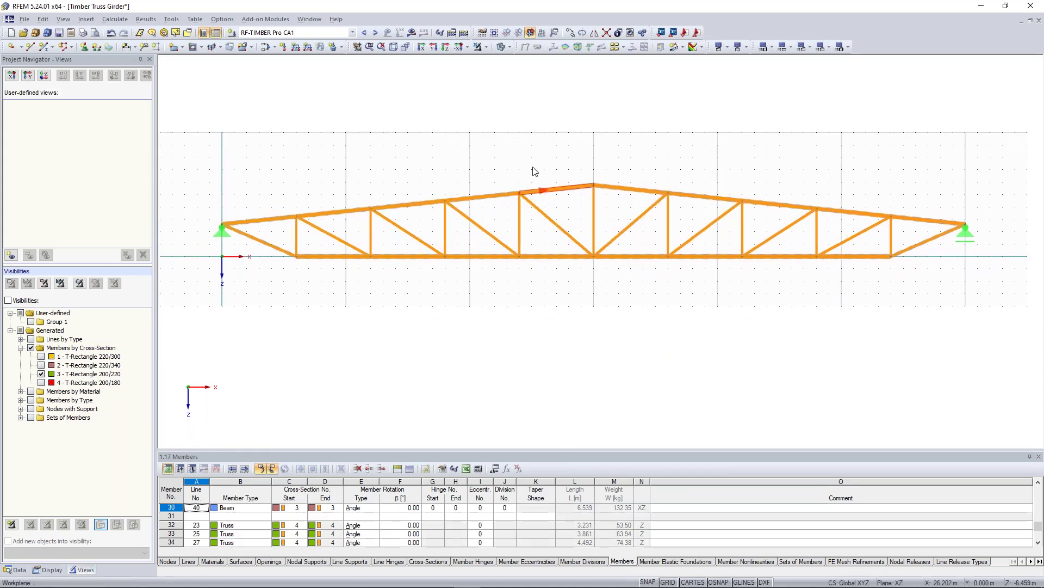
pyautogui.moveTo(537, 173); pyautogui.dragTo(550, 178, button='middle')
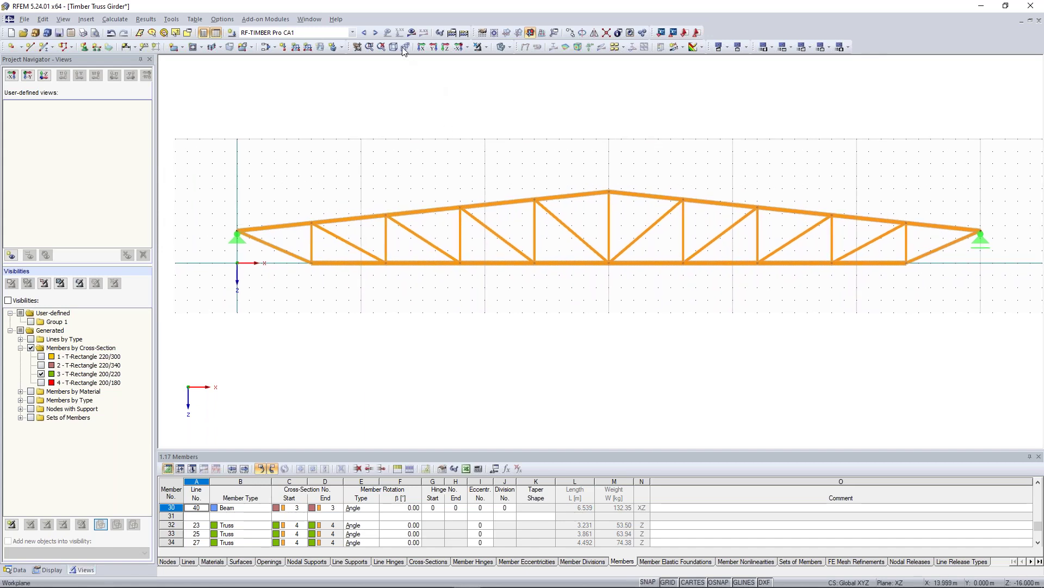
pyautogui.click(352, 32)
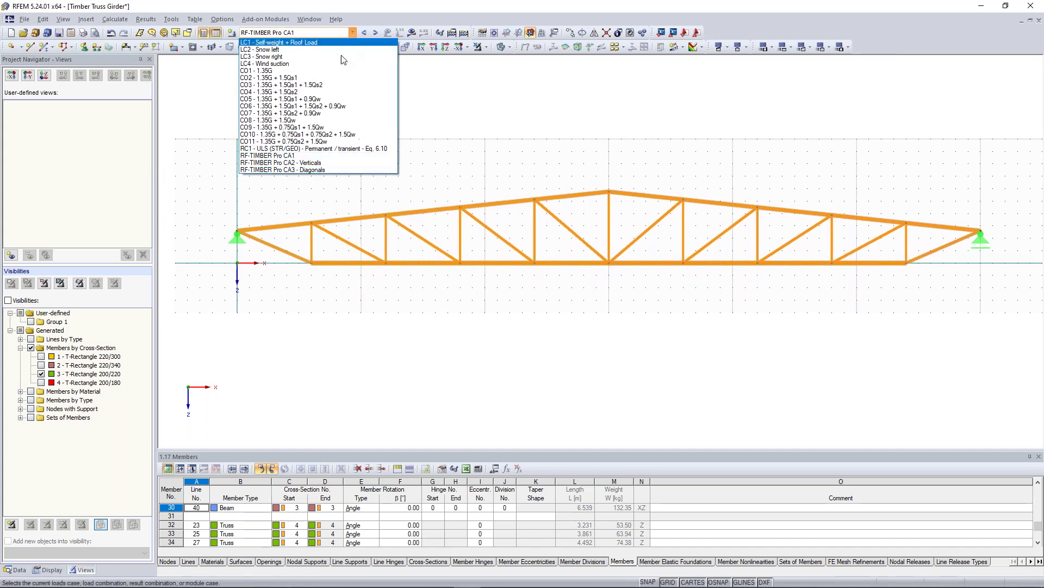
pyautogui.click(344, 81)
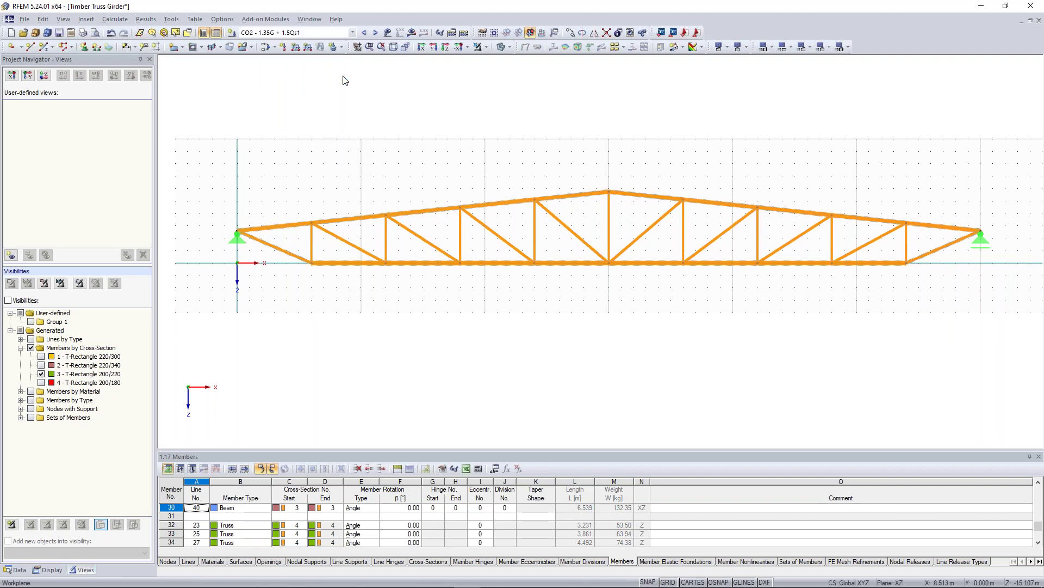
pyautogui.click(388, 33)
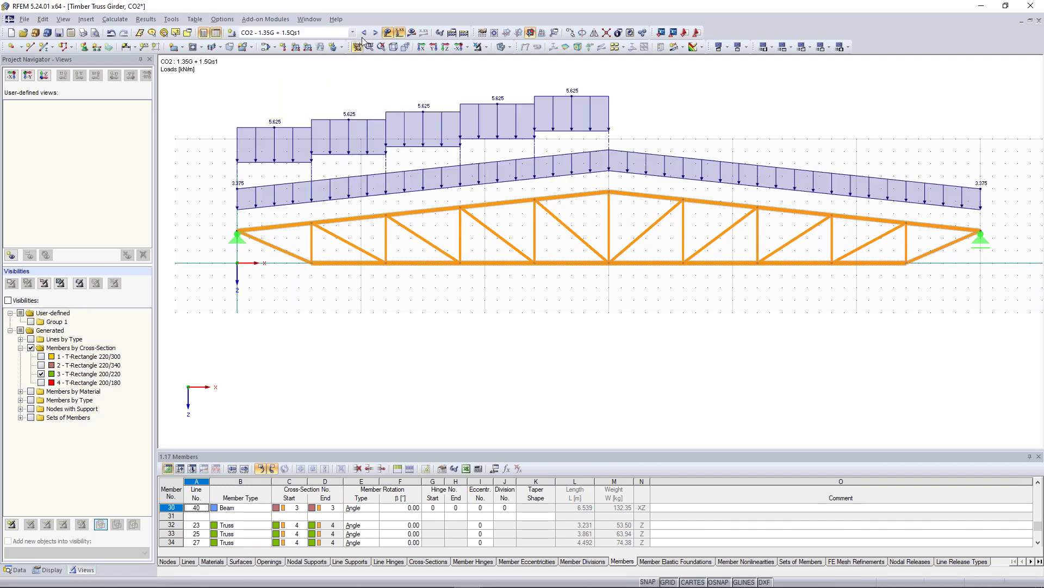
pyautogui.click(376, 34)
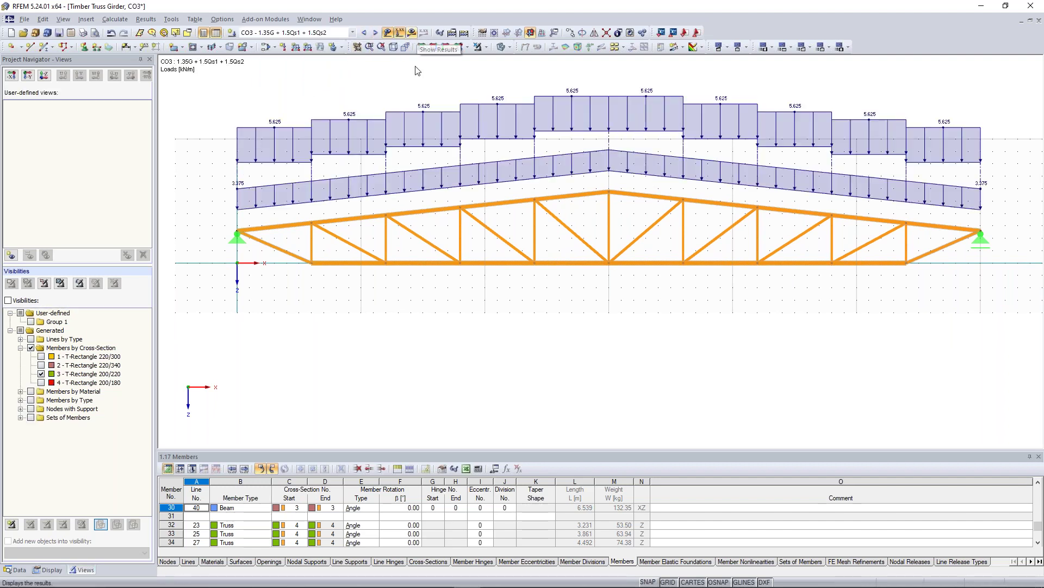
pyautogui.click(413, 33)
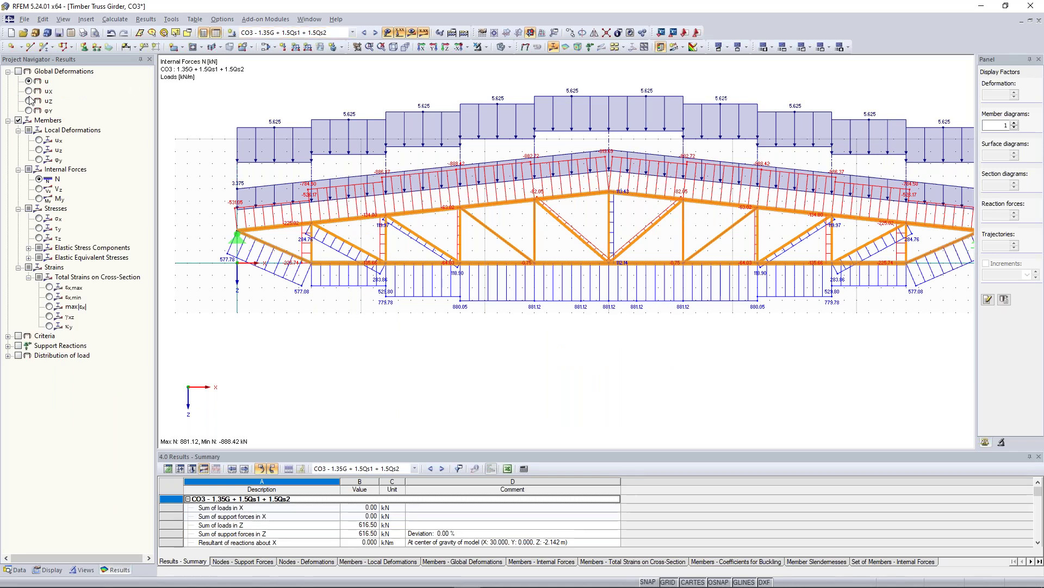
# Display the global deformations in the Z-direction for CO3 and examine the deflected shape of the whole truss girder
pyautogui.click(29, 102)
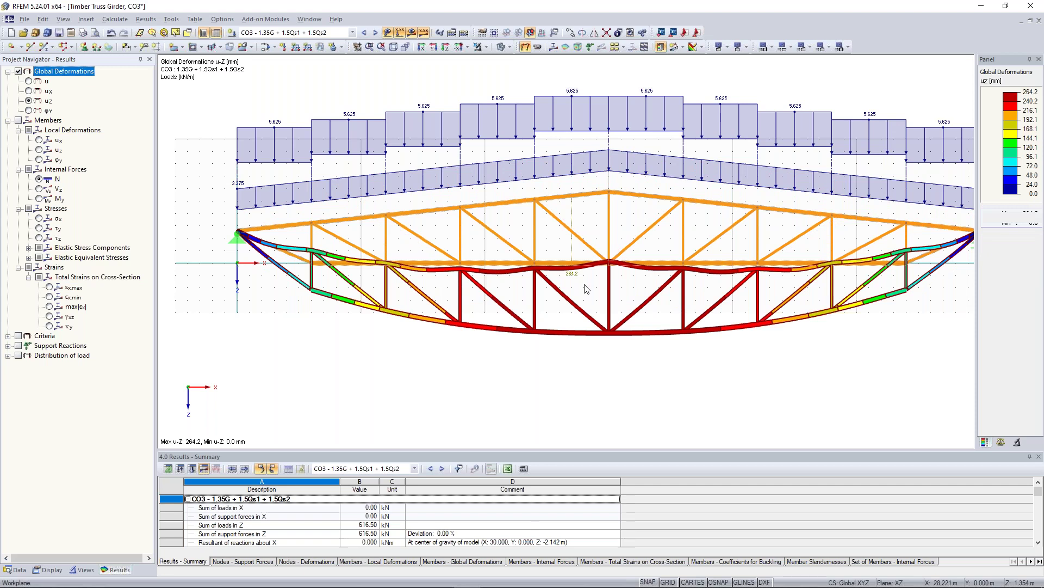
pyautogui.scroll(-1, 585, 226)
pyautogui.moveTo(585, 225); pyautogui.dragTo(573, 219, button='middle')
pyautogui.scroll(1, 572, 220)
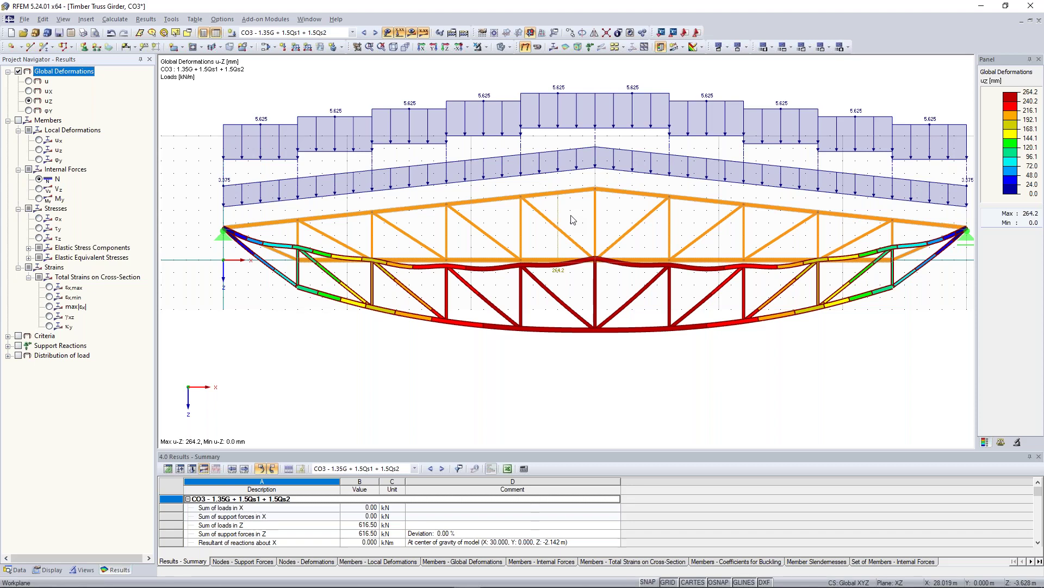
pyautogui.scroll(-1, 569, 223)
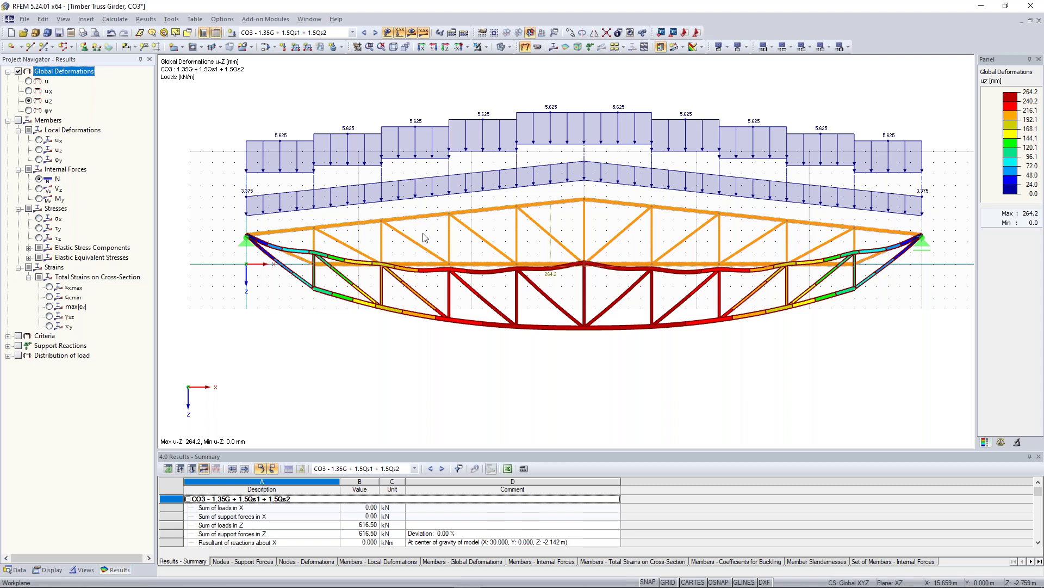
pyautogui.scroll(2, 424, 237)
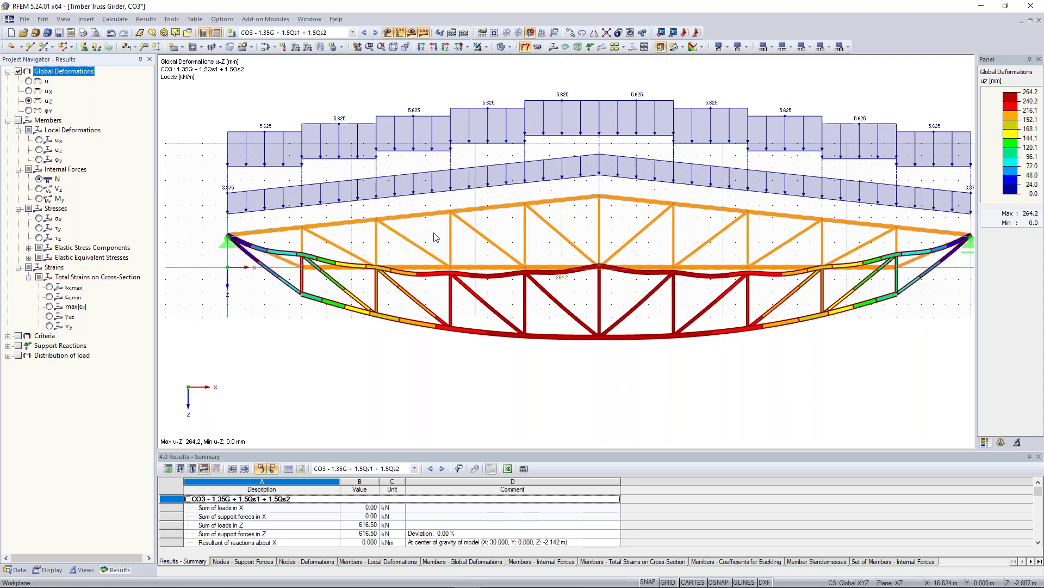
pyautogui.moveTo(420, 229); pyautogui.dragTo(395, 235, button='middle')
pyautogui.scroll(-2, 403, 240)
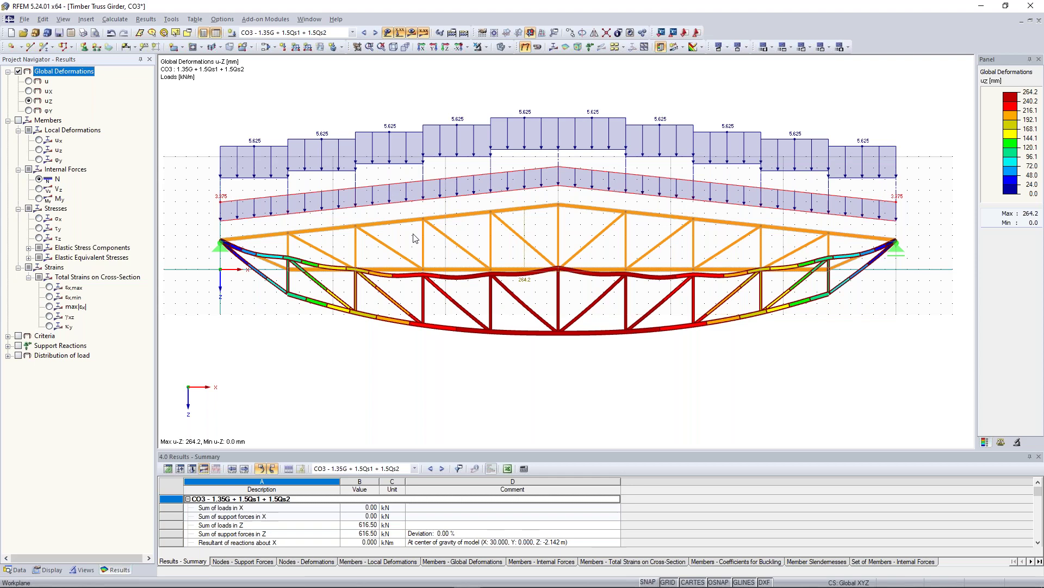
pyautogui.scroll(1, 538, 226)
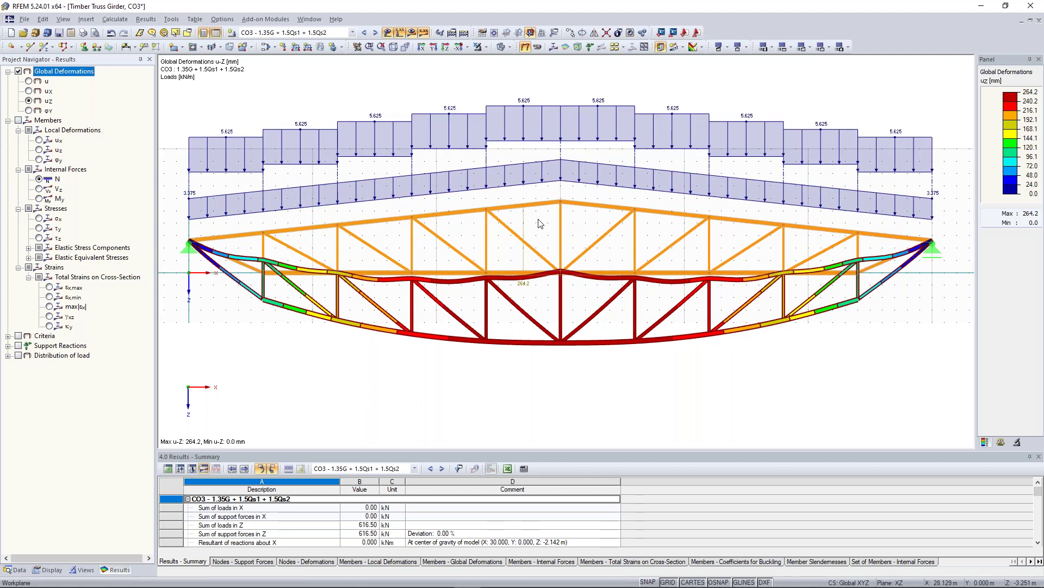
pyautogui.moveTo(548, 234); pyautogui.dragTo(571, 229, button='middle')
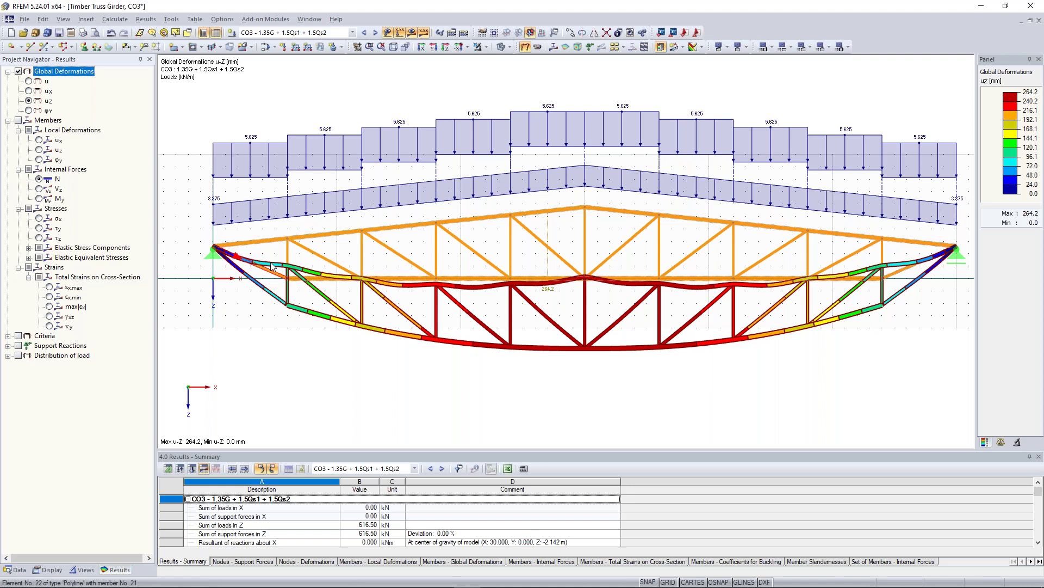
pyautogui.click(256, 268)
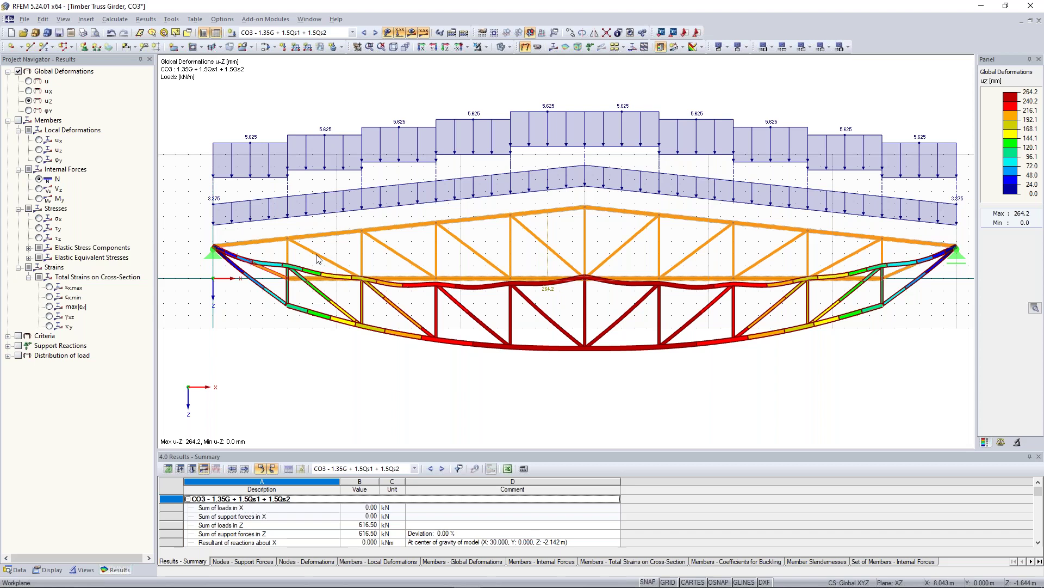
pyautogui.scroll(-1, 334, 261)
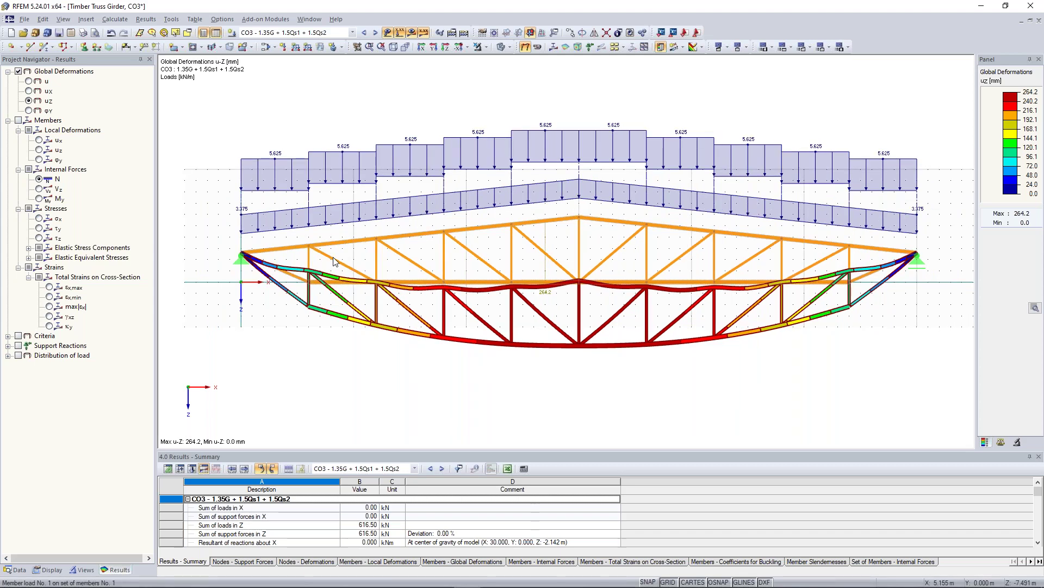
pyautogui.moveTo(191, 103); pyautogui.dragTo(832, 331)
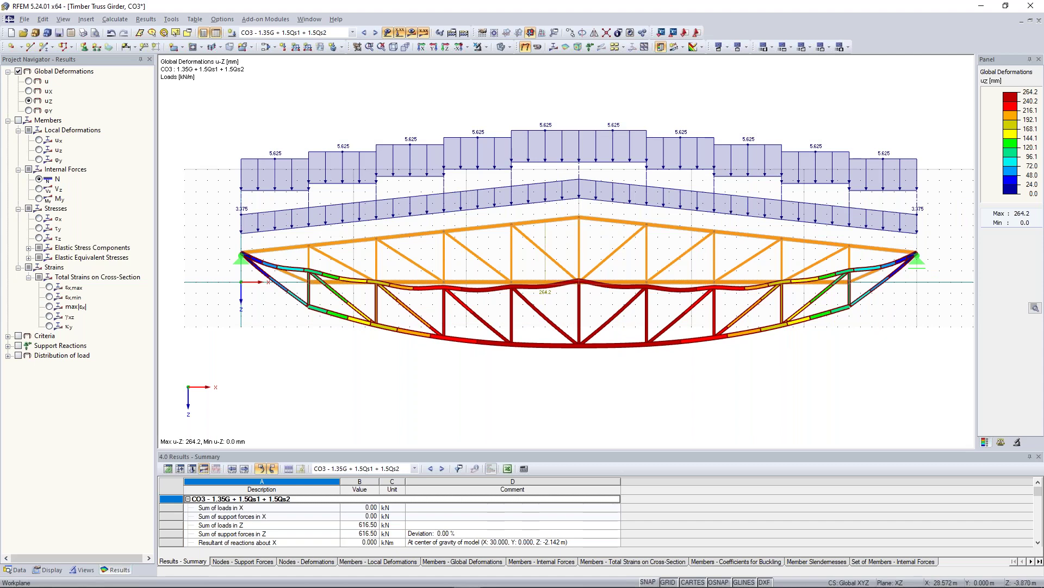
pyautogui.scroll(1, 555, 243)
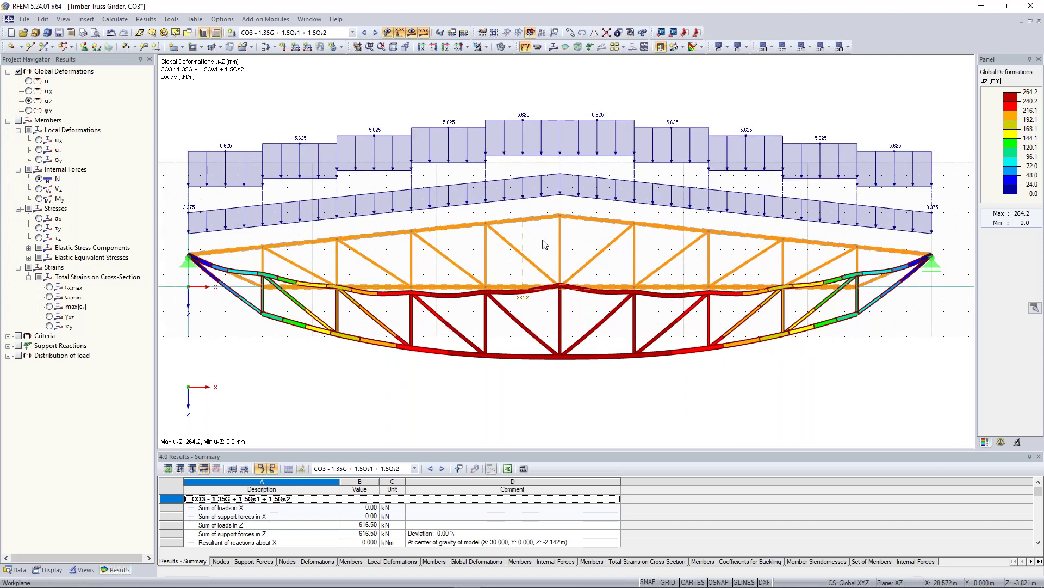
pyautogui.moveTo(435, 267); pyautogui.dragTo(446, 260, button='middle')
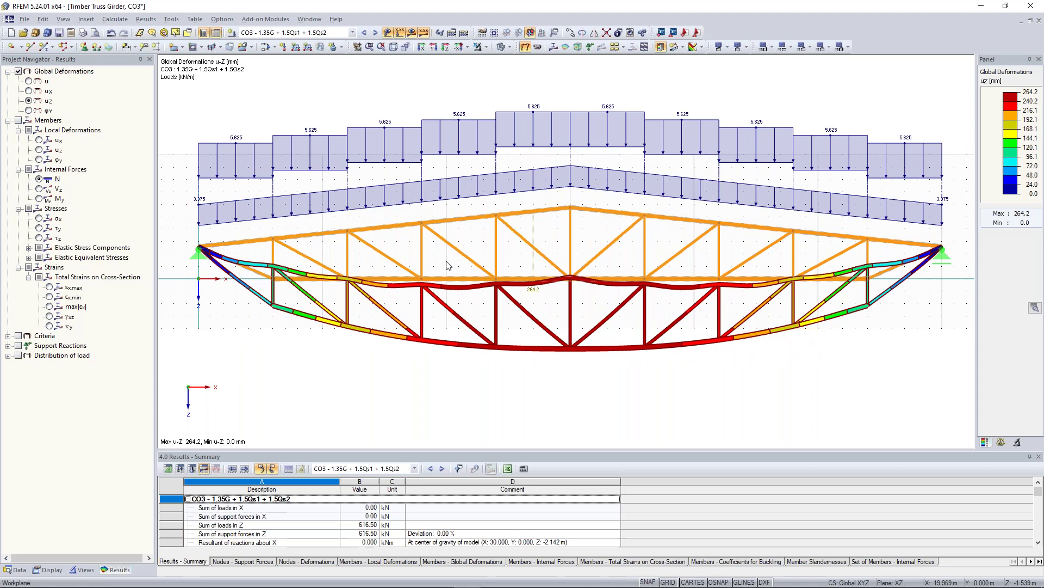
pyautogui.scroll(-2, 464, 236)
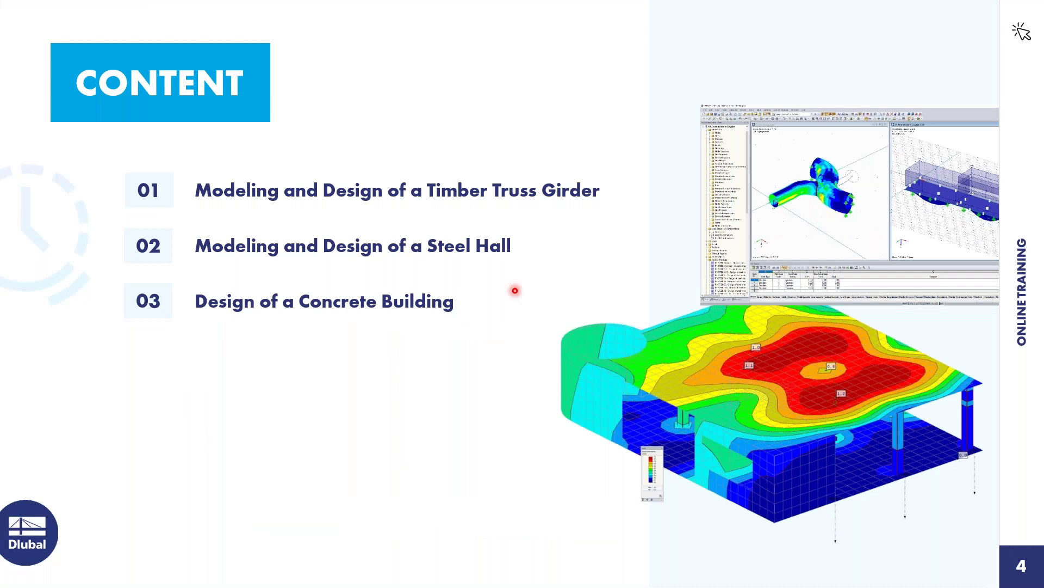
pyautogui.press('Right')
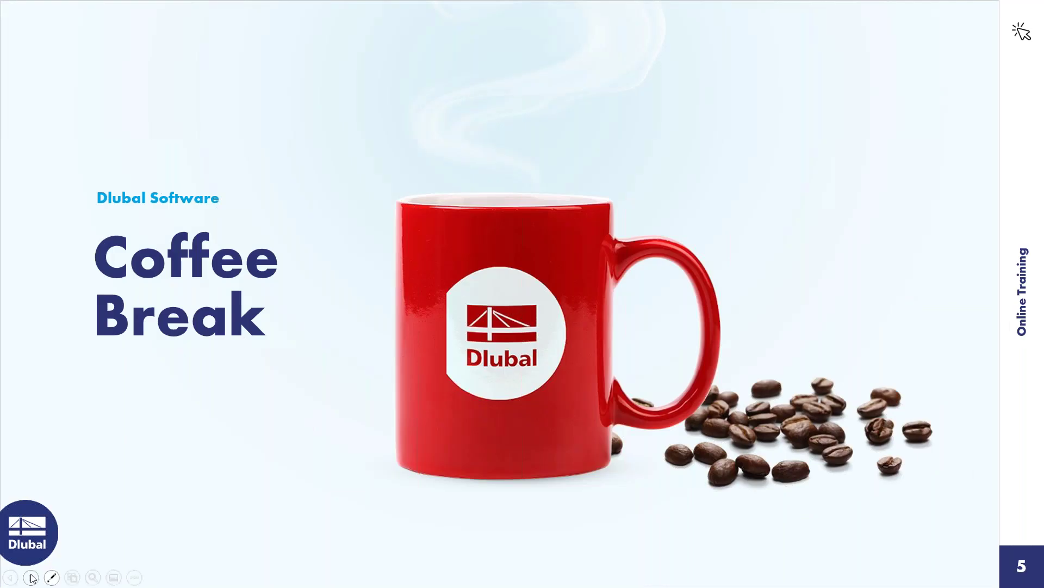
pyautogui.click(51, 578)
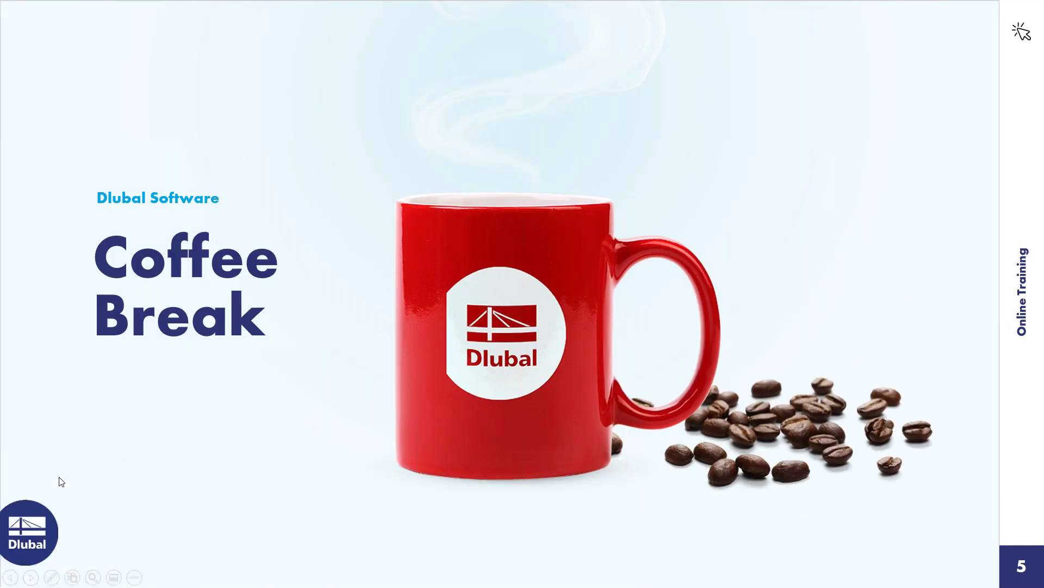
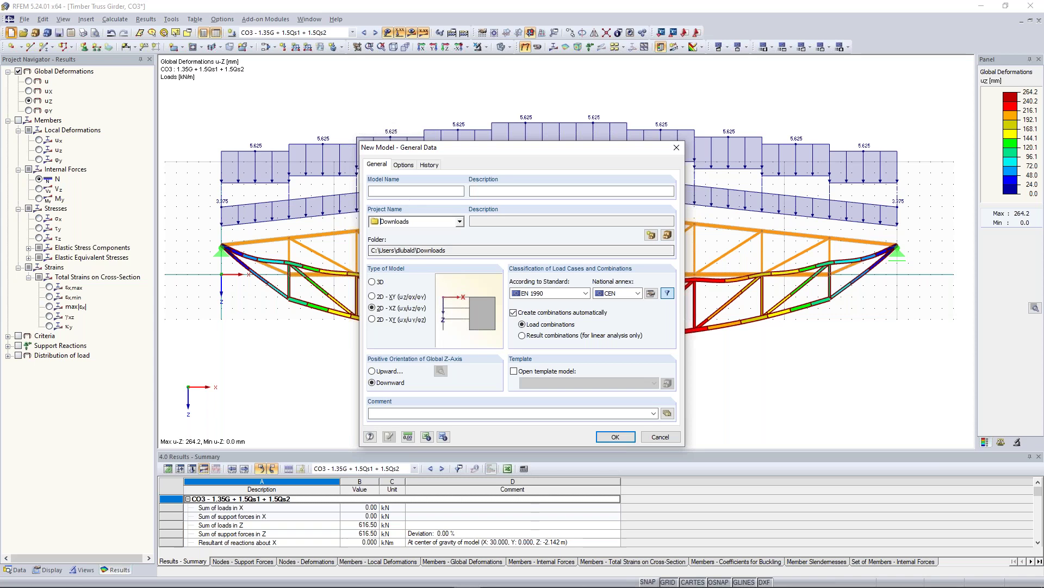
# Create a new 3D model named Steel Hall, keeping the global Z-axis downward and the EN 1990 standard
pyautogui.write('S')
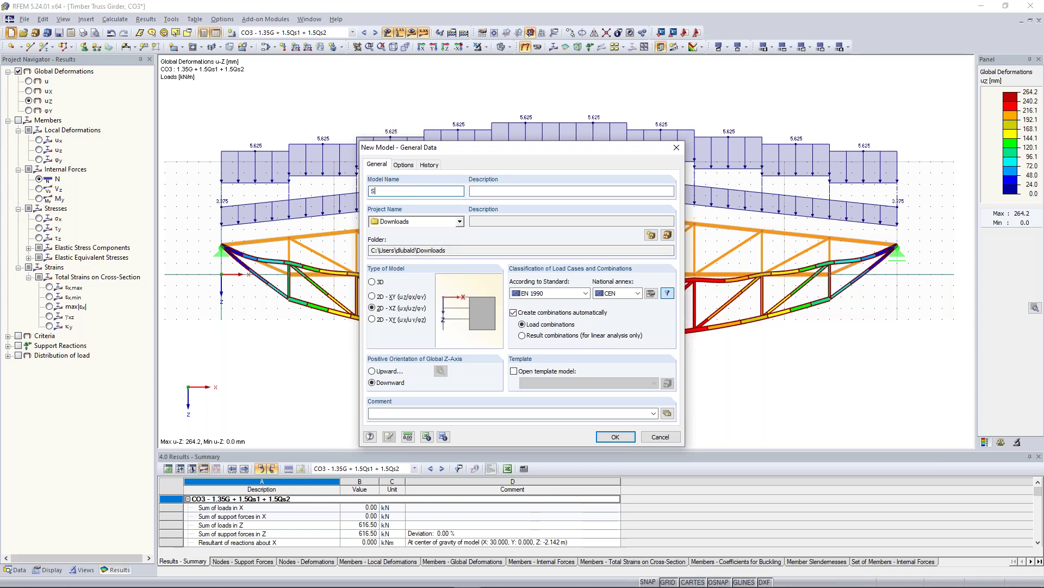
pyautogui.write('teel Hall')
pyautogui.click(379, 282)
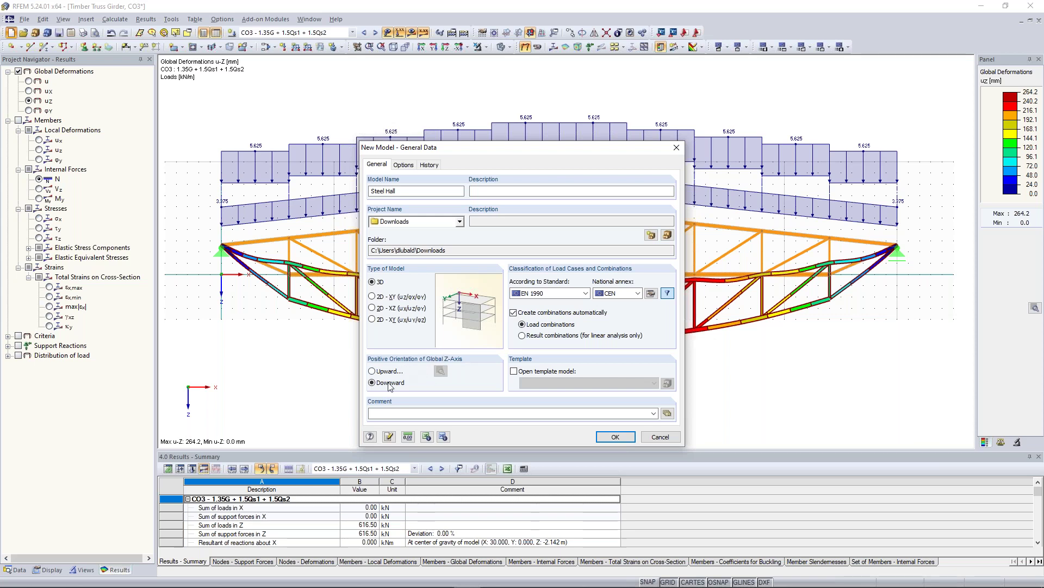
pyautogui.click(620, 439)
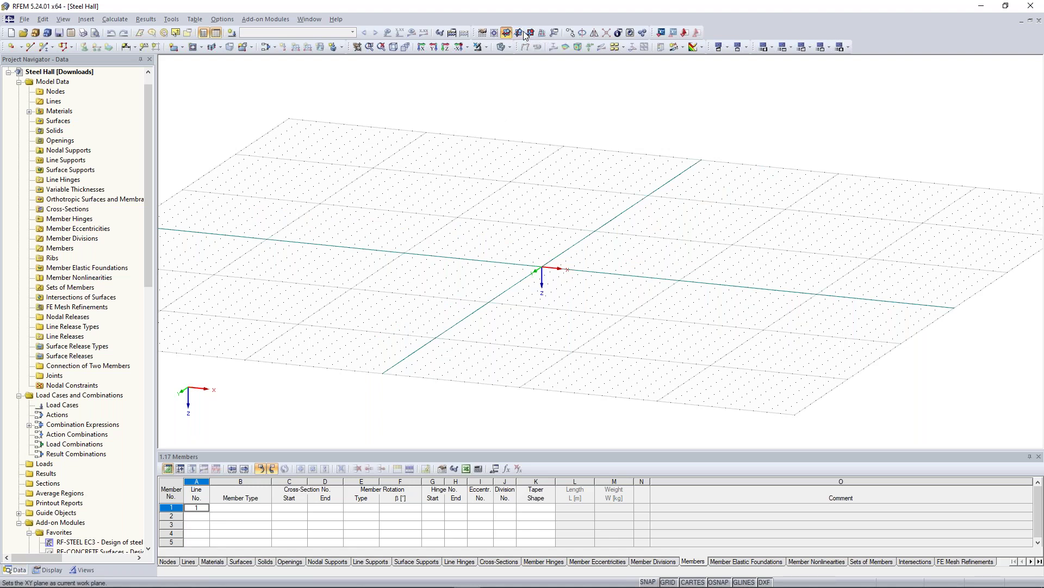
# Set the XZ plane as the current work plane and open the 2D truss model generator
pyautogui.click(531, 34)
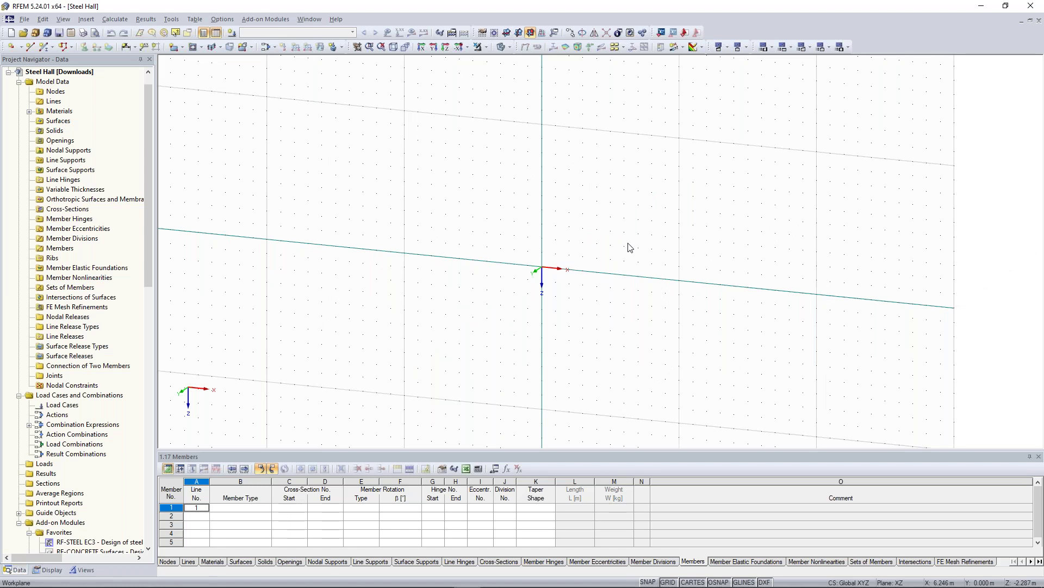
pyautogui.scroll(2, 586, 232)
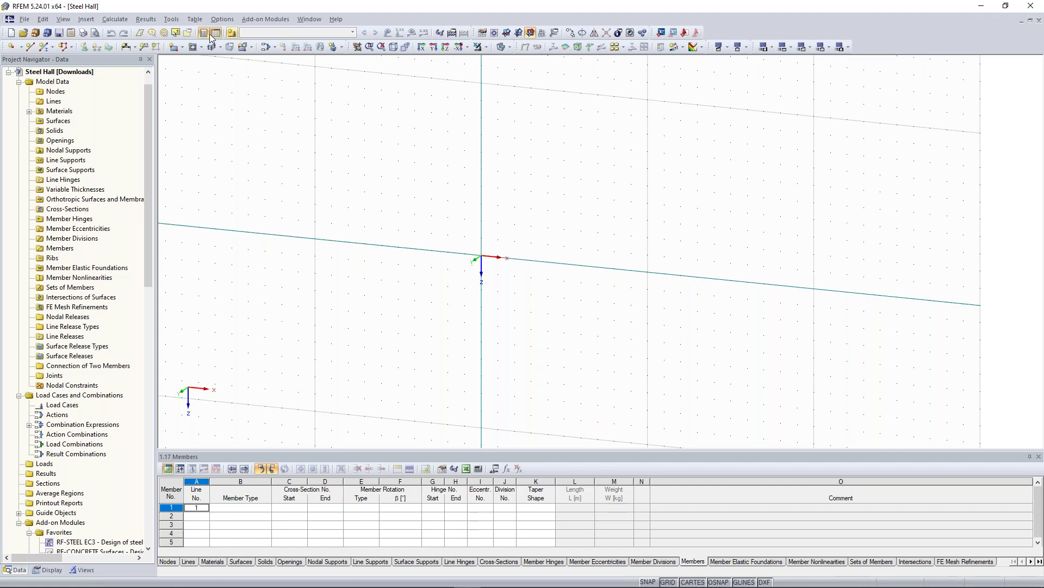
pyautogui.click(173, 19)
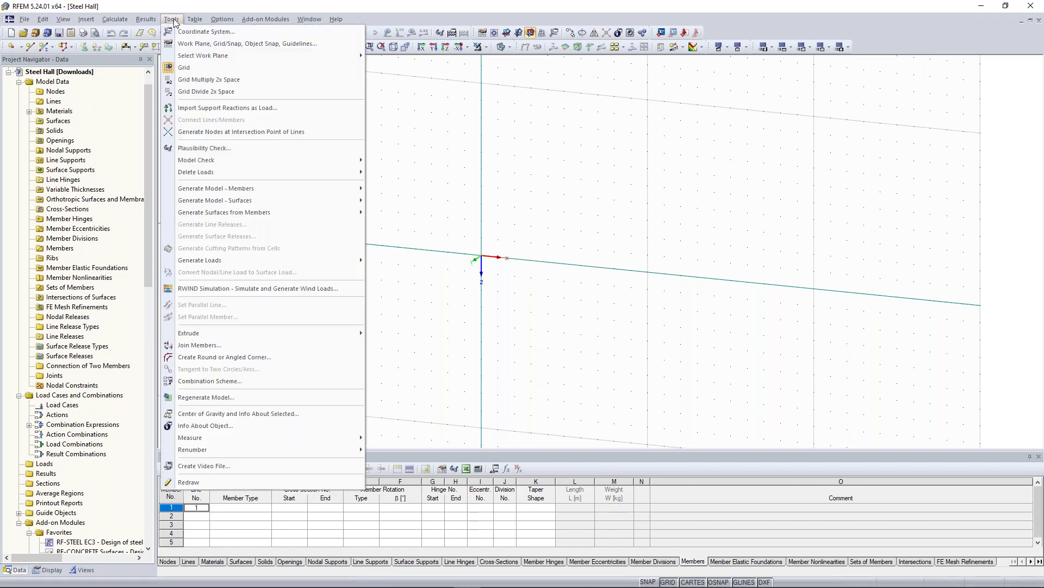
pyautogui.moveTo(244, 191)
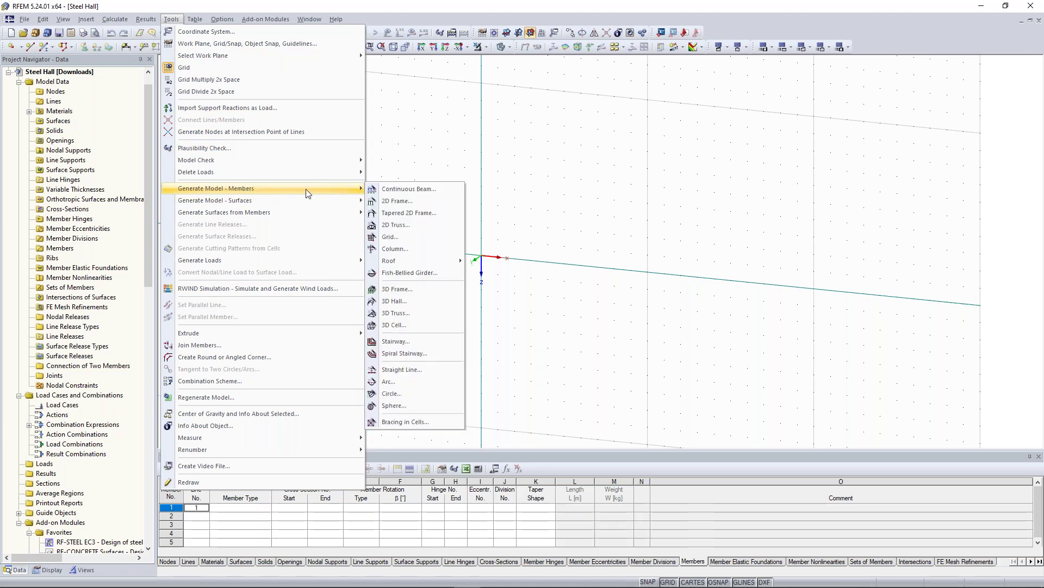
pyautogui.click(388, 200)
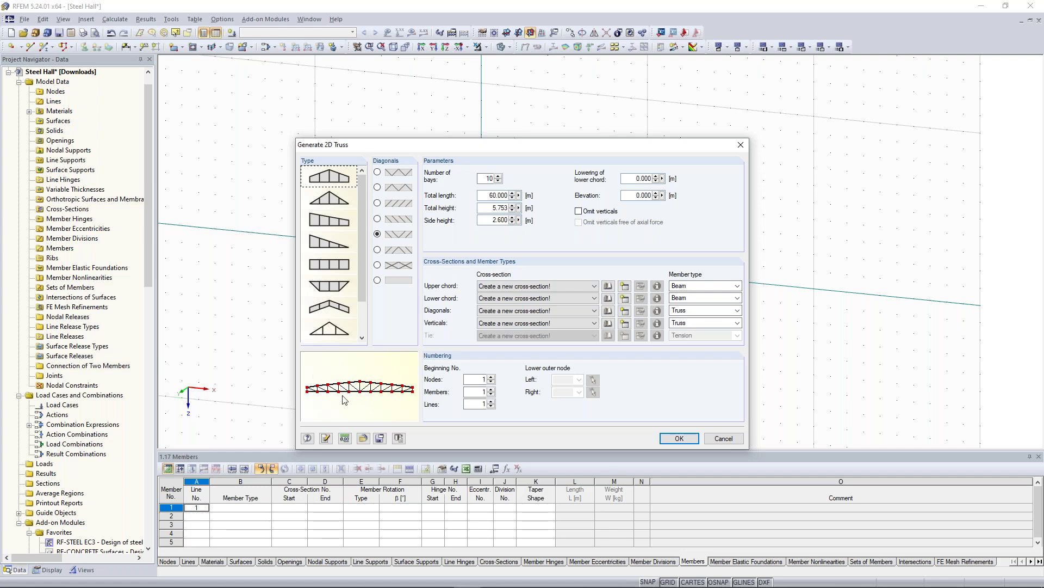
# Define the truss geometry with 6 bays, 18.75 m total length, 3.25 m total height and 2.75 m side height
pyautogui.doubleClick(489, 178)
pyautogui.write('6')
pyautogui.press('Tab')
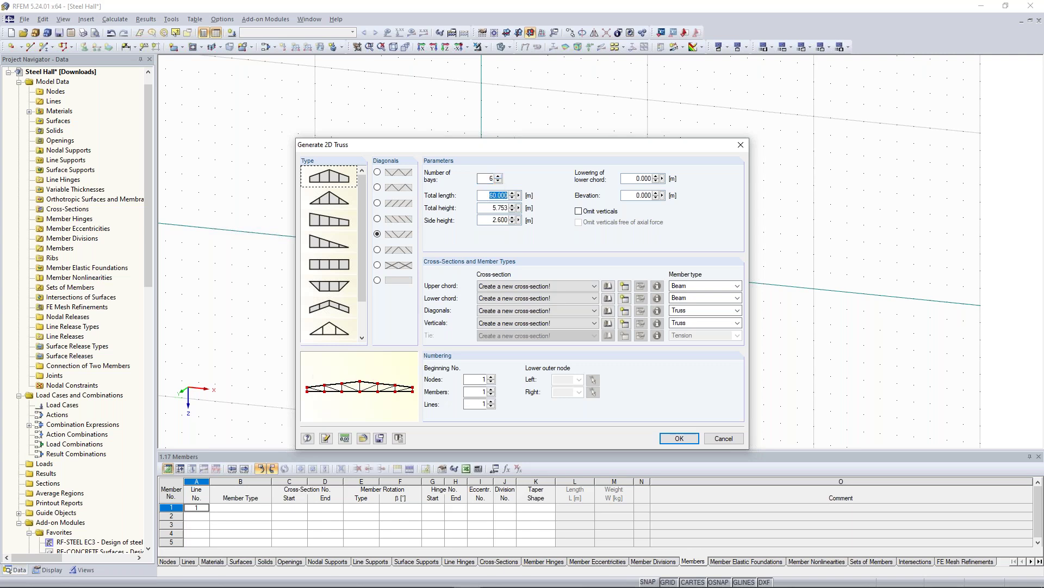
pyautogui.write('18,75')
pyautogui.press('Tab')
pyautogui.write('3,25')
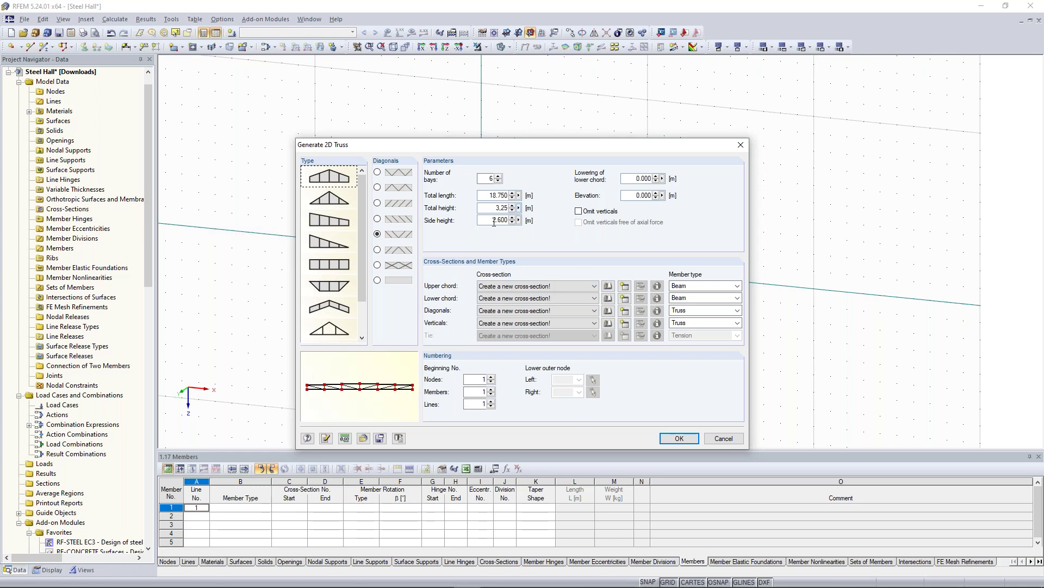
pyautogui.press('Tab')
pyautogui.write('2,75')
# Create an HEA 300 cross-section in Steel S 235 for the truss's upper chord
pyautogui.click(507, 287)
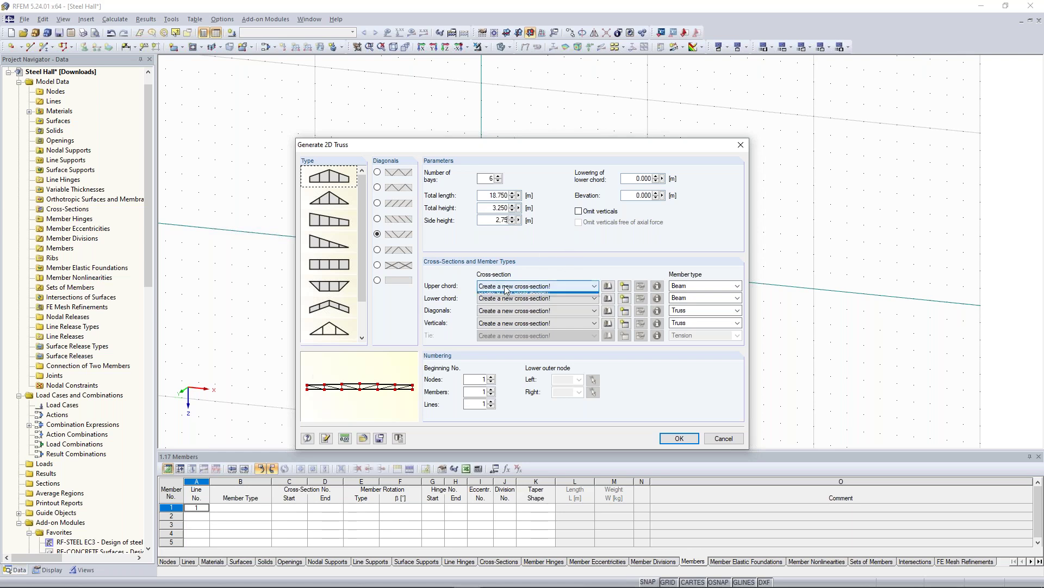
pyautogui.click(502, 288)
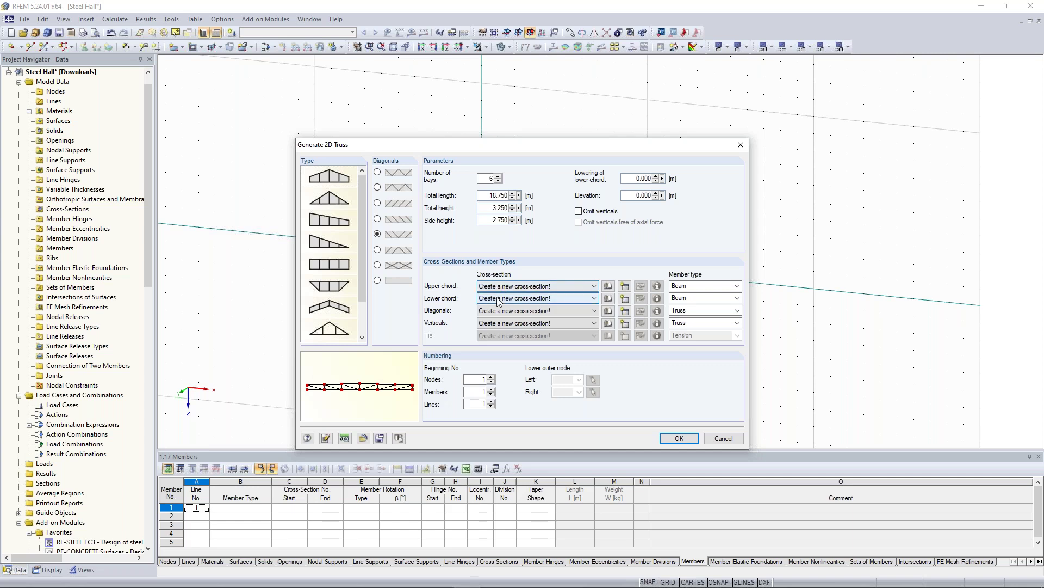
pyautogui.click(627, 285)
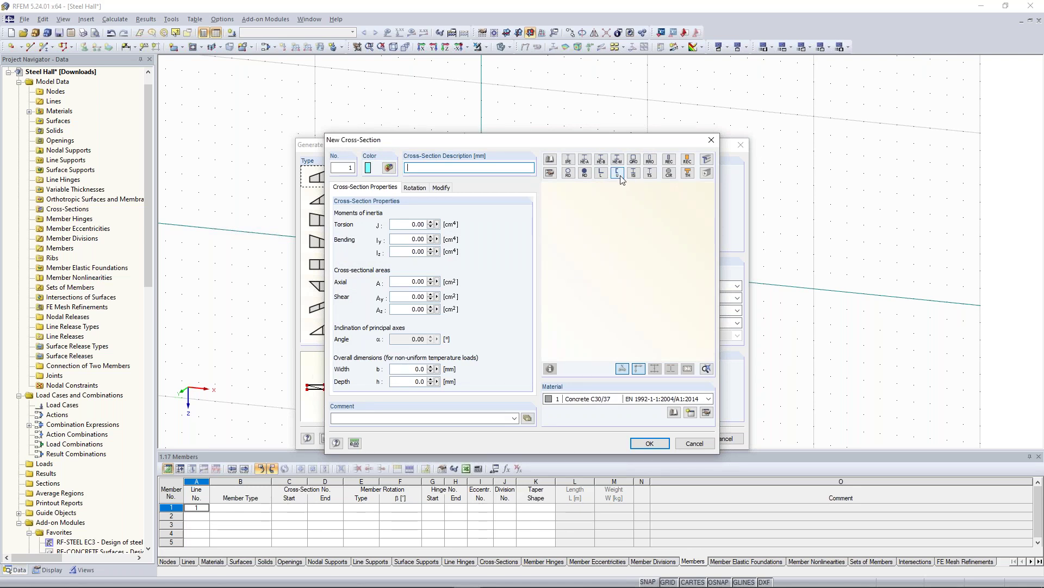
pyautogui.click(587, 161)
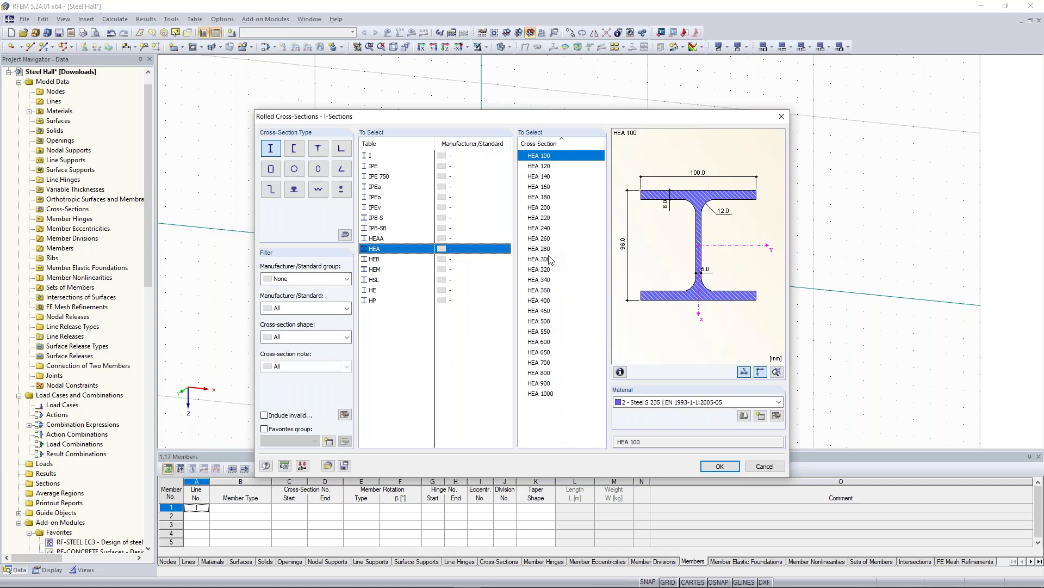
pyautogui.click(553, 259)
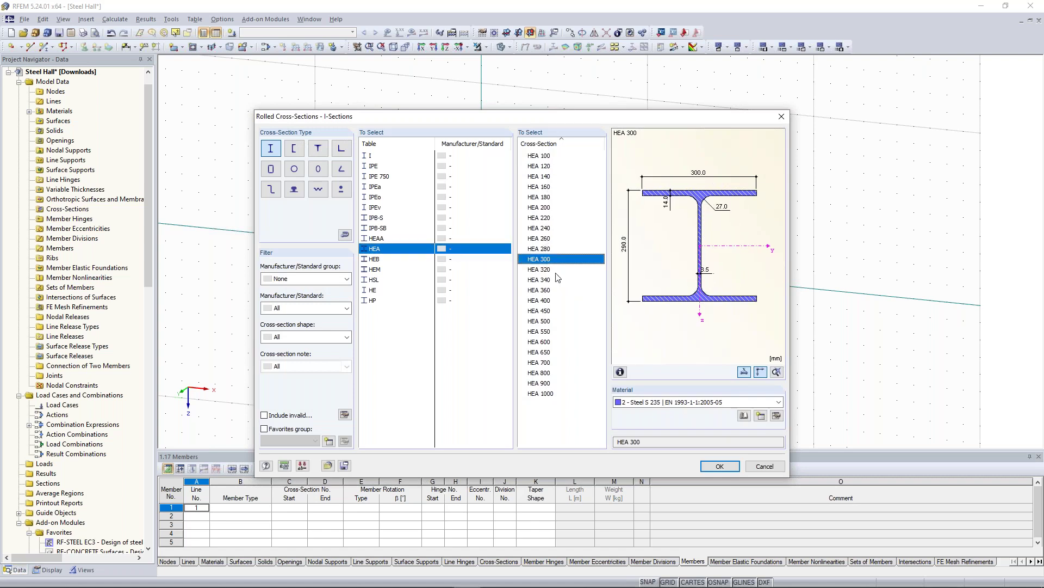
pyautogui.click(720, 466)
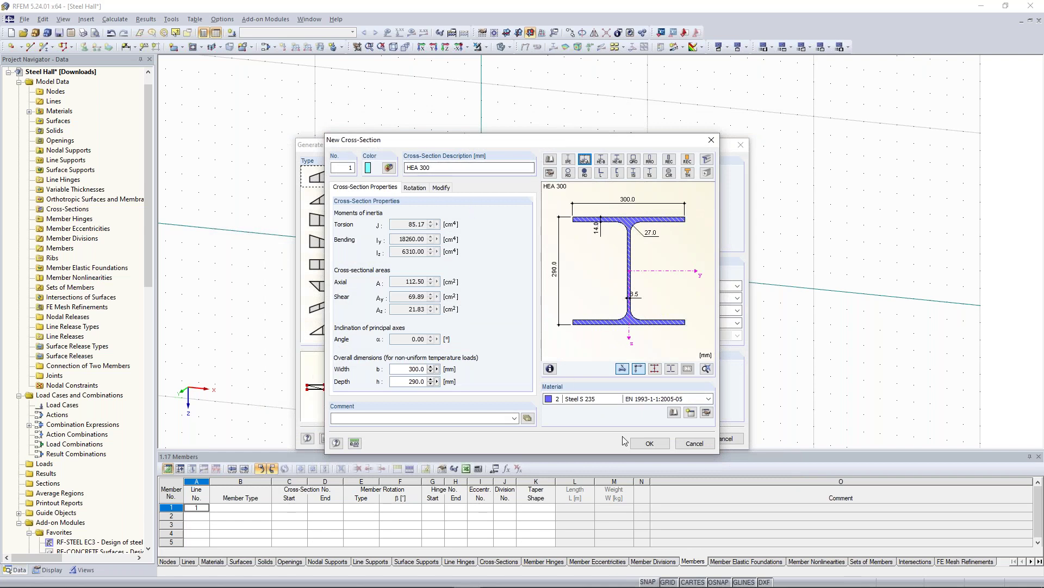
pyautogui.click(650, 443)
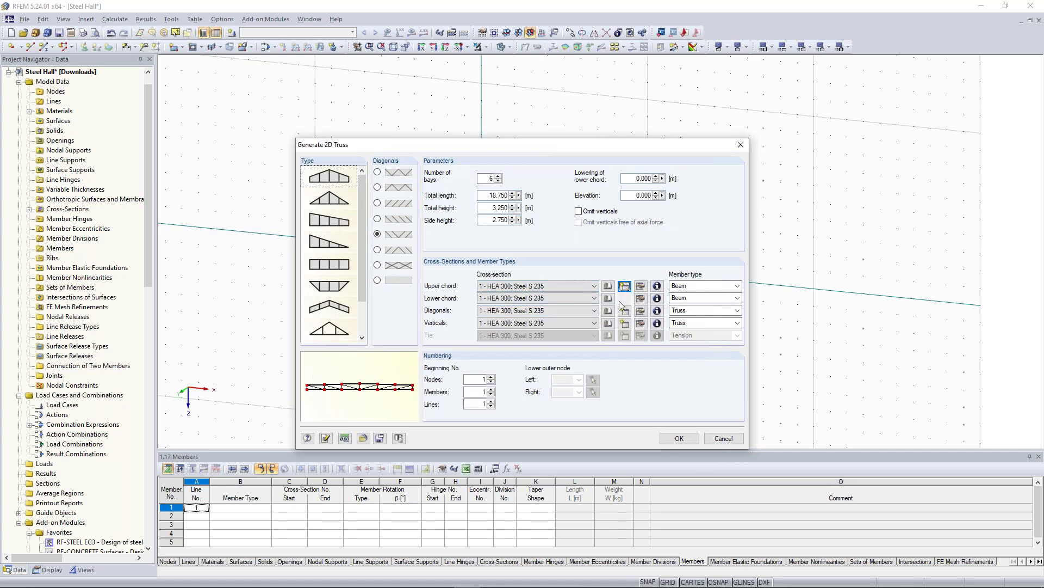
# Create an HEA 280 cross-section in Steel S 235 for the truss's lower chord
pyautogui.click(620, 299)
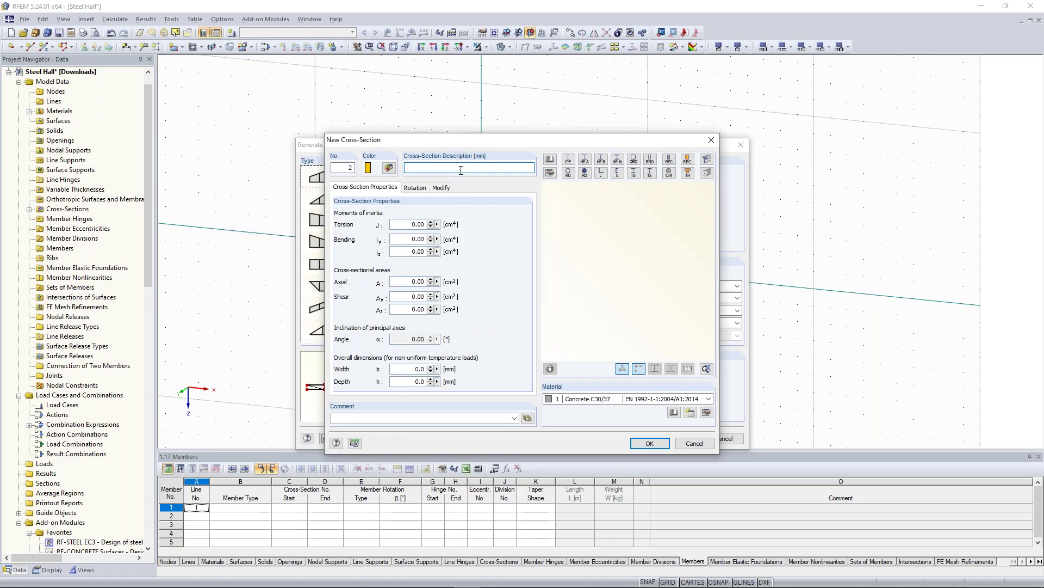
pyautogui.write('hea 280')
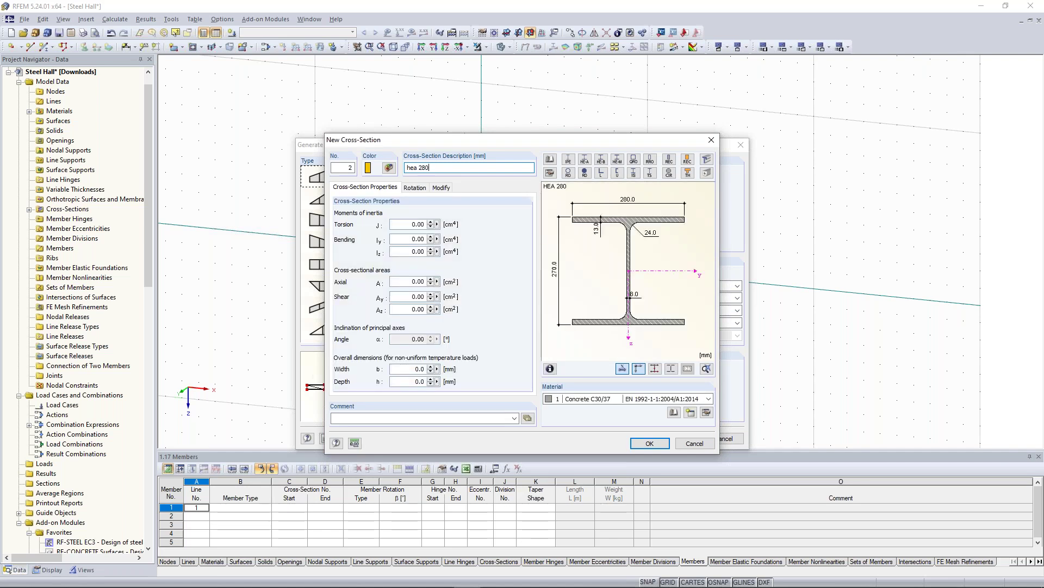
pyautogui.click(602, 398)
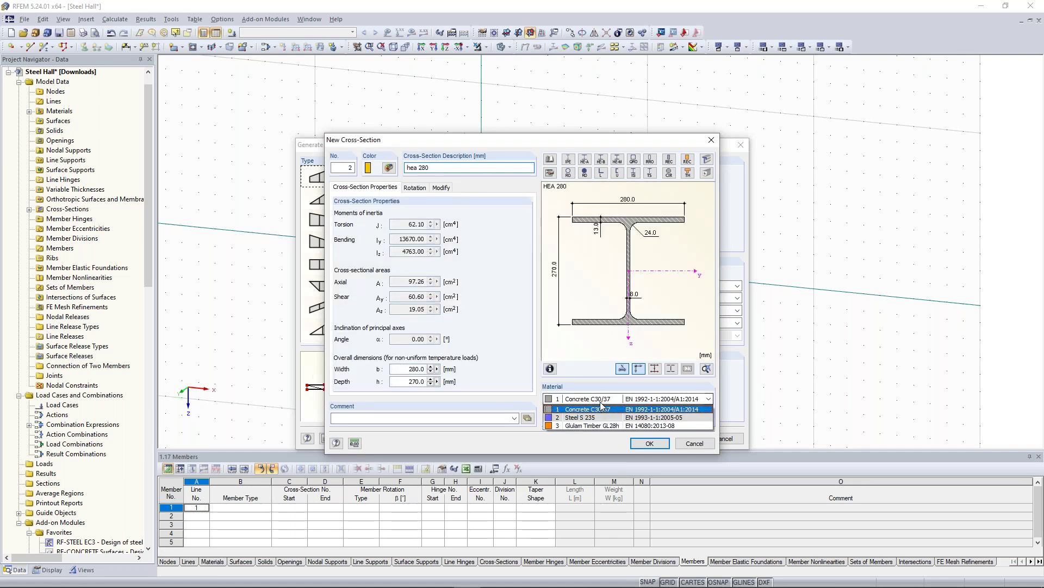
pyautogui.click(580, 418)
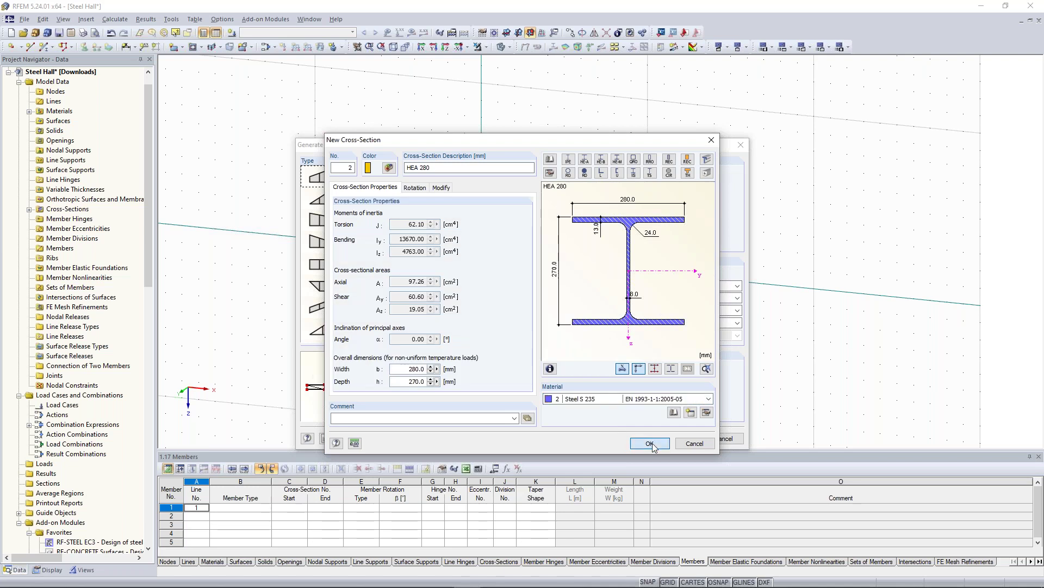
pyautogui.click(651, 443)
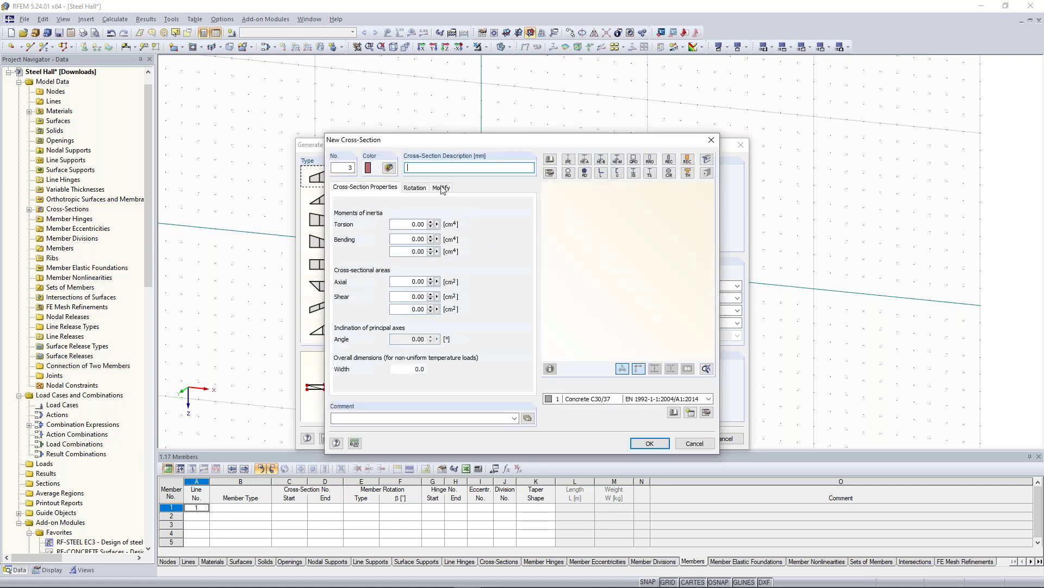
# Create an IPE 160 cross-section in Steel S 235 for the truss's diagonals
pyautogui.write('ipe')
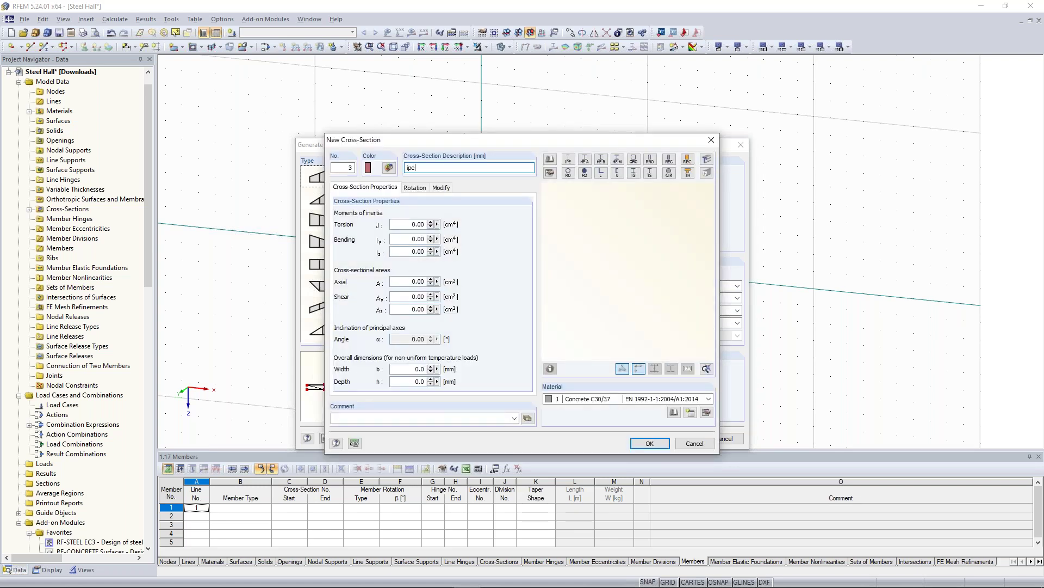
pyautogui.write(' 160')
pyautogui.click(597, 401)
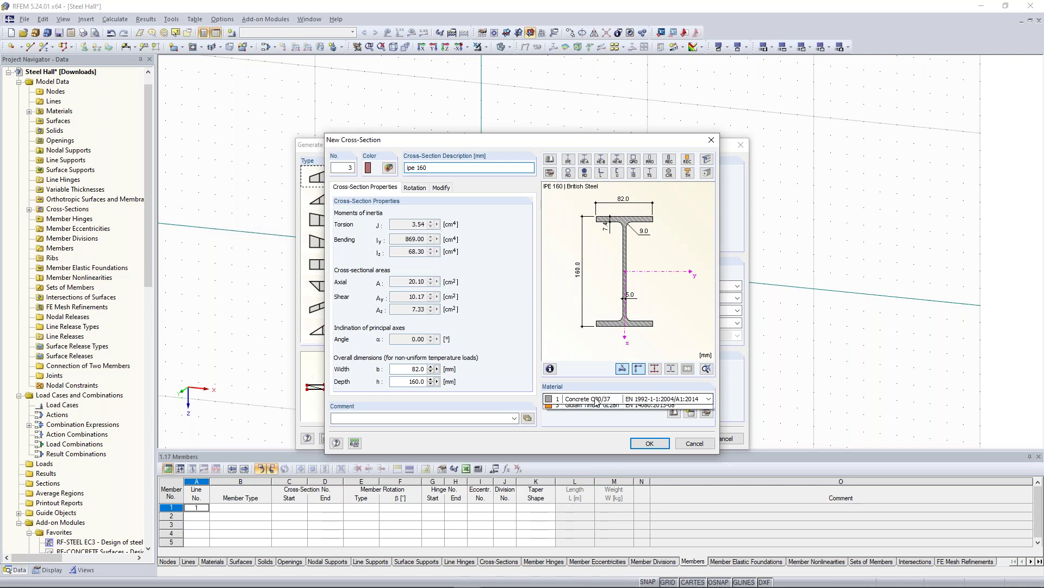
pyautogui.click(649, 443)
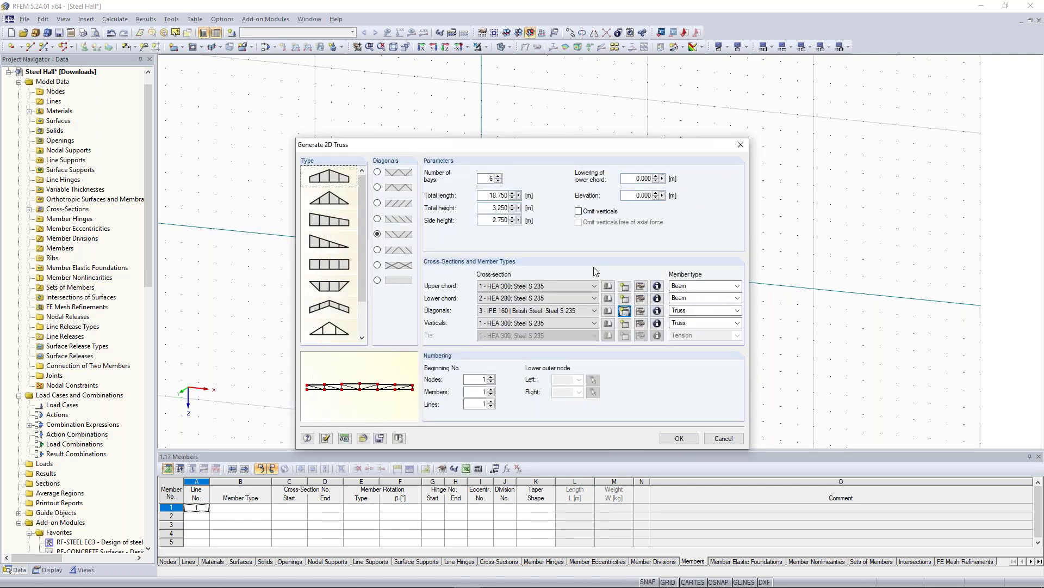
# Create an HEA 160 cross-section in Steel S 235 for the verticals and generate the 2D truss
pyautogui.click(627, 326)
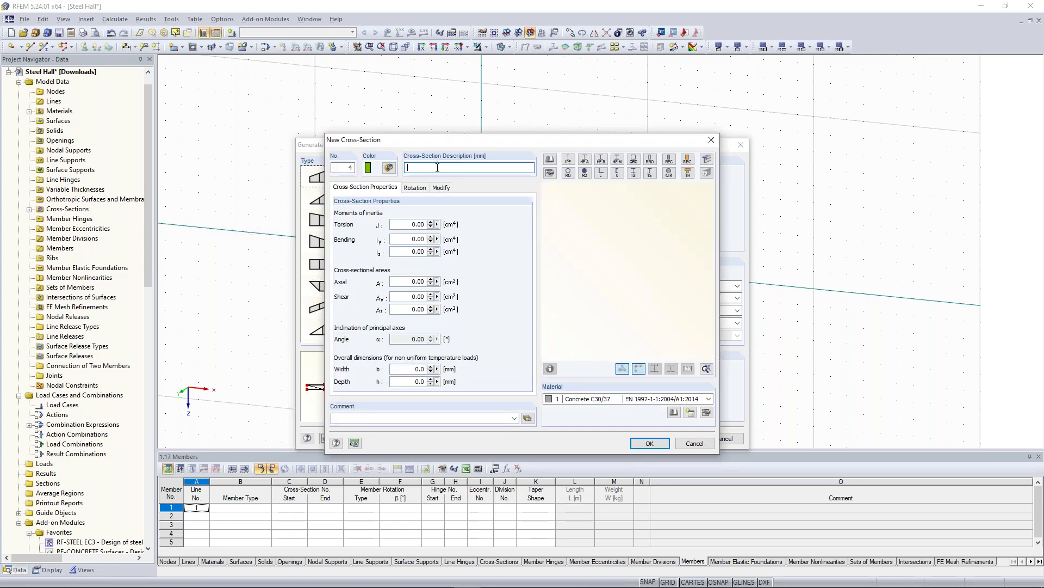
pyautogui.write('he')
pyautogui.write('160')
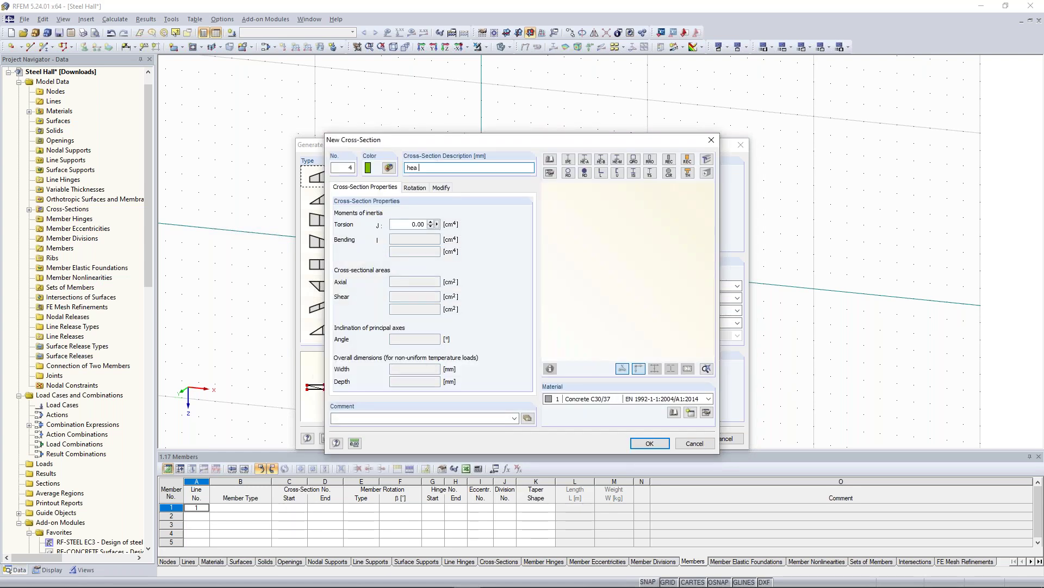
pyautogui.click(581, 400)
pyautogui.click(582, 415)
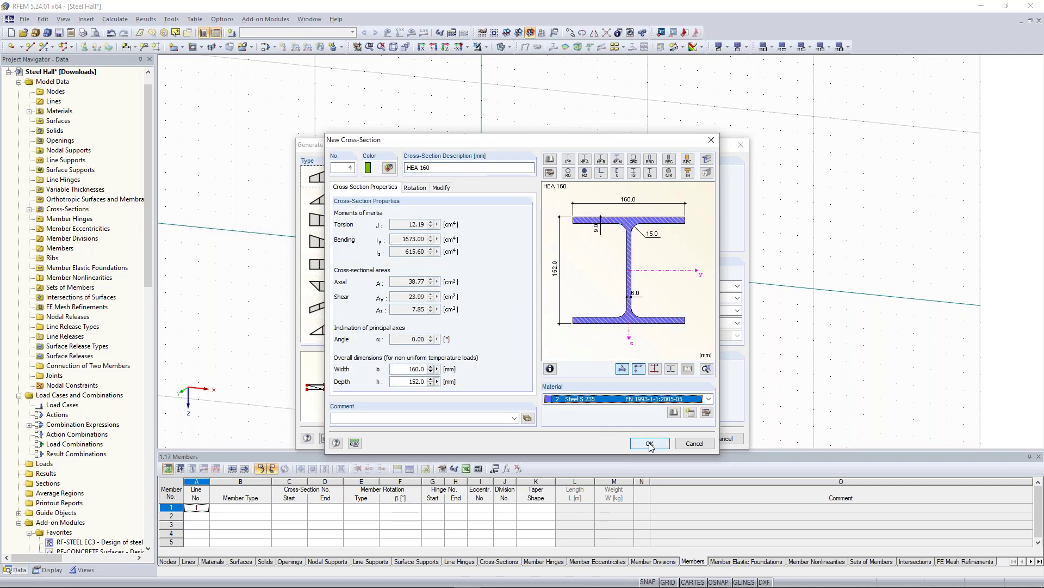
pyautogui.click(651, 445)
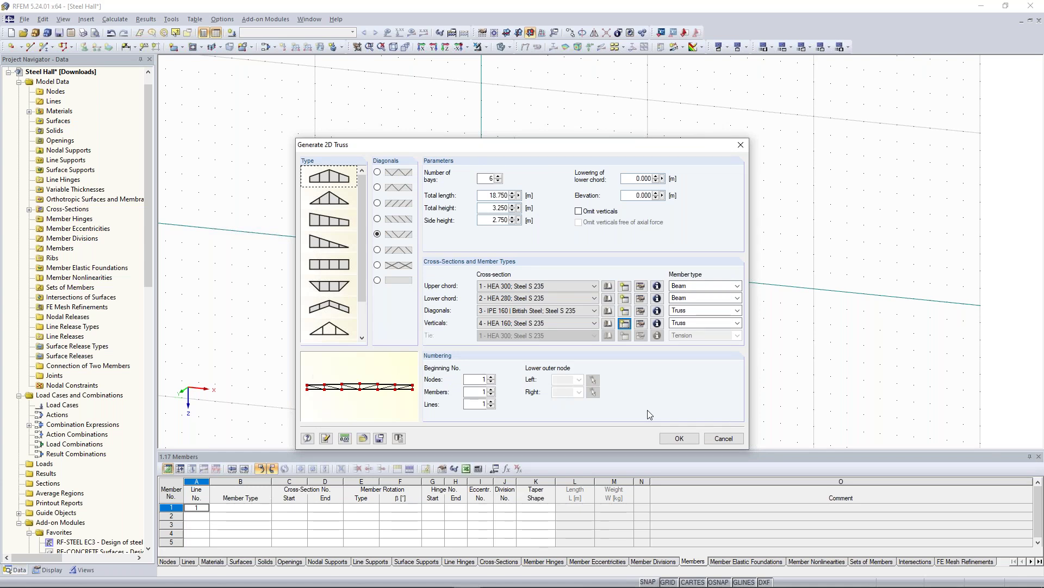
pyautogui.press('Return')
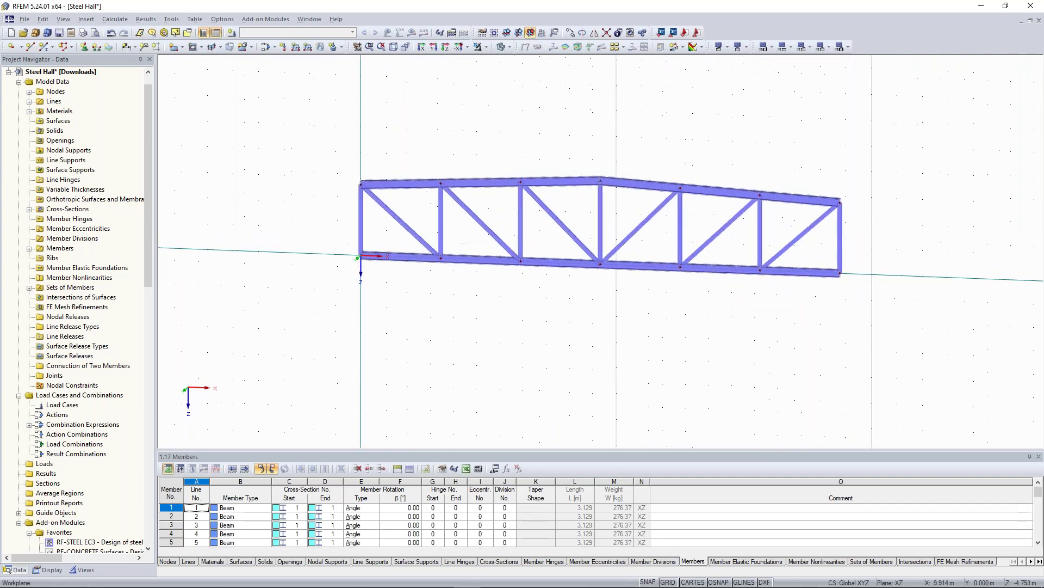
# Assign a new HEA 140 cross-section in Steel S 235 to the truss's two outermost diagonals
pyautogui.moveTo(571, 140); pyautogui.dragTo(599, 152, button='middle')
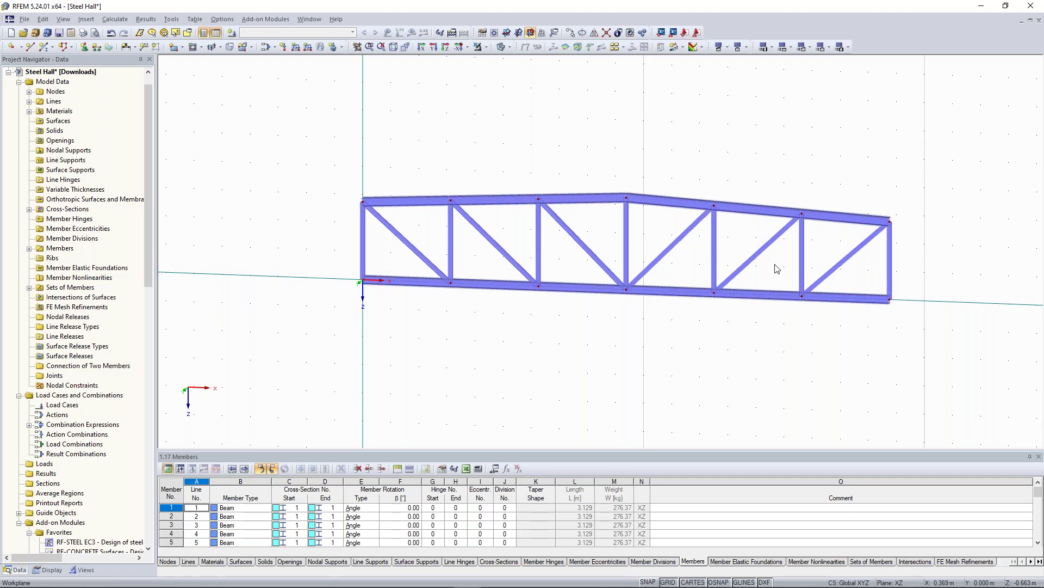
pyautogui.scroll(-1, 394, 226)
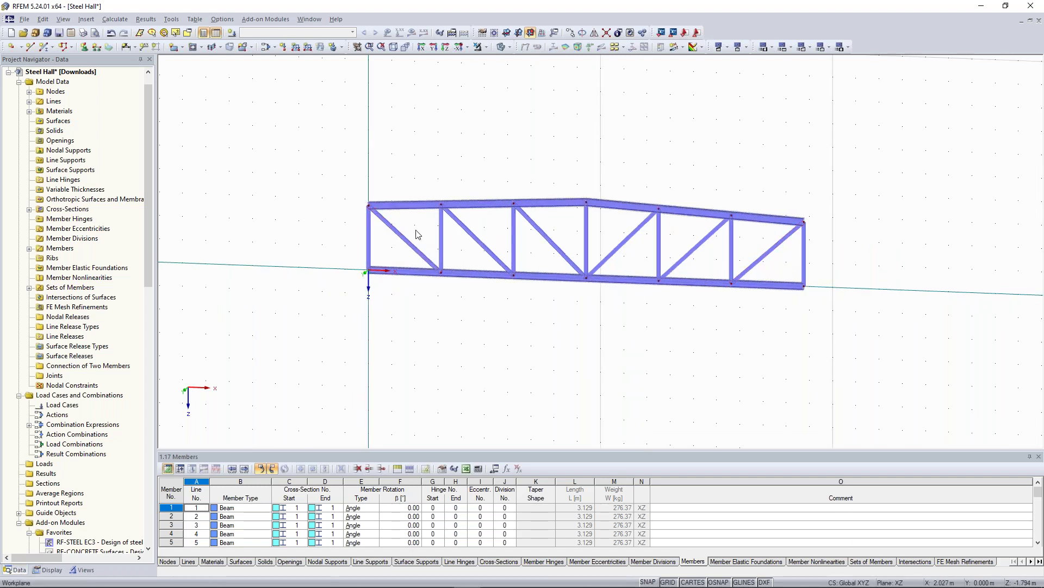
pyautogui.scroll(2, 416, 233)
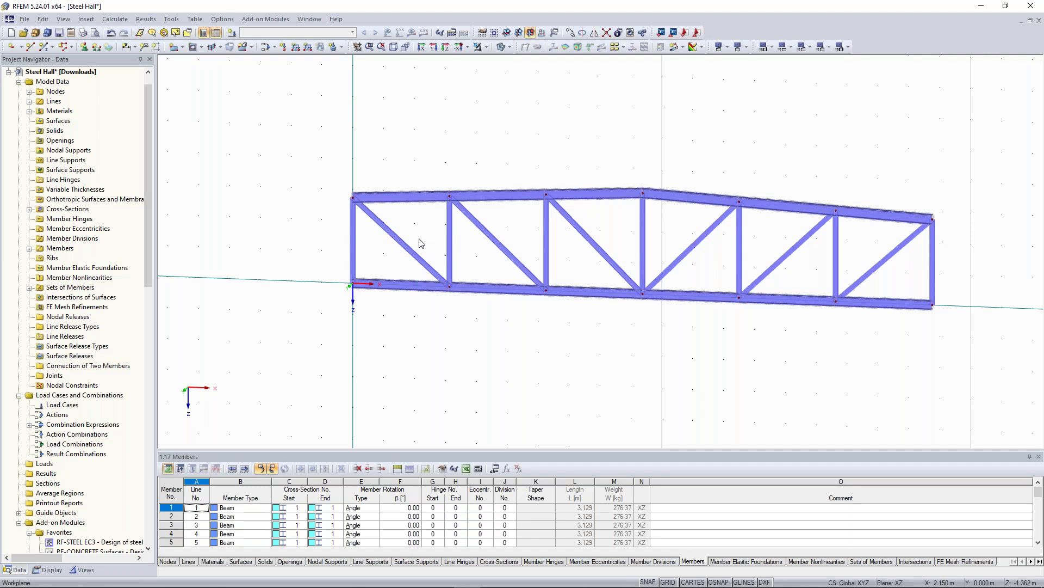
pyautogui.scroll(1, 424, 248)
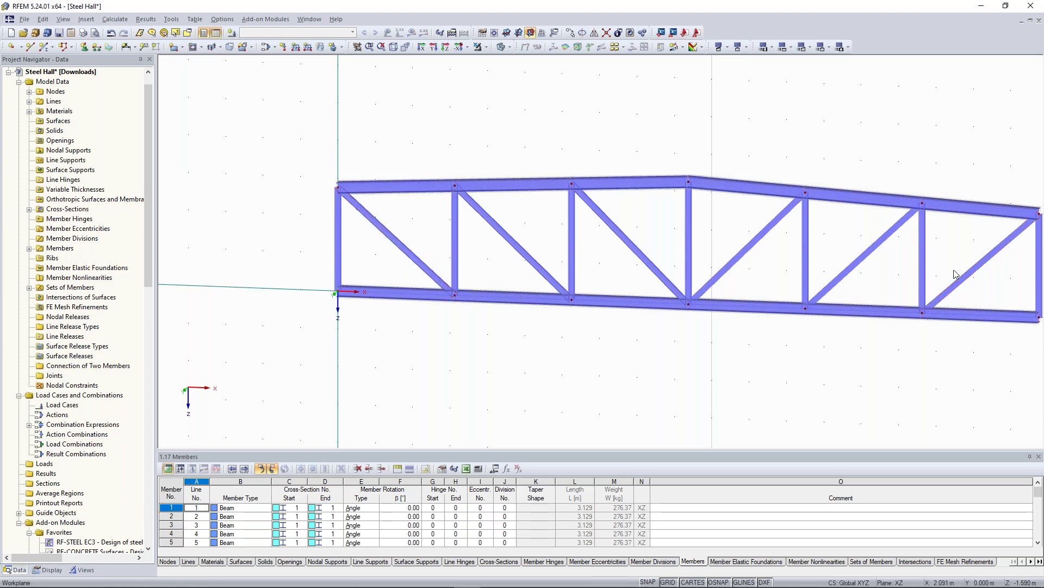
pyautogui.doubleClick(390, 244)
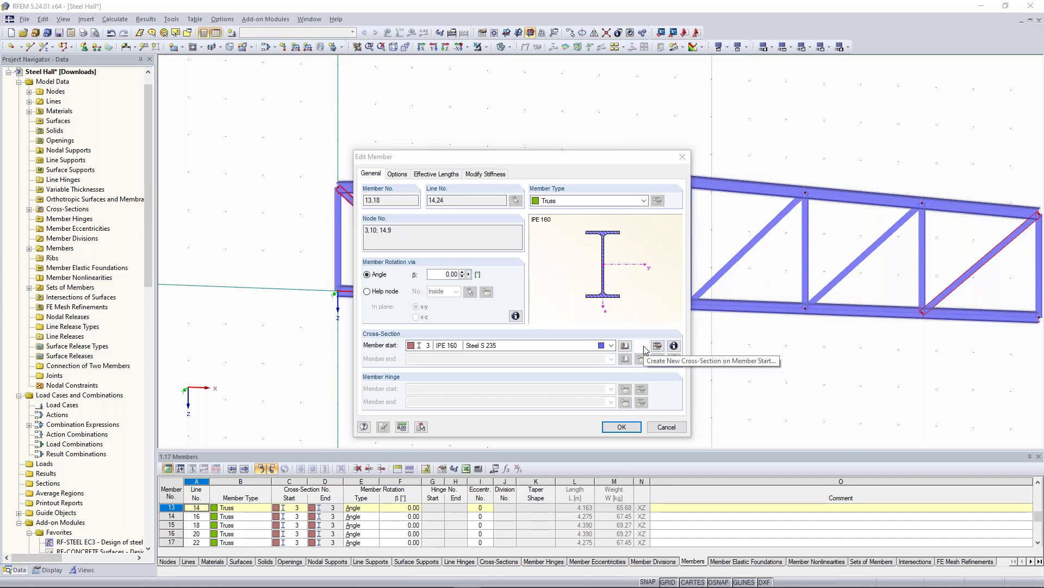
pyautogui.click(644, 348)
pyautogui.write('hea 140')
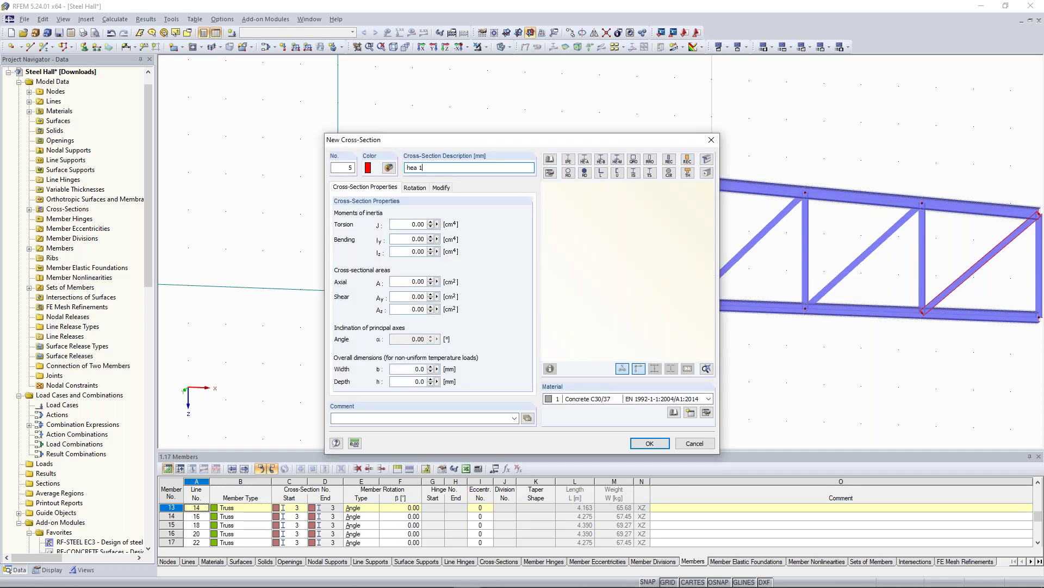
pyautogui.click(623, 404)
pyautogui.click(612, 422)
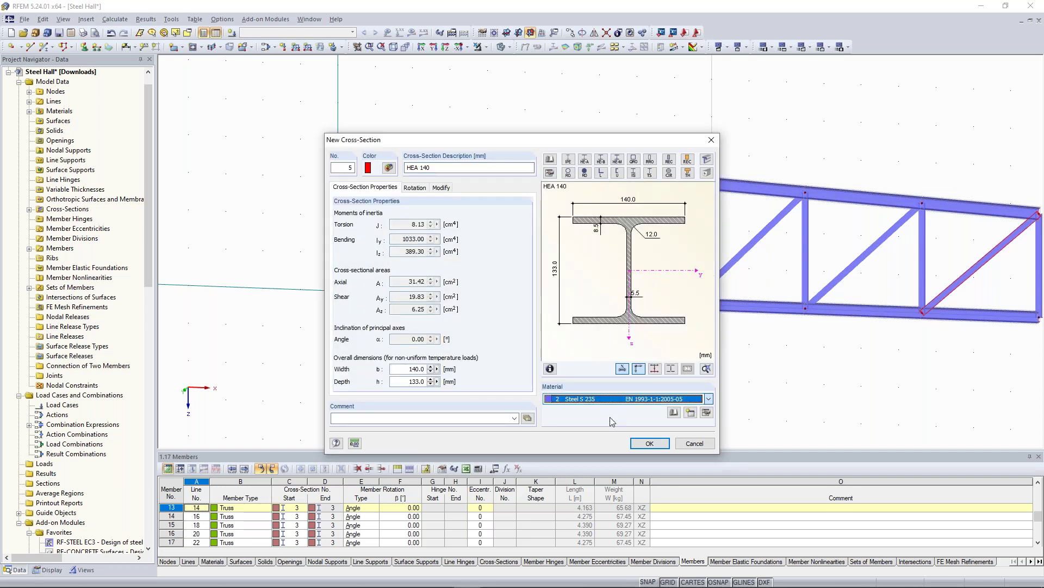
pyautogui.click(648, 444)
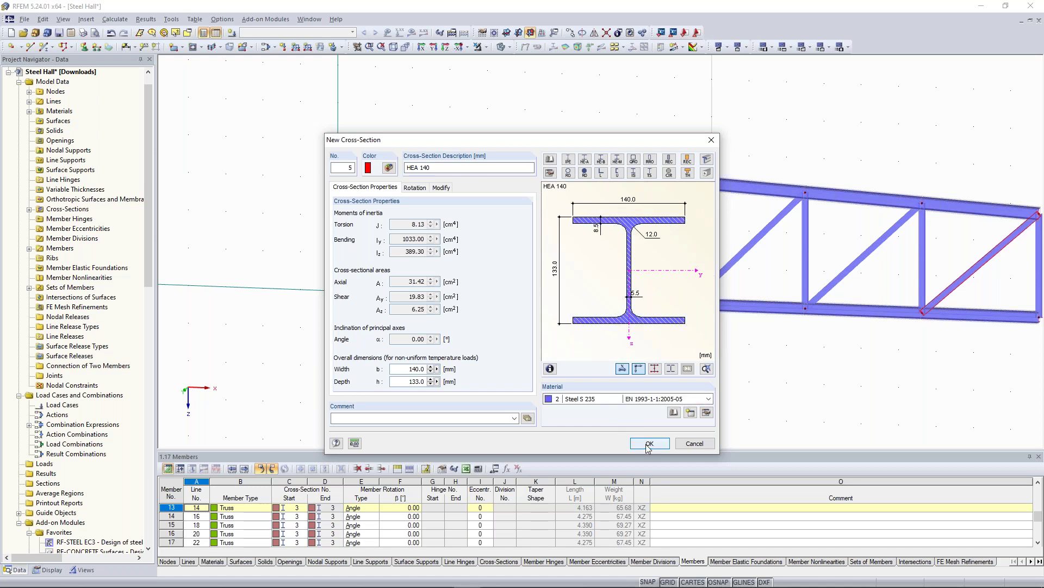
pyautogui.click(648, 444)
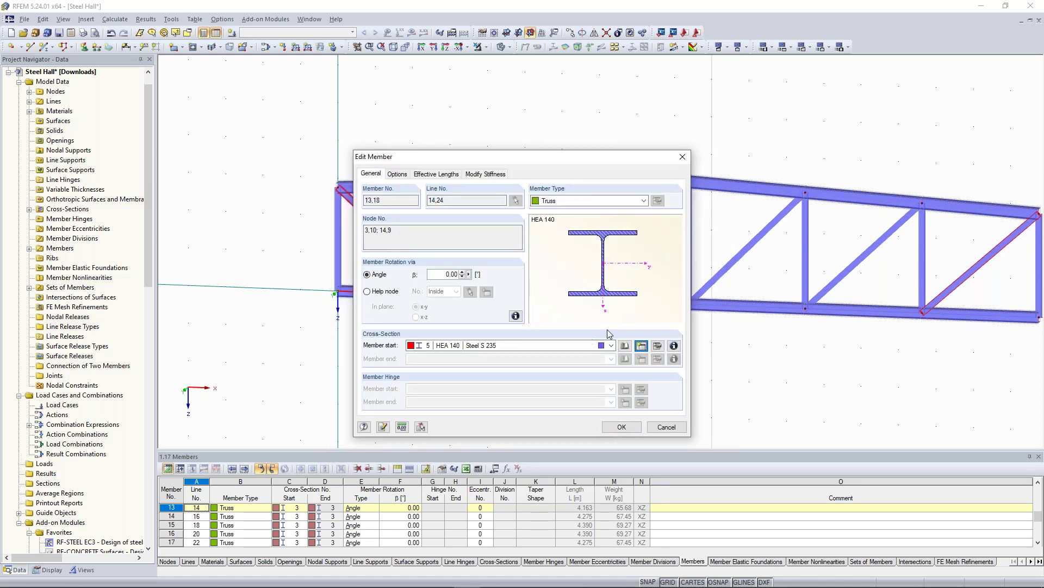
pyautogui.click(618, 428)
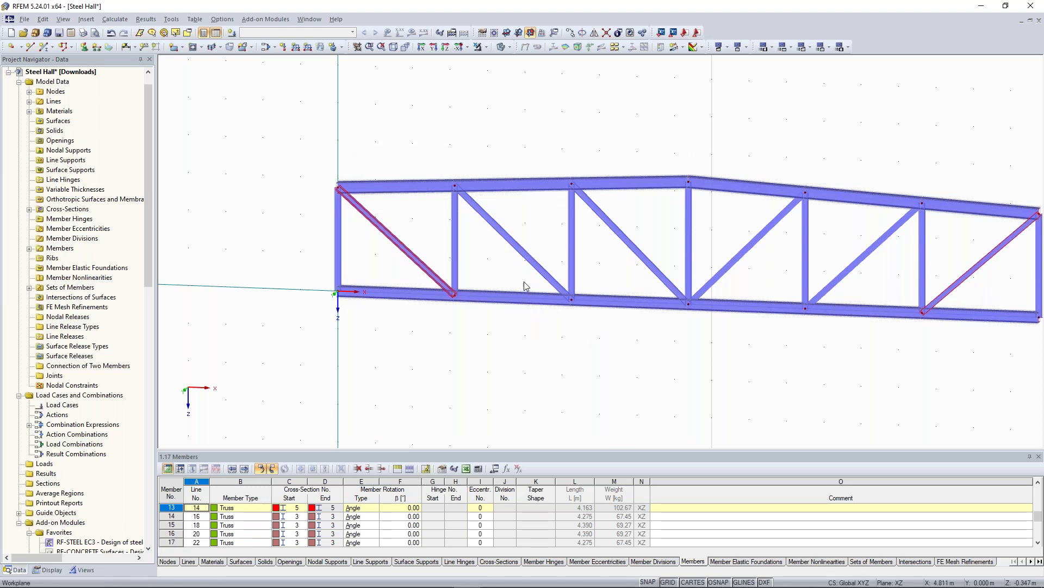
# Colour the model graphics according to cross-section instead of the standard colours
pyautogui.scroll(-1, 401, 214)
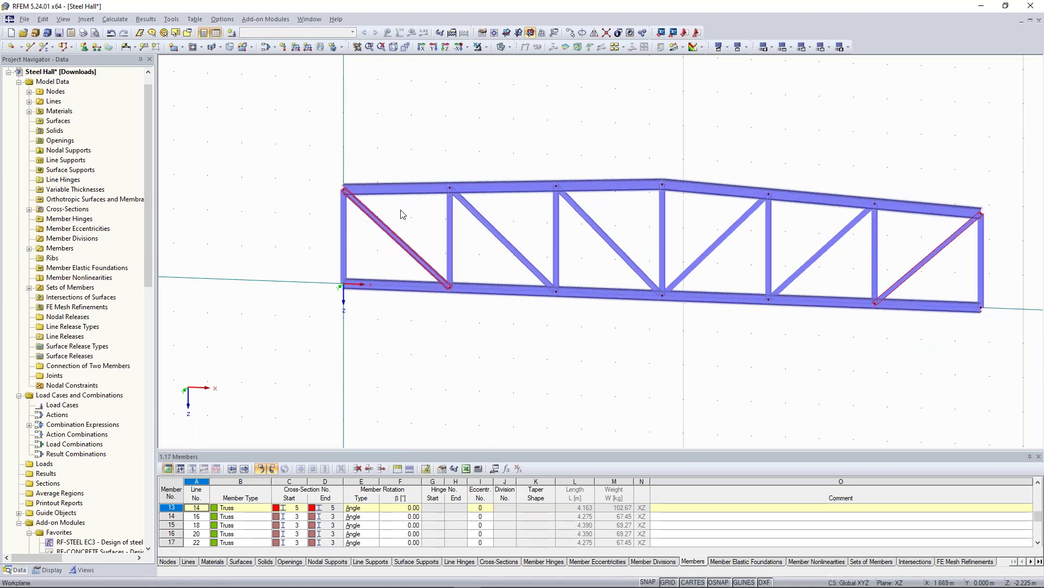
pyautogui.scroll(-1, 404, 212)
pyautogui.click(405, 213)
pyautogui.moveTo(405, 212); pyautogui.dragTo(373, 229, button='middle')
pyautogui.moveTo(578, 146); pyautogui.dragTo(550, 125, button='middle')
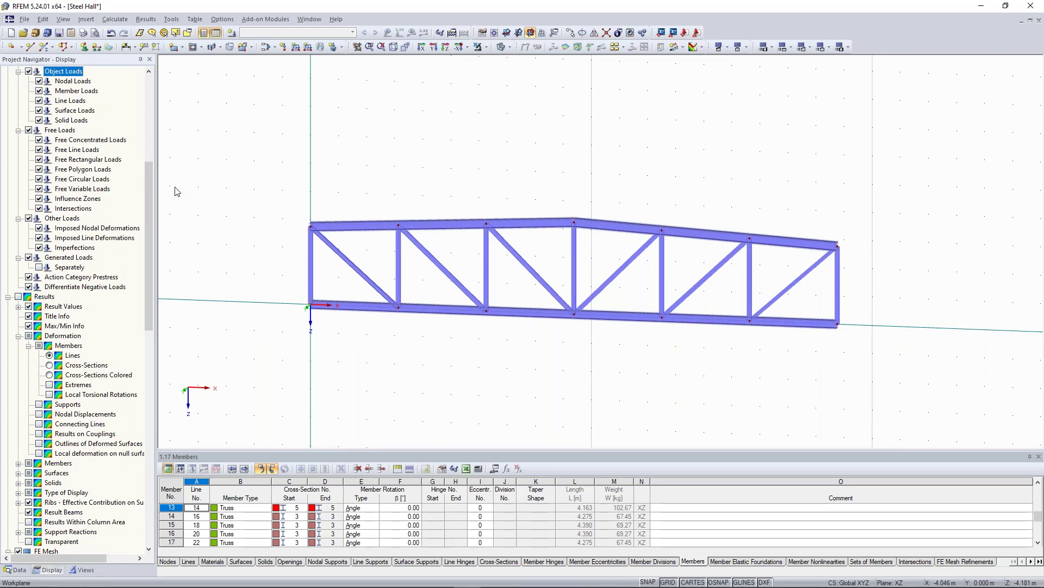
pyautogui.scroll(-10, 49, 355)
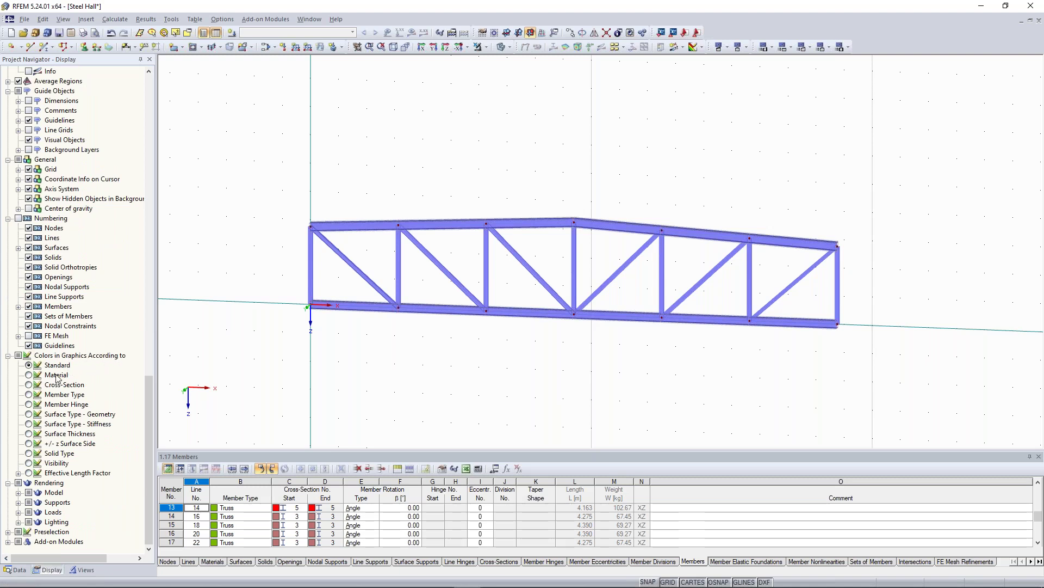
pyautogui.click(29, 385)
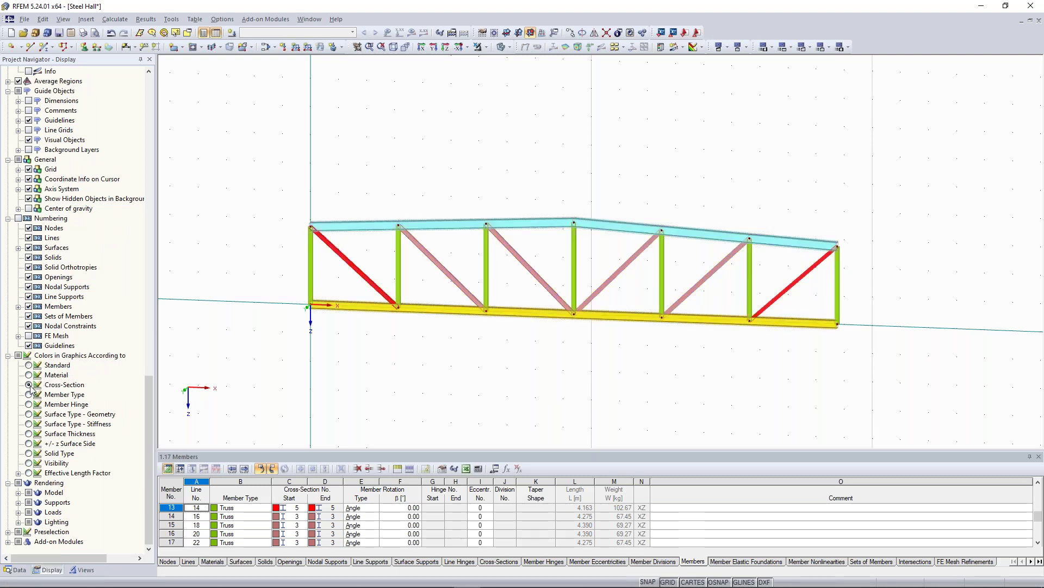
pyautogui.scroll(-3, 609, 158)
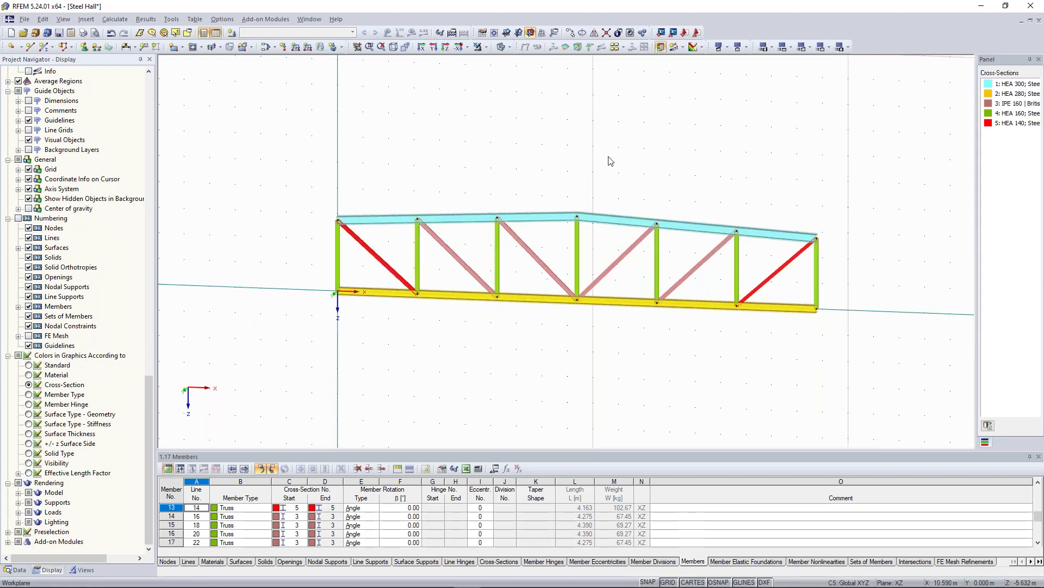
# Change the display colour of the HEA 300 cross-section to light violet-blue (RGB 128, 128, 255)
pyautogui.moveTo(583, 113); pyautogui.dragTo(560, 140, button='middle')
pyautogui.scroll(1, 554, 143)
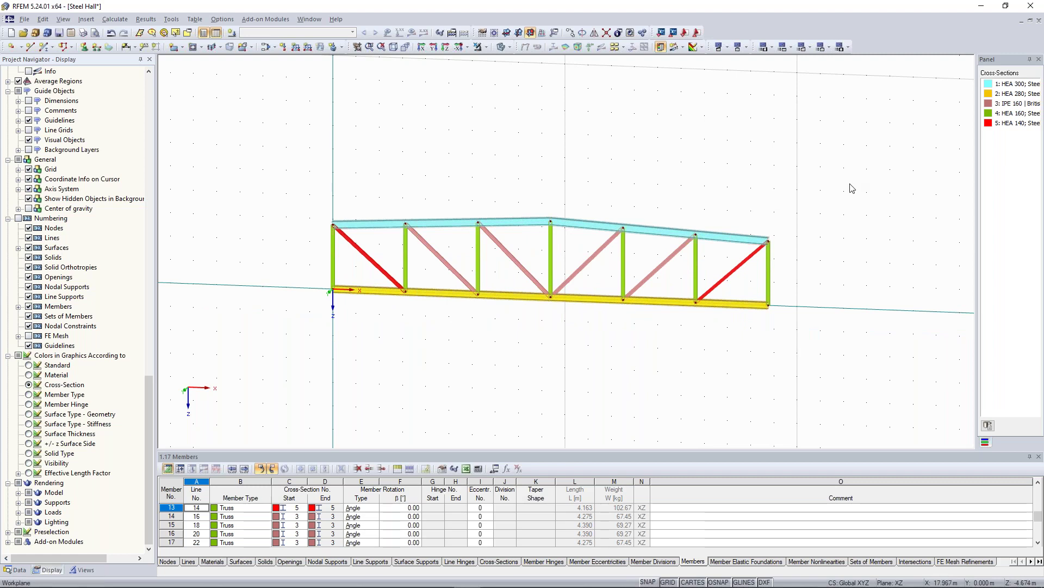
pyautogui.doubleClick(989, 86)
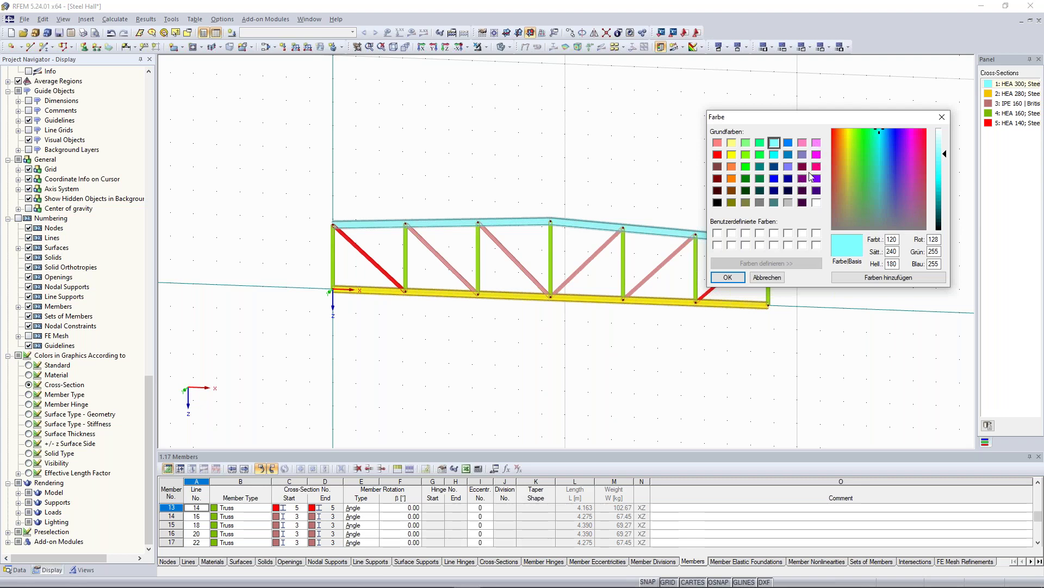
pyautogui.click(788, 166)
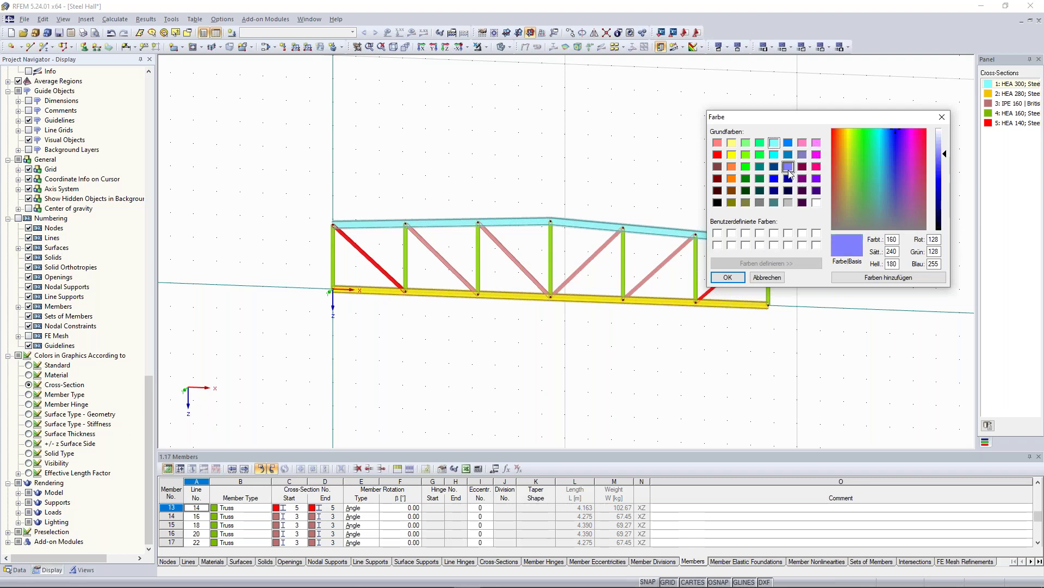
pyautogui.press('Return')
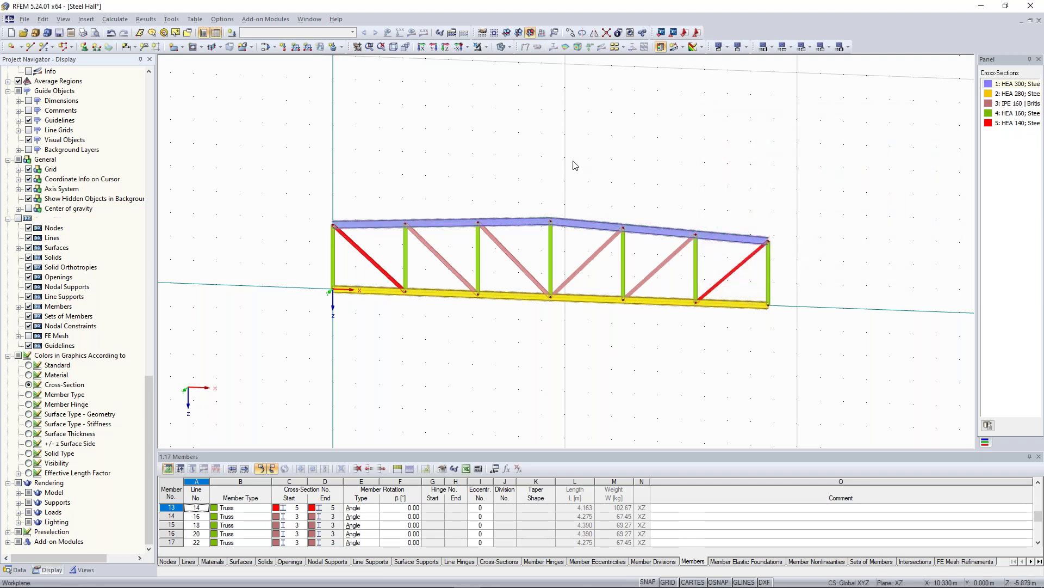
# Select the entire truss and move it vertically upward in Z, above the global origin, without making copies
pyautogui.keyDown('ctrl'); pyautogui.moveTo(573, 161); pyautogui.dragTo(563, 165, button='middle'); pyautogui.keyUp('ctrl')
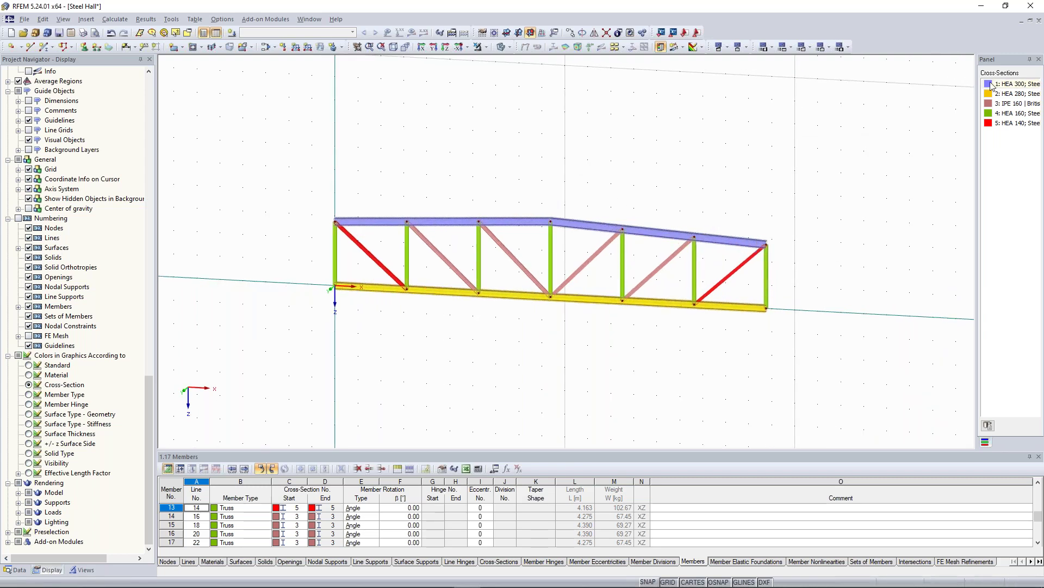
pyautogui.scroll(1, 522, 163)
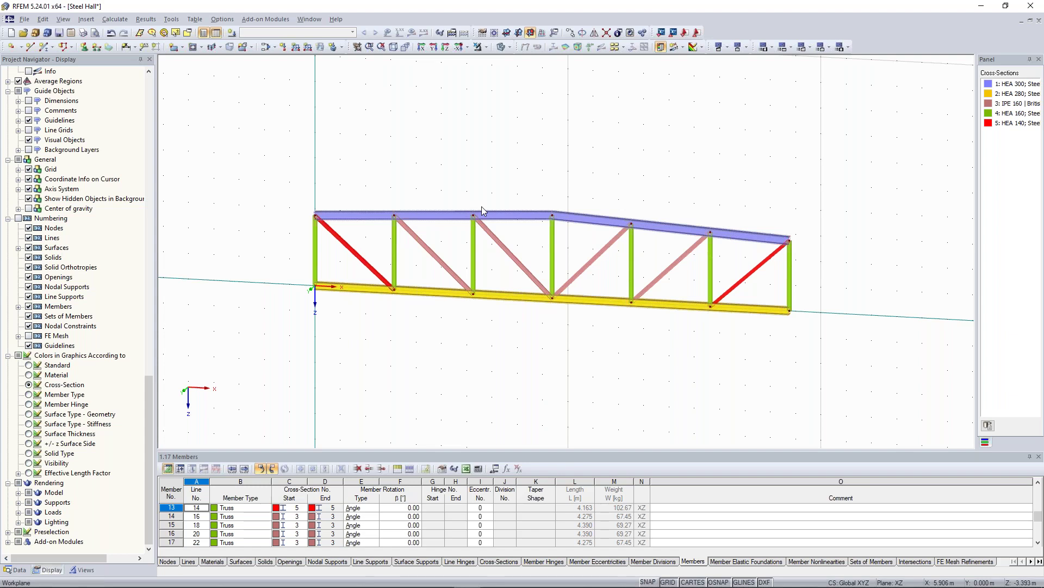
pyautogui.scroll(-2, 481, 207)
pyautogui.moveTo(331, 172); pyautogui.dragTo(813, 396)
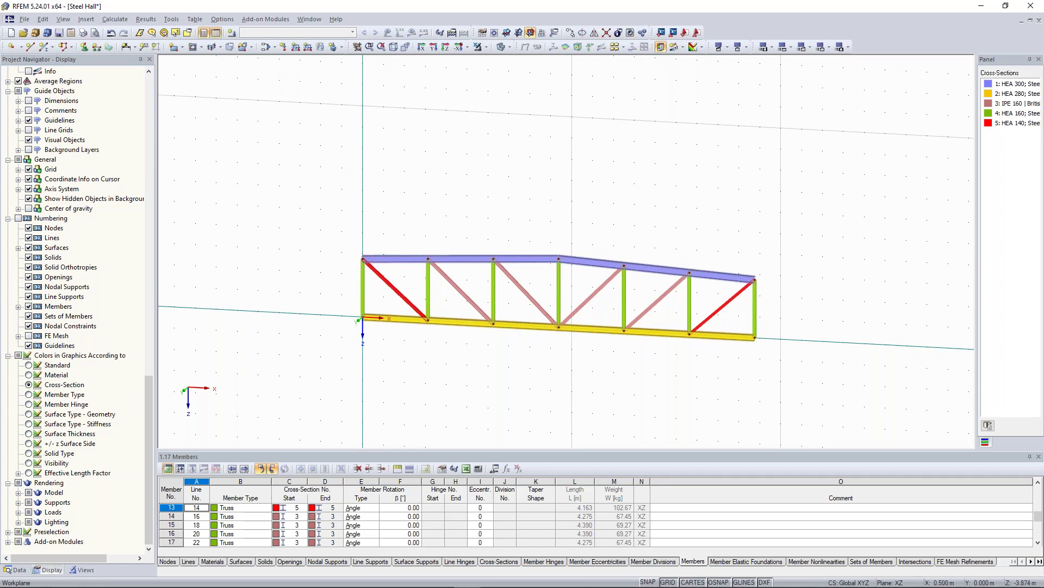
pyautogui.moveTo(305, 130); pyautogui.dragTo(698, 310)
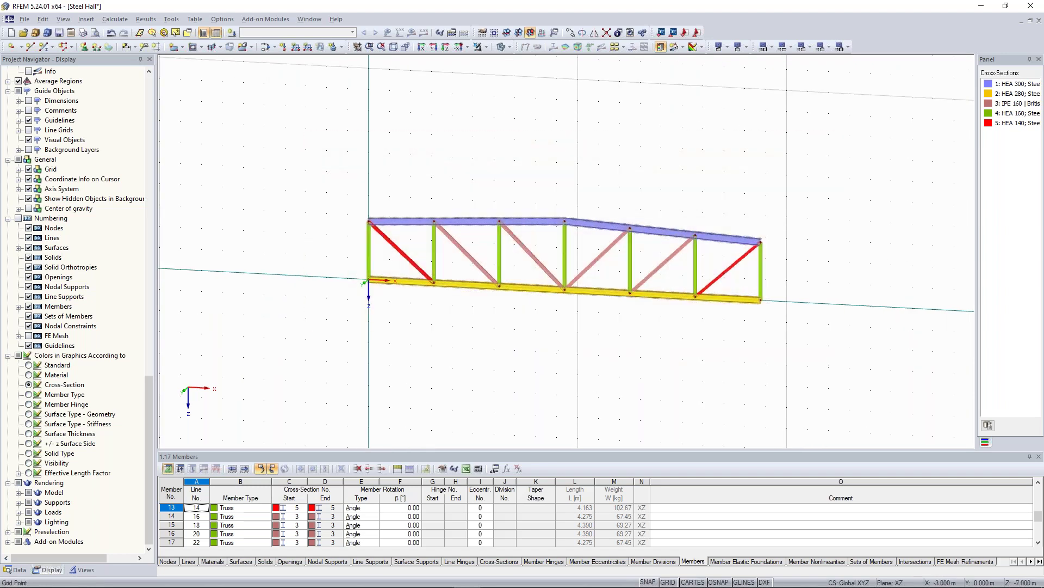
pyautogui.rightClick(368, 240)
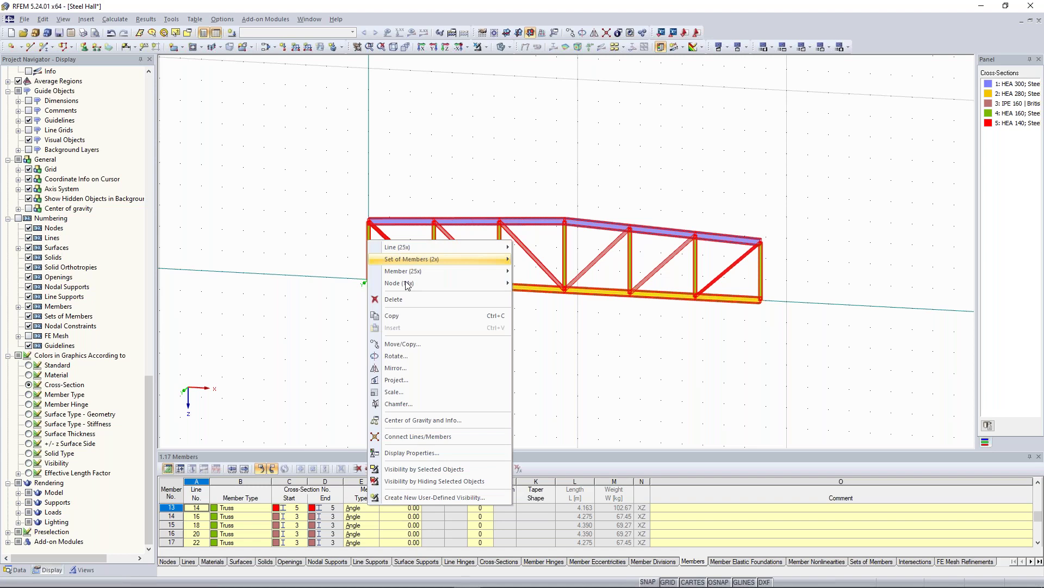
pyautogui.click(401, 343)
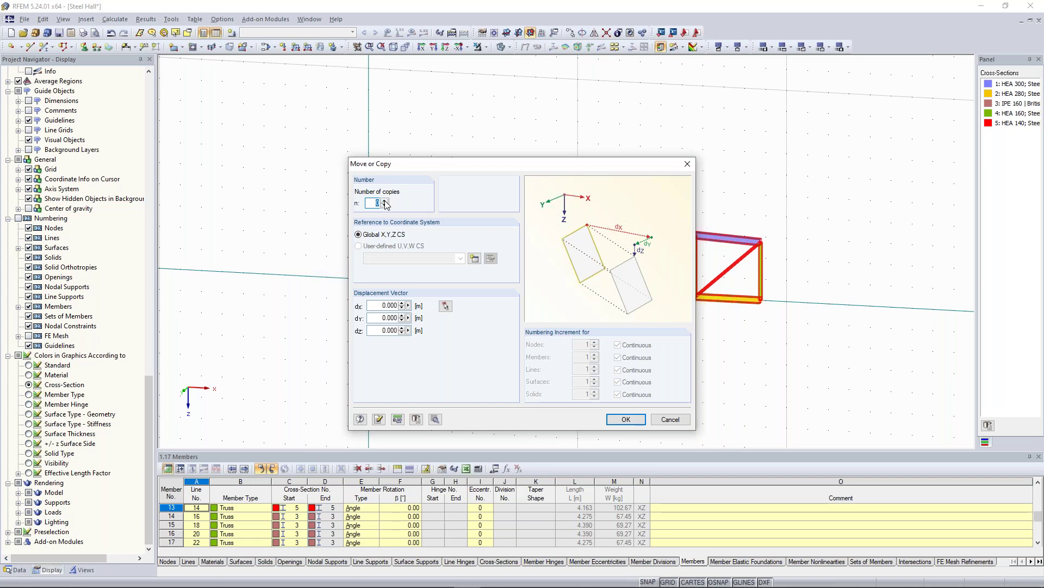
pyautogui.doubleClick(390, 330)
pyautogui.press('BackSpace')
pyautogui.click(628, 419)
pyautogui.scroll(-1, 486, 189)
pyautogui.moveTo(488, 194); pyautogui.dragTo(487, 290, button='middle')
pyautogui.click(506, 296)
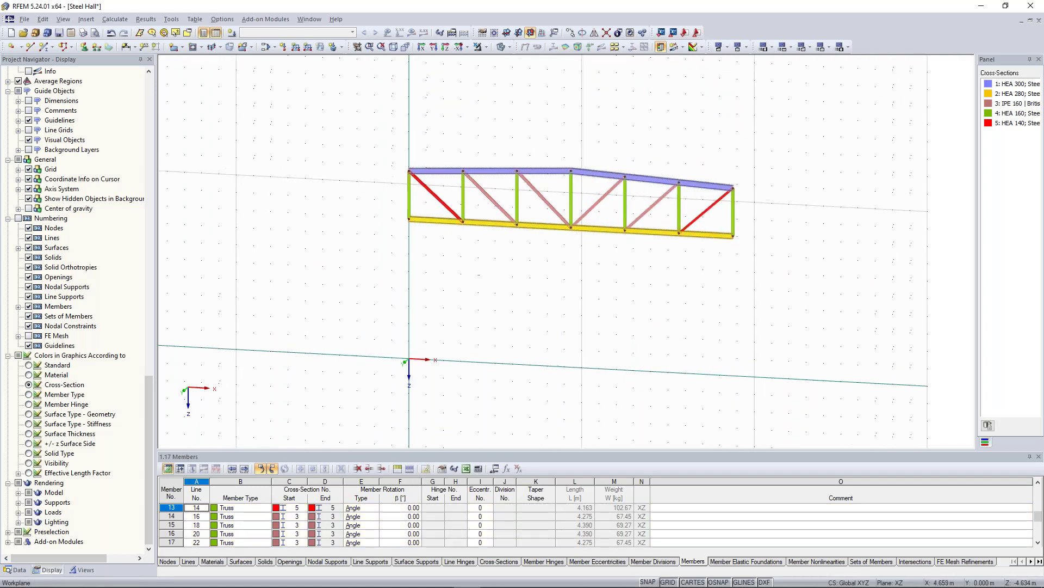
# Delete the two outer vertical members at the ends of the truss
pyautogui.scroll(1, 487, 288)
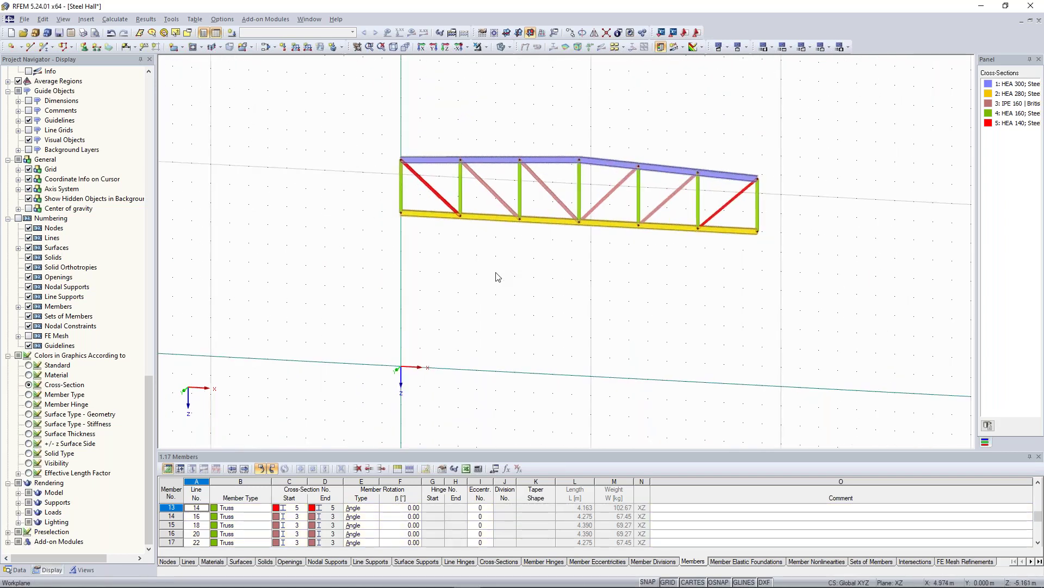
pyautogui.scroll(1, 496, 273)
pyautogui.moveTo(466, 262); pyautogui.dragTo(451, 277, button='middle')
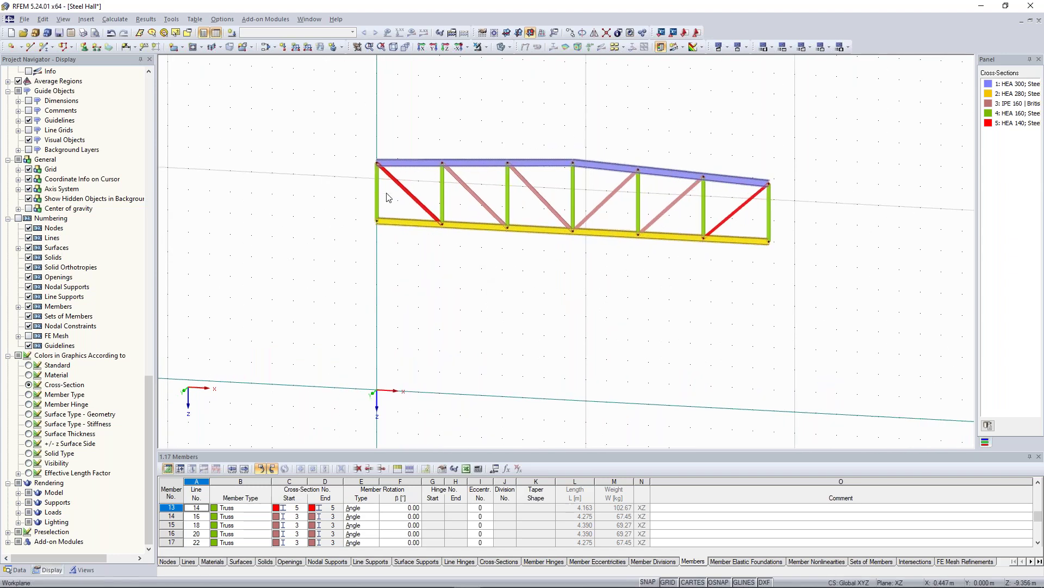
pyautogui.click(378, 202)
pyautogui.click(772, 225)
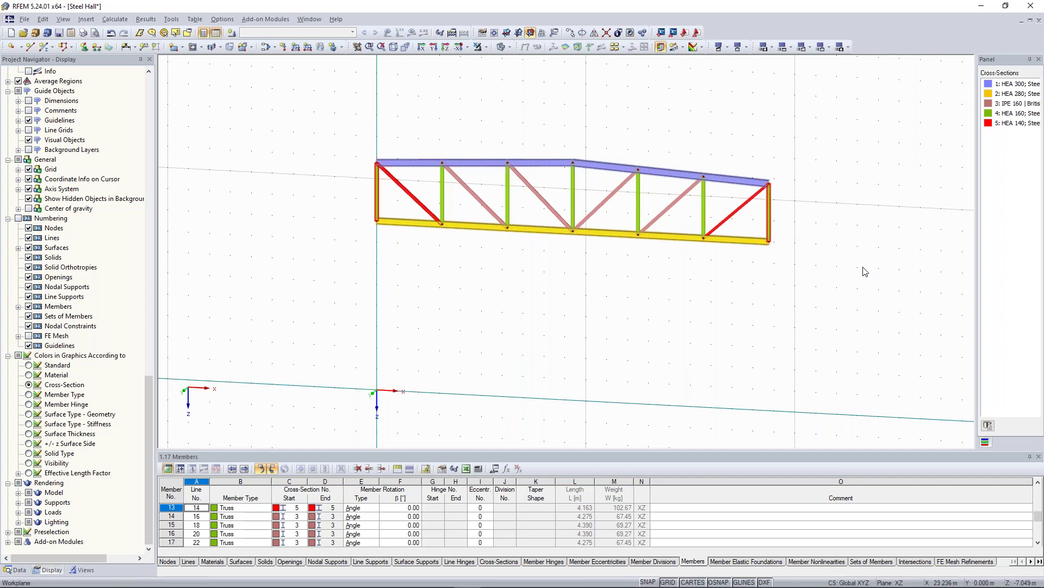
pyautogui.press('Delete')
# Start a new beam member and create a rectangular 650 x 650 mm cross-section in Concrete C30/37 for it
pyautogui.moveTo(385, 298); pyautogui.dragTo(424, 292, button='middle')
pyautogui.scroll(-1, 427, 285)
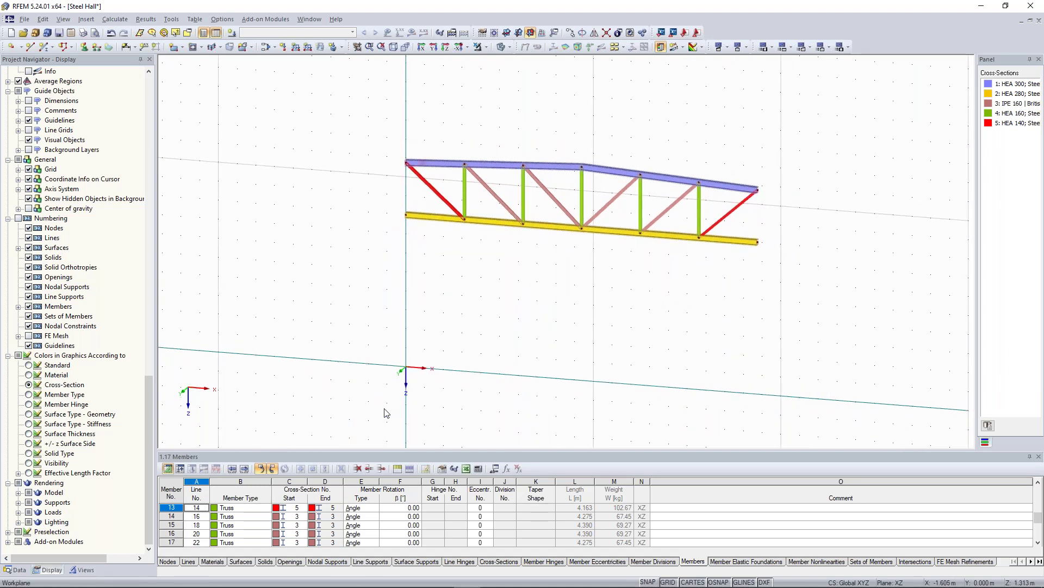
pyautogui.click(44, 48)
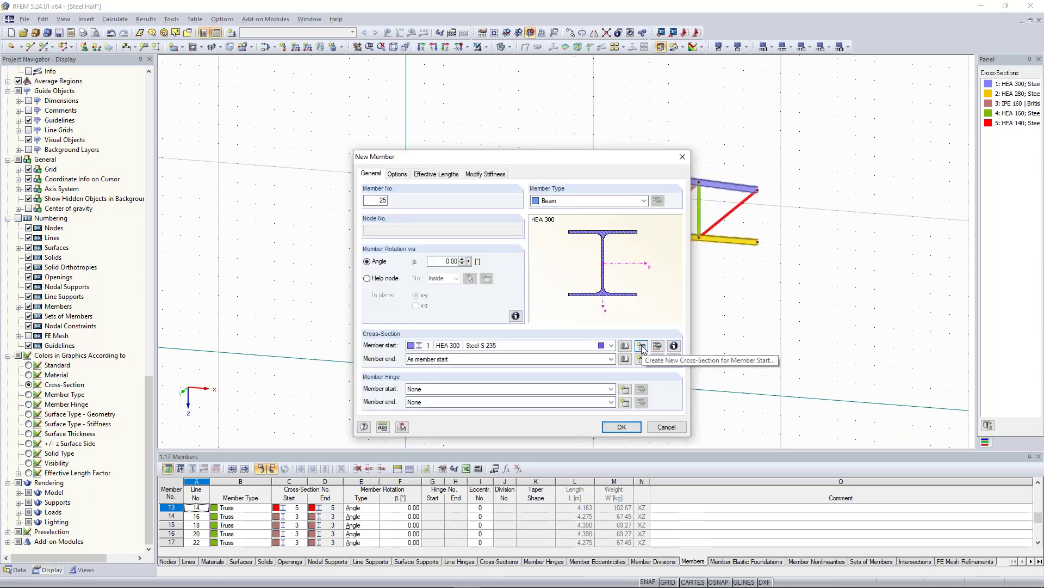
pyautogui.click(642, 347)
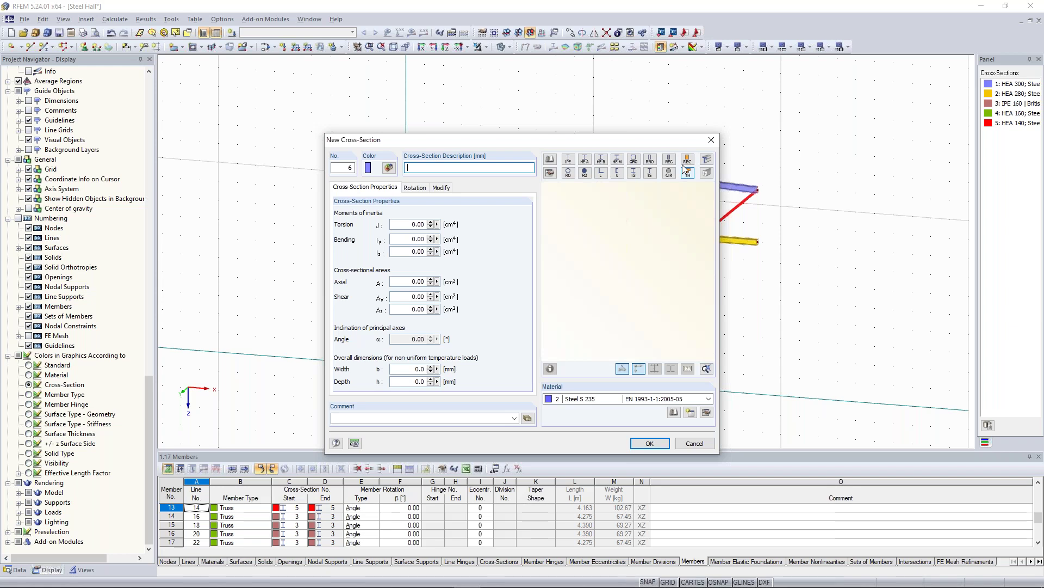
pyautogui.click(686, 172)
pyautogui.write('65')
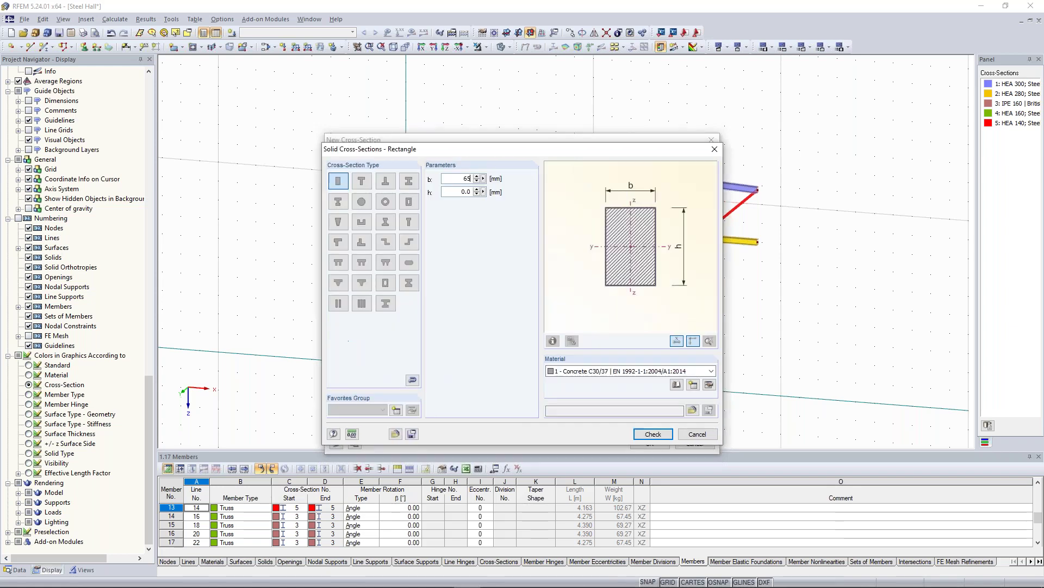
pyautogui.write('0')
pyautogui.press('Tab')
pyautogui.write('650')
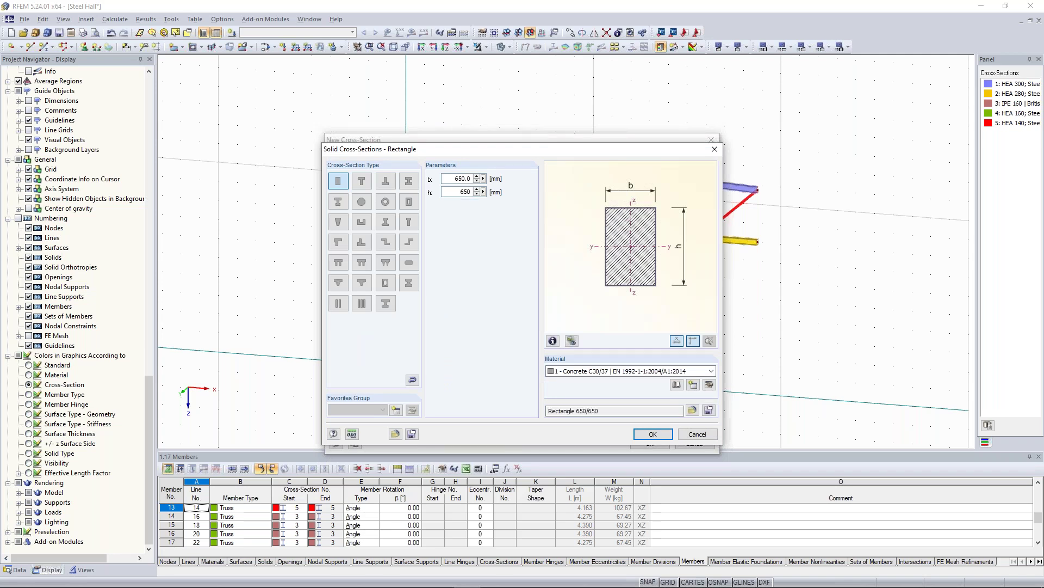
pyautogui.click(596, 372)
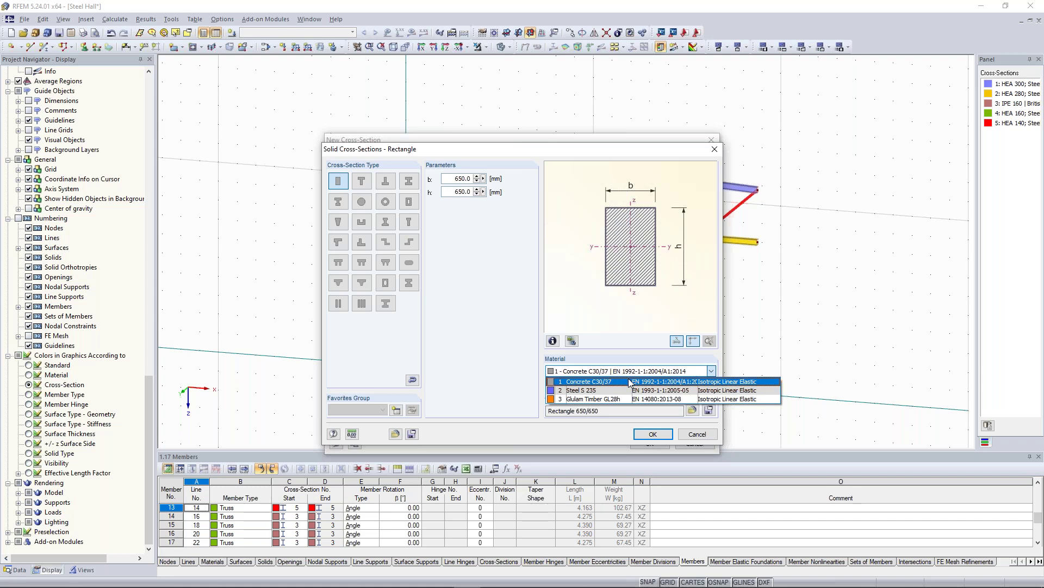
pyautogui.click(621, 368)
pyautogui.click(652, 434)
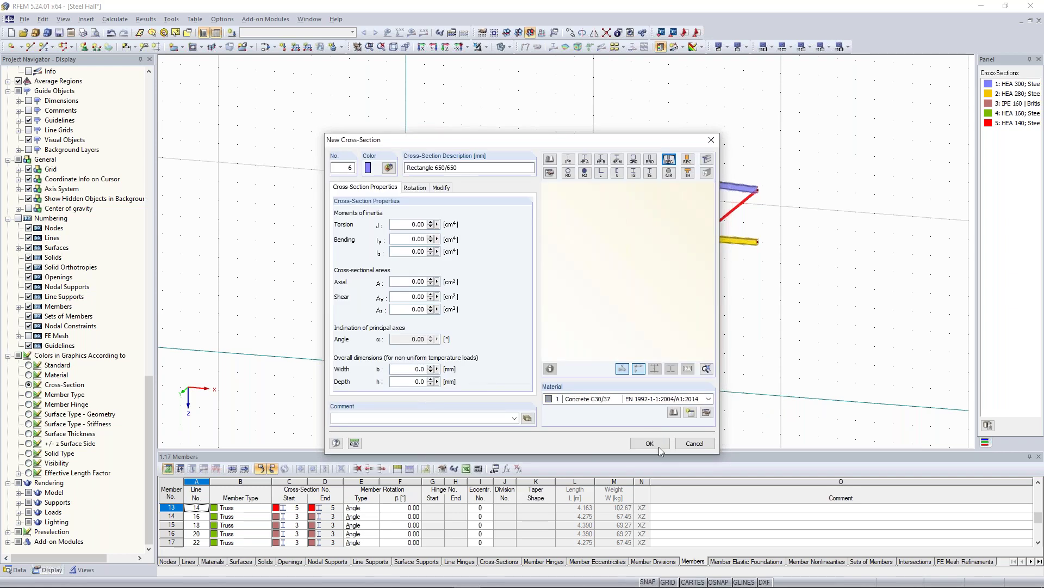
pyautogui.click(650, 444)
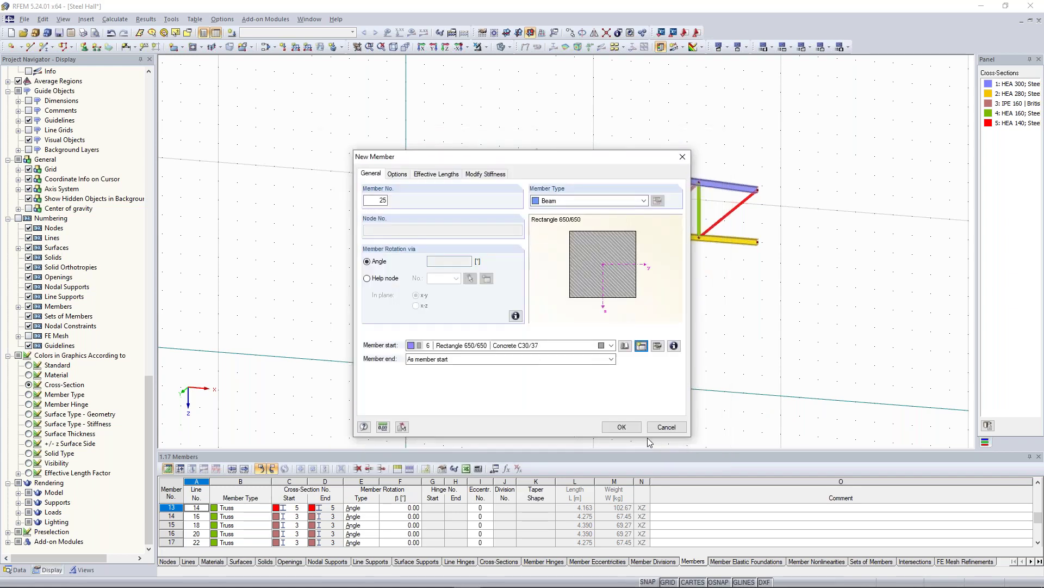
# Draw vertical columns up to the upper chord's two outer nodes, the first starting at the global origin and the second directly below the opposite truss end
pyautogui.click(628, 427)
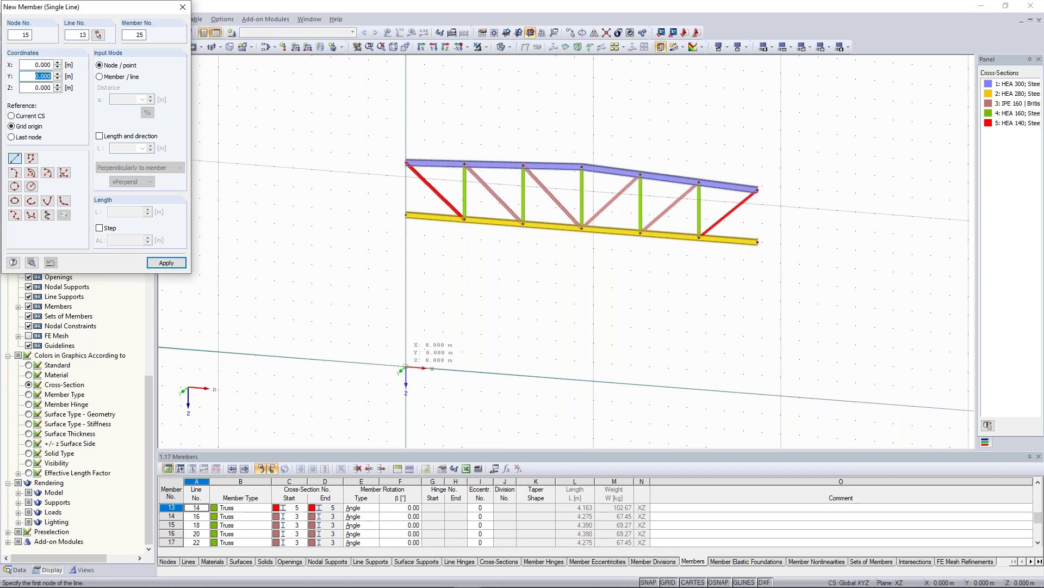
pyautogui.click(405, 367)
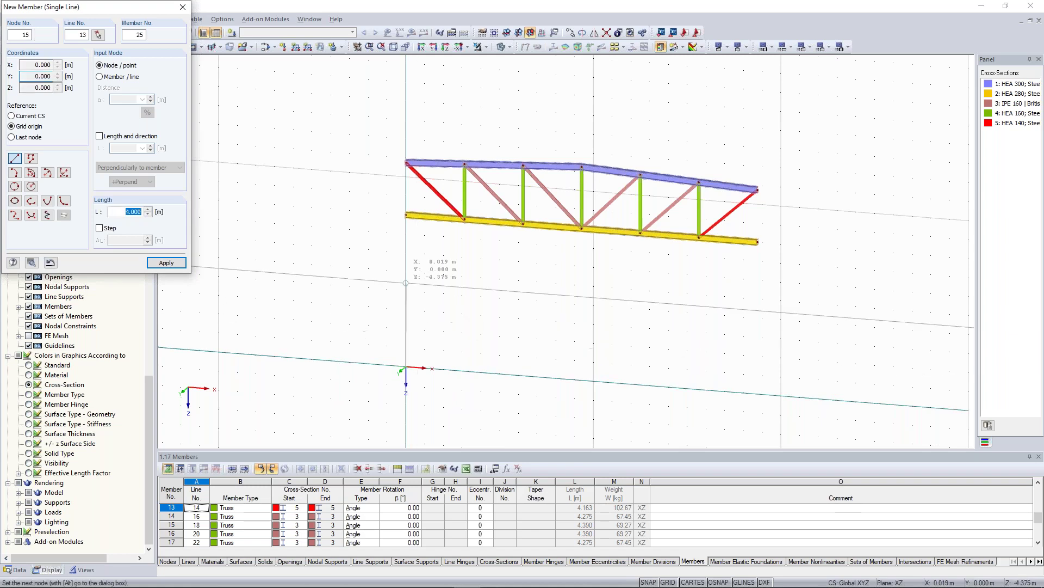
pyautogui.click(406, 162)
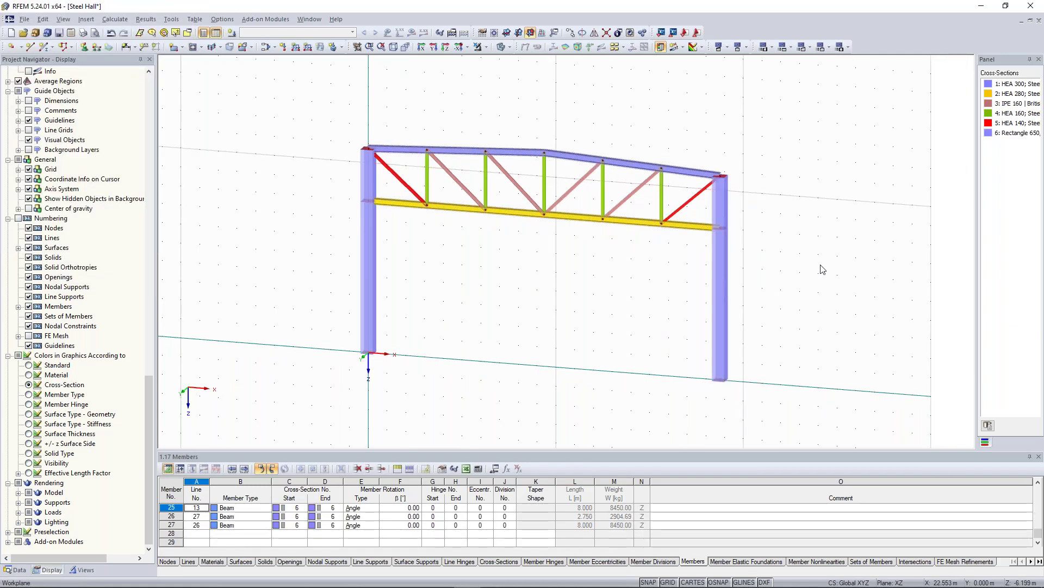
# Change the display colour of the Rectangle 650/650 cross-section to pink (RGB 255, 128, 255)
pyautogui.keyDown('ctrl'); pyautogui.moveTo(541, 140); pyautogui.dragTo(450, 139, button='middle'); pyautogui.keyUp('ctrl')
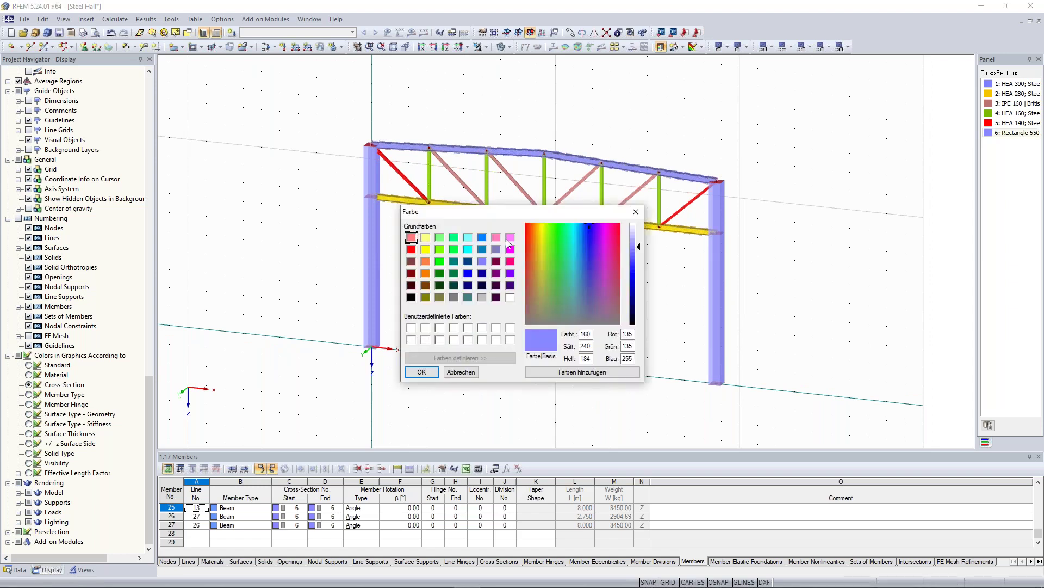
pyautogui.click(508, 238)
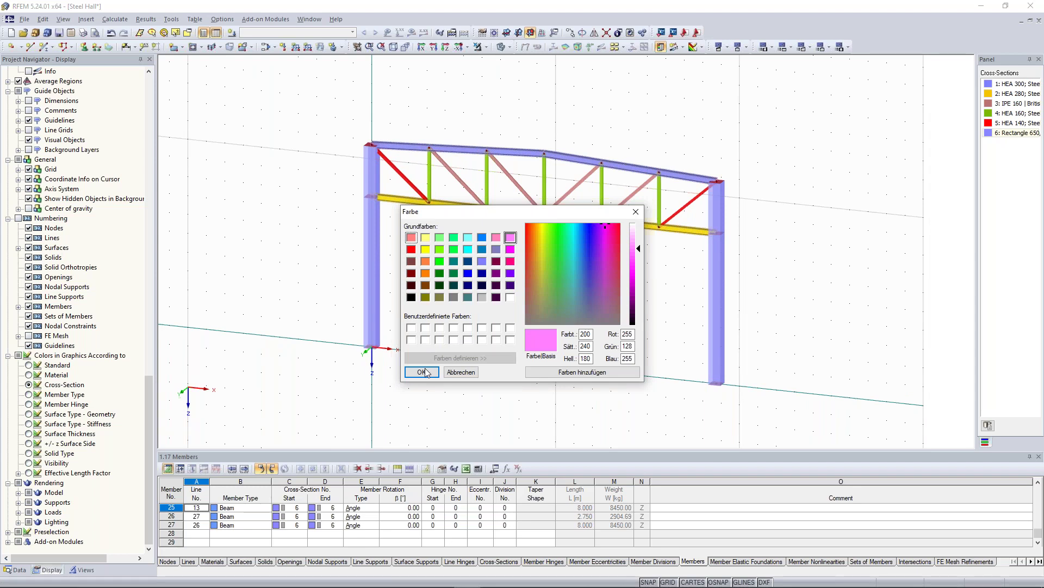
pyautogui.click(422, 372)
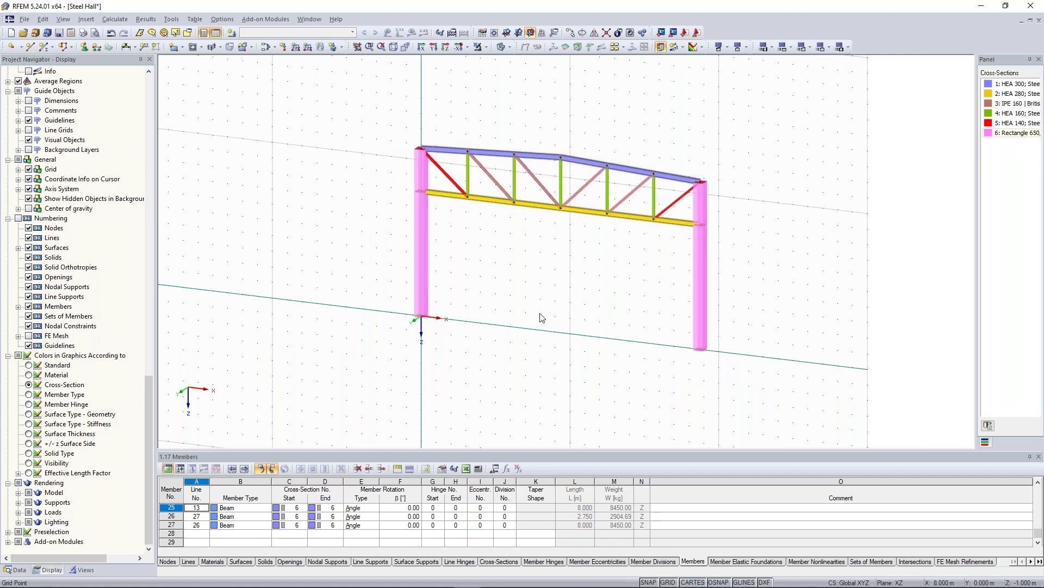
# Create a member hinge in local member axes with rotational releases My and Mz for graphical assignment to members
pyautogui.scroll(3, 513, 290)
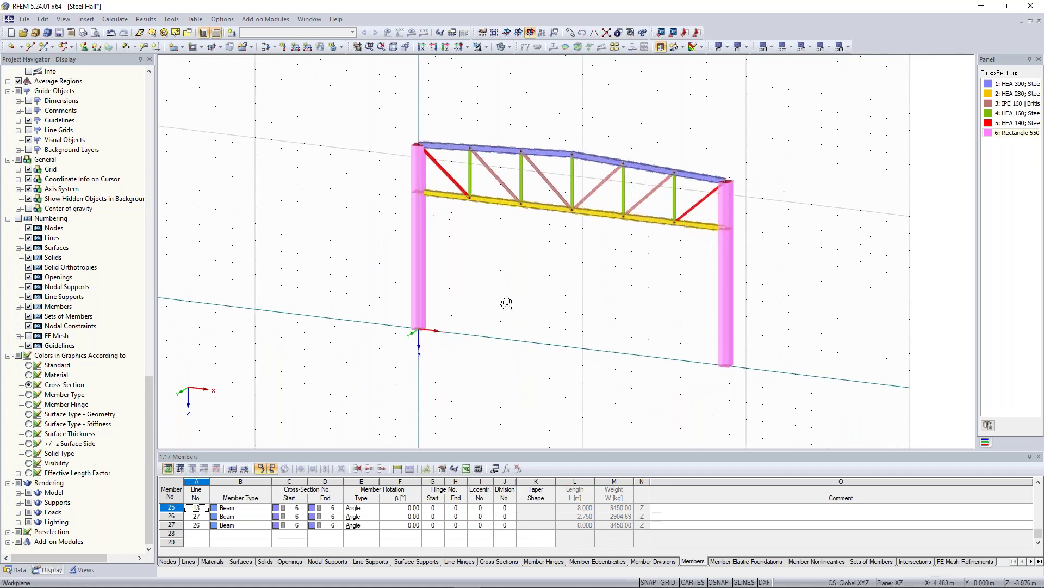
pyautogui.moveTo(500, 286); pyautogui.dragTo(461, 280, button='middle')
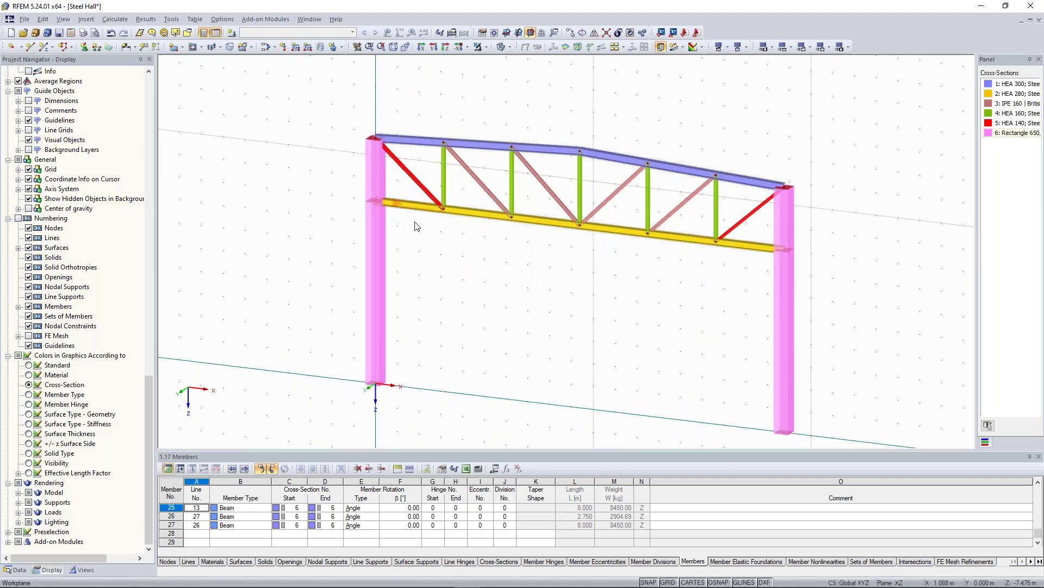
pyautogui.scroll(-1, 466, 122)
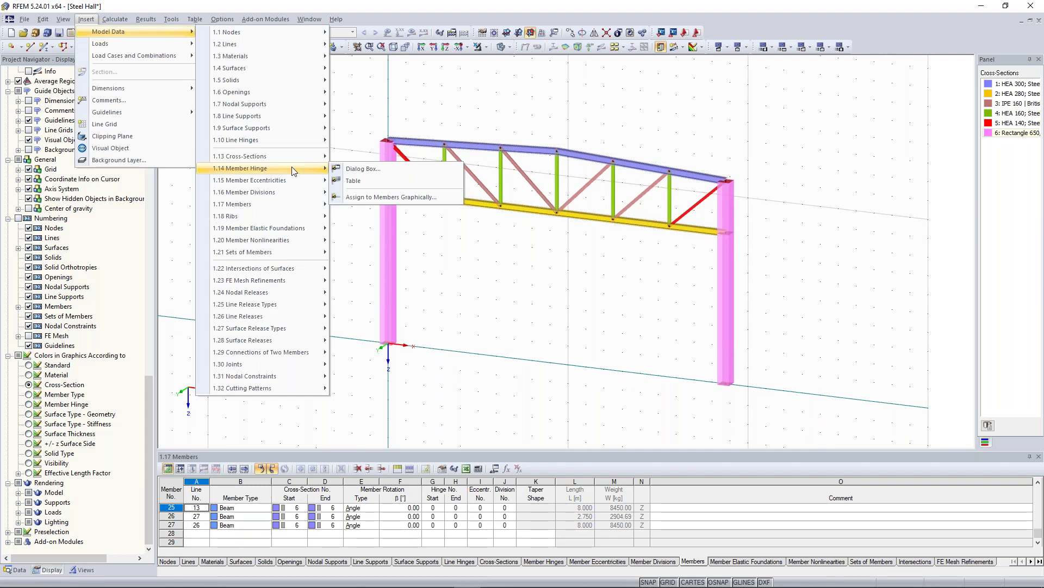
pyautogui.click(415, 201)
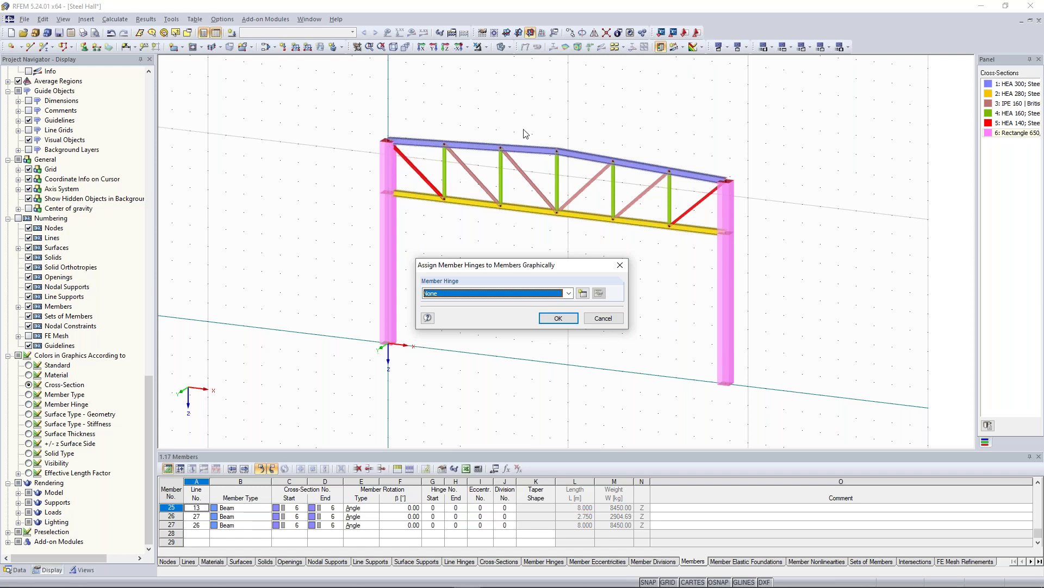
pyautogui.click(583, 294)
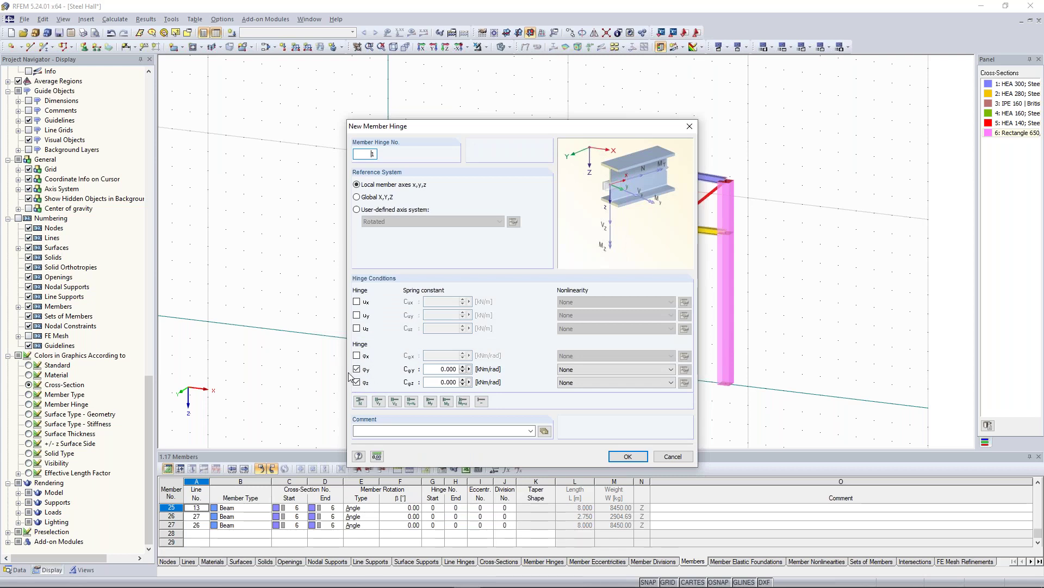
pyautogui.click(356, 382)
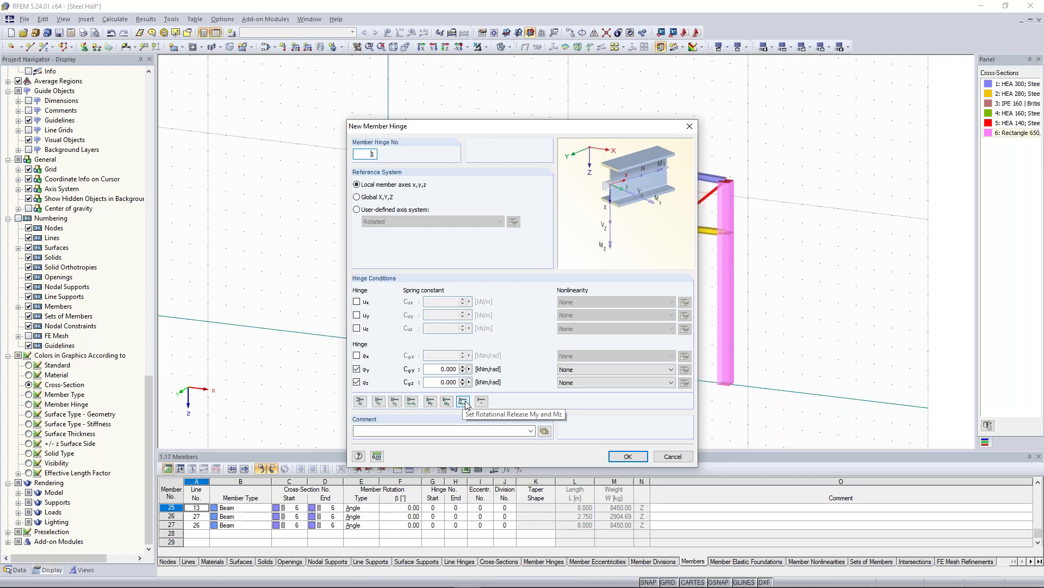
pyautogui.click(447, 401)
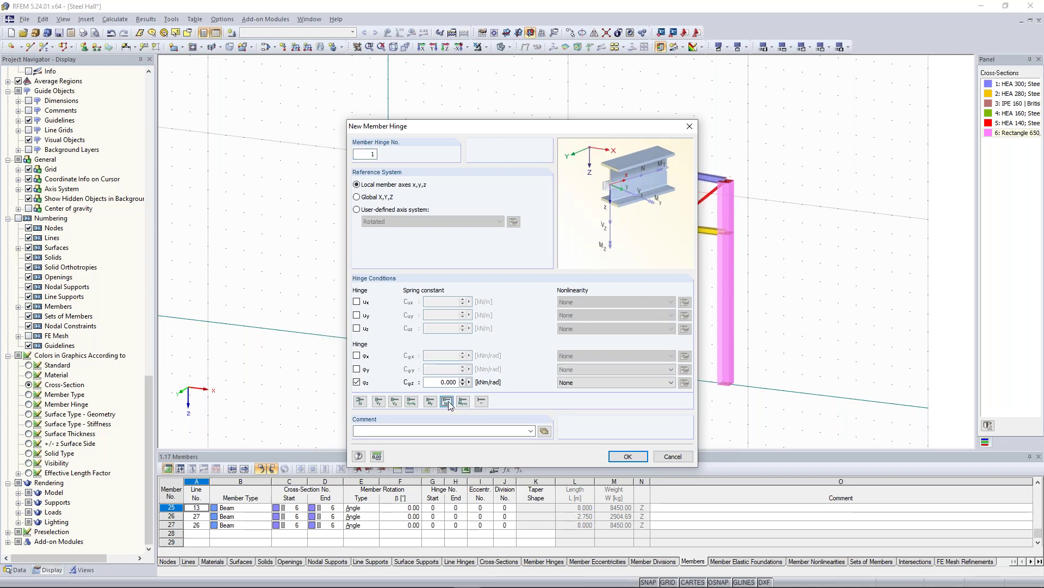
pyautogui.click(433, 405)
pyautogui.click(463, 401)
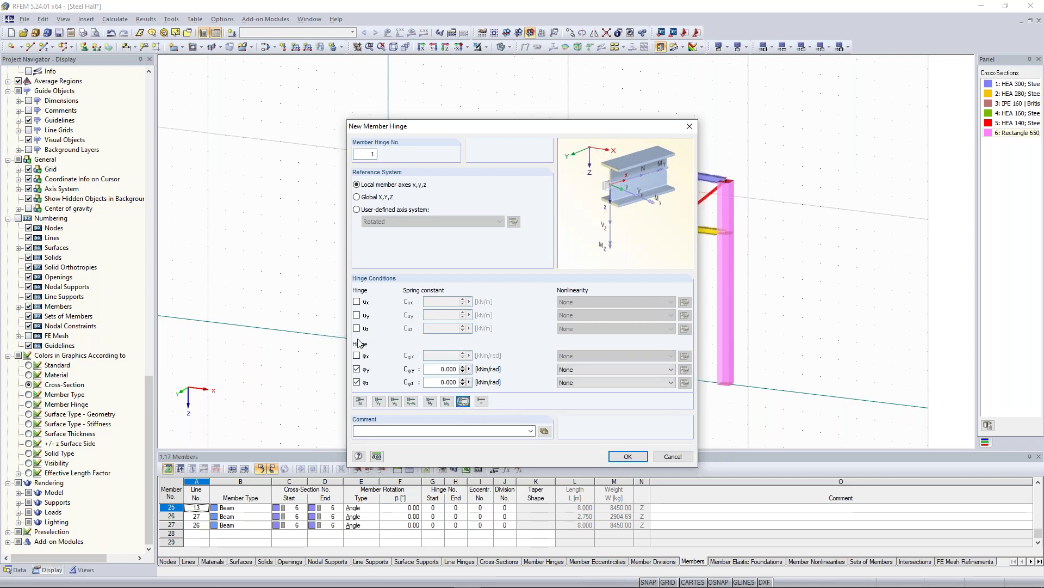
pyautogui.click(630, 453)
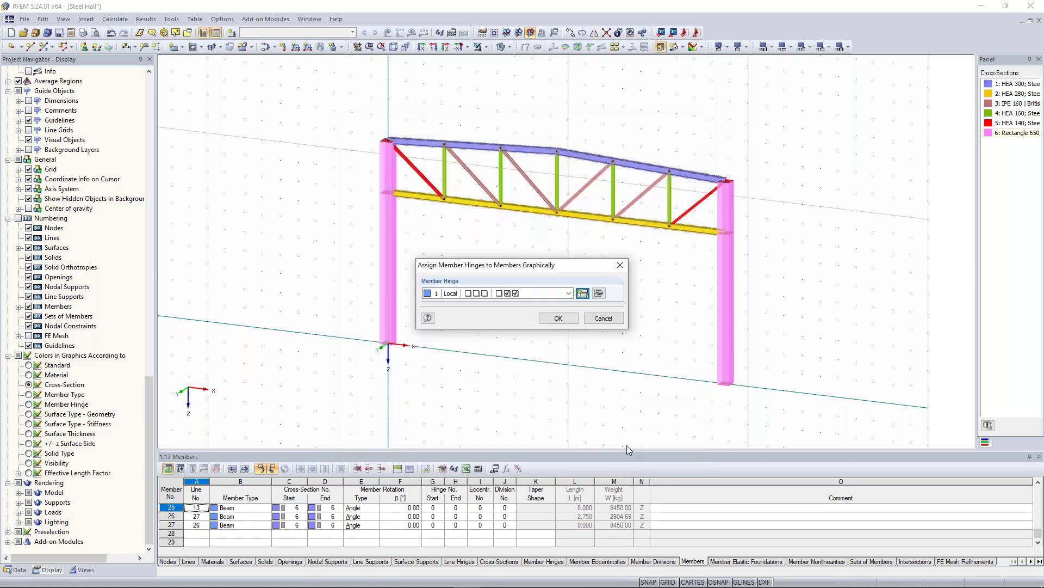
# Assign the My and Mz hinge to the outer ends of the truss's upper chord where it meets the columns
pyautogui.click(559, 318)
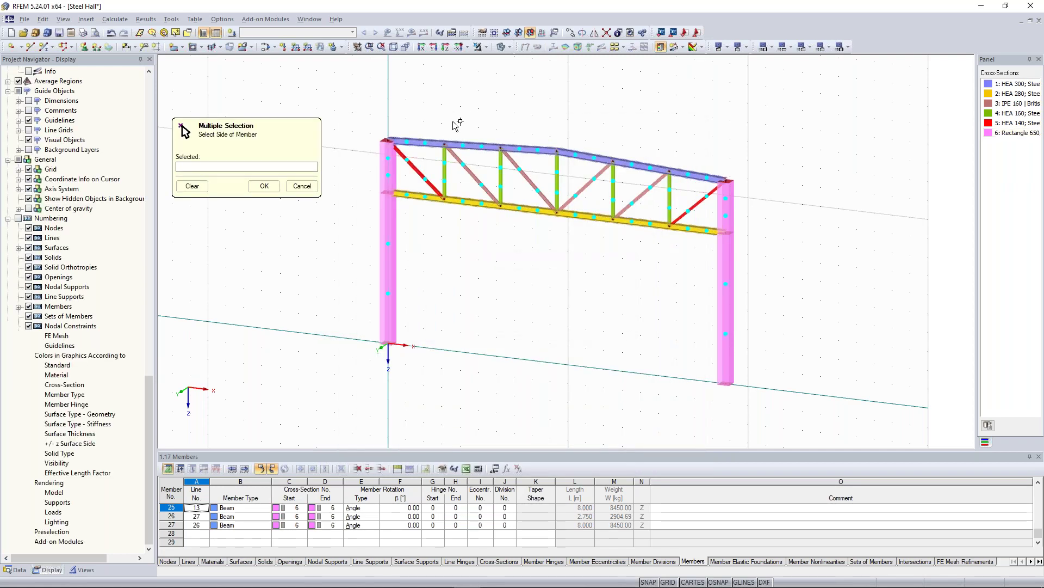
pyautogui.scroll(2, 446, 104)
pyautogui.scroll(3, 447, 104)
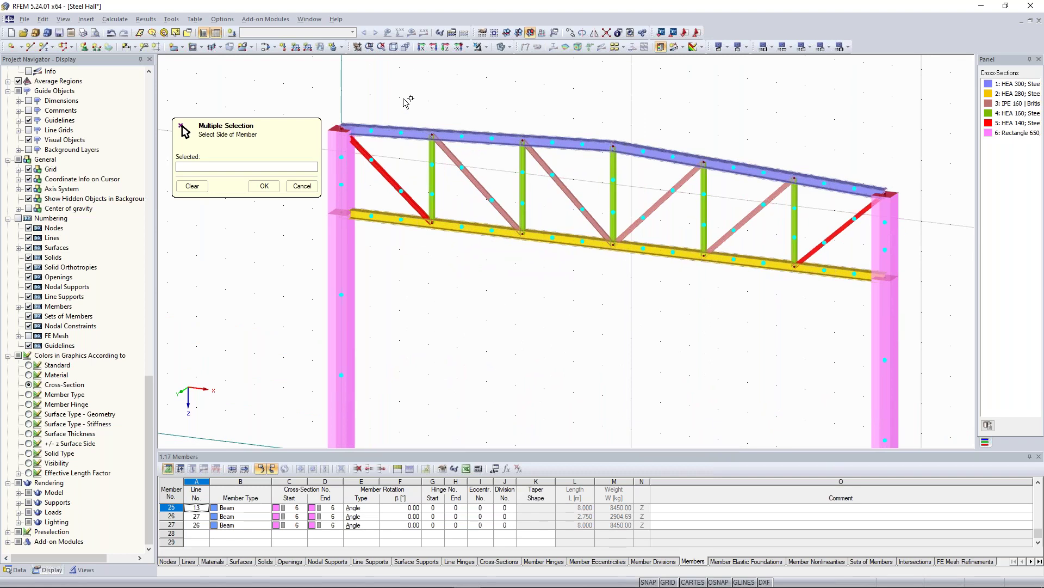
pyautogui.scroll(-2, 387, 112)
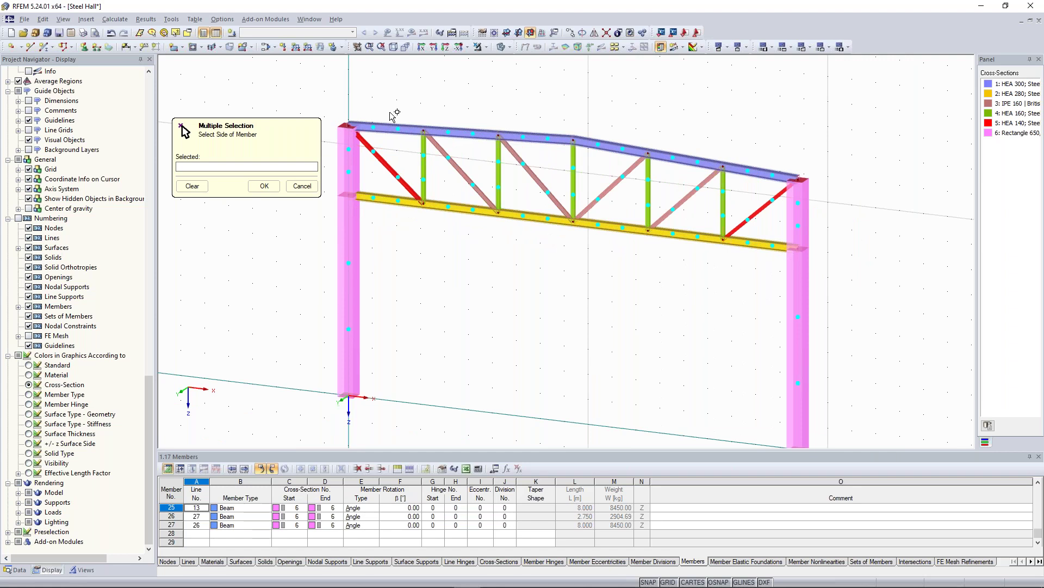
pyautogui.scroll(1, 392, 114)
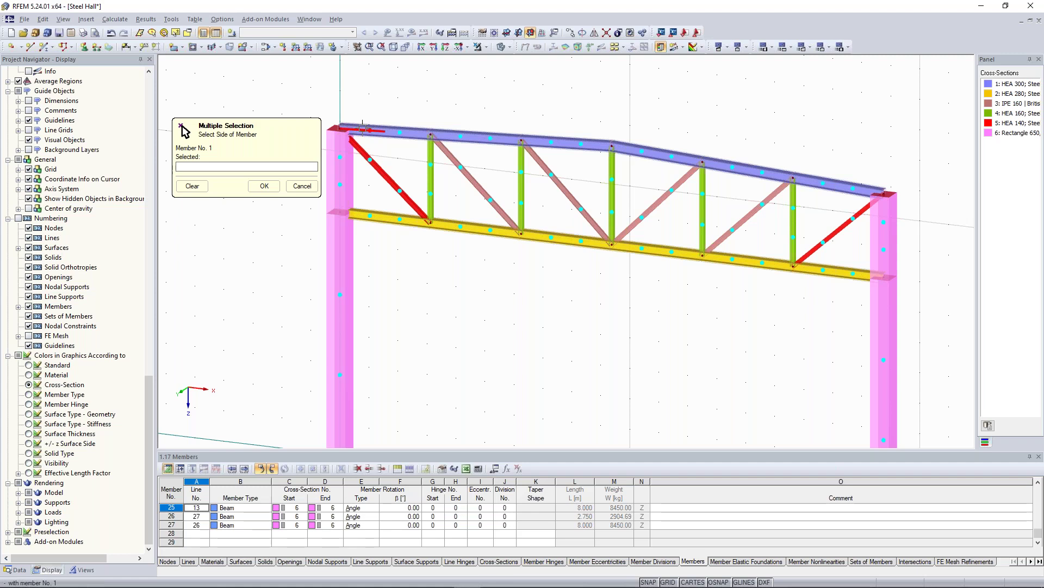
pyautogui.scroll(4, 363, 128)
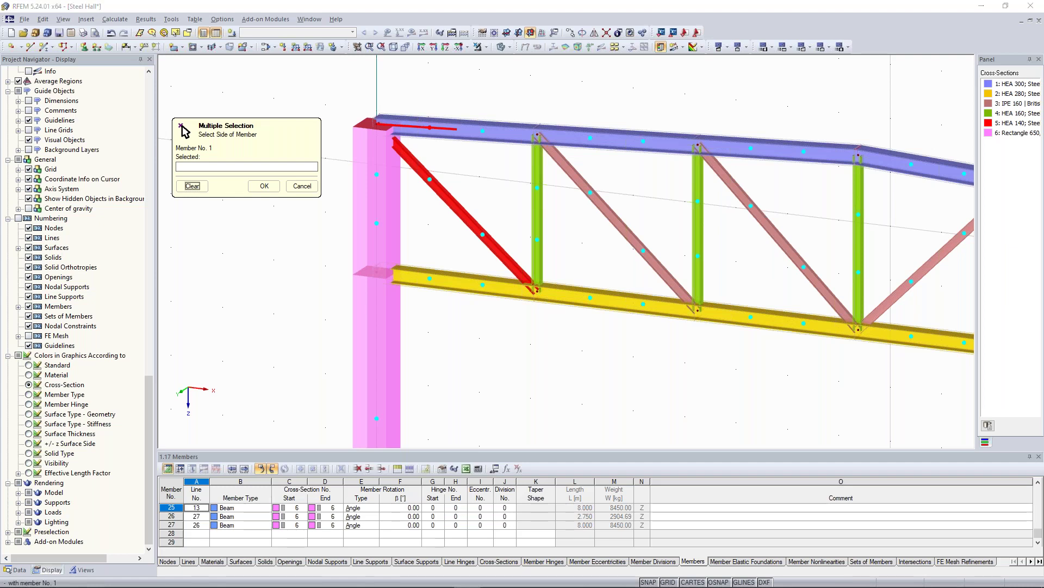
pyautogui.click(416, 128)
pyautogui.scroll(-1, 537, 92)
pyautogui.scroll(-1, 538, 93)
pyautogui.moveTo(699, 100); pyautogui.dragTo(497, 87, button='middle')
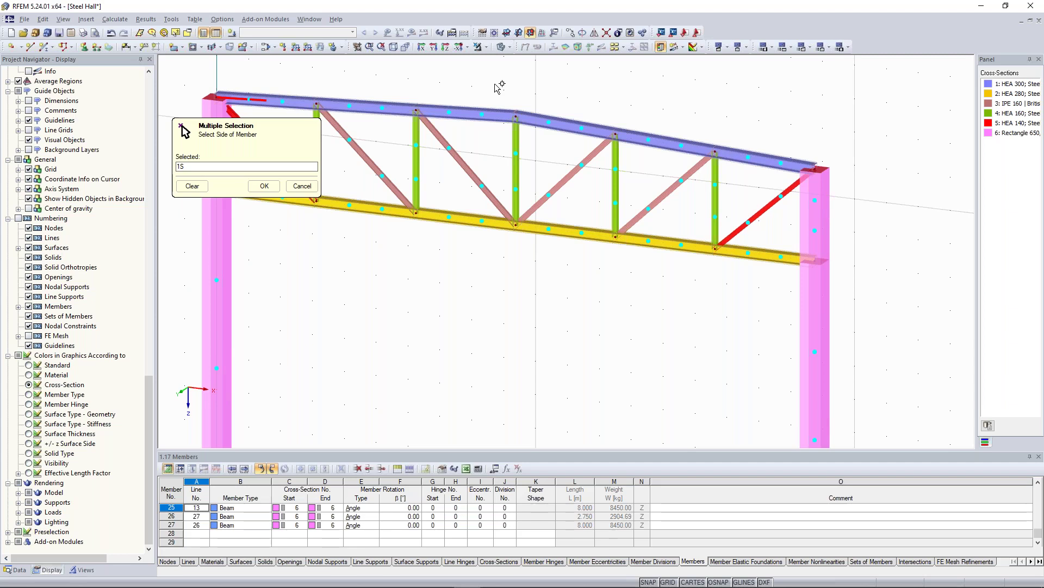
pyautogui.press('Return')
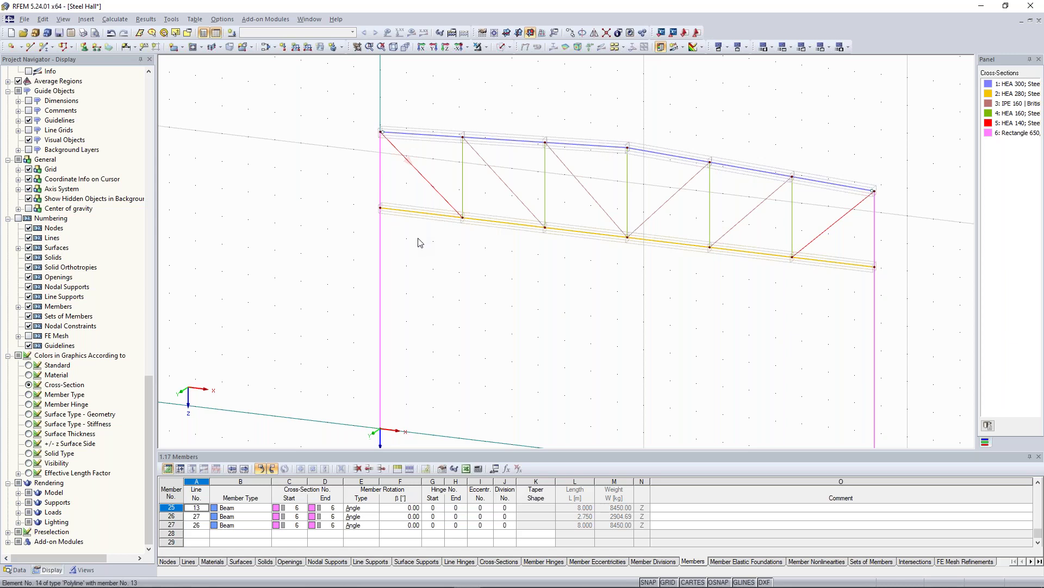
# Give the lower chord's end member at the origin-side column a new start hinge in local member axes releasing ux, uz, φy and φz
pyautogui.click(409, 213)
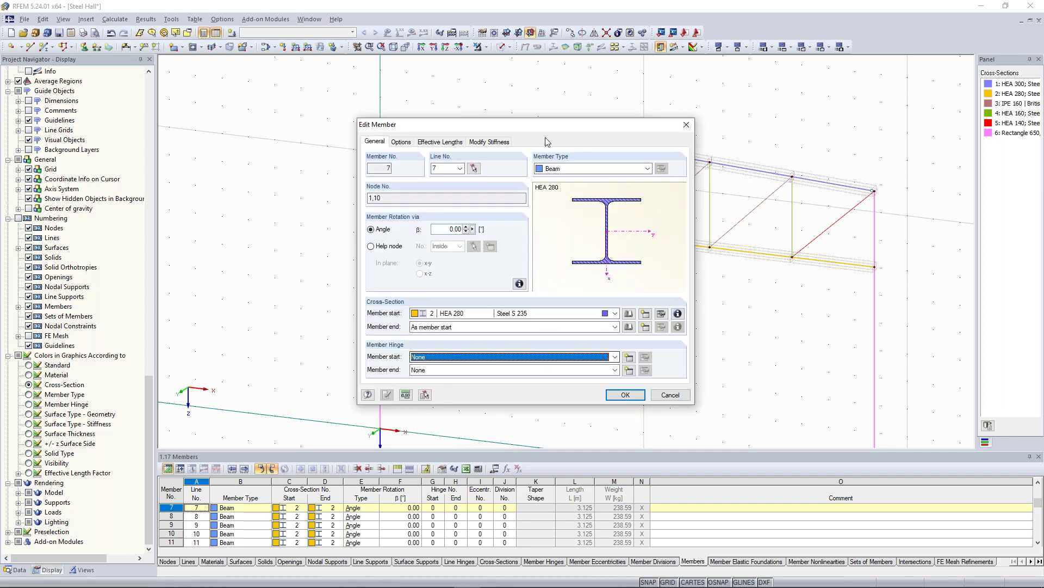
pyautogui.moveTo(539, 130); pyautogui.dragTo(532, 298)
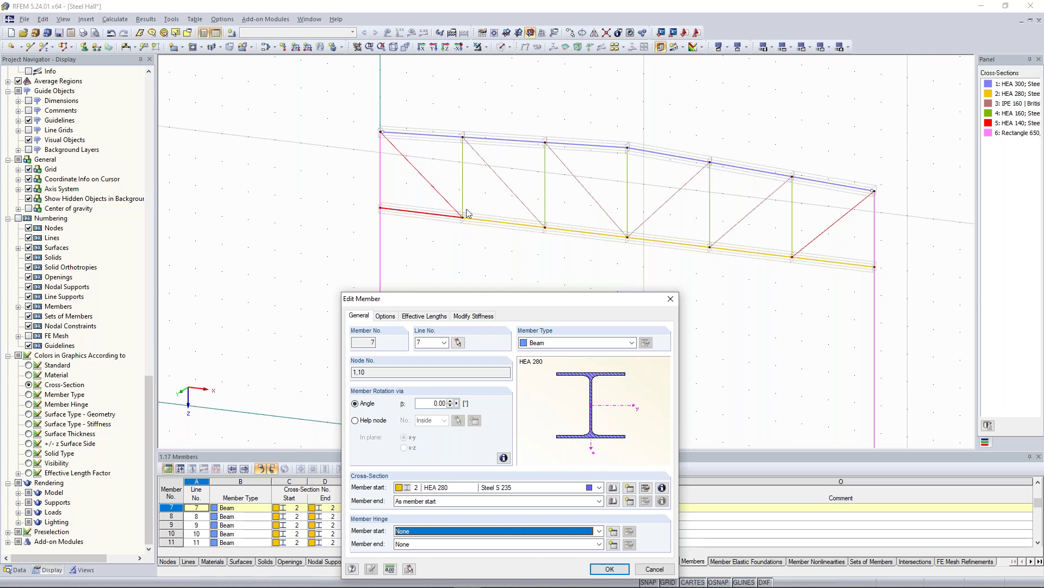
pyautogui.moveTo(516, 299); pyautogui.dragTo(557, 180)
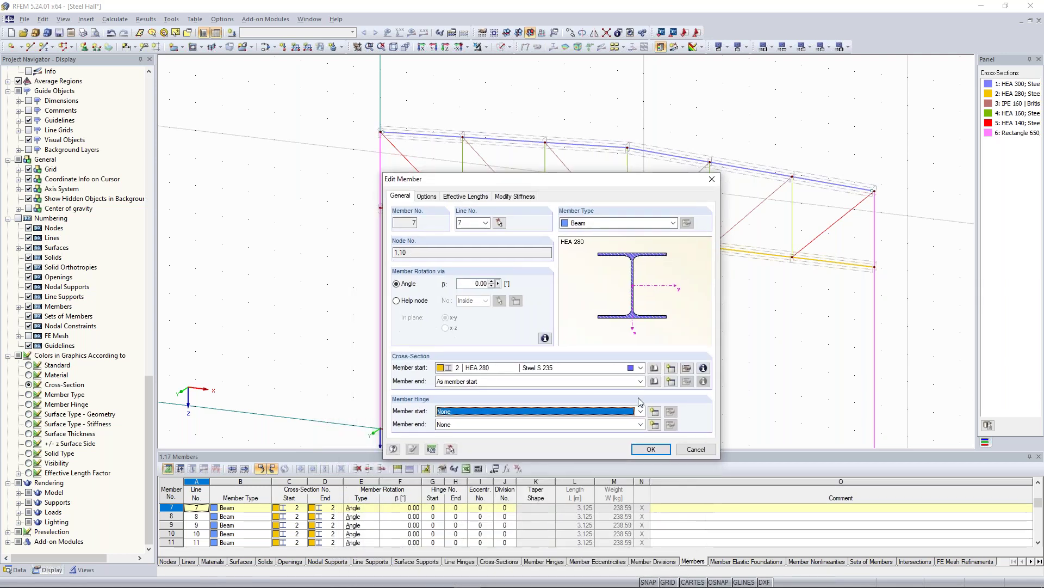
pyautogui.click(654, 416)
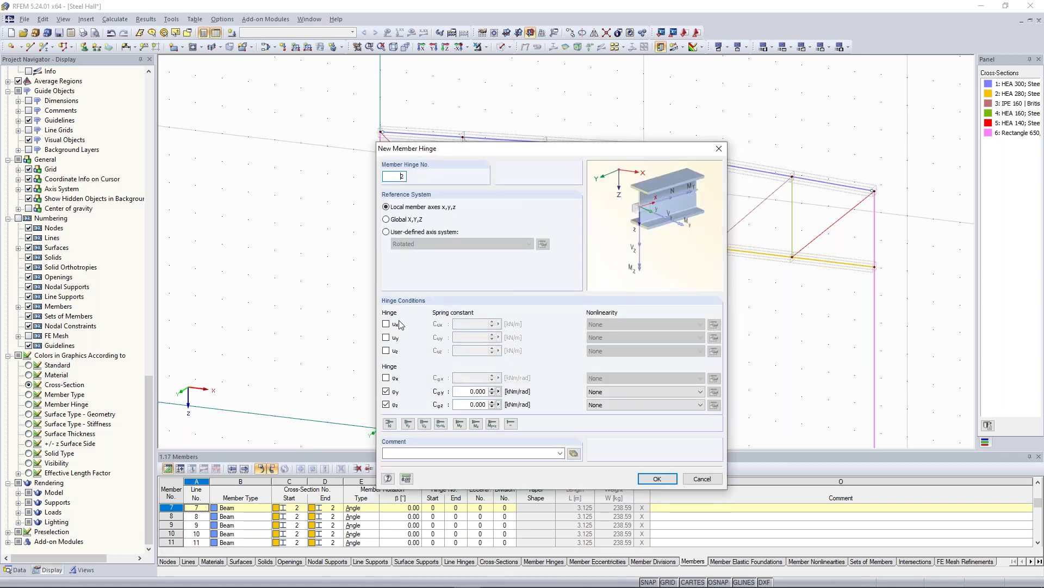
pyautogui.moveTo(479, 155); pyautogui.dragTo(517, 212)
pyautogui.moveTo(709, 209); pyautogui.dragTo(672, 203)
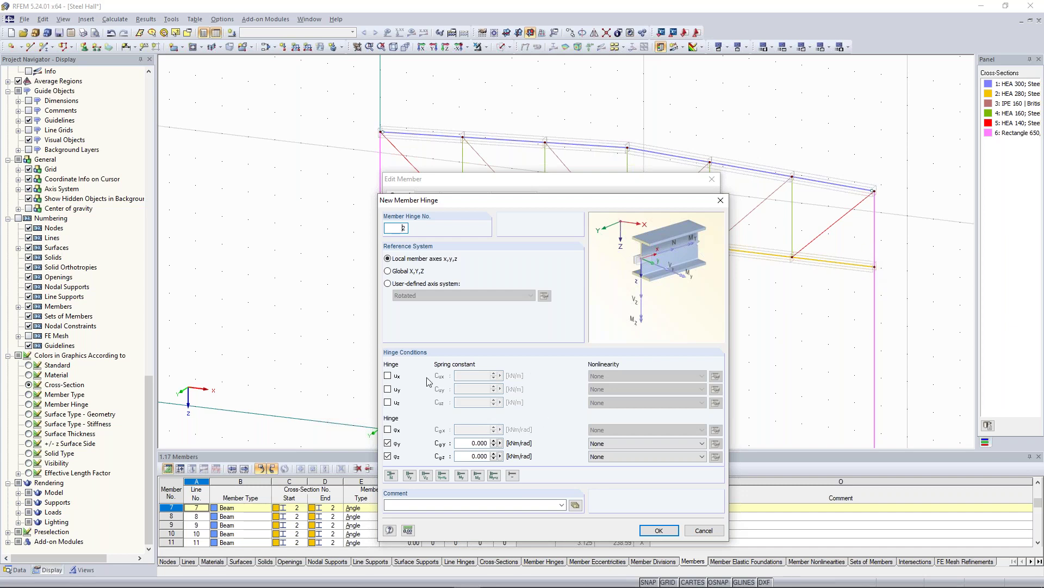
pyautogui.click(388, 403)
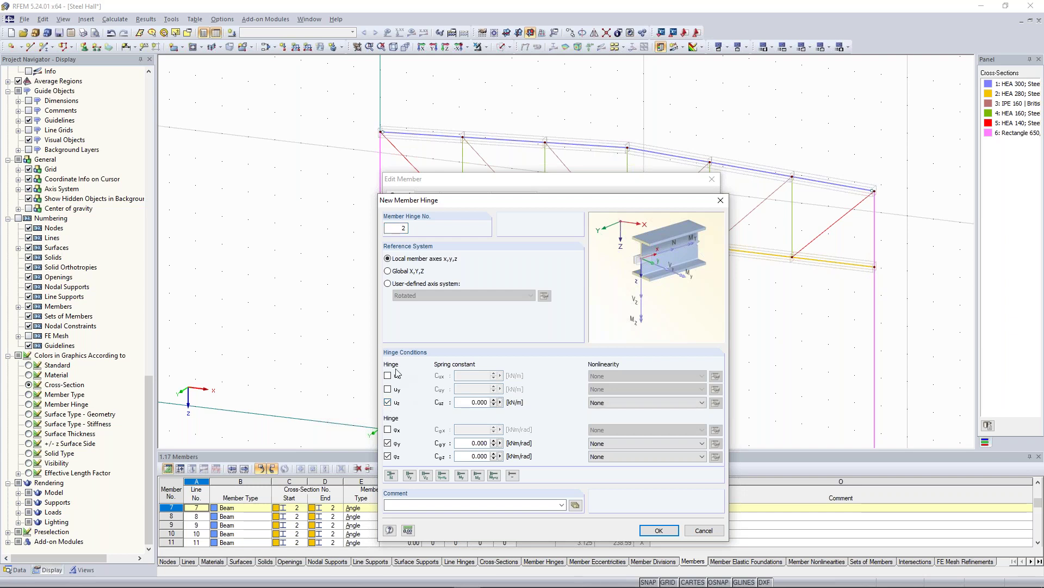
pyautogui.click(388, 376)
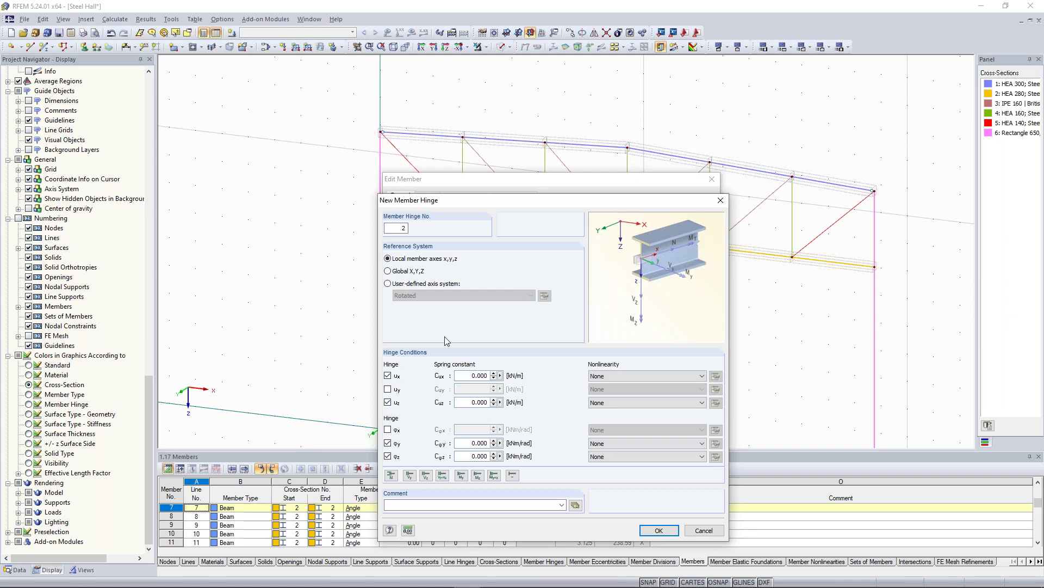
pyautogui.click(658, 531)
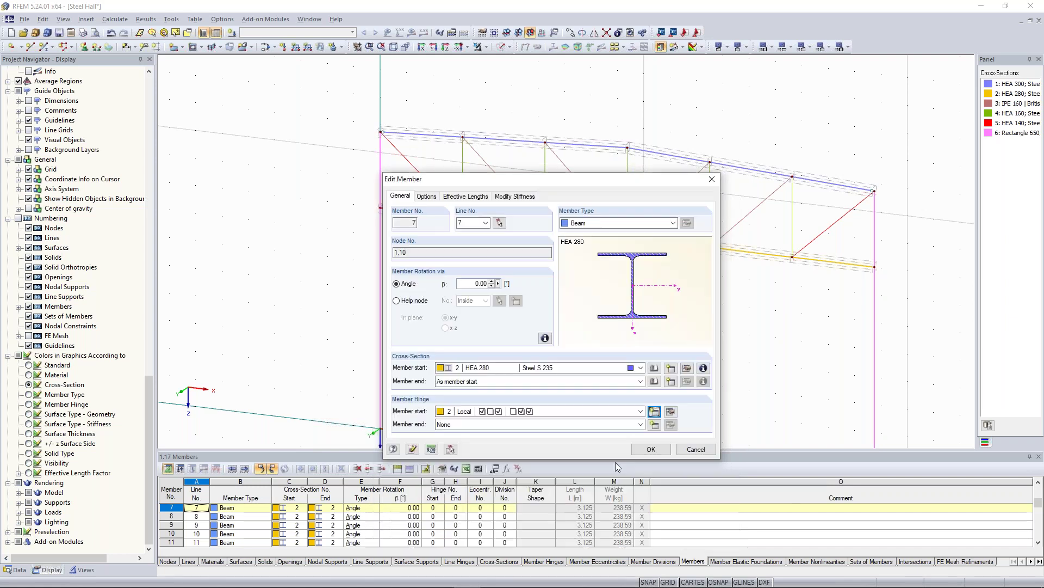
pyautogui.click(650, 449)
# Assign the existing ux, uz, φy and φz hinge to the member end where the lower chord meets the opposite column
pyautogui.scroll(1, 412, 199)
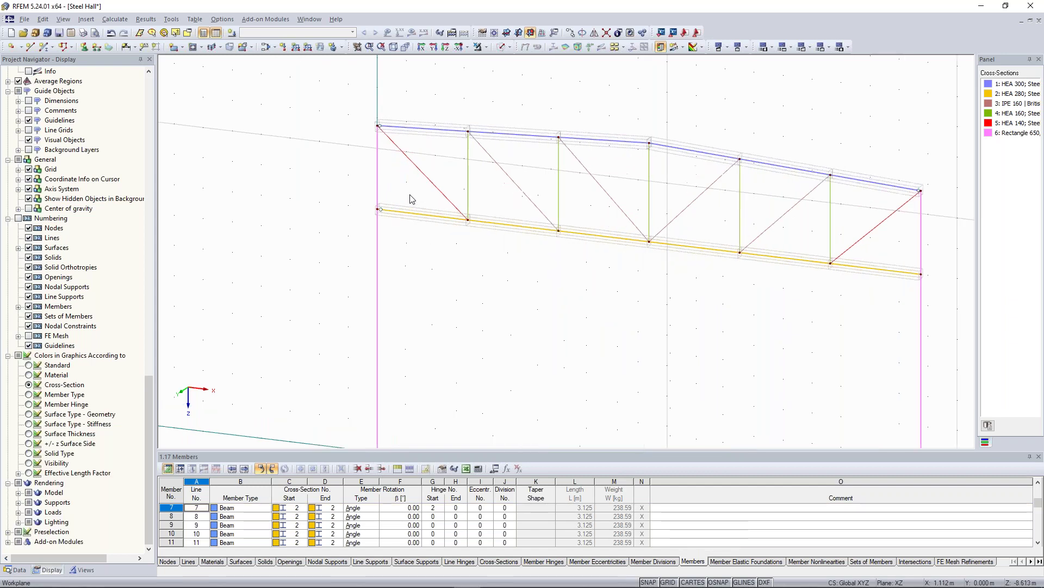
pyautogui.scroll(1, 411, 197)
pyautogui.moveTo(474, 227); pyautogui.dragTo(486, 270, button='middle')
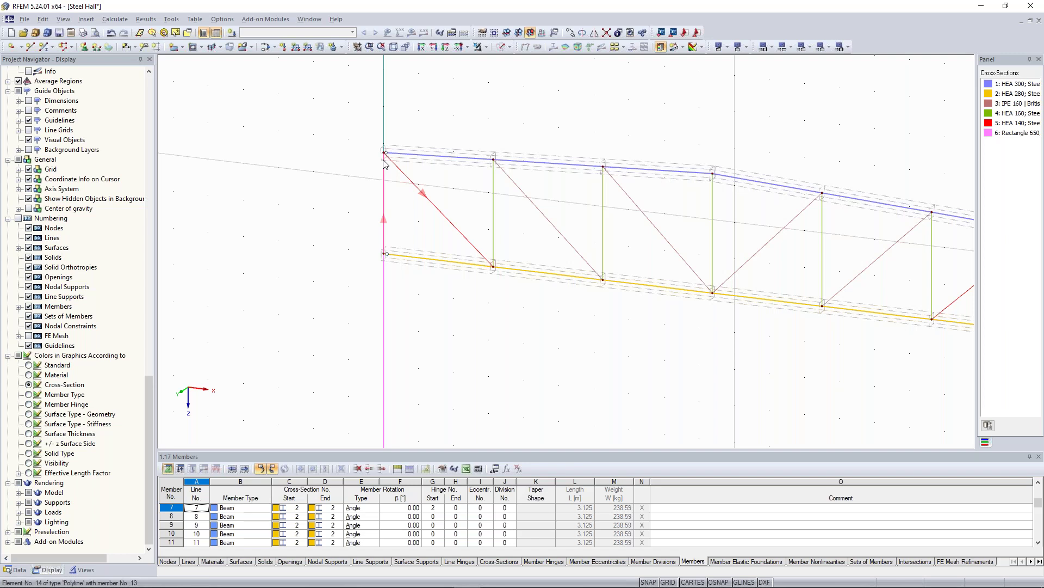
pyautogui.moveTo(384, 163); pyautogui.dragTo(188, 133, button='middle')
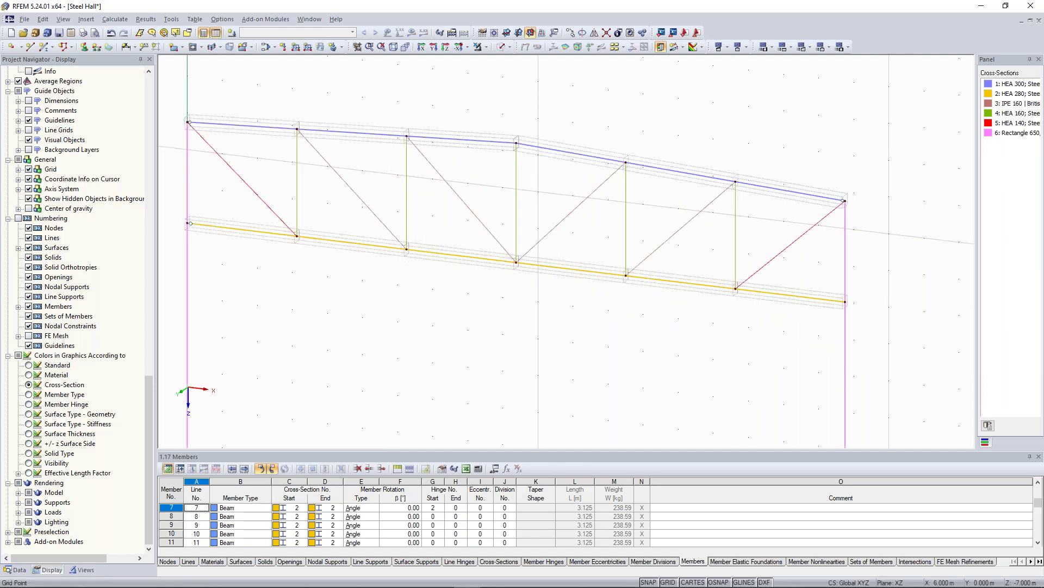
pyautogui.scroll(-1, 784, 303)
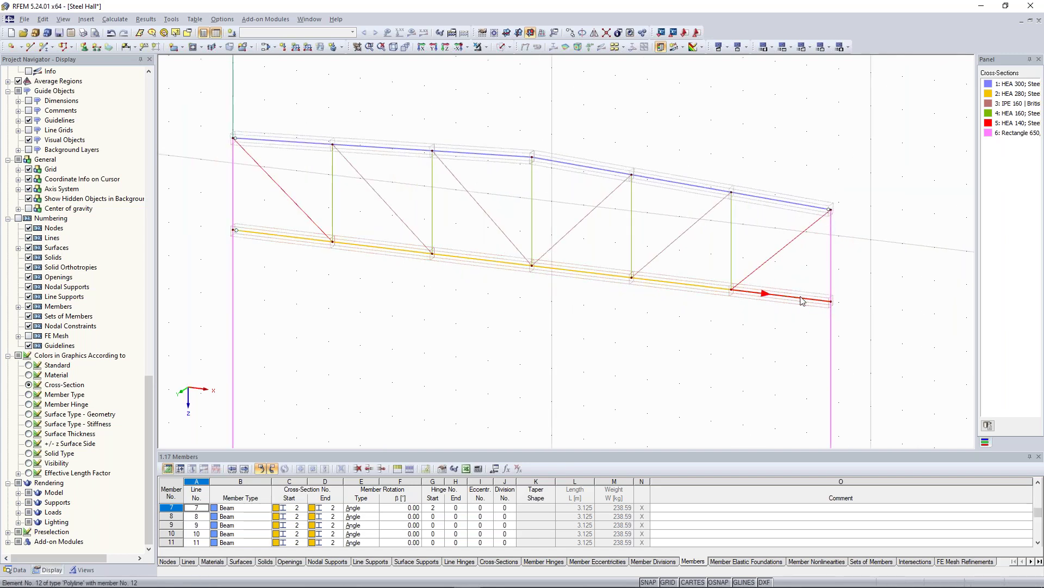
pyautogui.click(802, 300)
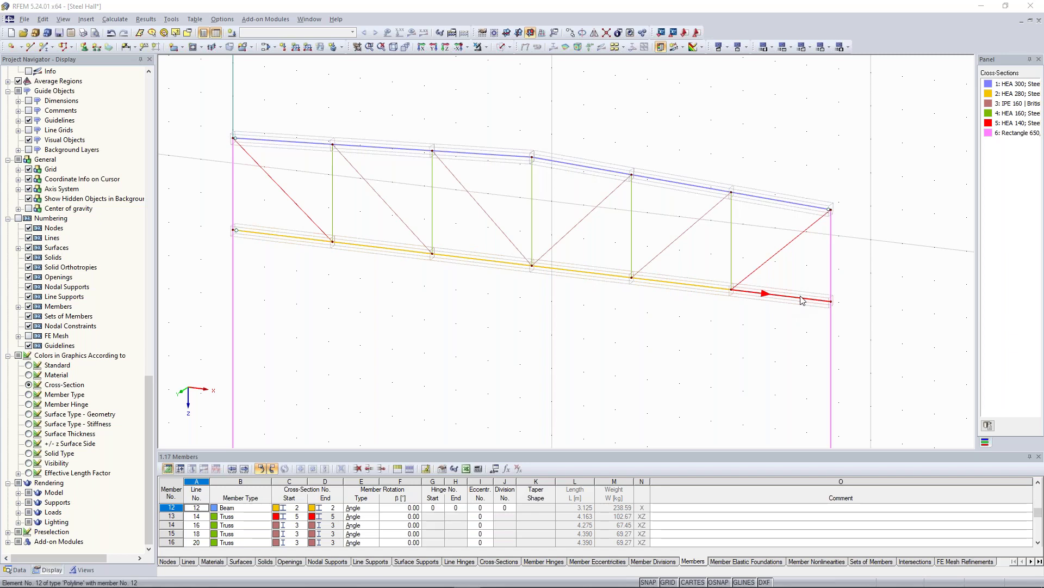
pyautogui.doubleClick(802, 300)
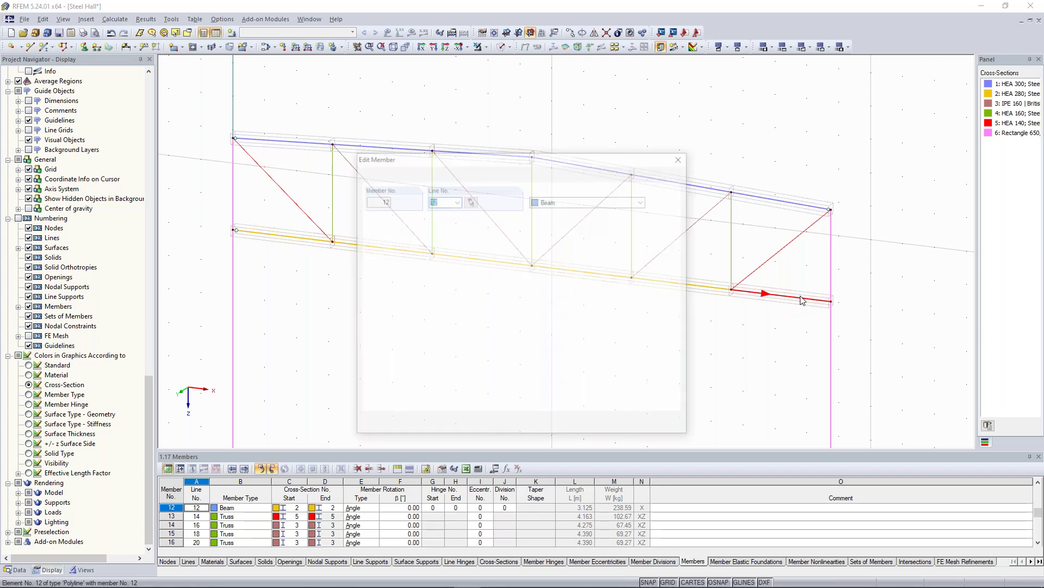
pyautogui.click(454, 402)
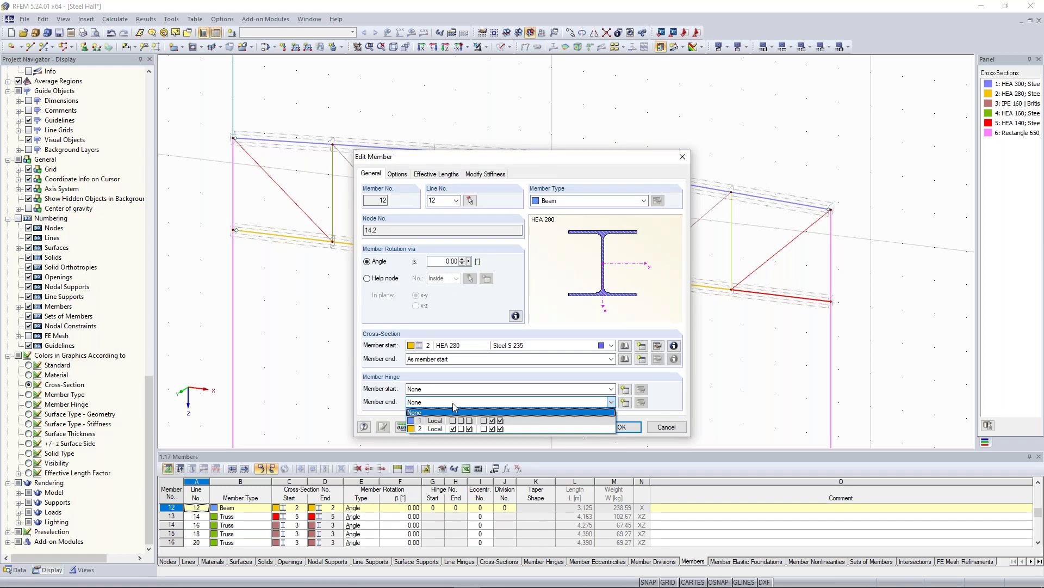
pyautogui.click(454, 429)
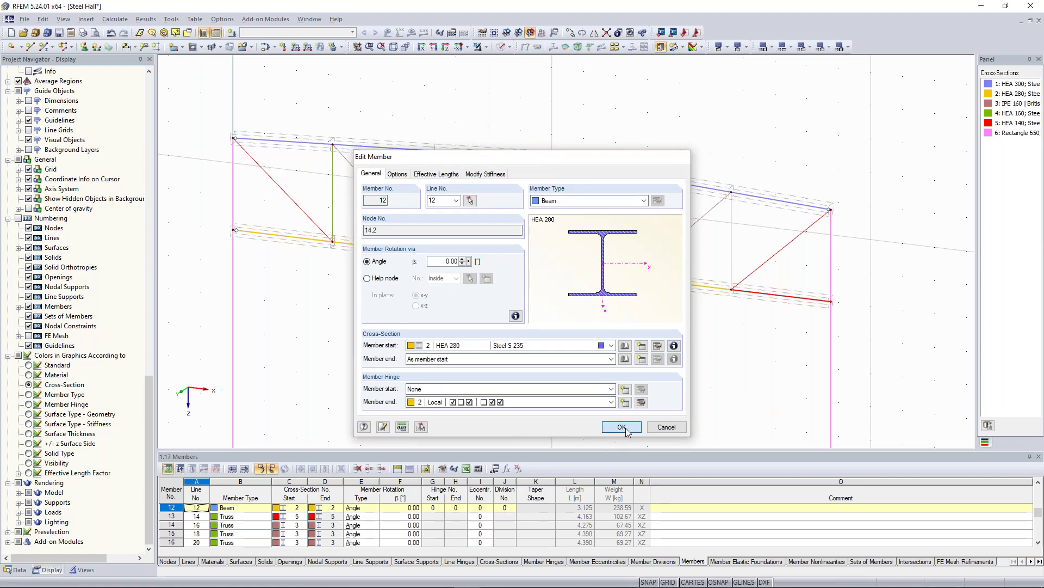
pyautogui.click(627, 431)
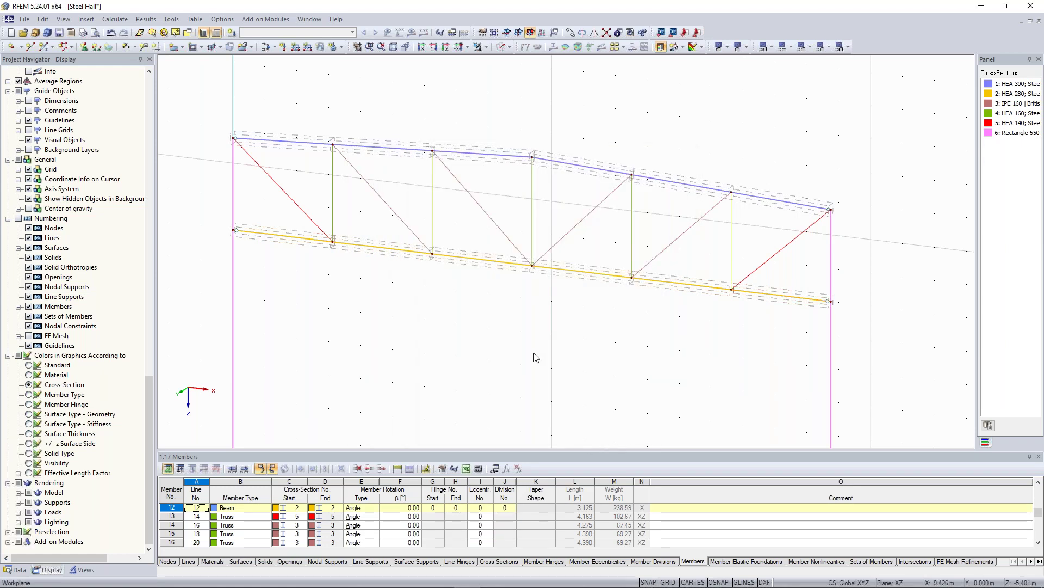
# Switch the model display from wireframe to solid rendering to show the members' cross-sections
pyautogui.click(500, 48)
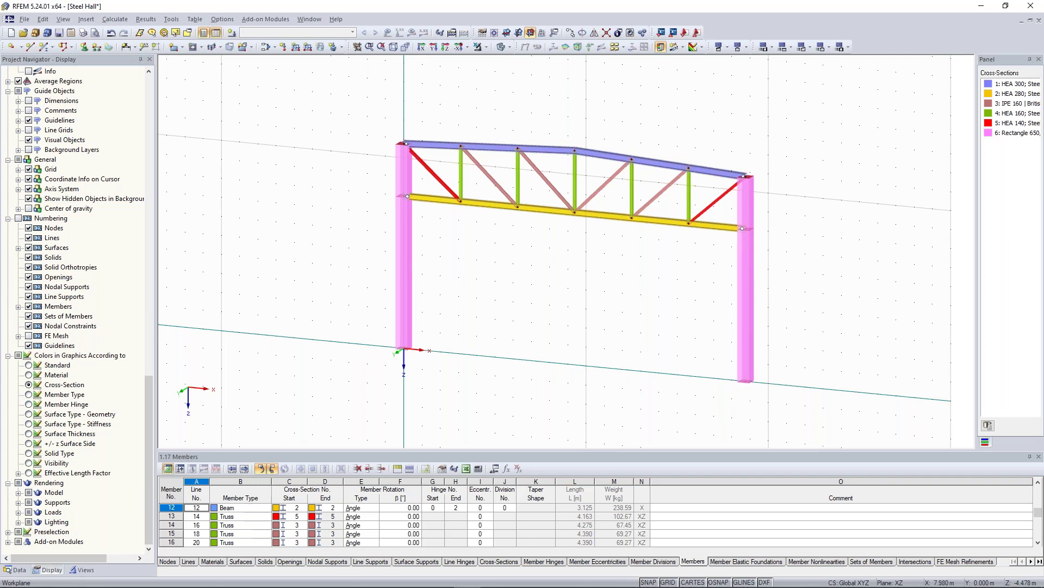
pyautogui.moveTo(548, 297); pyautogui.dragTo(560, 279, button='middle')
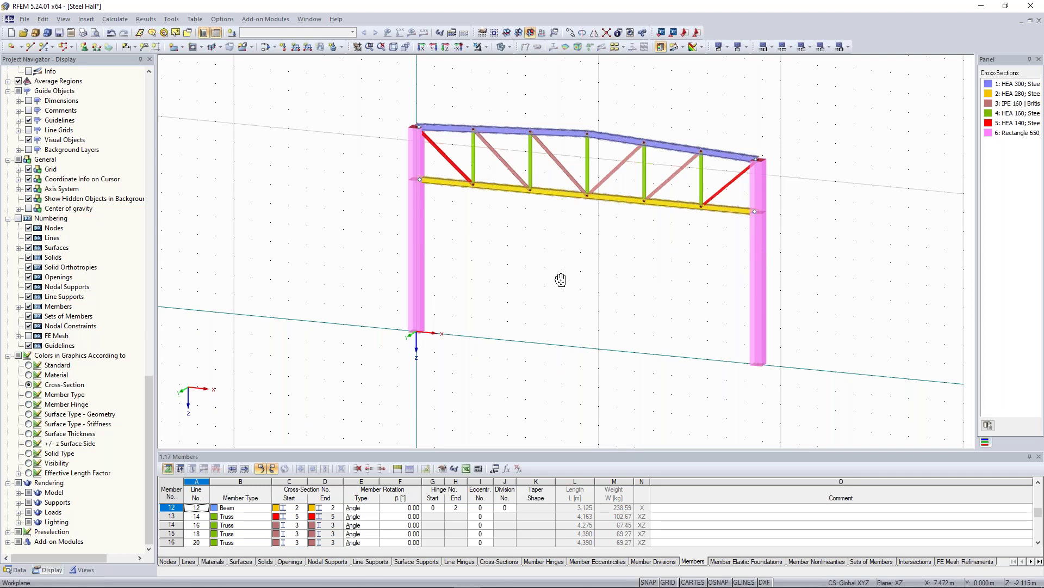
pyautogui.scroll(-1, 572, 292)
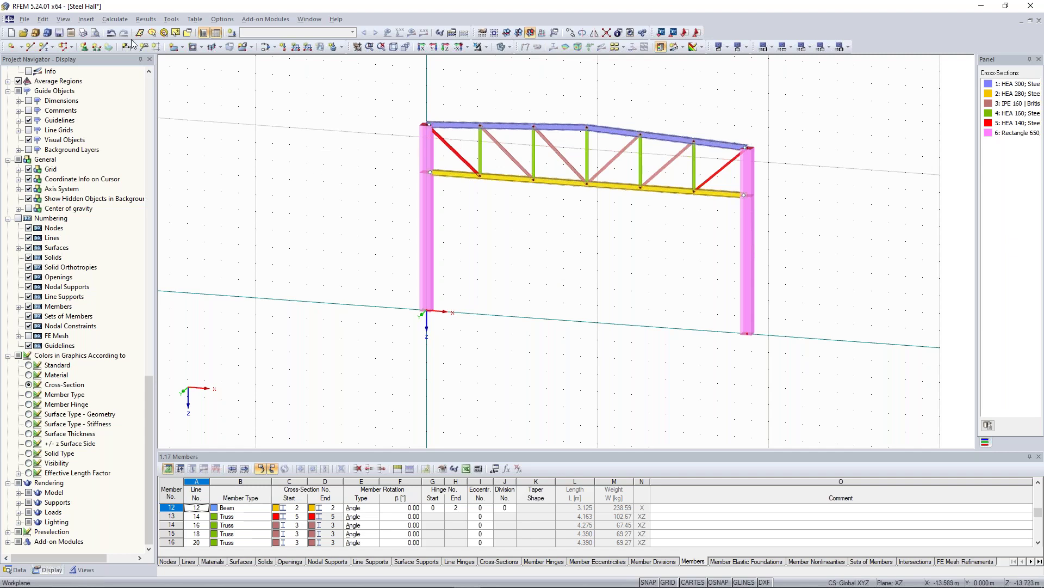
# Define rigid nodal supports at both column base nodes, 15 and 18
pyautogui.click(84, 47)
pyautogui.click(509, 246)
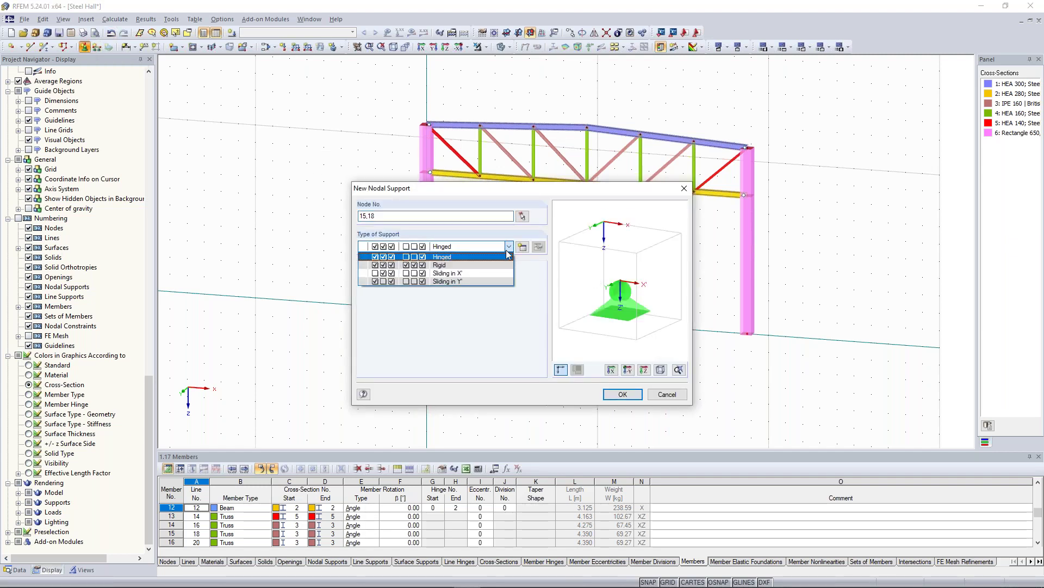
pyautogui.click(497, 265)
pyautogui.click(510, 248)
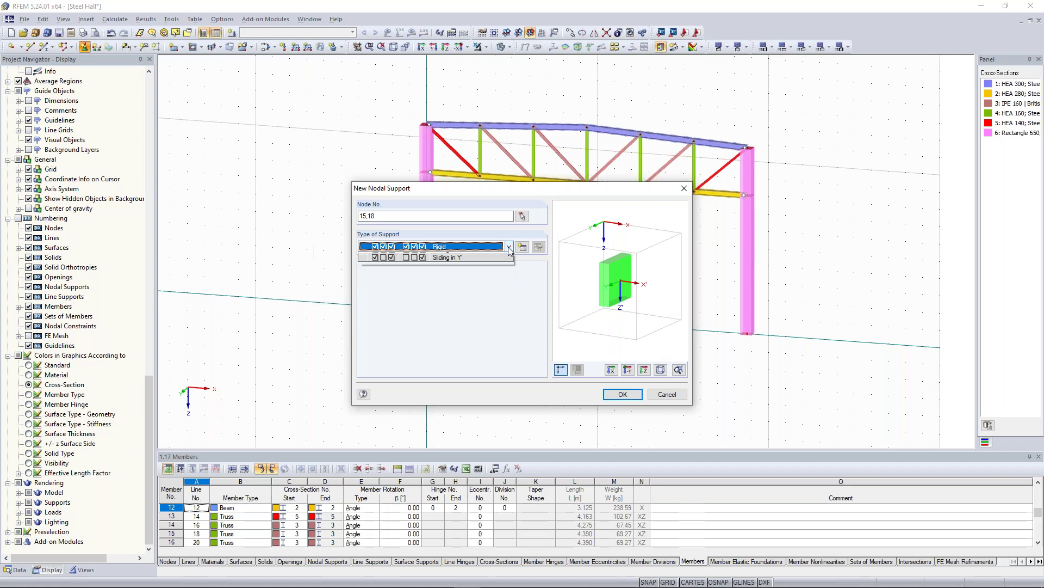
pyautogui.click(494, 266)
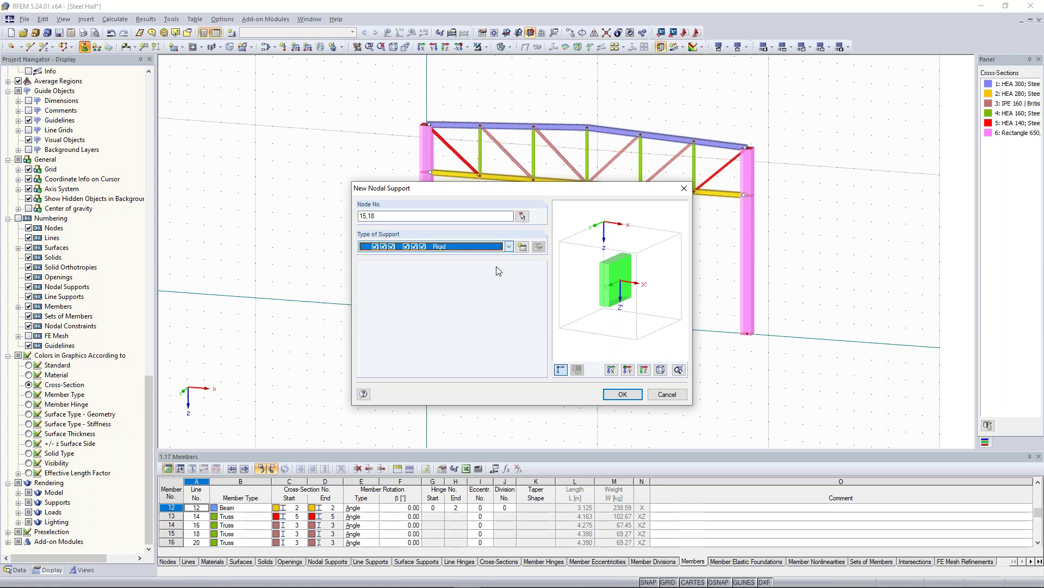
pyautogui.click(635, 399)
# Calculate load case LC1 - Self-weight and inspect the frame's global deformations u
pyautogui.moveTo(557, 305); pyautogui.dragTo(464, 293, button='middle')
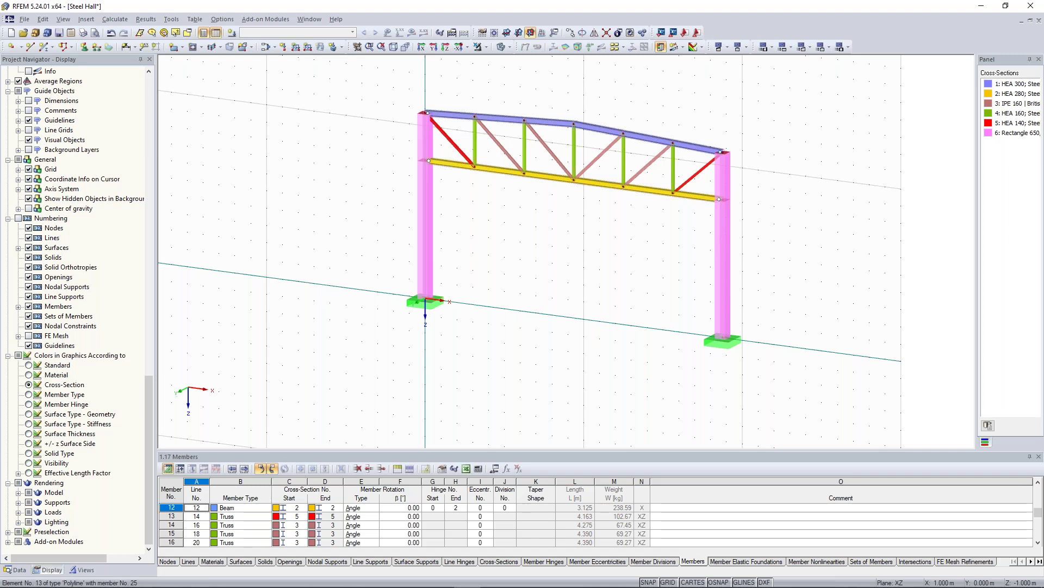
pyautogui.keyDown('ctrl'); pyautogui.moveTo(437, 284); pyautogui.dragTo(497, 298, button='middle'); pyautogui.keyUp('ctrl')
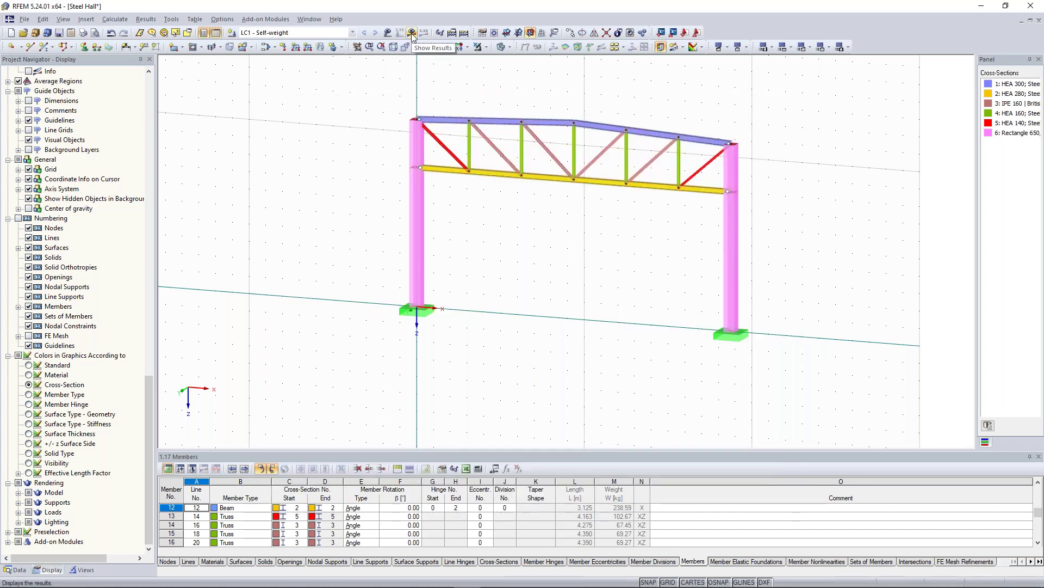
pyautogui.click(412, 34)
pyautogui.click(502, 316)
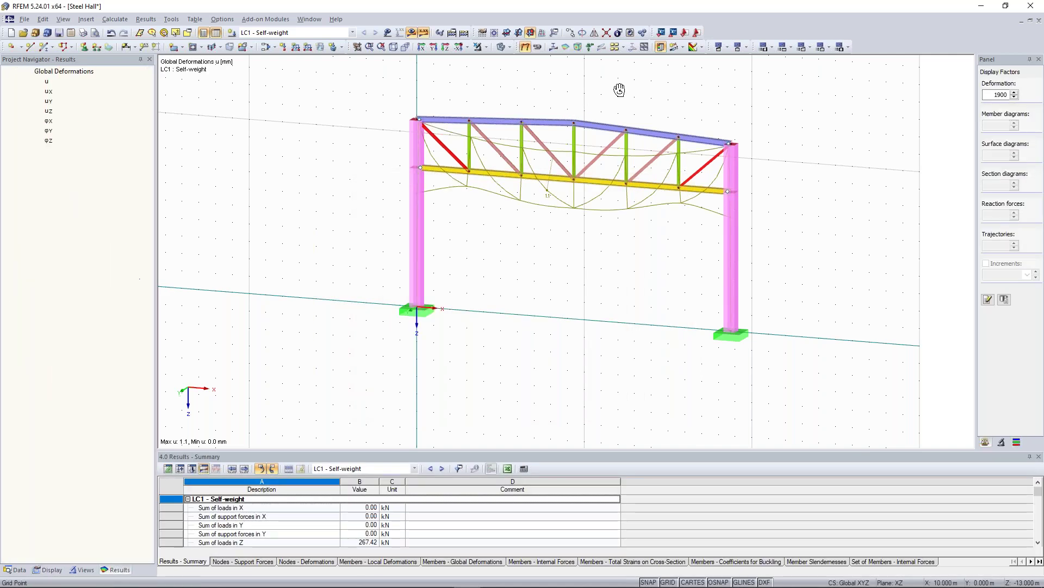
pyautogui.moveTo(633, 89)
pyautogui.keyDown('ctrl'); pyautogui.mouseDown(button='middle')
pyautogui.moveTo(644, 100)
pyautogui.moveTo(636, 103)
pyautogui.mouseUp(button='middle'); pyautogui.keyUp('ctrl')
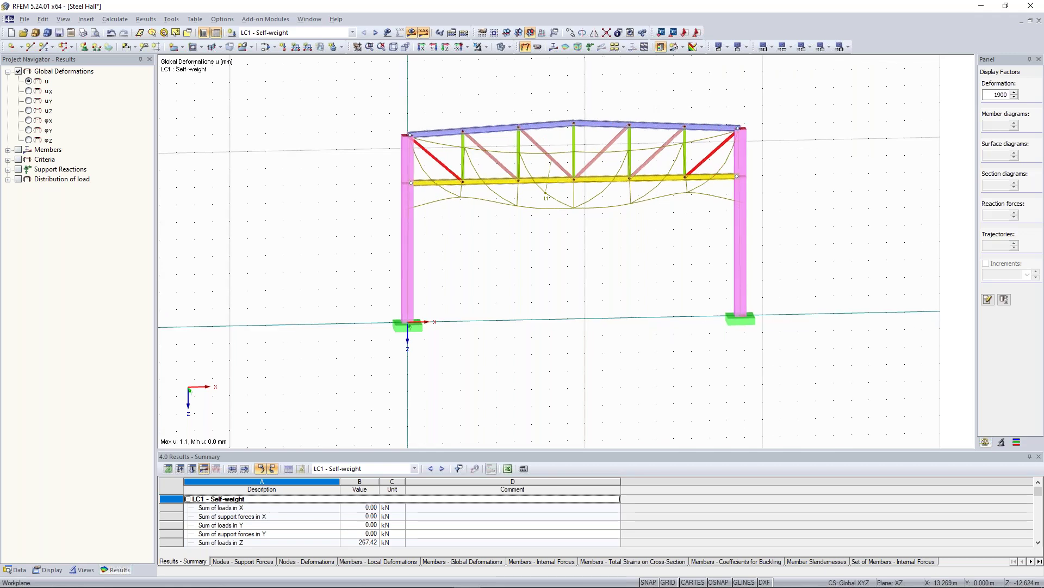
pyautogui.scroll(1, 635, 103)
pyautogui.keyDown('ctrl'); pyautogui.moveTo(635, 103); pyautogui.dragTo(606, 107, button='middle'); pyautogui.keyUp('ctrl')
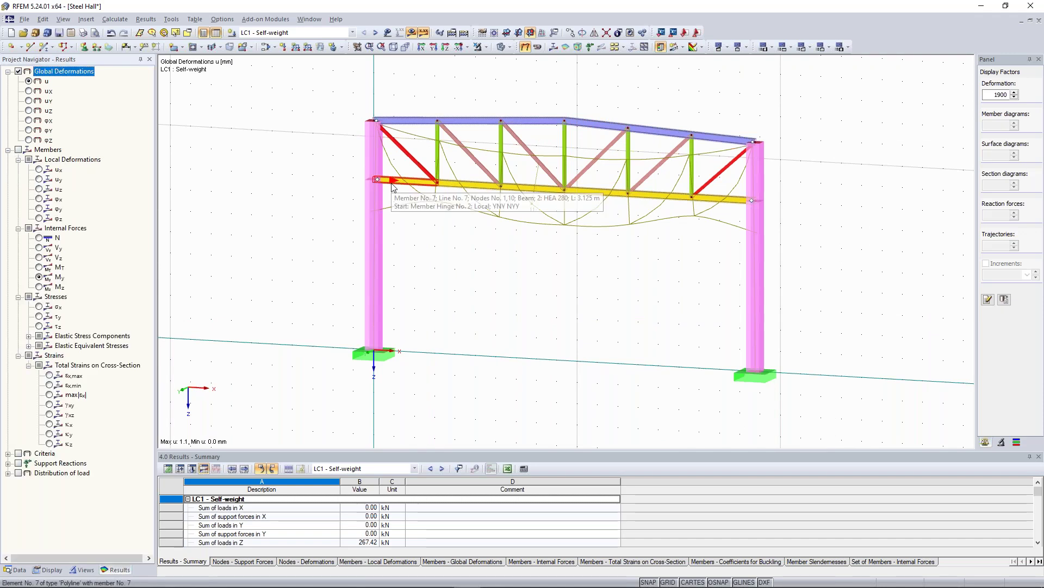
pyautogui.scroll(1, 625, 252)
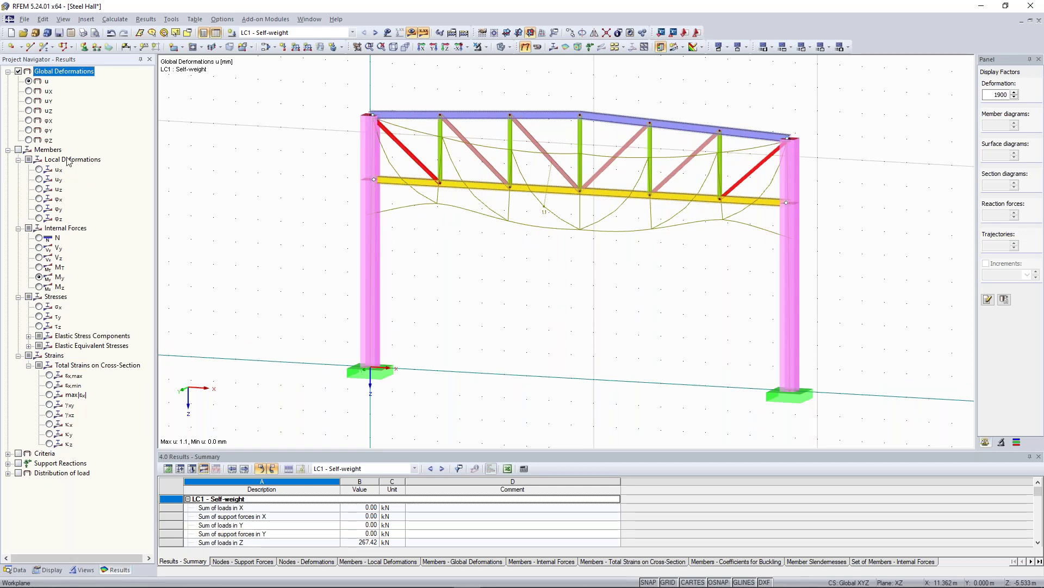
# Display the members' internal forces N and Vz for LC1 and examine them where the lower chord meets the origin-side column
pyautogui.click(39, 238)
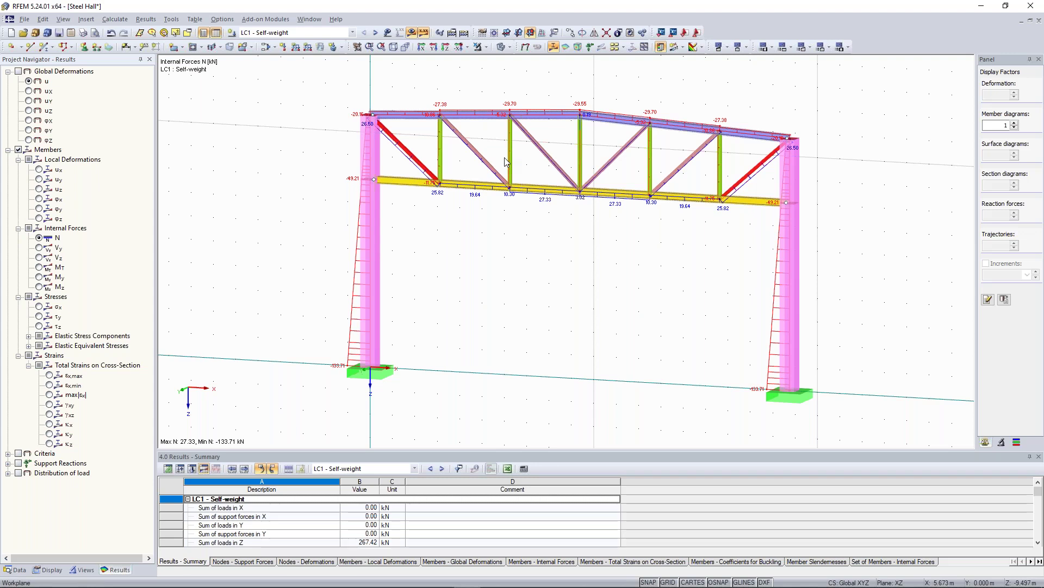
pyautogui.scroll(2, 688, 128)
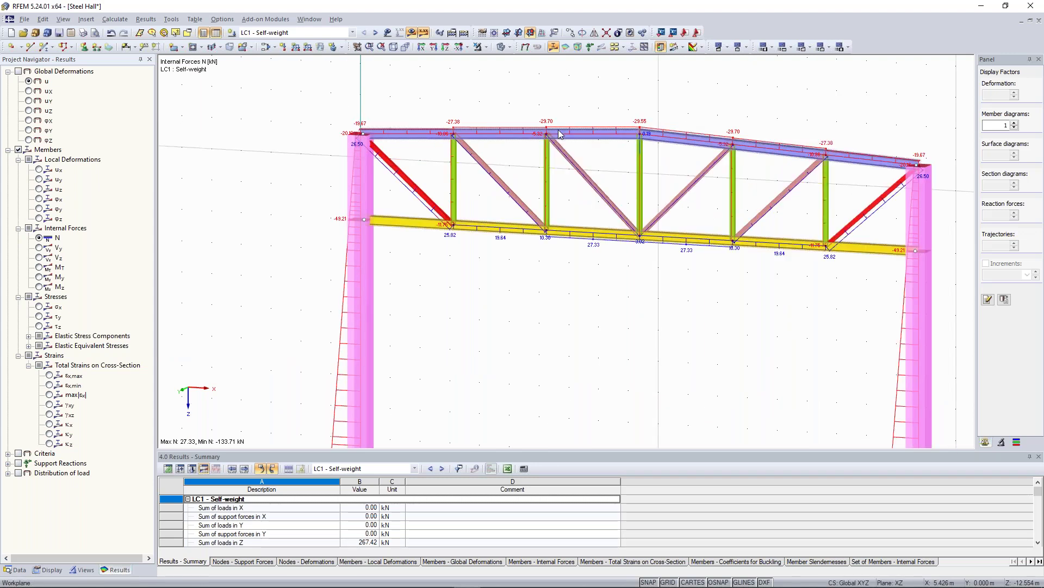
pyautogui.scroll(2, 585, 158)
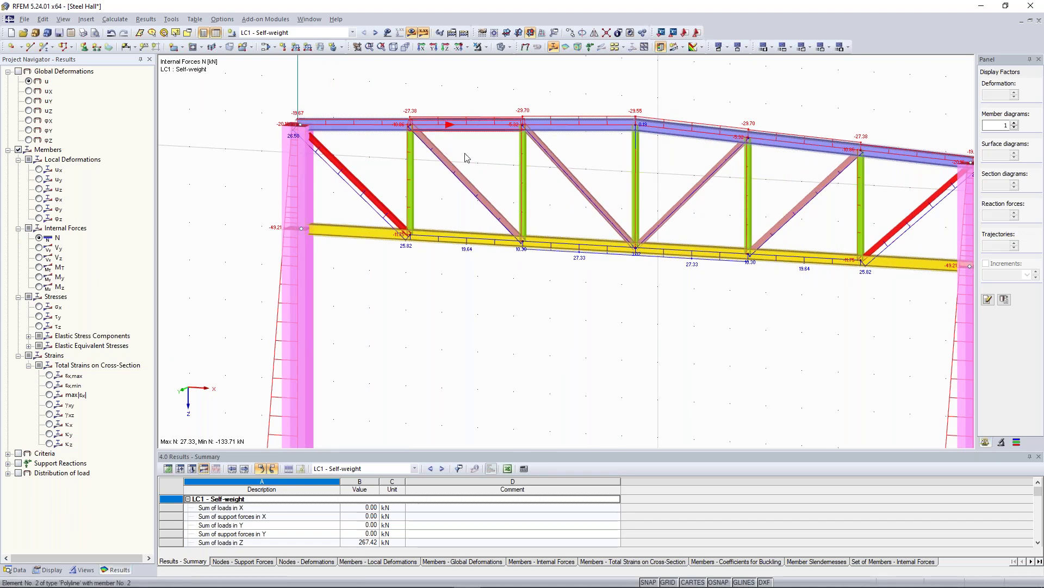
pyautogui.scroll(1, 442, 239)
pyautogui.scroll(2, 441, 238)
pyautogui.moveTo(410, 198); pyautogui.dragTo(477, 242, button='middle')
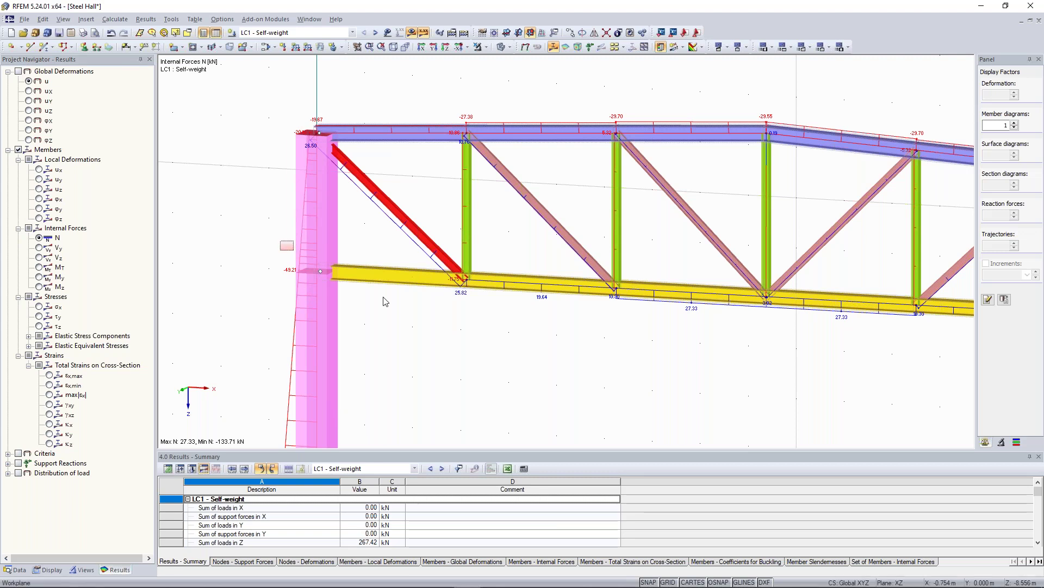
pyautogui.moveTo(280, 241); pyautogui.dragTo(383, 297)
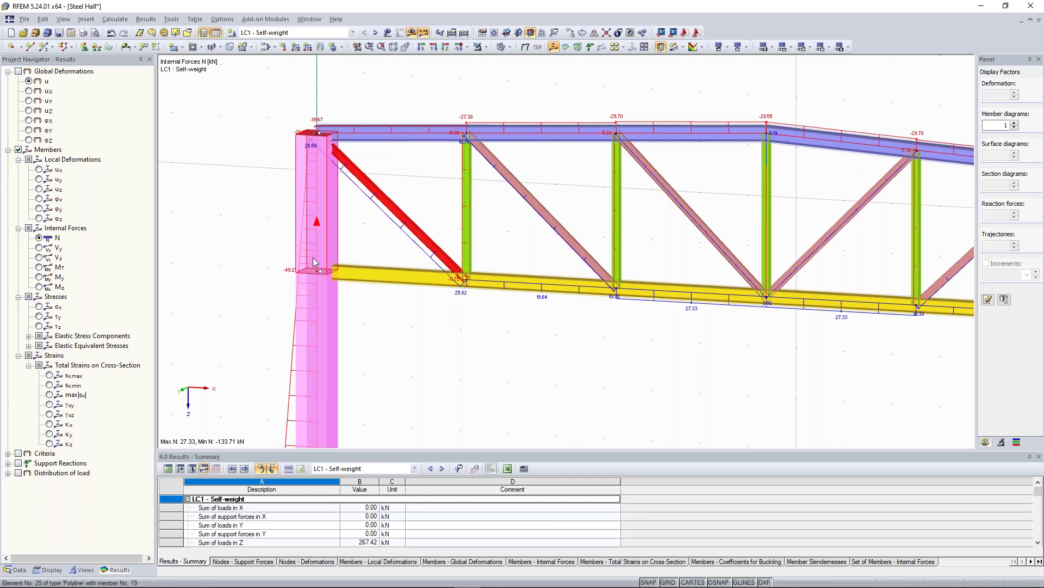
pyautogui.click(39, 258)
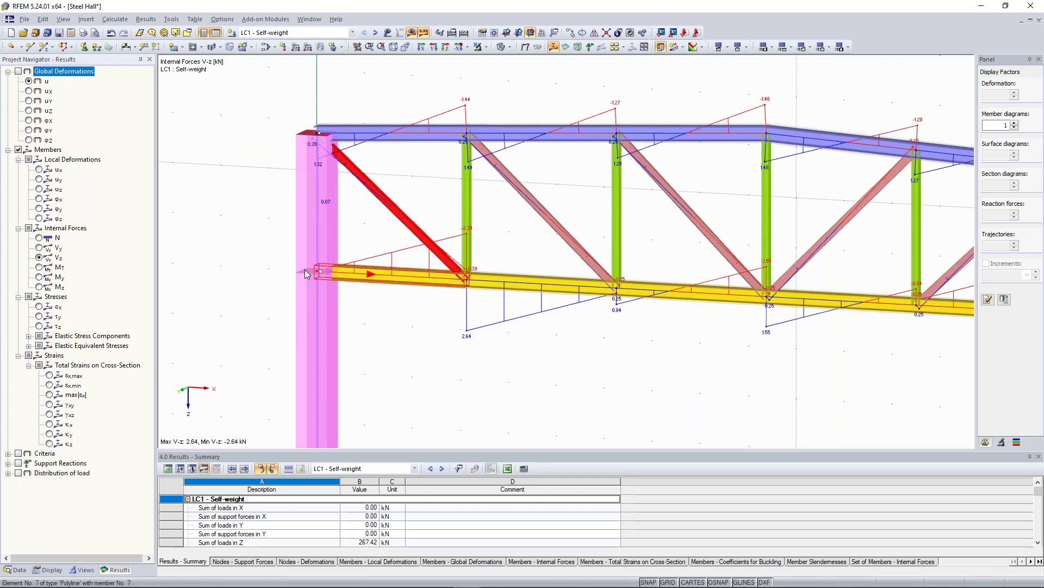
# Examine Vz at the lower chord's column connection, and display the members' bending moments My for LC1 across the frame
pyautogui.scroll(1, 315, 274)
pyautogui.scroll(2, 315, 274)
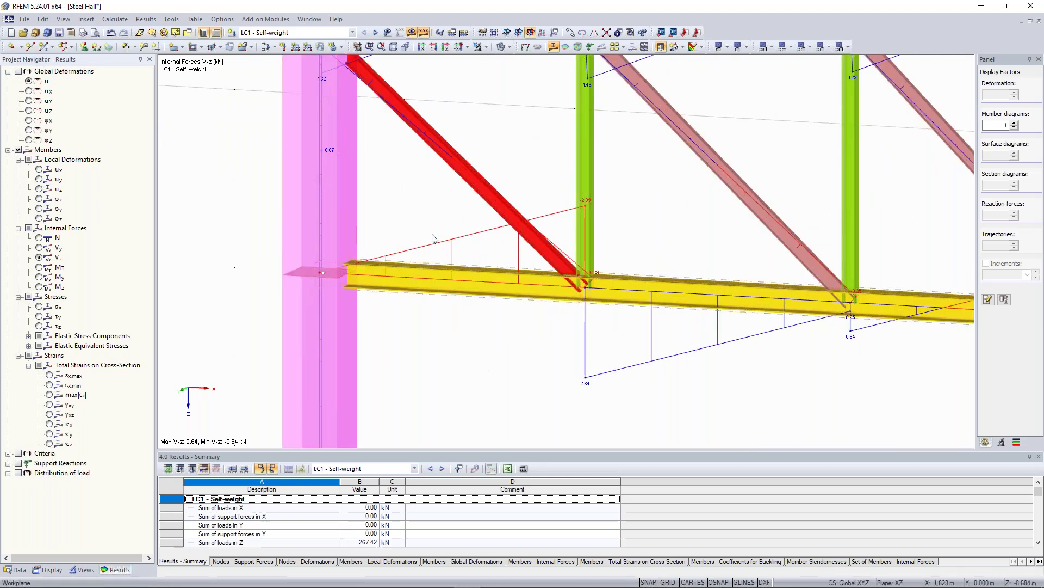
pyautogui.scroll(-2, 357, 258)
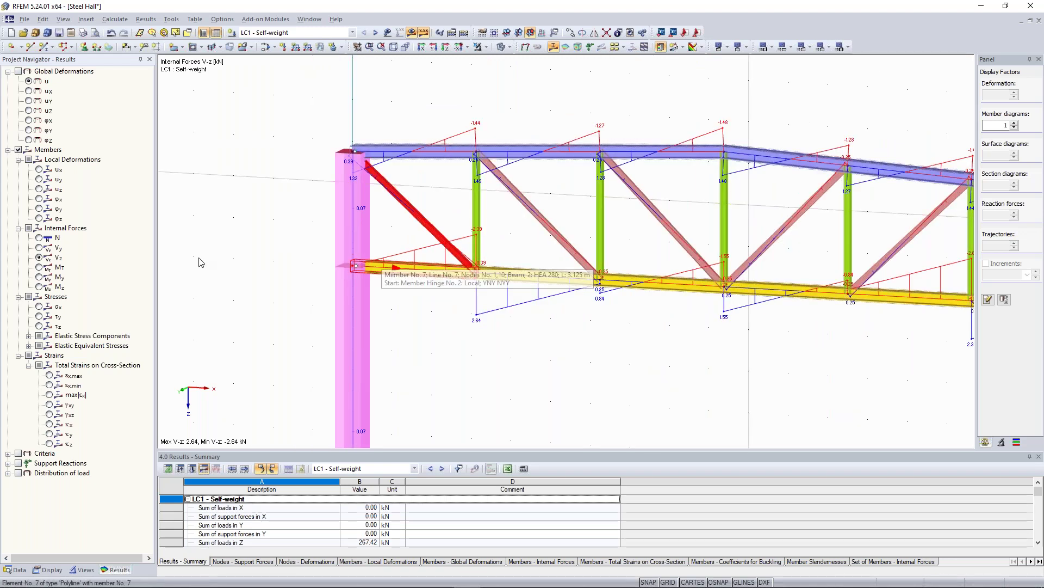
pyautogui.click(39, 277)
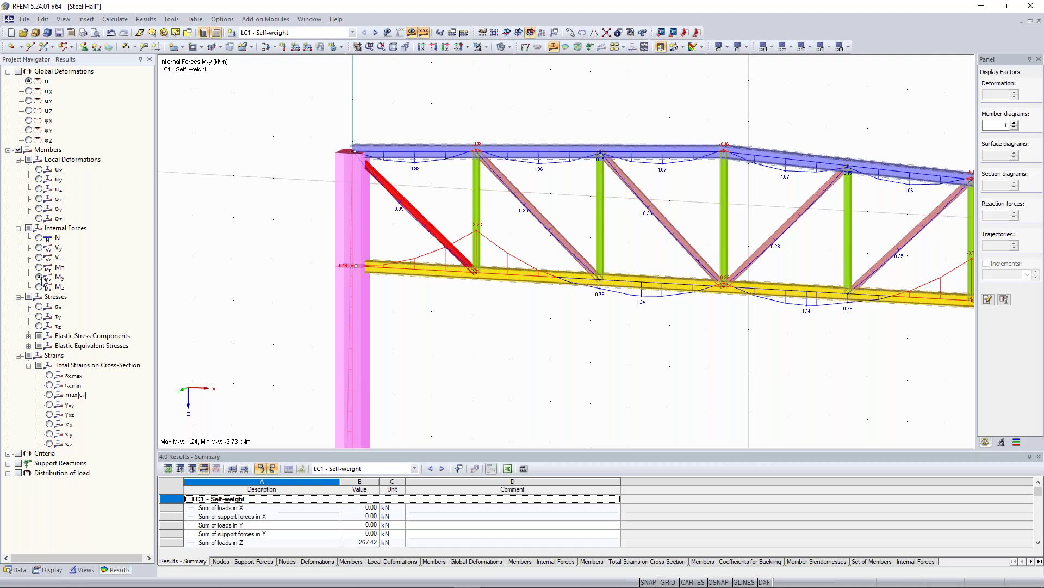
pyautogui.scroll(-4, 561, 144)
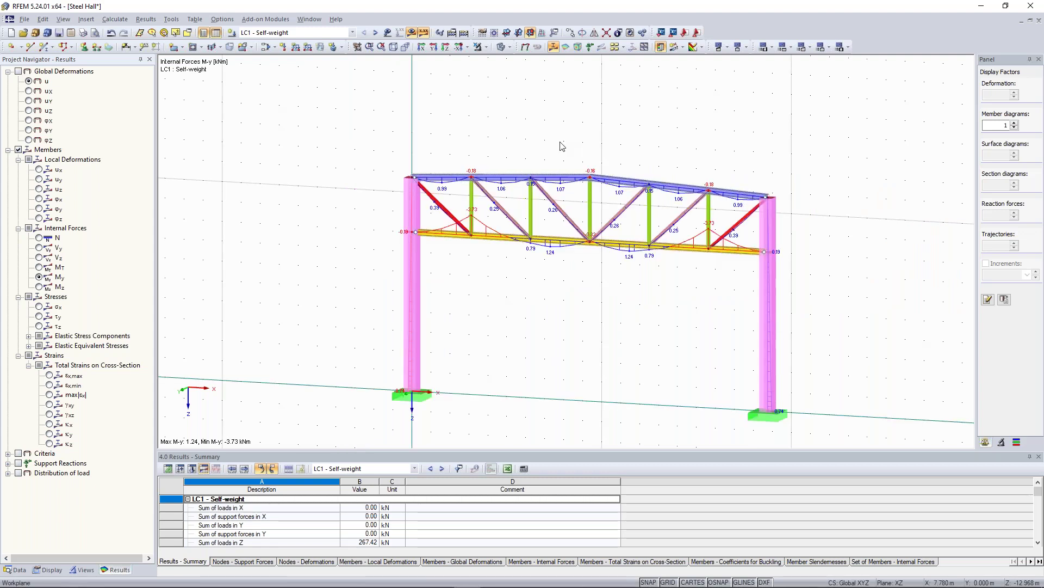
pyautogui.keyDown('ctrl'); pyautogui.moveTo(375, 134); pyautogui.dragTo(359, 126, button='middle'); pyautogui.keyUp('ctrl')
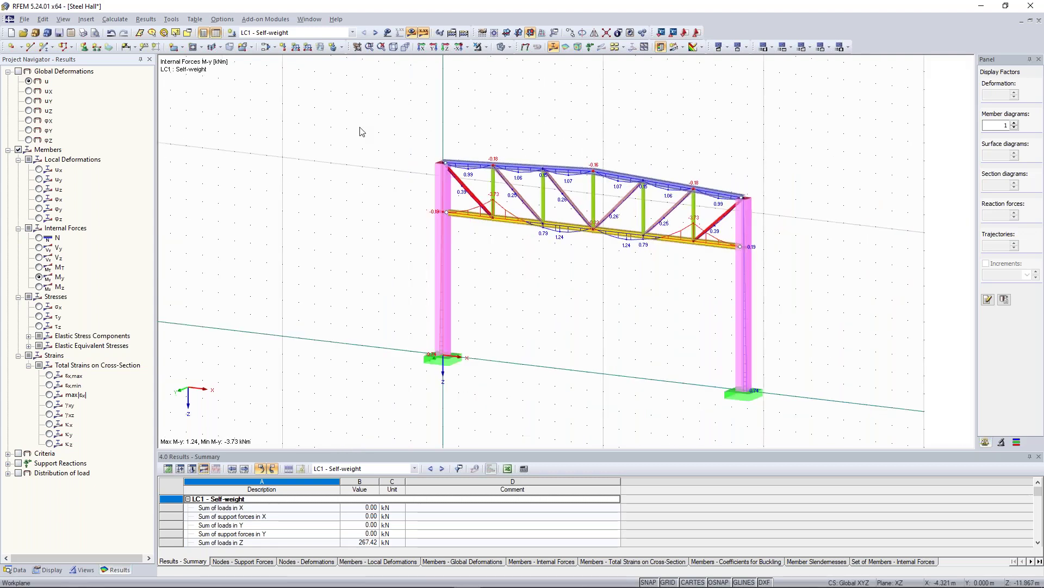
pyautogui.scroll(-2, 355, 116)
# Accept the work plane and grid settings with the XZ plane, and turn off the results display
pyautogui.rightClick(355, 115)
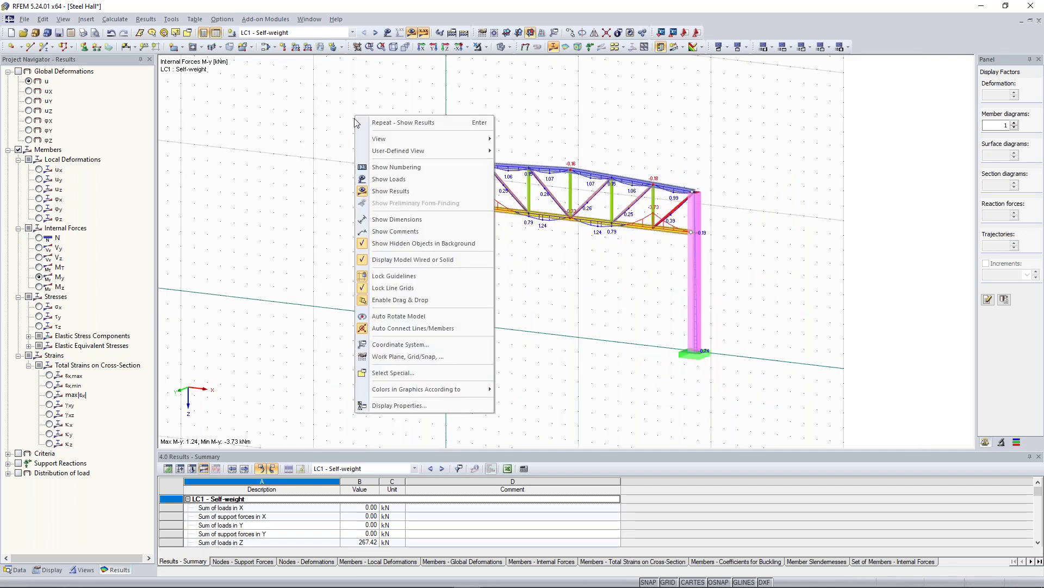
pyautogui.click(416, 357)
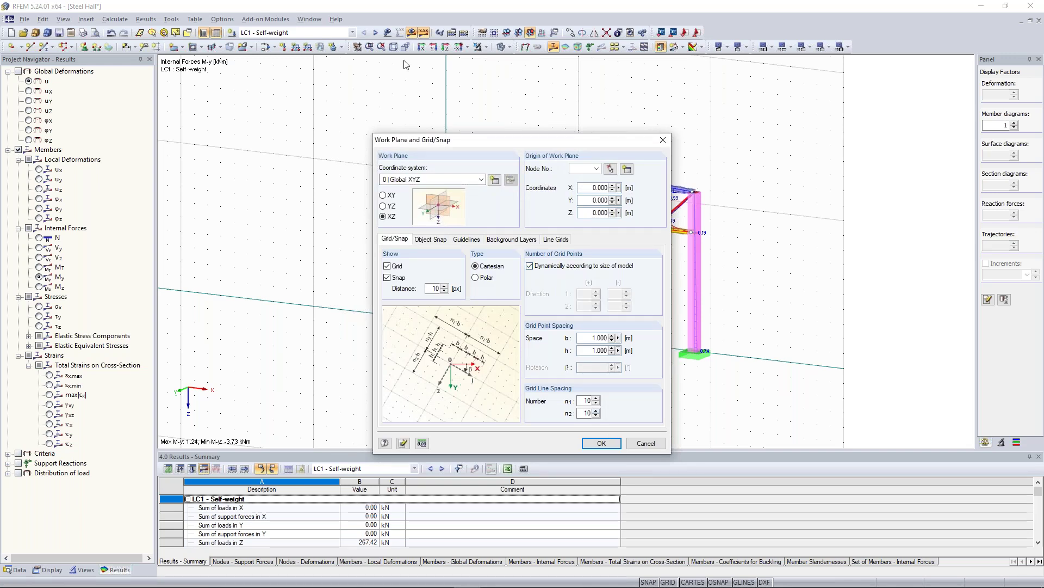
pyautogui.click(601, 443)
pyautogui.click(412, 32)
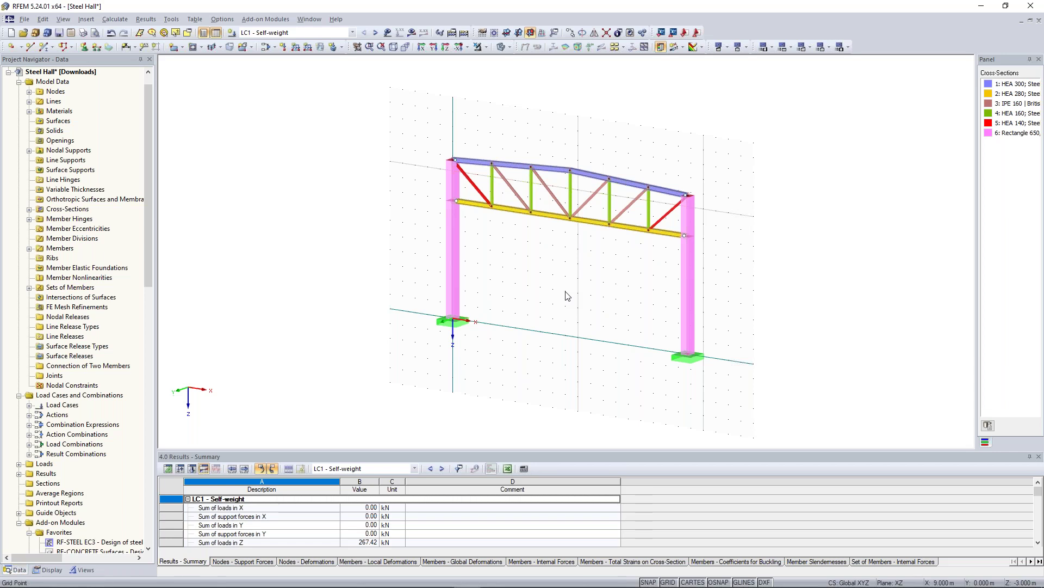
# Copy the complete selected frame twice with a displacement of 9.5 m in Y and 0 in Z, and set the work plane to XY
pyautogui.rightClick(691, 250)
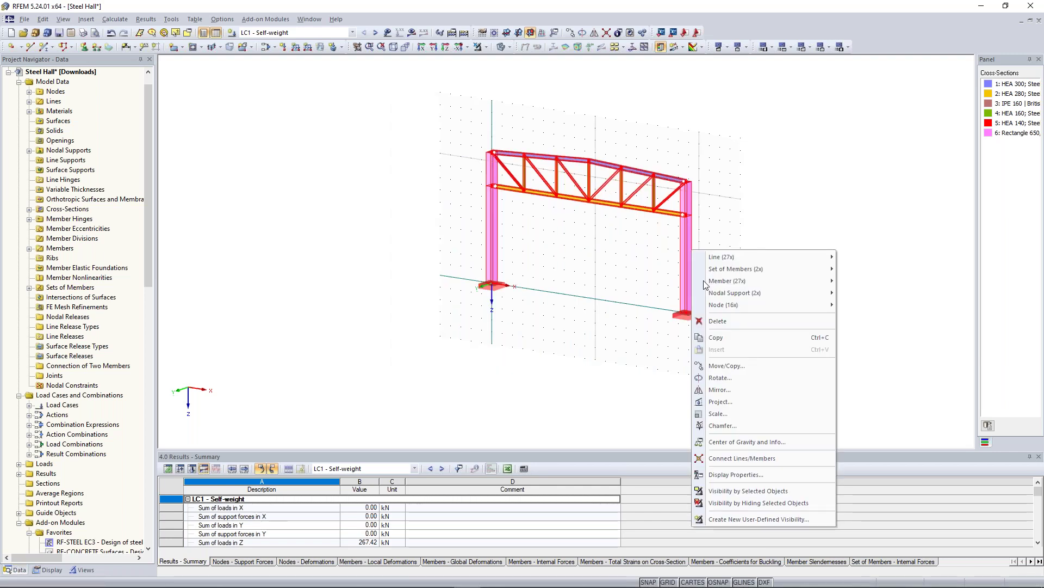
pyautogui.click(727, 365)
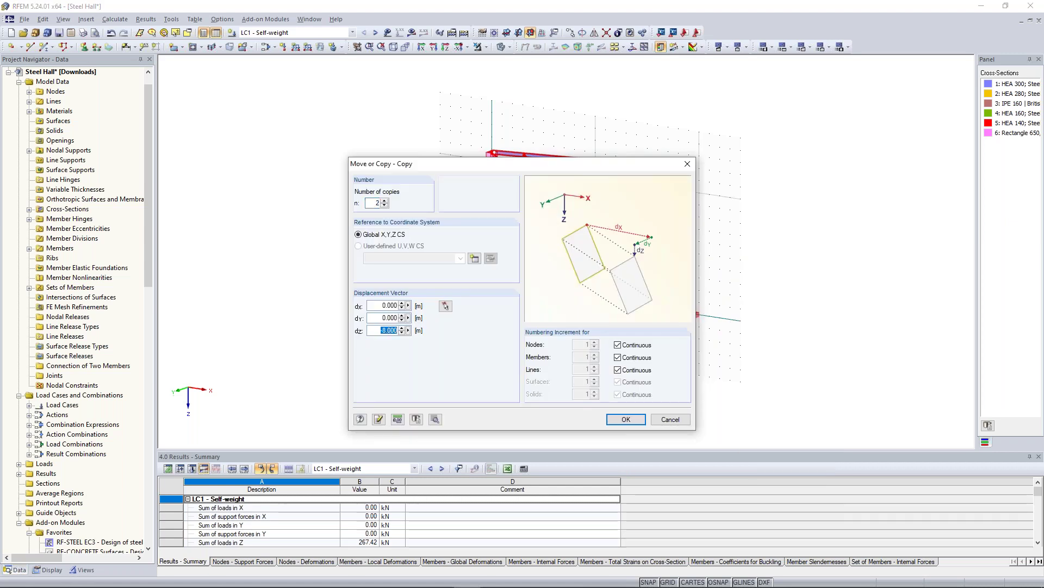
pyautogui.write('0')
pyautogui.doubleClick(376, 322)
pyautogui.write('9.5')
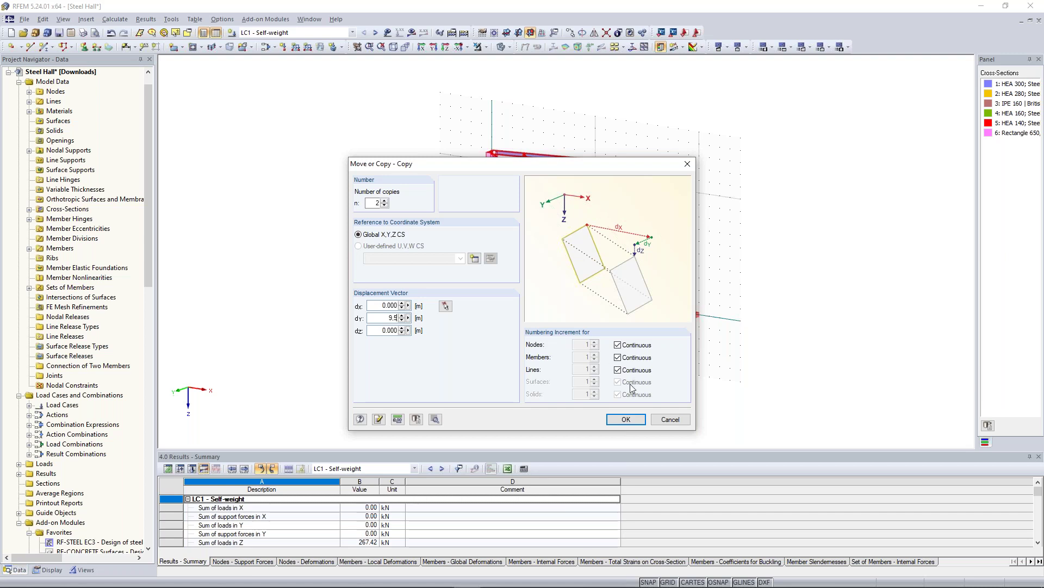
pyautogui.click(626, 421)
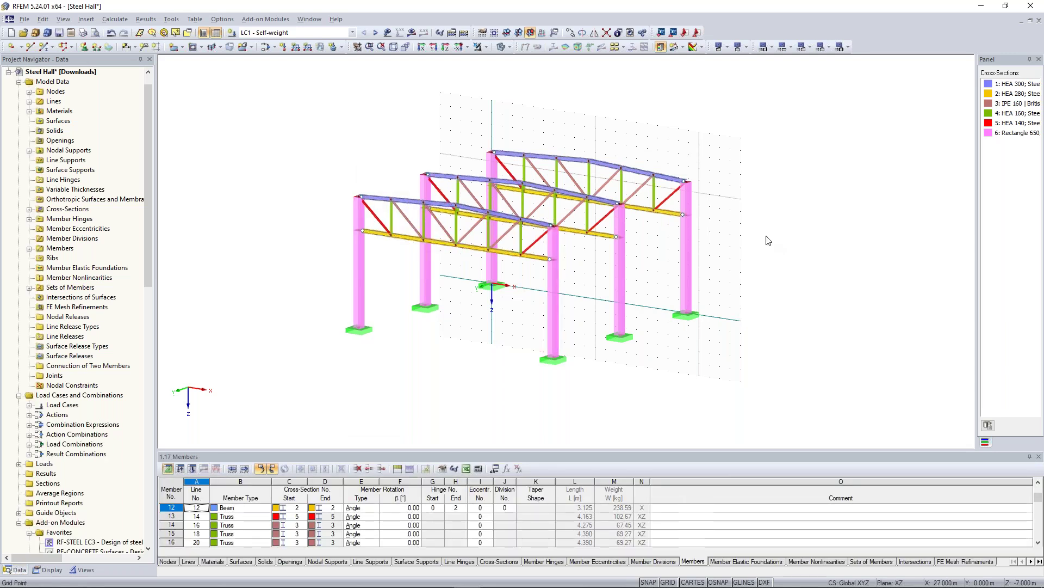
pyautogui.click(507, 33)
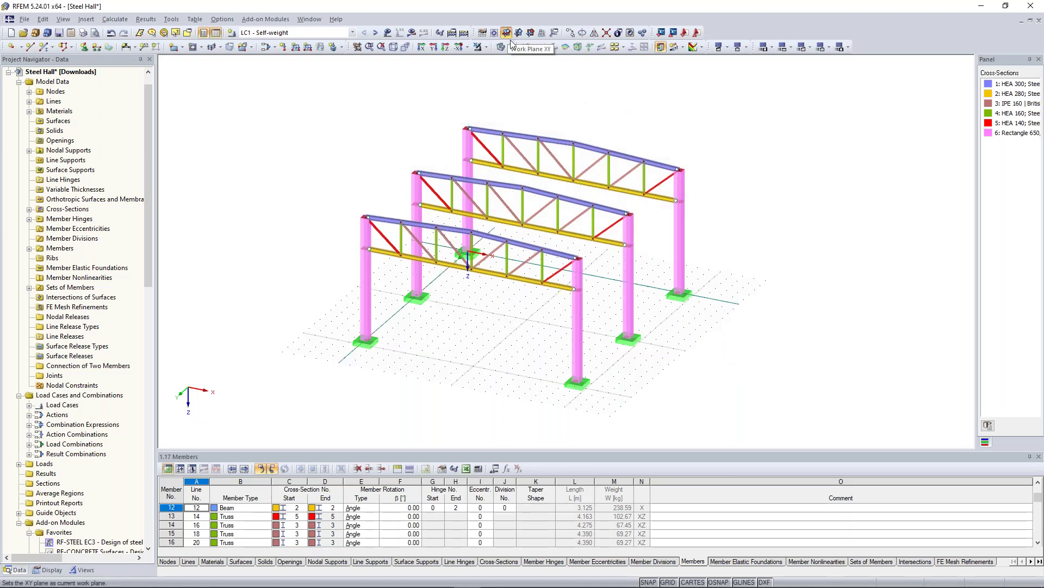
pyautogui.keyDown('ctrl'); pyautogui.moveTo(643, 185); pyautogui.dragTo(617, 187, button='middle'); pyautogui.keyUp('ctrl')
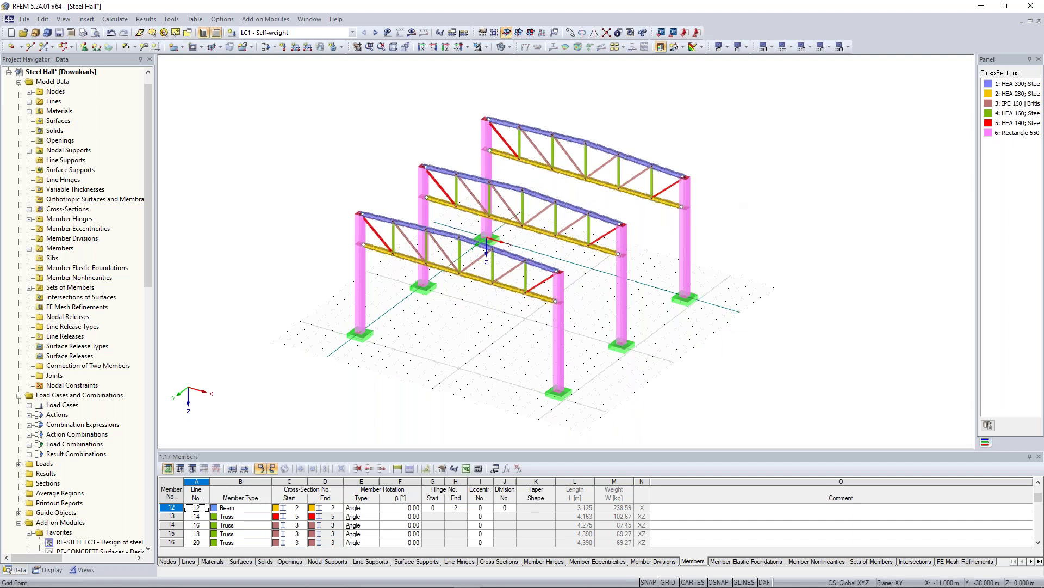
# Set up a new beam member without an end hinge and assign it a new HEA 240 cross-section in Steel S 235
pyautogui.click(430, 173)
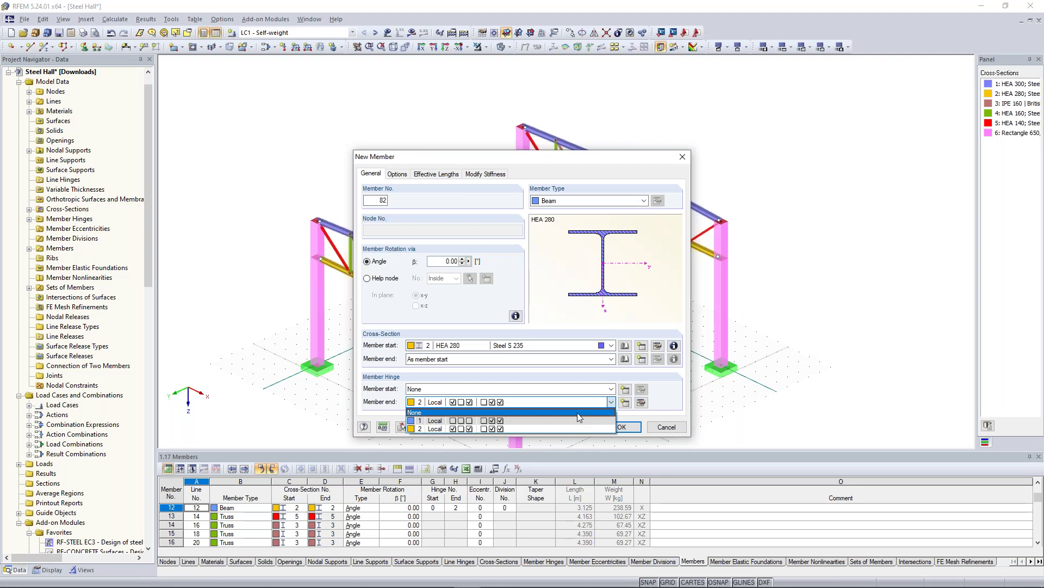
pyautogui.click(577, 413)
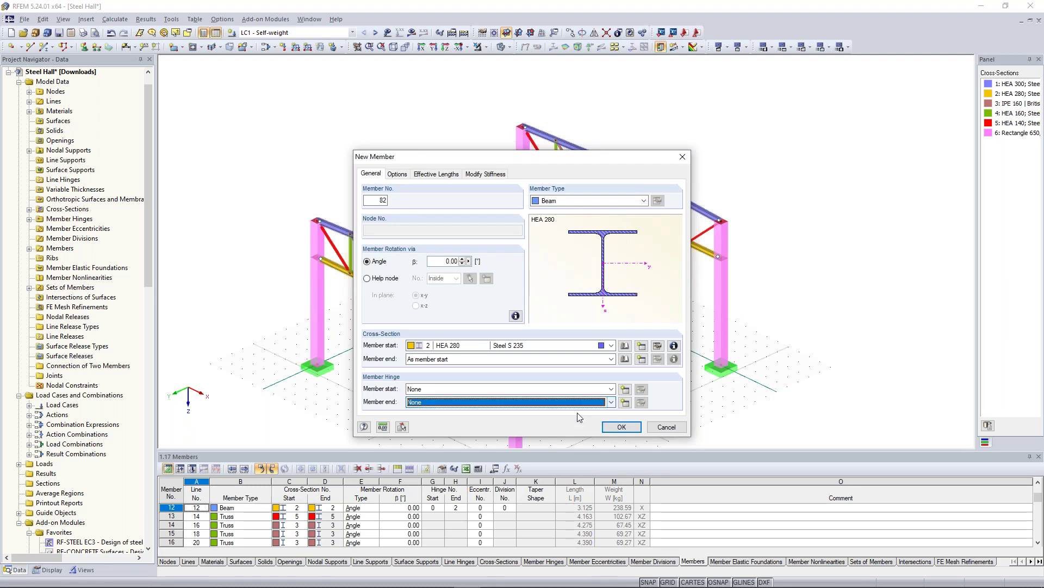
pyautogui.click(642, 347)
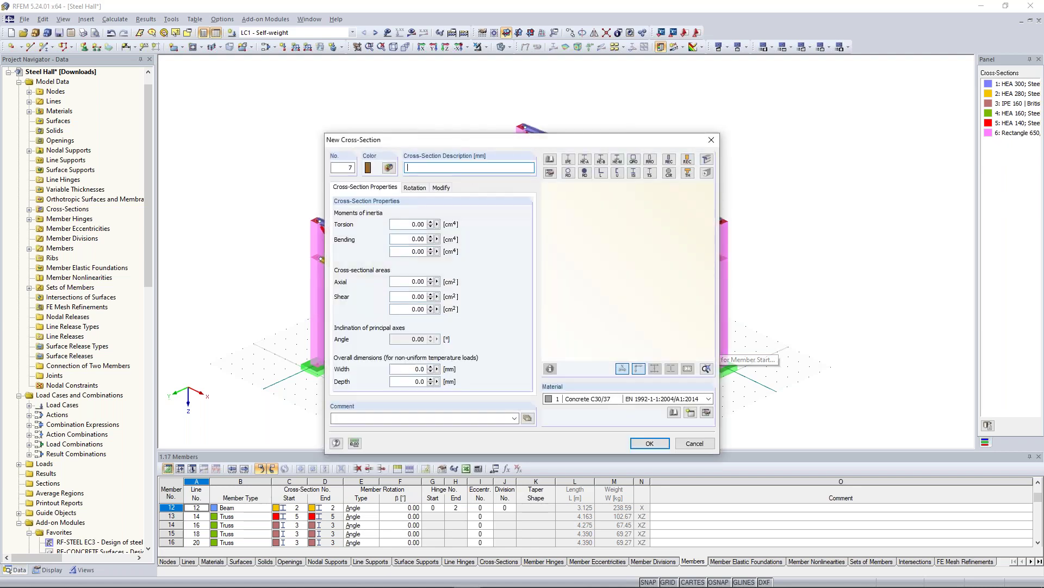
pyautogui.write('hea 240')
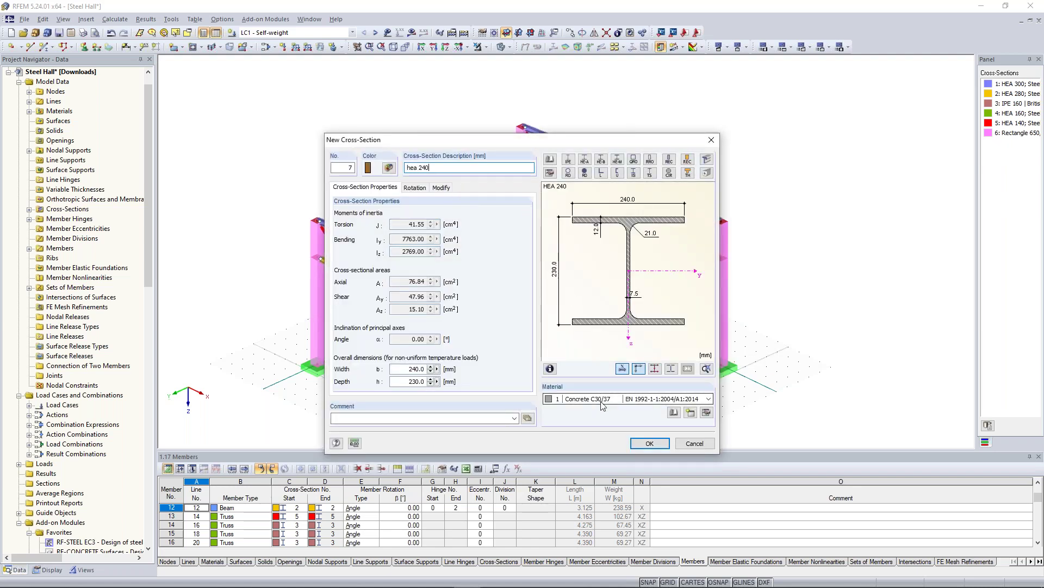
pyautogui.click(601, 402)
pyautogui.click(605, 420)
pyautogui.click(649, 444)
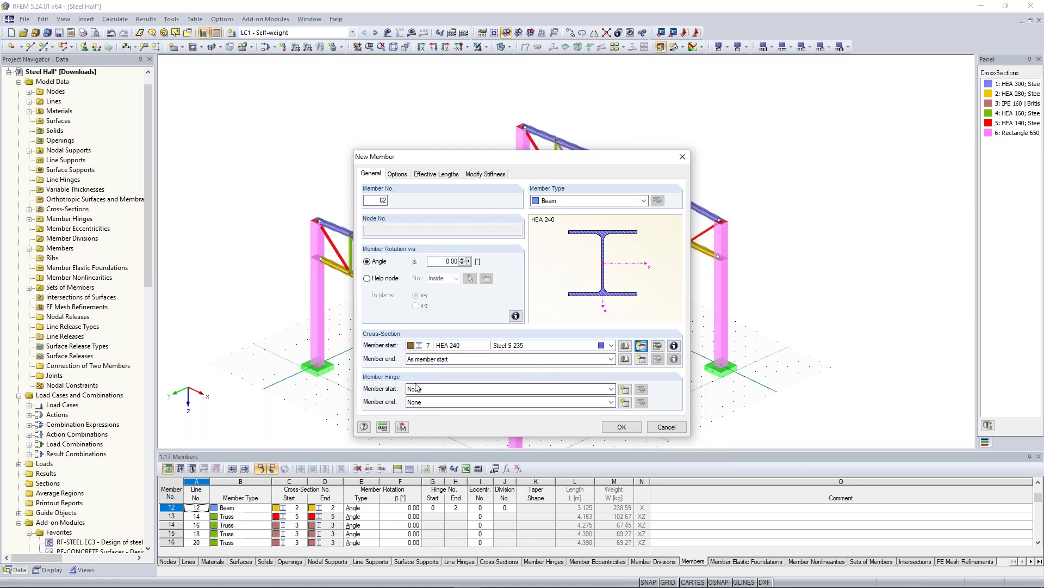
# Assign member hinge 1 to both the start and the end of the new HEA 240 beam
pyautogui.moveTo(566, 158); pyautogui.dragTo(547, 258)
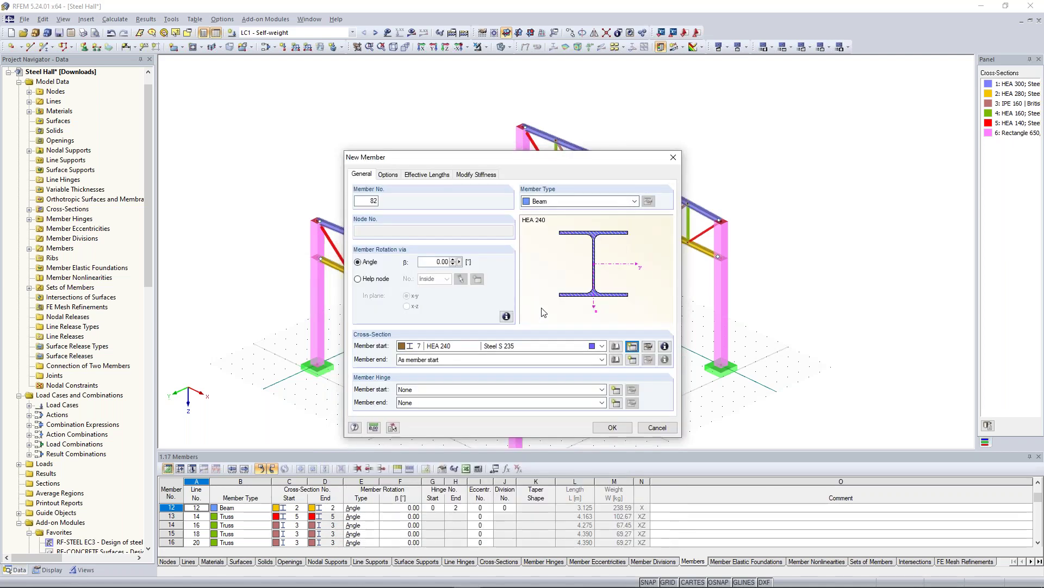
pyautogui.click(600, 389)
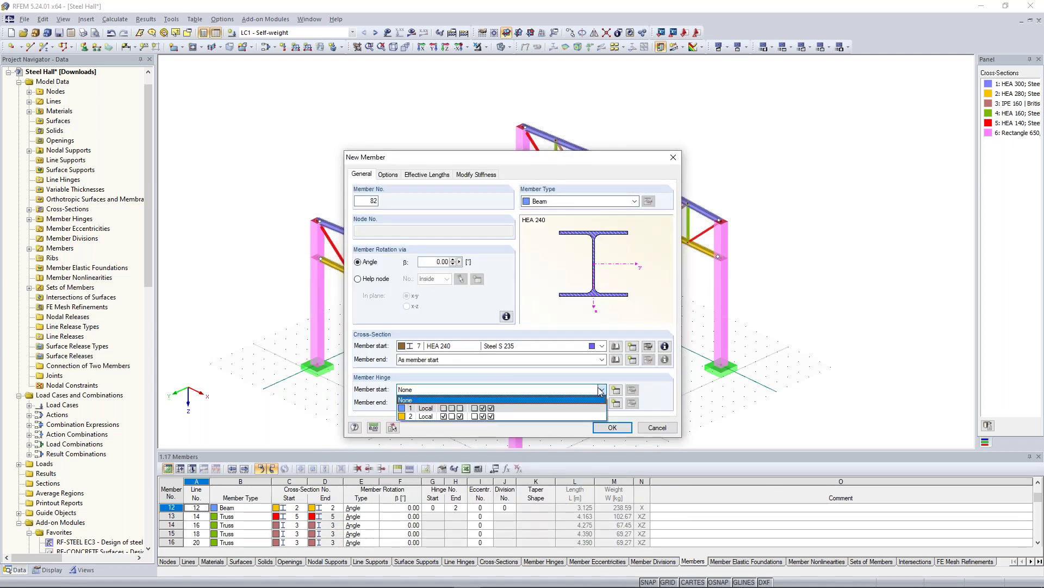
pyautogui.click(560, 408)
pyautogui.click(559, 404)
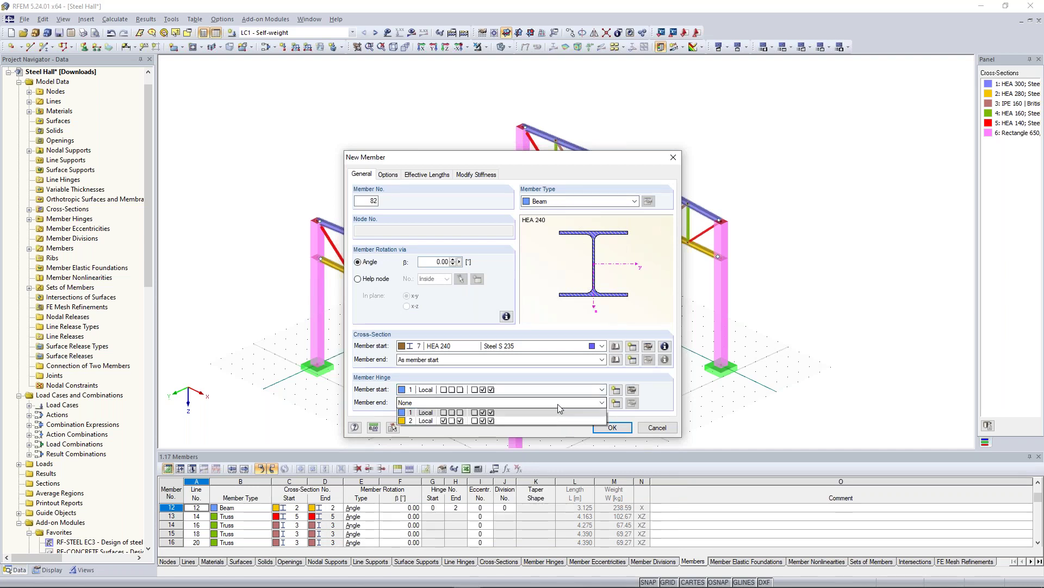
pyautogui.click(561, 412)
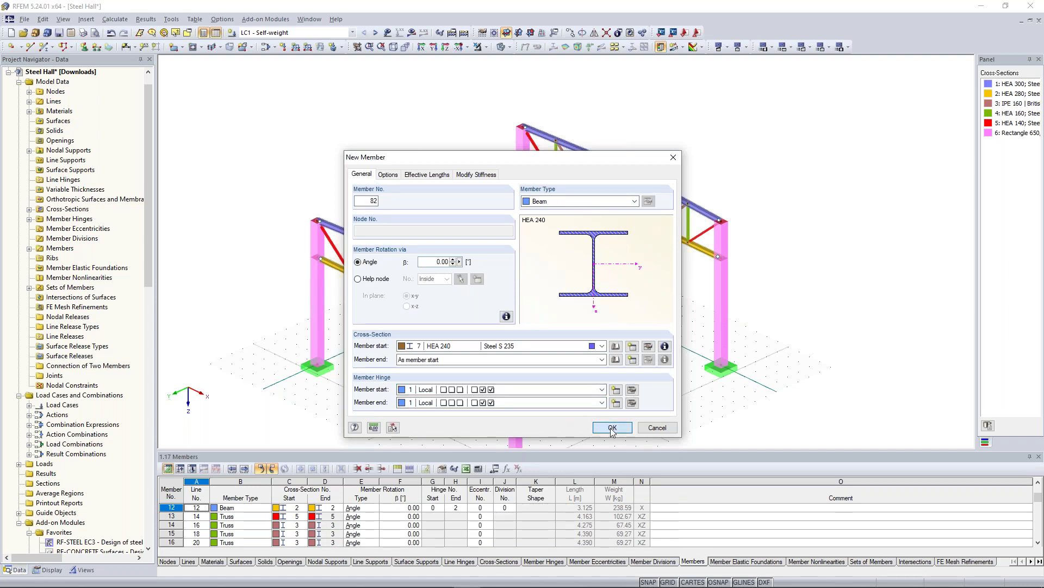
pyautogui.click(612, 428)
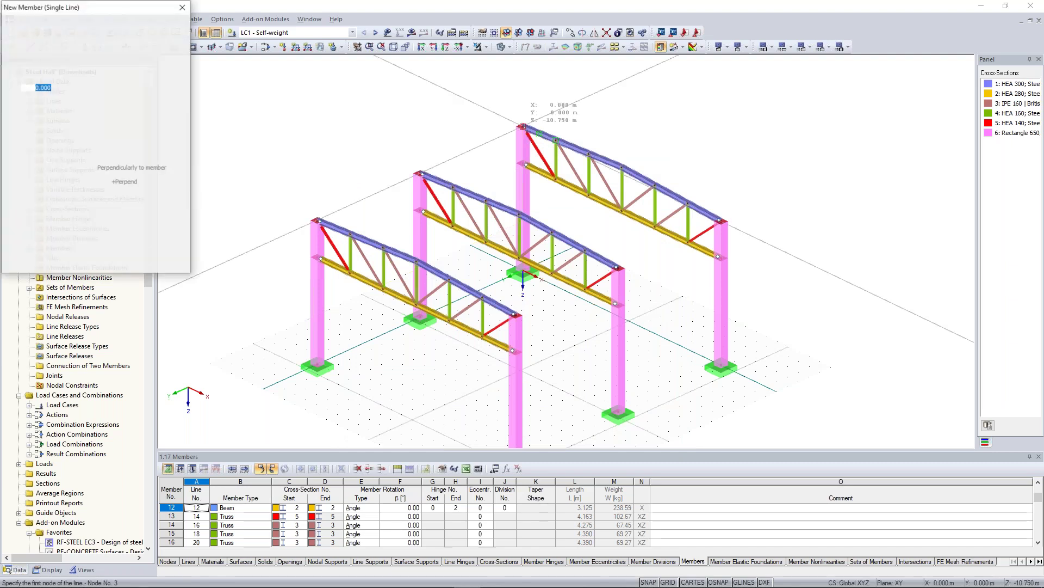
# Place the hinged HEA 240 beams between the first two frames at both column tops and at the ridge
pyautogui.click(522, 126)
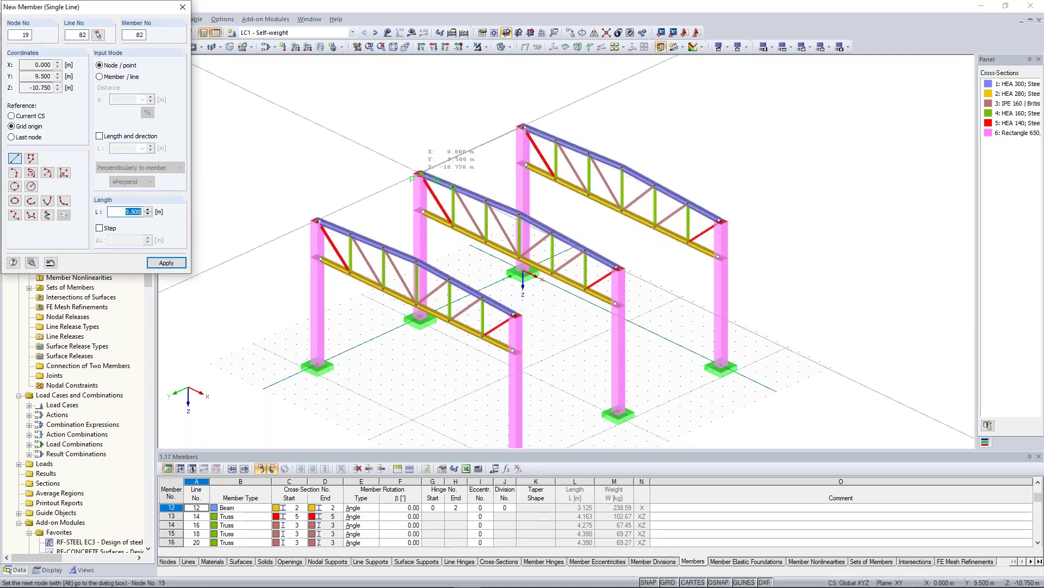
pyautogui.click(420, 174)
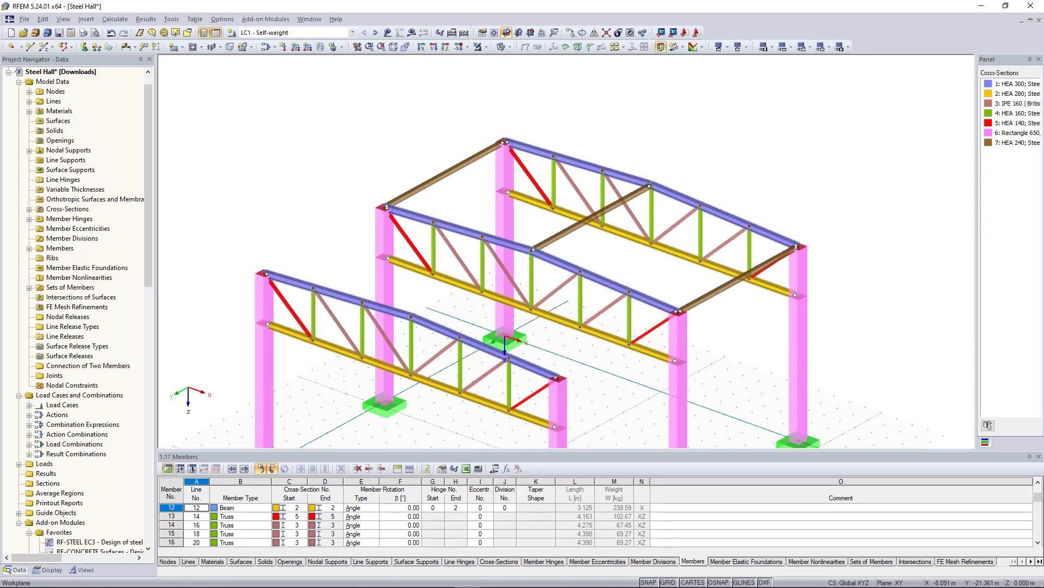
pyautogui.scroll(-1, 451, 178)
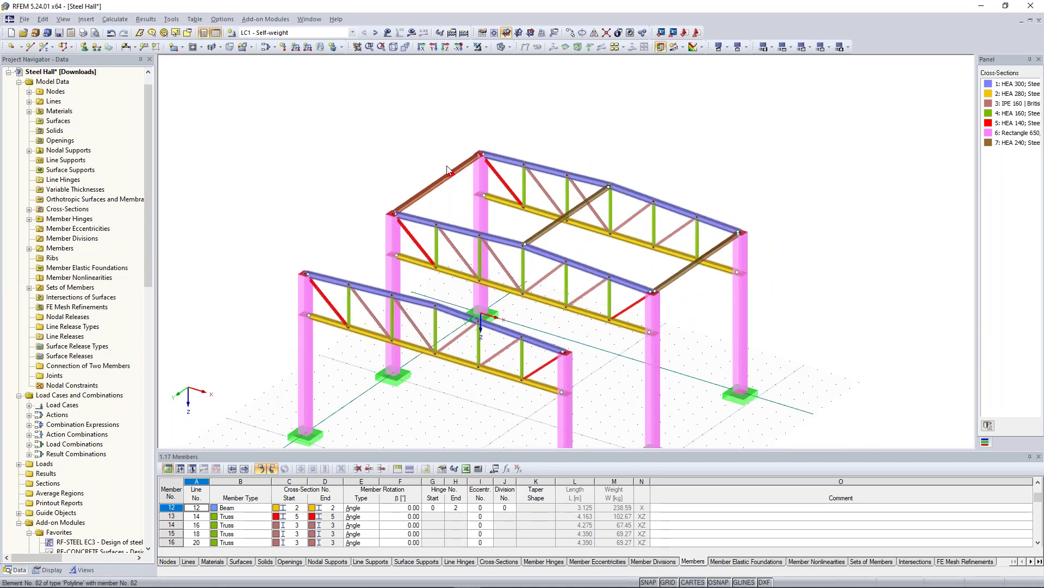
pyautogui.scroll(1, 463, 166)
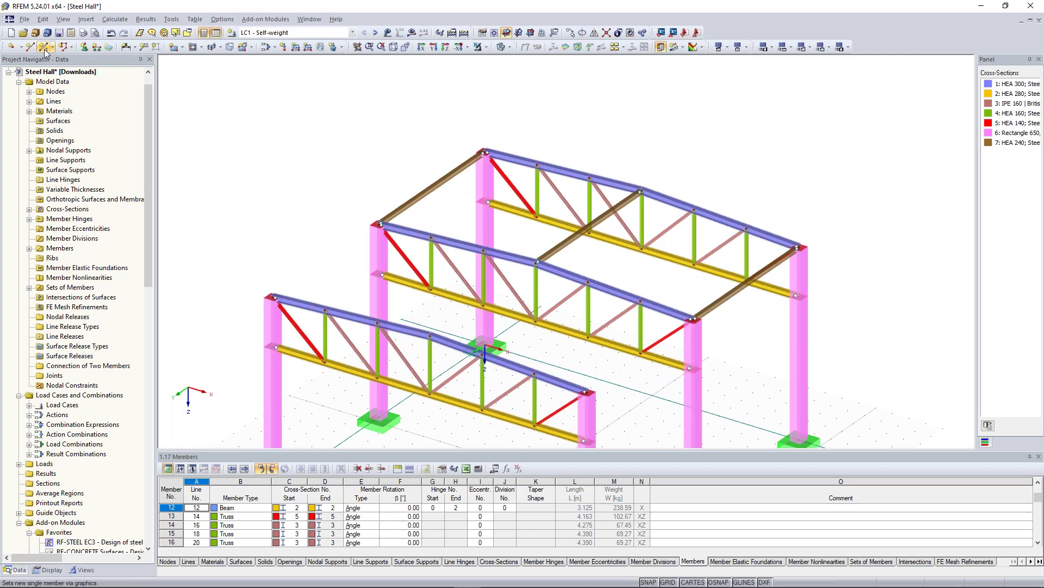
# Add HEA 240 beams without member hinges between the four intermediate upper-chord nodes of the first two frames
pyautogui.click(45, 49)
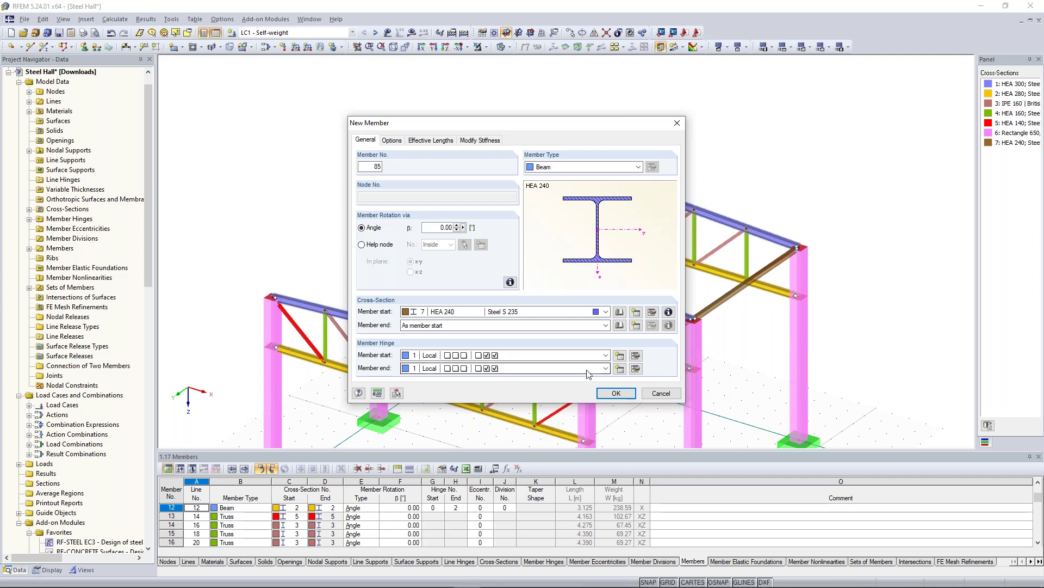
pyautogui.click(479, 382)
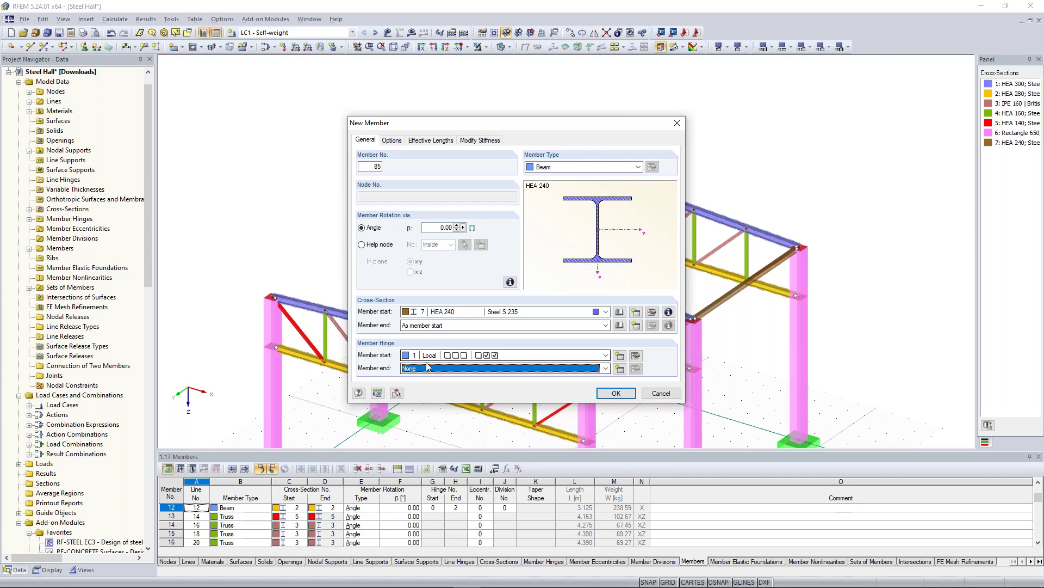
pyautogui.click(624, 397)
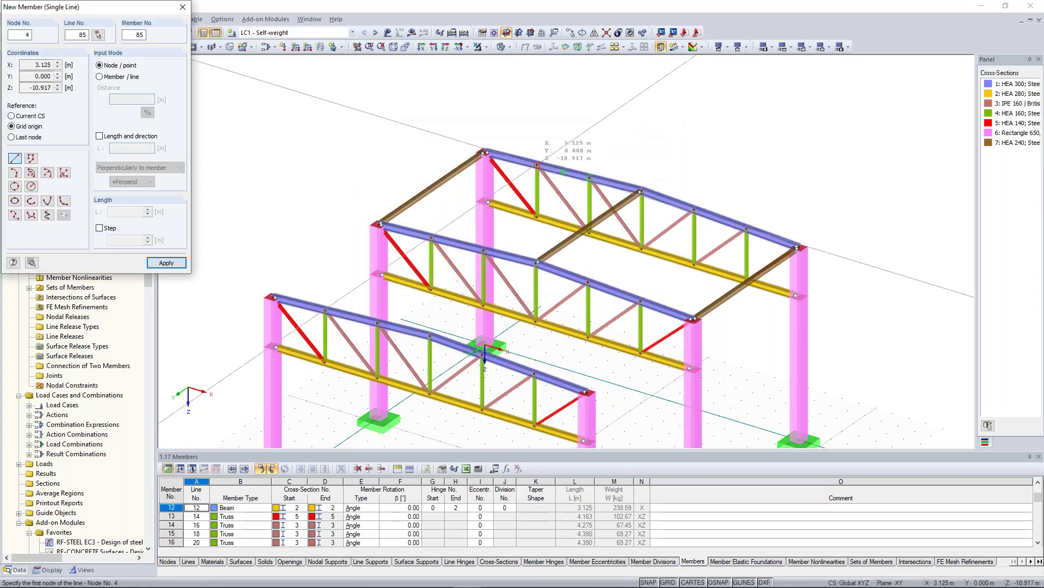
pyautogui.click(537, 165)
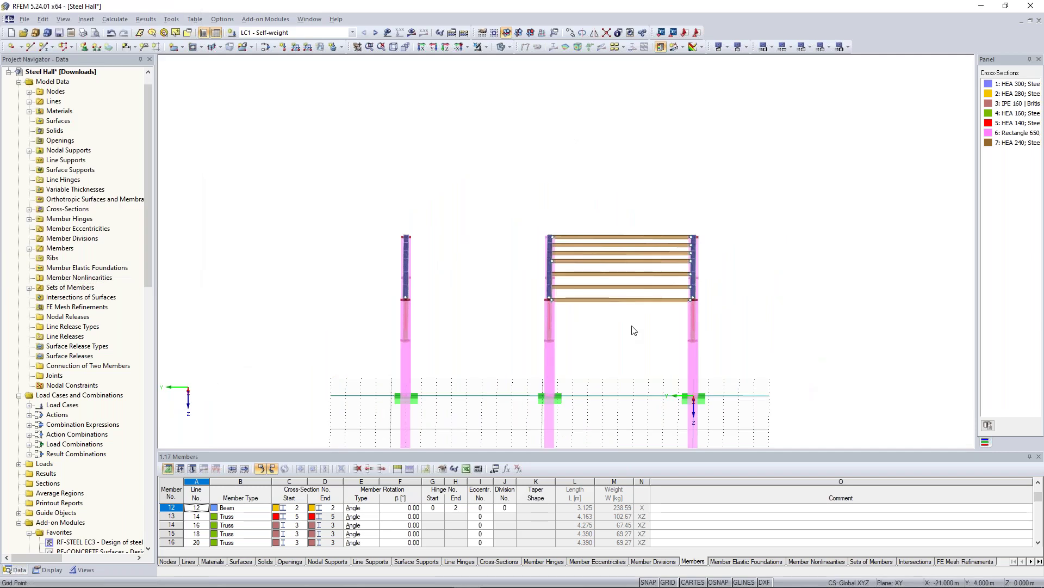
# Copy all the HEA 240 roof beams from the first bay into the second bay, between the second and third frames
pyautogui.keyDown('ctrl'); pyautogui.moveTo(631, 326); pyautogui.dragTo(638, 319, button='middle'); pyautogui.keyUp('ctrl')
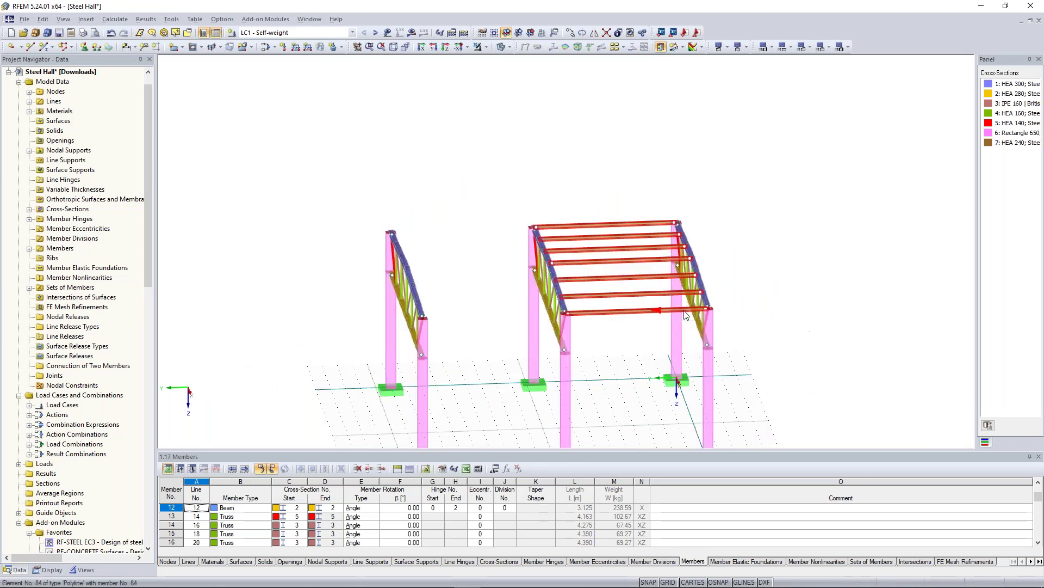
pyautogui.keyDown('ctrl'); pyautogui.moveTo(663, 310); pyautogui.dragTo(567, 319); pyautogui.keyUp('ctrl')
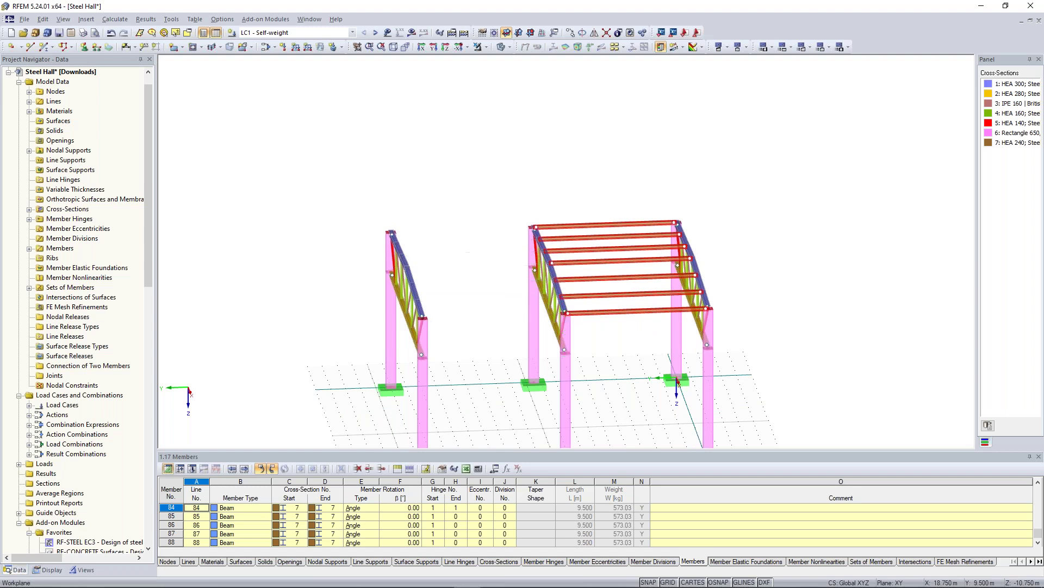
pyautogui.click(511, 181)
pyautogui.keyDown('ctrl'); pyautogui.moveTo(521, 180); pyautogui.dragTo(810, 174, button='middle'); pyautogui.keyUp('ctrl')
pyautogui.scroll(-1, 799, 248)
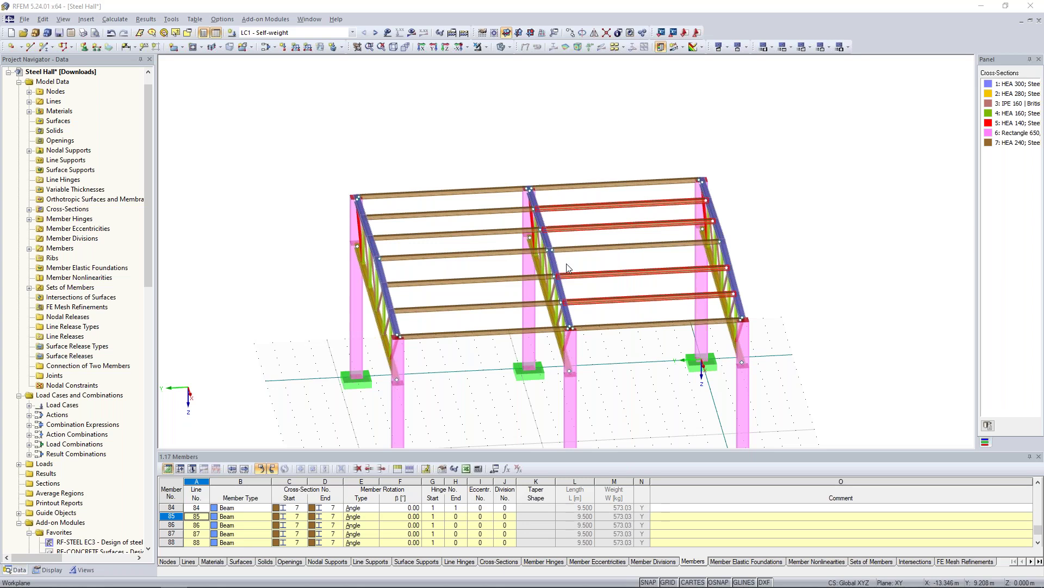
# Examine the HEA 240 beam connections along the middle frame's upper chord
pyautogui.scroll(5, 567, 267)
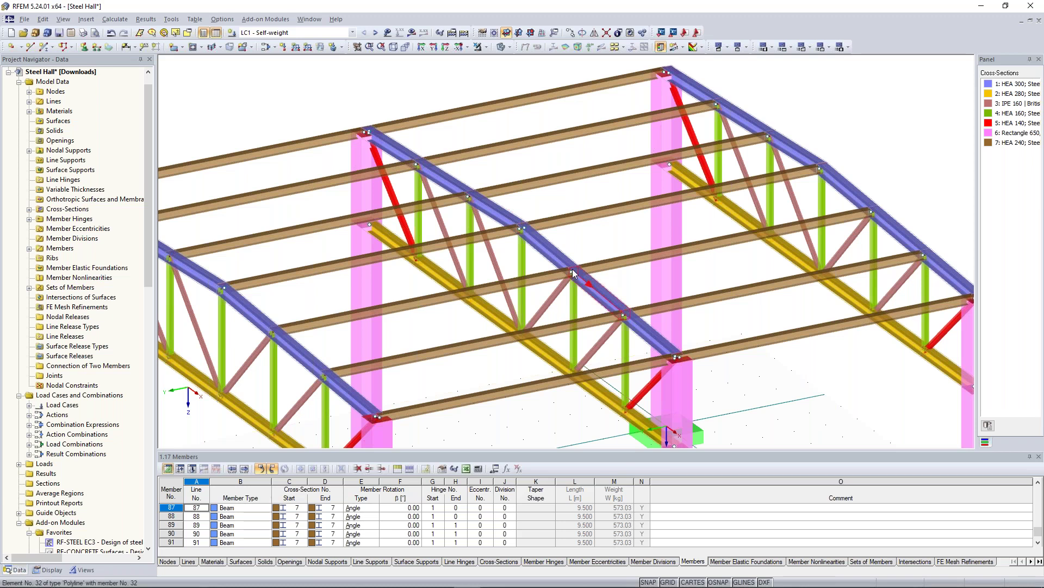
pyautogui.scroll(2, 573, 273)
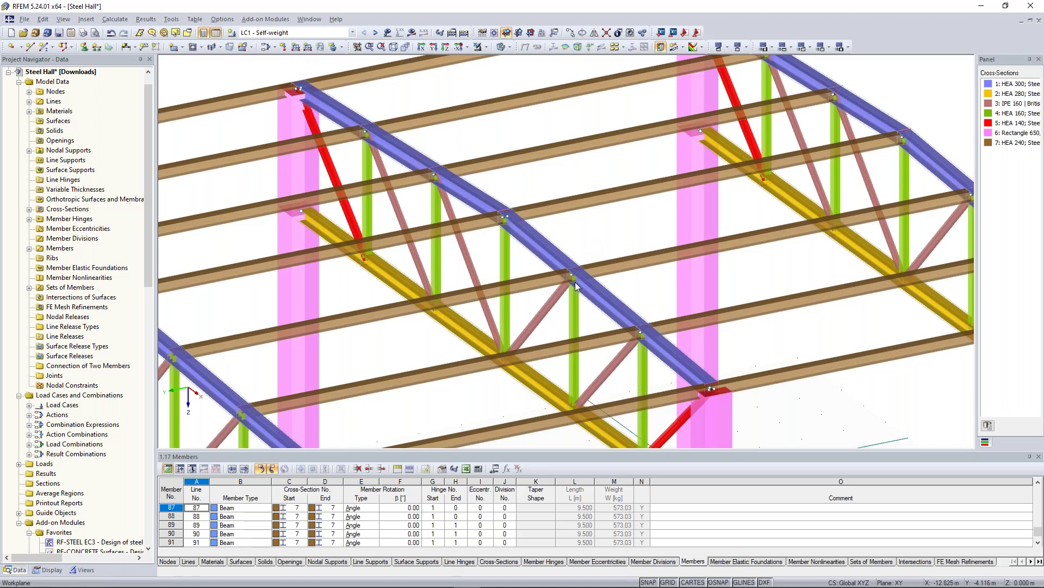
pyautogui.scroll(1, 575, 282)
pyautogui.moveTo(575, 282); pyautogui.dragTo(549, 302, button='middle')
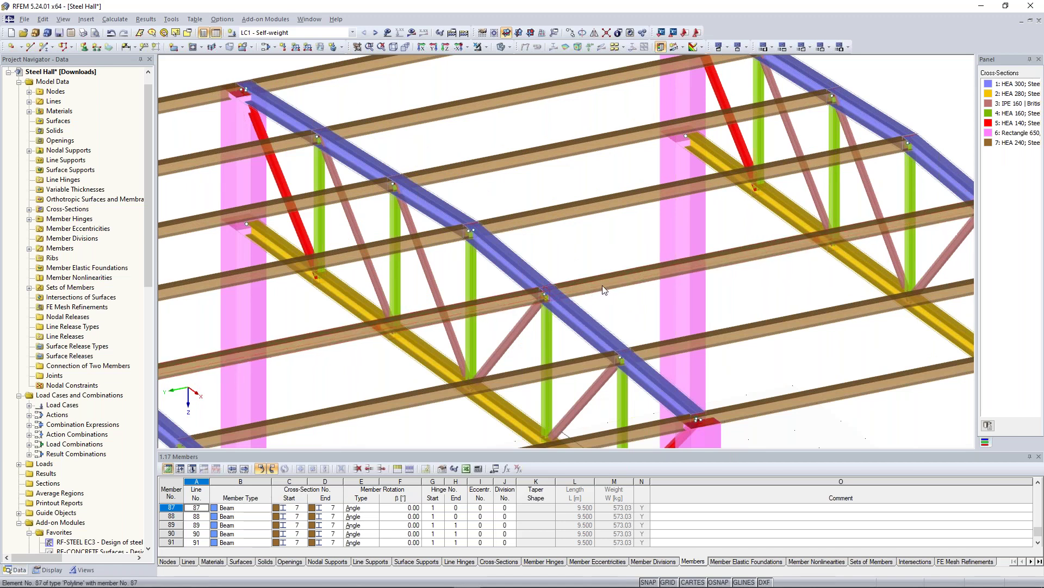
pyautogui.scroll(2, 560, 291)
pyautogui.scroll(-2, 559, 283)
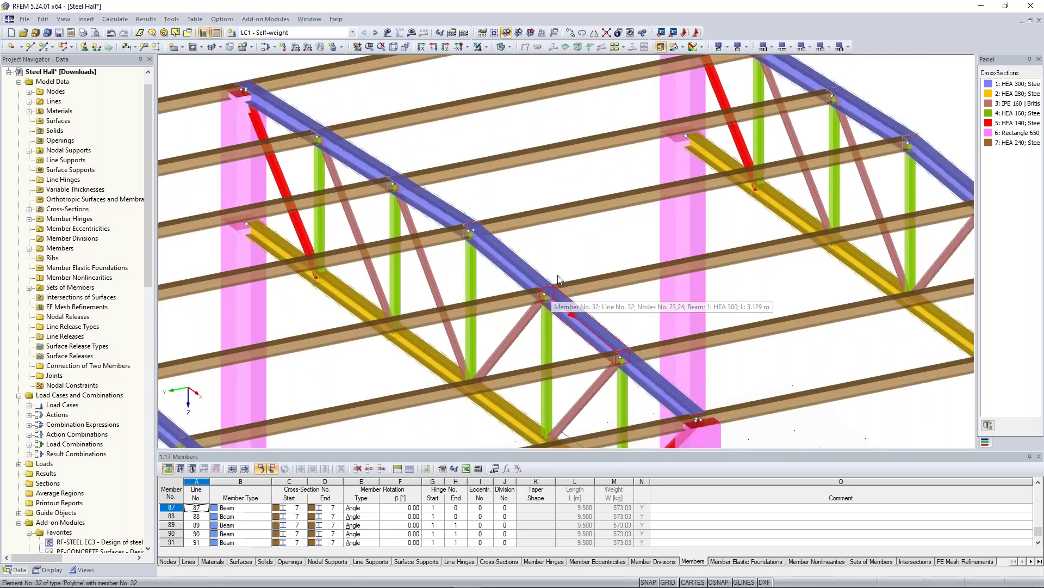
pyautogui.scroll(1, 558, 279)
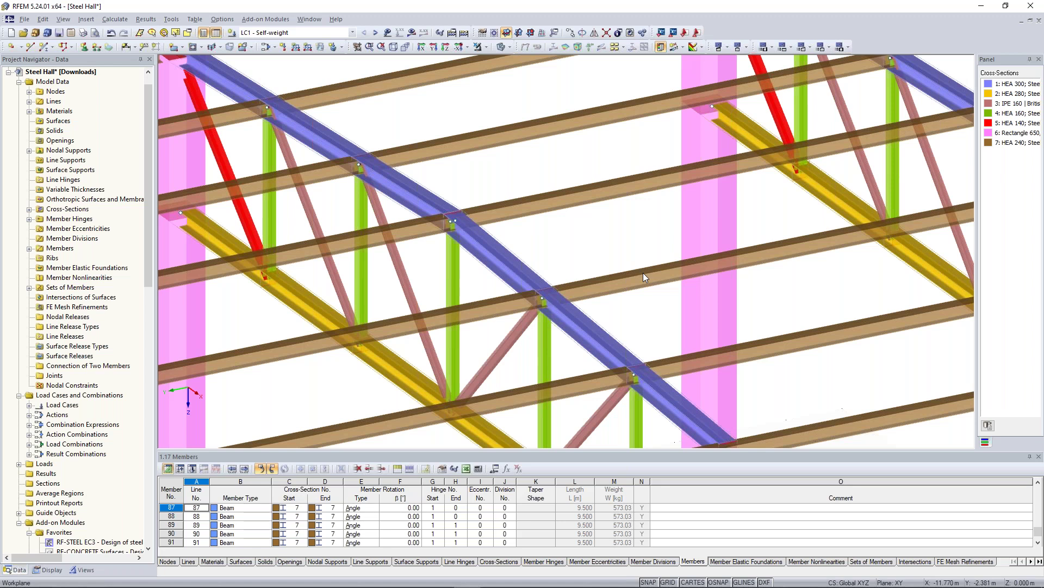
pyautogui.scroll(1, 604, 320)
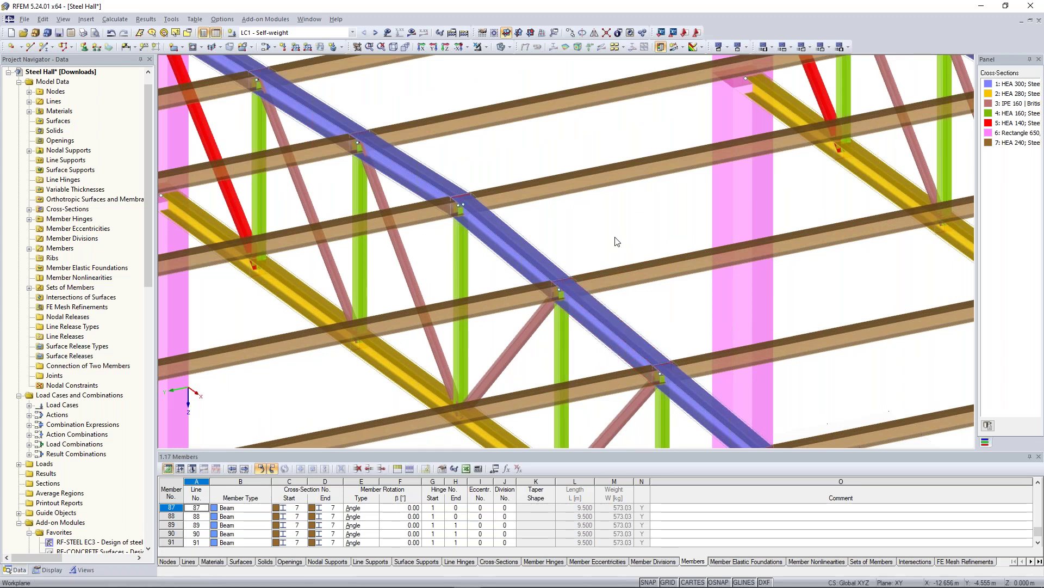
pyautogui.scroll(1, 615, 242)
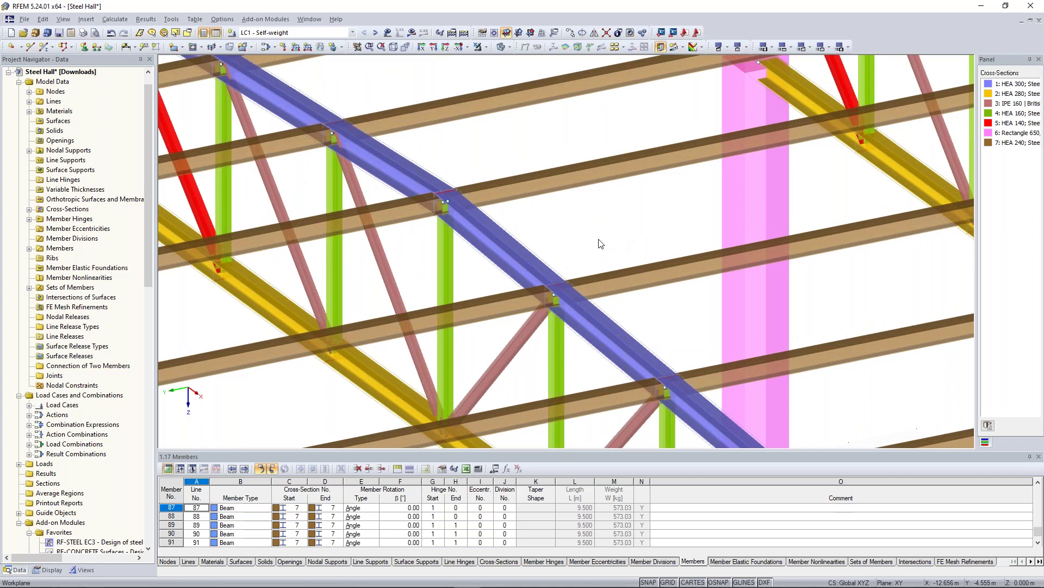
# For the four intermediate first-bay beams, define a special-type member hinge in global X,Y,Z with special φY and φZ releases
pyautogui.scroll(-3, 600, 244)
pyautogui.click(651, 311)
pyautogui.keyDown('ctrl'); pyautogui.click(635, 255); pyautogui.keyUp('ctrl')
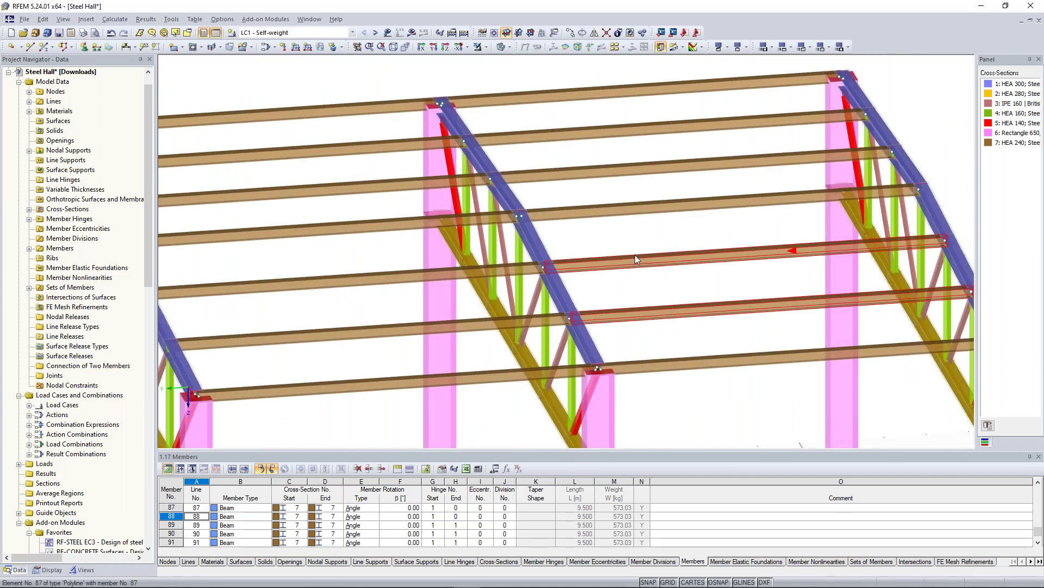
pyautogui.keyDown('ctrl'); pyautogui.click(580, 169); pyautogui.keyUp('ctrl')
pyautogui.keyDown('ctrl'); pyautogui.click(572, 136); pyautogui.keyUp('ctrl')
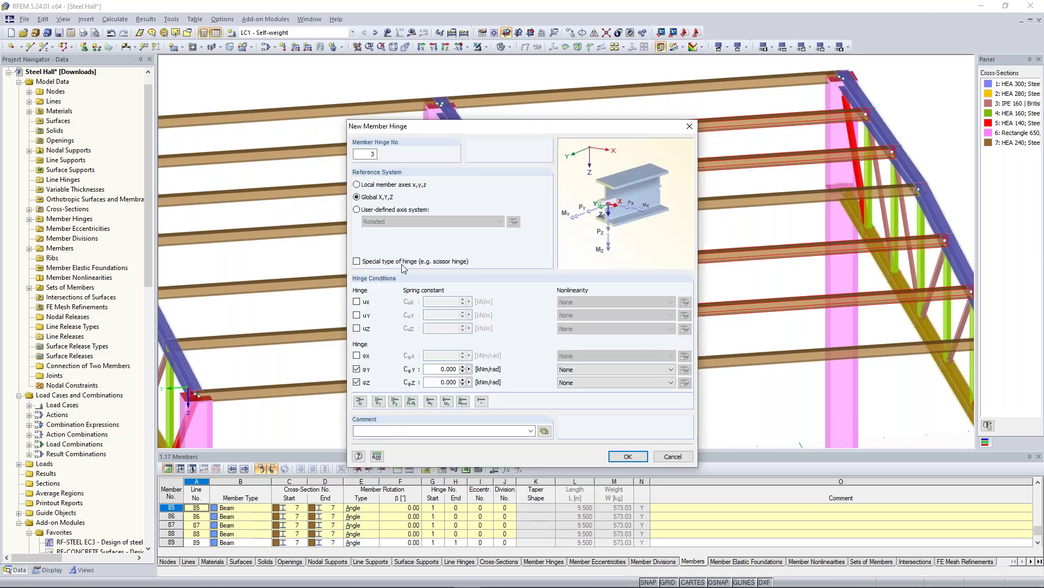
pyautogui.click(356, 262)
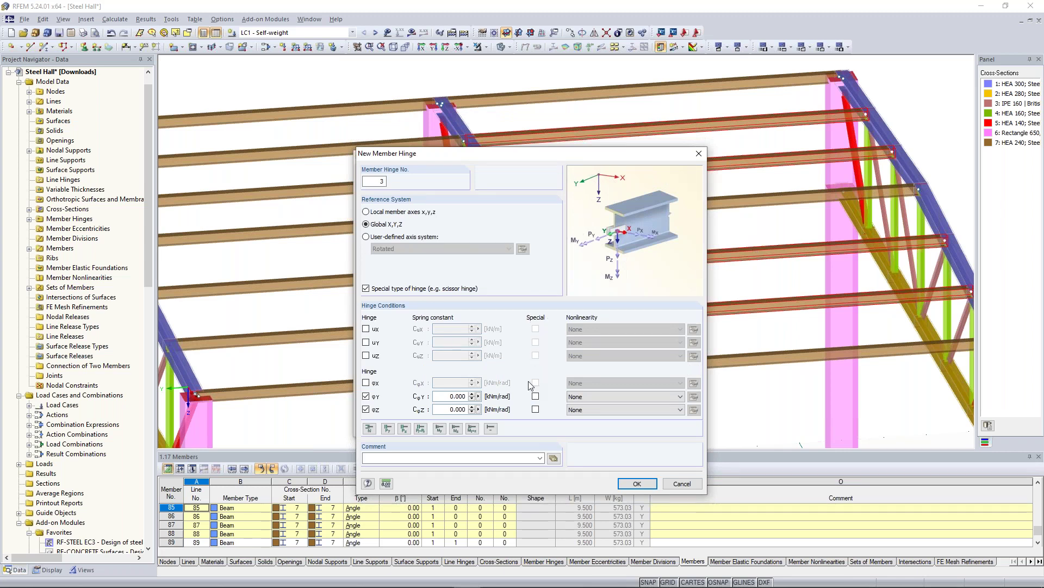
pyautogui.click(535, 409)
pyautogui.click(536, 397)
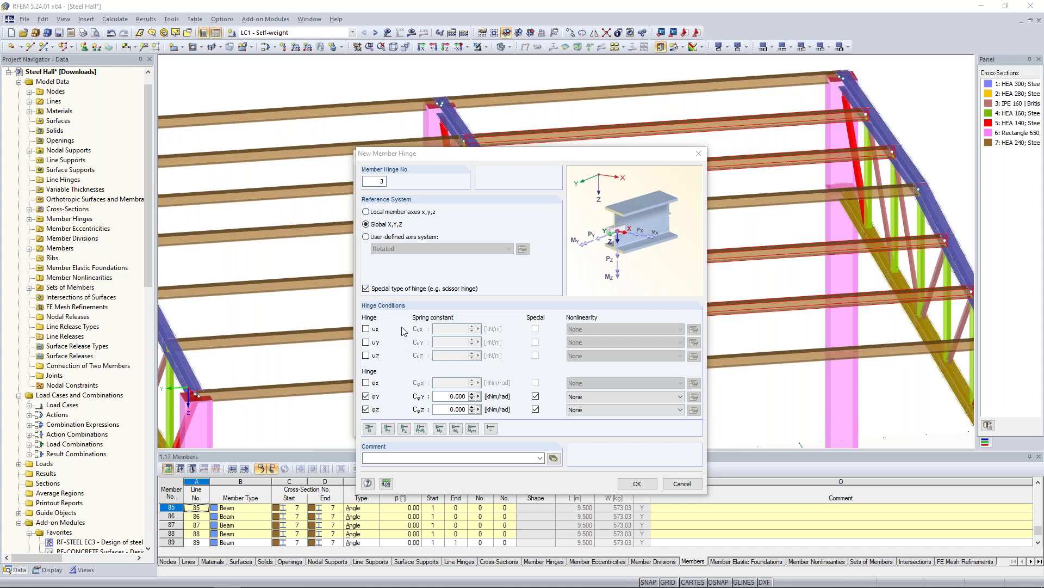
# Add special uY and φX releases to the new hinge and assign it to the ends of the four beams
pyautogui.click(367, 342)
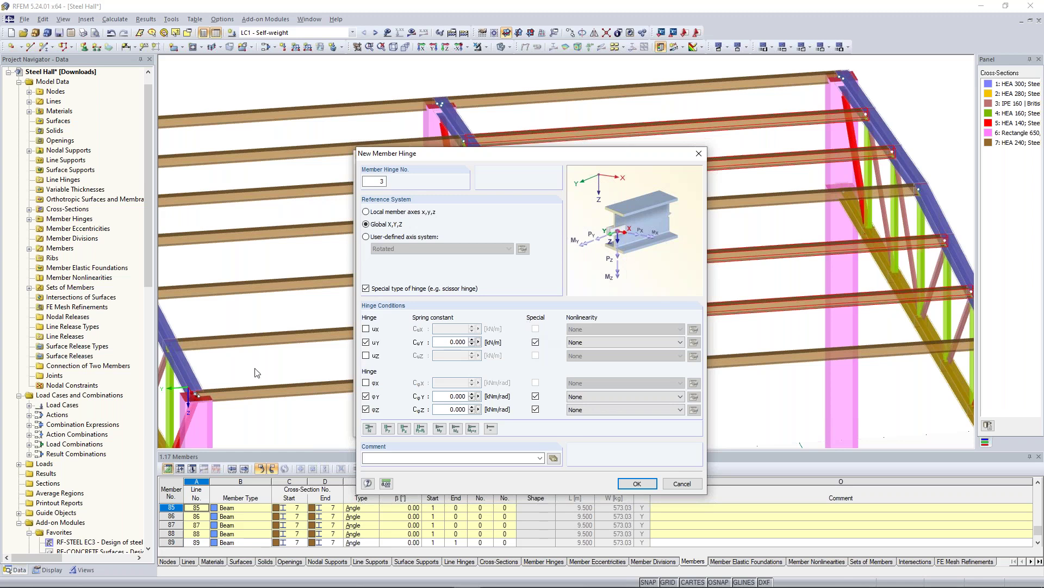
pyautogui.click(375, 386)
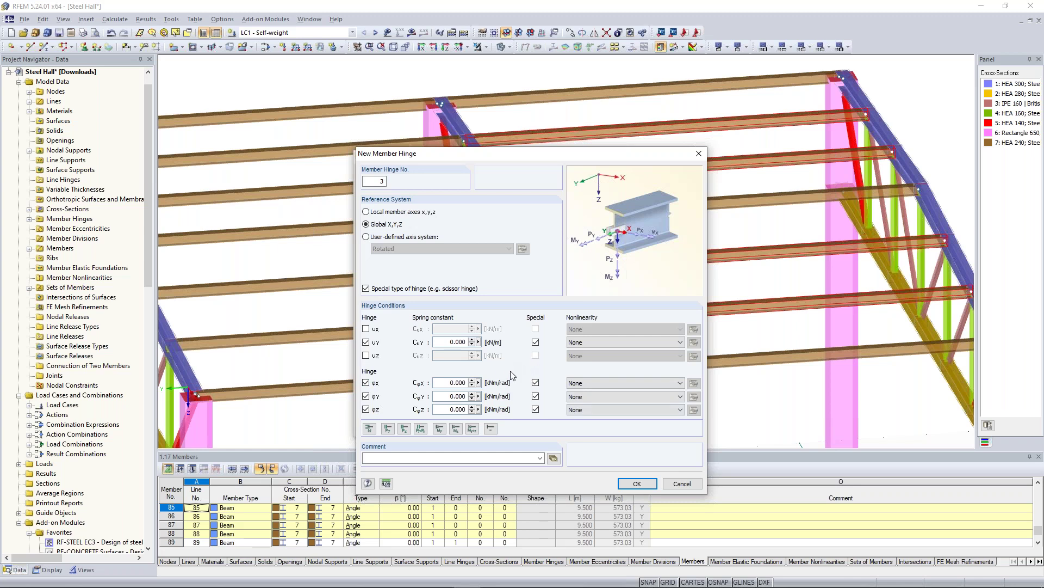
pyautogui.click(637, 484)
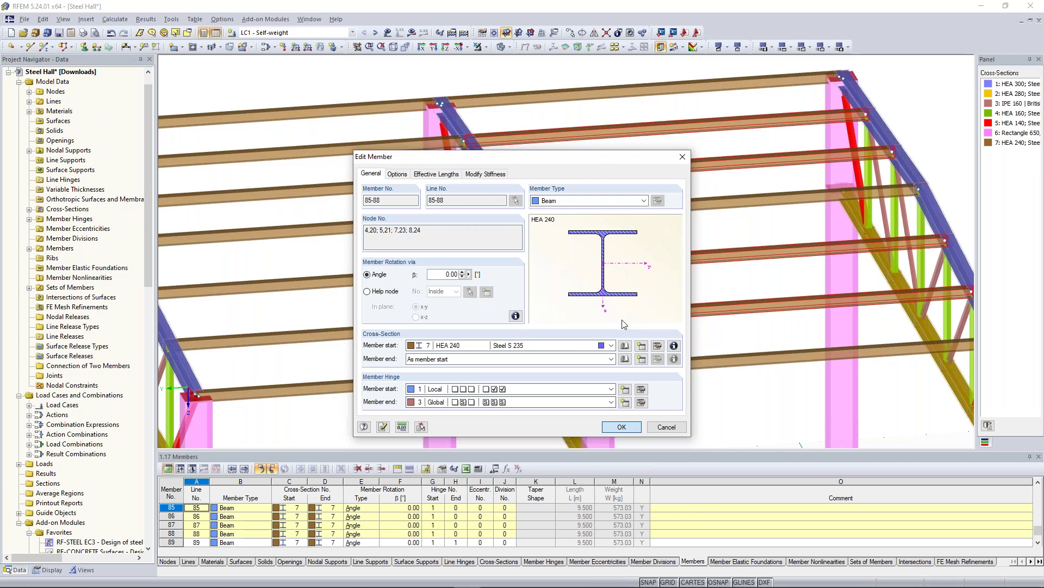
pyautogui.press('Return')
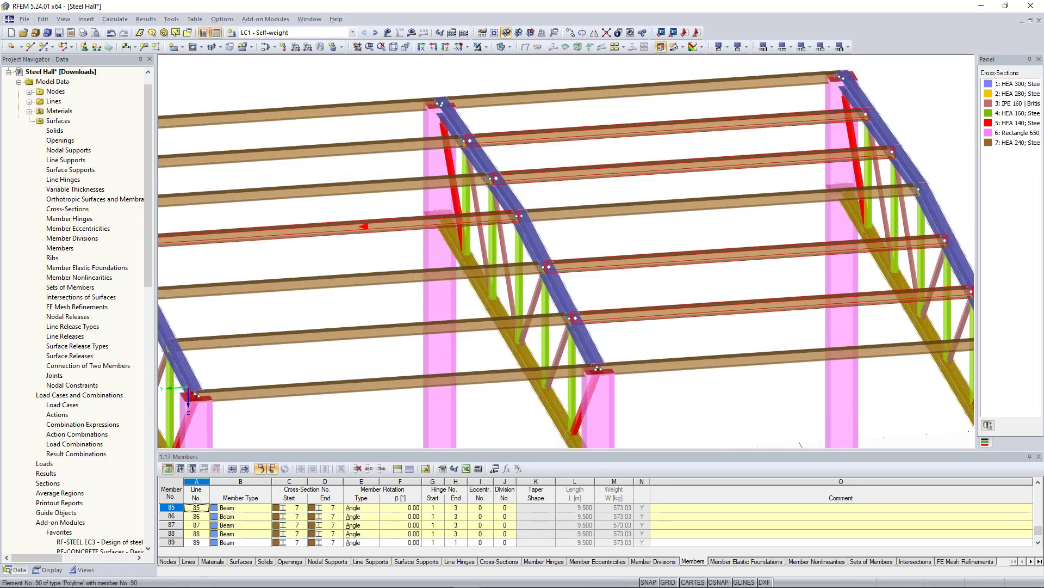
# Assign global member hinge 3 to the start of the four intermediate HEA 240 beams in the second bay
pyautogui.scroll(-2, 495, 361)
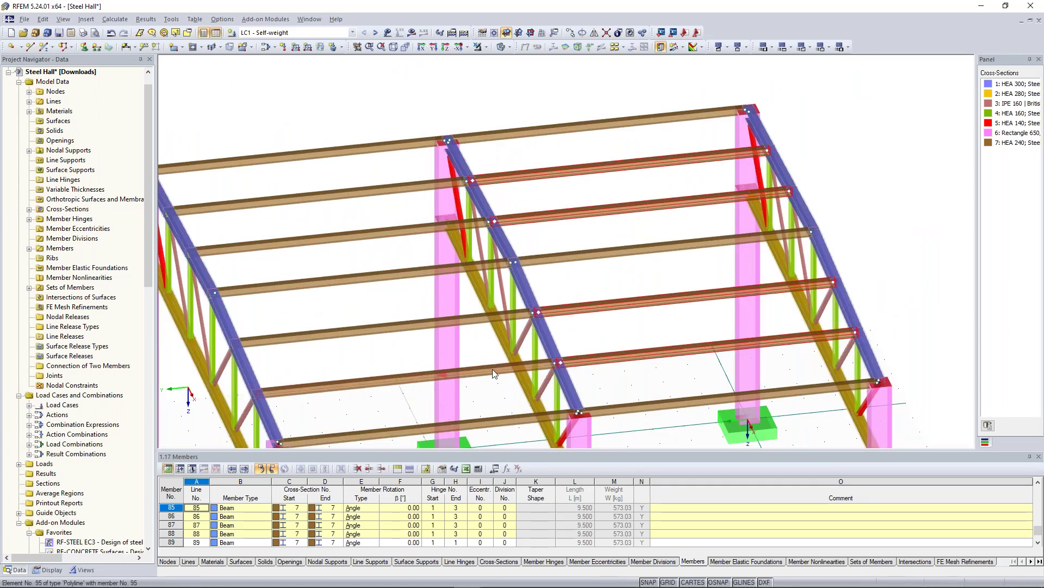
pyautogui.click(492, 369)
pyautogui.keyDown('ctrl'); pyautogui.click(473, 319); pyautogui.keyUp('ctrl')
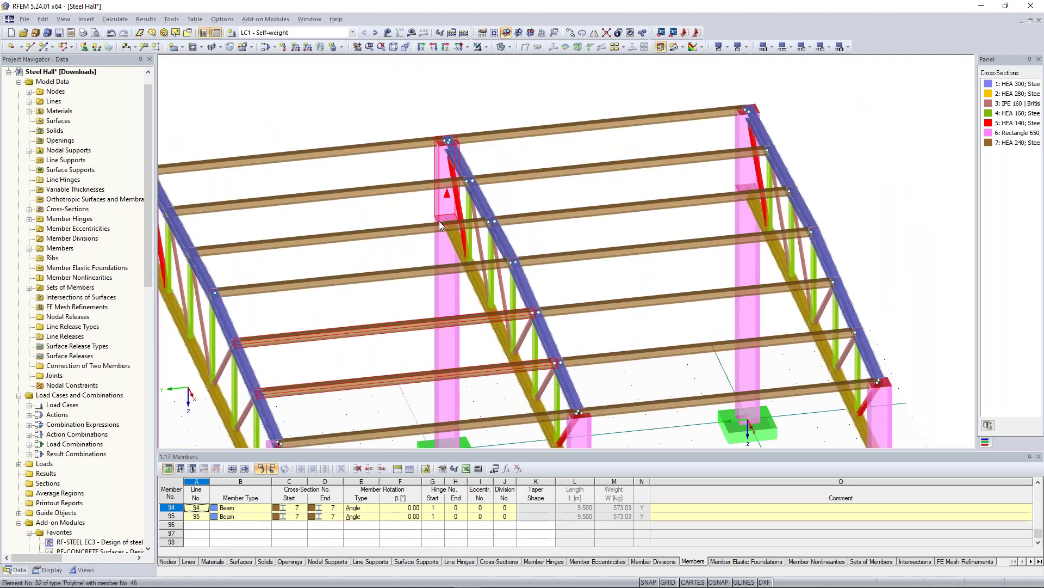
pyautogui.keyDown('ctrl'); pyautogui.click(441, 224); pyautogui.keyUp('ctrl')
pyautogui.keyDown('ctrl'); pyautogui.click(420, 191); pyautogui.keyUp('ctrl')
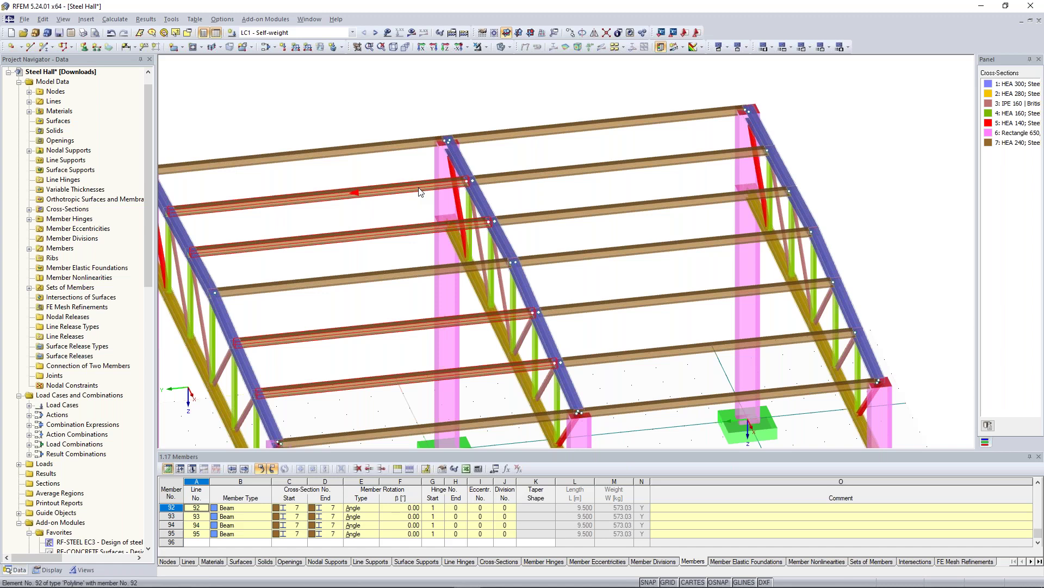
pyautogui.doubleClick(421, 192)
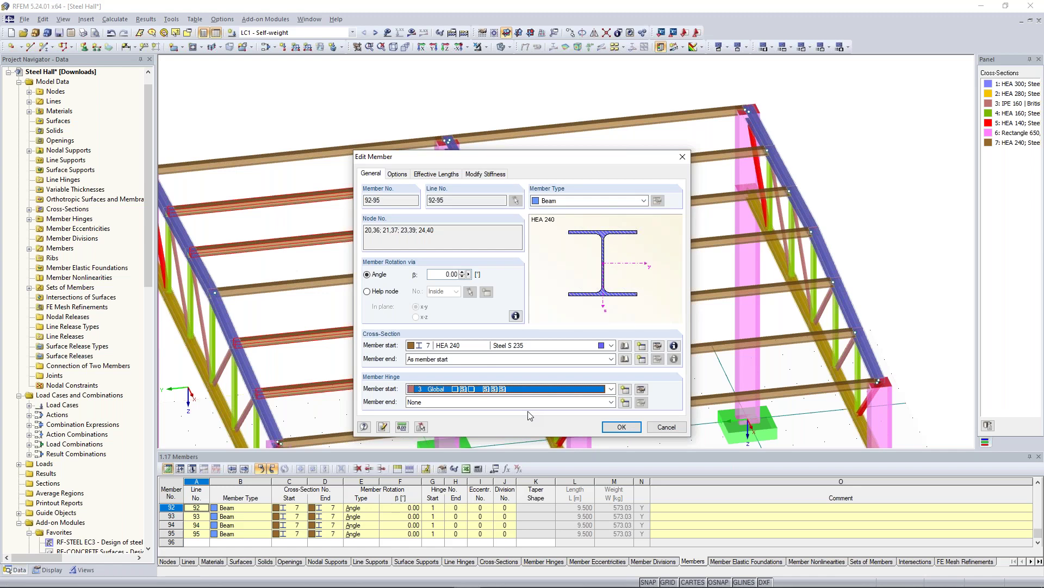
pyautogui.press('Return')
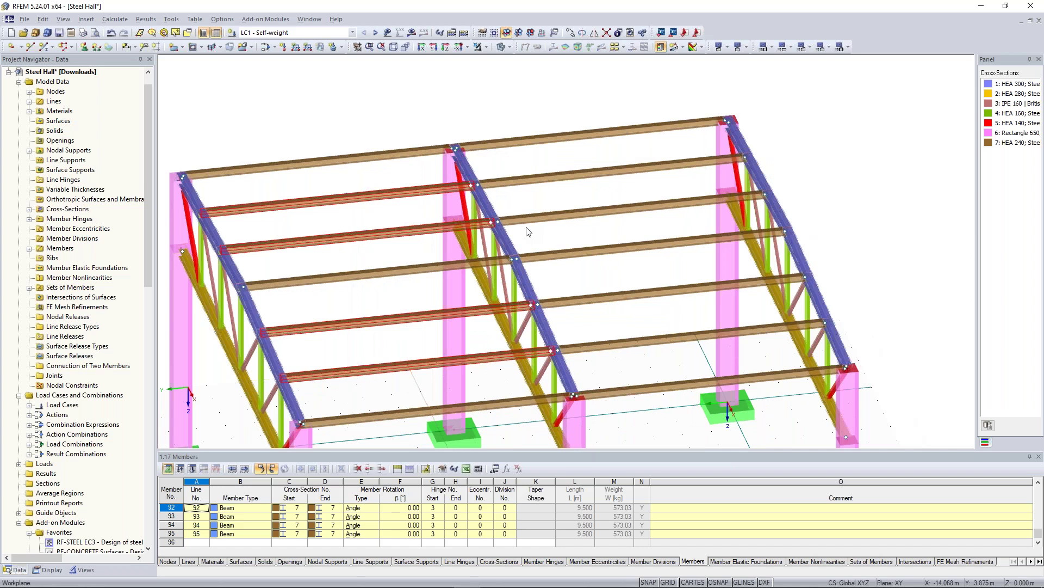
# Assign member hinge 4 to the ends of all seven HEA 240 beams in the second bay
pyautogui.scroll(-2, 387, 107)
pyautogui.keyDown('ctrl'); pyautogui.moveTo(526, 232); pyautogui.dragTo(406, 127, button='middle'); pyautogui.keyUp('ctrl')
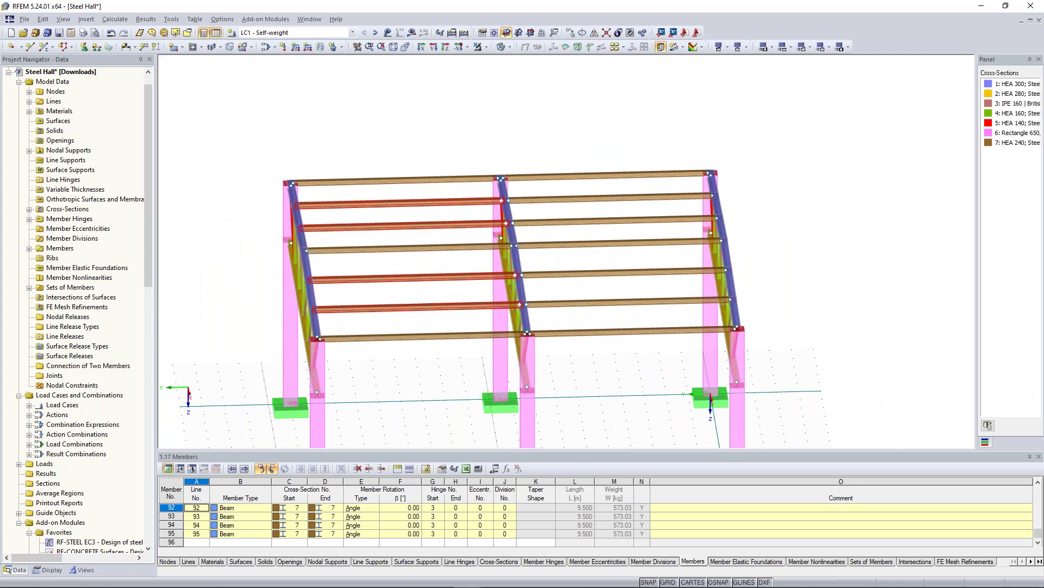
pyautogui.keyDown('ctrl'); pyautogui.moveTo(399, 355); pyautogui.dragTo(389, 335, button='middle'); pyautogui.keyUp('ctrl')
pyautogui.click(394, 357)
pyautogui.moveTo(425, 363); pyautogui.dragTo(393, 174)
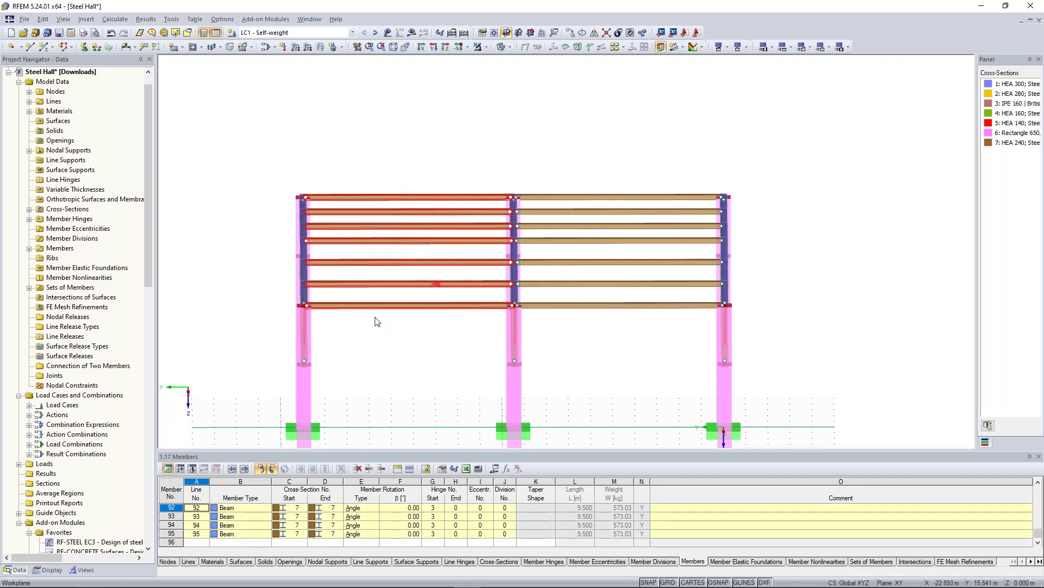
pyautogui.moveTo(377, 321); pyautogui.dragTo(414, 249, button='right')
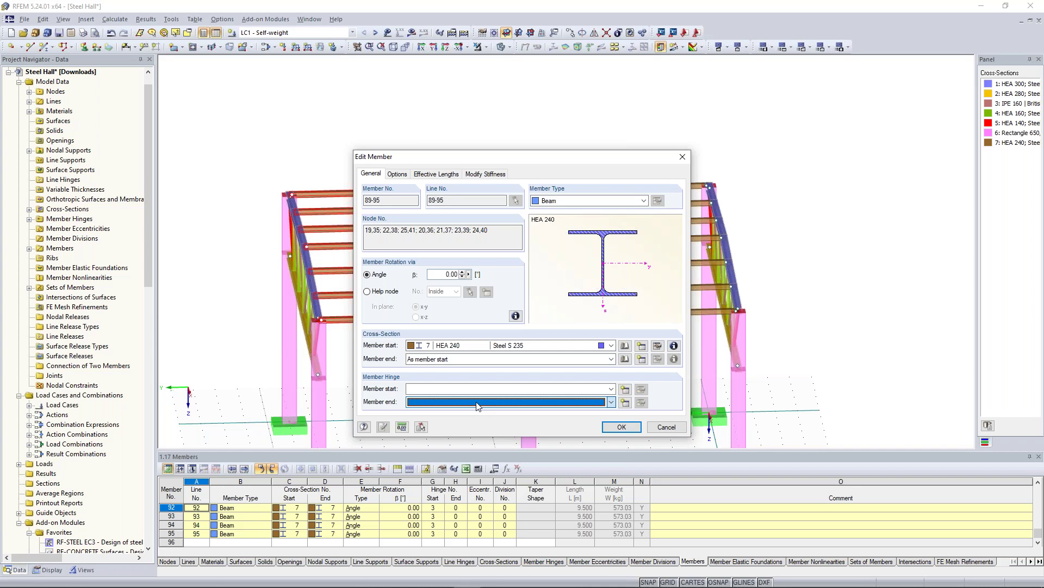
pyautogui.press('Return')
# Begin a new single member for the roof bracing with the member type Tension
pyautogui.keyDown('ctrl'); pyautogui.moveTo(320, 135); pyautogui.dragTo(395, 137, button='middle'); pyautogui.keyUp('ctrl')
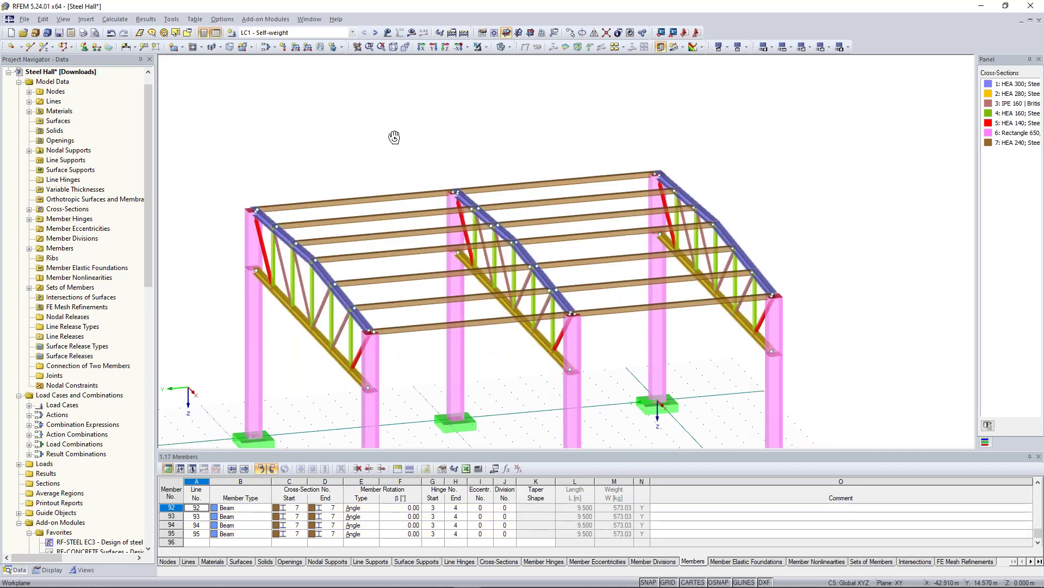
pyautogui.keyDown('ctrl'); pyautogui.moveTo(394, 137); pyautogui.dragTo(489, 160, button='middle'); pyautogui.keyUp('ctrl')
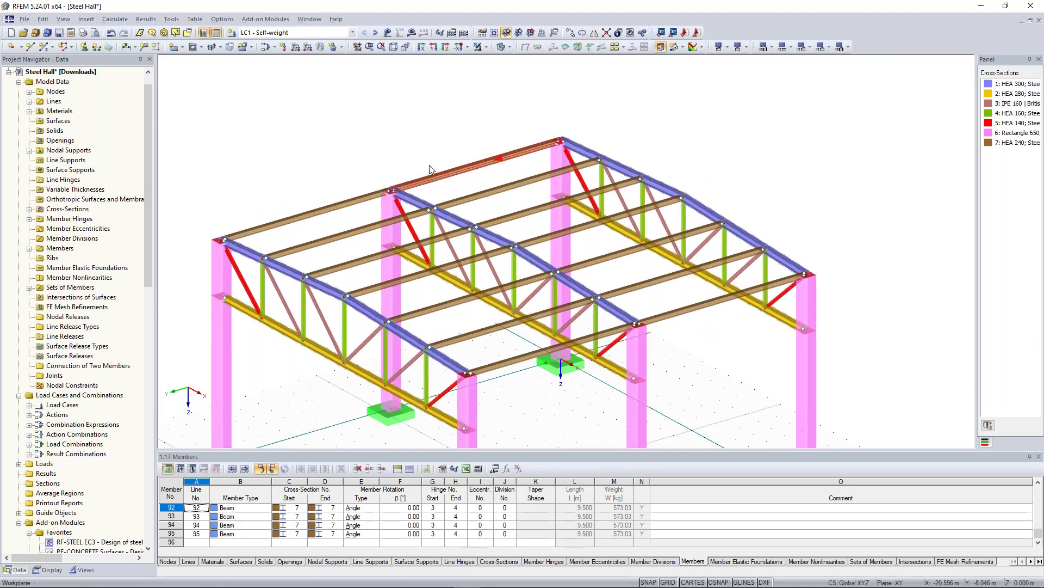
pyautogui.scroll(-2, 397, 163)
pyautogui.keyDown('ctrl'); pyautogui.moveTo(397, 163); pyautogui.dragTo(398, 135, button='middle'); pyautogui.keyUp('ctrl')
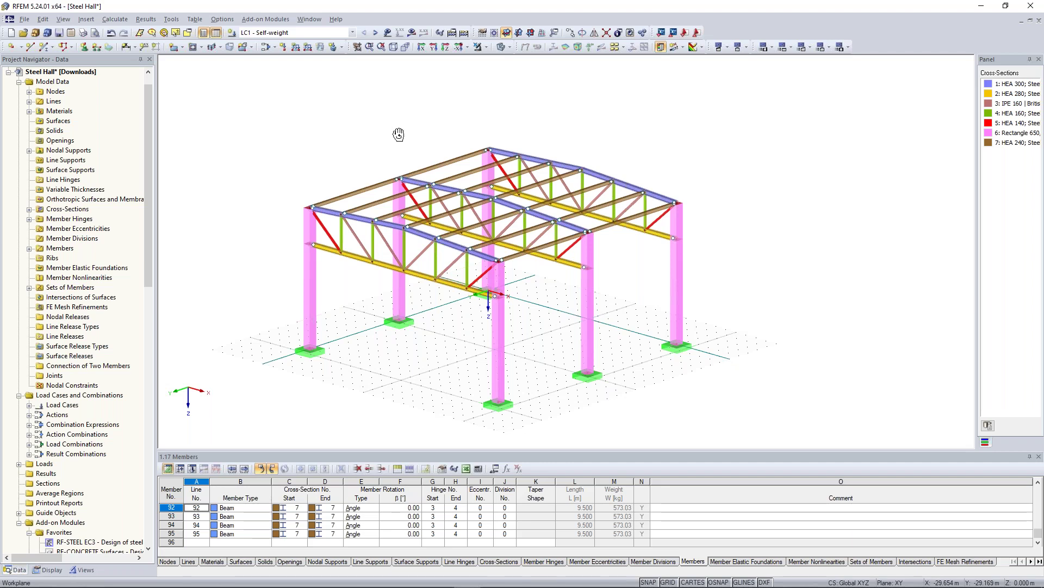
pyautogui.keyDown('ctrl'); pyautogui.moveTo(398, 134); pyautogui.dragTo(388, 134, button='middle'); pyautogui.keyUp('ctrl')
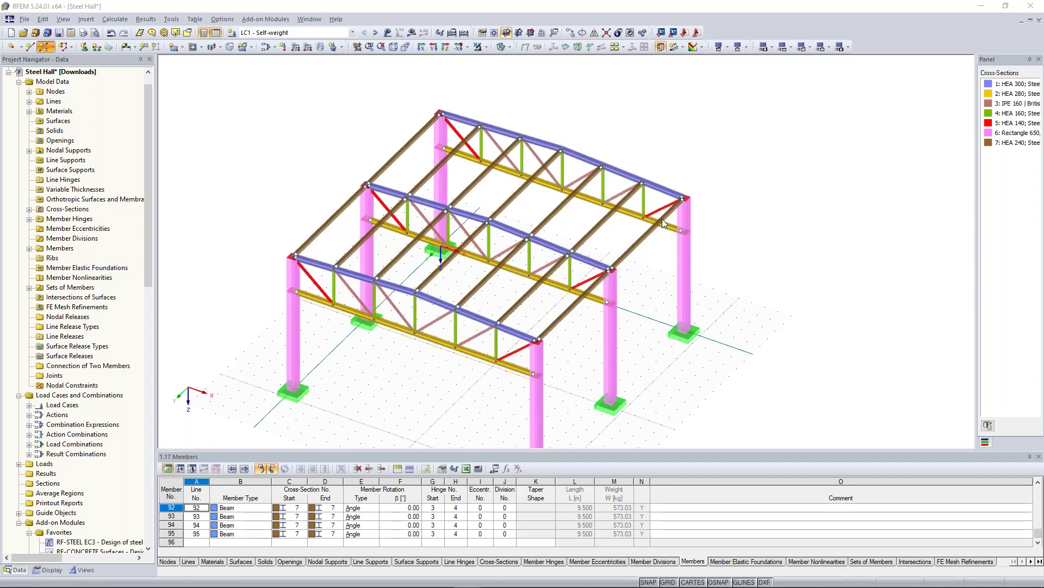
pyautogui.click(644, 201)
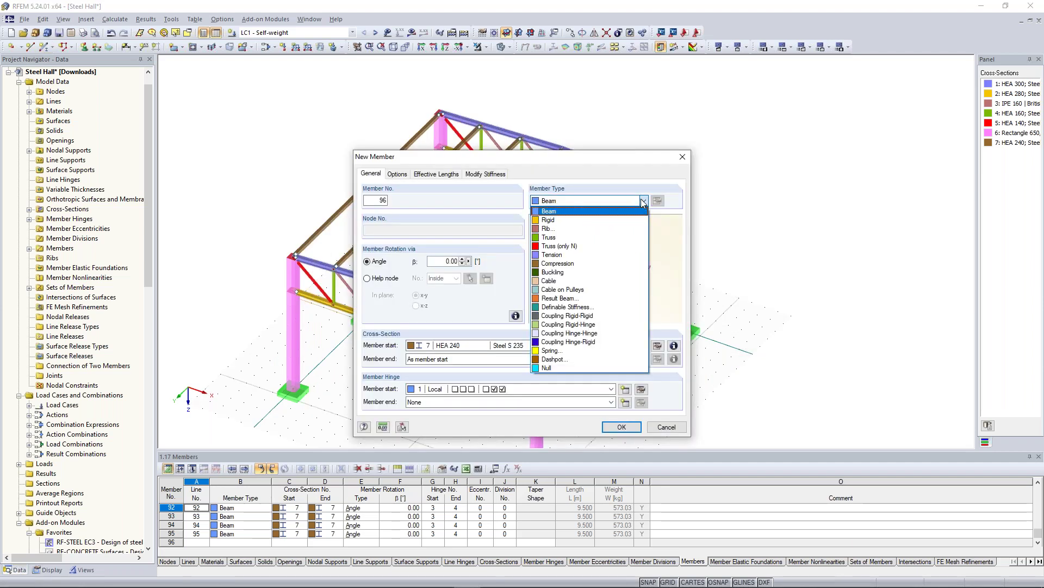
pyautogui.click(597, 254)
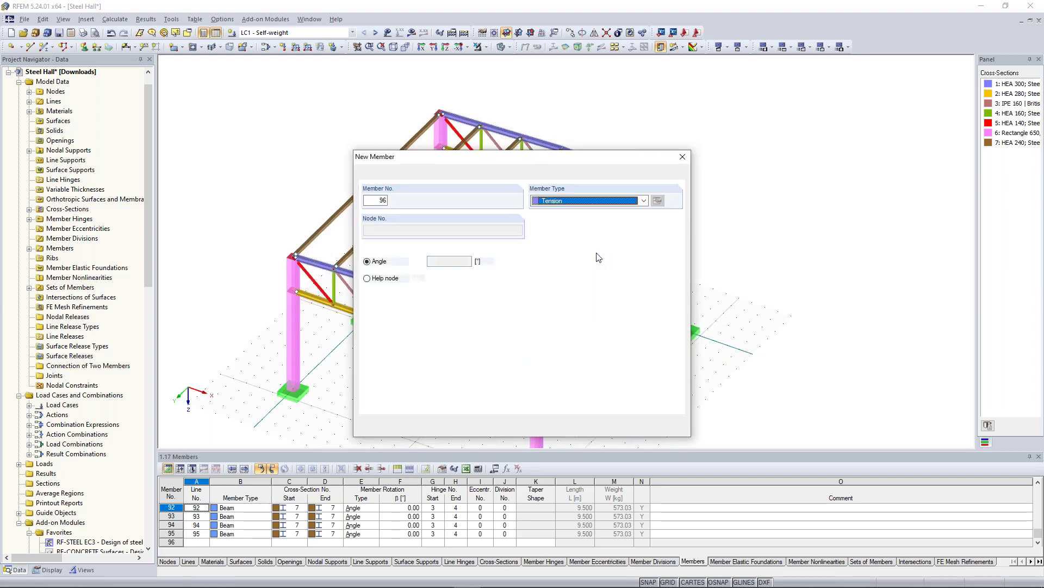
# Give the tension member a new solid round cross-section RD 20 in Steel S 235
pyautogui.click(641, 347)
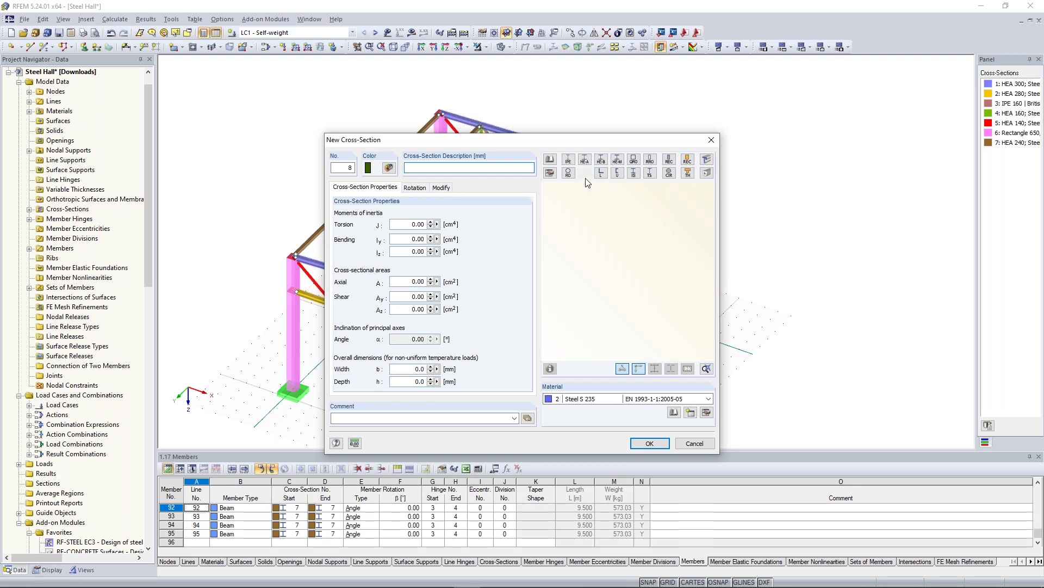
pyautogui.click(585, 175)
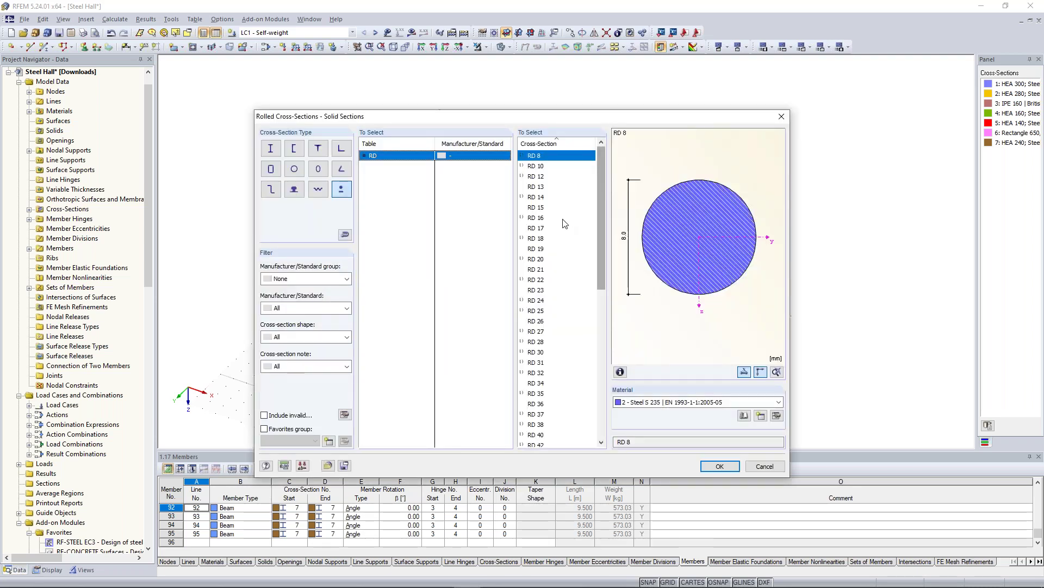
pyautogui.click(542, 259)
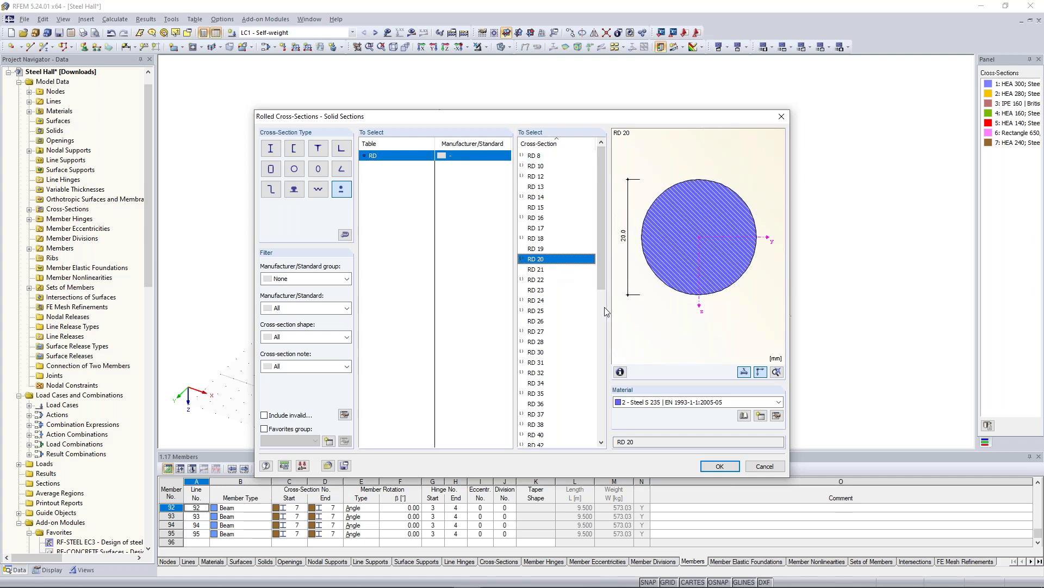
pyautogui.click(719, 467)
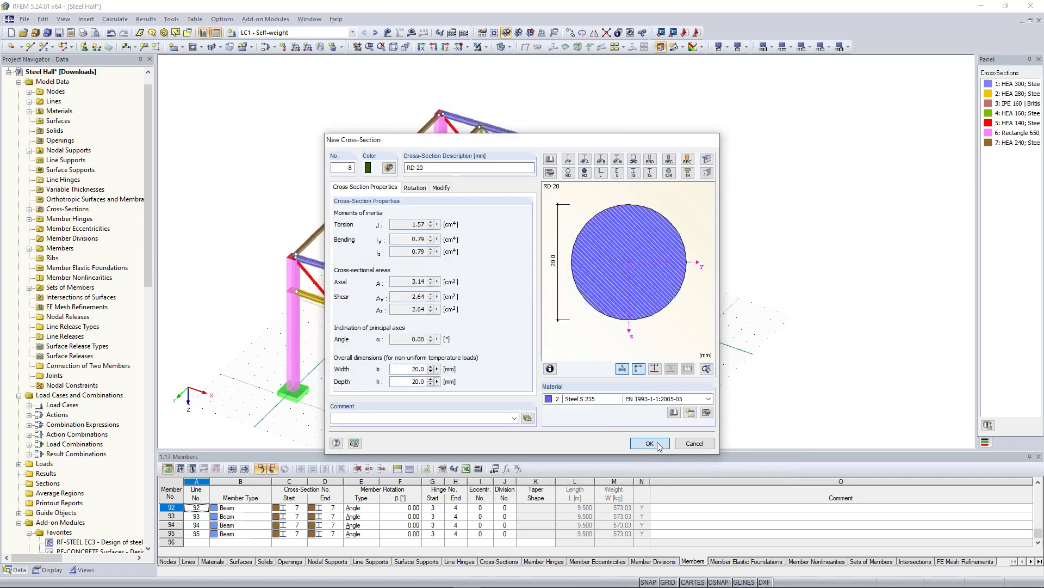
pyautogui.click(657, 442)
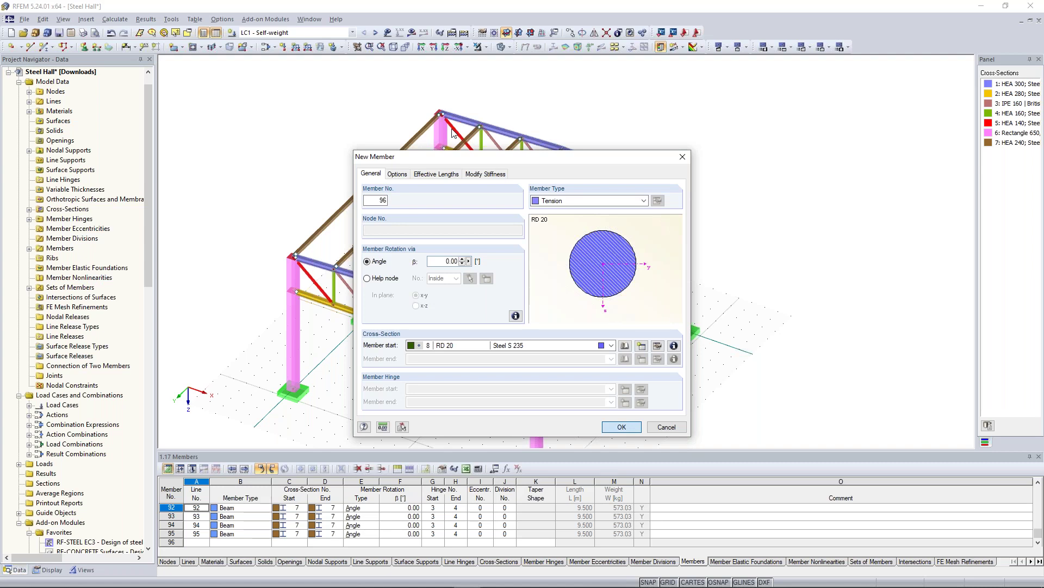
pyautogui.press('Return')
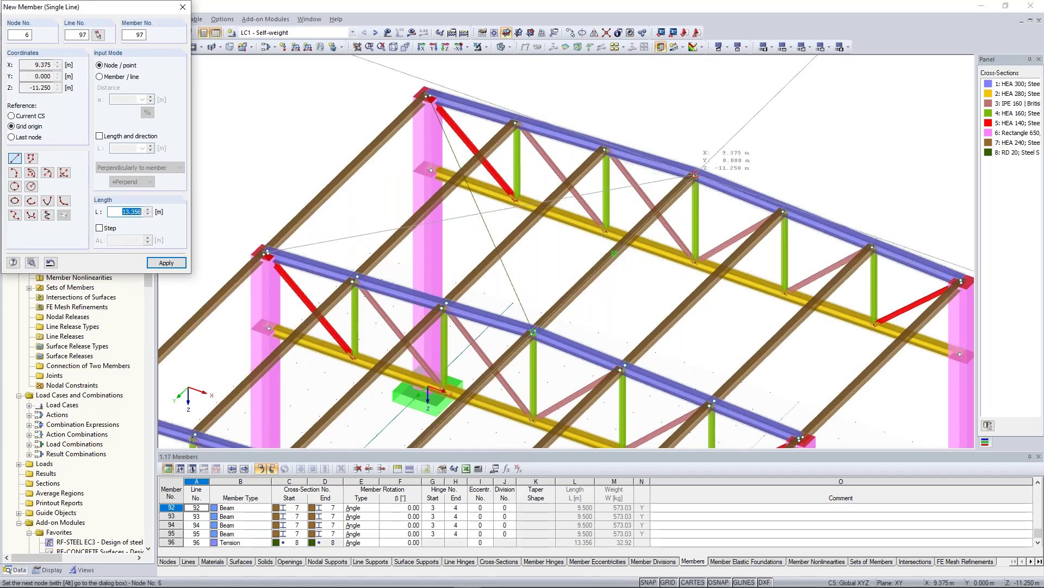
# Place the remaining RD 20 tension diagonals between the eave and ridge nodes of the middle and Y = 0 frames, forming roof bracing crosses
pyautogui.click(696, 174)
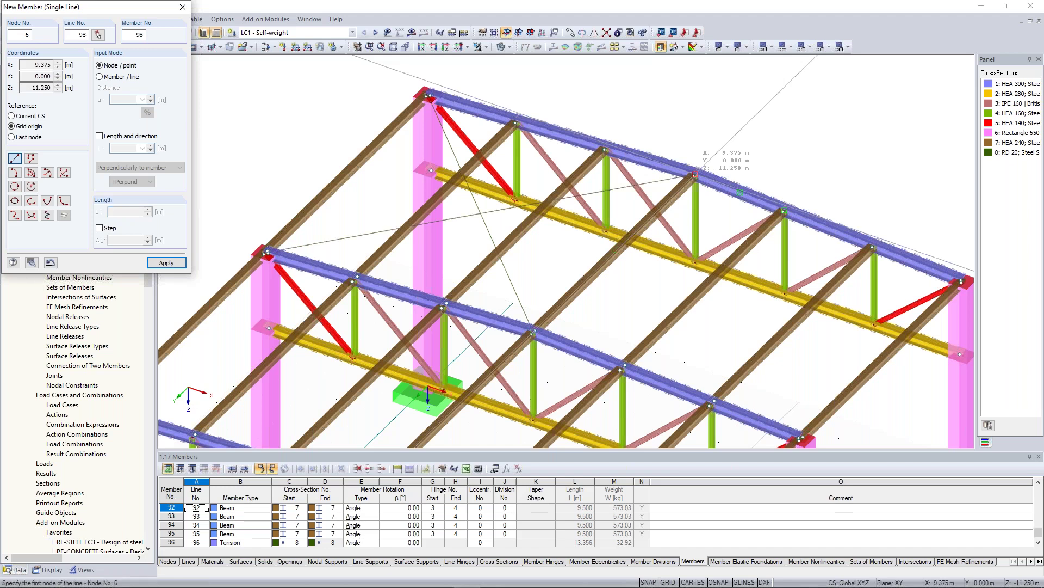
pyautogui.click(533, 331)
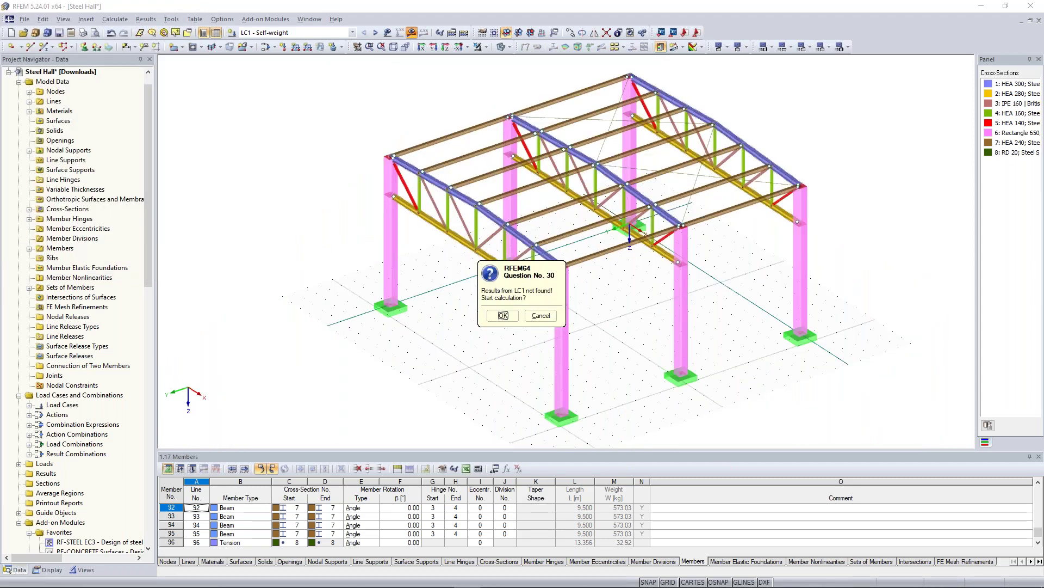
# Run the calculation of LC1 - Self-weight and view the bending moments My on the hall
pyautogui.press('Return')
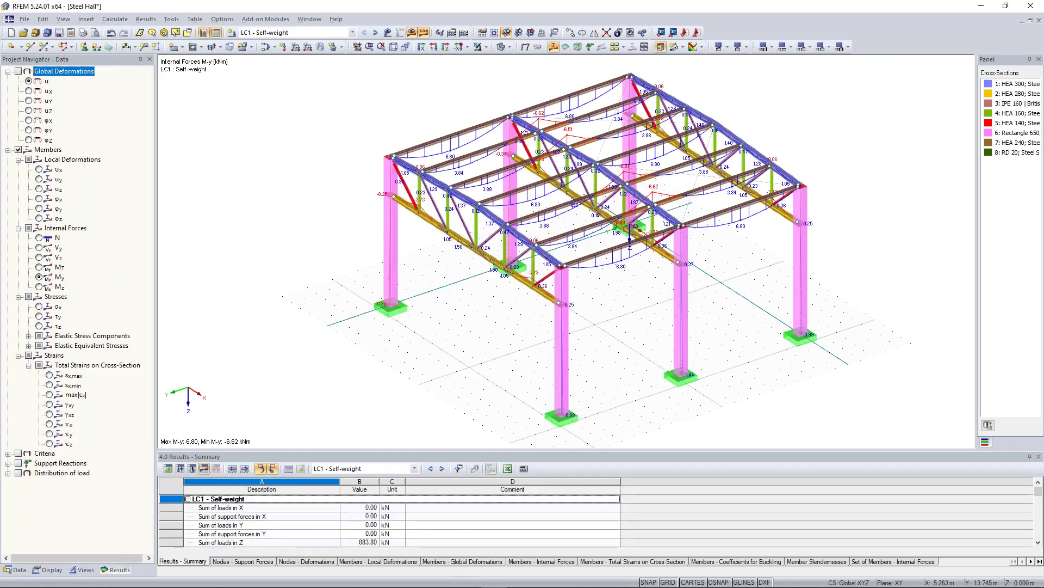
pyautogui.keyDown('ctrl'); pyautogui.moveTo(464, 316); pyautogui.dragTo(500, 302, button='middle'); pyautogui.keyUp('ctrl')
pyautogui.keyDown('ctrl'); pyautogui.moveTo(867, 144); pyautogui.dragTo(714, 117, button='middle'); pyautogui.keyUp('ctrl')
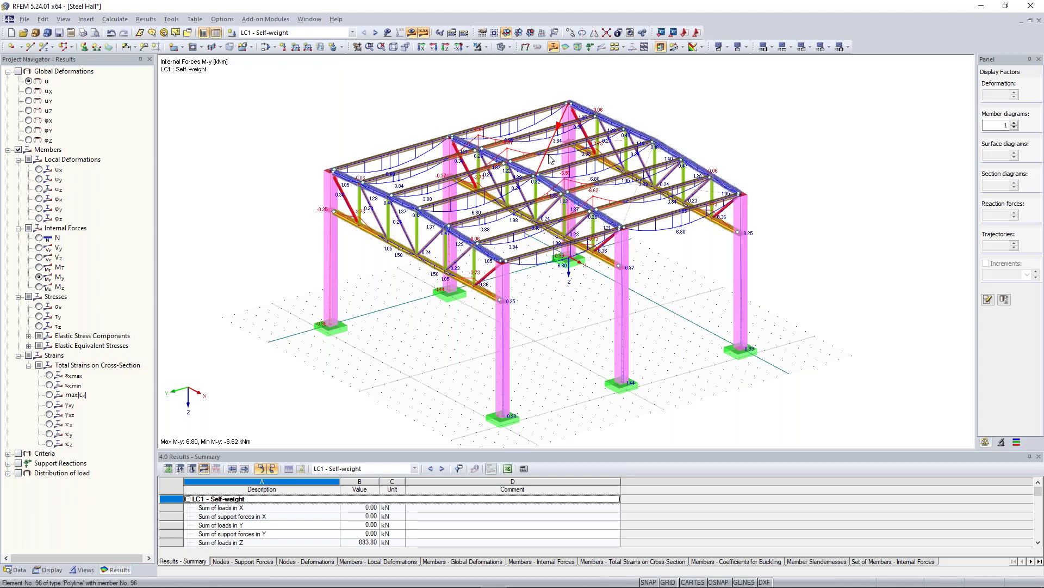
# Isolate the two HEA 240 beams and adjoining HEA 300 top chord members near the middle frame's eave and examine their My and Vz diagrams
pyautogui.click(487, 47)
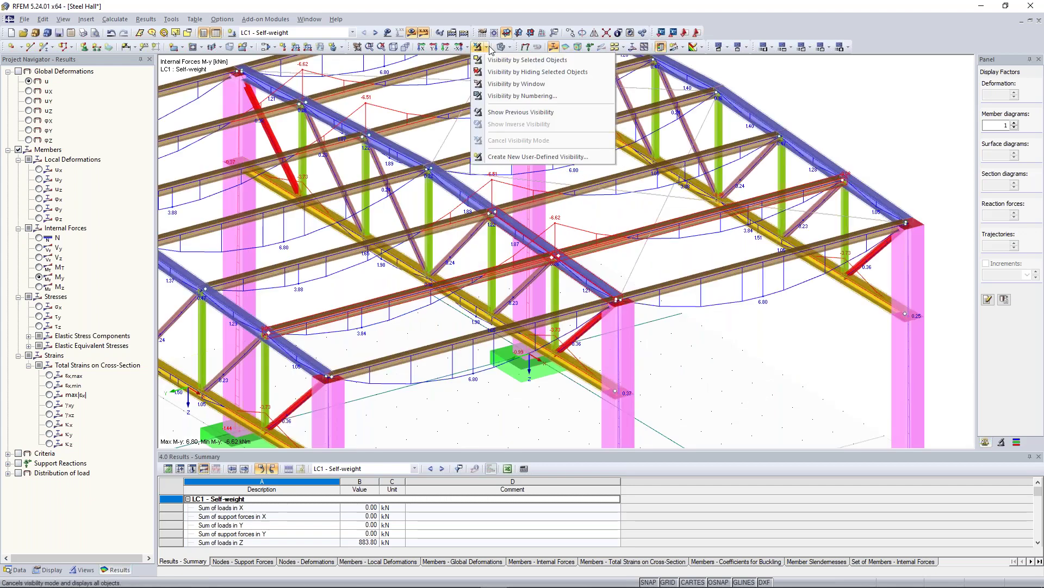
pyautogui.click(522, 60)
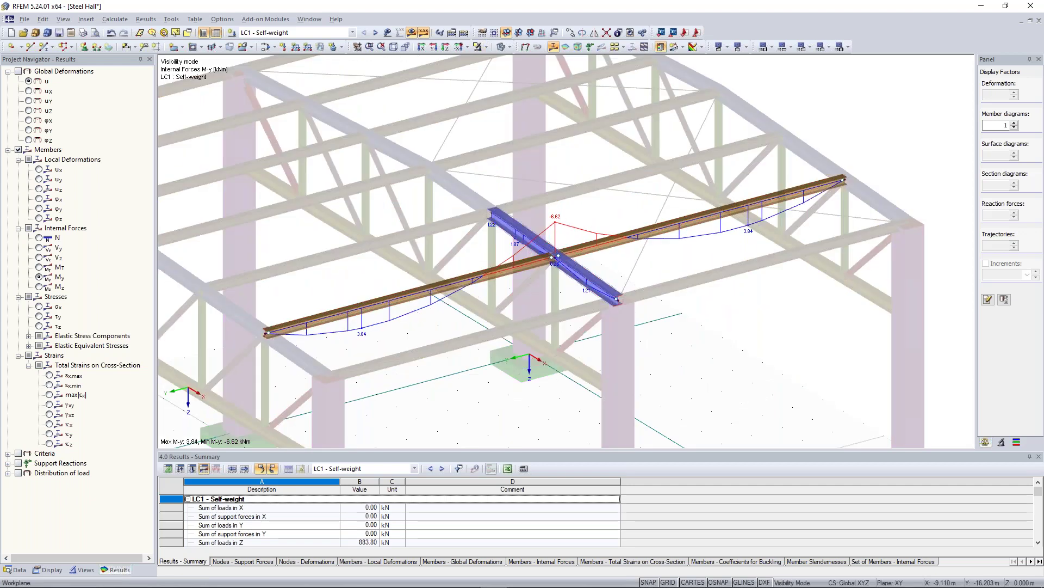
pyautogui.scroll(2, 607, 217)
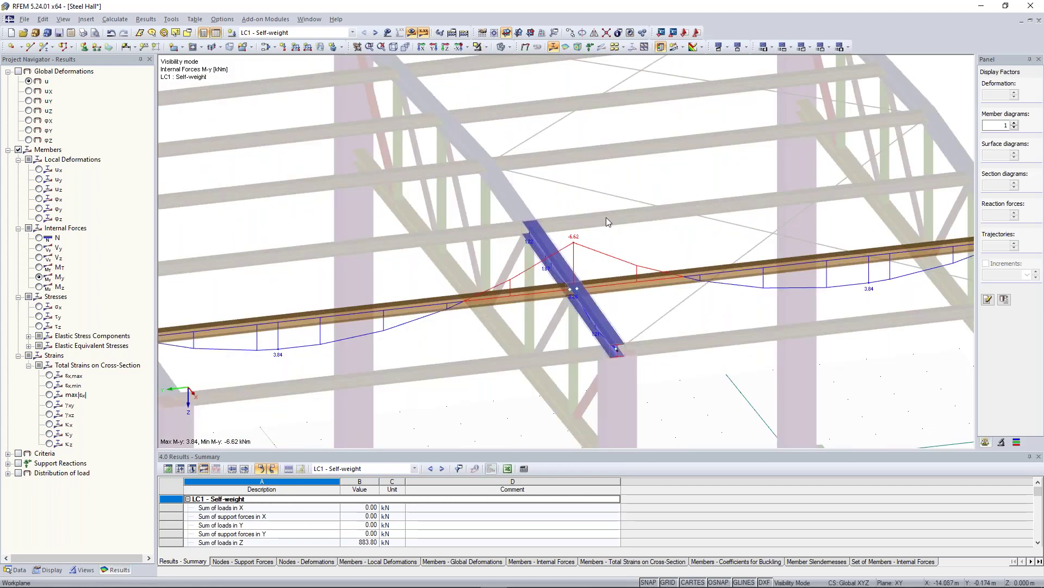
pyautogui.keyDown('ctrl'); pyautogui.moveTo(345, 307); pyautogui.dragTo(393, 299, button='middle'); pyautogui.keyUp('ctrl')
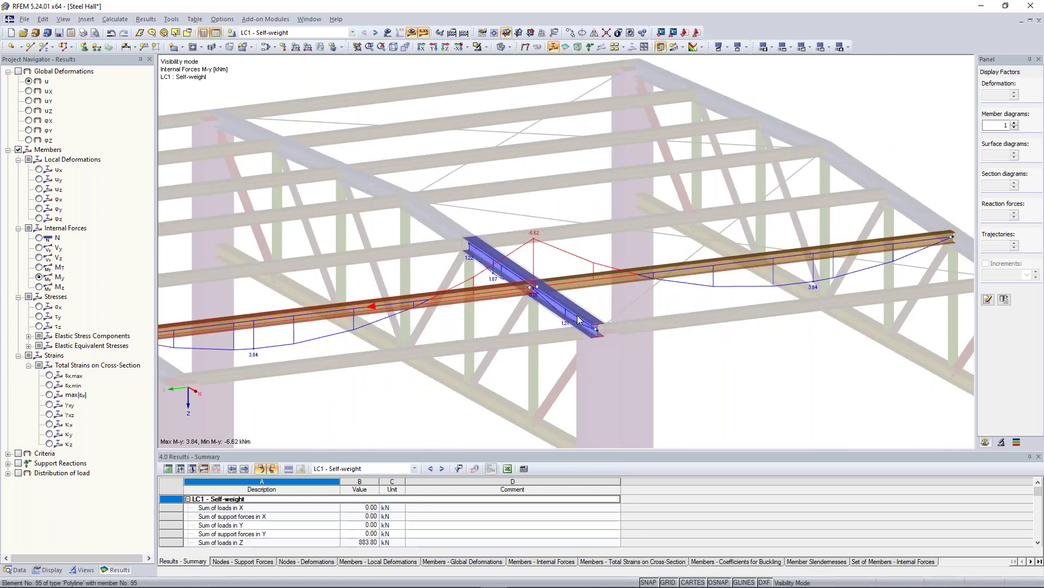
pyautogui.keyDown('ctrl'); pyautogui.moveTo(383, 309); pyautogui.dragTo(436, 283, button='middle'); pyautogui.keyUp('ctrl')
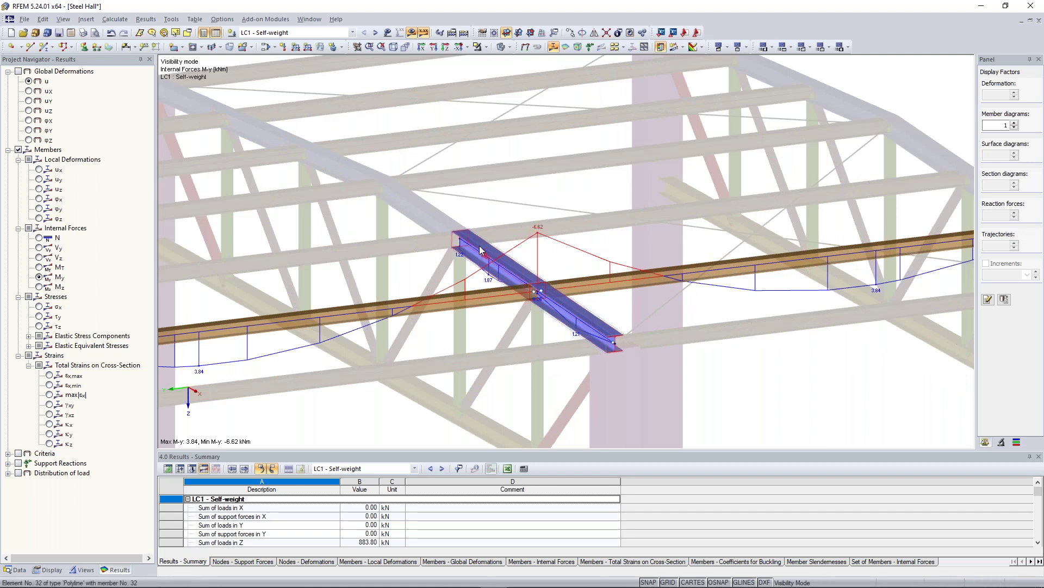
pyautogui.scroll(2, 487, 295)
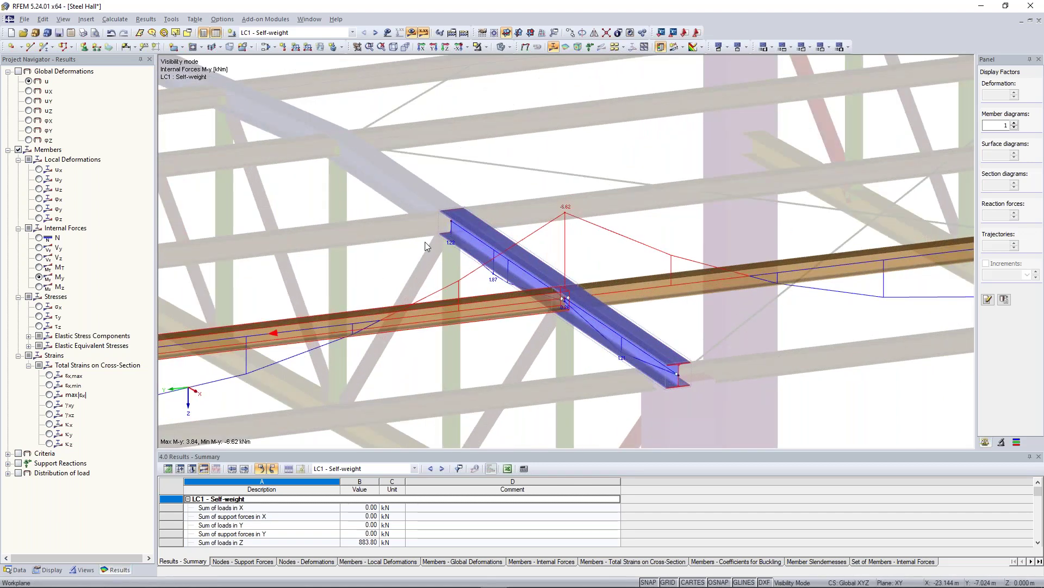
pyautogui.keyDown('ctrl'); pyautogui.moveTo(425, 242); pyautogui.dragTo(405, 239, button='middle'); pyautogui.keyUp('ctrl')
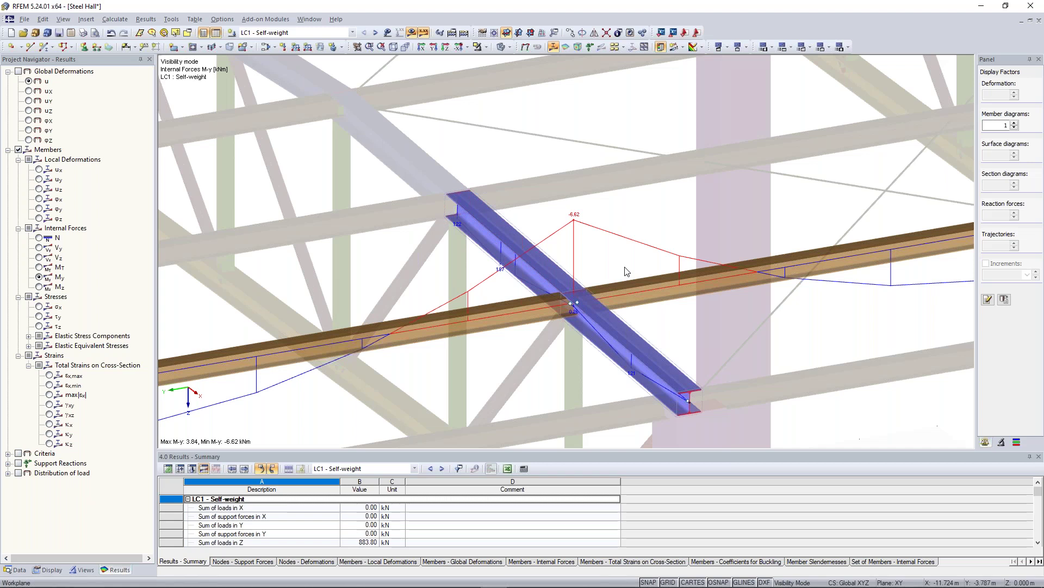
pyautogui.scroll(2, 669, 222)
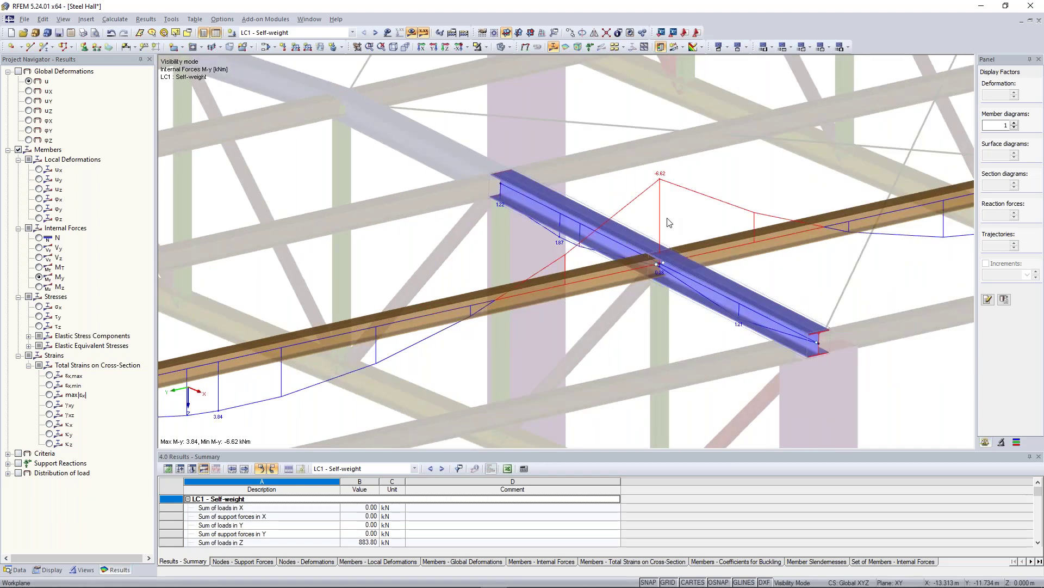
pyautogui.scroll(1, 667, 220)
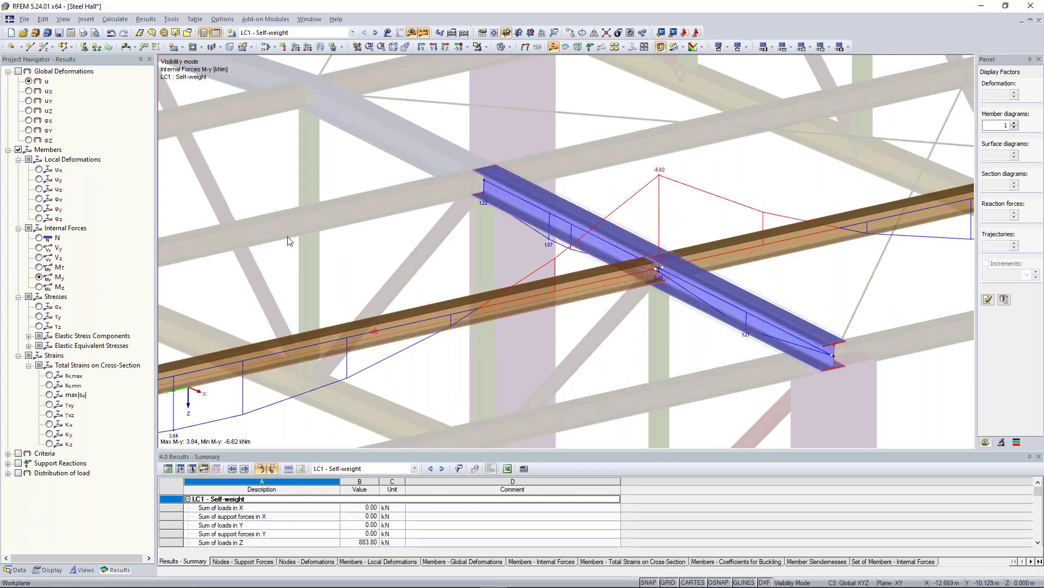
pyautogui.click(39, 258)
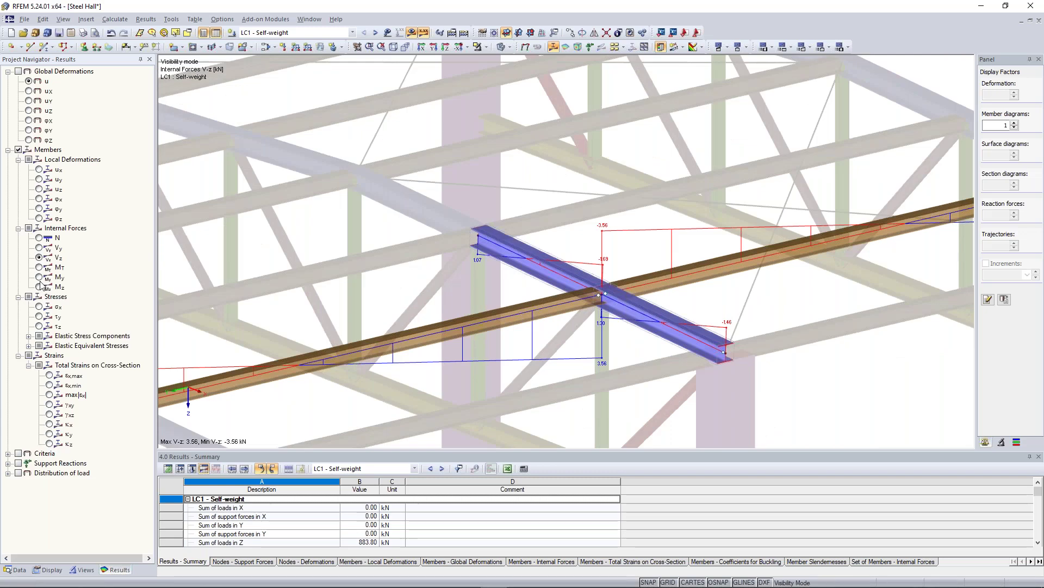
pyautogui.click(40, 278)
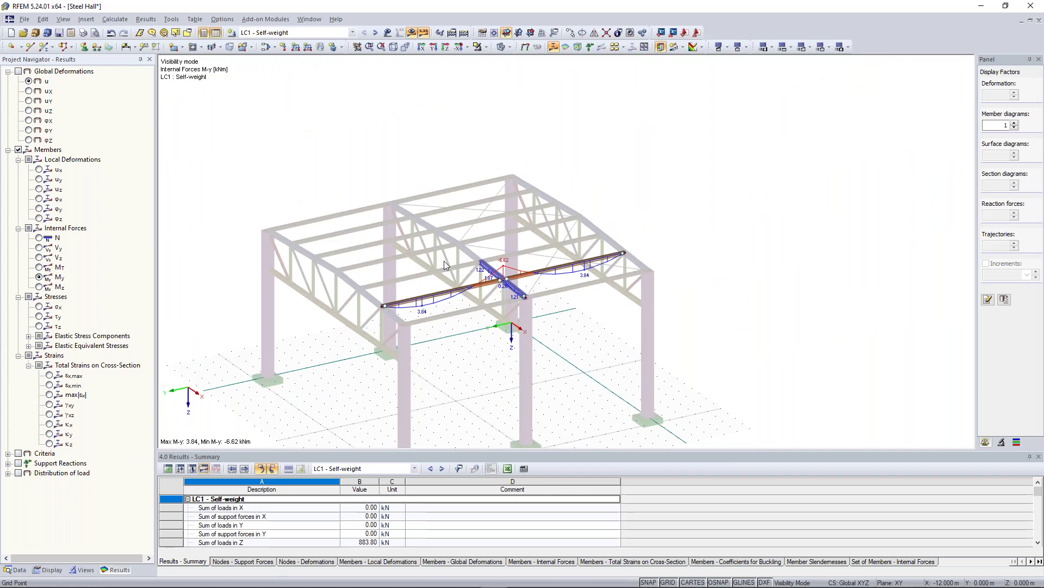
# Cancel the visibility mode and view the My diagrams of the whole hall
pyautogui.doubleClick(328, 131)
pyautogui.scroll(-3, 332, 129)
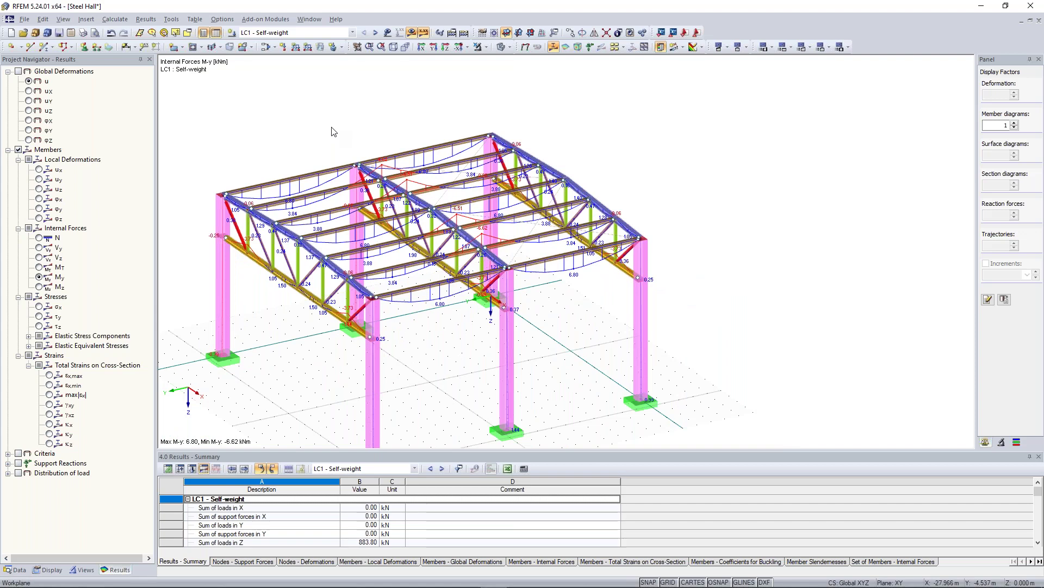
pyautogui.keyDown('ctrl'); pyautogui.moveTo(332, 128); pyautogui.dragTo(364, 129, button='middle'); pyautogui.keyUp('ctrl')
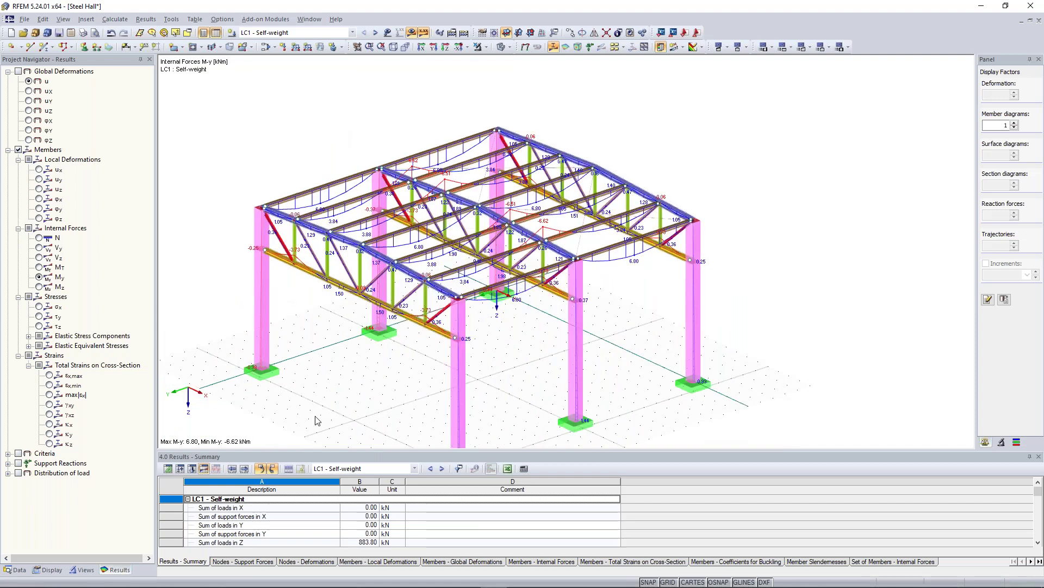
pyautogui.moveTo(384, 133); pyautogui.dragTo(411, 132, button='middle')
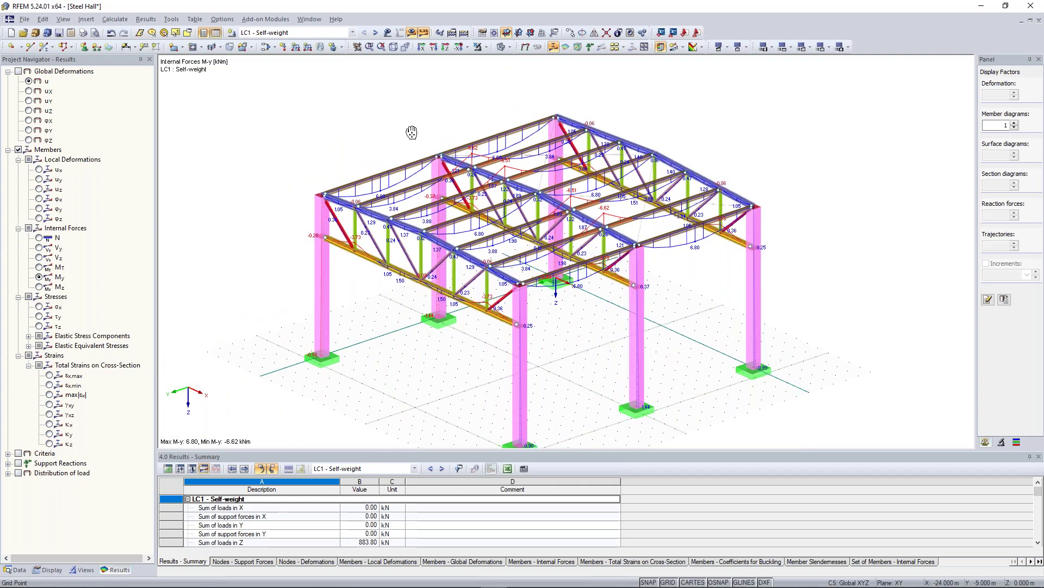
# Isolate the HEA 300 top chord member at the middle frame's eave and examine its My diagram
pyautogui.scroll(5, 412, 132)
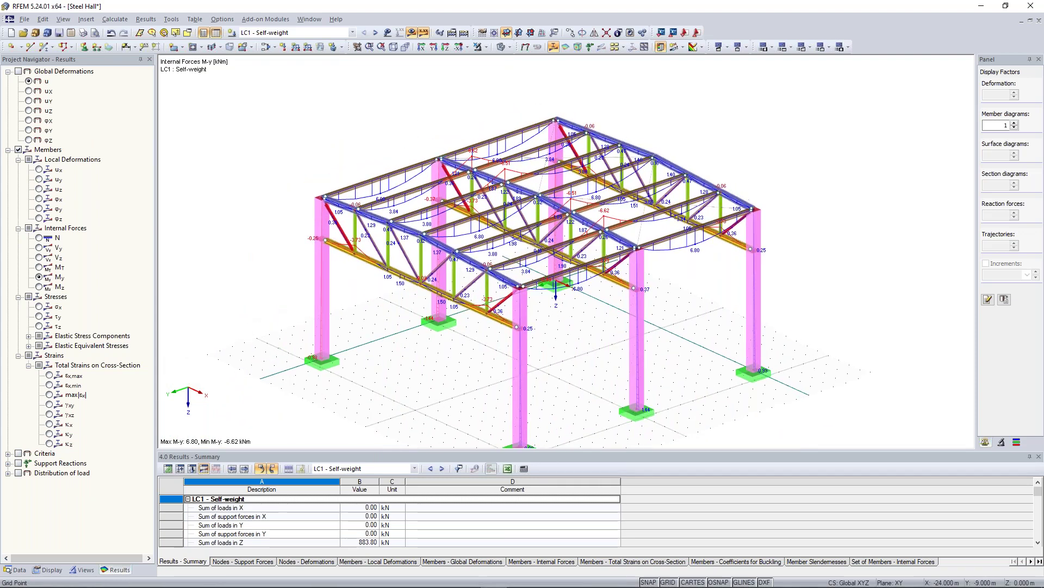
pyautogui.scroll(2, 446, 229)
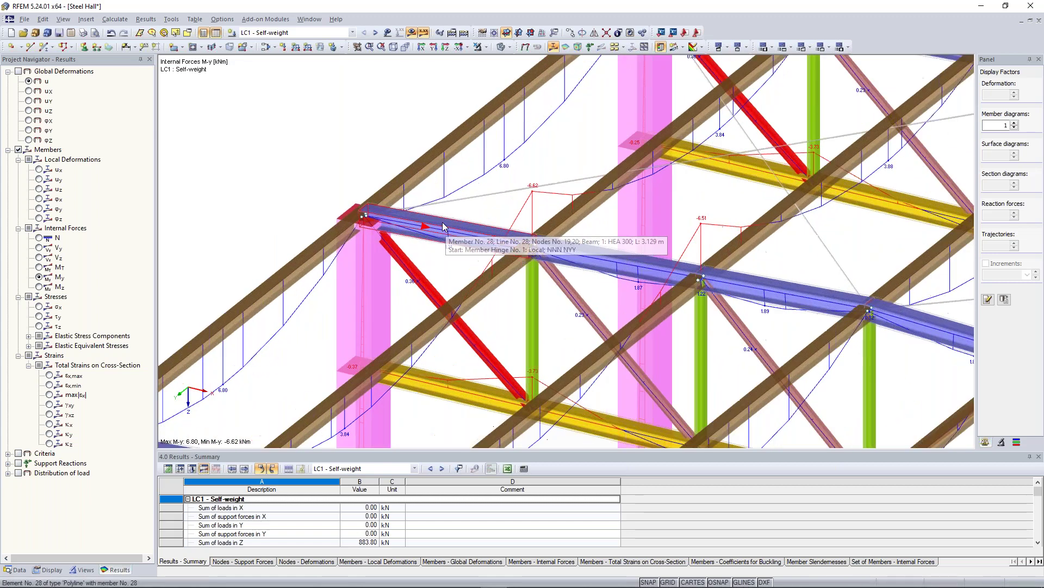
pyautogui.moveTo(443, 227); pyautogui.dragTo(456, 272, button='middle')
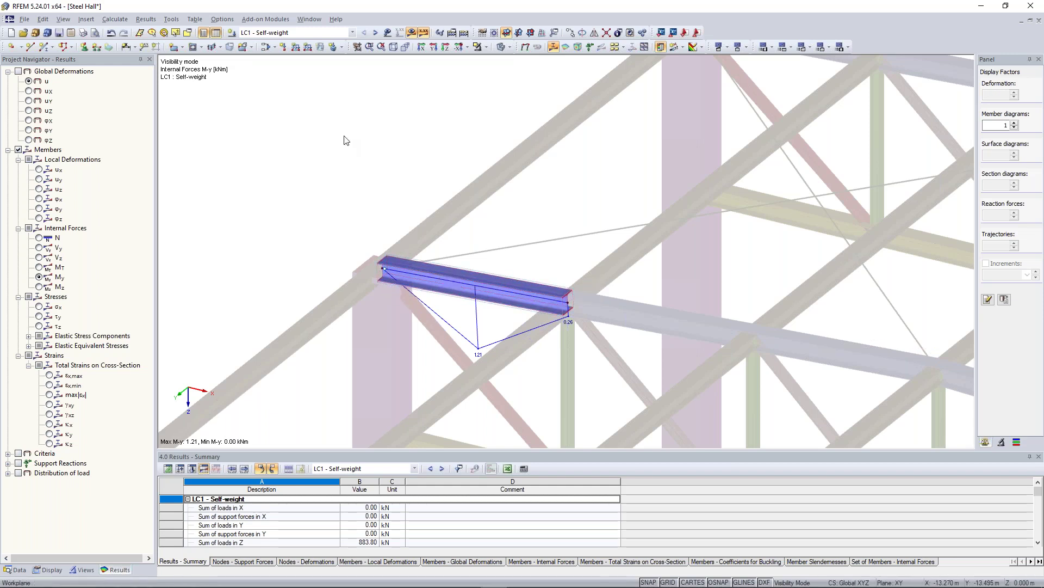
pyautogui.scroll(-2, 340, 128)
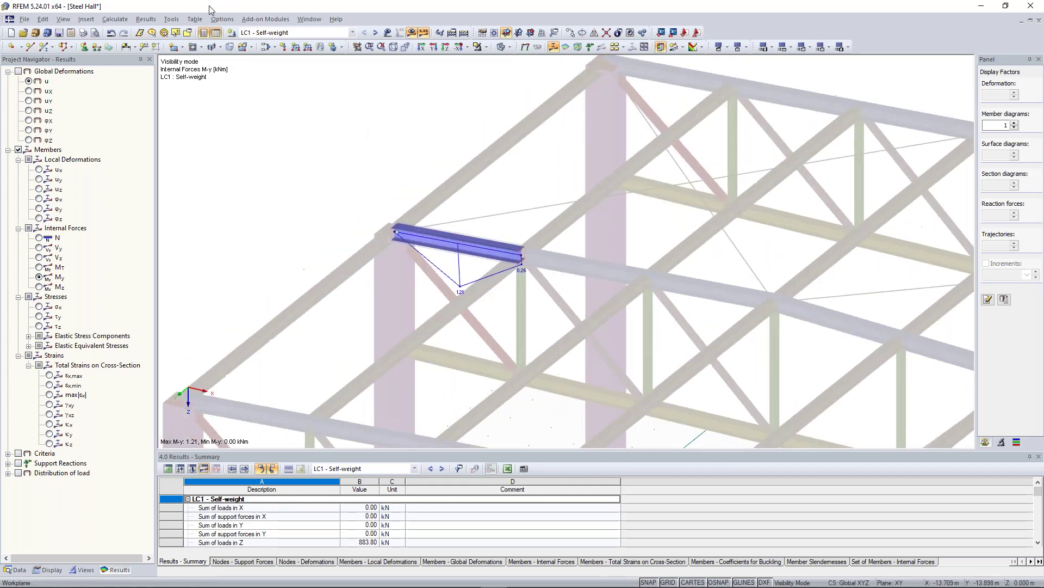
# Set the number of member divisions for result diagrams to 30 in the global calculation parameters and recalculate the results
pyautogui.click(124, 21)
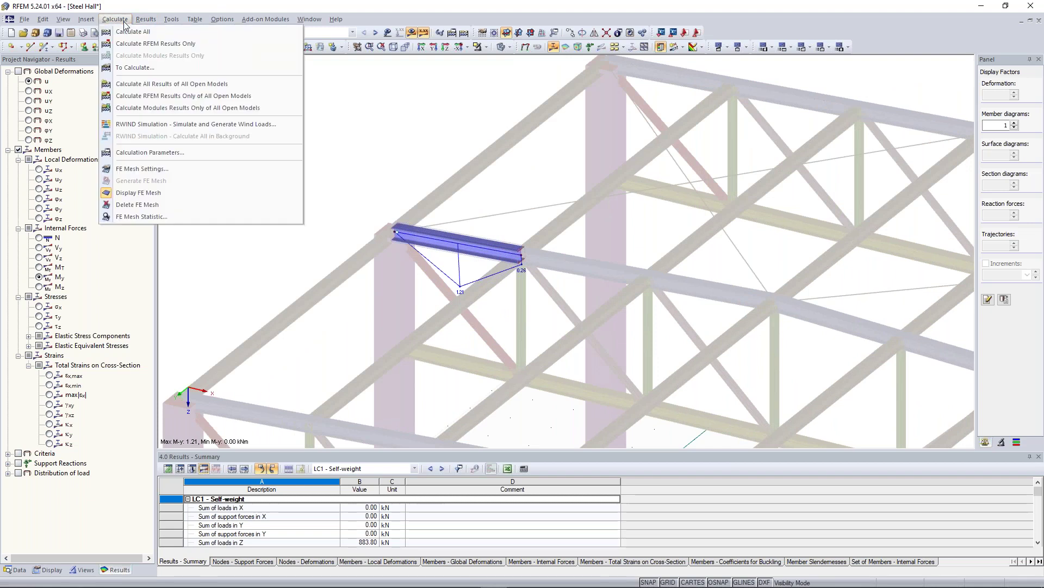
pyautogui.click(191, 155)
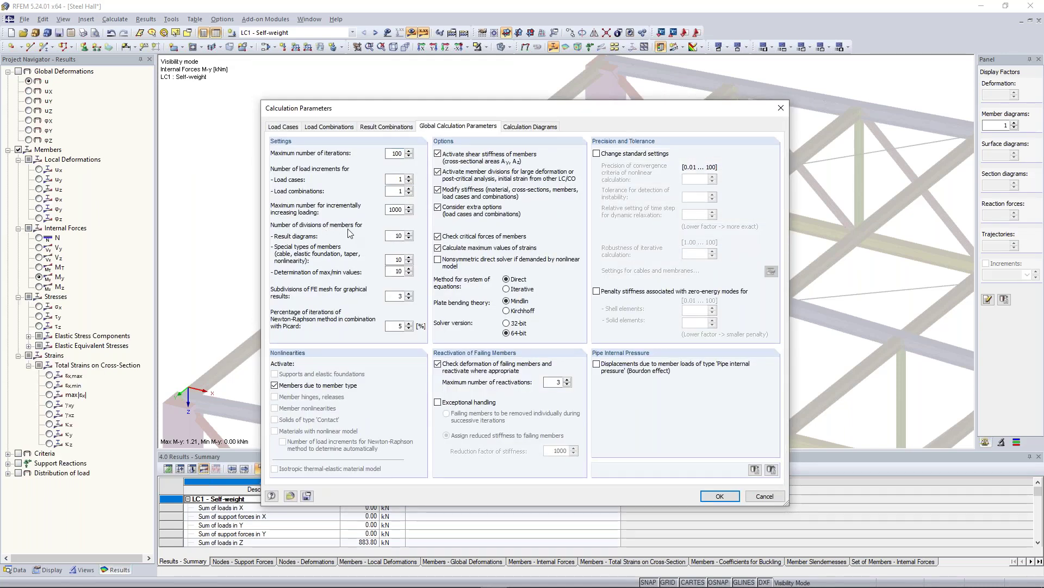
pyautogui.moveTo(394, 235); pyautogui.dragTo(425, 242)
pyautogui.click(466, 35)
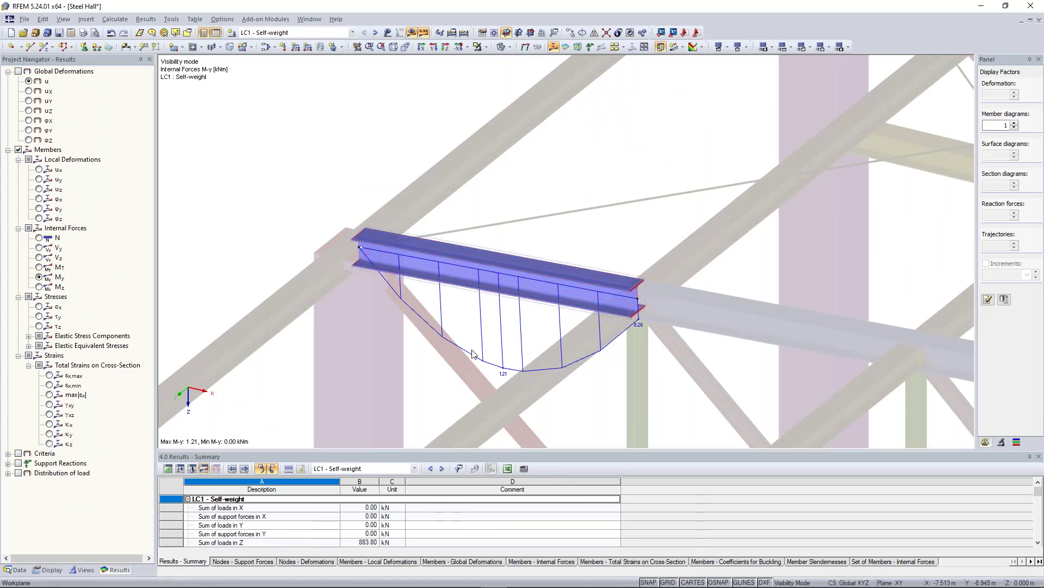
# Restore the visibility of all members and examine the refined My diagrams across the hall
pyautogui.scroll(-3, 509, 61)
pyautogui.click(486, 46)
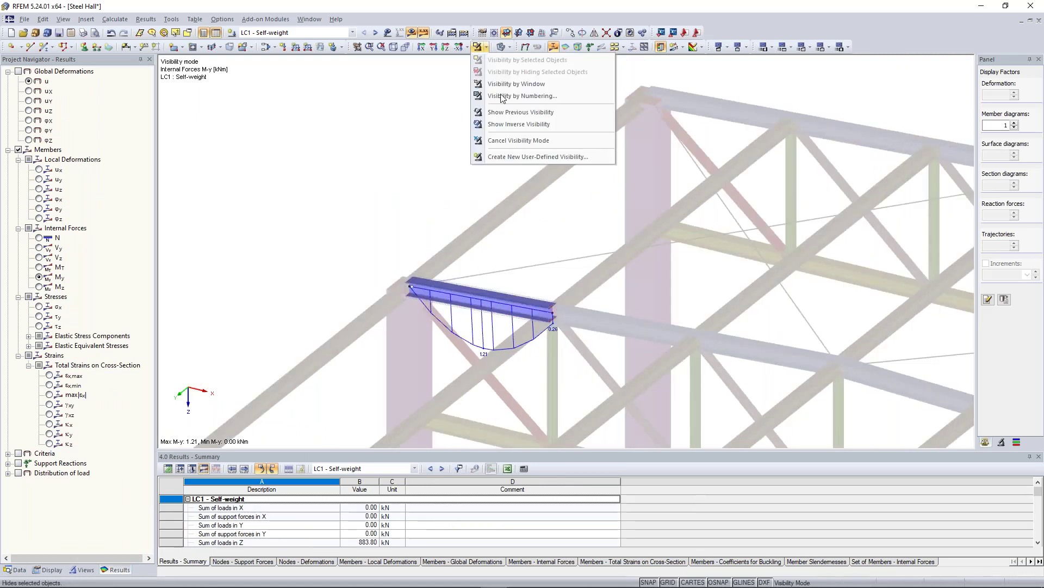
pyautogui.click(514, 142)
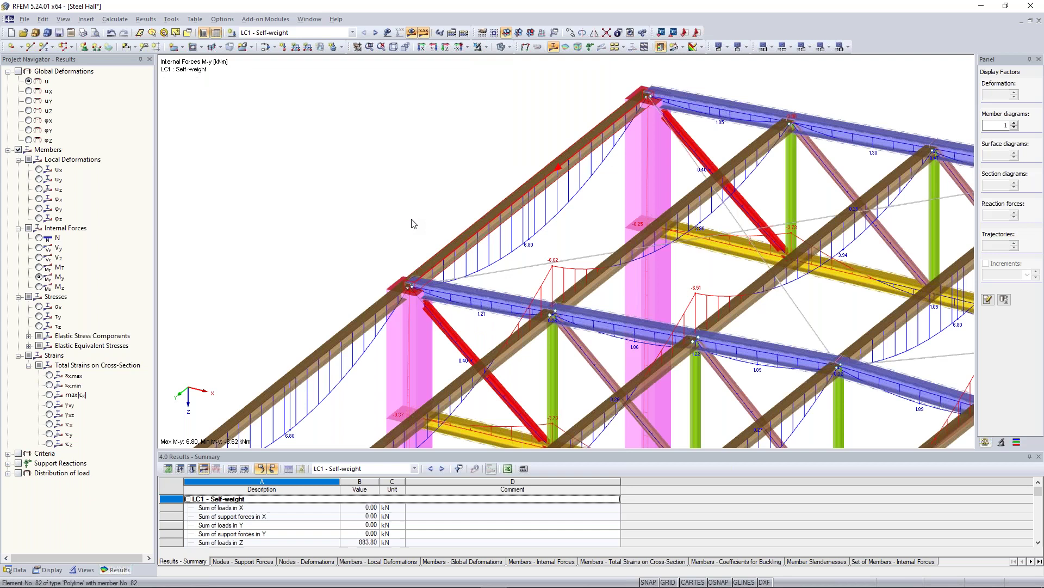
pyautogui.scroll(-2, 456, 204)
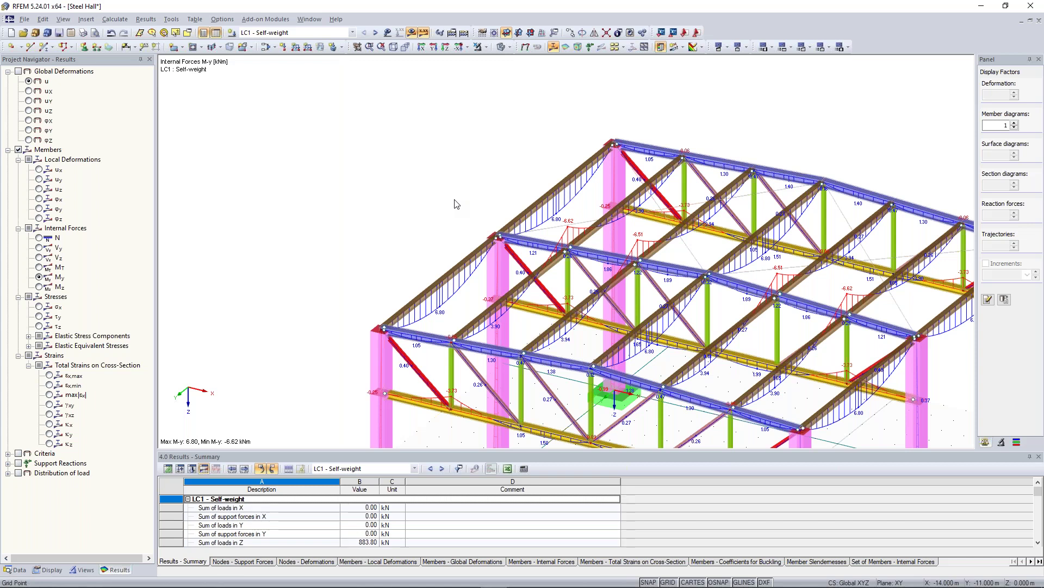
pyautogui.scroll(2, 456, 204)
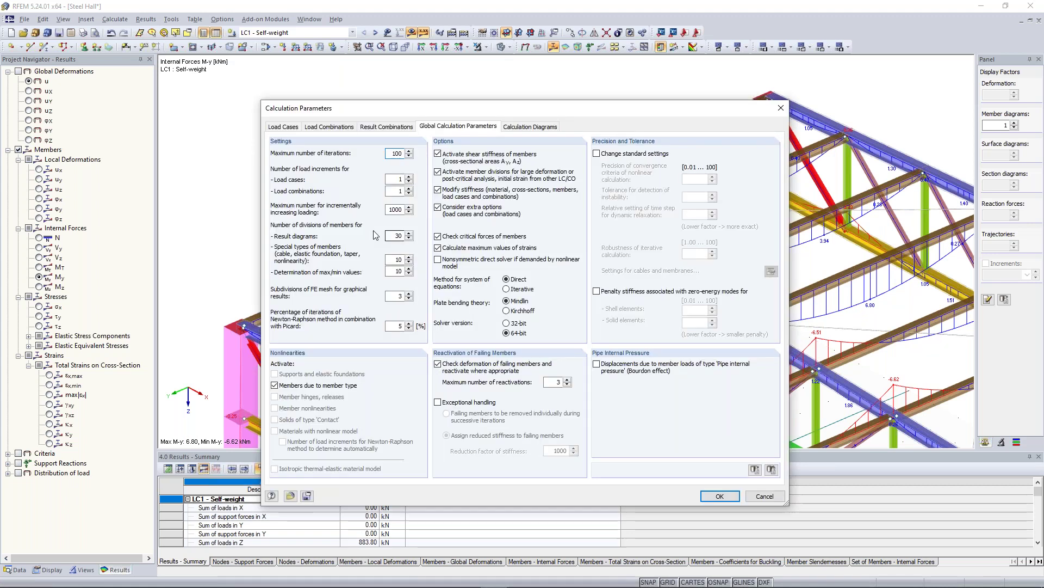
# Check the result diagram divisions in the global calculation parameters and view the whole hall's moment diagrams
pyautogui.doubleClick(392, 237)
pyautogui.press('Return')
pyautogui.scroll(-1, 454, 166)
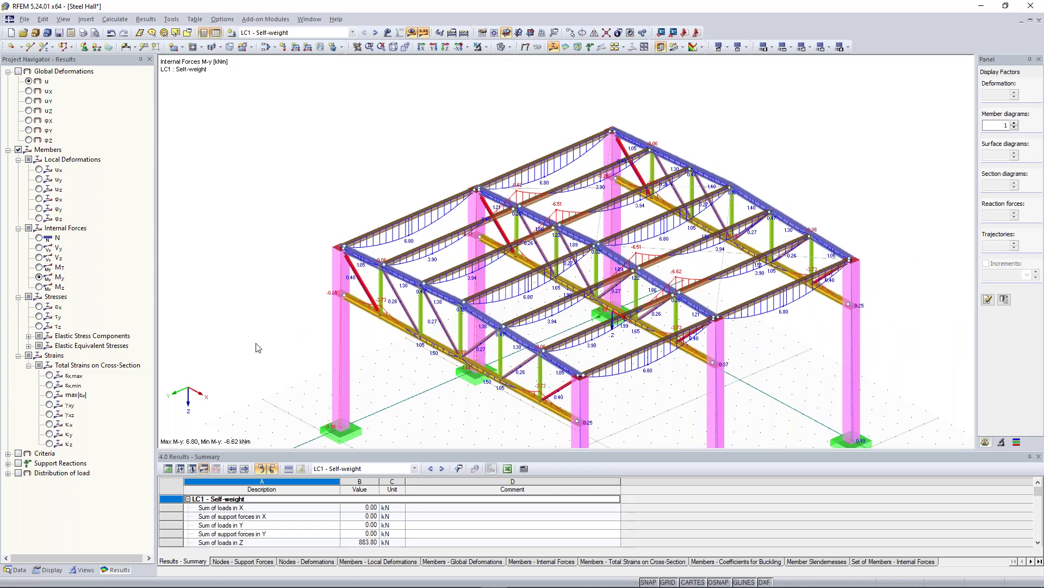
pyautogui.keyDown('ctrl'); pyautogui.moveTo(321, 155); pyautogui.dragTo(375, 158, button='middle'); pyautogui.keyUp('ctrl')
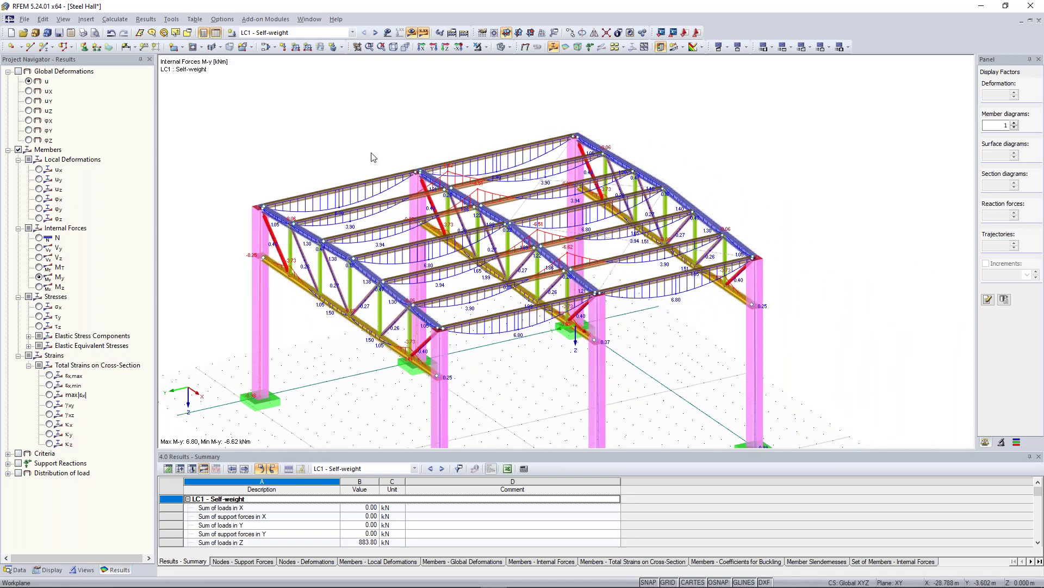
# Activate exceptional handling in the global calculation parameters, with failing members removed individually during successive iterations, and apply the change
pyautogui.click(123, 20)
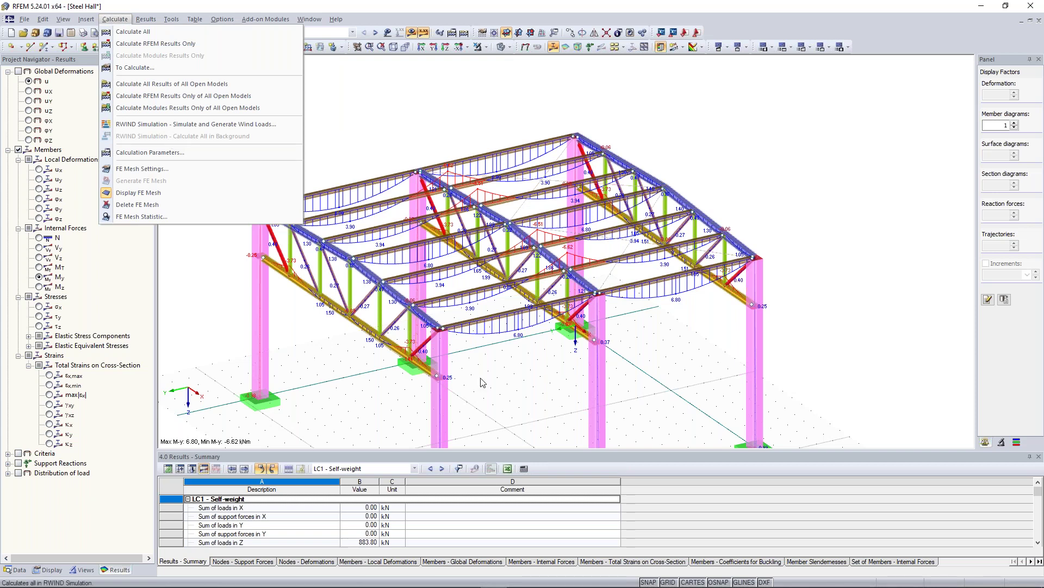
pyautogui.click(160, 152)
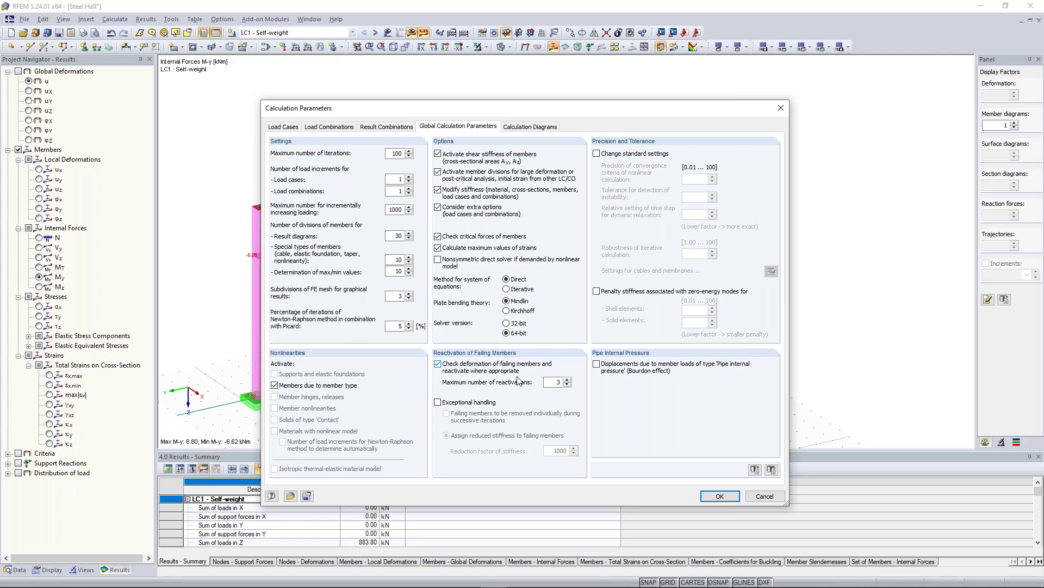
pyautogui.moveTo(696, 105); pyautogui.dragTo(617, 112)
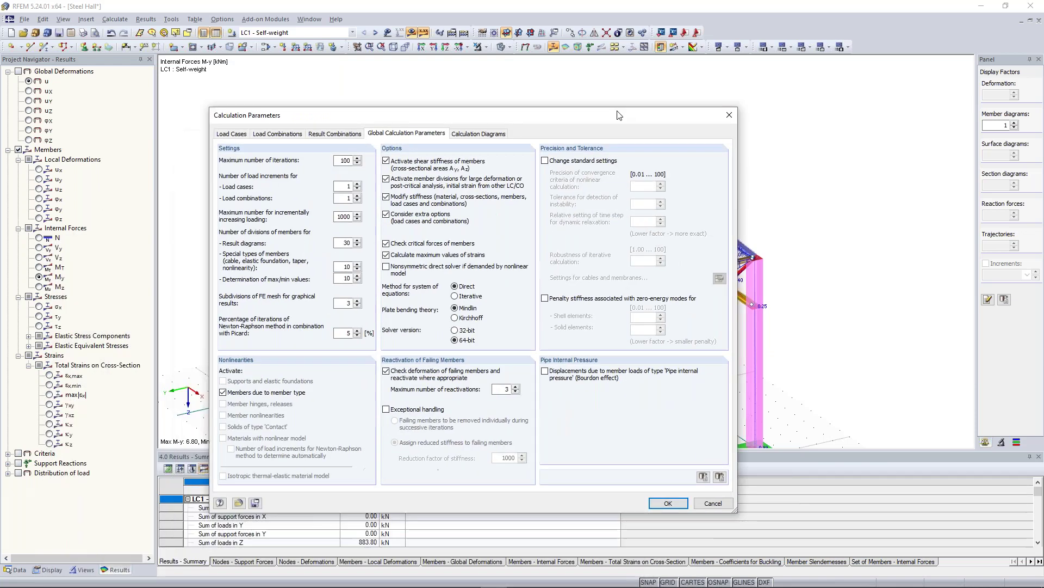
pyautogui.click(420, 407)
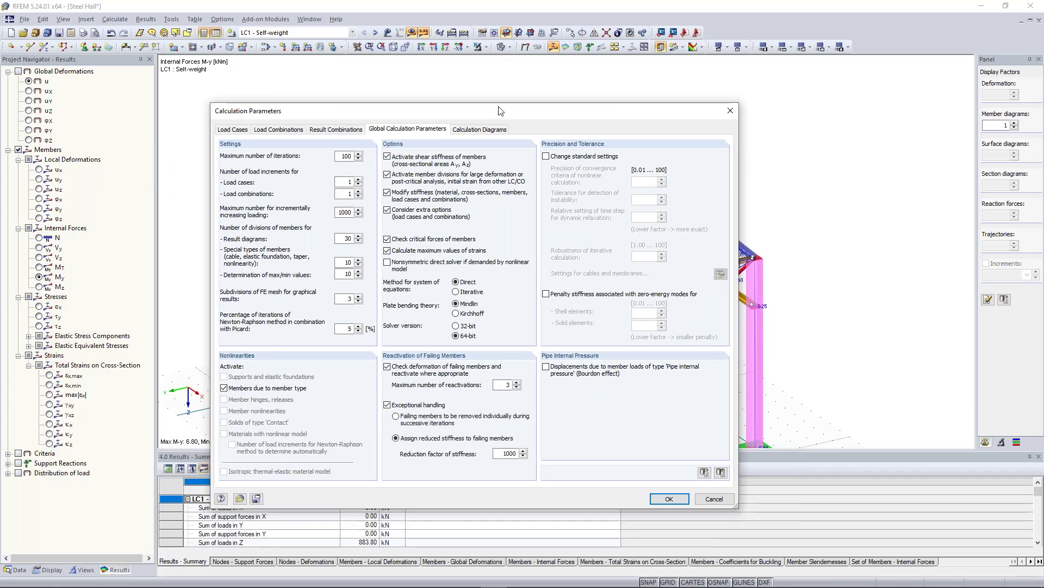
pyautogui.moveTo(499, 112); pyautogui.dragTo(514, 93)
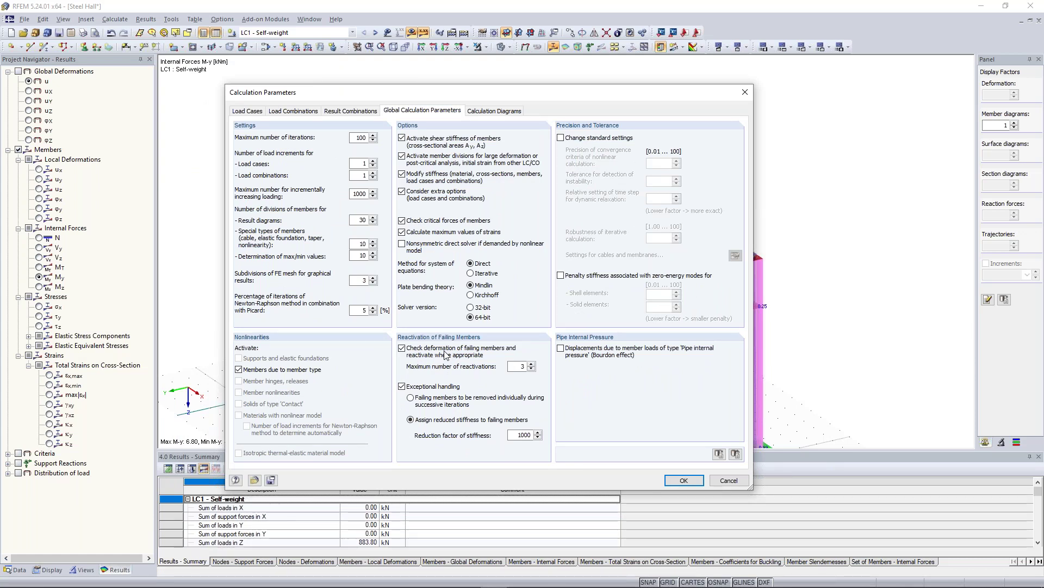
pyautogui.click(463, 401)
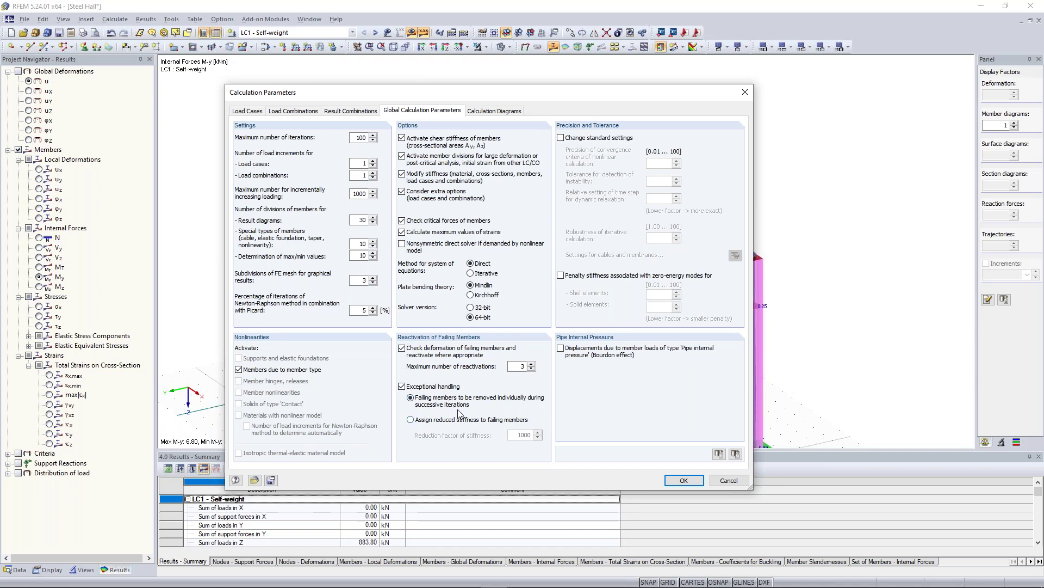
pyautogui.click(684, 480)
pyautogui.click(469, 315)
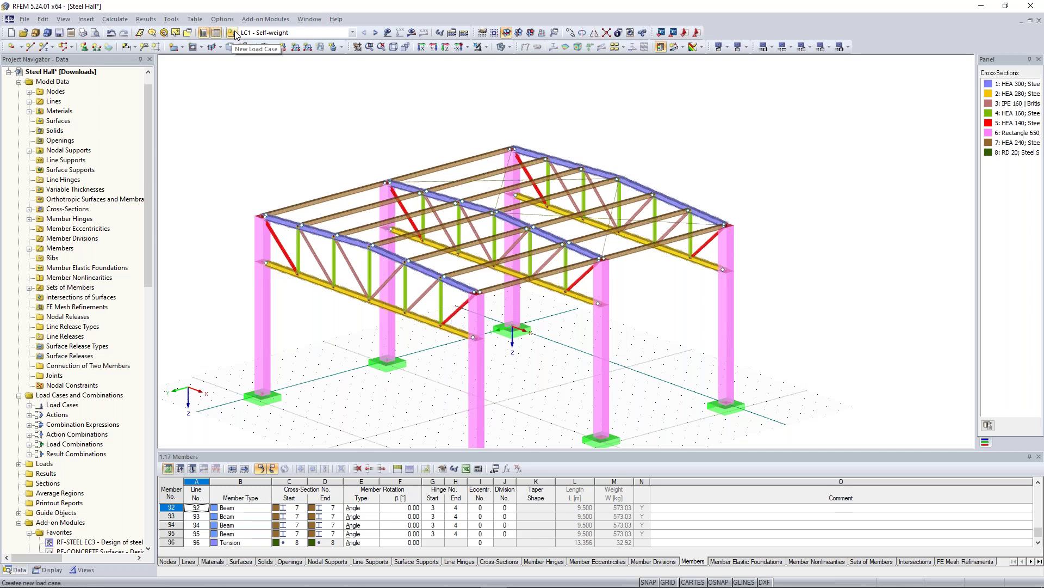
# Add load cases for Imposed load, Snow and Wind in +X, and review the load cases assigned to each action
pyautogui.click(235, 34)
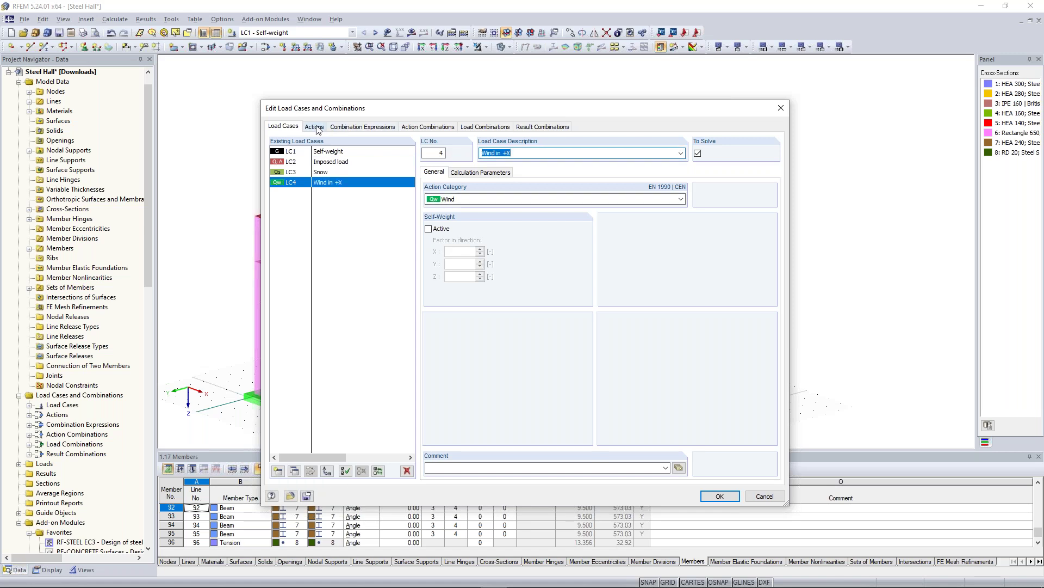
pyautogui.click(318, 129)
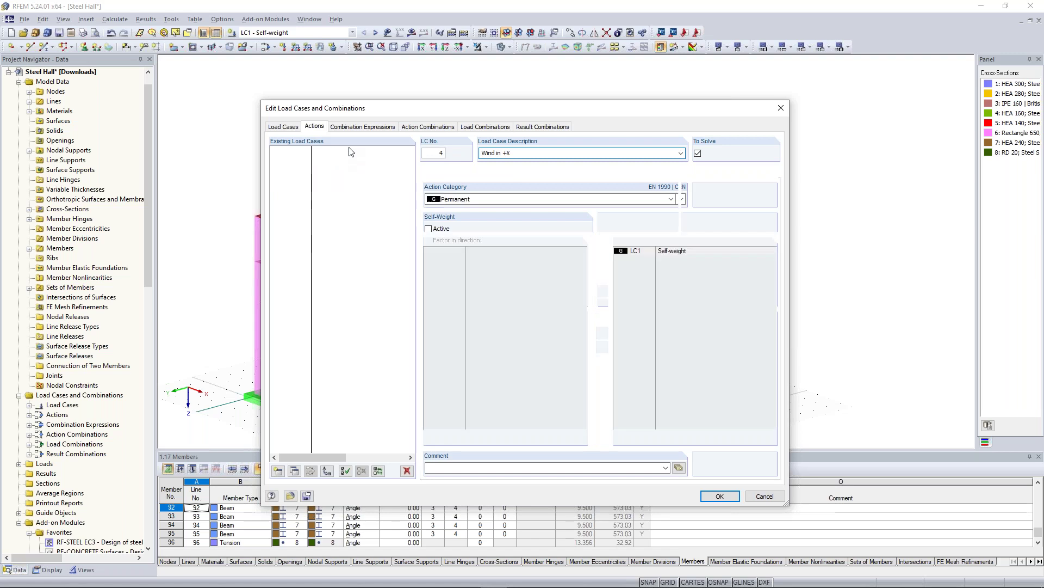
pyautogui.click(334, 162)
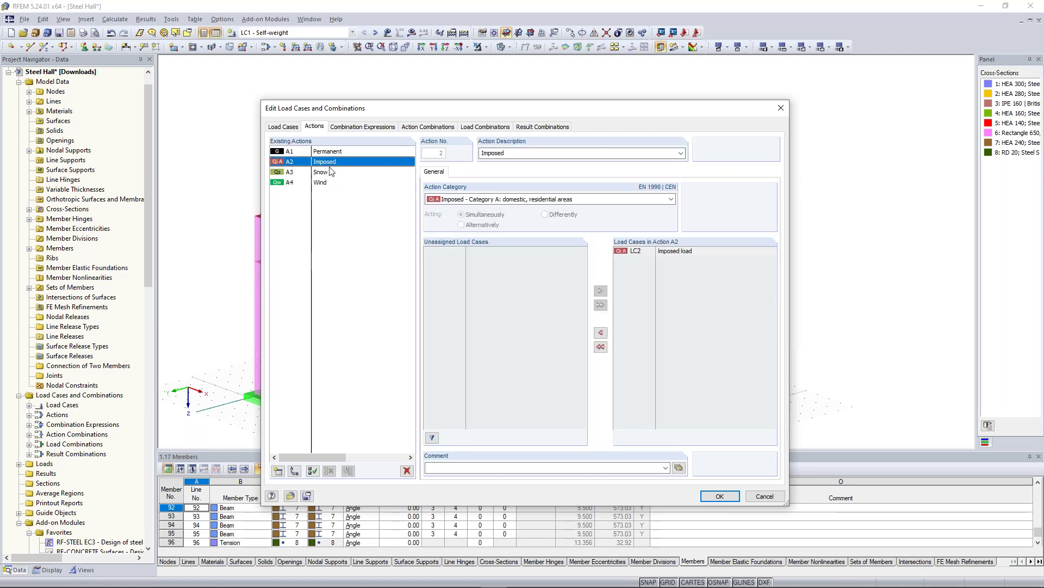
pyautogui.click(328, 172)
pyautogui.click(326, 185)
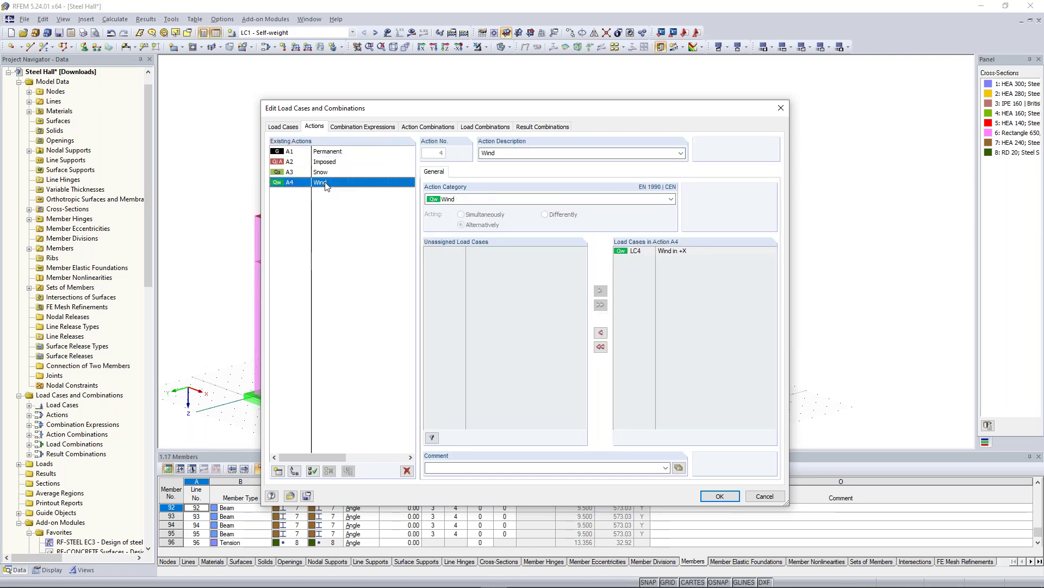
pyautogui.click(339, 173)
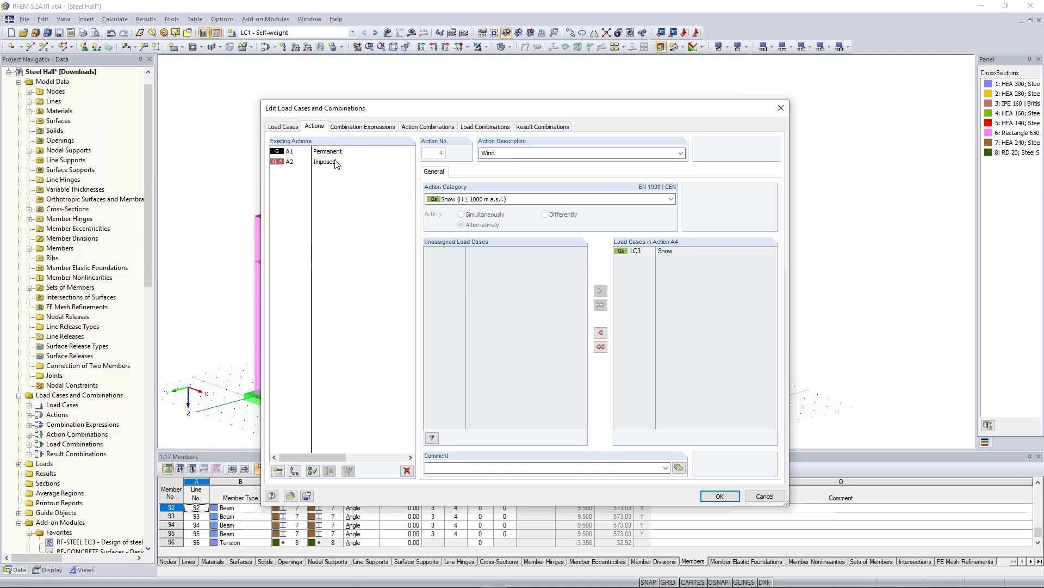
# Delete the SLS combination expressions CE2 to CE4, leaving only the ULS expression
pyautogui.click(363, 126)
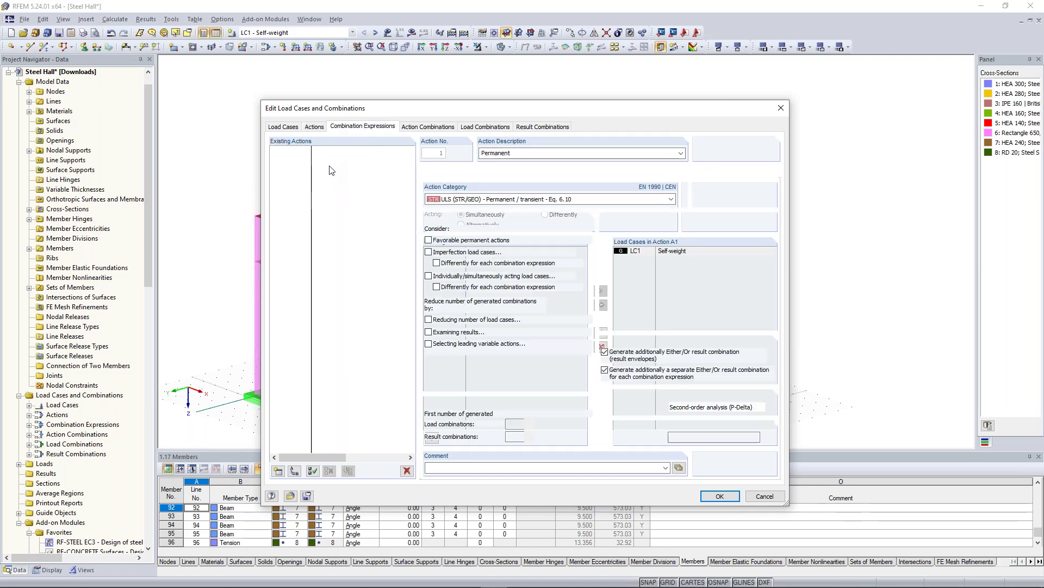
pyautogui.click(321, 161)
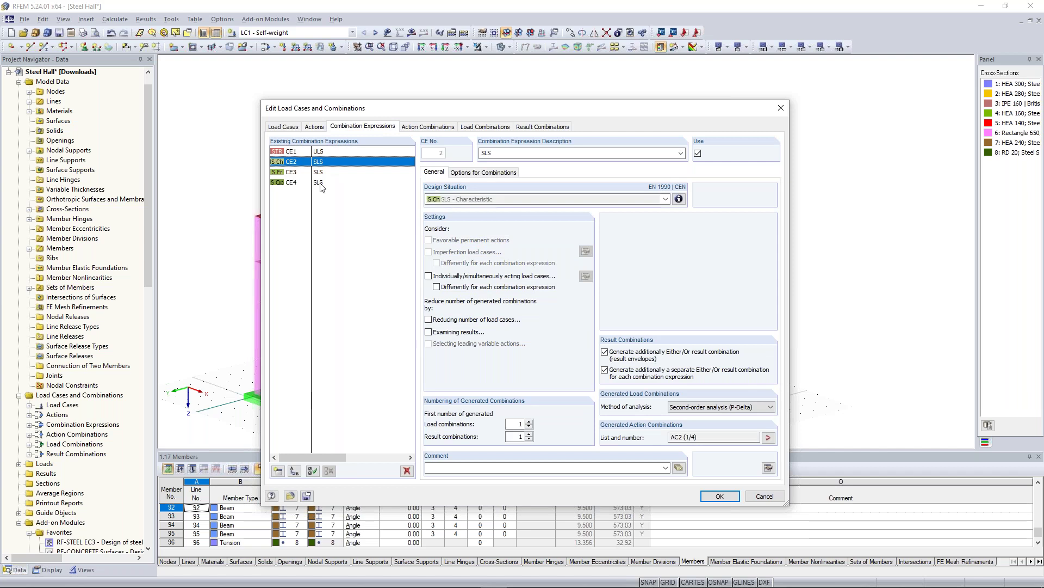
pyautogui.keyDown('shift'); pyautogui.click(321, 183); pyautogui.keyUp('shift')
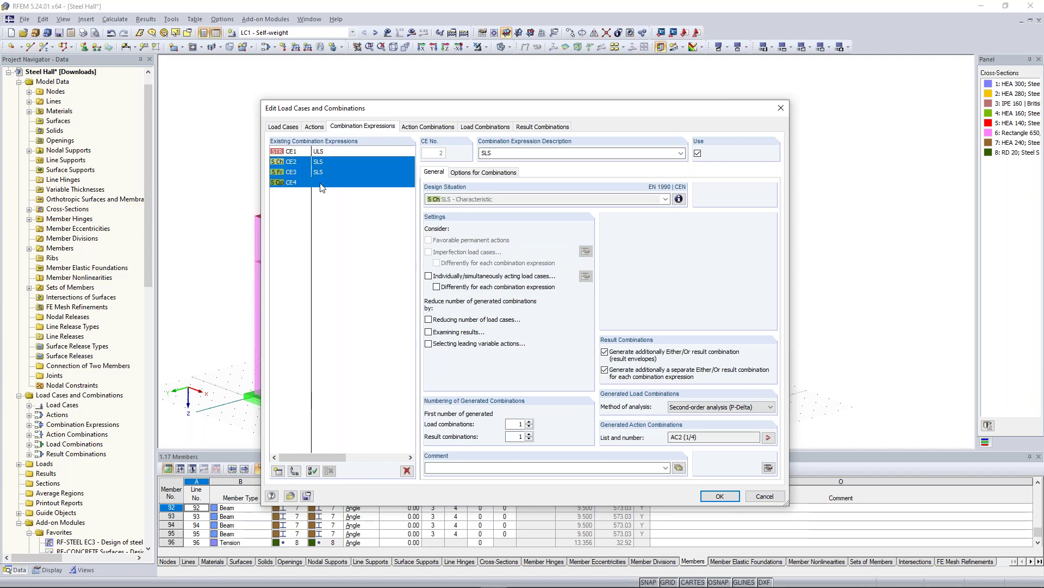
pyautogui.click(407, 471)
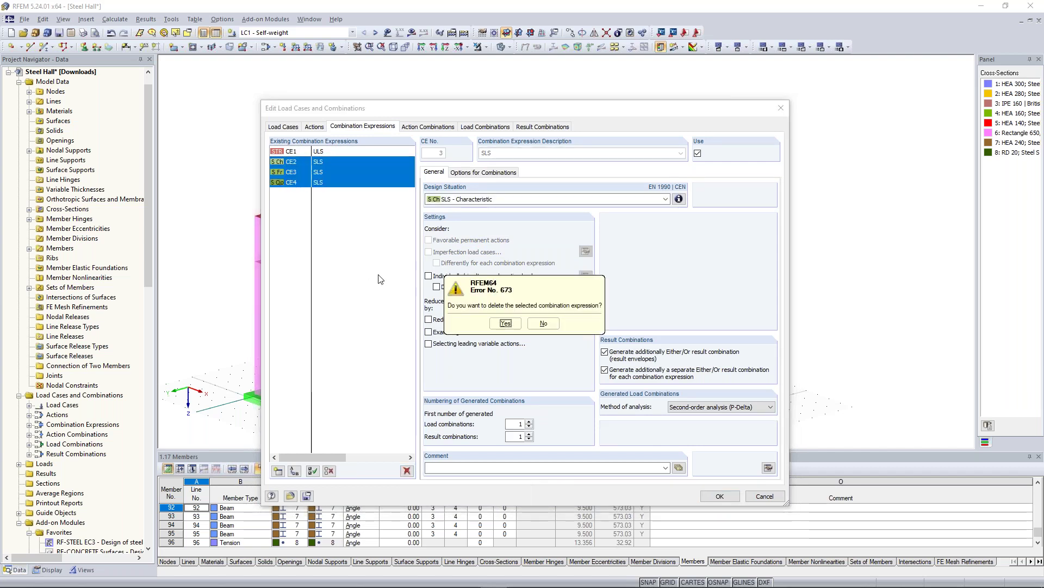
pyautogui.click(495, 322)
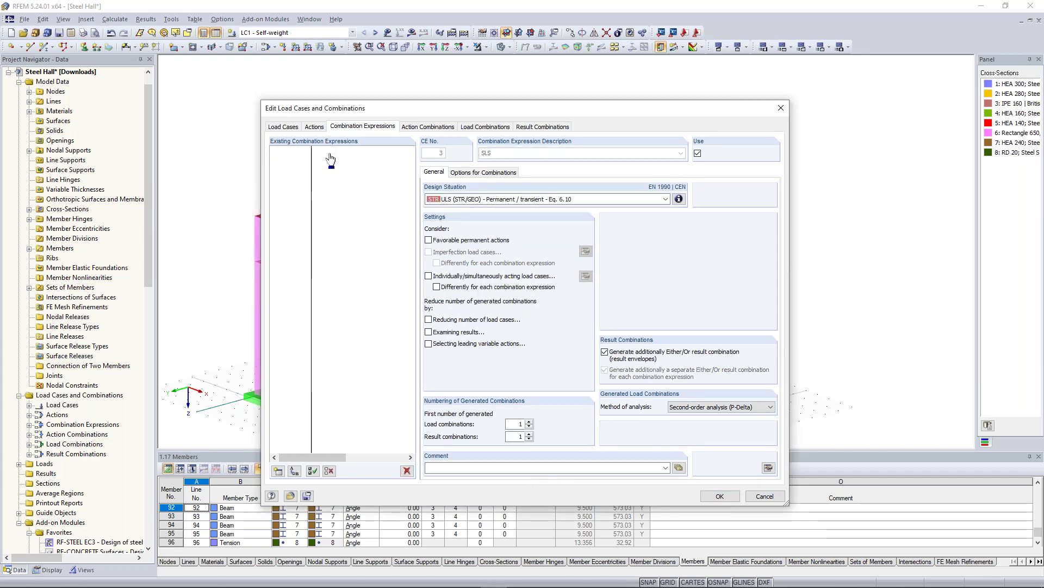
# Generate the ULS action combinations and load combinations, review them and accept the load case settings
pyautogui.click(427, 129)
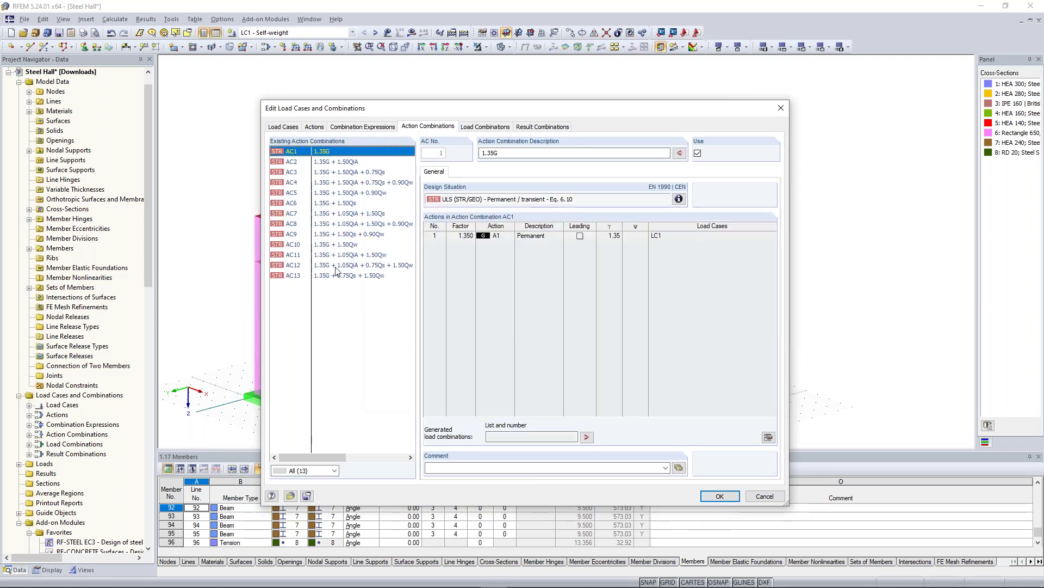
pyautogui.click(492, 128)
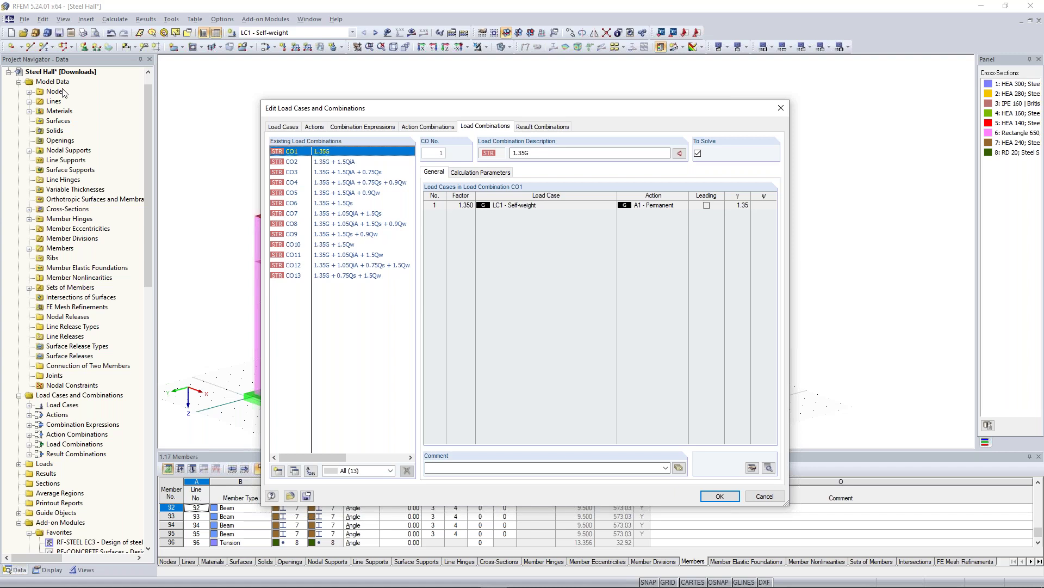
pyautogui.press('Return')
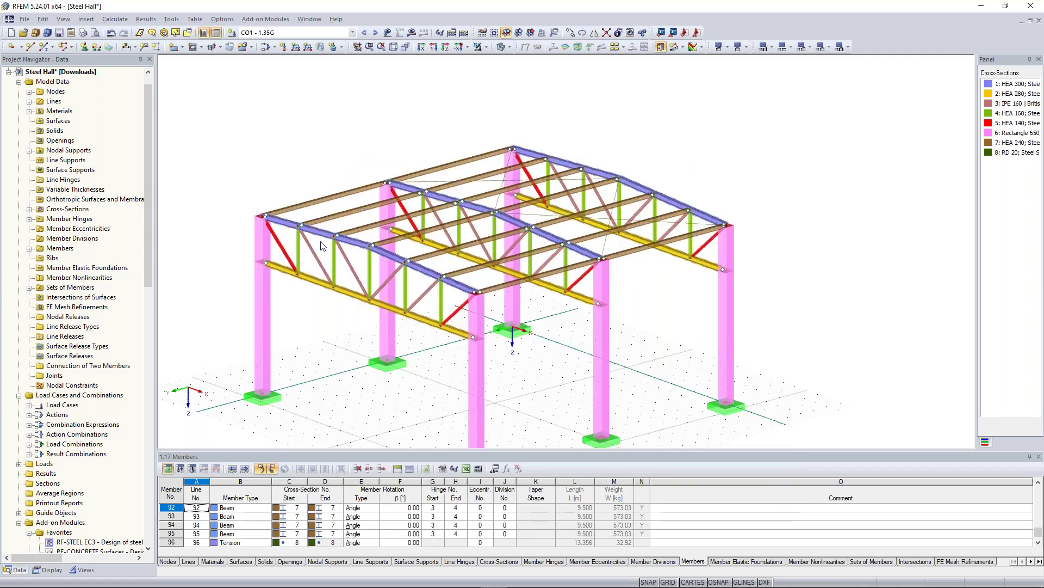
# Set up a conversion of area loads to member loads via planes in LC1, uniform in direction ZL with 0.5 kN/m²
pyautogui.scroll(3, 294, 137)
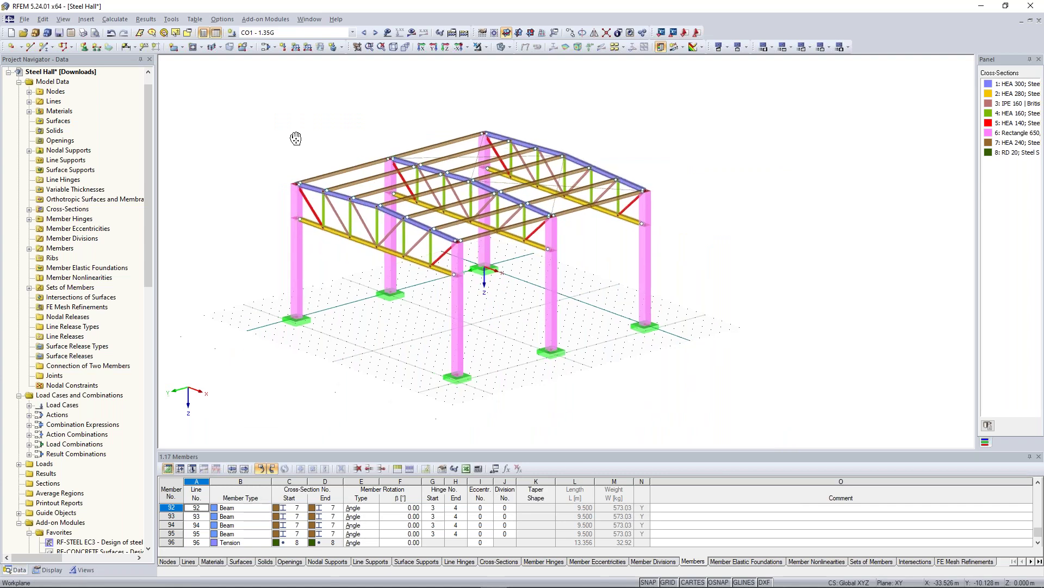
pyautogui.scroll(3, 327, 142)
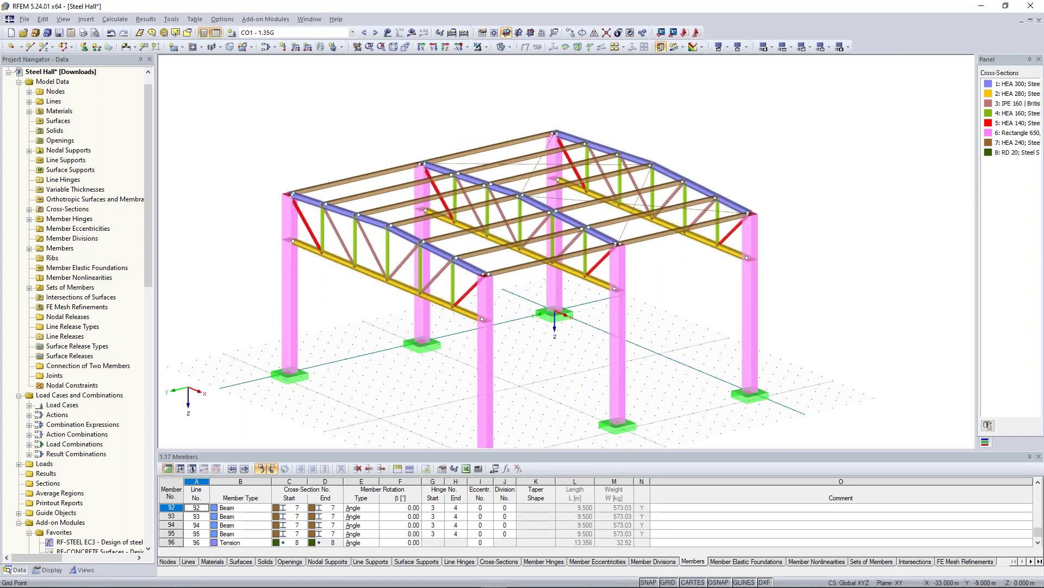
pyautogui.keyDown('ctrl'); pyautogui.moveTo(381, 112); pyautogui.dragTo(337, 105, button='middle'); pyautogui.keyUp('ctrl')
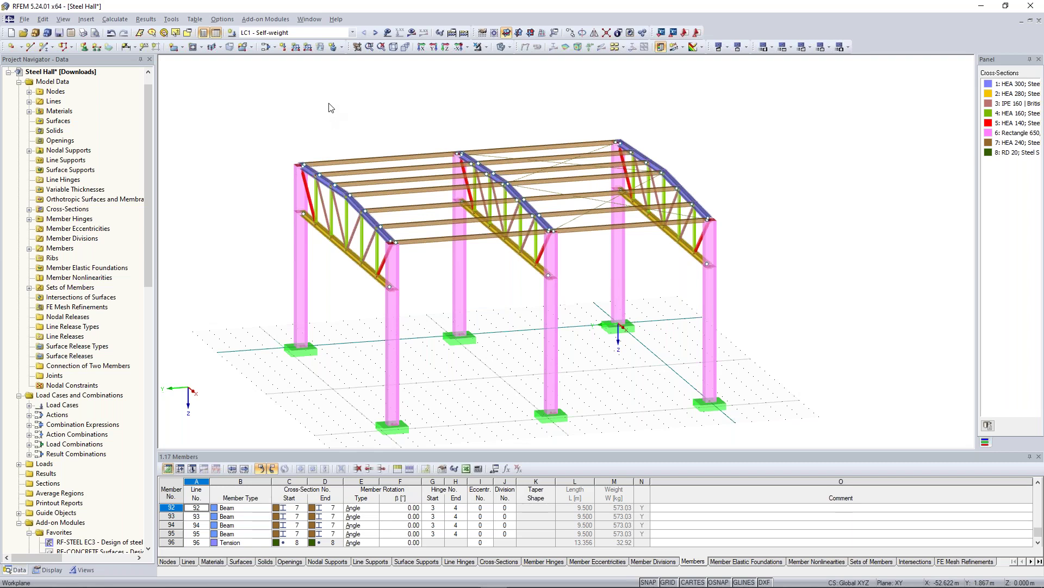
pyautogui.keyDown('ctrl'); pyautogui.moveTo(469, 131); pyautogui.dragTo(450, 136, button='middle'); pyautogui.keyUp('ctrl')
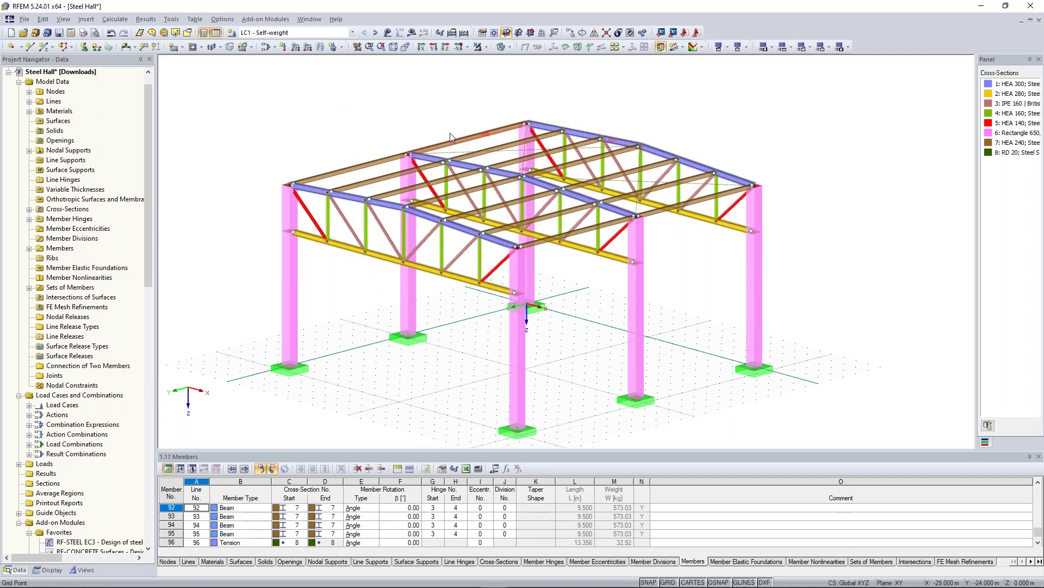
pyautogui.click(172, 19)
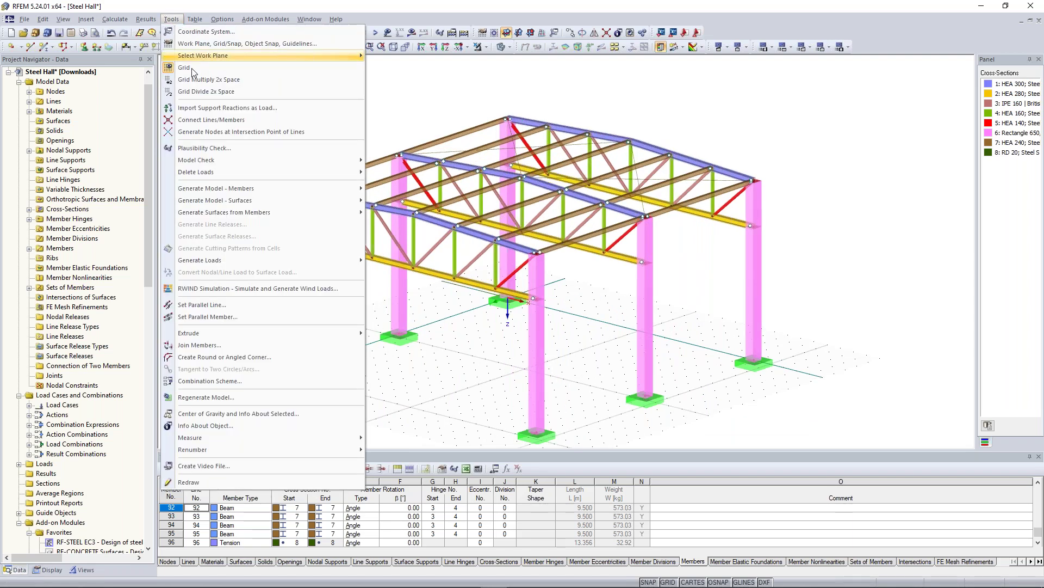
pyautogui.moveTo(288, 260)
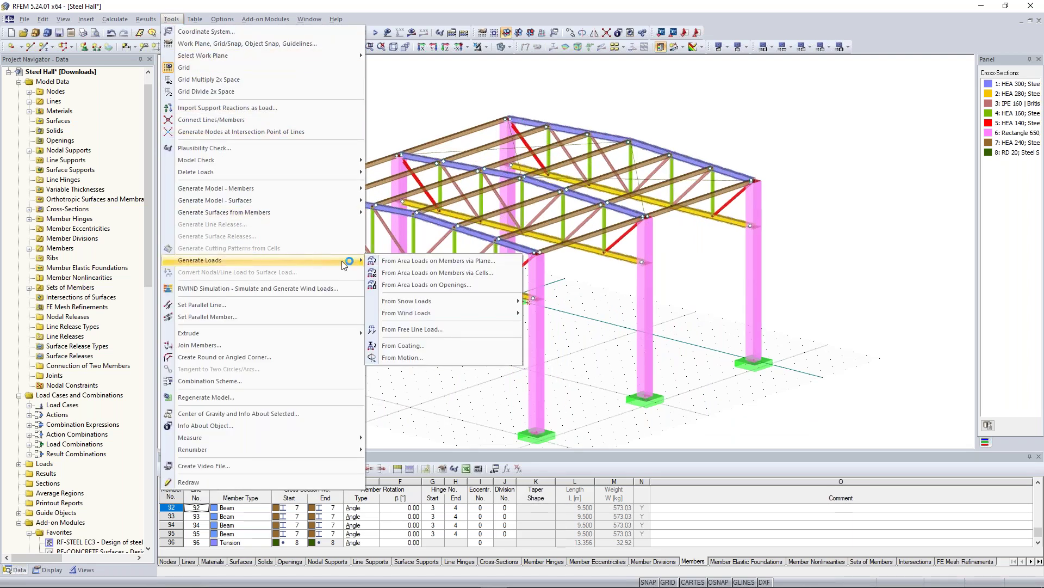
pyautogui.click(499, 261)
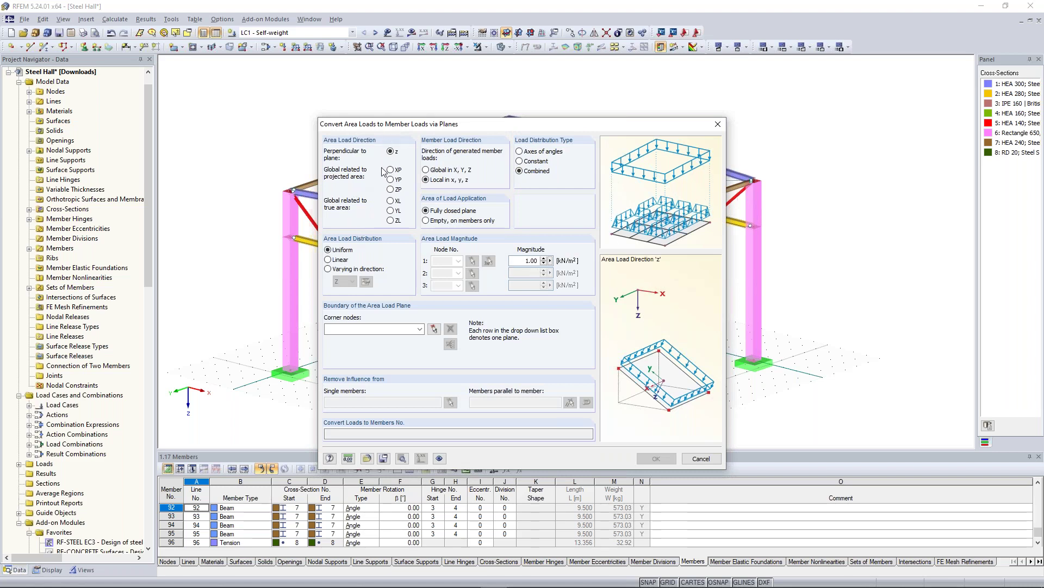
pyautogui.click(390, 221)
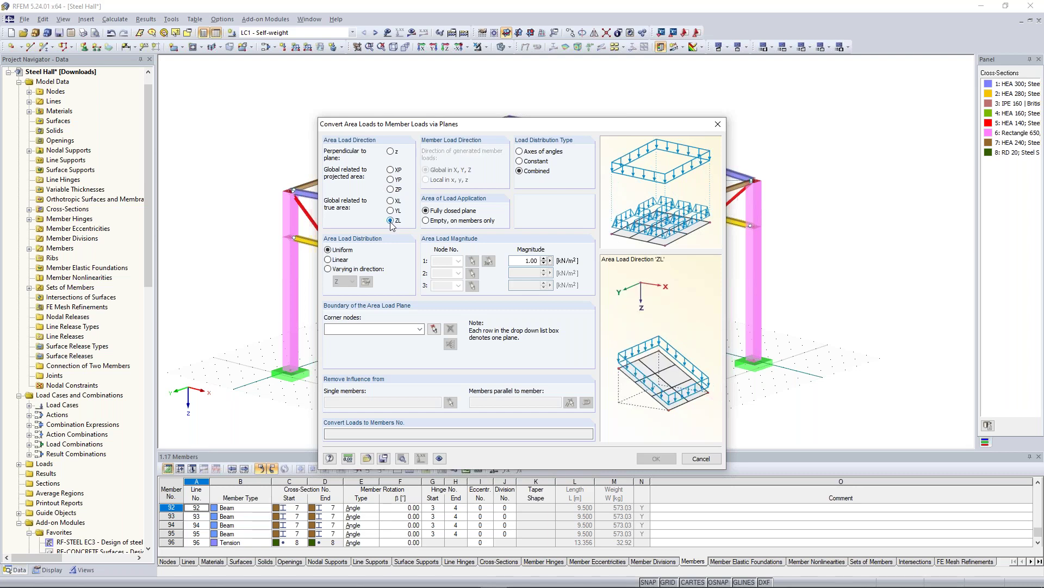
pyautogui.moveTo(524, 264); pyautogui.dragTo(542, 266)
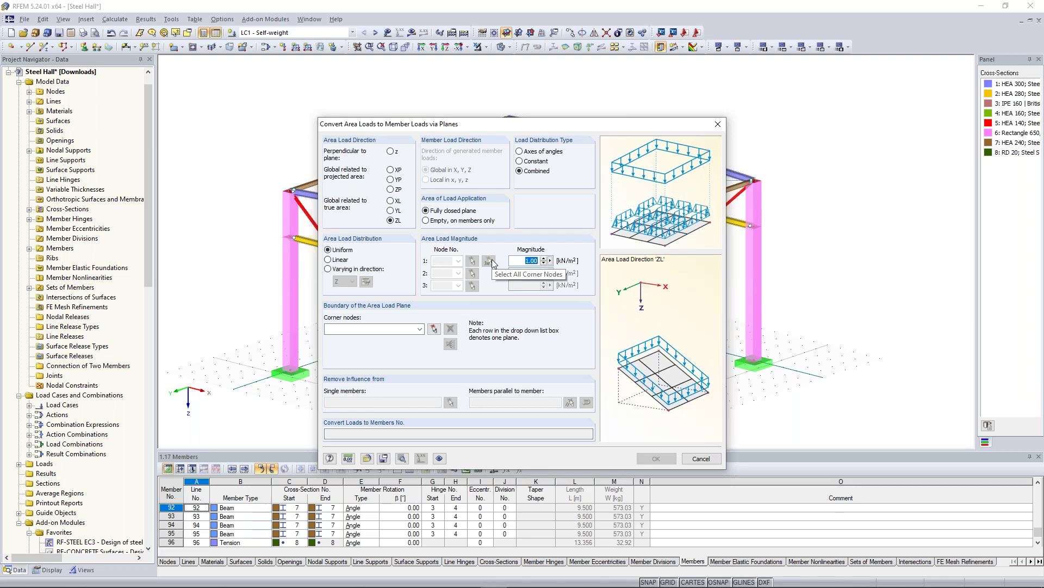
pyautogui.write('0,5')
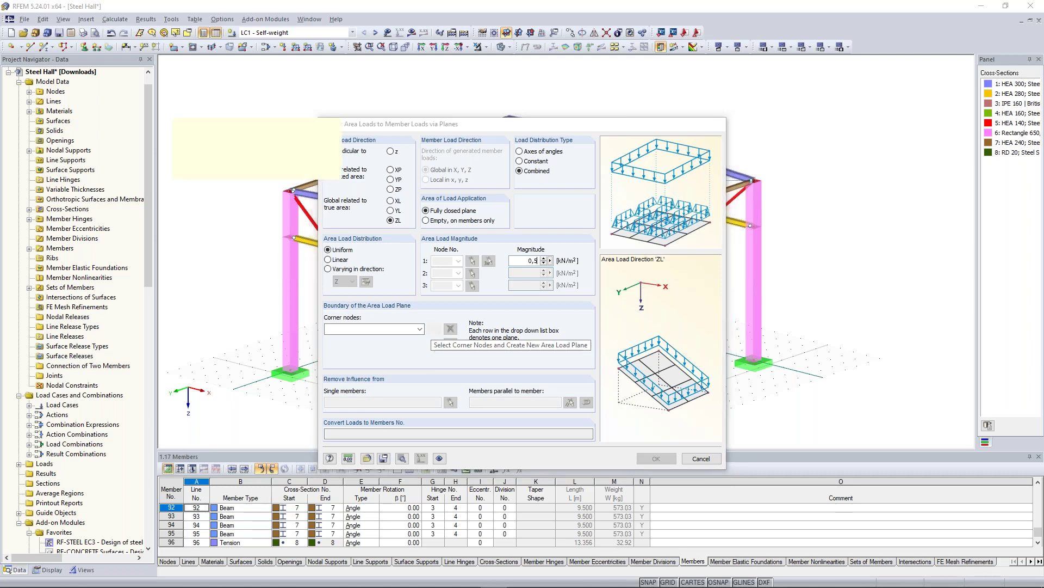
# Define the load plane on one roof slope by corner nodes 35, 3, 6, 38, exclude the HEA 300 top chords and generate the load
pyautogui.click(433, 334)
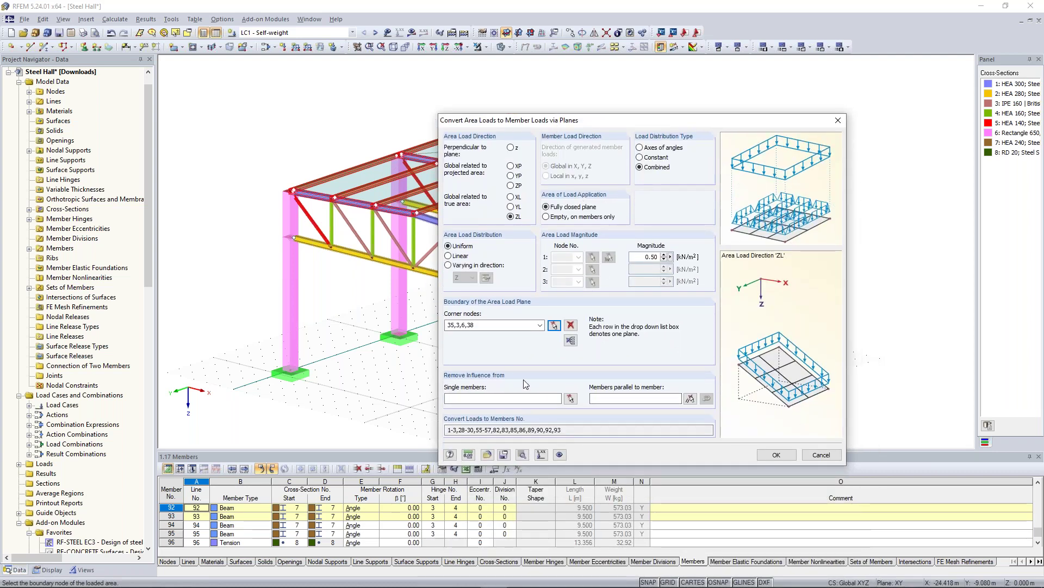
pyautogui.click(690, 401)
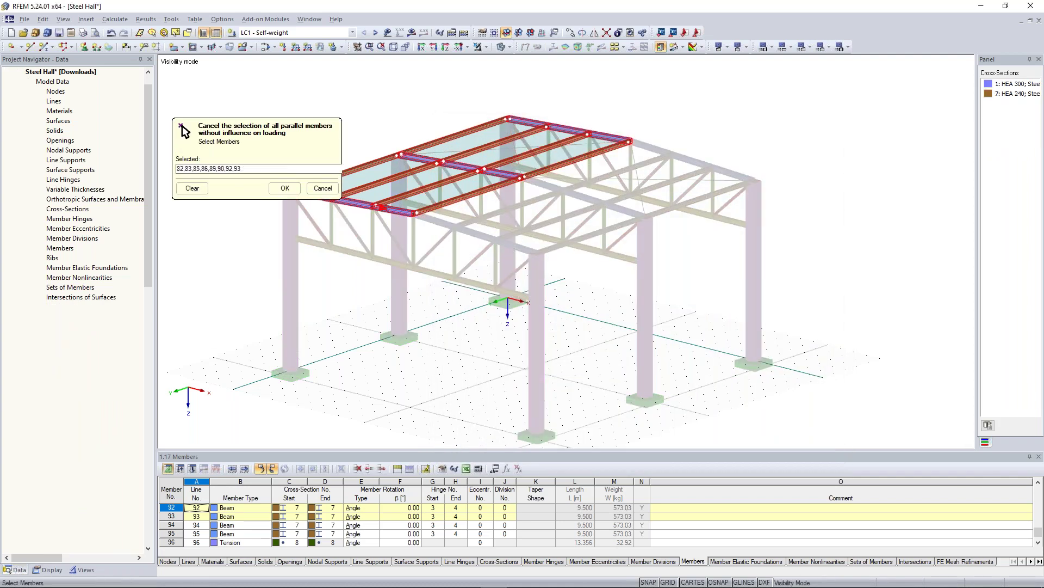
pyautogui.keyDown('ctrl'); pyautogui.moveTo(621, 233); pyautogui.dragTo(593, 201, button='middle'); pyautogui.keyUp('ctrl')
pyautogui.scroll(1, 429, 180)
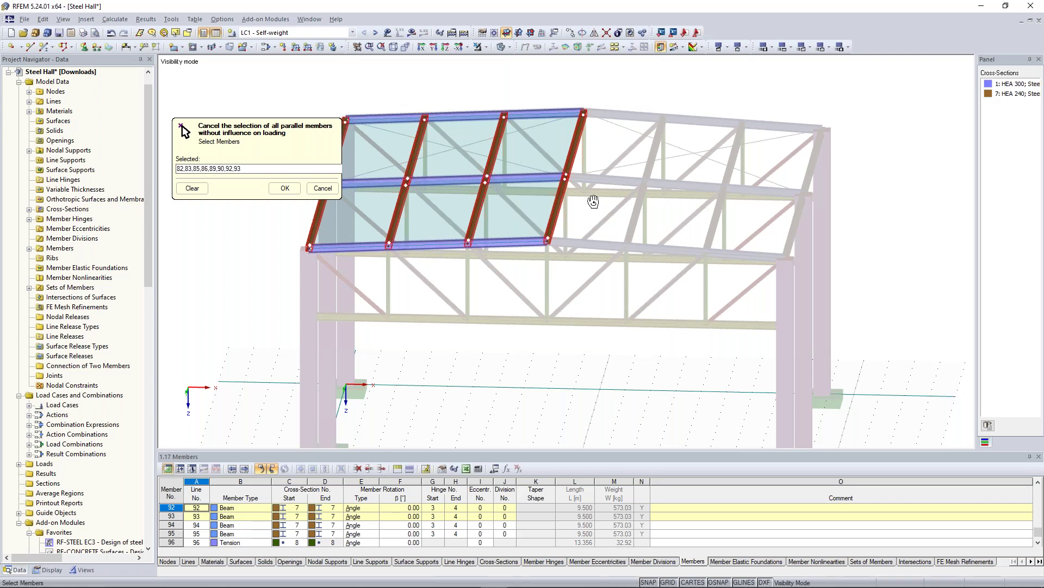
pyautogui.keyDown('ctrl'); pyautogui.moveTo(593, 202); pyautogui.dragTo(620, 202, button='middle'); pyautogui.keyUp('ctrl')
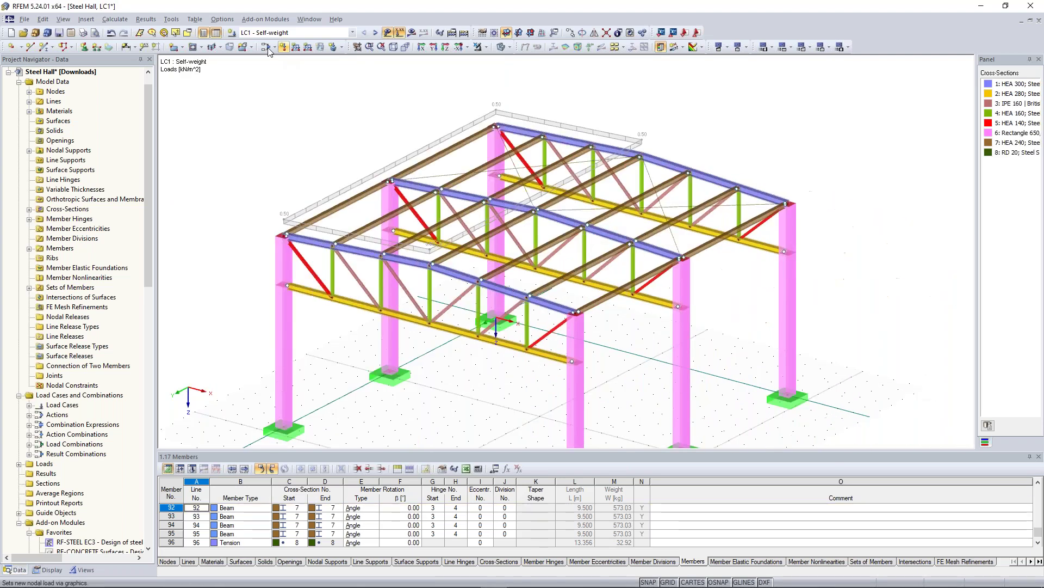
# Start another conversion of area loads to member loads via planes in LC1, uniform in direction ZL with 0.5 kN/m²
pyautogui.click(171, 19)
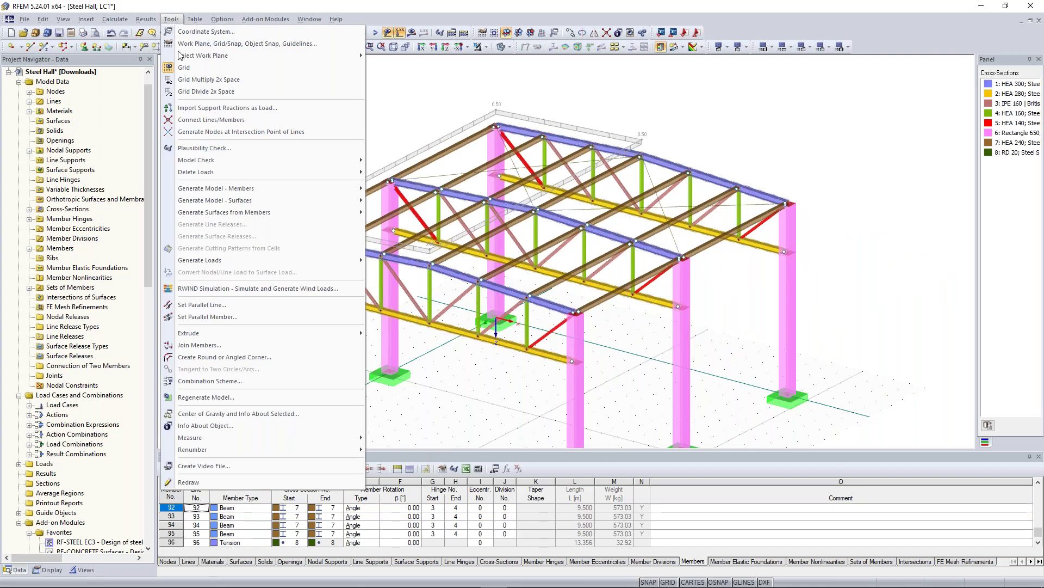
pyautogui.moveTo(251, 258)
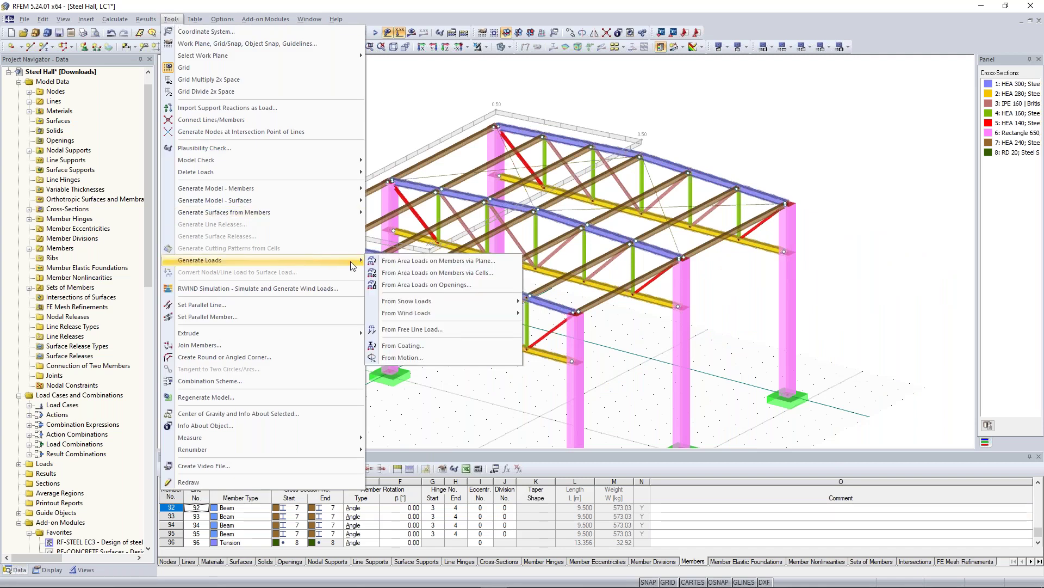
pyautogui.click(446, 261)
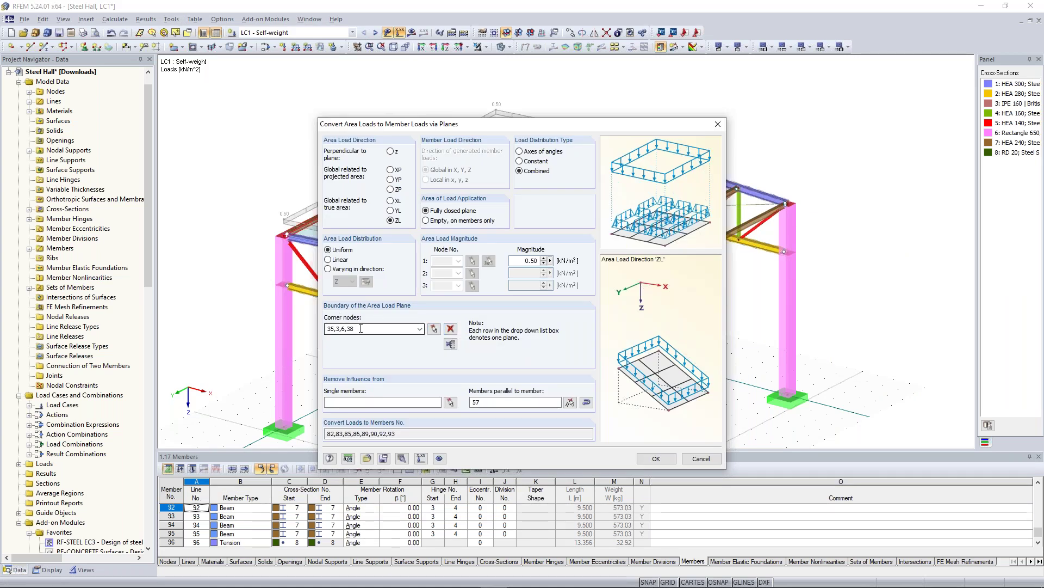
pyautogui.moveTo(471, 123); pyautogui.dragTo(468, 90)
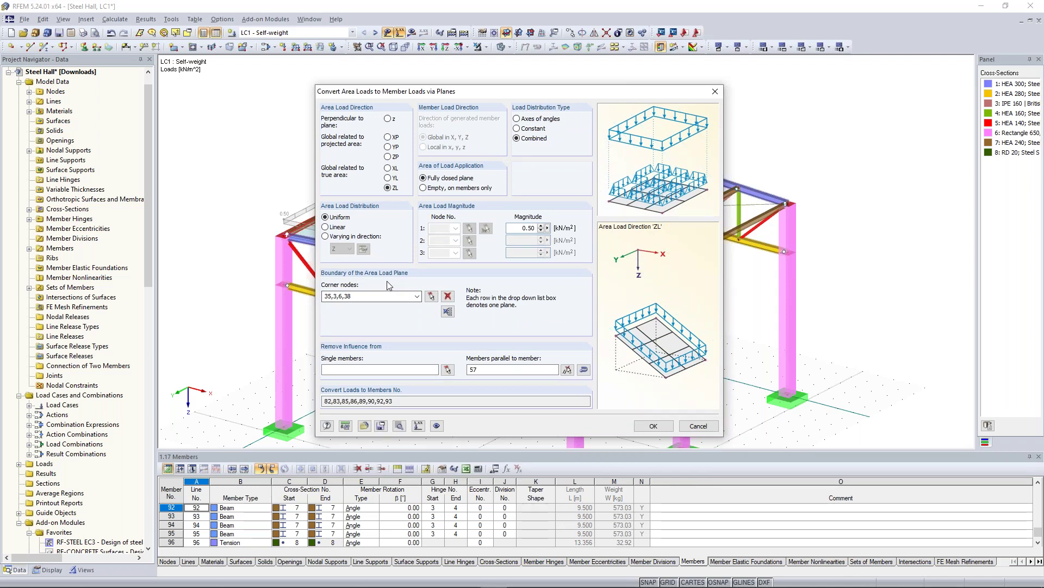
pyautogui.click(389, 284)
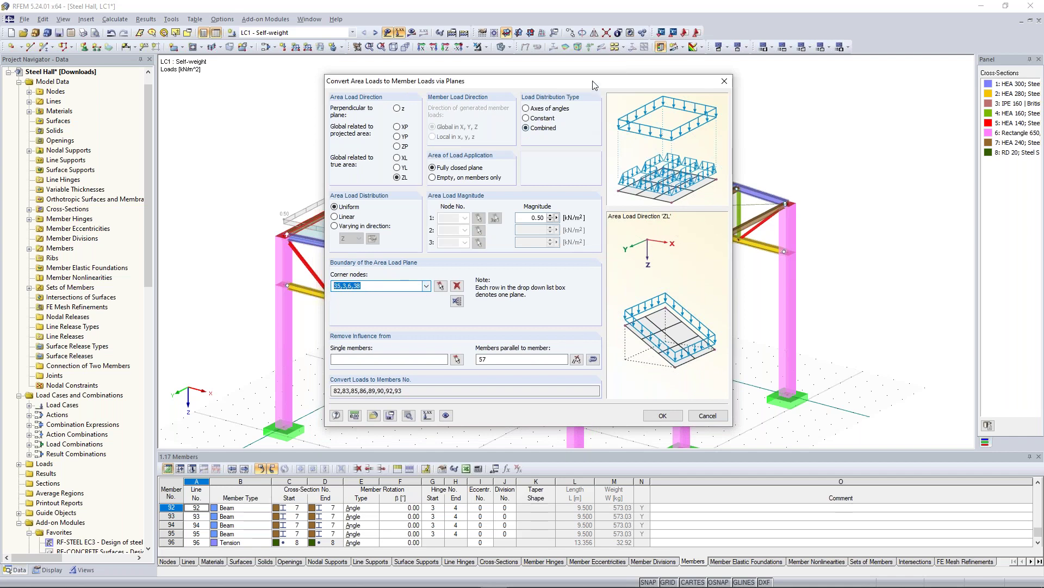
pyautogui.moveTo(580, 83); pyautogui.dragTo(429, 130)
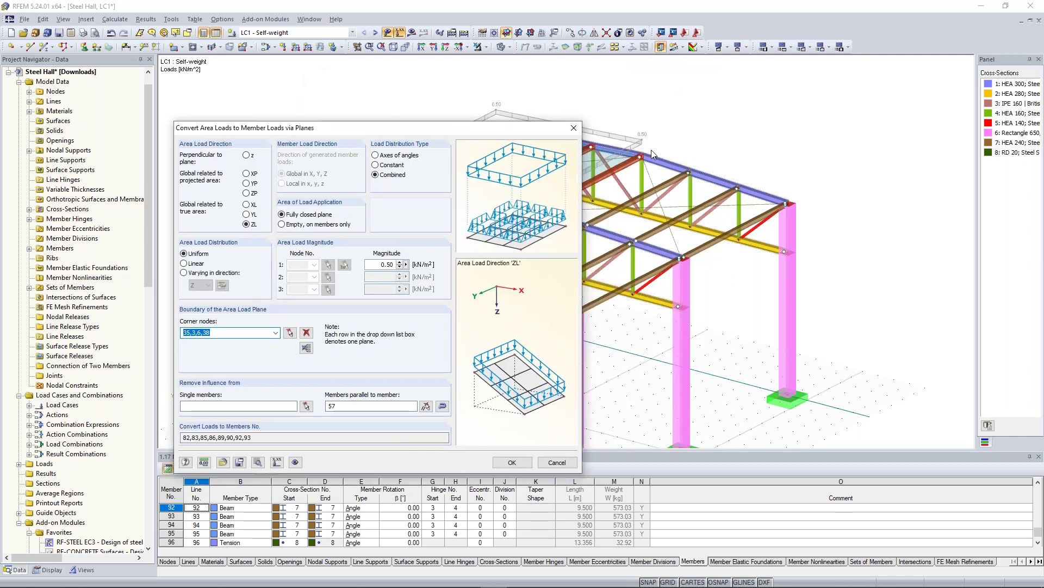
pyautogui.moveTo(444, 128); pyautogui.dragTo(538, 81)
pyautogui.click(330, 286)
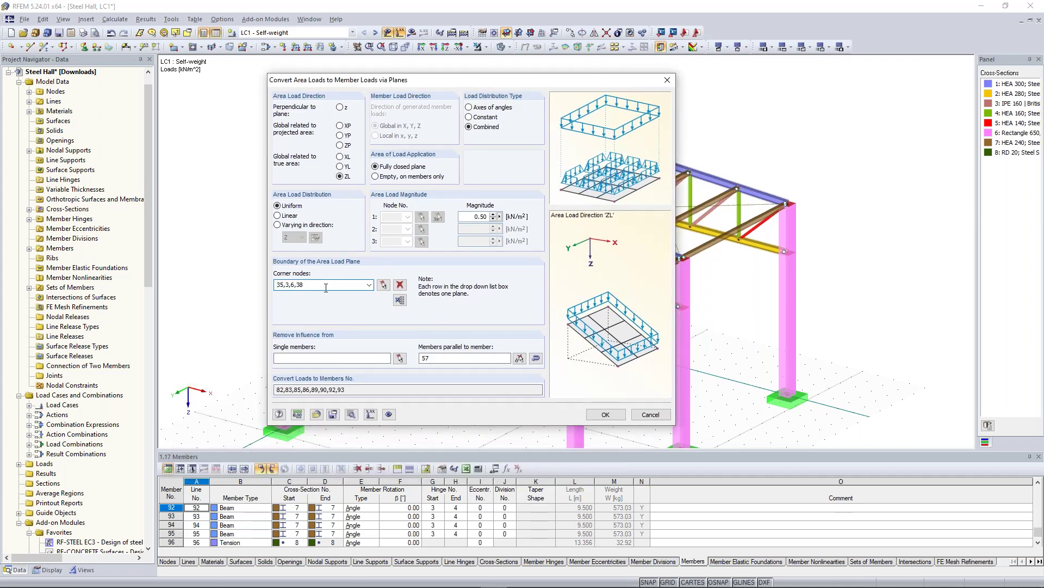
# Replace the previous plane boundary with the corner nodes of the opposite roof slope and generate its load
pyautogui.moveTo(309, 285); pyautogui.dragTo(287, 288)
pyautogui.click(386, 286)
pyautogui.click(398, 286)
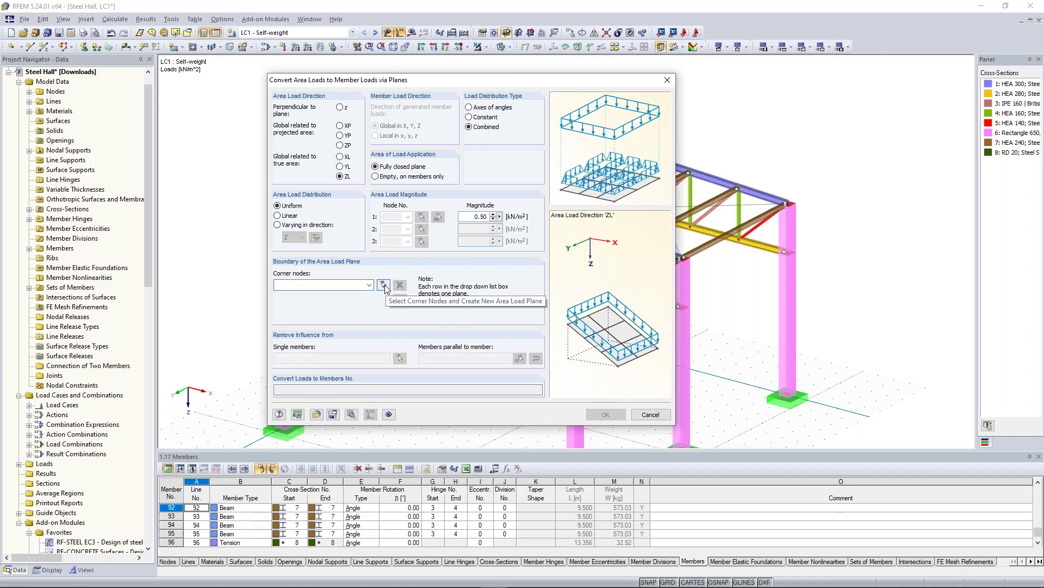
pyautogui.click(384, 285)
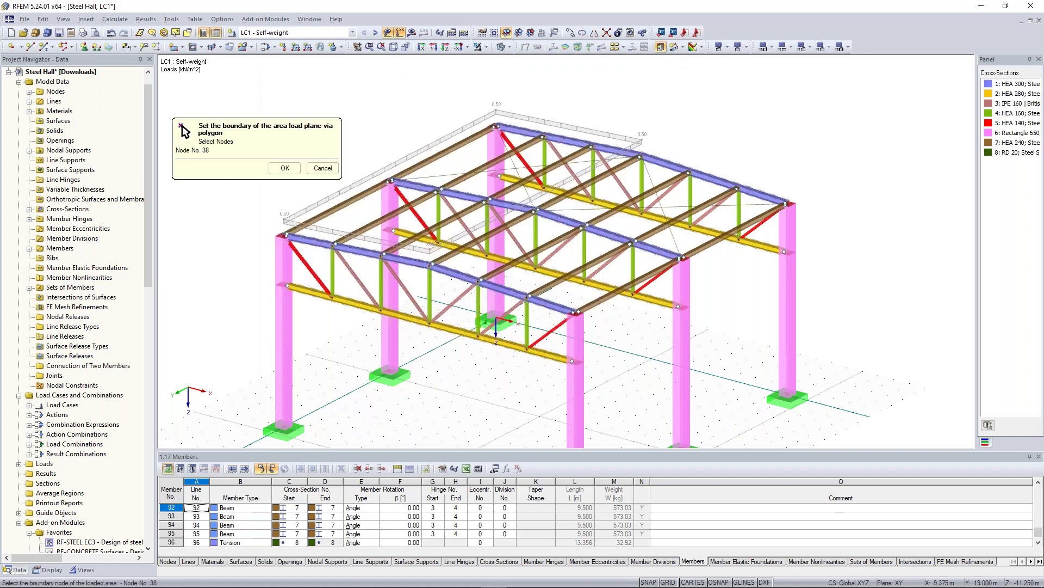
pyautogui.click(641, 156)
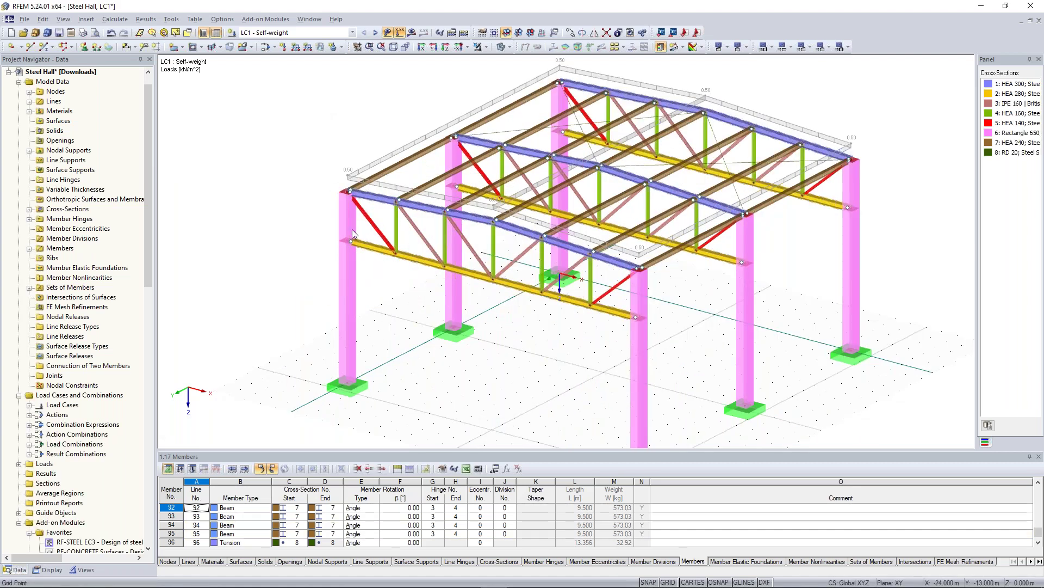
# Generate a further 0.5 kN/m² area load in LC1 on the bottom-chord plane bounded by corner nodes 33, 1, 2, 34
pyautogui.keyDown('ctrl'); pyautogui.moveTo(352, 231); pyautogui.dragTo(364, 236, button='middle'); pyautogui.keyUp('ctrl')
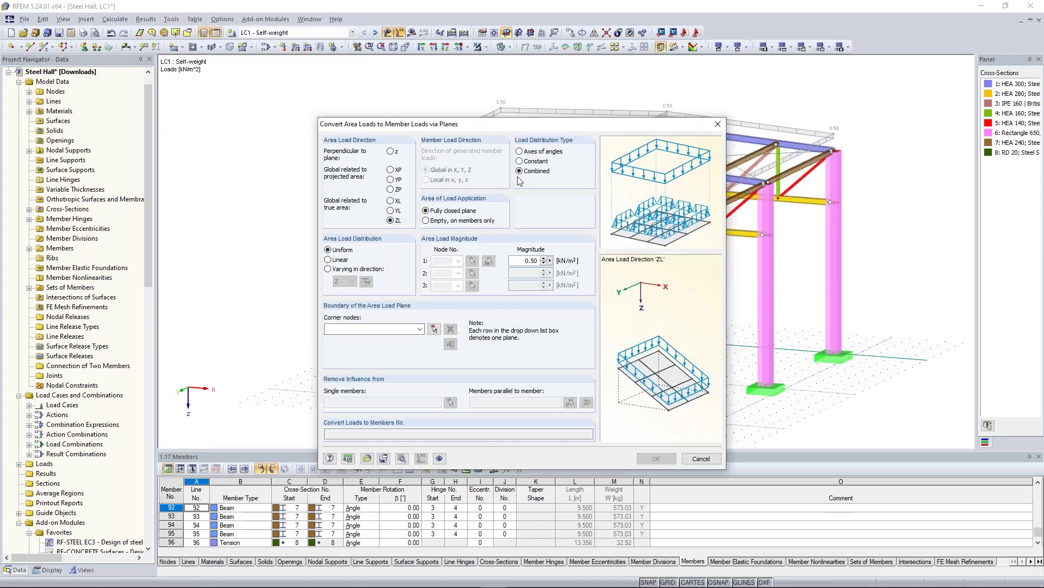
pyautogui.click(434, 328)
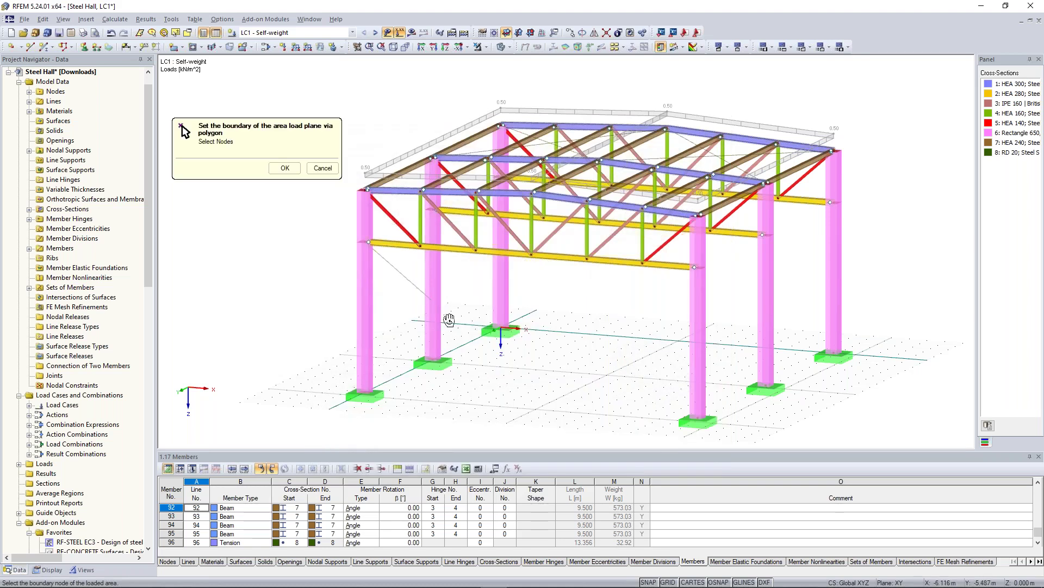
pyautogui.keyDown('ctrl'); pyautogui.moveTo(448, 319); pyautogui.dragTo(469, 351, button='middle'); pyautogui.keyUp('ctrl')
pyautogui.click(464, 136)
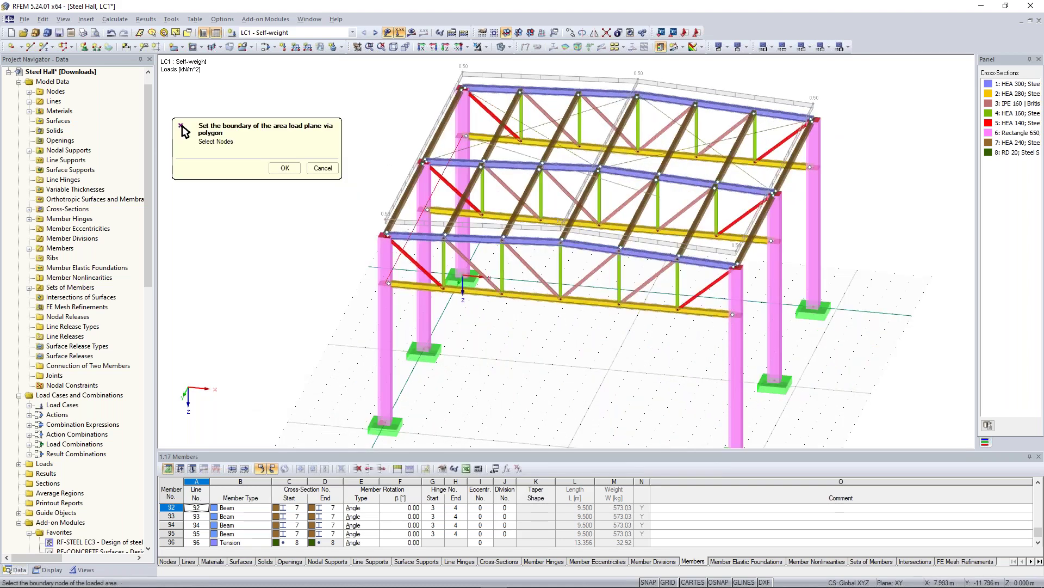
pyautogui.click(808, 166)
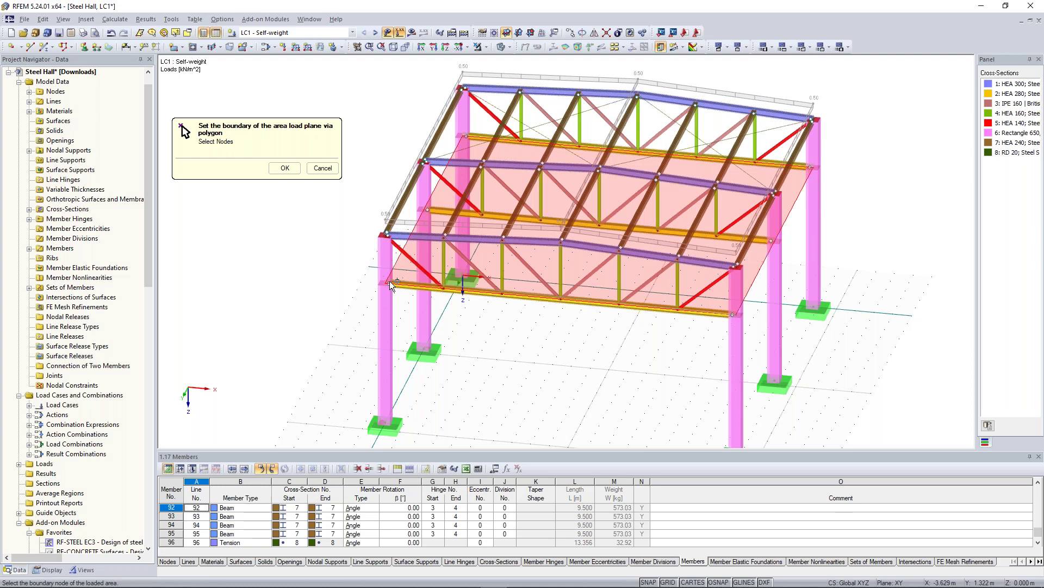
pyautogui.click(388, 283)
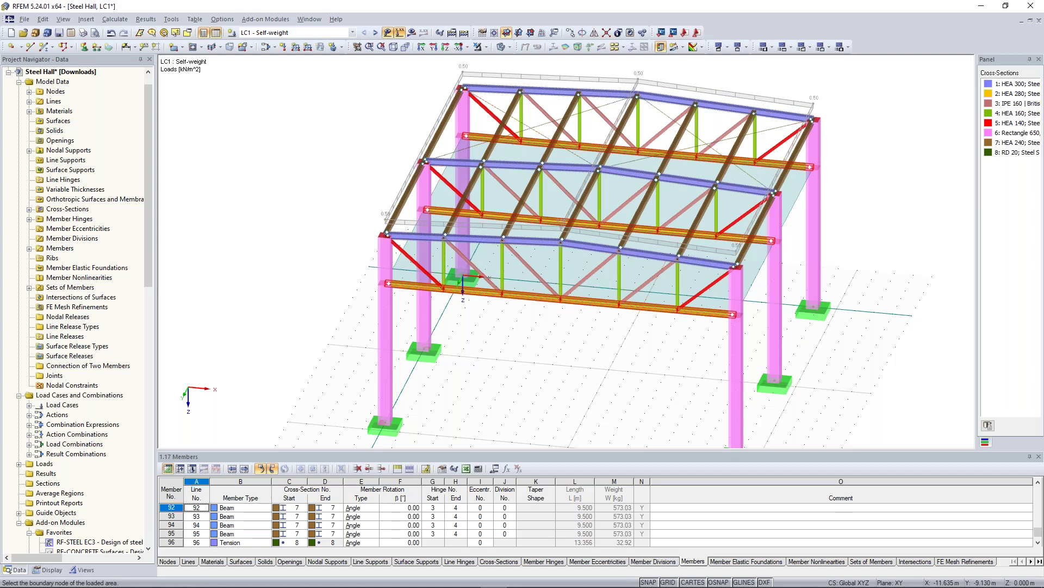
pyautogui.press('Escape')
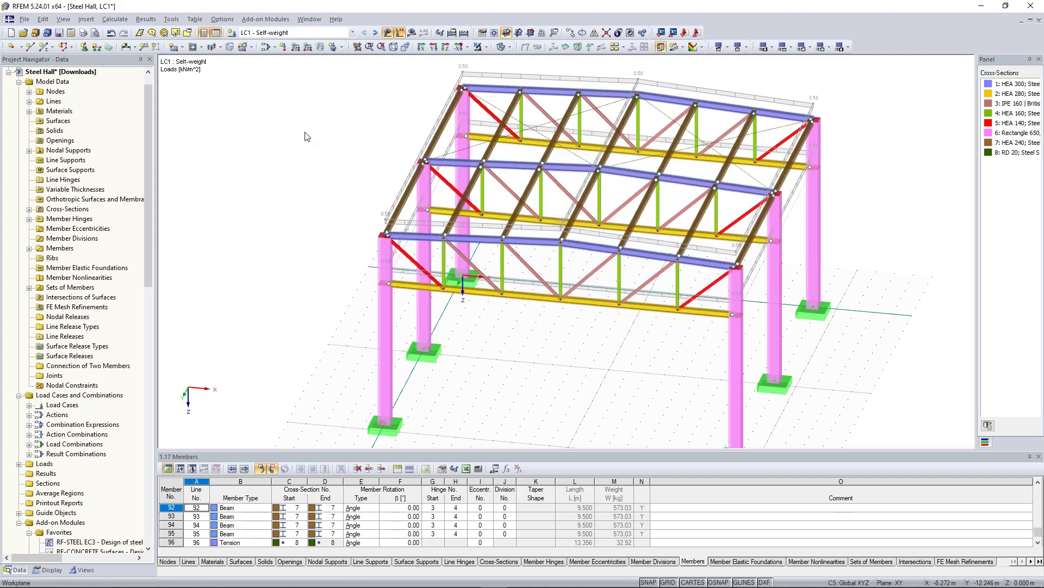
# Display the generated area loads separately as member loads and examine their distribution on the purlins and bottom chords
pyautogui.keyDown('ctrl'); pyautogui.moveTo(493, 186); pyautogui.dragTo(455, 170, button='middle'); pyautogui.keyUp('ctrl')
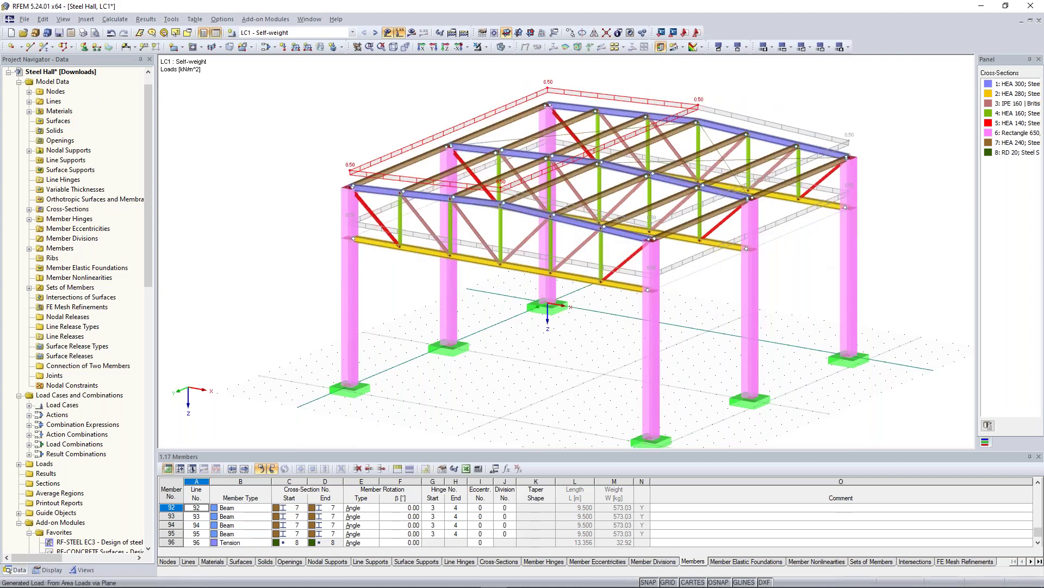
pyautogui.rightClick(494, 187)
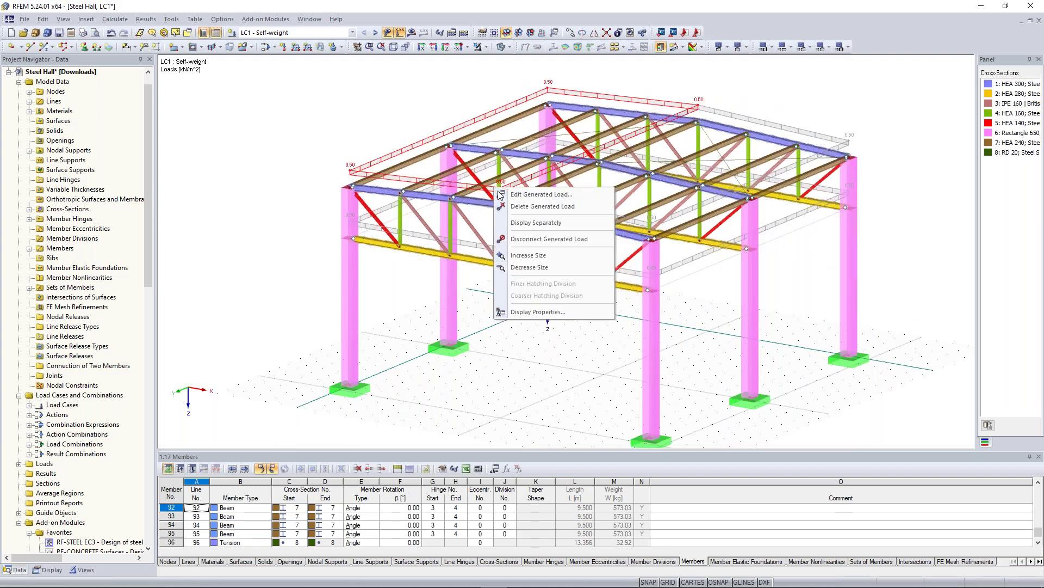
pyautogui.click(540, 229)
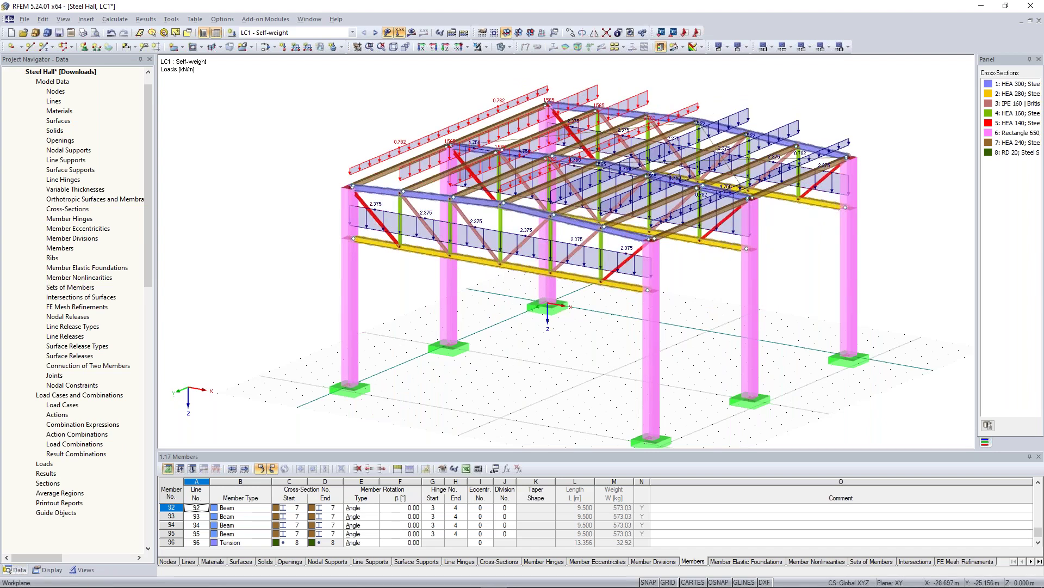
pyautogui.keyDown('ctrl'); pyautogui.moveTo(344, 107); pyautogui.dragTo(420, 146, button='middle'); pyautogui.keyUp('ctrl')
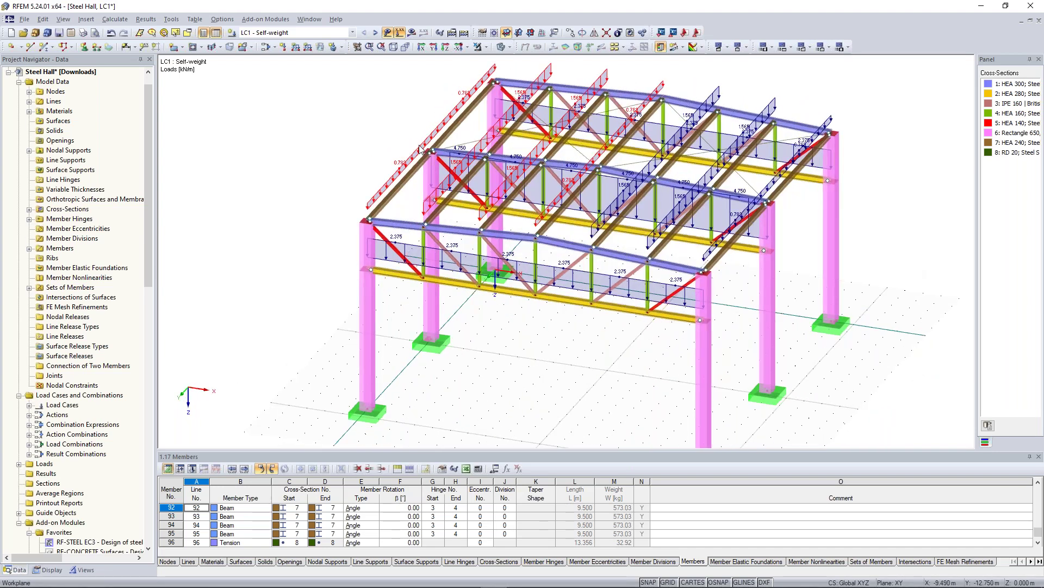
pyautogui.scroll(1, 420, 146)
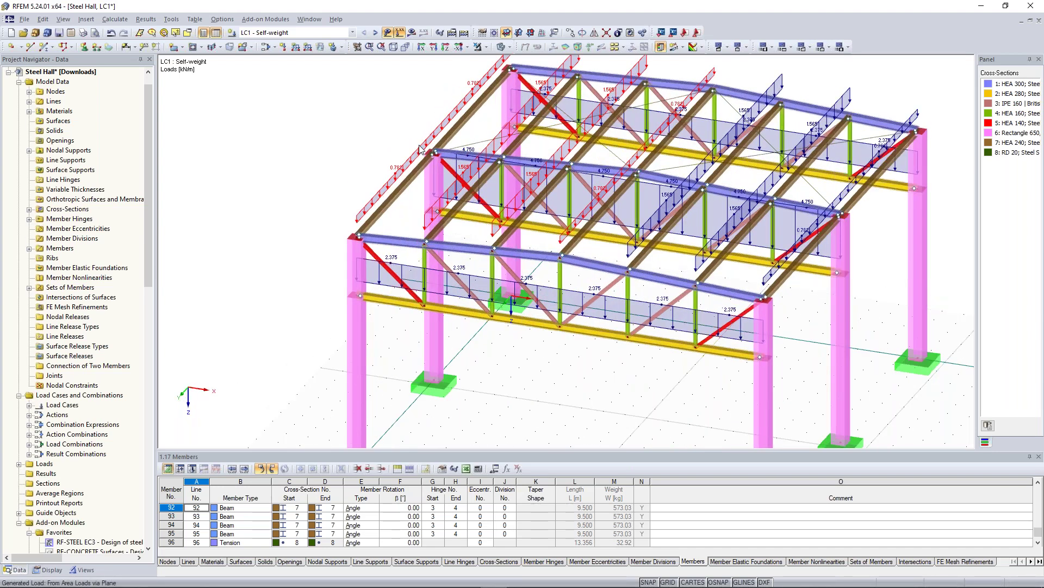
pyautogui.scroll(1, 420, 150)
# In LC2, generate a uniform 0.5 kN/m² area load in direction ZL on the bottom-chord plane with corner nodes 33, 1, 2, 34
pyautogui.keyDown('ctrl'); pyautogui.moveTo(420, 149); pyautogui.dragTo(369, 175, button='middle'); pyautogui.keyUp('ctrl')
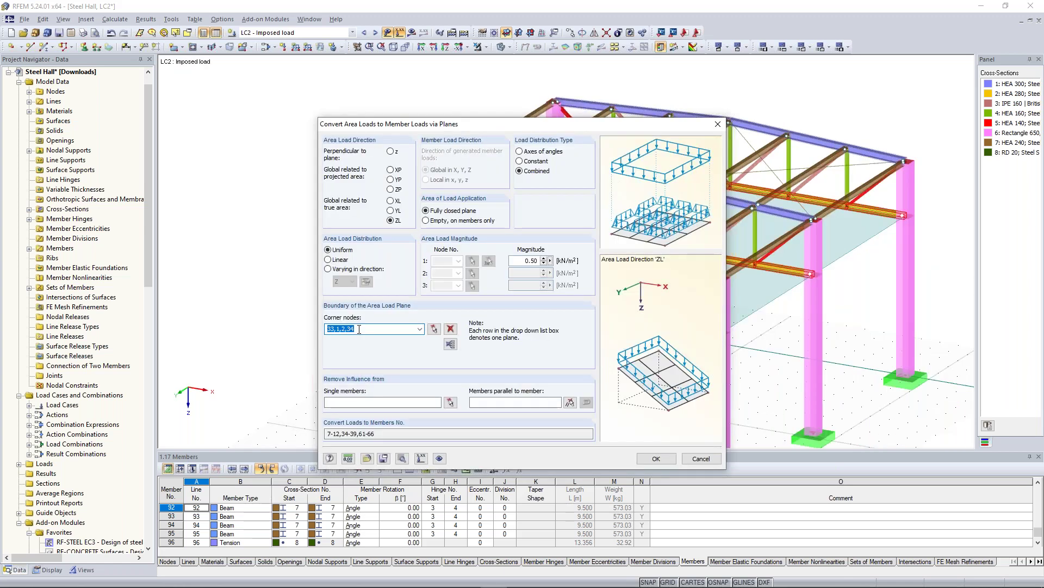
pyautogui.click(359, 329)
pyautogui.click(519, 261)
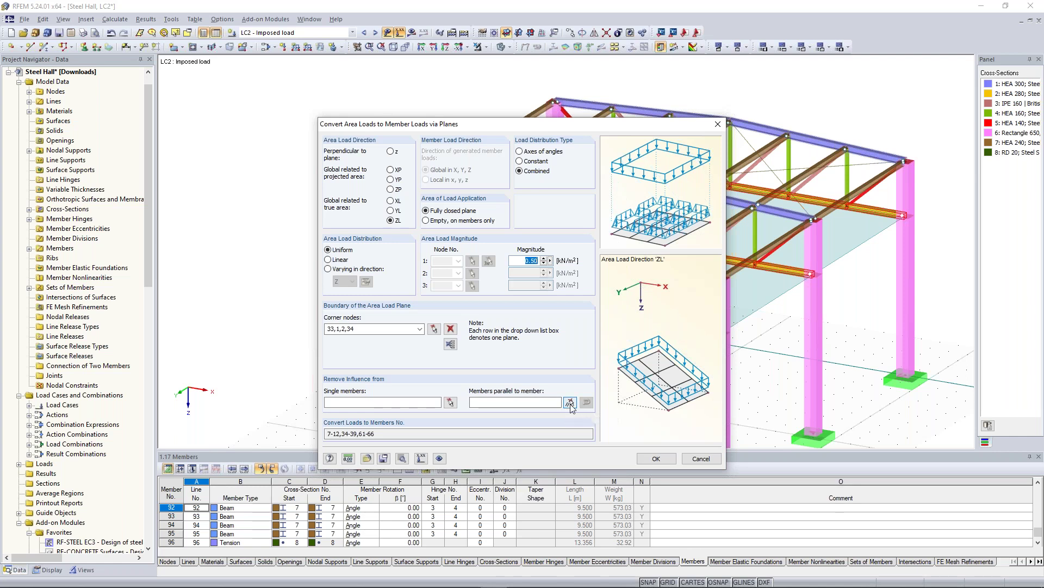
pyautogui.click(660, 460)
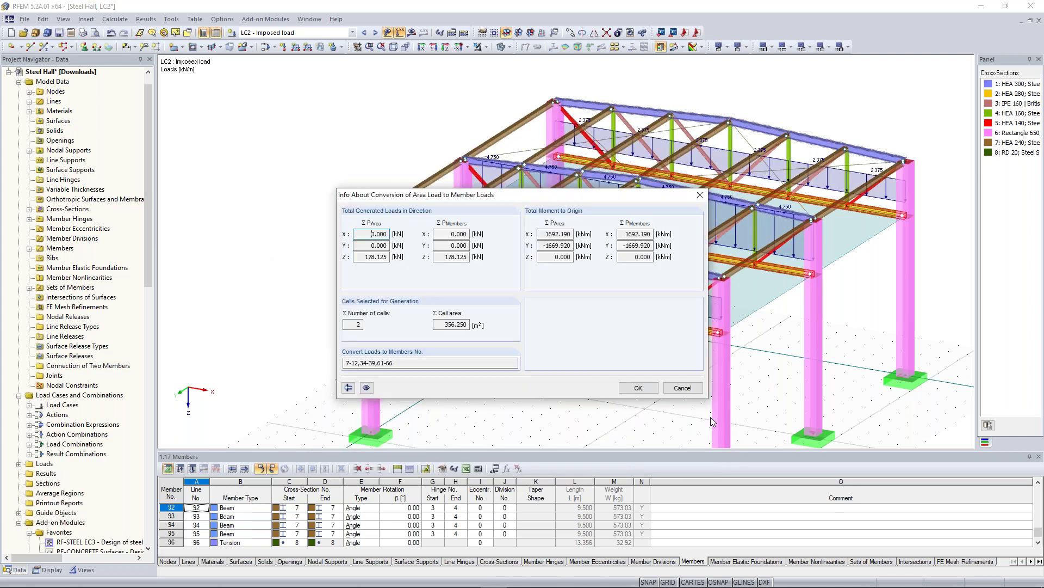
pyautogui.press('Return')
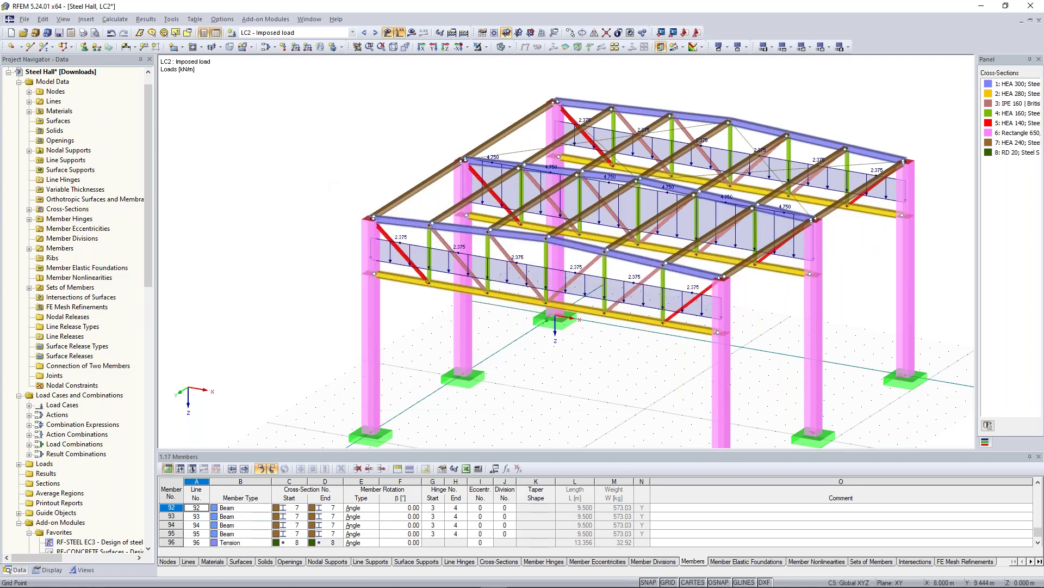
# Set up snow load generation for a duopitch roof in LC3 to EN 1991-1-3 with the German DIN national annex
pyautogui.keyDown('ctrl'); pyautogui.moveTo(522, 335); pyautogui.dragTo(579, 354, button='middle'); pyautogui.keyUp('ctrl')
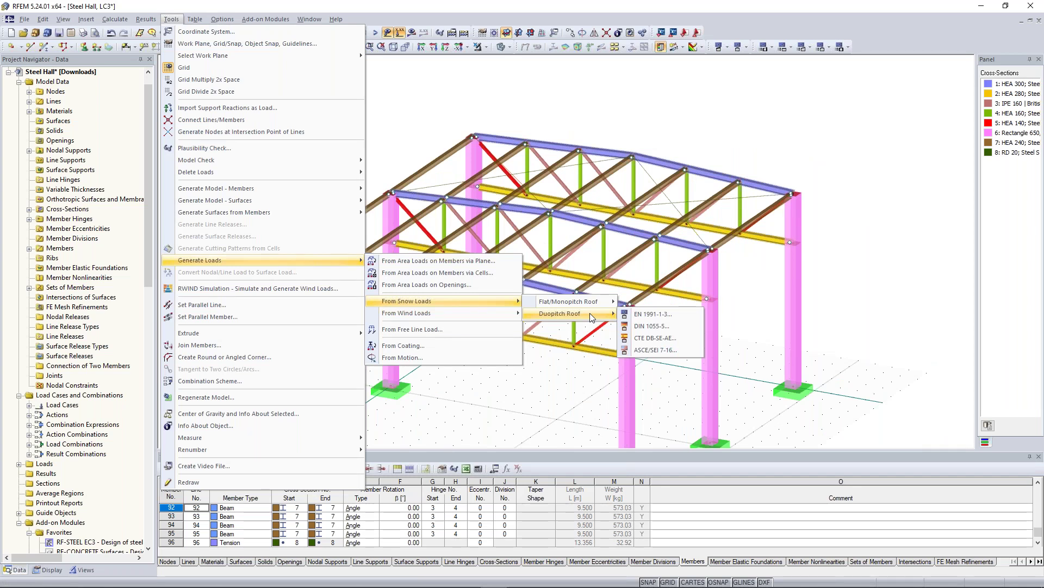
pyautogui.click(648, 317)
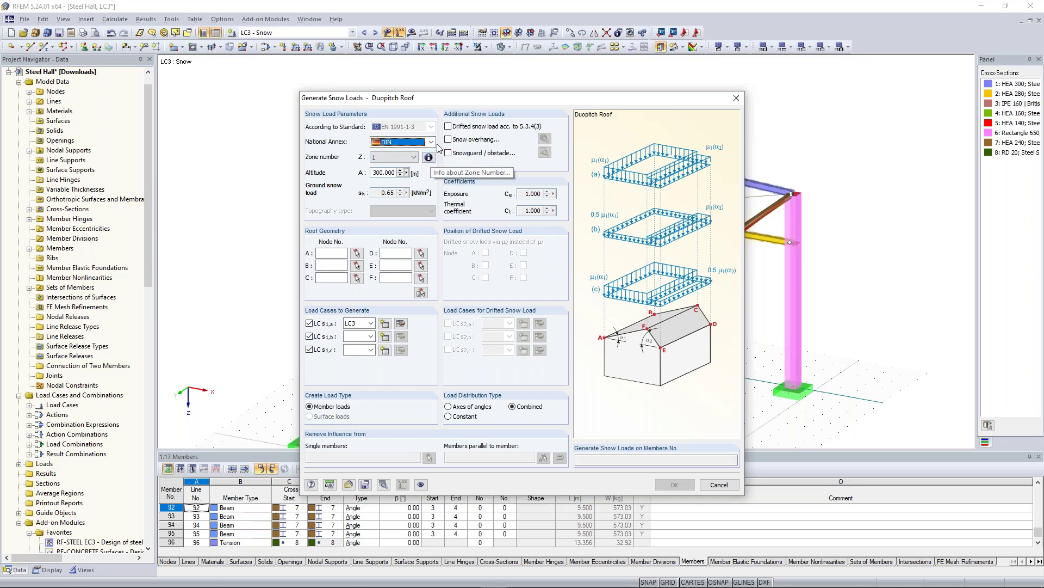
pyautogui.click(419, 141)
pyautogui.scroll(2, 424, 168)
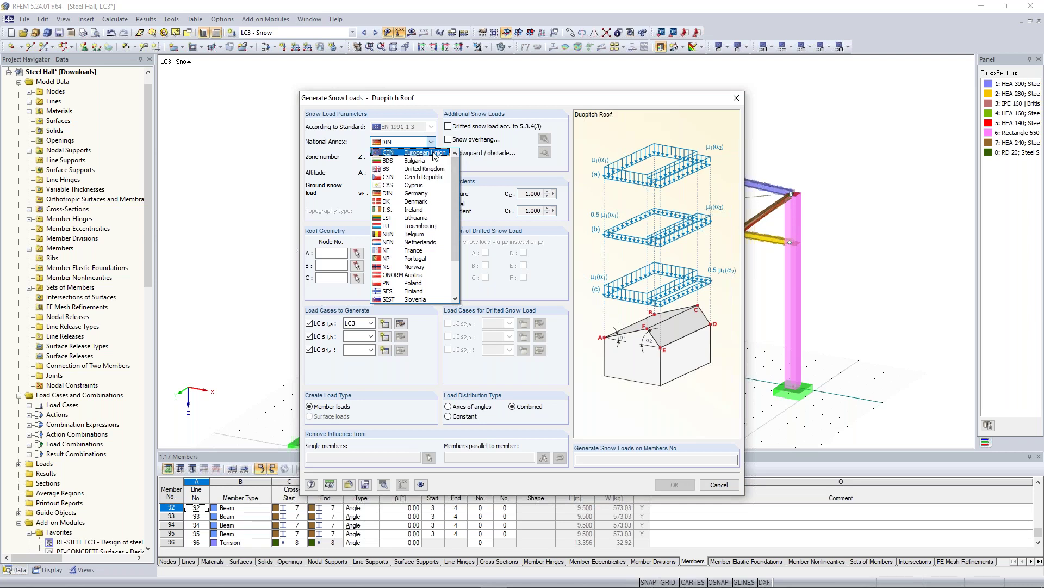
pyautogui.click(422, 194)
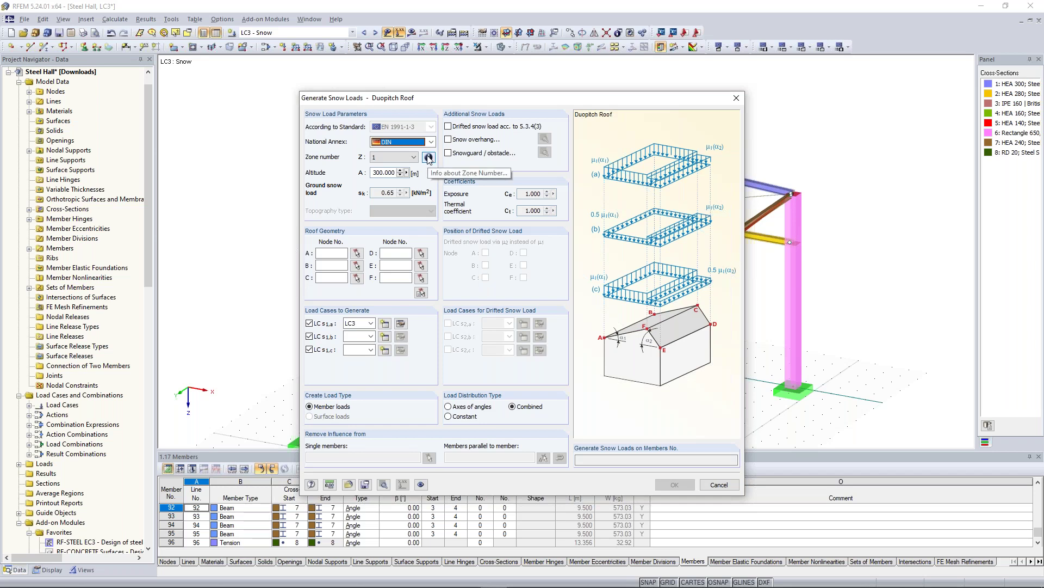
# Pick snow zone 1a from the Germany snow zone map and set the altitude to 540 m
pyautogui.click(429, 158)
pyautogui.click(428, 161)
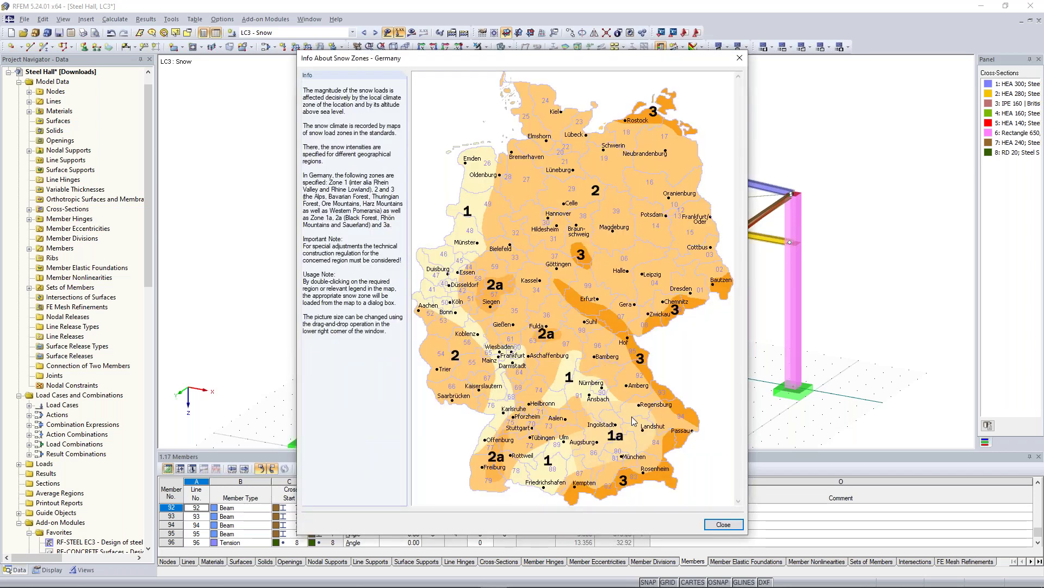
pyautogui.doubleClick(625, 459)
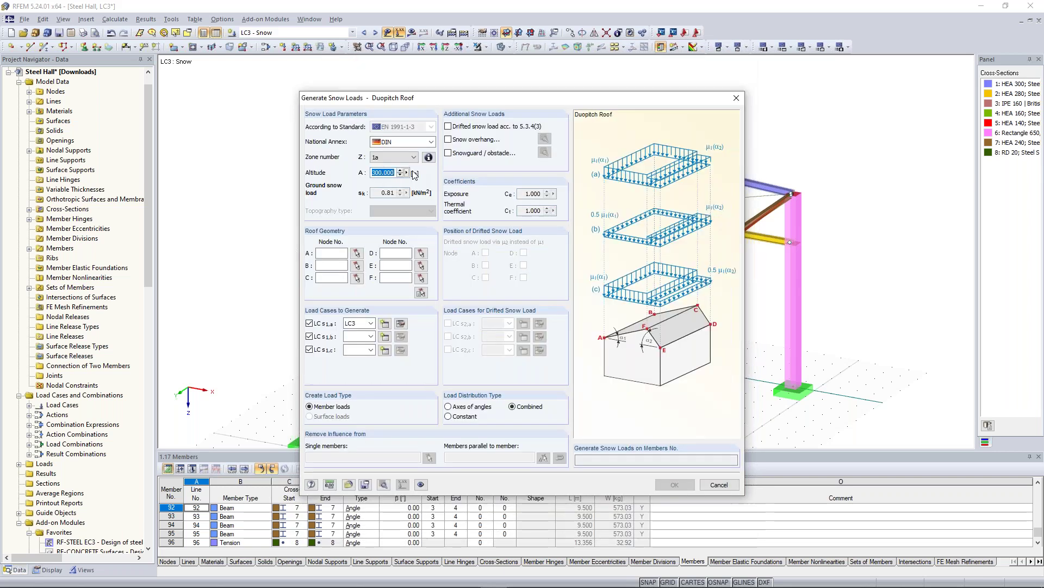
pyautogui.write('540')
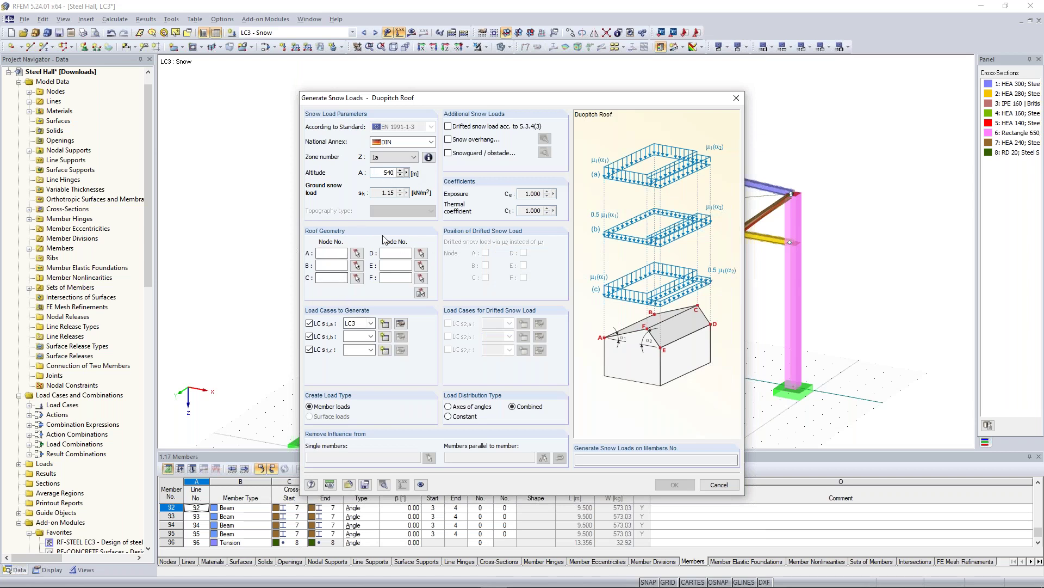
# Exclude snow load cases s1,b and s1,c, and define the roof geometry by nodes 35, 3, 6, 9, 41 and 38
pyautogui.click(332, 253)
pyautogui.click(310, 338)
pyautogui.click(309, 349)
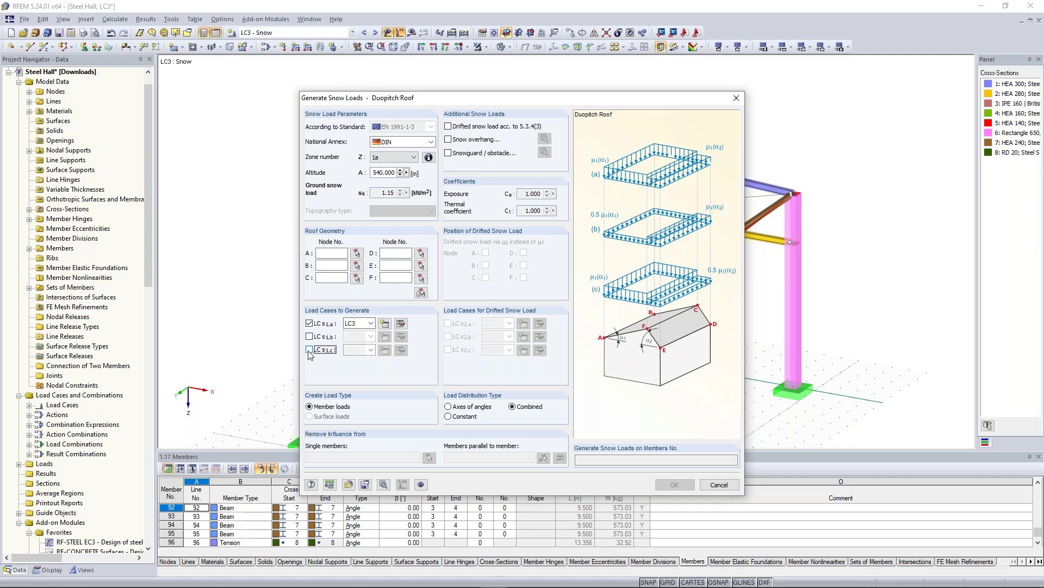
pyautogui.click(422, 278)
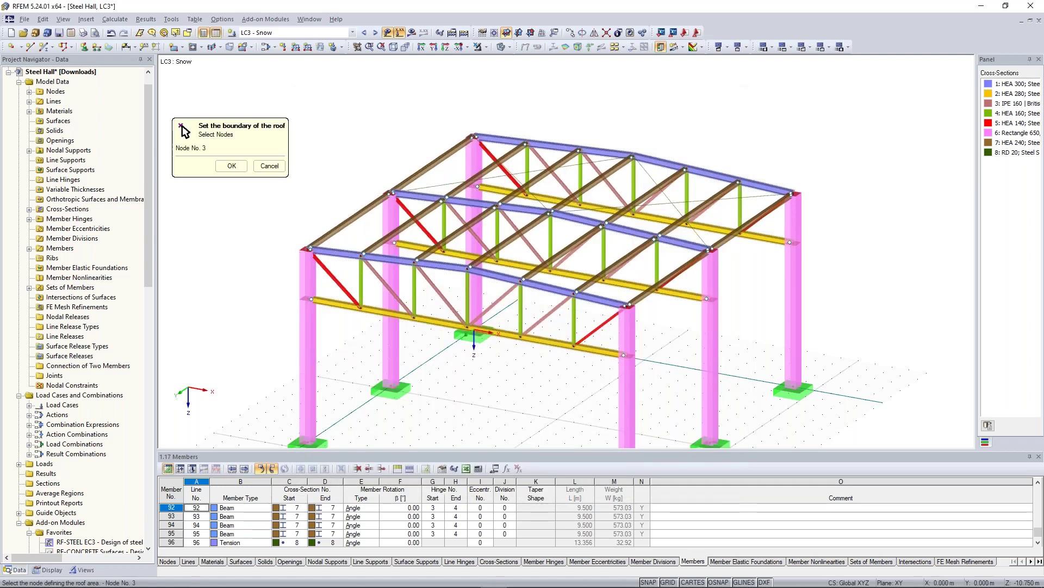
pyautogui.click(631, 154)
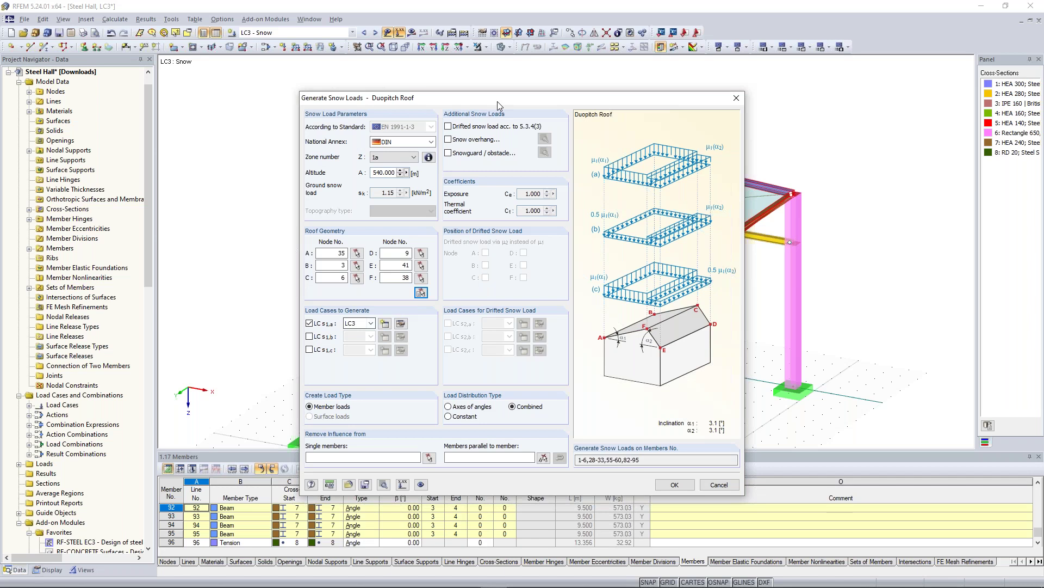
# Remove the load influence from all members parallel to members 56 and 58, and generate the snow loads in LC3
pyautogui.moveTo(497, 101); pyautogui.dragTo(500, 81)
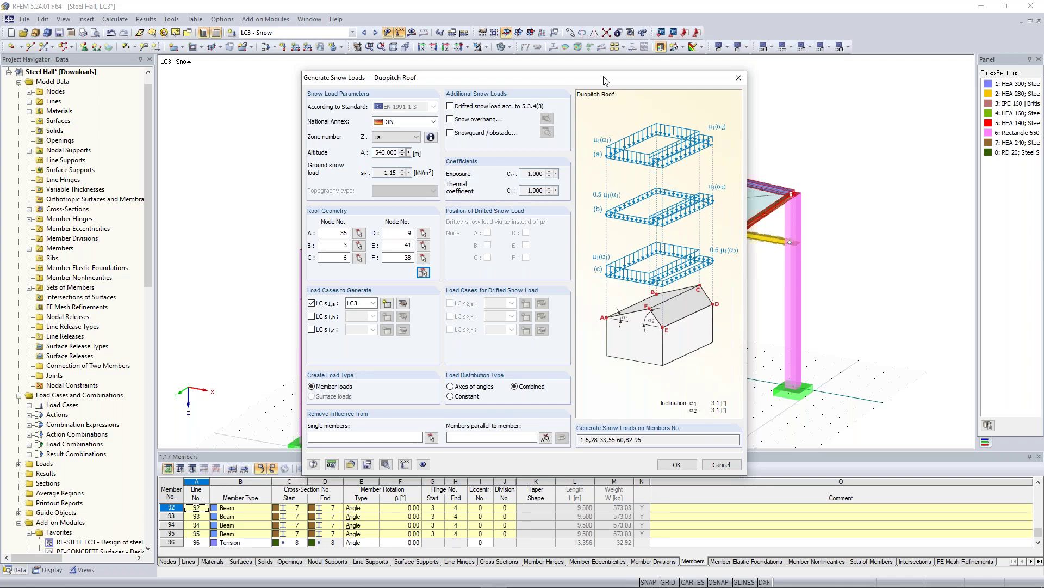
pyautogui.moveTo(606, 81); pyautogui.dragTo(676, 96)
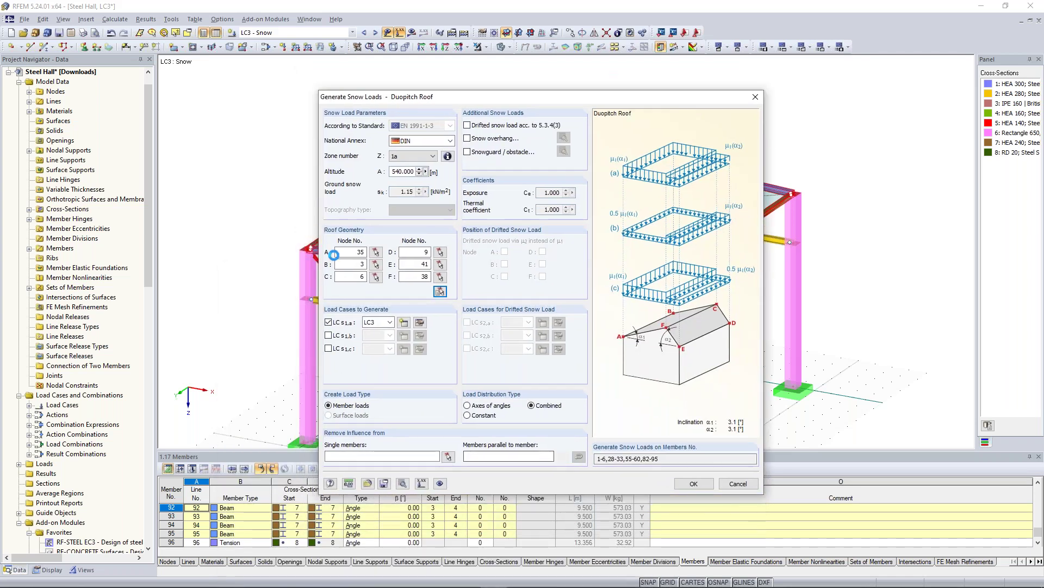
pyautogui.click(440, 291)
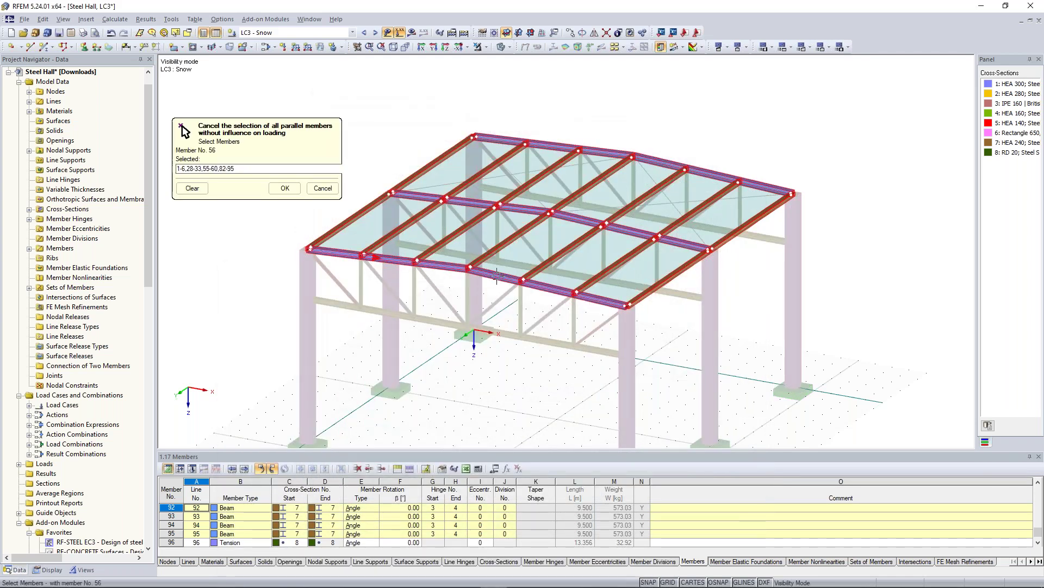
pyautogui.click(496, 274)
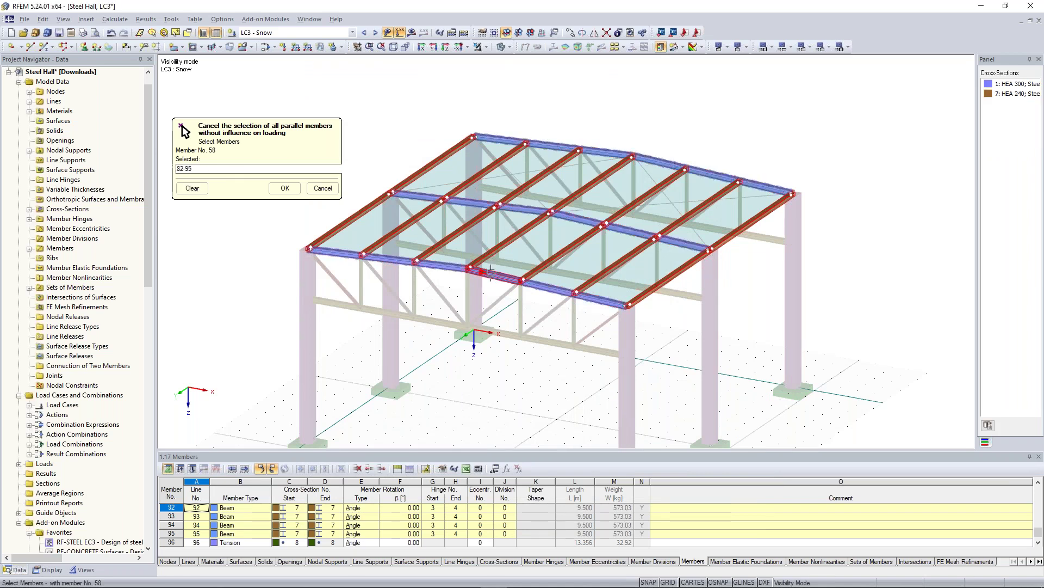
pyautogui.click(286, 189)
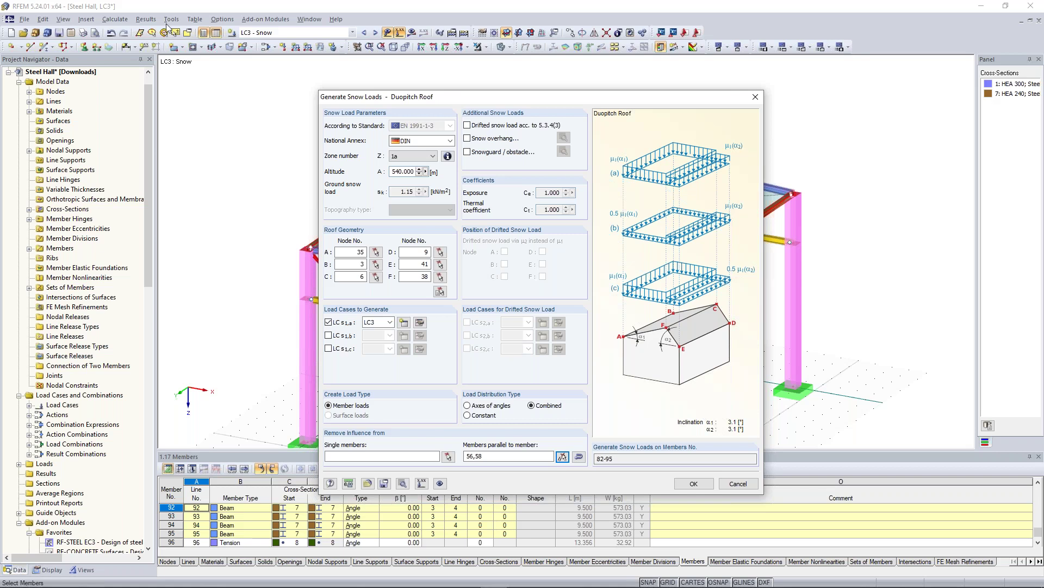
pyautogui.press('Return')
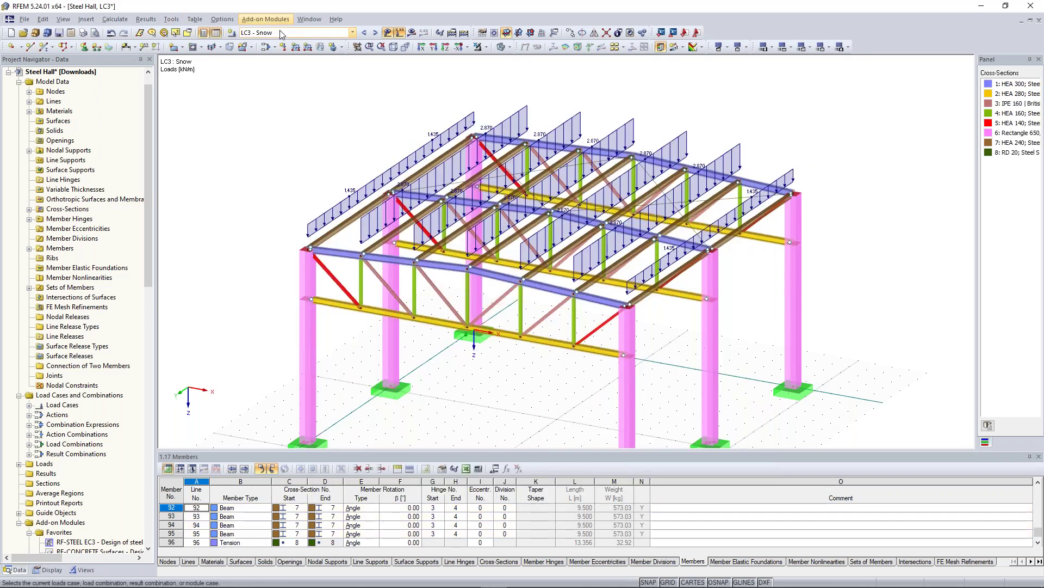
# Switch to load case LC4 and start wind load generation for vertical walls with roof to EN 1991-1-4
pyautogui.click(375, 34)
pyautogui.click(171, 19)
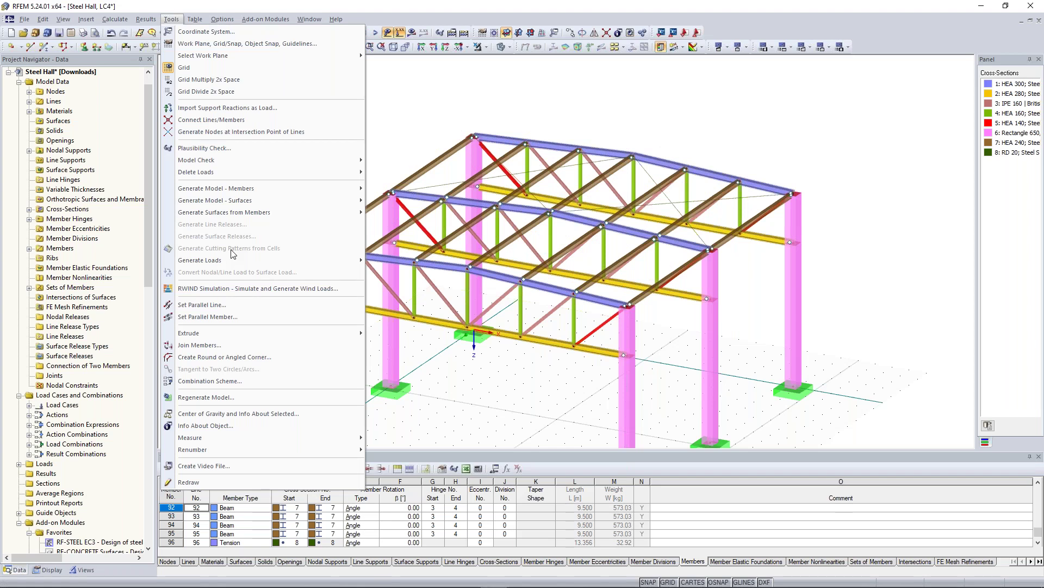
pyautogui.moveTo(231, 260)
pyautogui.moveTo(414, 312)
pyautogui.moveTo(560, 365)
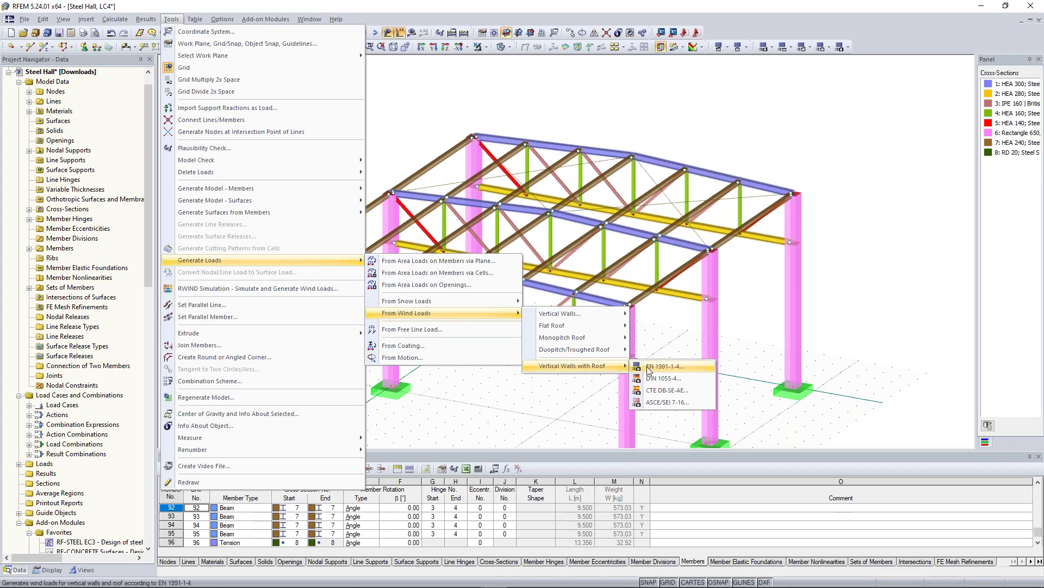
pyautogui.press('Return')
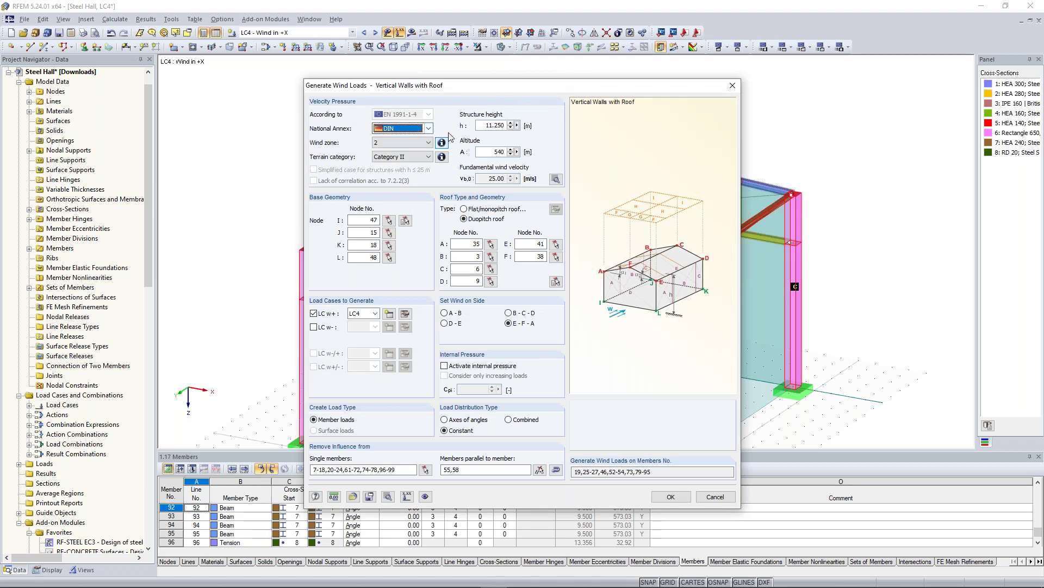
# Check the national annex choices, the wind zone map and the terrain category options for the wind velocity pressure
pyautogui.click(429, 128)
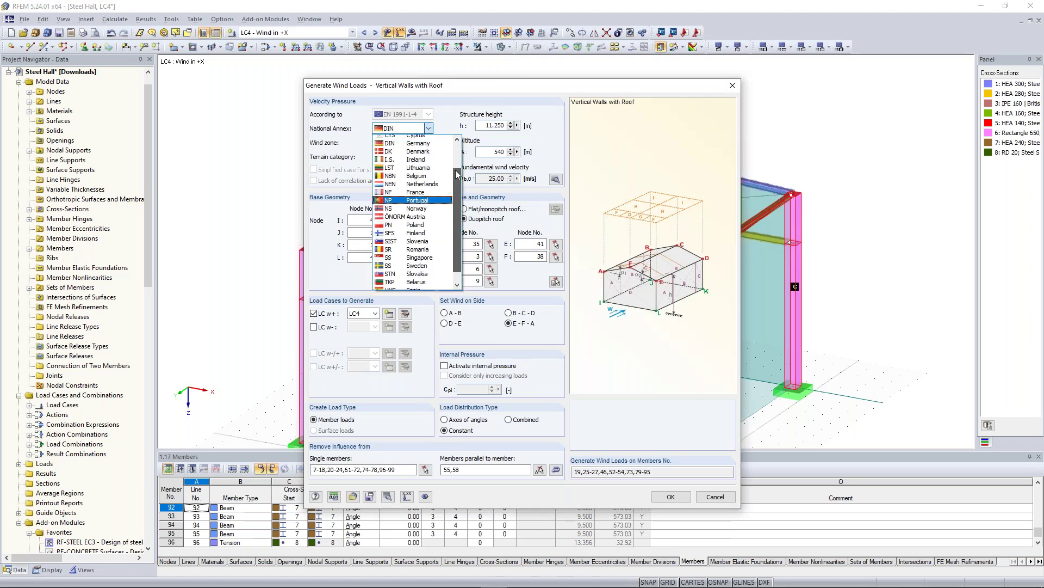
pyautogui.scroll(2, 457, 174)
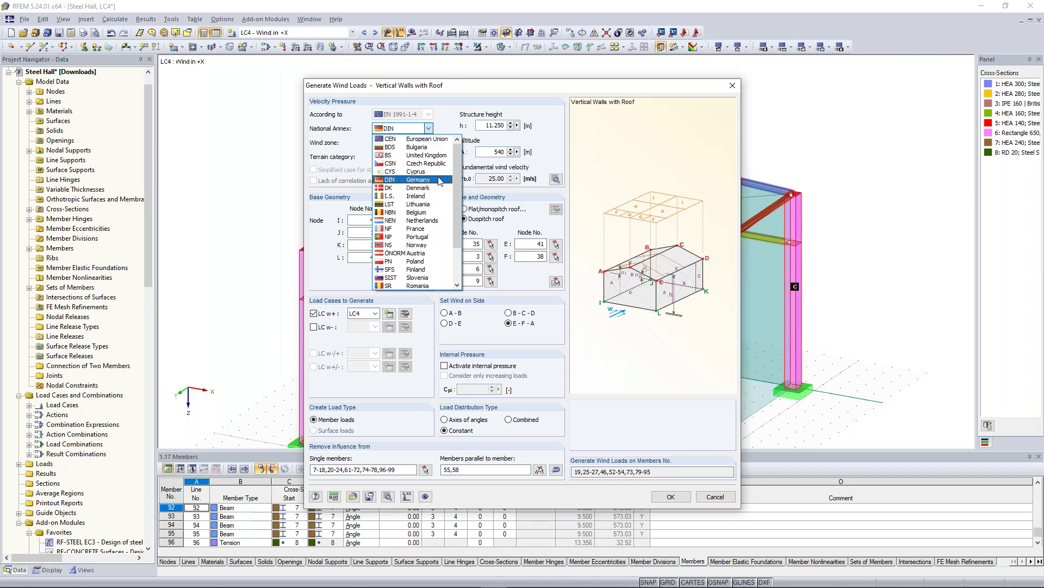
pyautogui.click(457, 121)
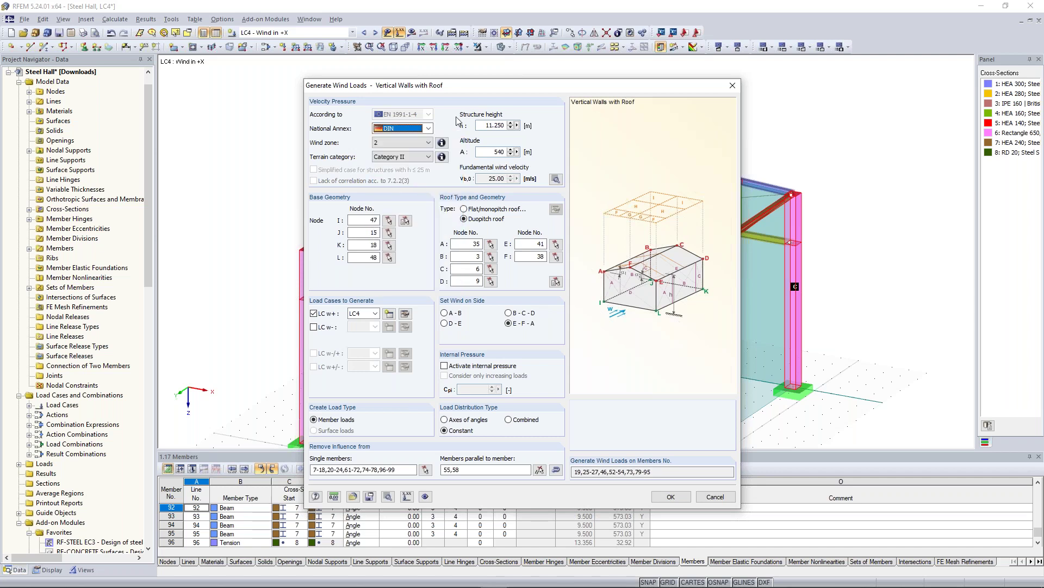
pyautogui.click(441, 143)
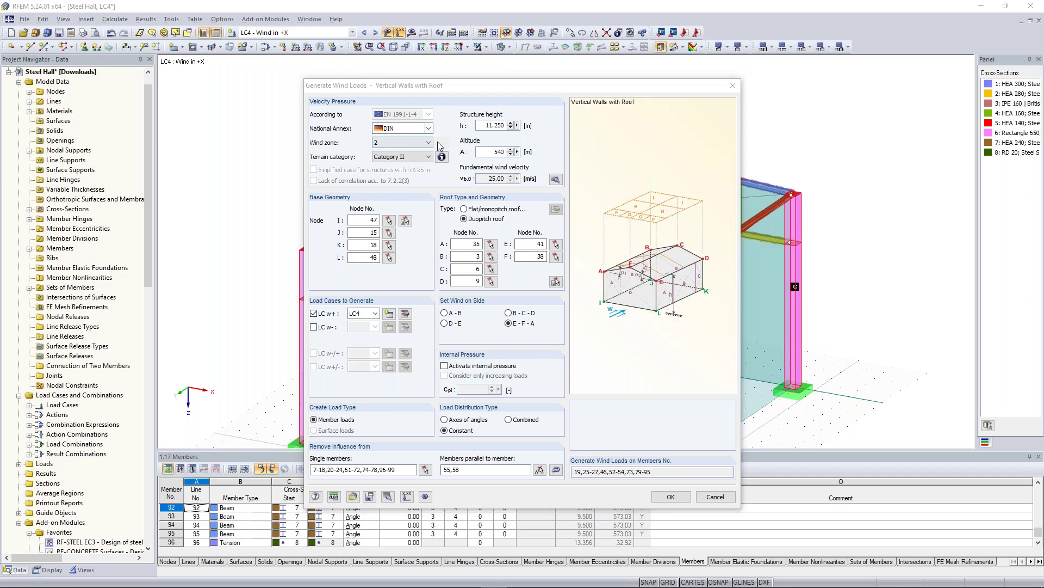
pyautogui.click(418, 158)
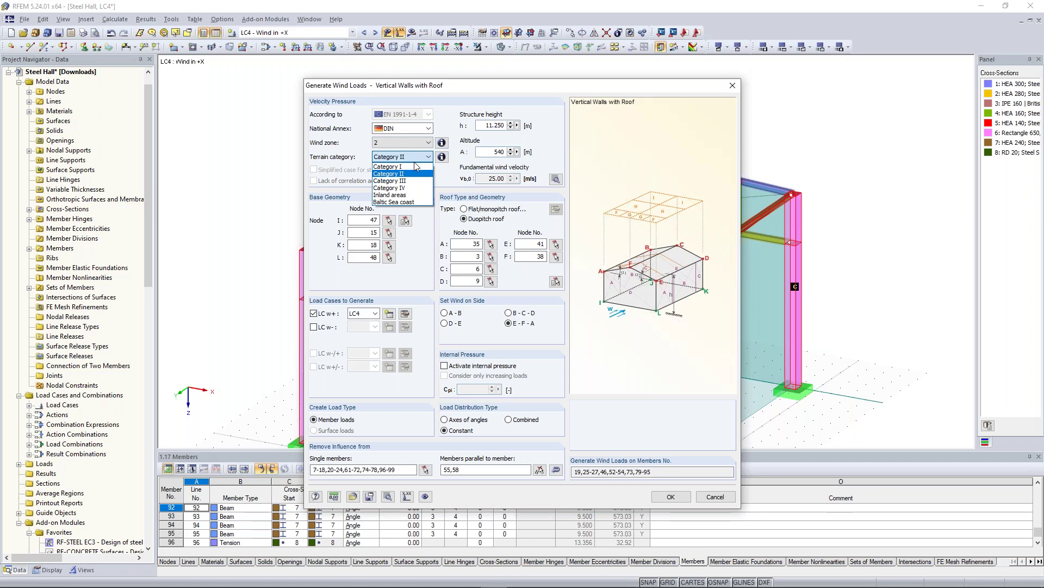
pyautogui.click(415, 161)
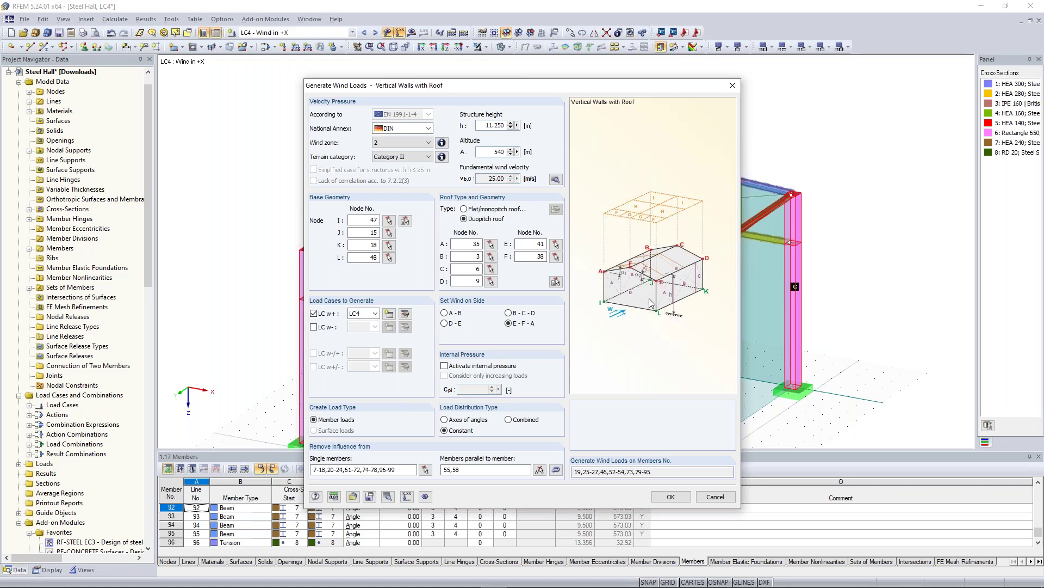
# Start the graphical selection of the boundary nodes for the hall's base geometry at the column feet
pyautogui.click(405, 220)
pyautogui.moveTo(250, 256); pyautogui.dragTo(296, 155, button='middle')
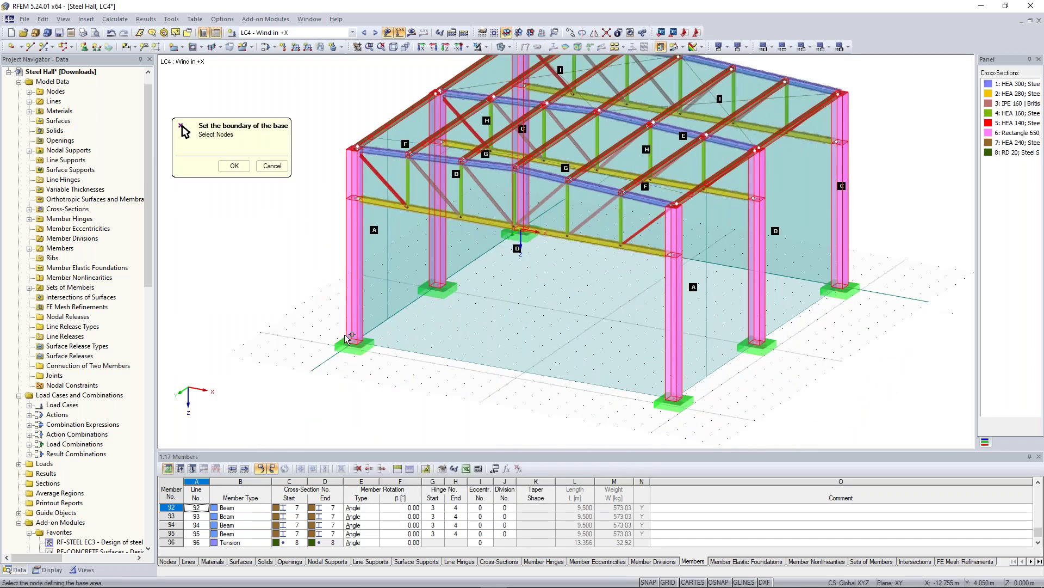
pyautogui.scroll(-1, 355, 343)
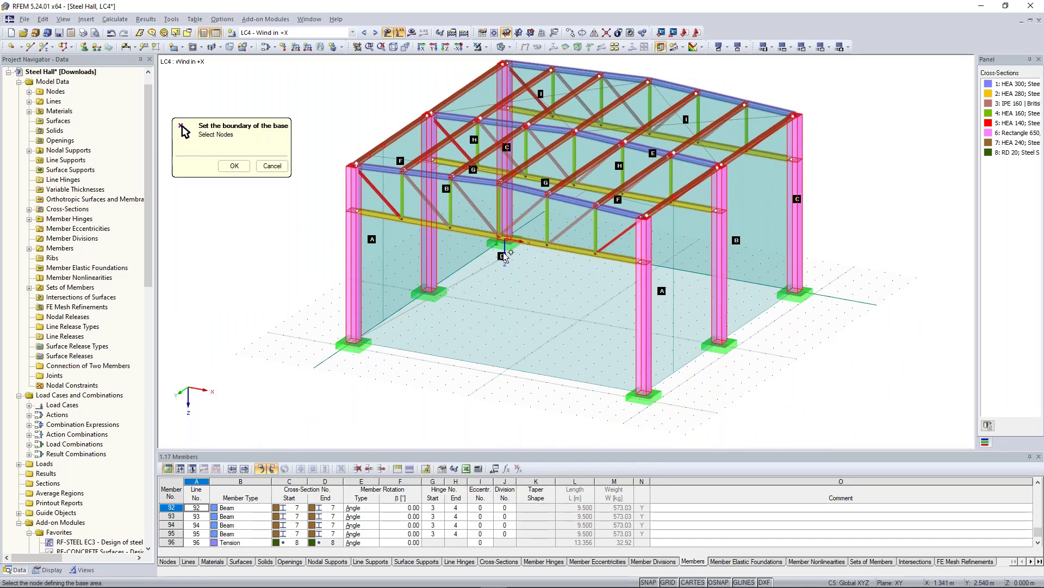
# Define the base and duopitch roof boundaries by their corner nodes and set the wind on side A-B
pyautogui.keyDown('ctrl'); pyautogui.moveTo(479, 284); pyautogui.dragTo(500, 266, button='middle'); pyautogui.keyUp('ctrl')
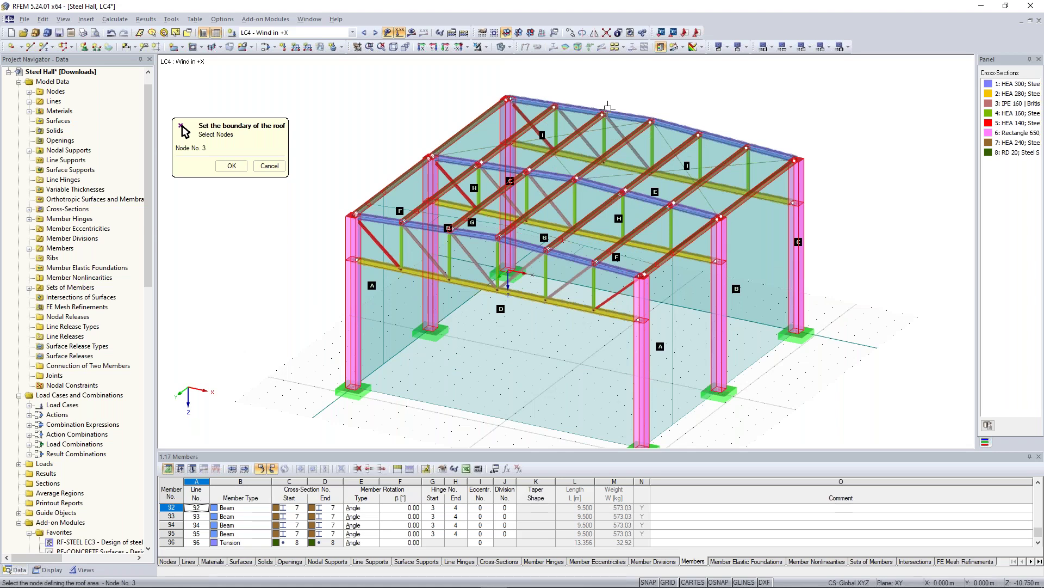
pyautogui.click(609, 106)
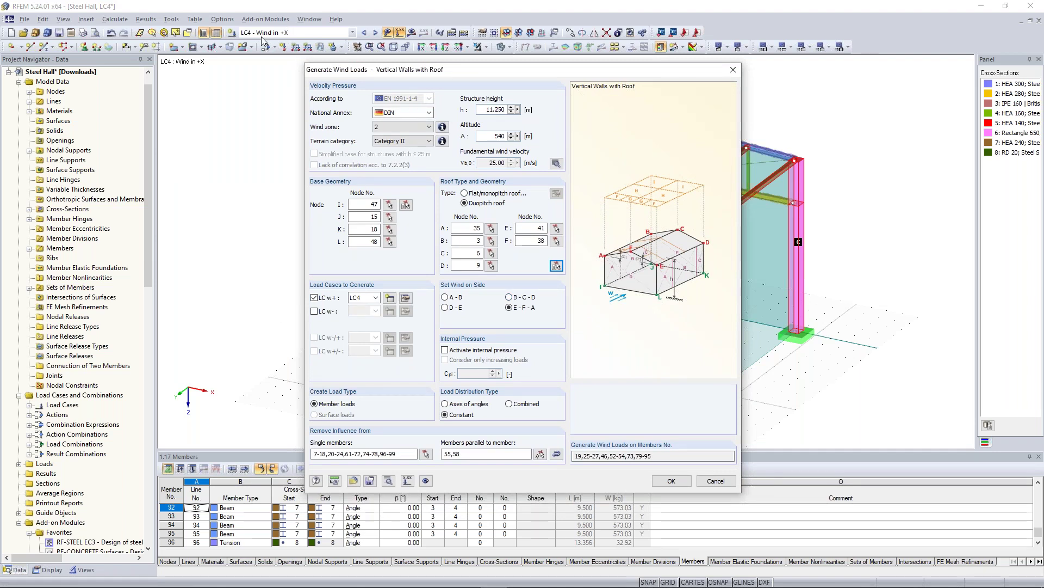
pyautogui.moveTo(419, 76); pyautogui.dragTo(404, 65)
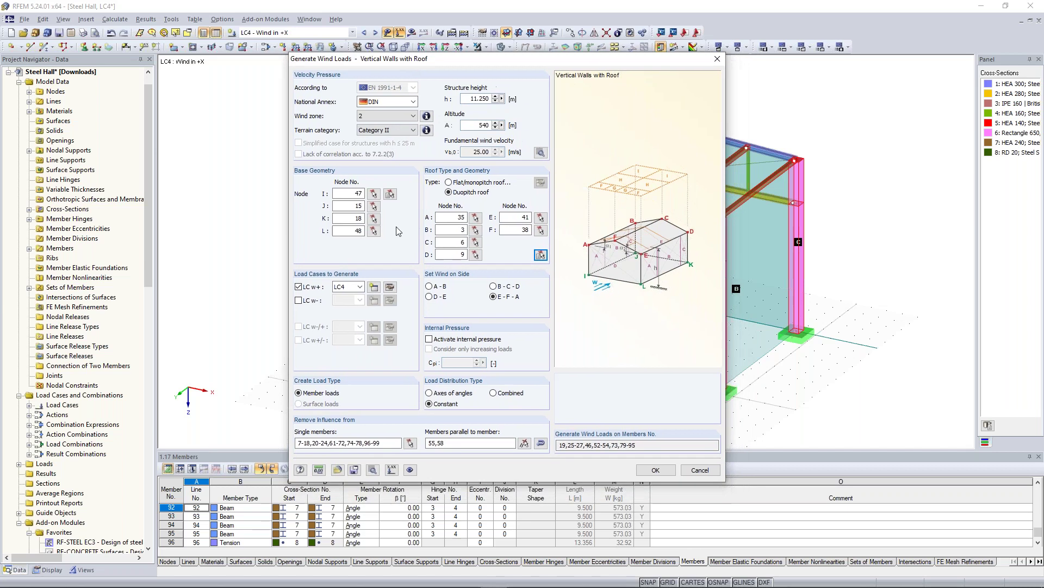
pyautogui.click(431, 286)
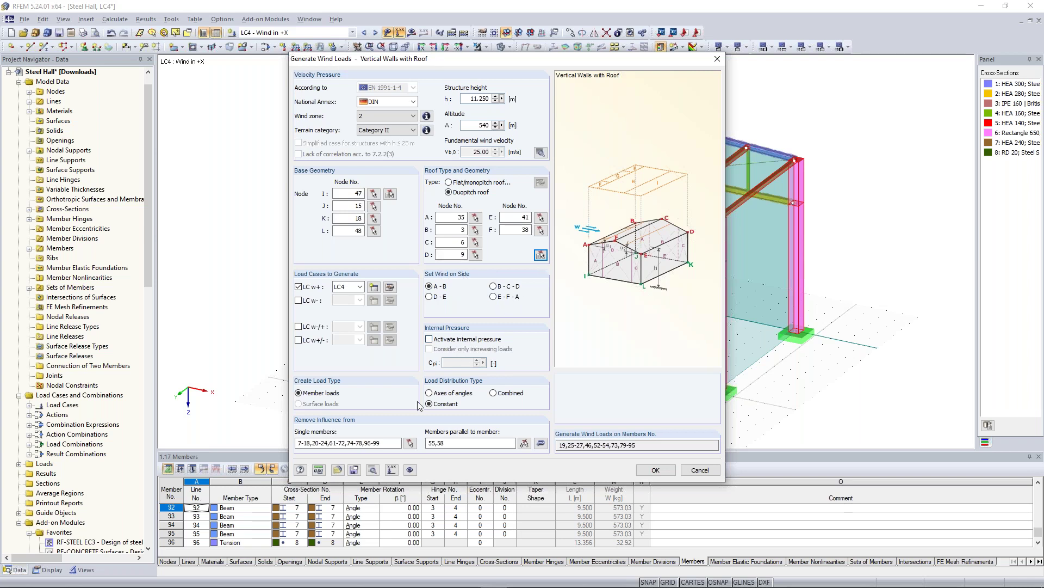
# Clear the lists of single members and parallel members whose influence is removed from the wind loading
pyautogui.moveTo(401, 442); pyautogui.dragTo(269, 435)
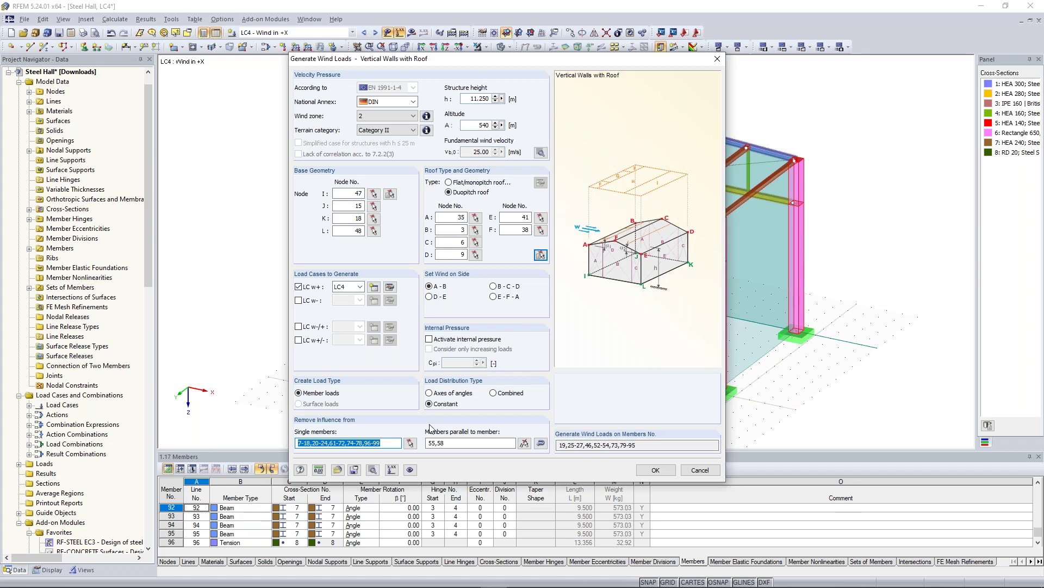
pyautogui.press('BackSpace')
pyautogui.doubleClick(435, 443)
pyautogui.press('BackSpace')
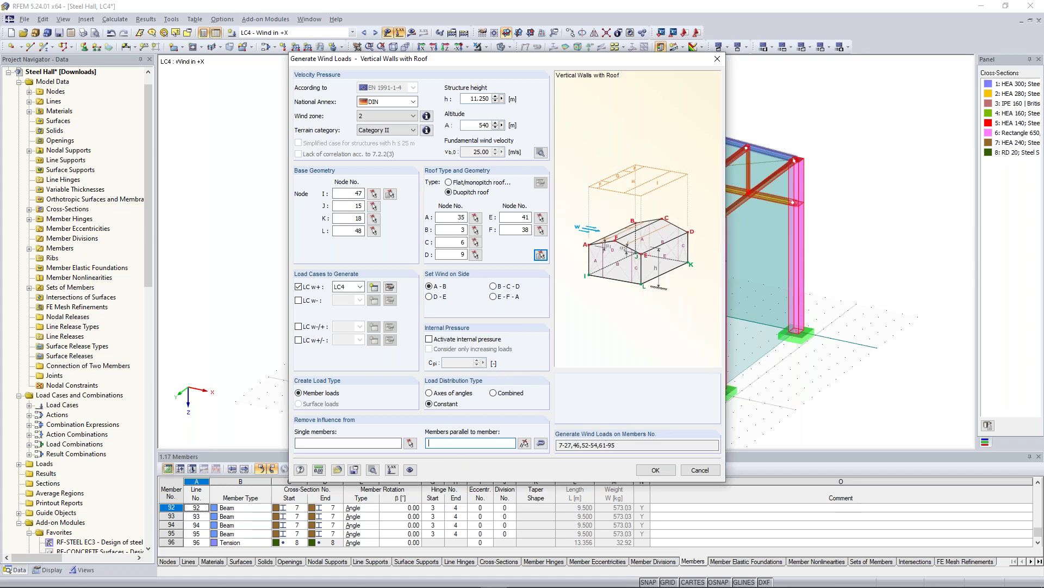
pyautogui.click(358, 444)
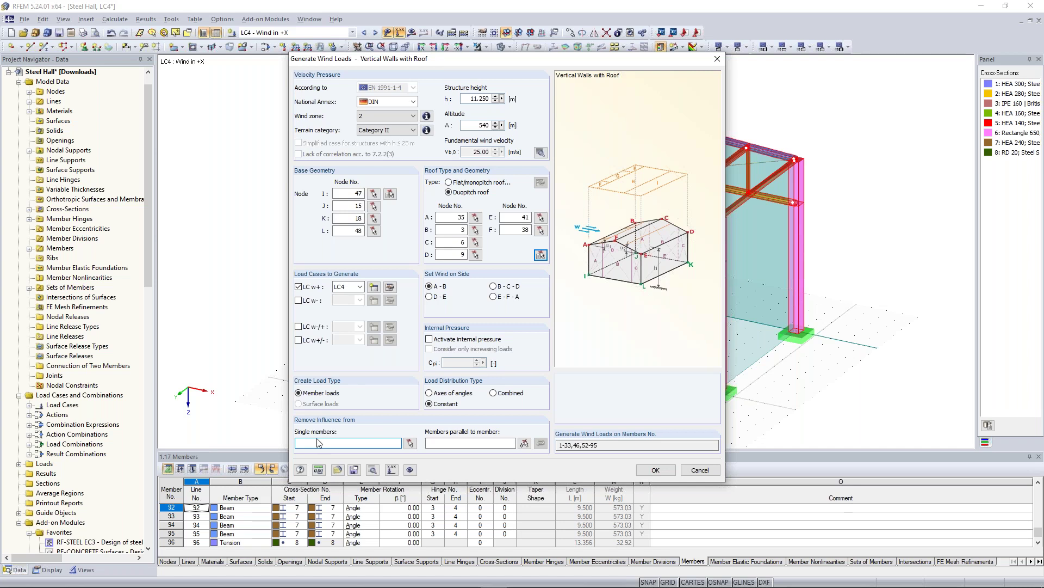
pyautogui.click(410, 443)
pyautogui.click(192, 188)
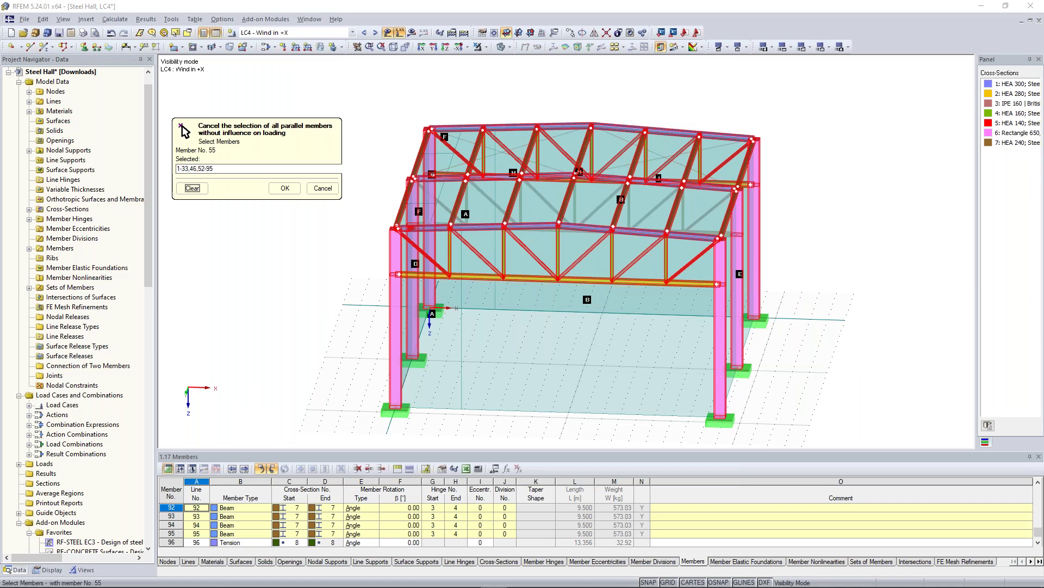
pyautogui.click(424, 227)
pyautogui.keyDown('ctrl'); pyautogui.moveTo(583, 314); pyautogui.dragTo(477, 341, button='middle'); pyautogui.keyUp('ctrl')
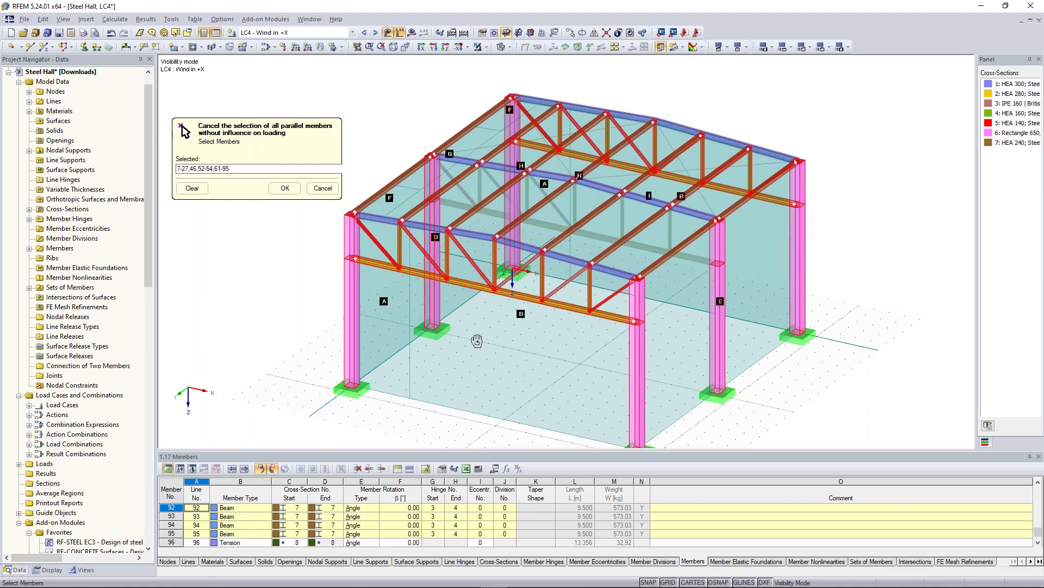
pyautogui.keyDown('ctrl'); pyautogui.moveTo(477, 341); pyautogui.dragTo(496, 341, button='middle'); pyautogui.keyUp('ctrl')
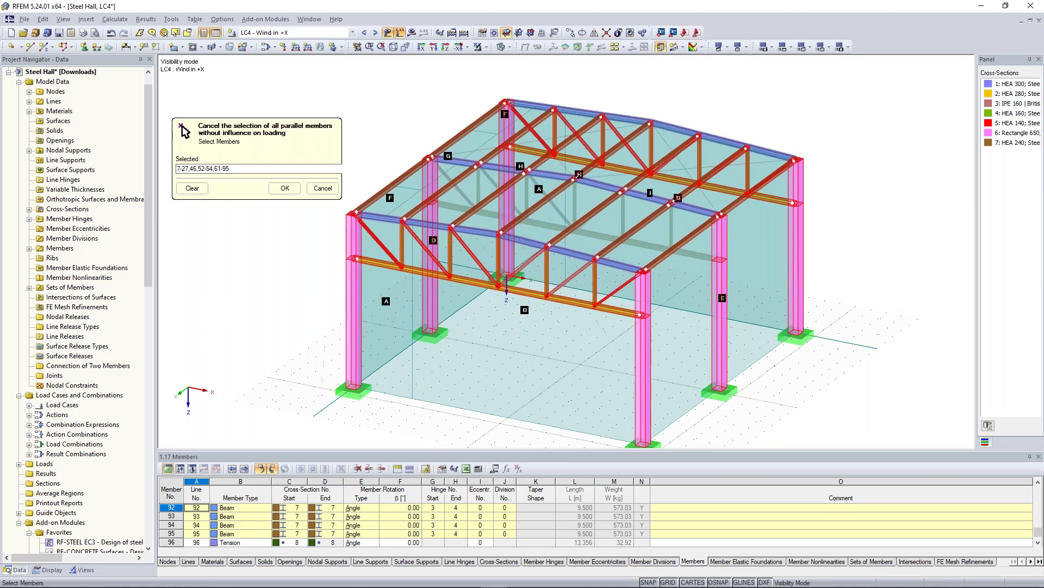
pyautogui.click(471, 266)
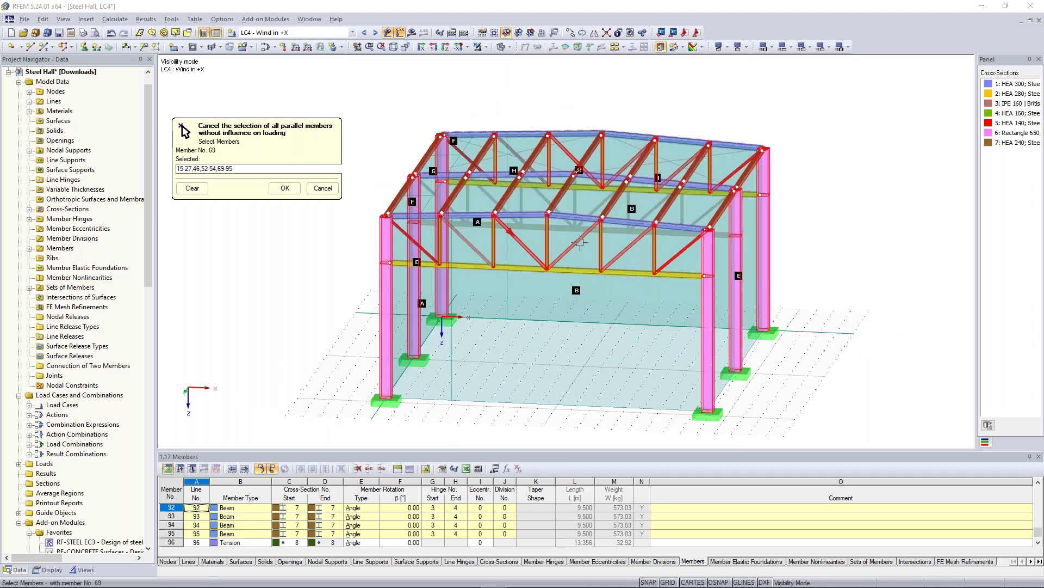
pyautogui.click(580, 243)
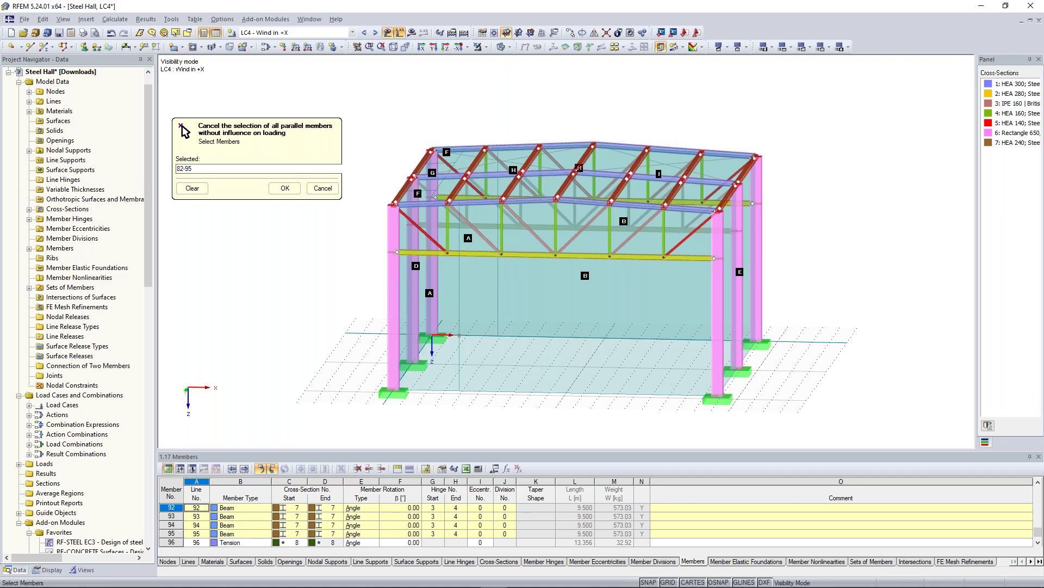
pyautogui.keyDown('ctrl'); pyautogui.moveTo(579, 167); pyautogui.dragTo(619, 143, button='middle'); pyautogui.keyUp('ctrl')
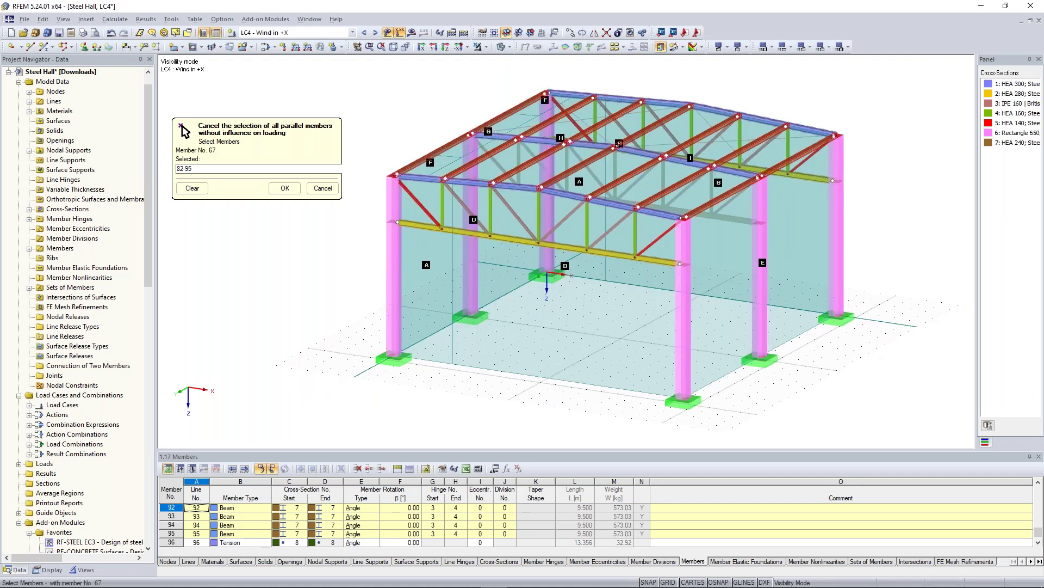
pyautogui.keyDown('ctrl'); pyautogui.moveTo(620, 143); pyautogui.dragTo(613, 307, button='middle'); pyautogui.keyUp('ctrl')
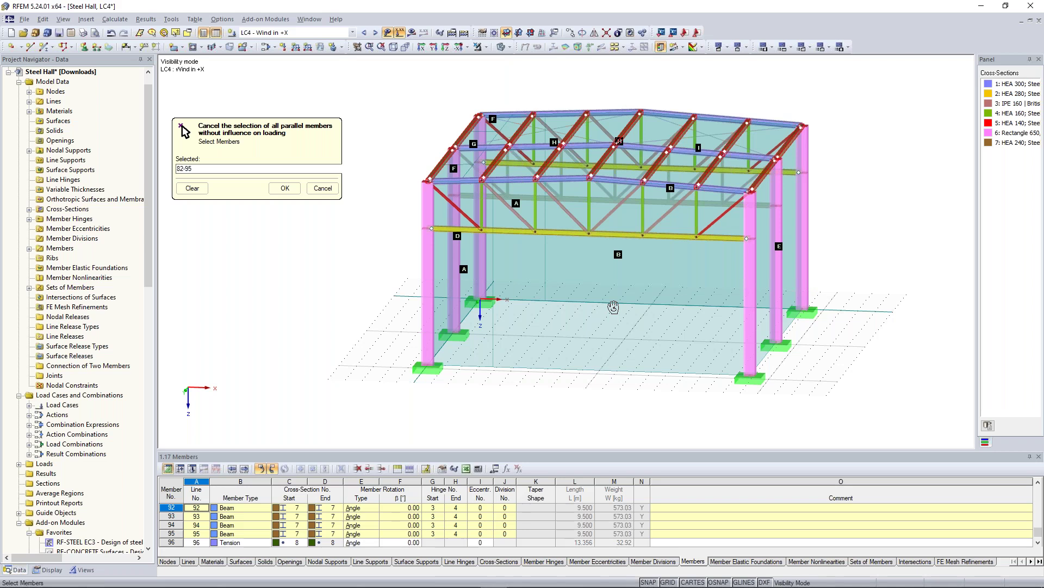
pyautogui.keyDown('ctrl'); pyautogui.moveTo(613, 308); pyautogui.dragTo(640, 312, button='middle'); pyautogui.keyUp('ctrl')
pyautogui.click(285, 188)
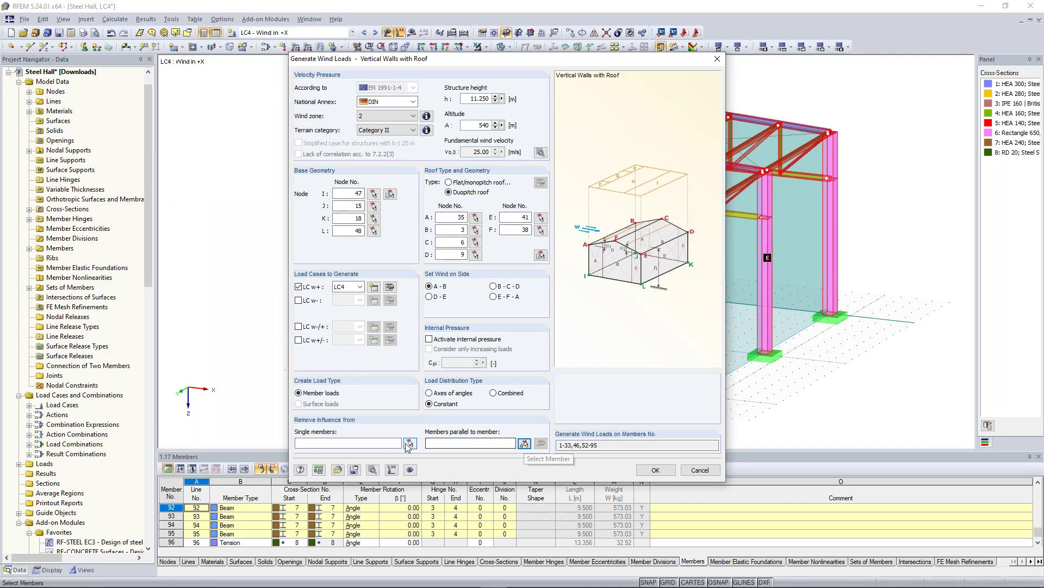
# Remove the wind influence from members parallel to 55, 58 and 61 and from single members 13-18,20-24,67-72,74-78,96-99
pyautogui.click(524, 444)
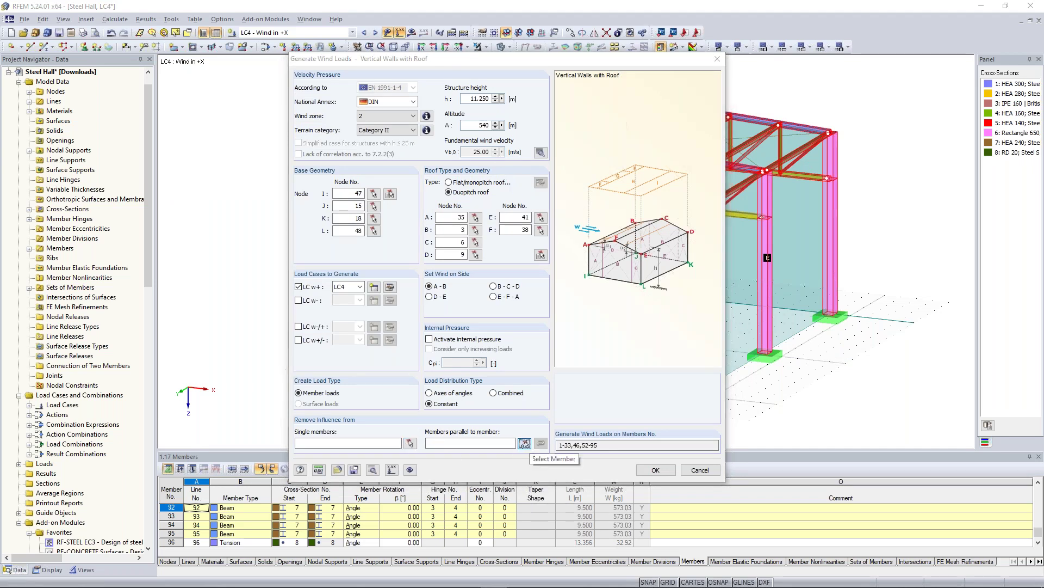
pyautogui.click(450, 192)
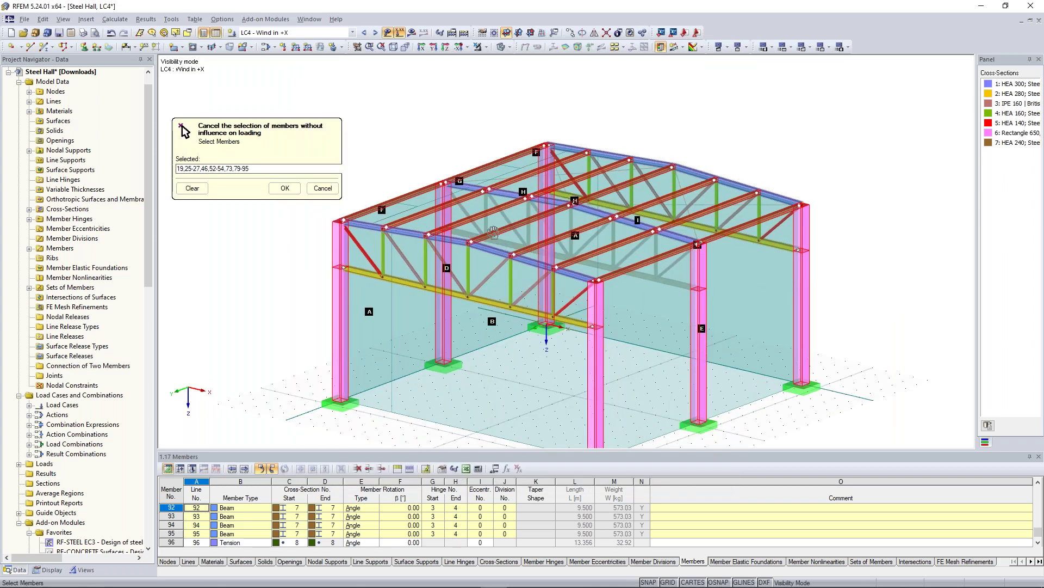
pyautogui.click(285, 188)
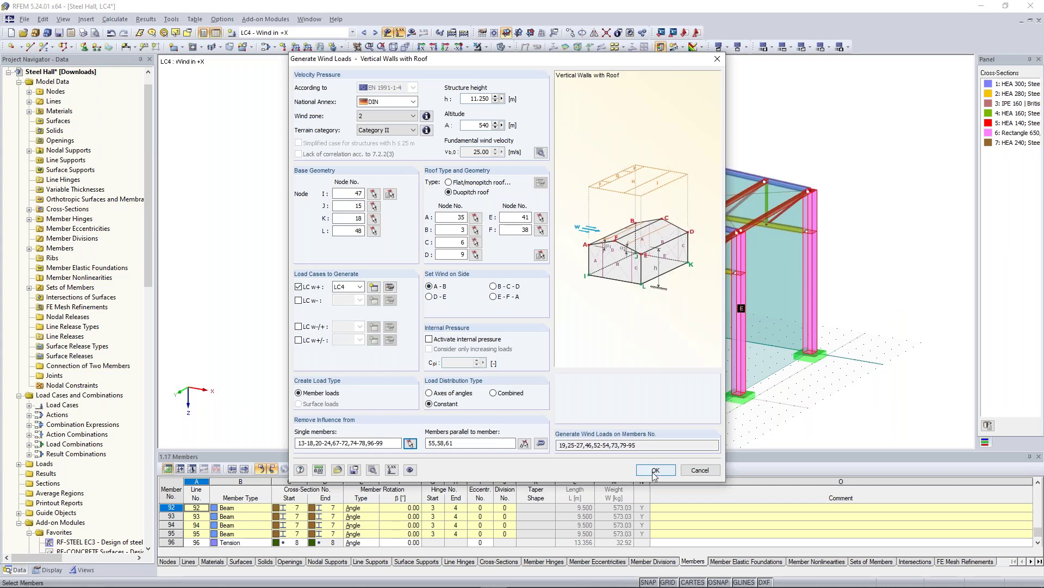
# Generate the wind loads for LC4 and inspect their distribution on the hall's columns and roof members from several sides
pyautogui.click(655, 471)
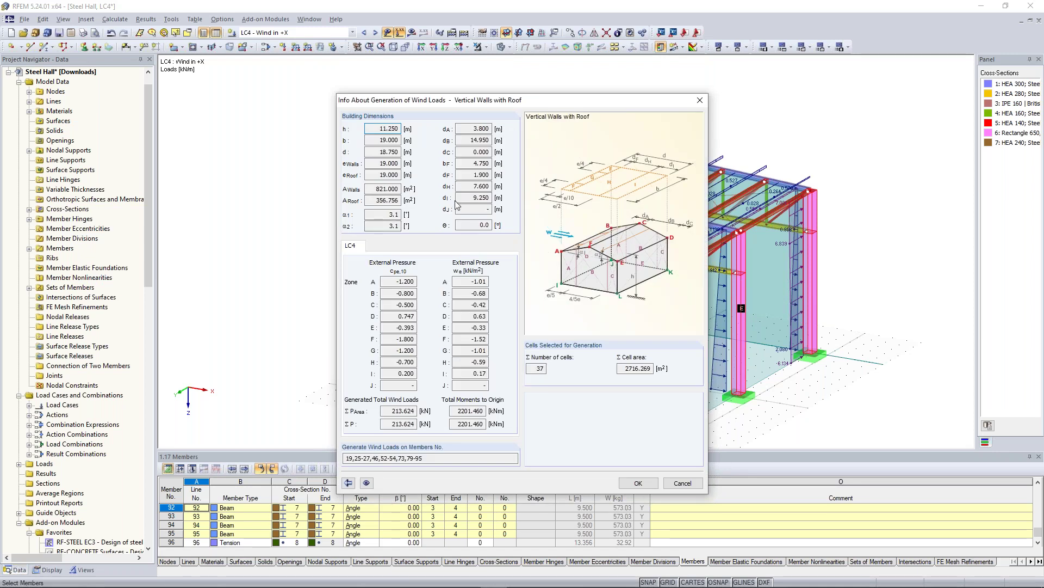
pyautogui.click(639, 483)
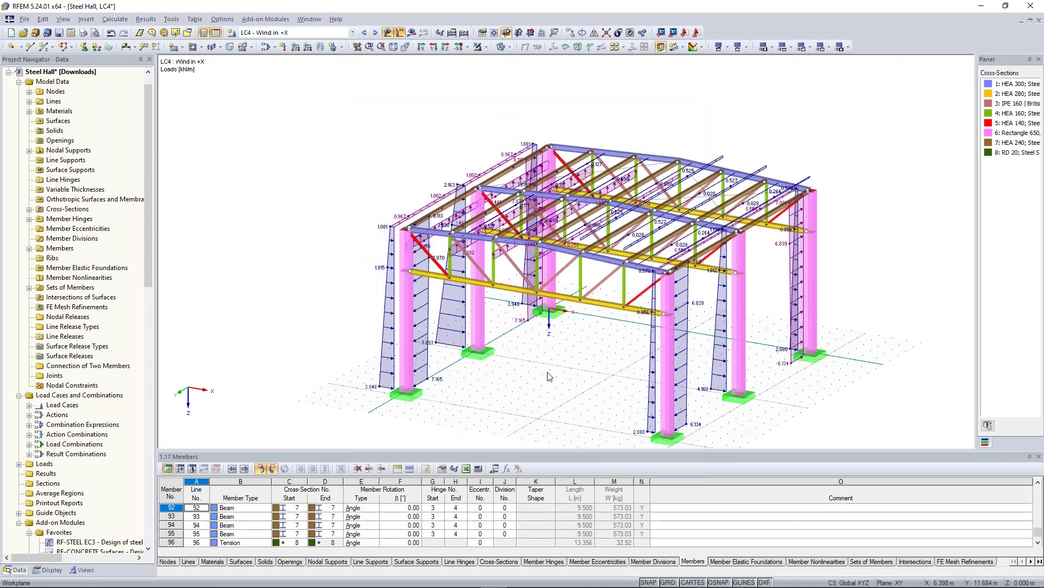
pyautogui.keyDown('ctrl'); pyautogui.moveTo(548, 372); pyautogui.dragTo(474, 372, button='middle'); pyautogui.keyUp('ctrl')
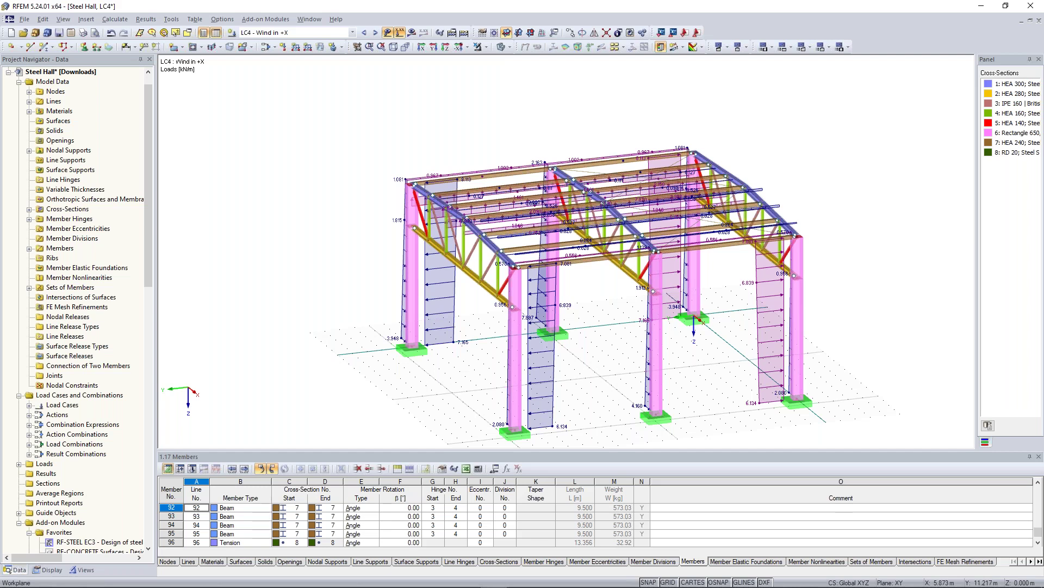
pyautogui.keyDown('ctrl'); pyautogui.moveTo(561, 362); pyautogui.dragTo(674, 370, button='middle'); pyautogui.keyUp('ctrl')
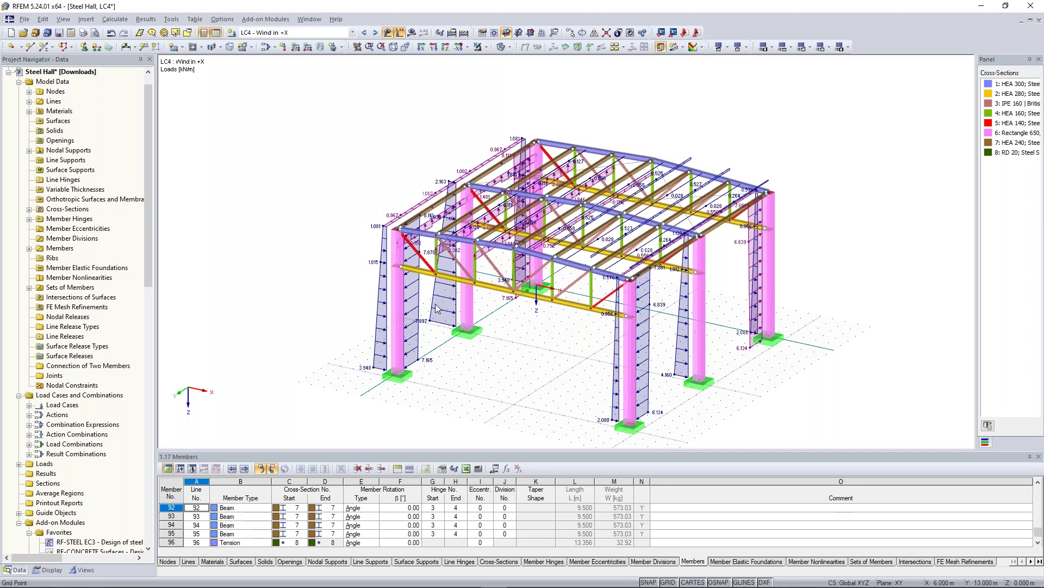
pyautogui.moveTo(454, 325); pyautogui.dragTo(445, 310, button='middle')
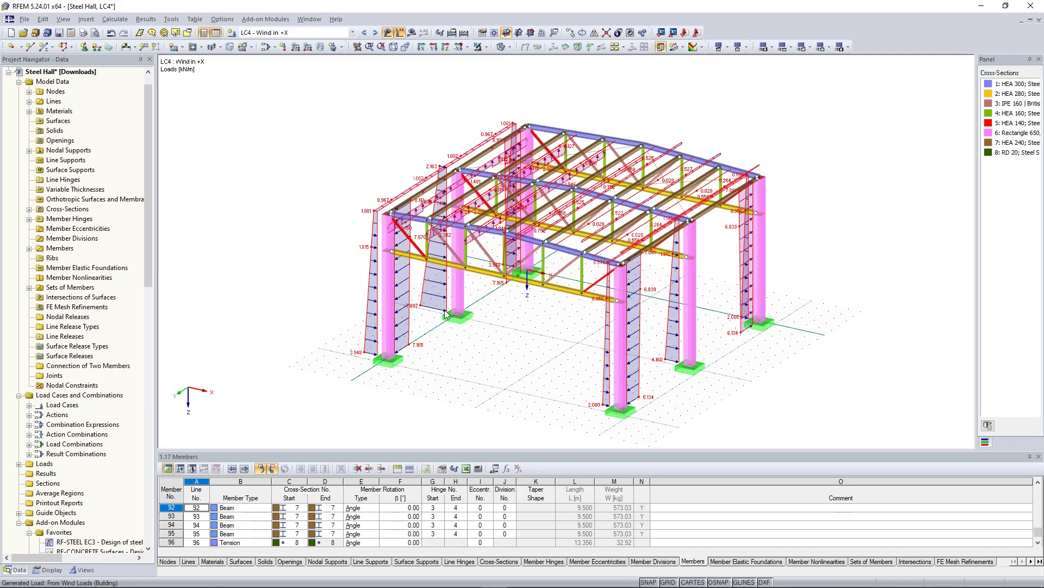
pyautogui.keyDown('ctrl'); pyautogui.moveTo(445, 312); pyautogui.dragTo(566, 351, button='middle'); pyautogui.keyUp('ctrl')
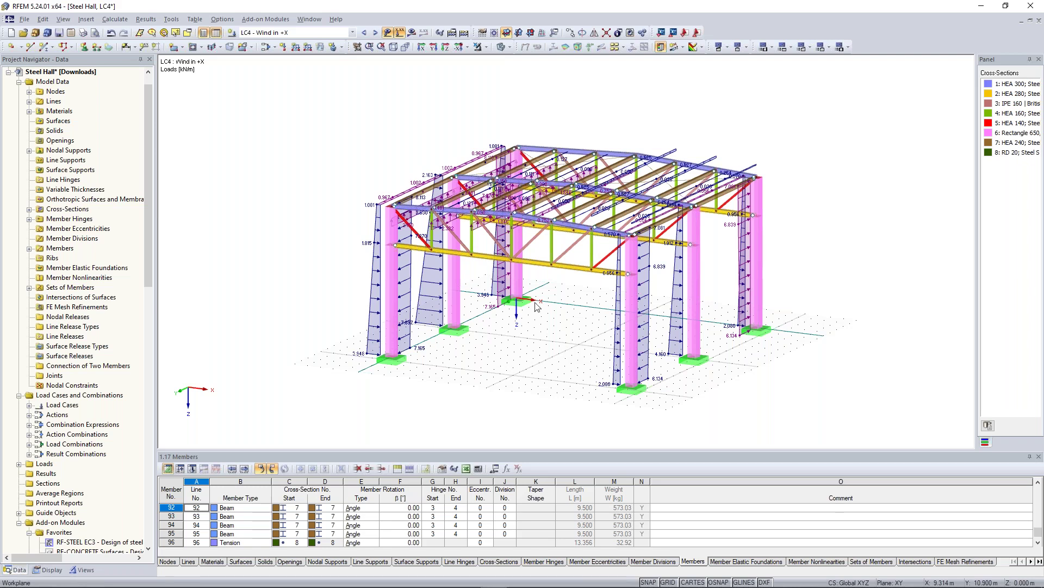
# Open the load case settings and make three copies of the load case Wind in +X
pyautogui.click(275, 48)
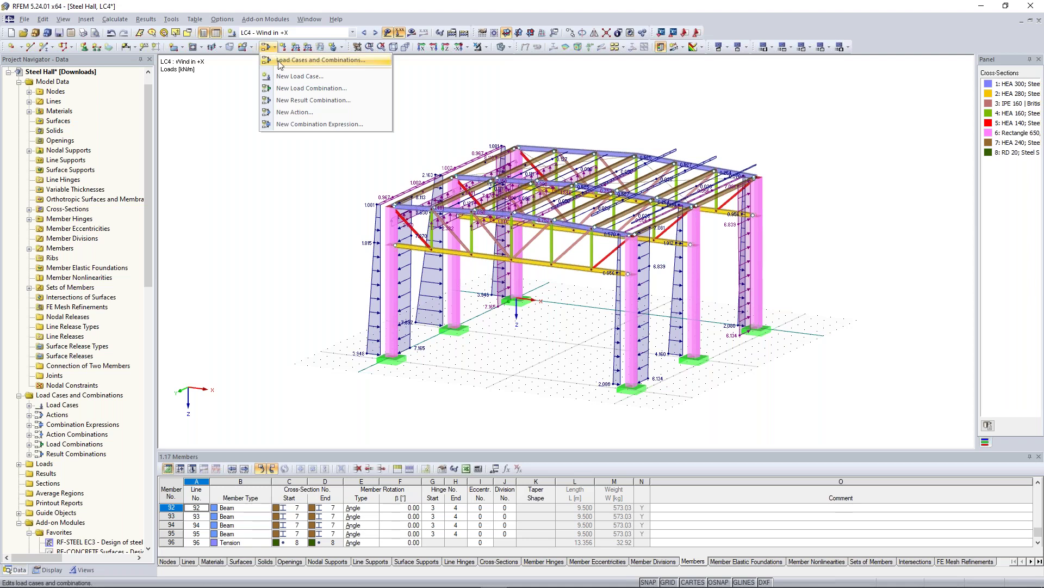
pyautogui.click(281, 62)
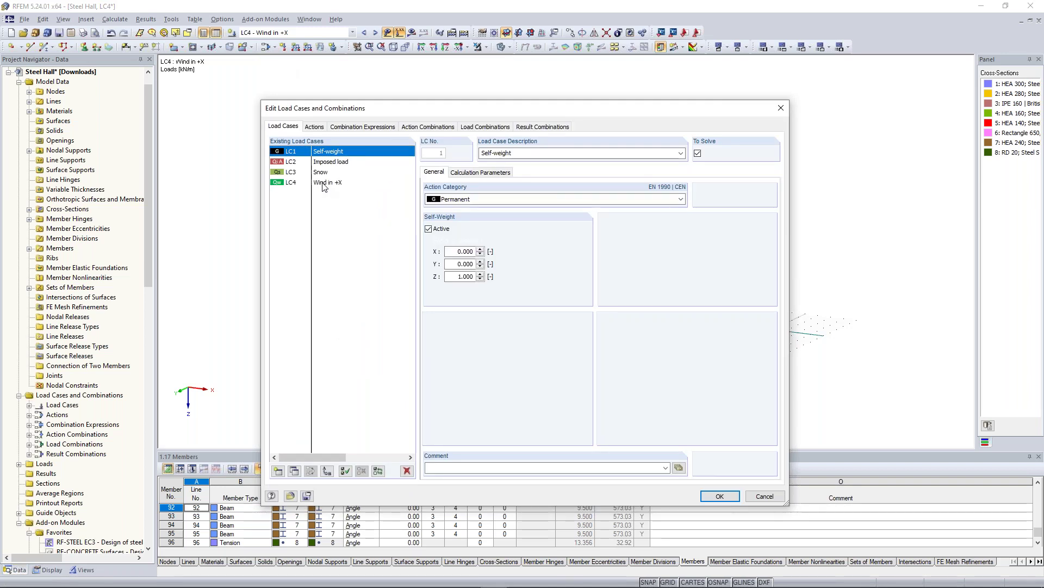
pyautogui.click(325, 184)
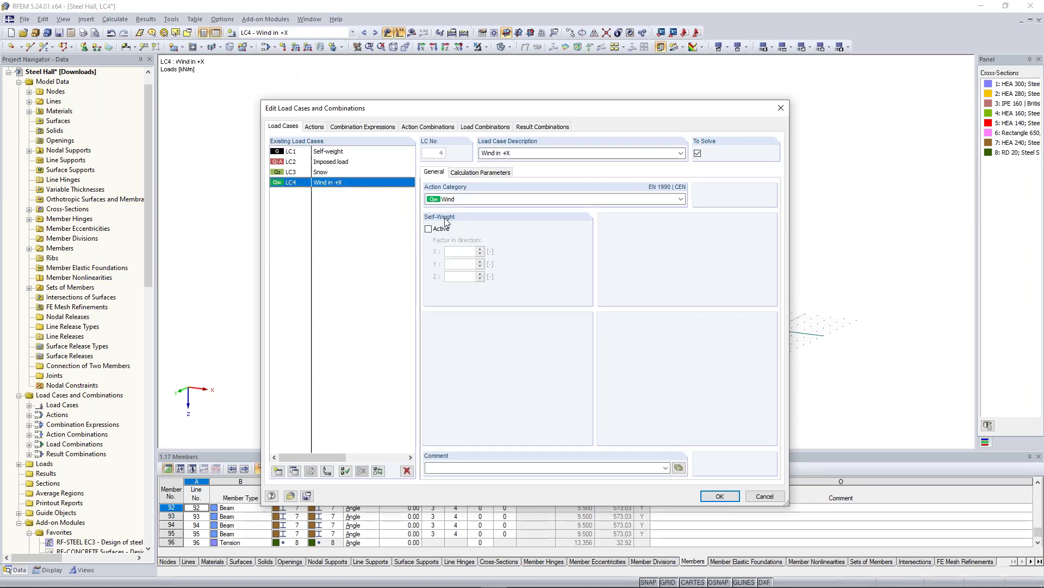
pyautogui.click(294, 471)
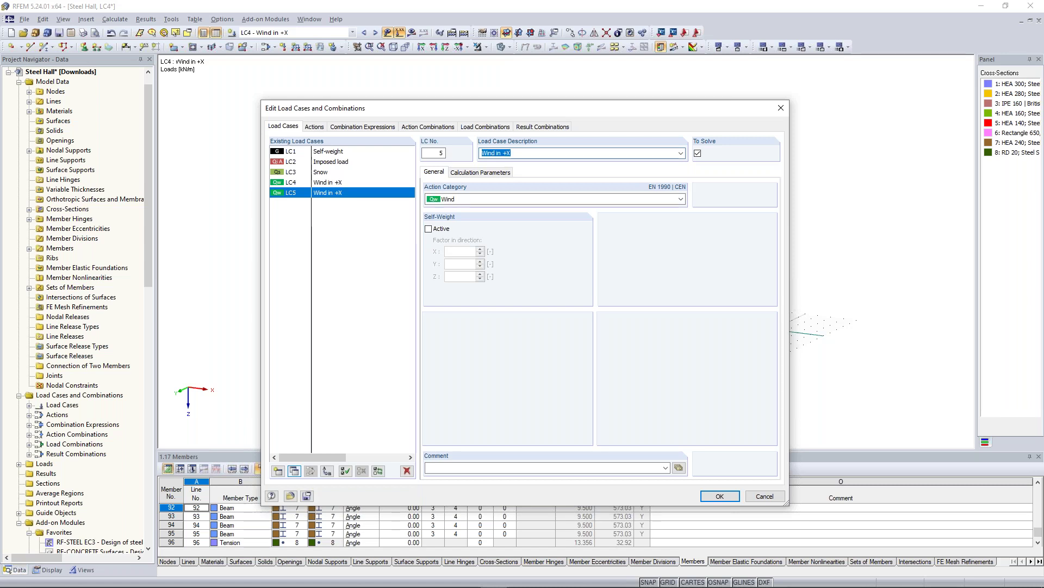
pyautogui.click(295, 471)
pyautogui.click(294, 471)
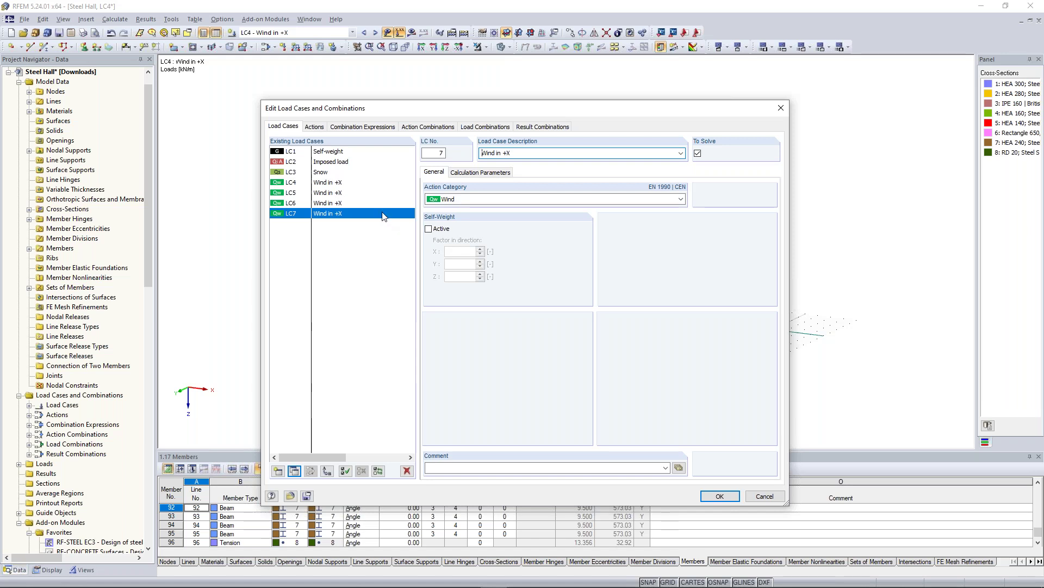
# Rename load case LC5 to "Wind in -X" and load case LC6 to "Wind in +Y"
pyautogui.click(340, 193)
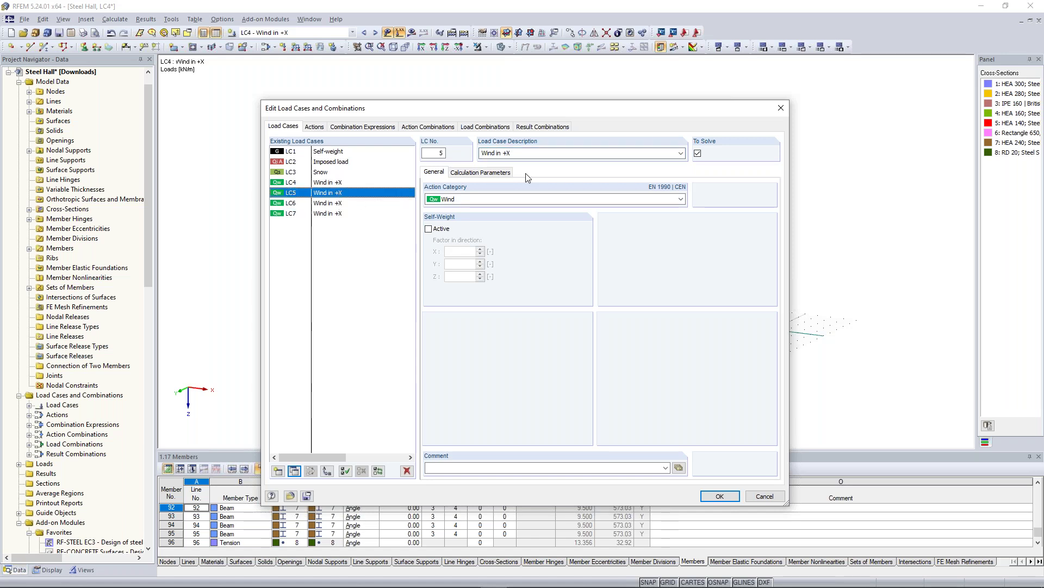
pyautogui.click(505, 152)
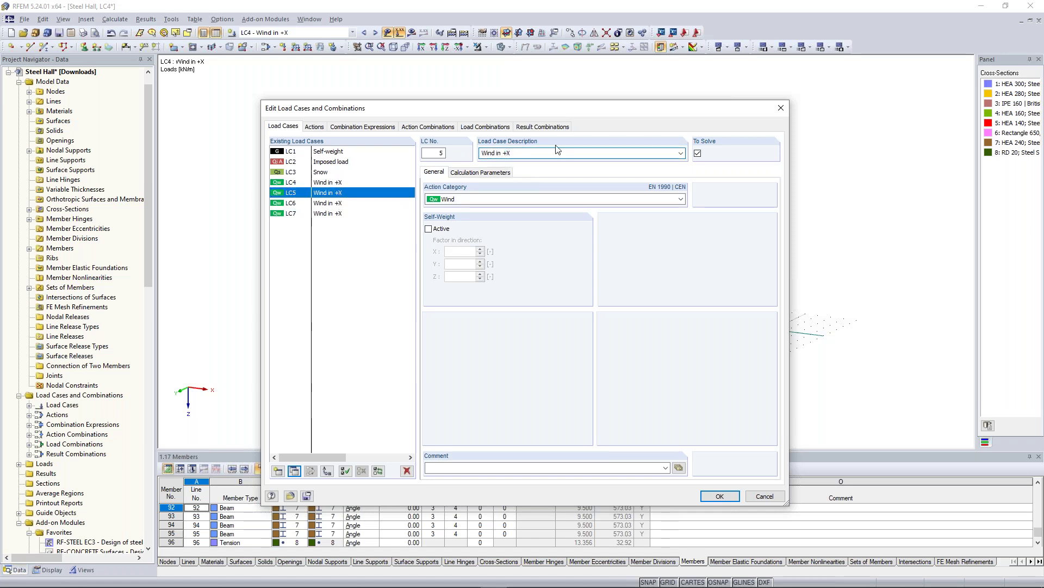
pyautogui.press('BackSpace')
pyautogui.write('-')
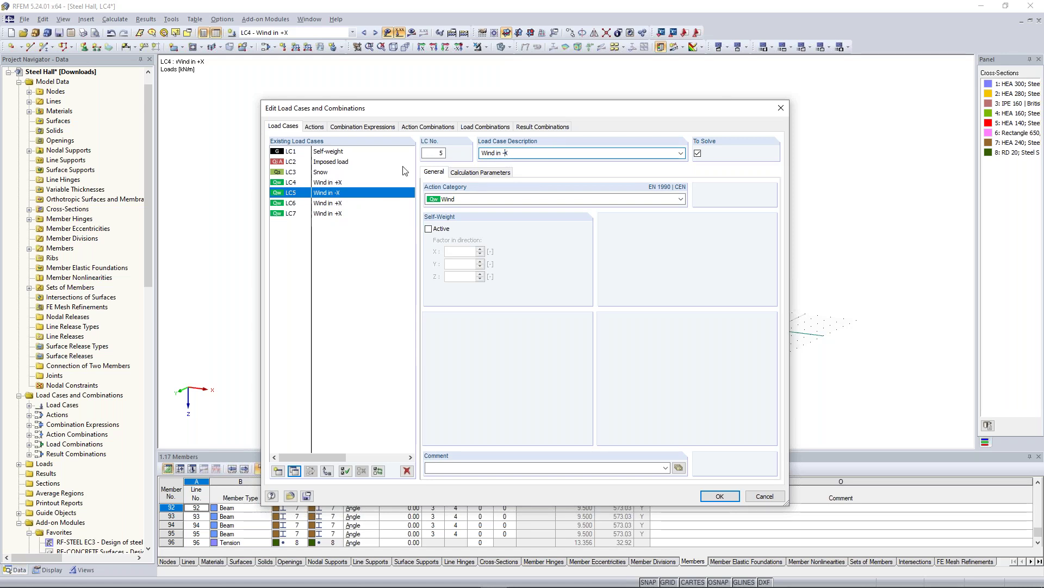
pyautogui.click(344, 203)
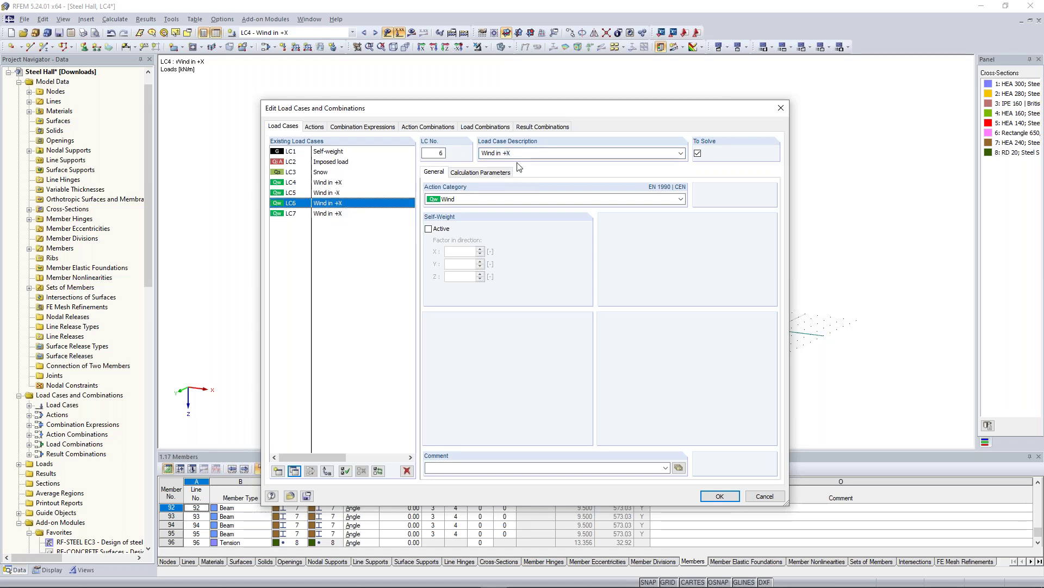
pyautogui.click(516, 153)
pyautogui.press('BackSpace')
pyautogui.write('Y')
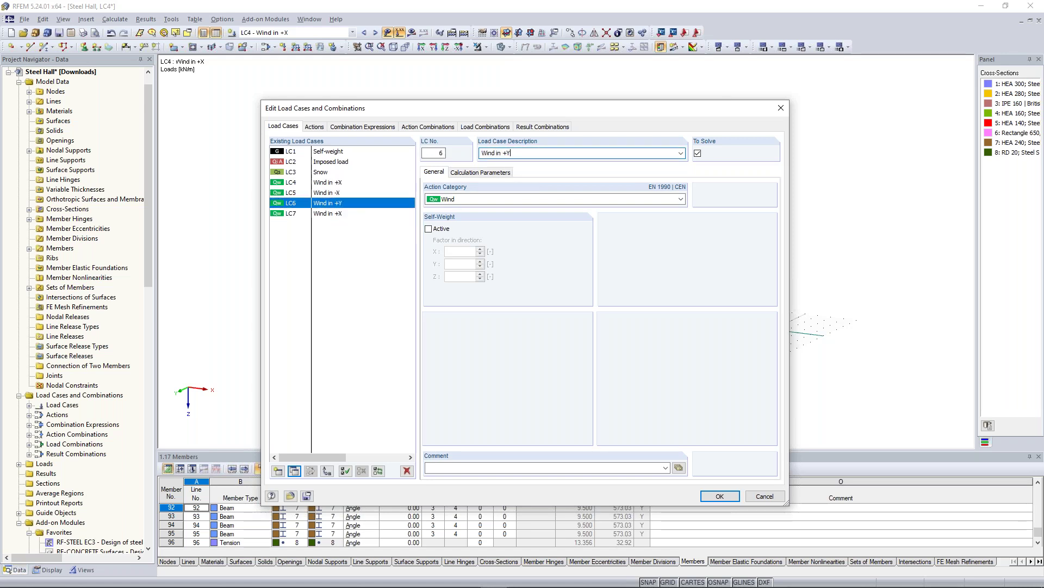
# Rename load case LC7 to "Wind in -Y"
pyautogui.click(326, 213)
pyautogui.tripleClick(520, 154)
pyautogui.click(519, 154)
pyautogui.press('BackSpace')
pyautogui.press('BackSpace')
pyautogui.write('-Y')
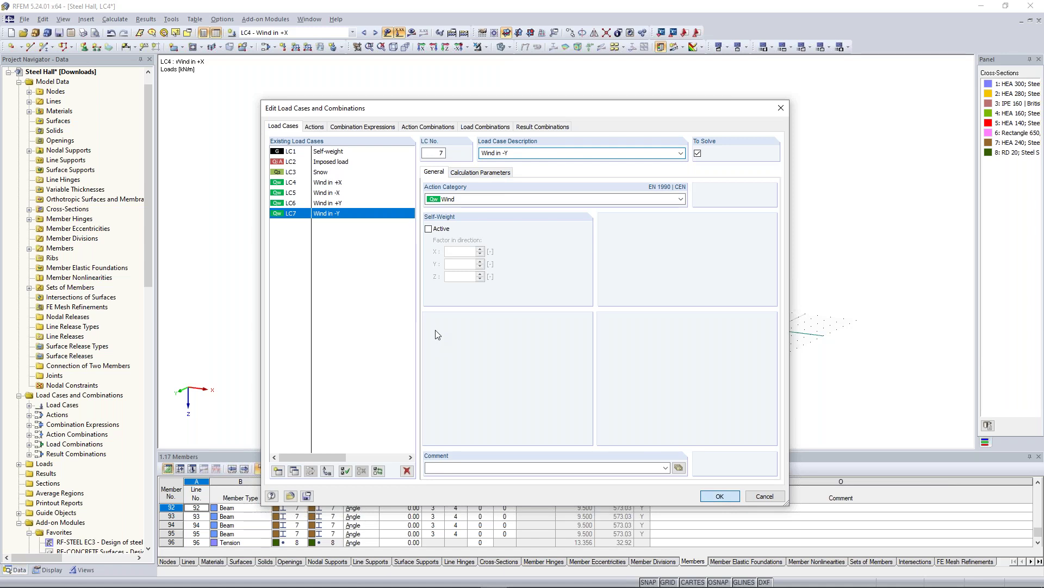
# Accept the edited load cases and switch to load case LC5 - Wind in -X
pyautogui.press('Return')
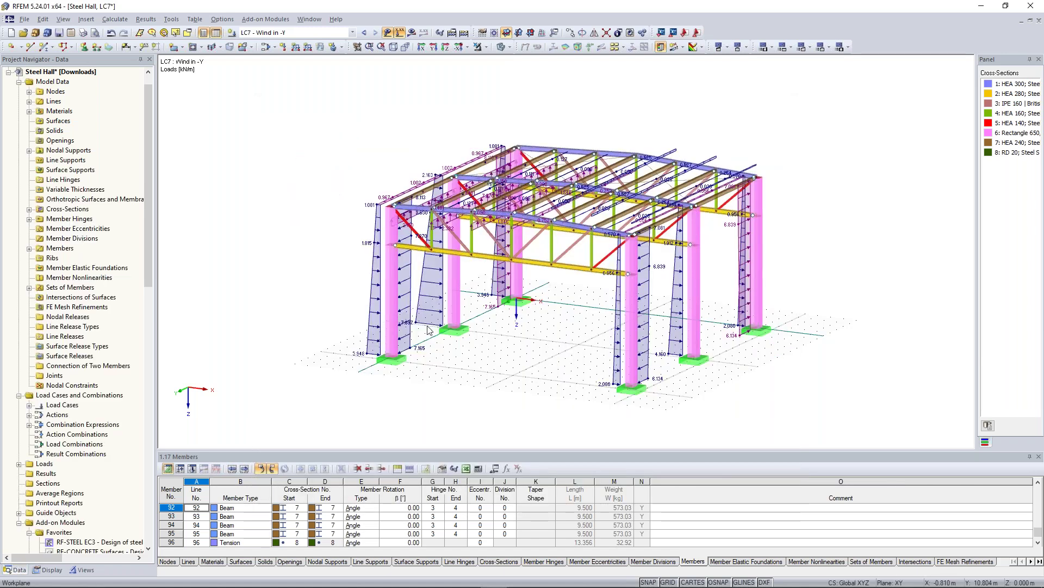
pyautogui.click(355, 32)
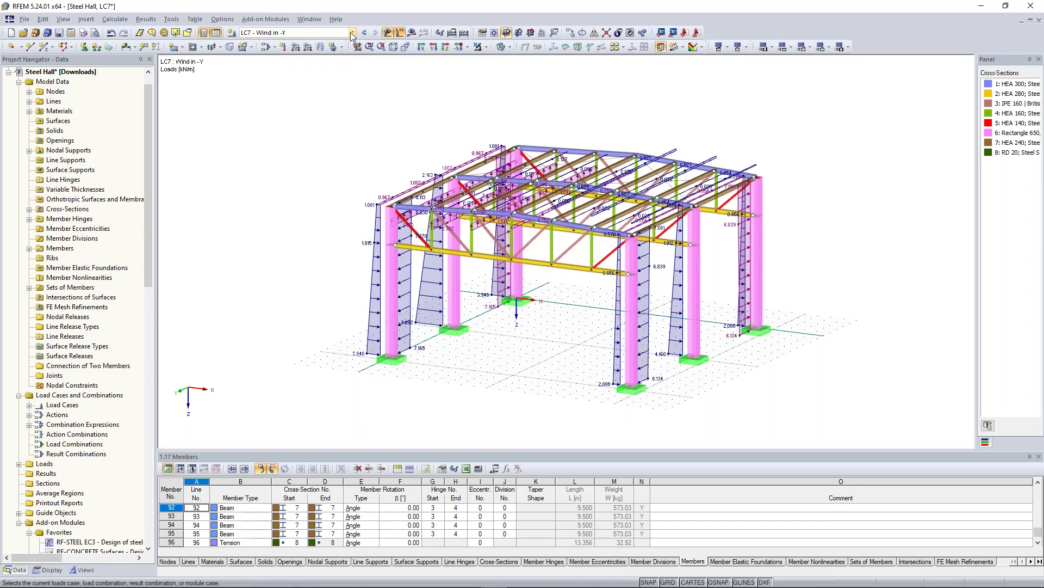
pyautogui.click(353, 33)
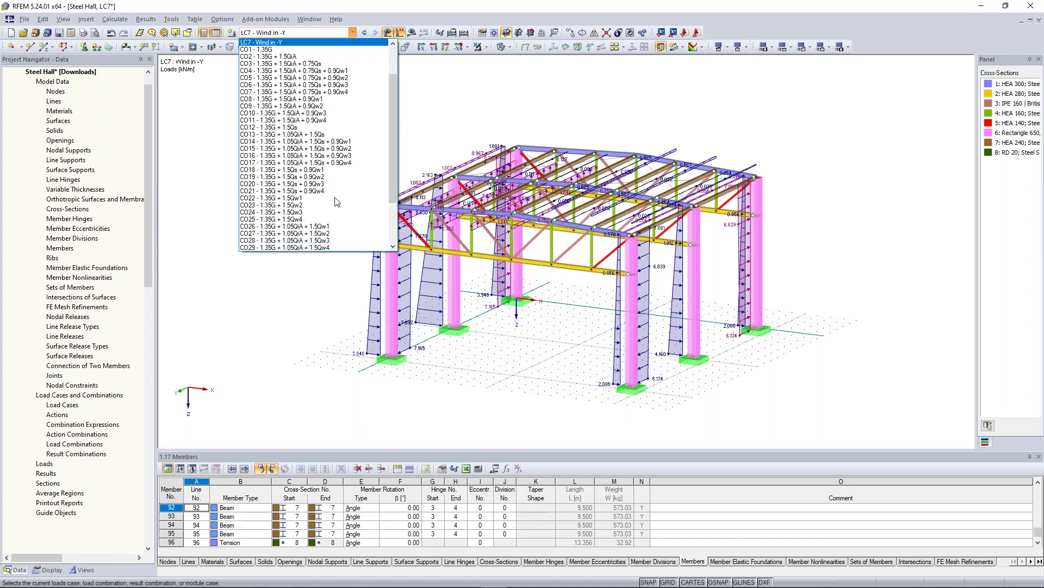
pyautogui.scroll(-3, 343, 229)
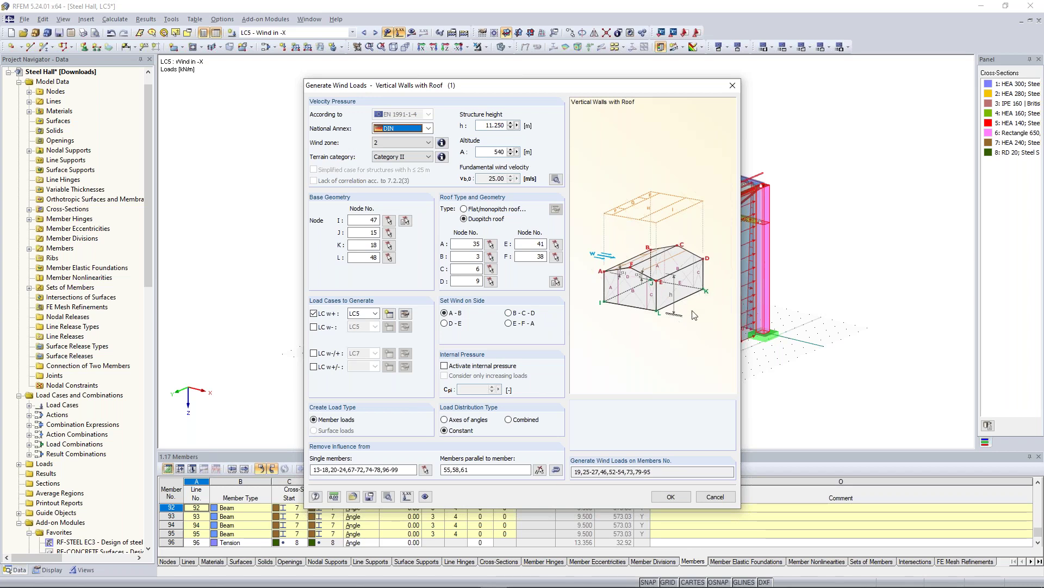
# Set the wind for LC5 on side D-E and generate its wind loads on the hall
pyautogui.click(454, 323)
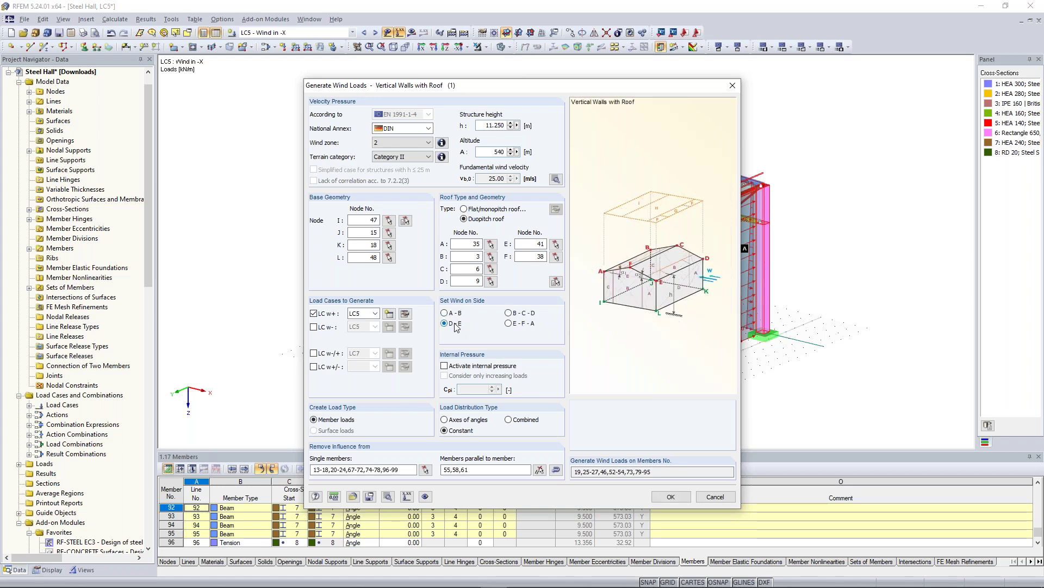
pyautogui.click(684, 503)
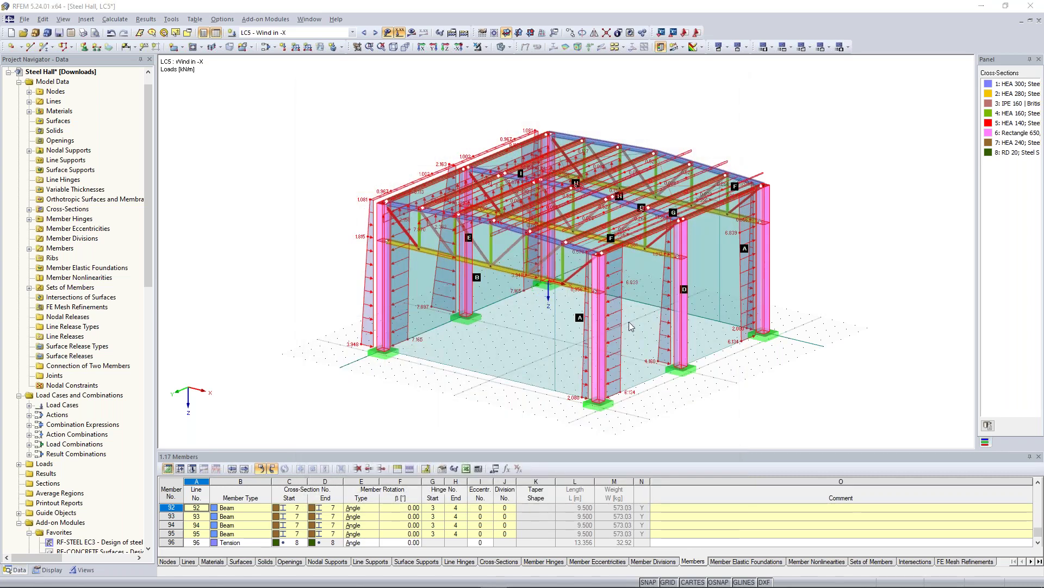
pyautogui.click(629, 484)
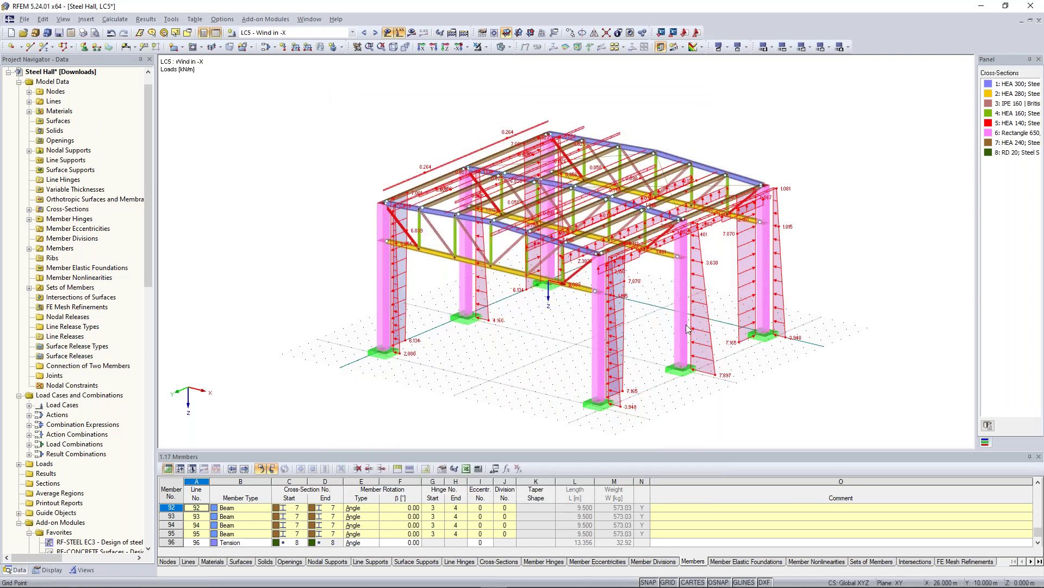
pyautogui.keyDown('ctrl'); pyautogui.moveTo(592, 289); pyautogui.dragTo(446, 193, button='middle'); pyautogui.keyUp('ctrl')
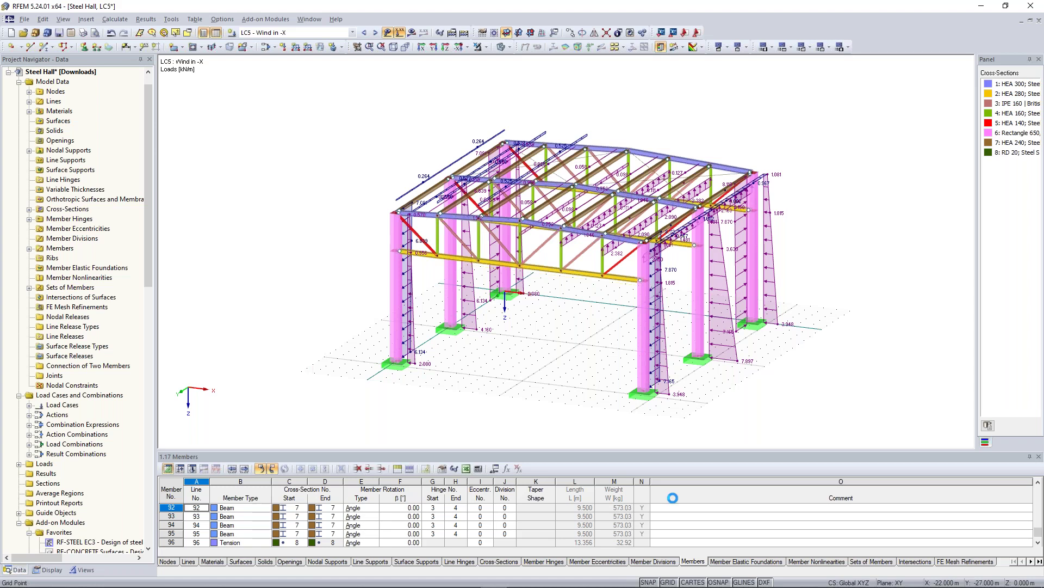
# Generate the wind loads for LC6, and generate those for LC7 with the wind set on side B-C-D
pyautogui.press('Return')
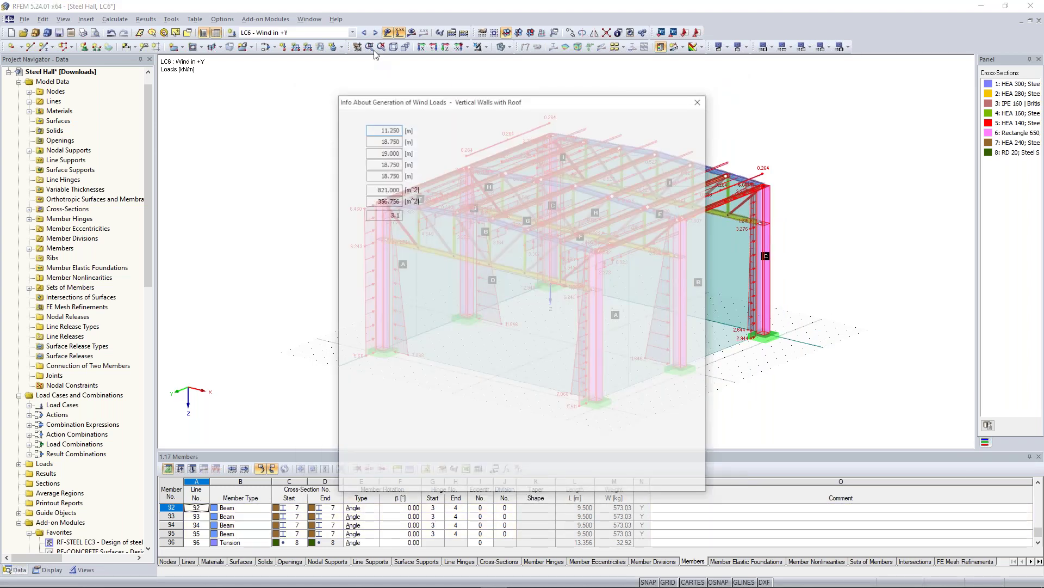
pyautogui.press('Return')
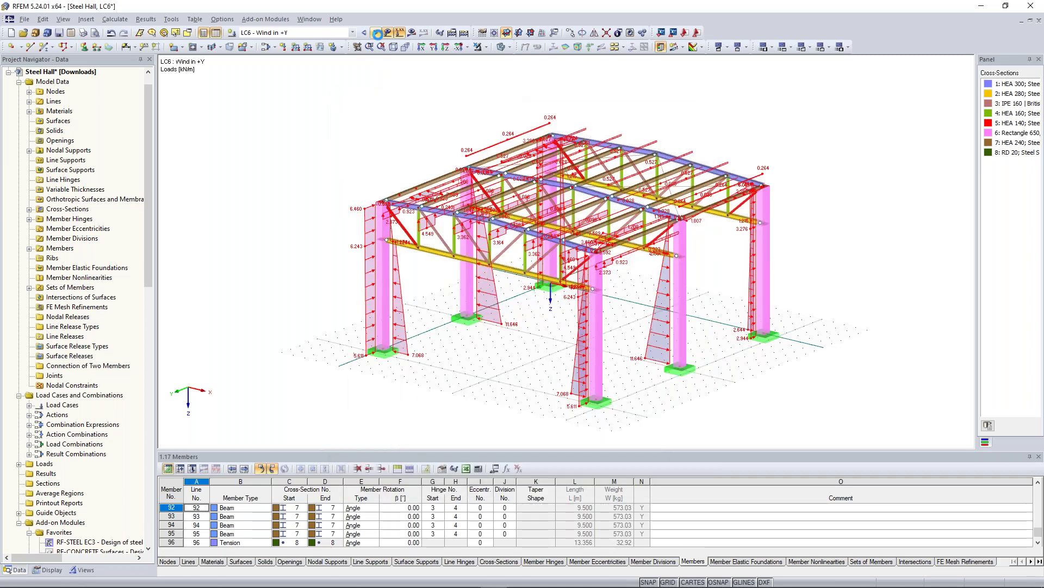
pyautogui.click(375, 33)
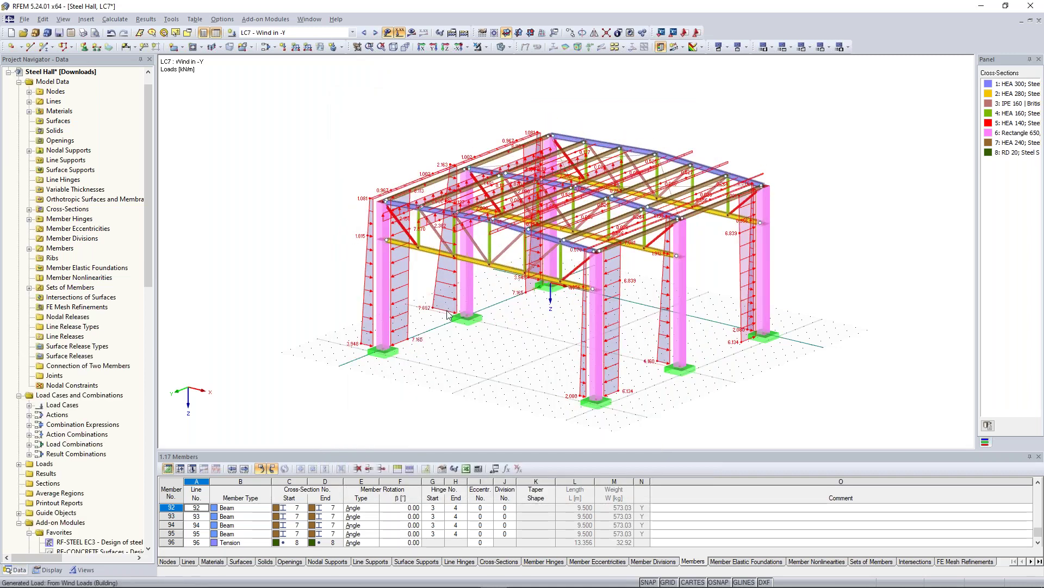
pyautogui.doubleClick(447, 314)
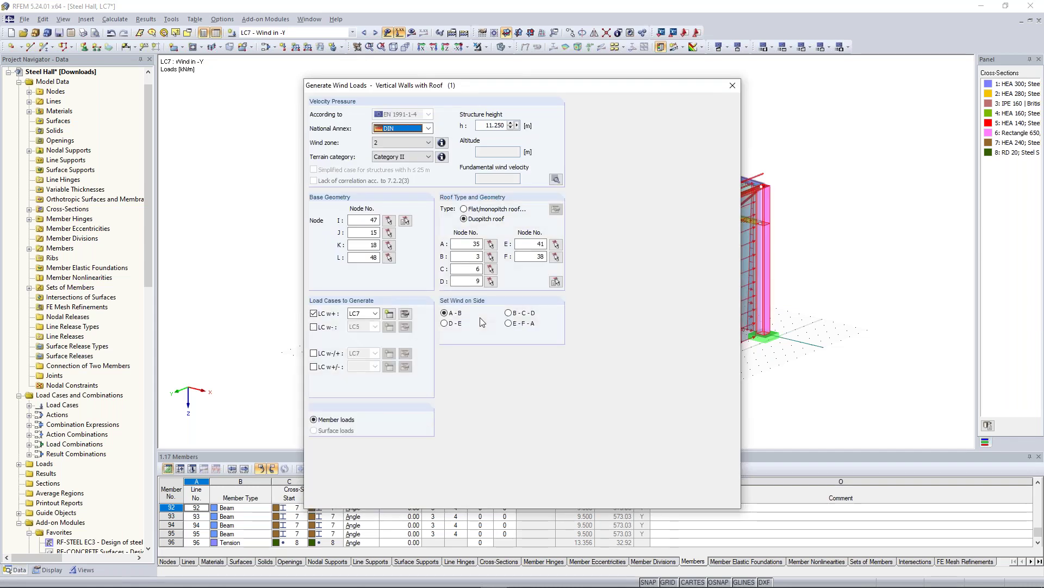
pyautogui.click(509, 313)
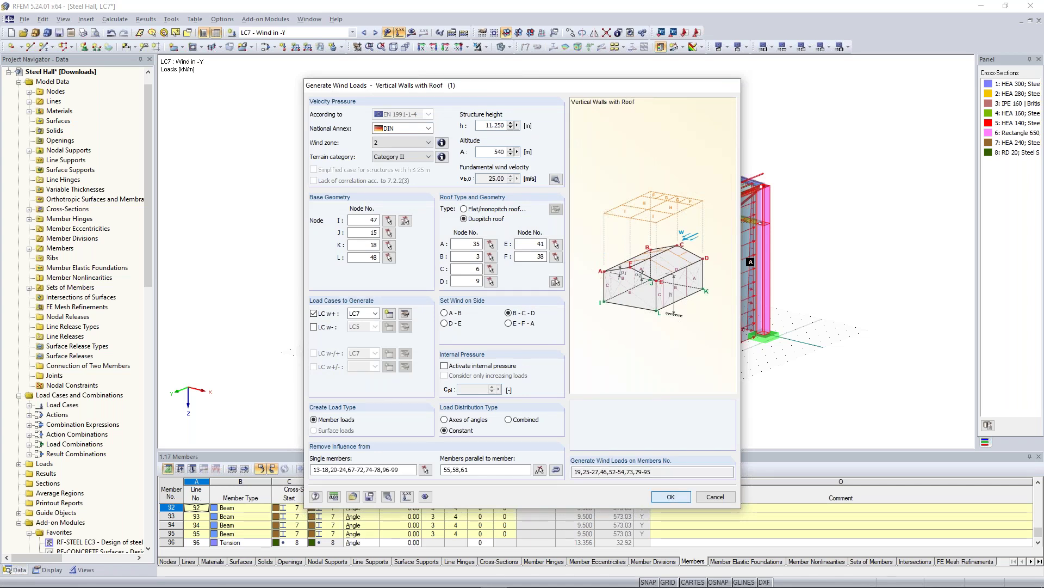
pyautogui.click(671, 497)
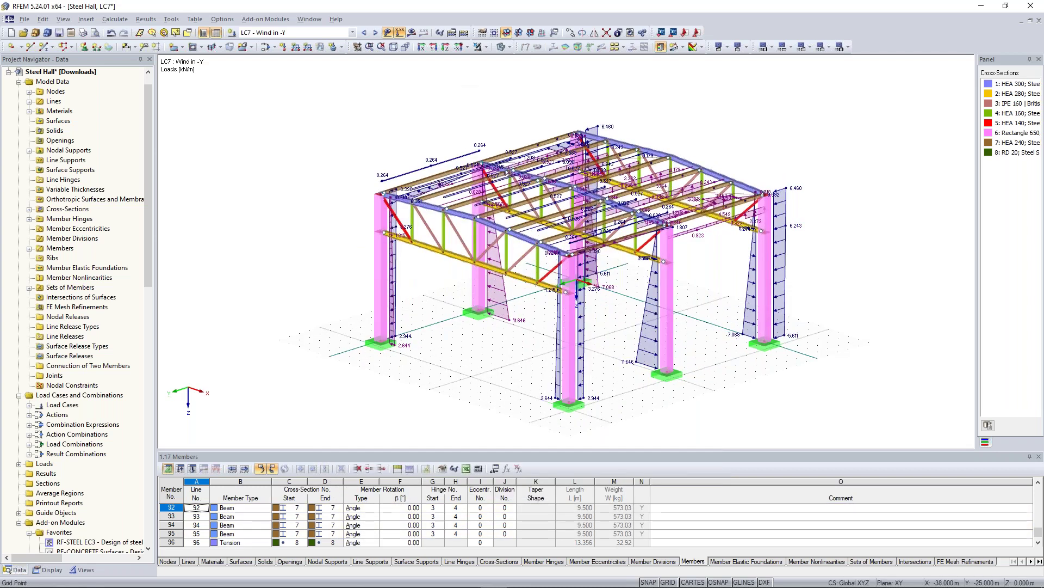
# Calculate all load cases and combinations, dismiss the calculation error list and hide the results
pyautogui.click(464, 32)
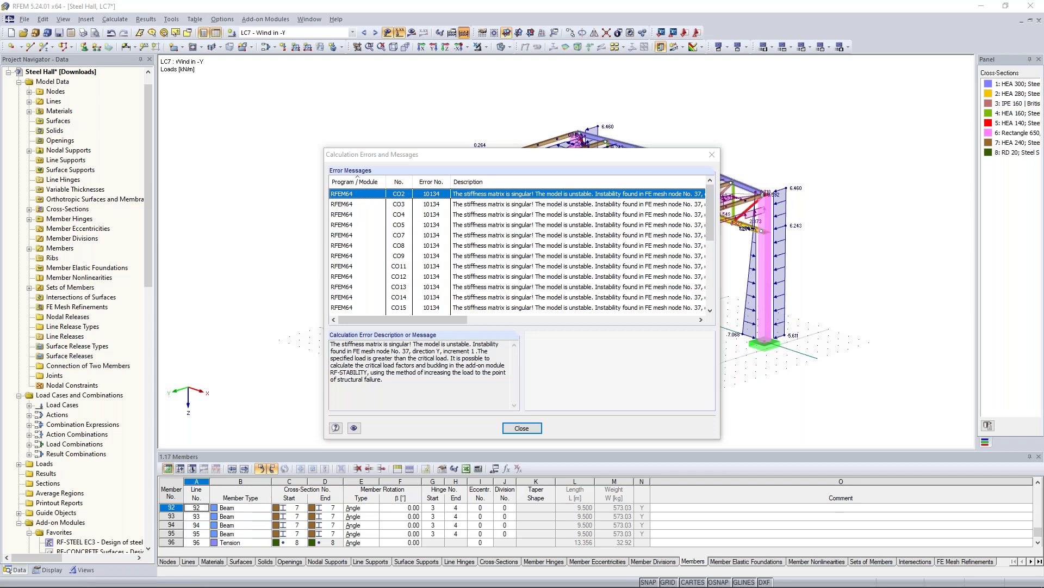
pyautogui.click(522, 428)
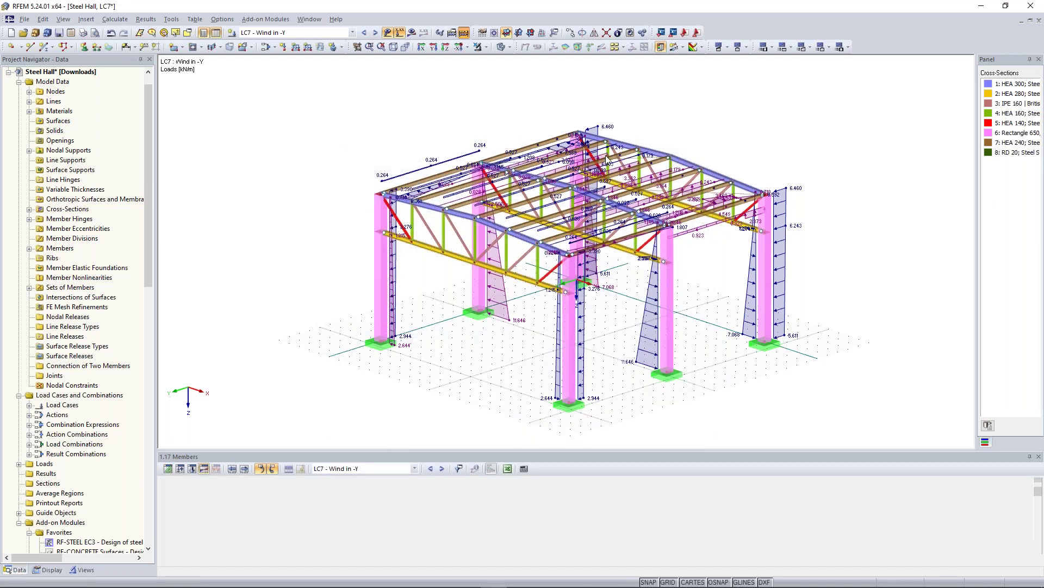
pyautogui.click(522, 338)
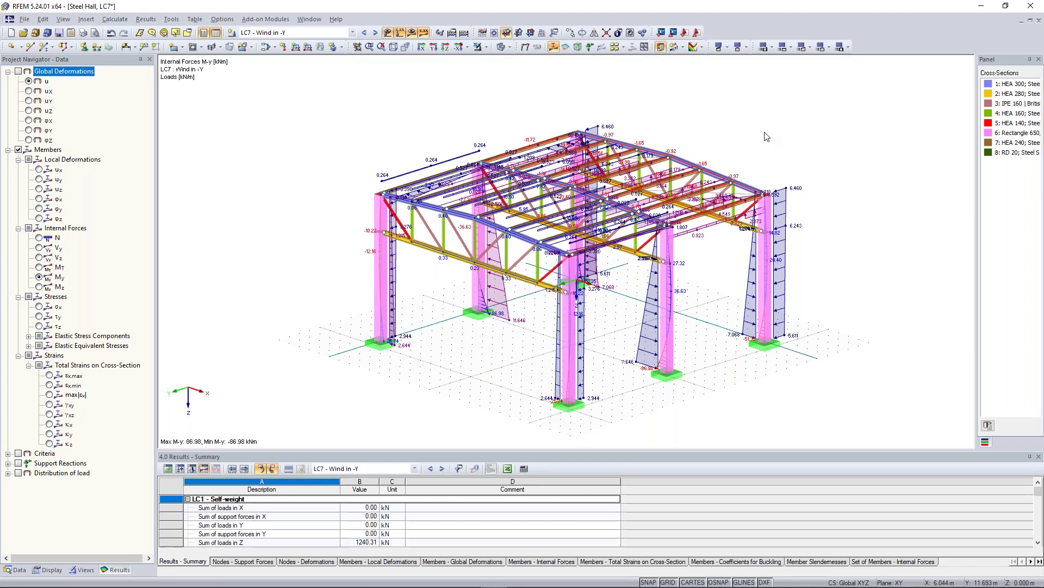
pyautogui.click(411, 33)
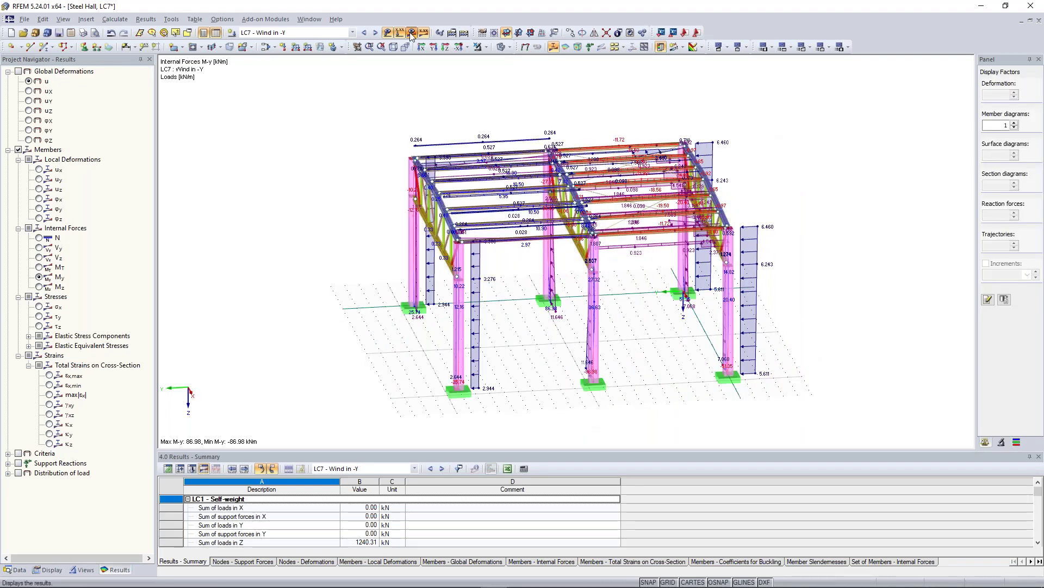
pyautogui.click(412, 34)
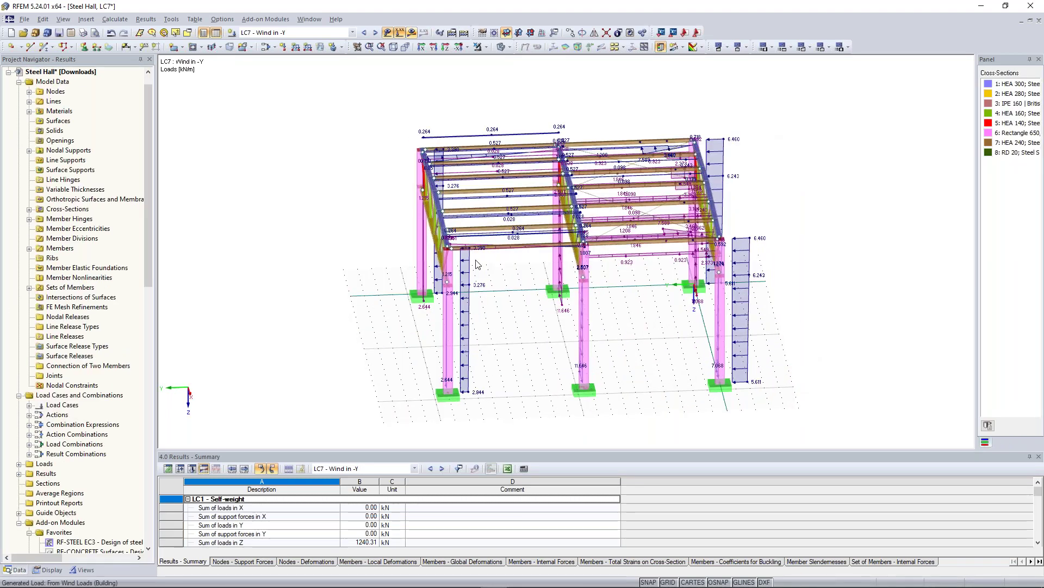
# Set the member end hinge of roof beams 89-91 to hinge 1 and accept the deletion of the existing results
pyautogui.scroll(5, 498, 308)
pyautogui.moveTo(498, 308)
pyautogui.mouseDown(button='middle')
pyautogui.moveTo(515, 329)
pyautogui.moveTo(514, 321)
pyautogui.mouseUp(button='middle')
pyautogui.scroll(-2, 509, 305)
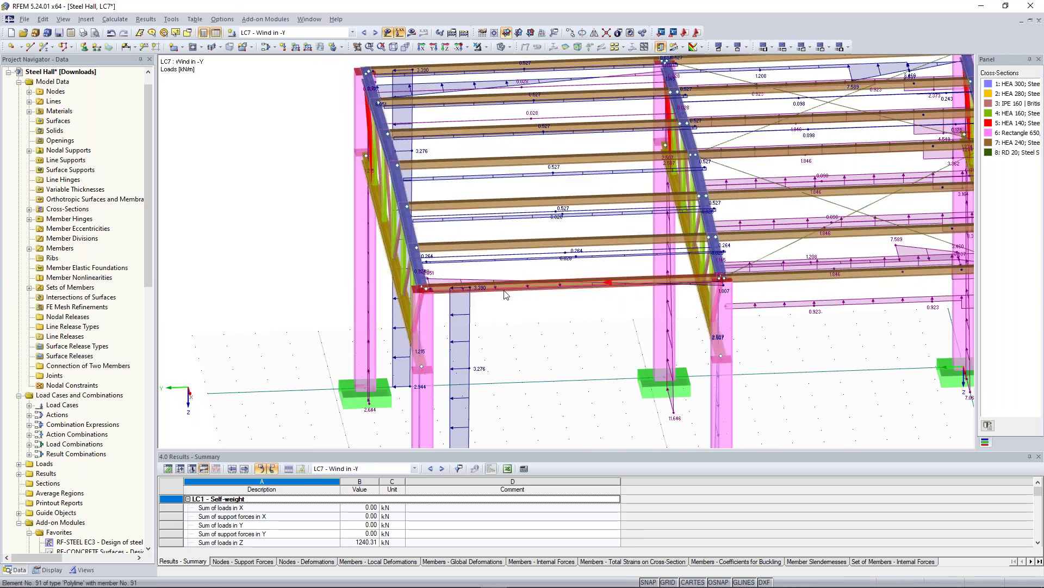
pyautogui.scroll(-2, 506, 294)
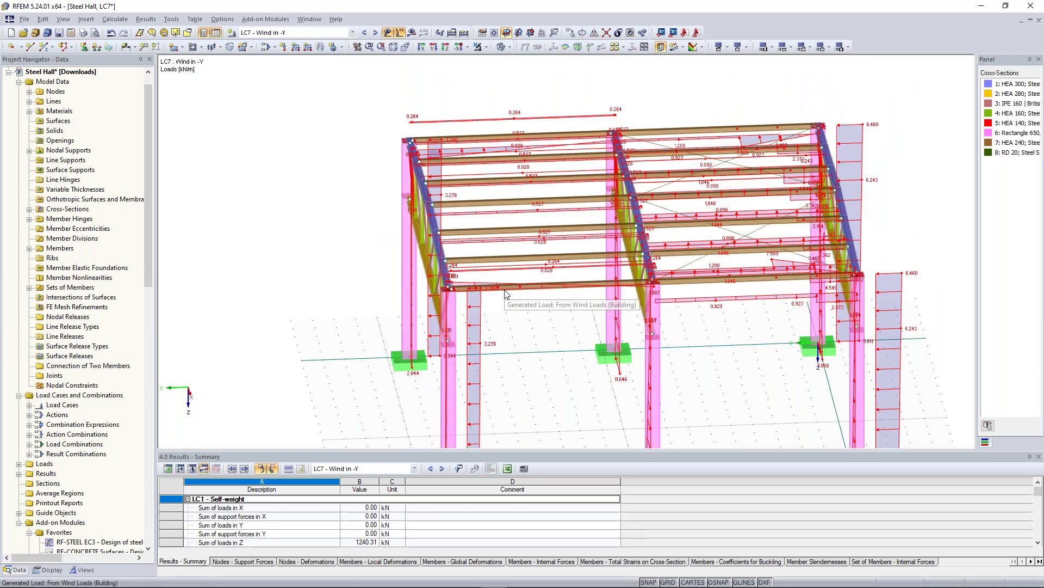
pyautogui.keyDown('ctrl'); pyautogui.moveTo(505, 290); pyautogui.dragTo(549, 301, button='middle'); pyautogui.keyUp('ctrl')
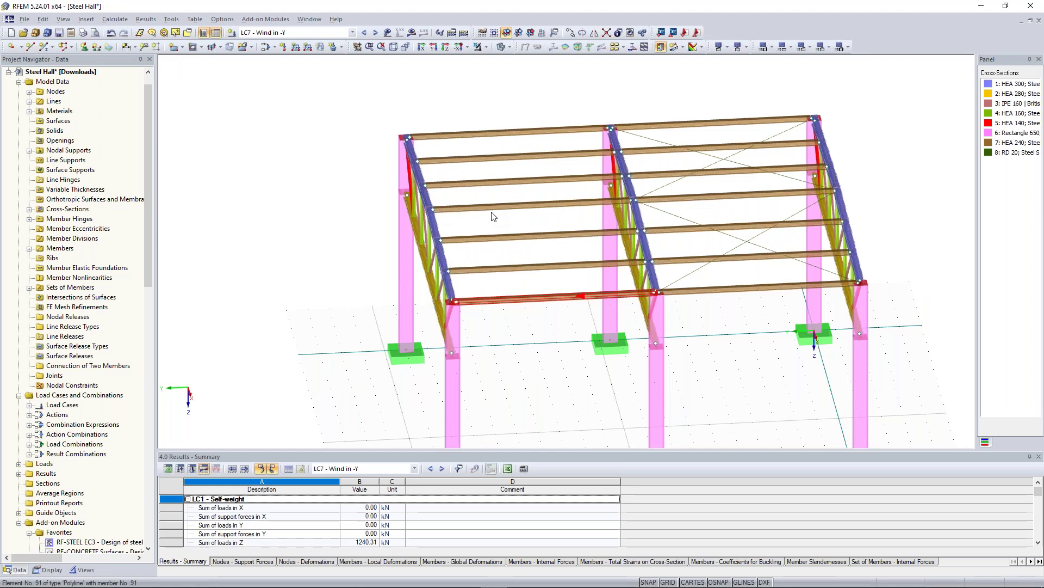
pyautogui.doubleClick(493, 214)
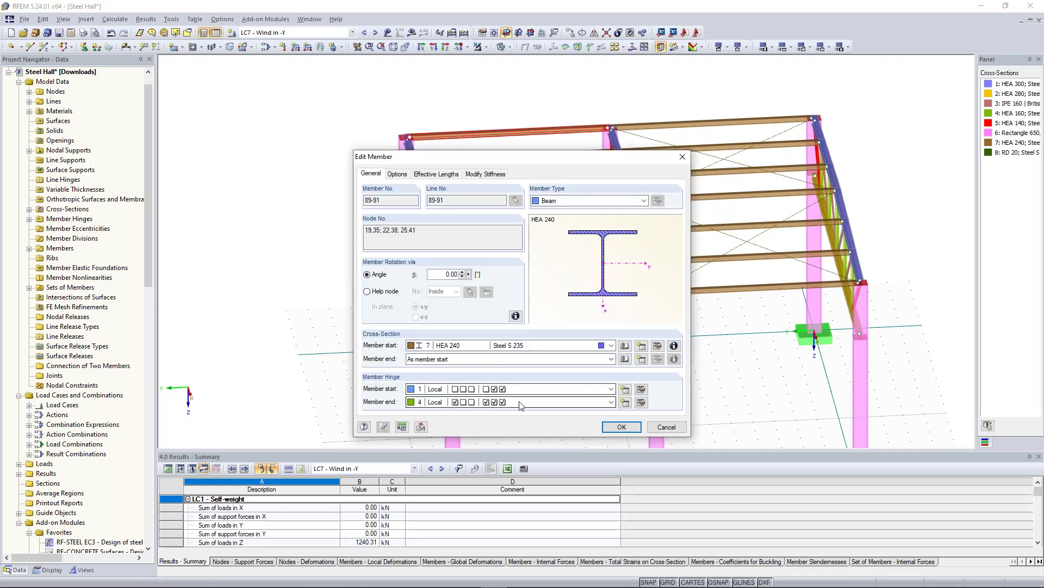
pyautogui.click(521, 403)
pyautogui.click(544, 412)
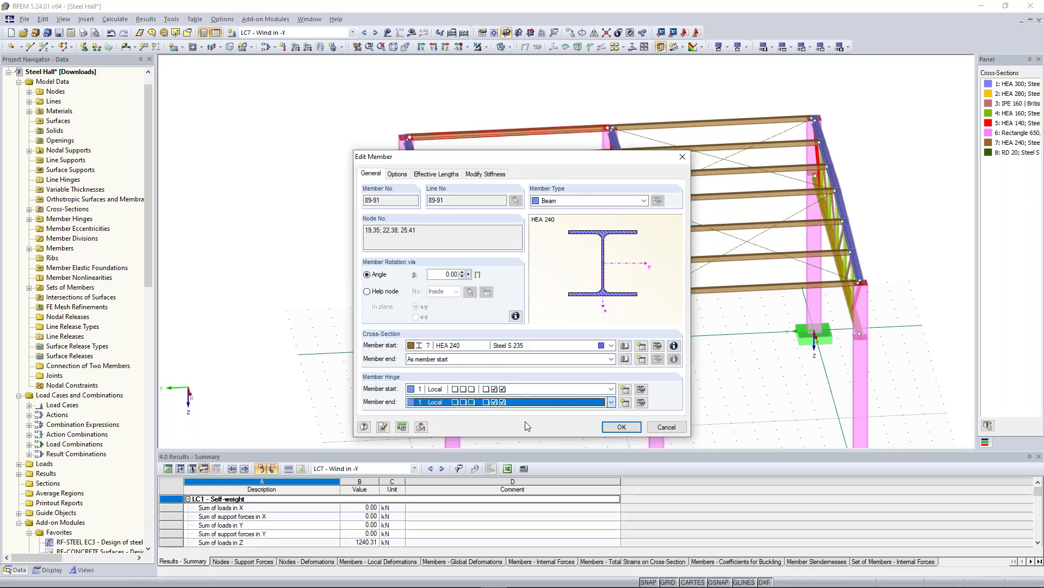
pyautogui.click(621, 429)
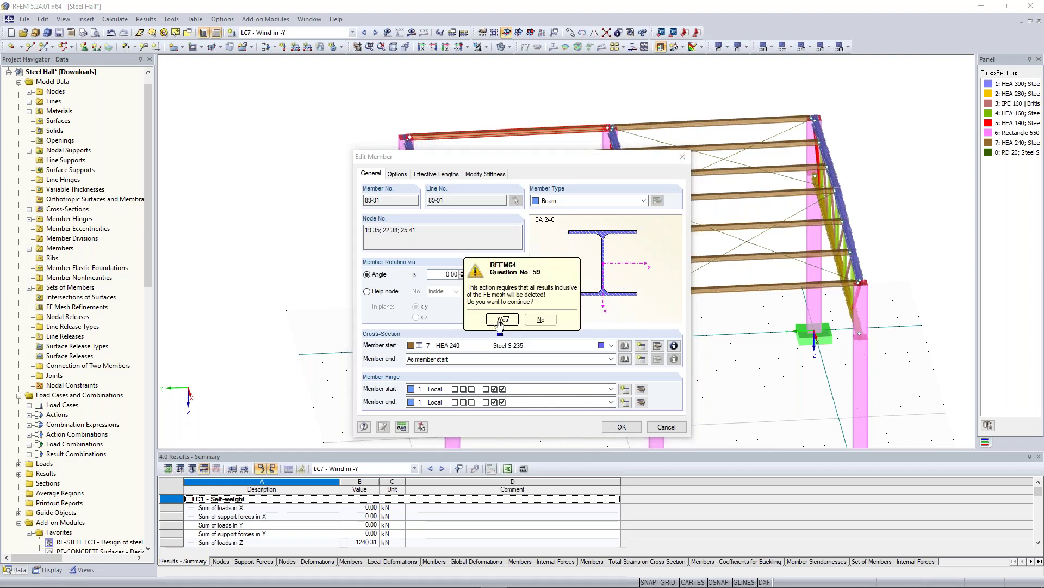
pyautogui.click(500, 320)
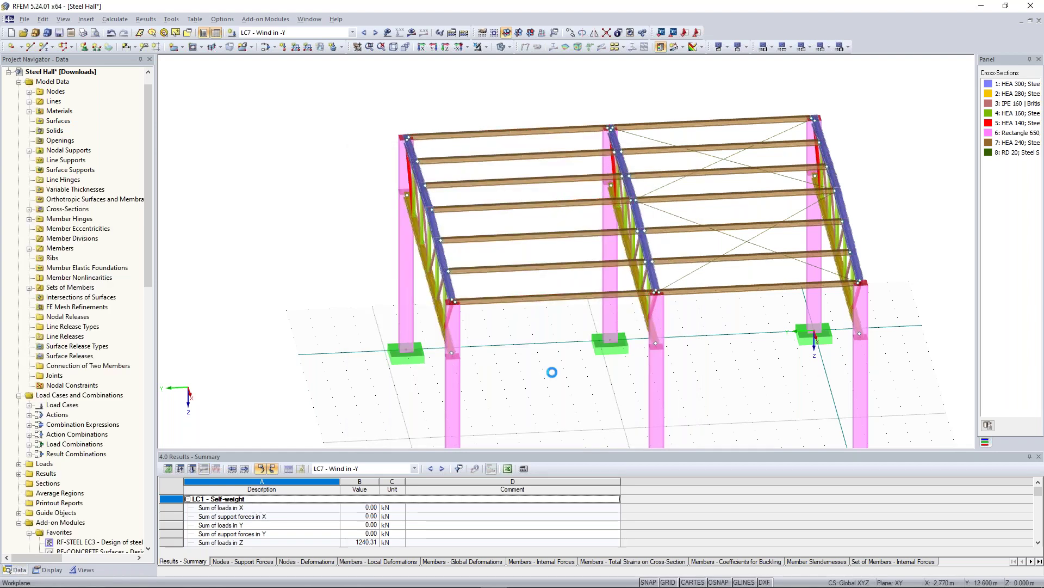
# Recalculate all load cases and combinations with the changed beam hinges
pyautogui.scroll(-5, 573, 364)
pyautogui.keyDown('ctrl'); pyautogui.moveTo(567, 365); pyautogui.dragTo(619, 390, button='middle'); pyautogui.keyUp('ctrl')
pyautogui.scroll(3, 570, 360)
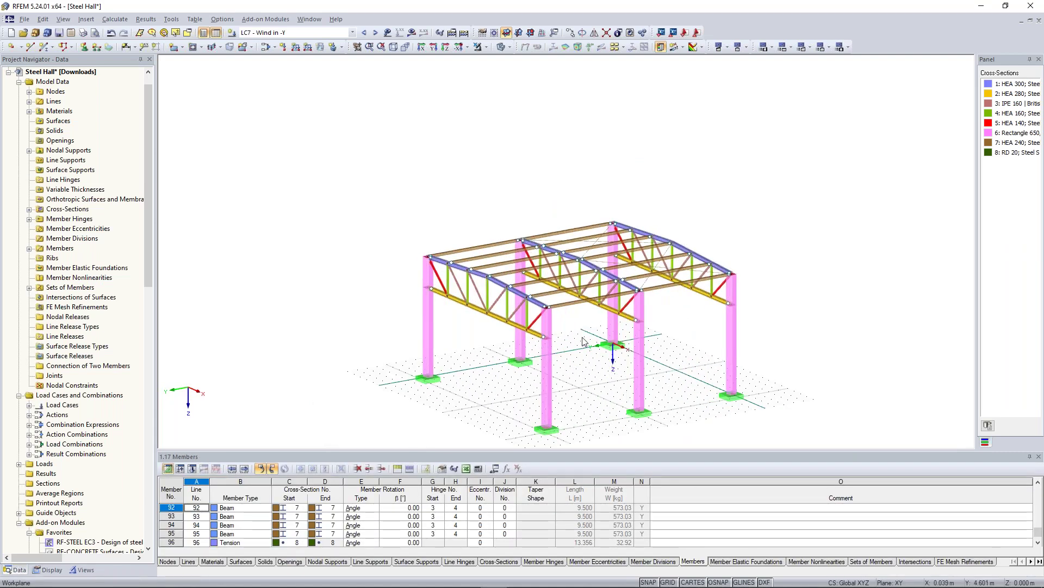
pyautogui.click(464, 32)
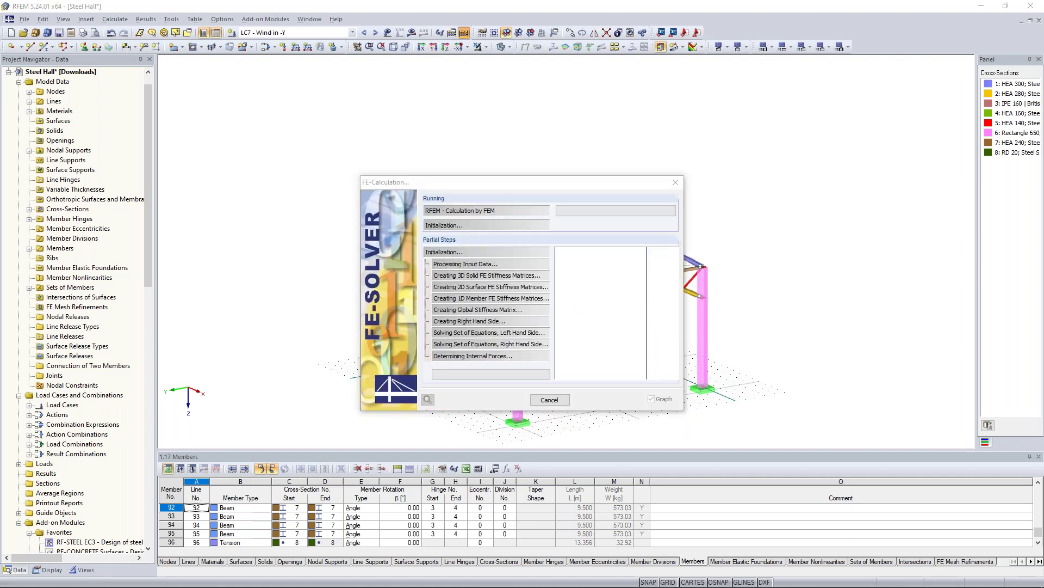
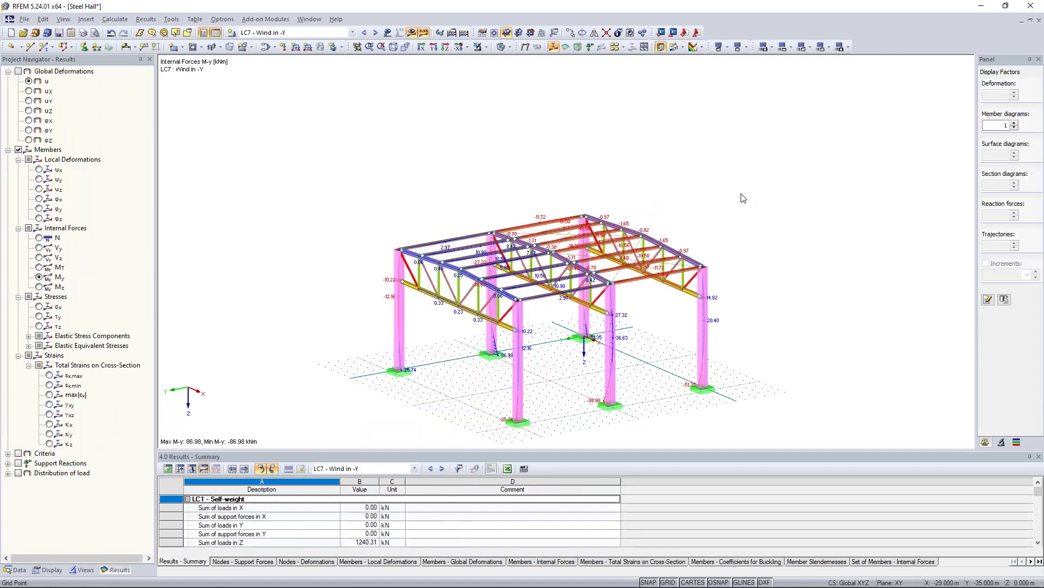
# Examine the bending moments M-y for LC7 - Wind in -Y on the roof beams, trusses and columns
pyautogui.keyDown('ctrl'); pyautogui.moveTo(743, 192); pyautogui.dragTo(642, 202, button='middle'); pyautogui.keyUp('ctrl')
pyautogui.scroll(2, 500, 219)
pyautogui.keyDown('ctrl'); pyautogui.moveTo(446, 165); pyautogui.dragTo(462, 112, button='middle'); pyautogui.keyUp('ctrl')
pyautogui.scroll(1, 428, 155)
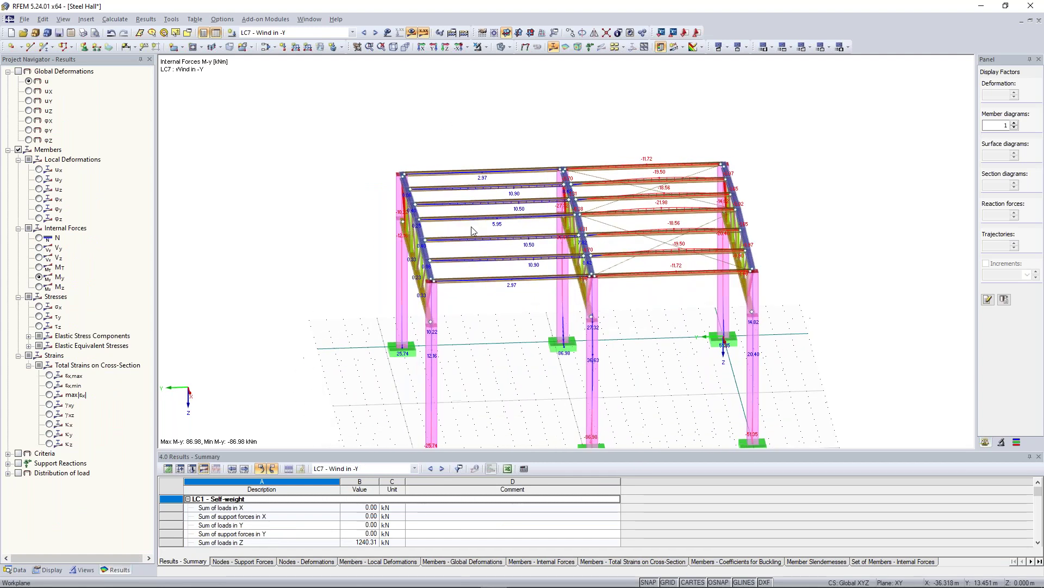
pyautogui.scroll(2, 465, 274)
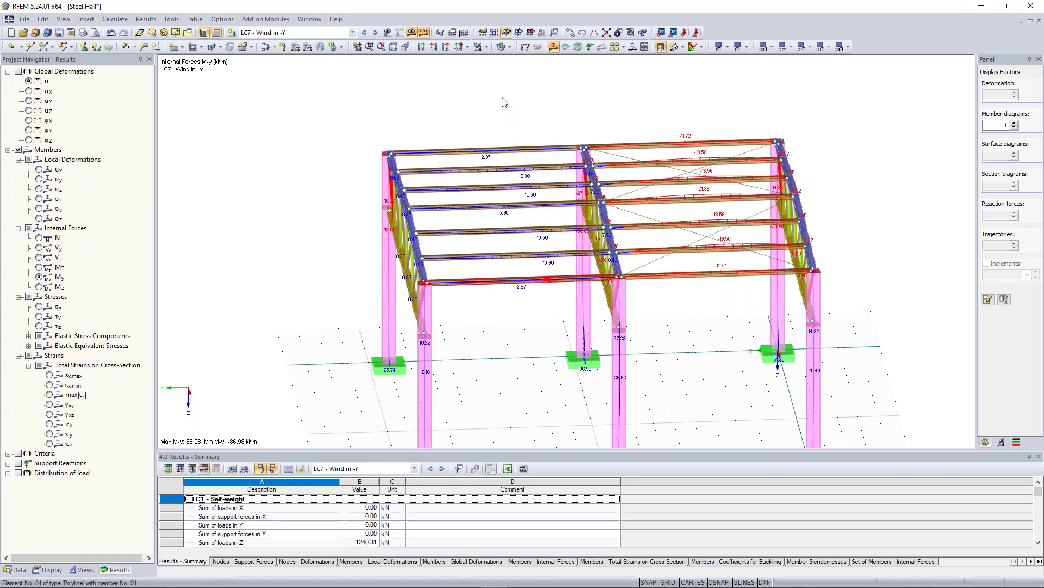
pyautogui.scroll(1, 502, 110)
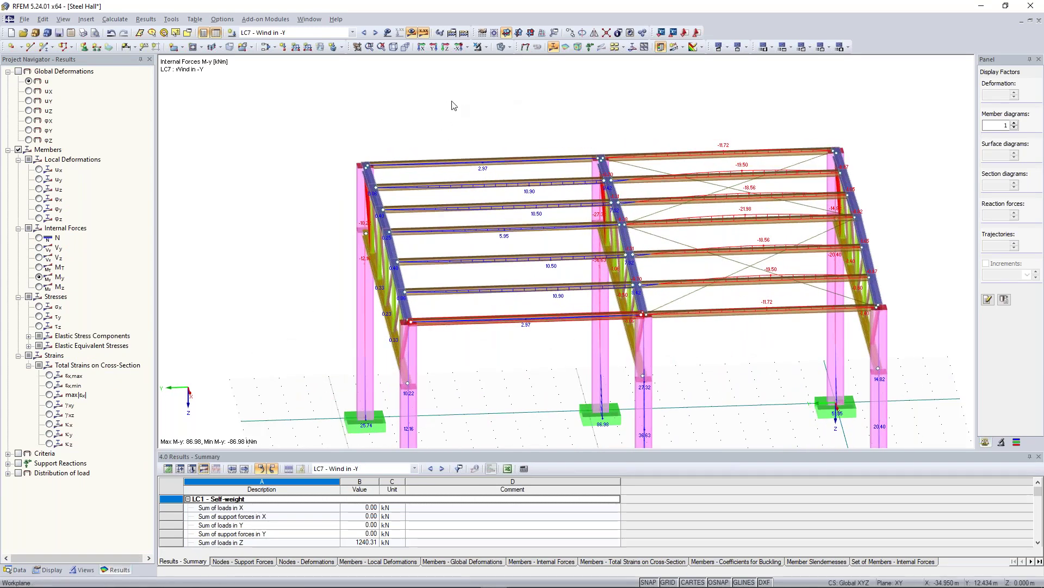
pyautogui.moveTo(487, 130); pyautogui.dragTo(496, 237, button='middle')
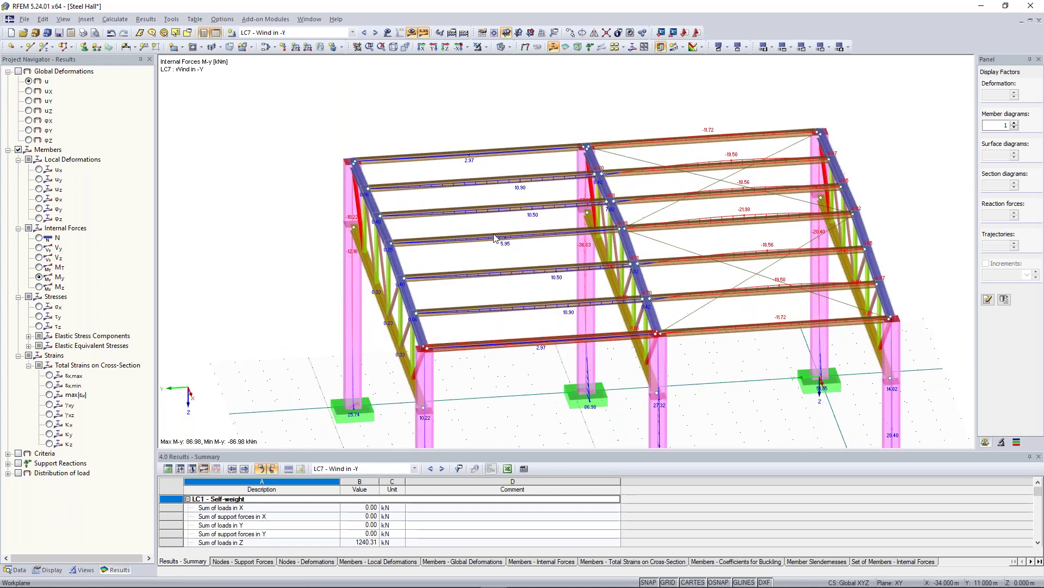
pyautogui.scroll(-1, 479, 310)
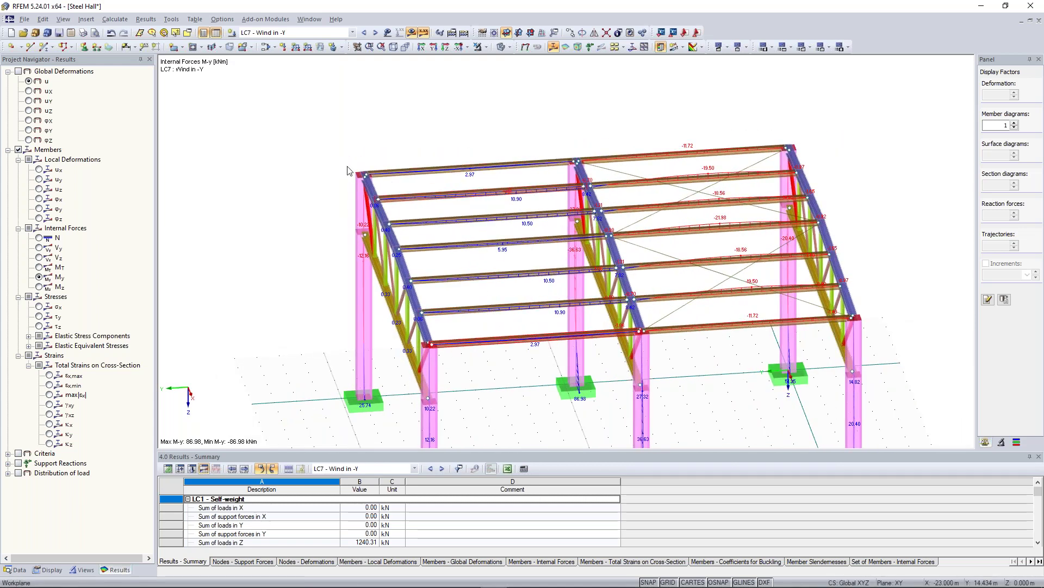
pyautogui.scroll(-1, 325, 162)
pyautogui.keyDown('ctrl'); pyautogui.moveTo(325, 162); pyautogui.dragTo(488, 133, button='middle'); pyautogui.keyUp('ctrl')
pyautogui.moveTo(487, 133); pyautogui.dragTo(434, 91, button='middle')
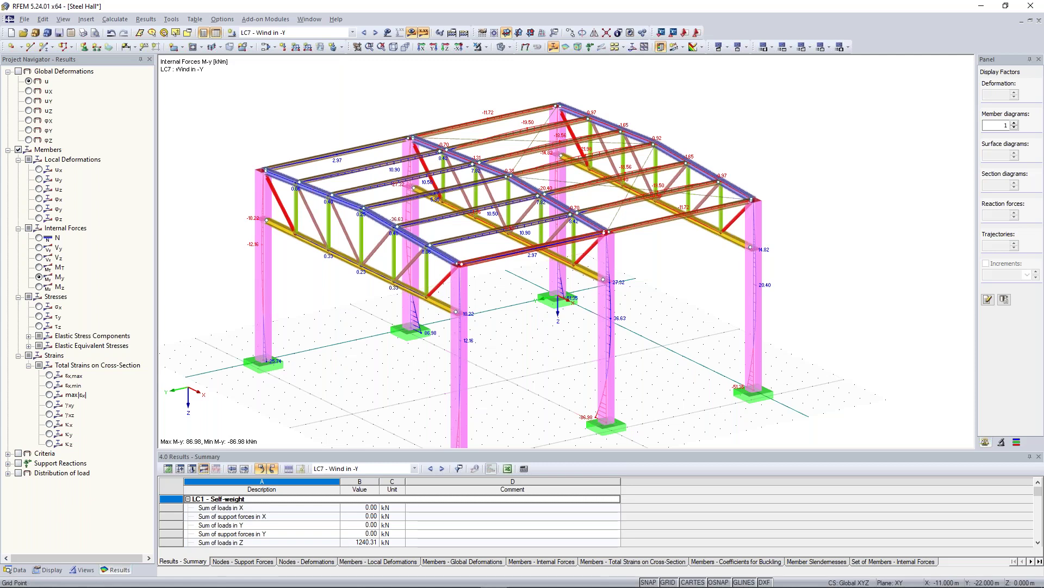
# Examine the bending moments M-y for LC1 - Self-weight on the roof beams and trusses
pyautogui.moveTo(357, 134); pyautogui.dragTo(358, 132, button='middle')
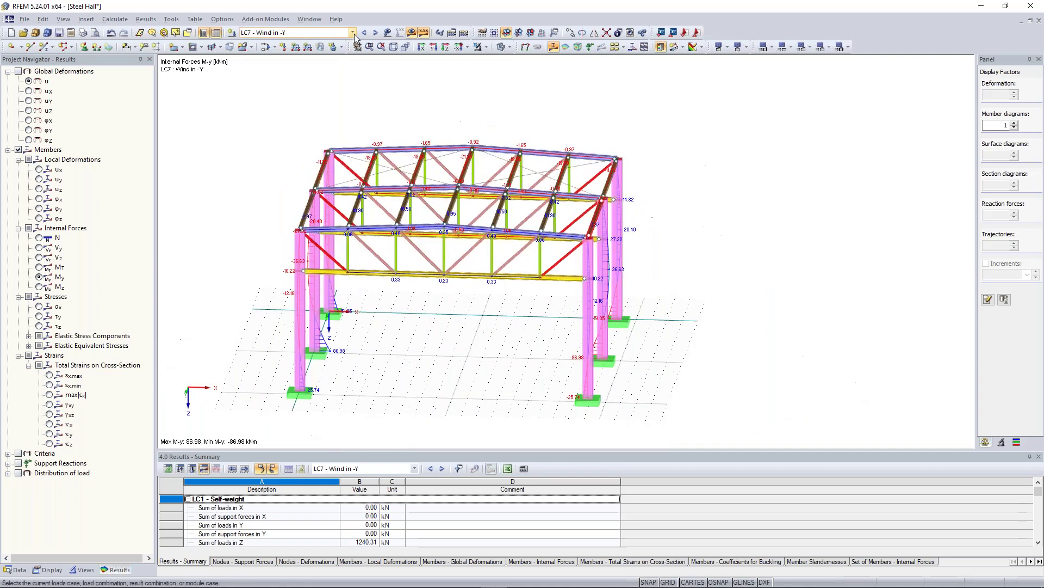
pyautogui.click(354, 33)
pyautogui.click(330, 43)
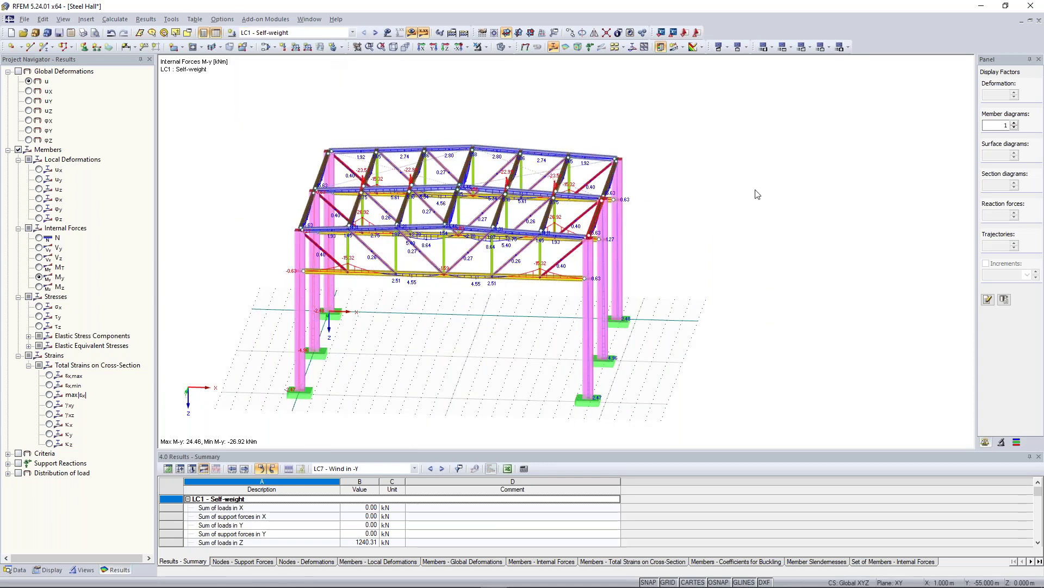
pyautogui.moveTo(758, 195); pyautogui.dragTo(446, 181, button='middle')
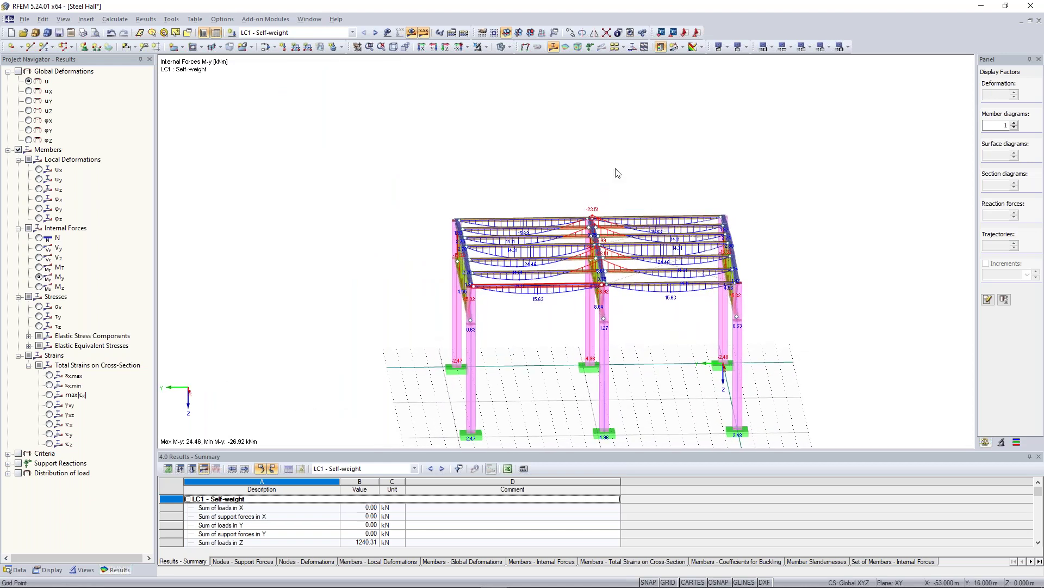
pyautogui.scroll(3, 617, 173)
pyautogui.keyDown('ctrl'); pyautogui.moveTo(567, 163); pyautogui.dragTo(601, 151, button='middle'); pyautogui.keyUp('ctrl')
pyautogui.scroll(2, 592, 236)
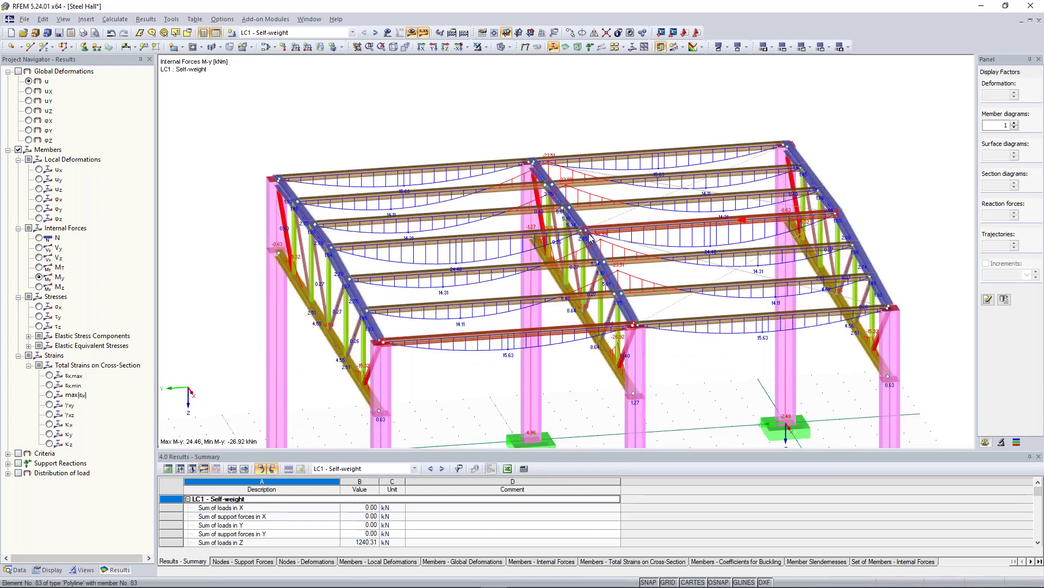
pyautogui.scroll(1, 359, 375)
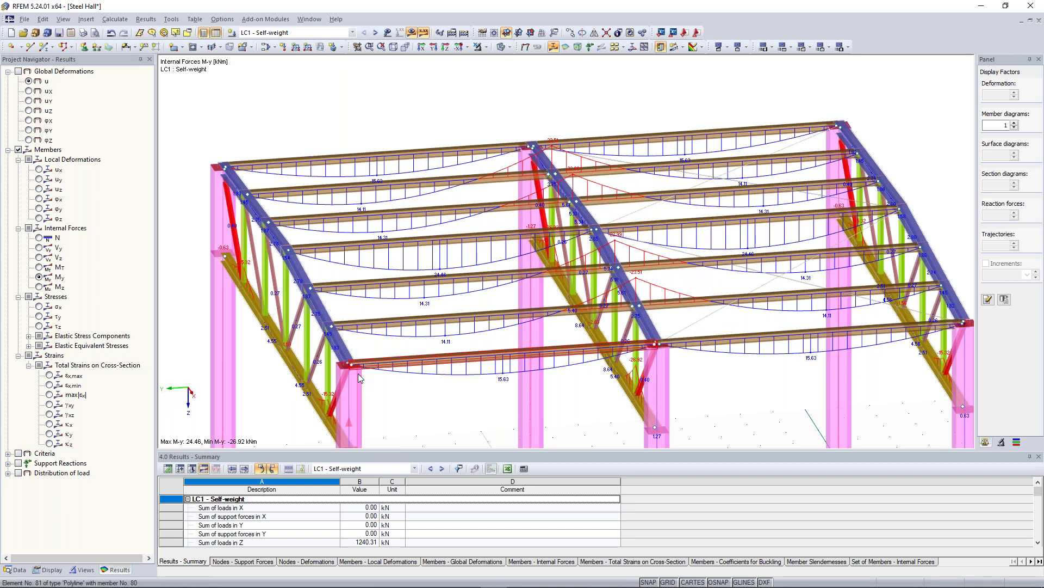
pyautogui.scroll(3, 352, 163)
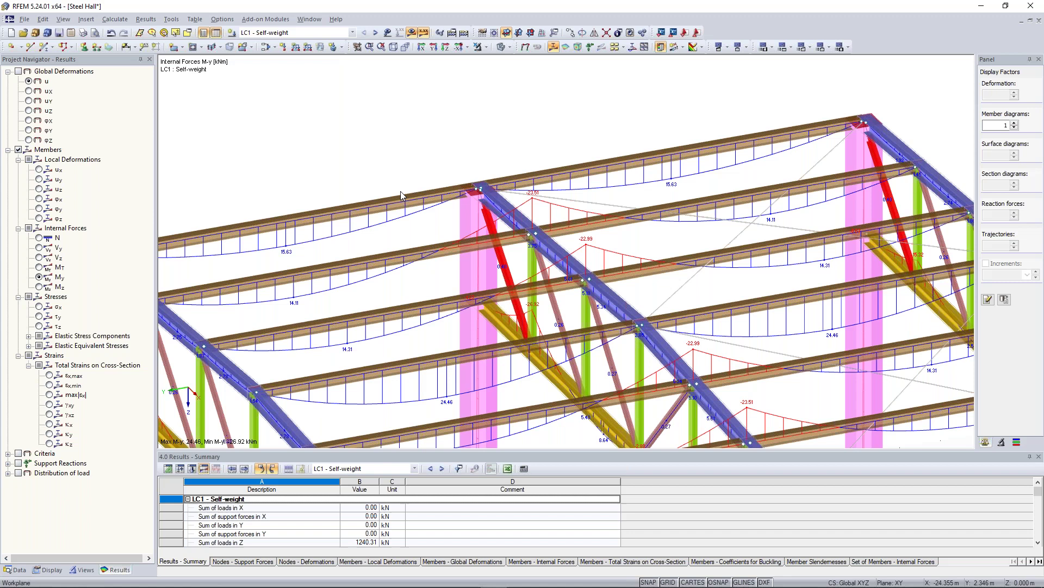
pyautogui.moveTo(401, 195); pyautogui.dragTo(541, 241, button='middle')
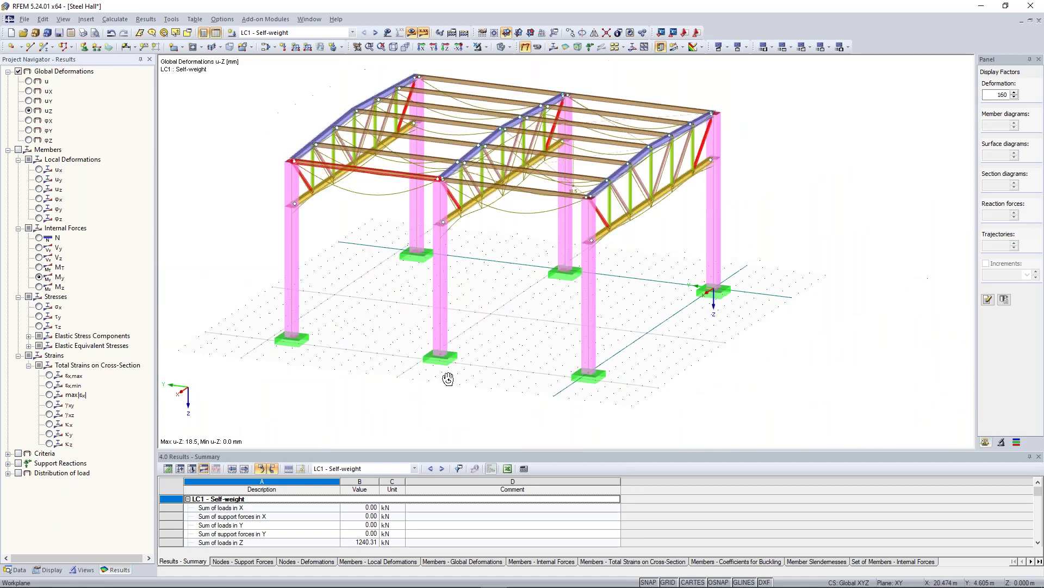
# Examine the global deformations u-Z of the hall for LC1 - Self-weight and hide the results
pyautogui.keyDown('ctrl'); pyautogui.moveTo(443, 378); pyautogui.dragTo(497, 370, button='middle'); pyautogui.keyUp('ctrl')
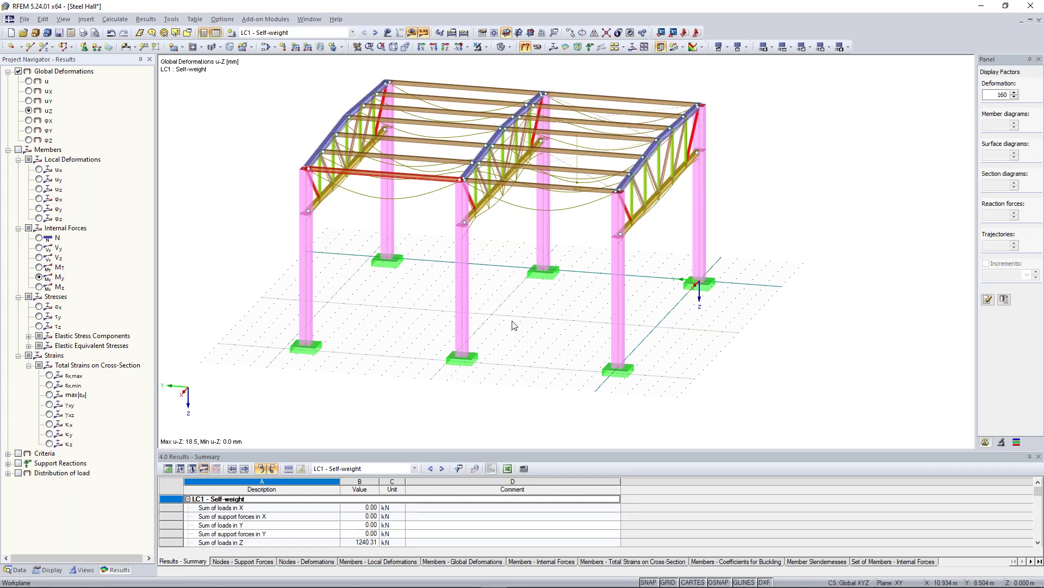
pyautogui.keyDown('ctrl'); pyautogui.moveTo(514, 325); pyautogui.dragTo(538, 278, button='middle'); pyautogui.keyUp('ctrl')
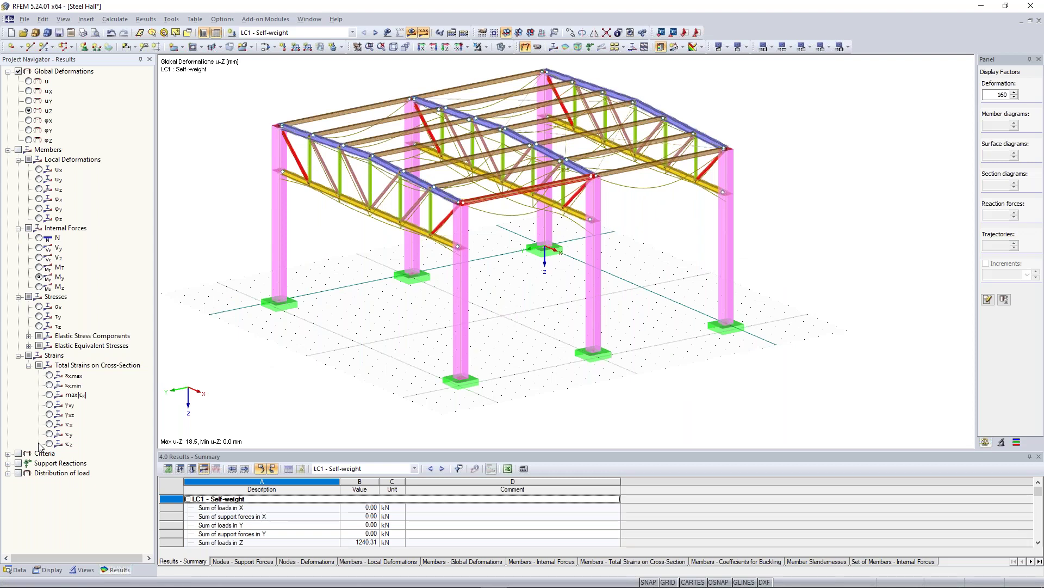
pyautogui.scroll(-1, 330, 315)
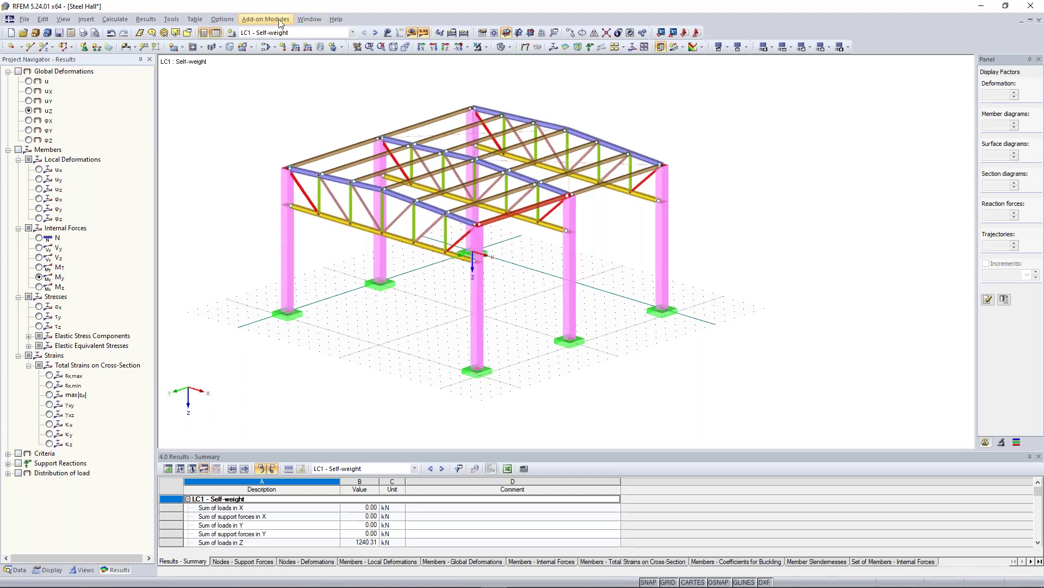
# Open the RF-STEEL EC3 design module and pick all members made of Steel S 235 for design, using the material visibility
pyautogui.click(279, 18)
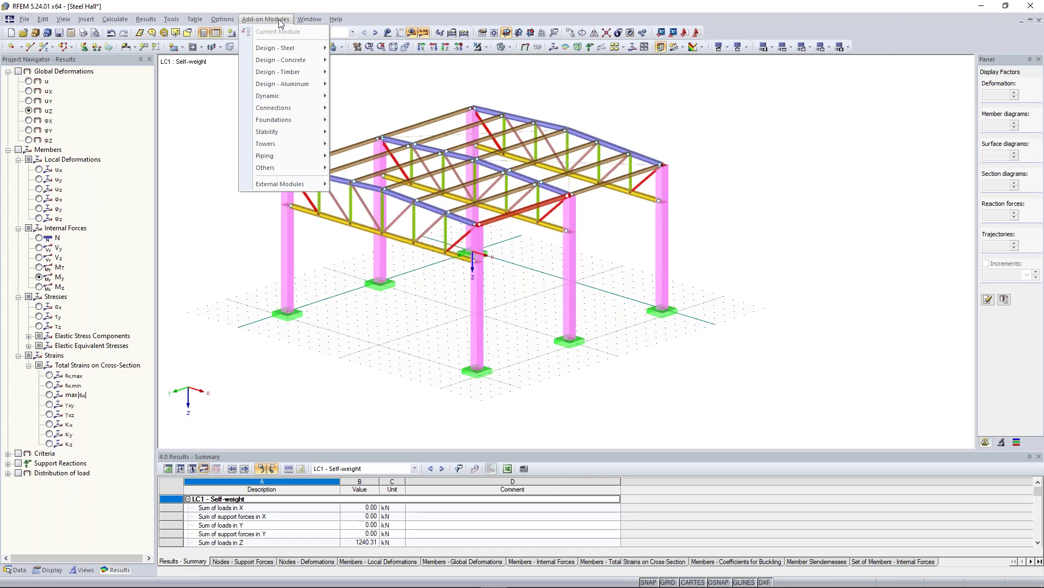
pyautogui.moveTo(280, 48)
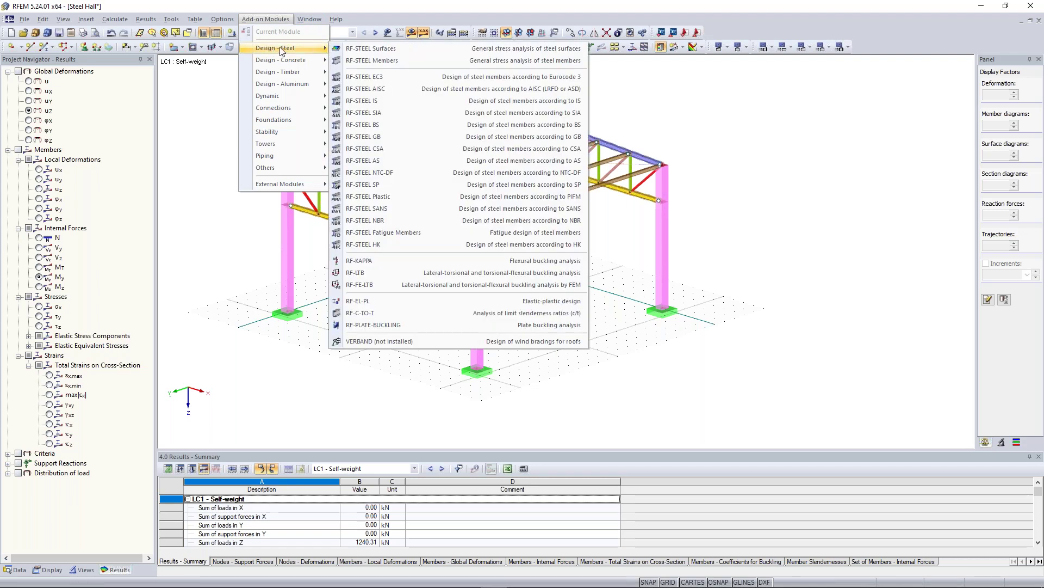
pyautogui.click(383, 80)
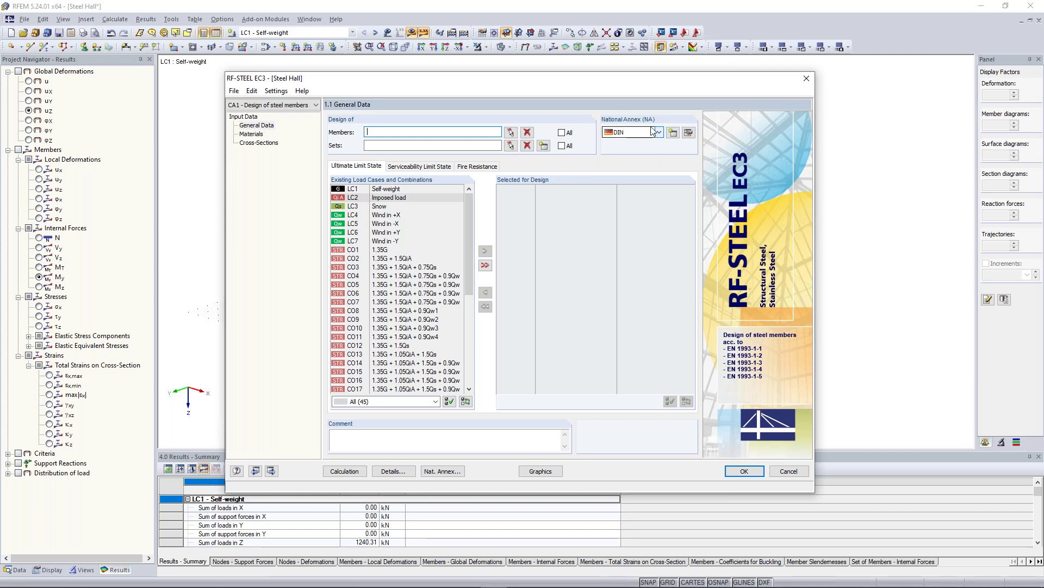
pyautogui.click(509, 136)
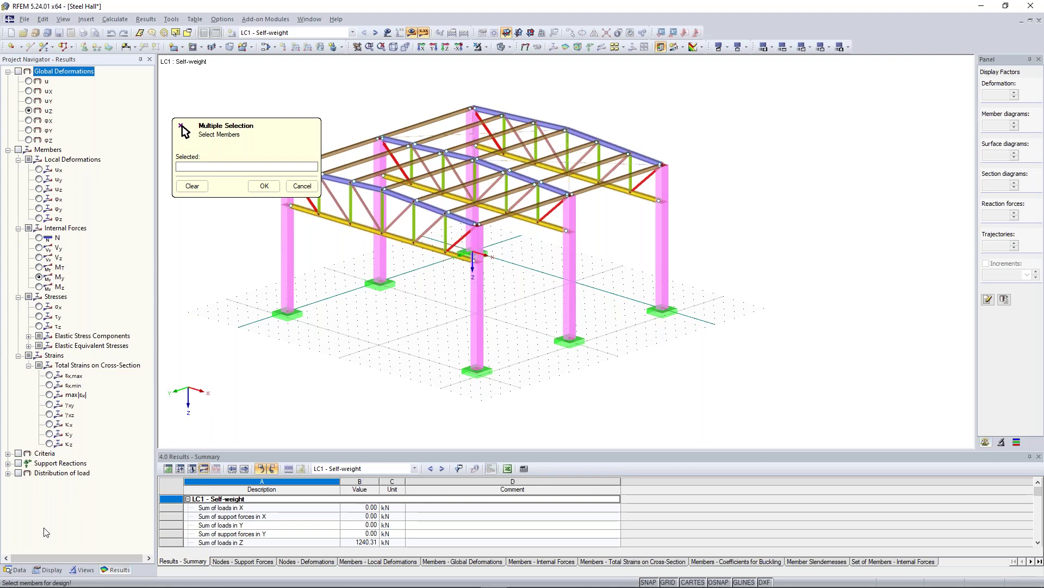
pyautogui.click(81, 570)
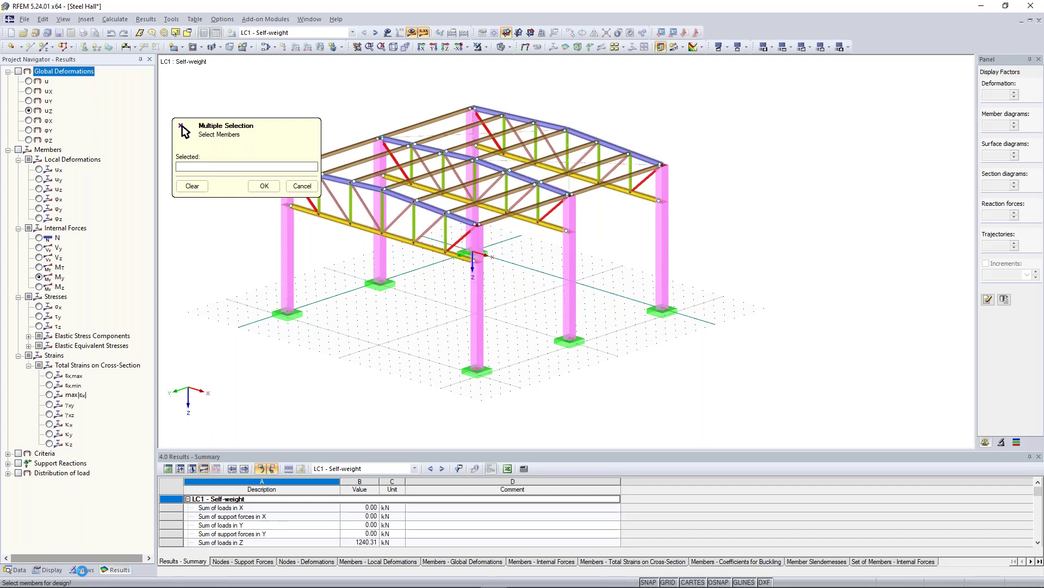
pyautogui.click(81, 570)
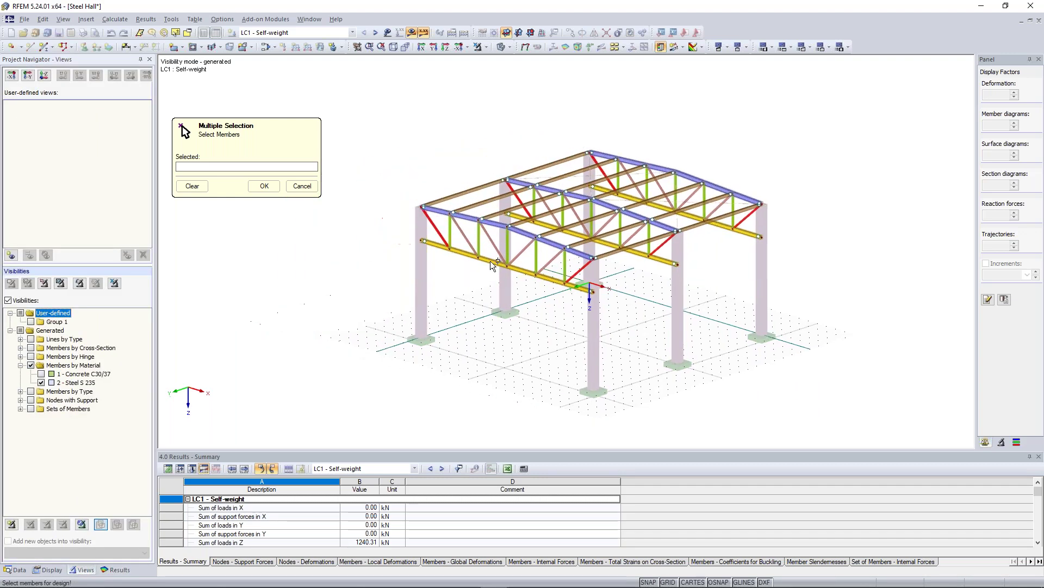
pyautogui.moveTo(371, 85); pyautogui.dragTo(791, 346)
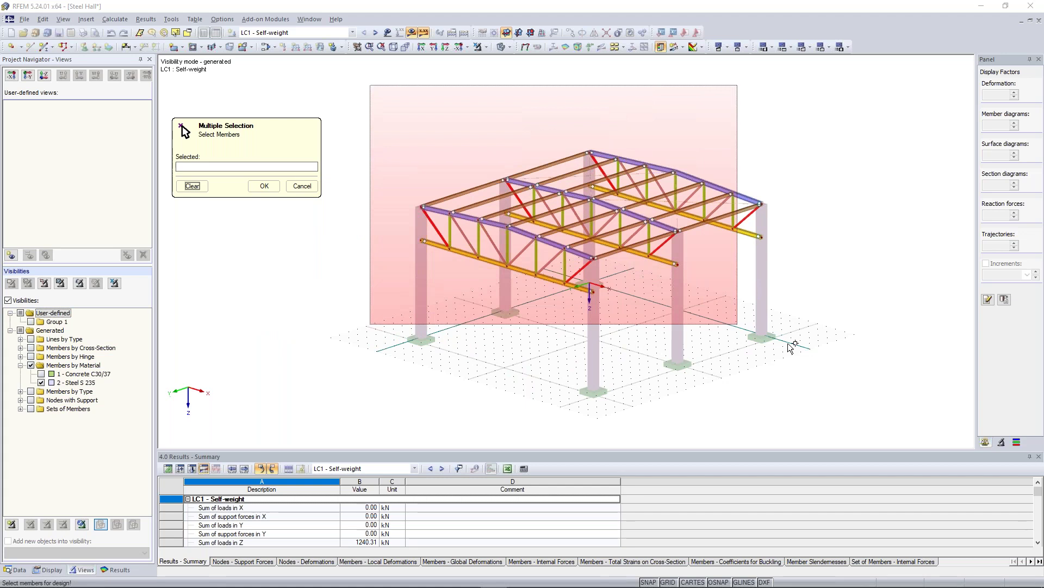
pyautogui.moveTo(788, 344); pyautogui.dragTo(786, 343)
pyautogui.click(265, 186)
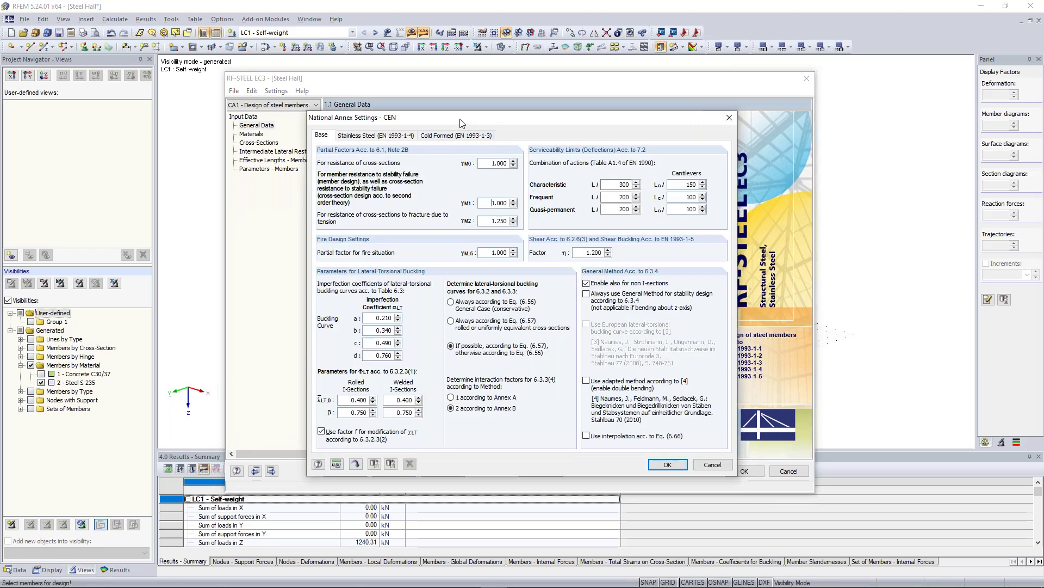
# Switch the design's national annex to CEN, review its partial factors and deflection limits, and accept the settings
pyautogui.moveTo(460, 119); pyautogui.dragTo(348, 135)
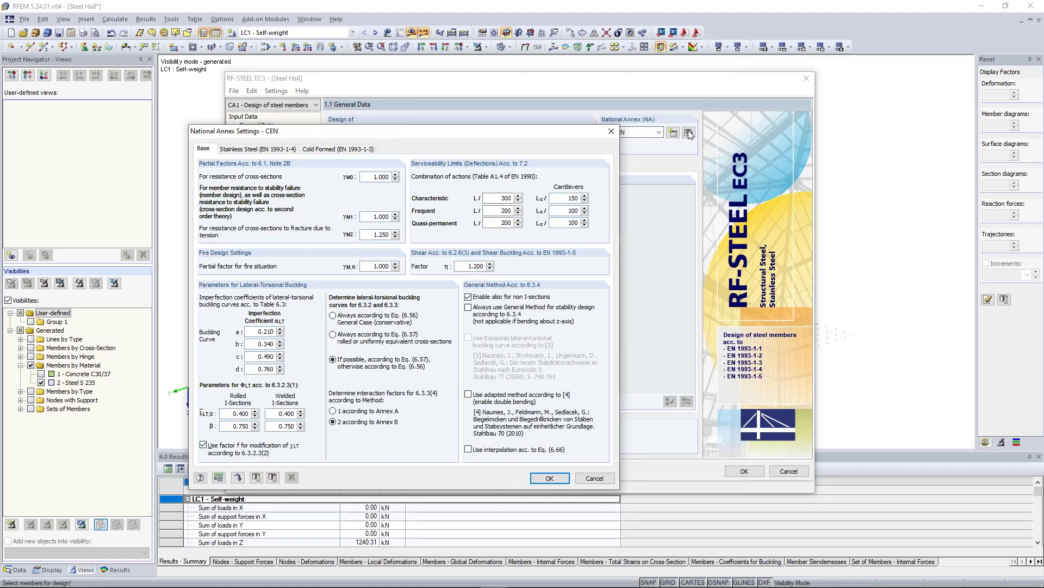
pyautogui.moveTo(431, 130); pyautogui.dragTo(450, 98)
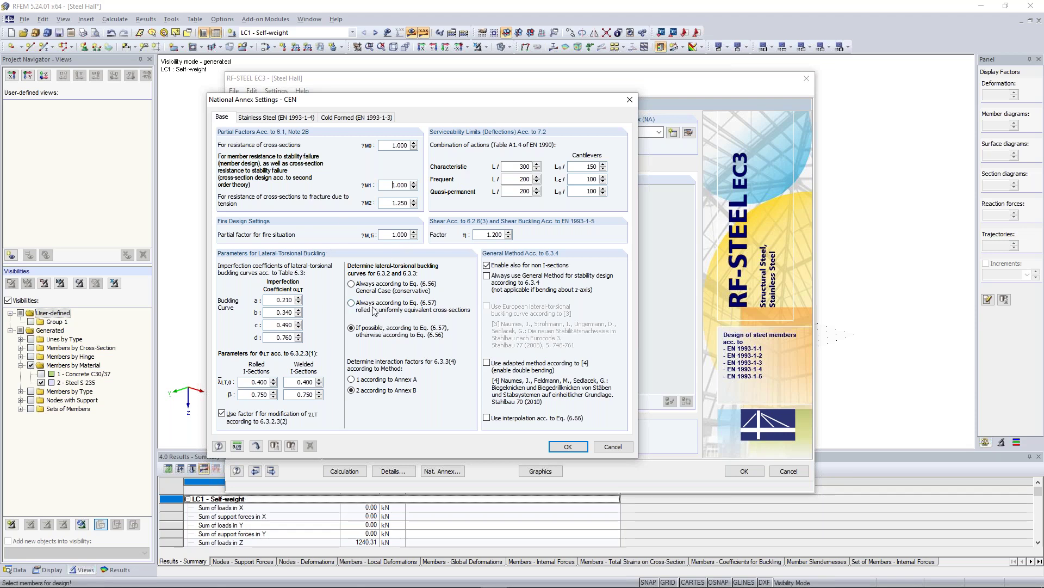
pyautogui.click(403, 238)
pyautogui.click(567, 447)
# Add result combination RC1 to the ultimate limit state design
pyautogui.moveTo(471, 203); pyautogui.dragTo(447, 321)
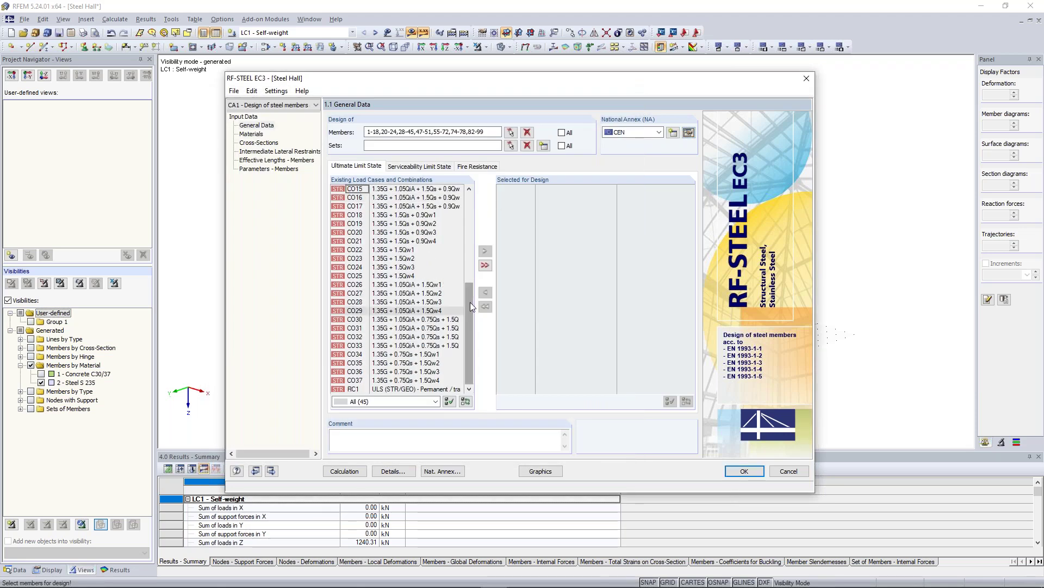
pyautogui.click(381, 388)
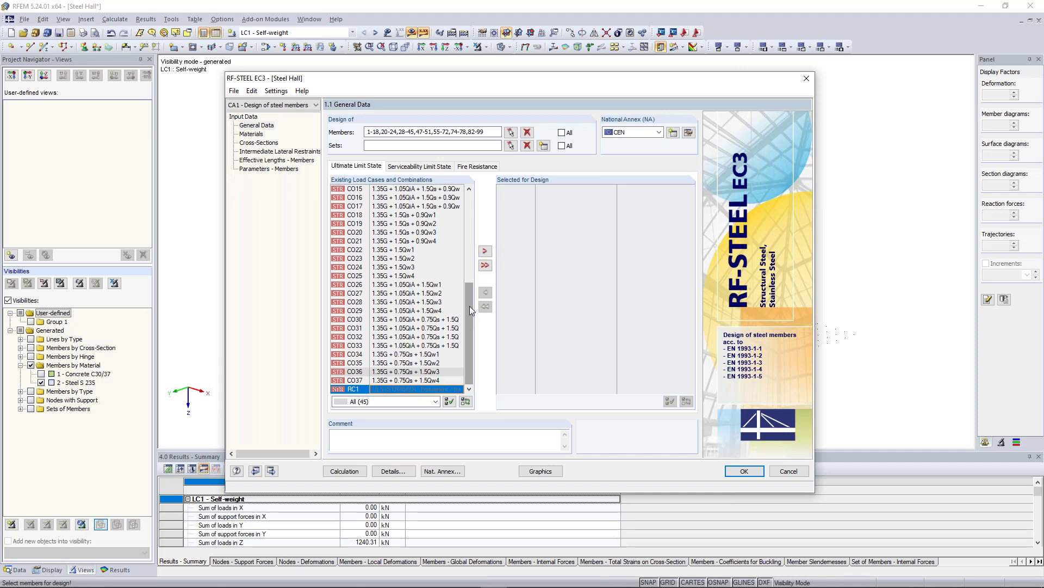
pyautogui.click(485, 251)
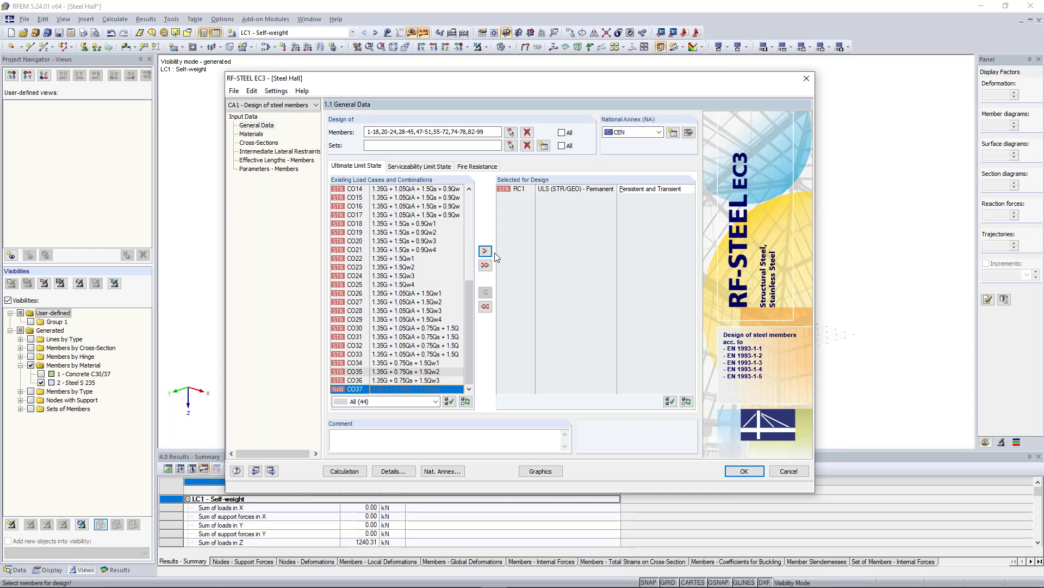
# Review the module's materials, cross-sections, intermediate lateral restraints and effective lengths of the members
pyautogui.click(272, 471)
pyautogui.click(461, 155)
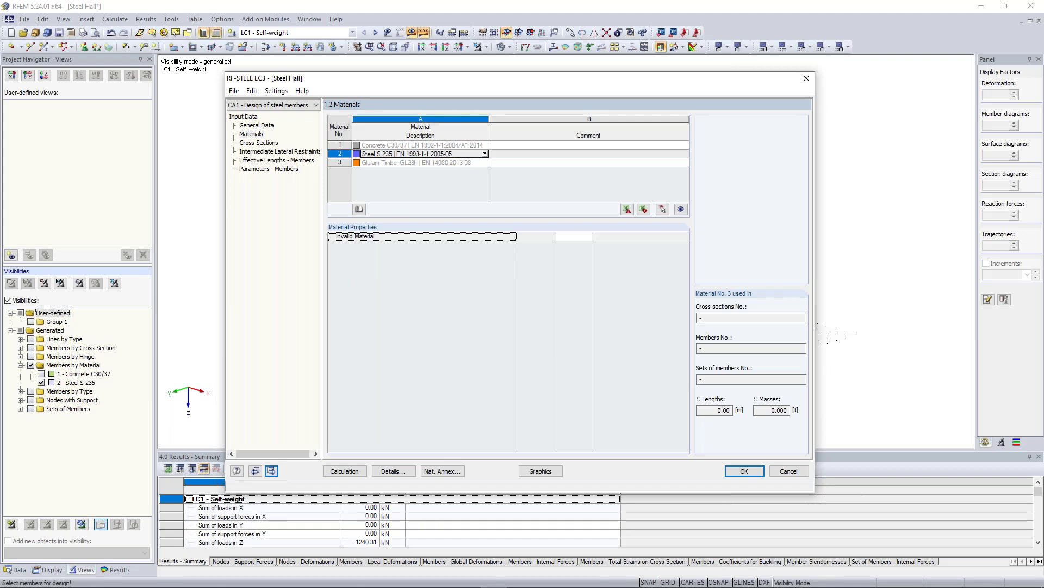
pyautogui.click(259, 143)
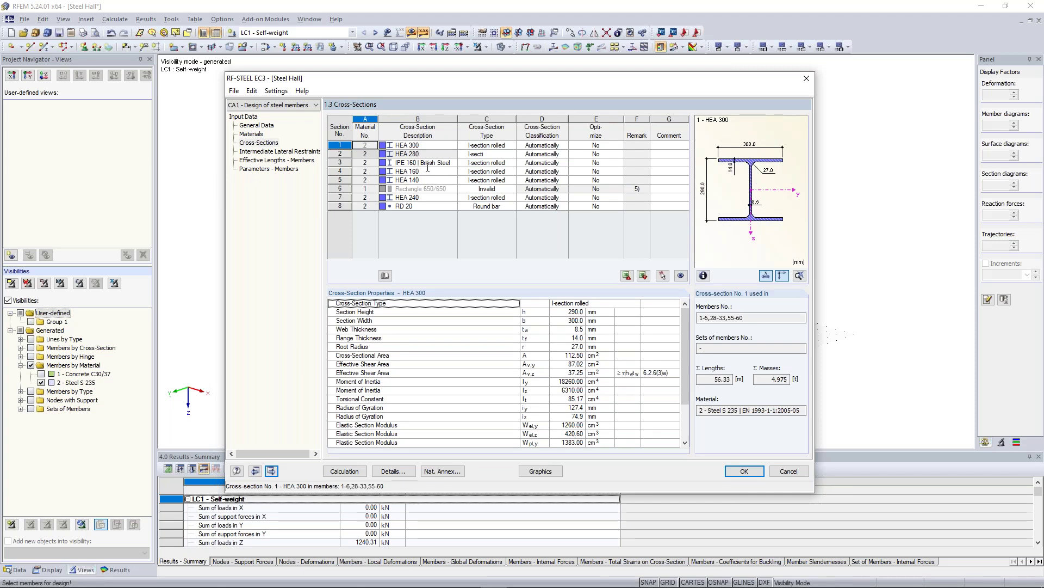
pyautogui.click(280, 151)
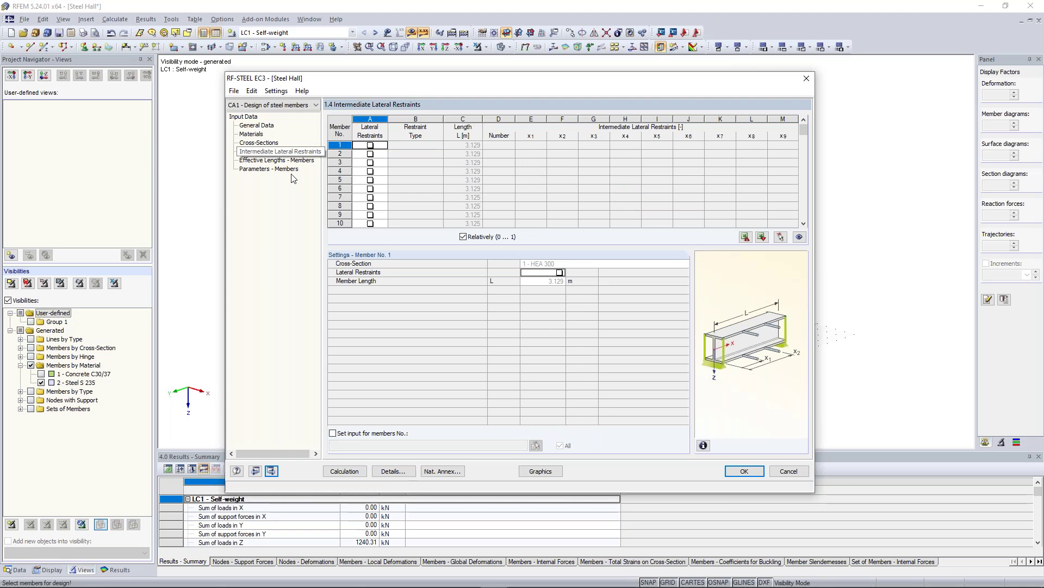
pyautogui.moveTo(480, 78); pyautogui.dragTo(458, 162)
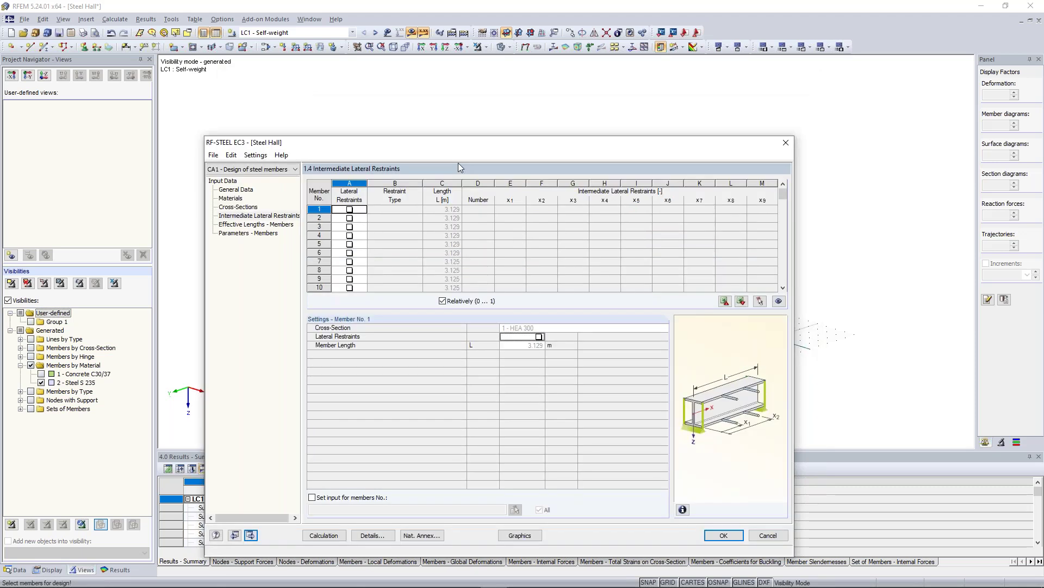
pyautogui.moveTo(521, 144); pyautogui.dragTo(440, 190)
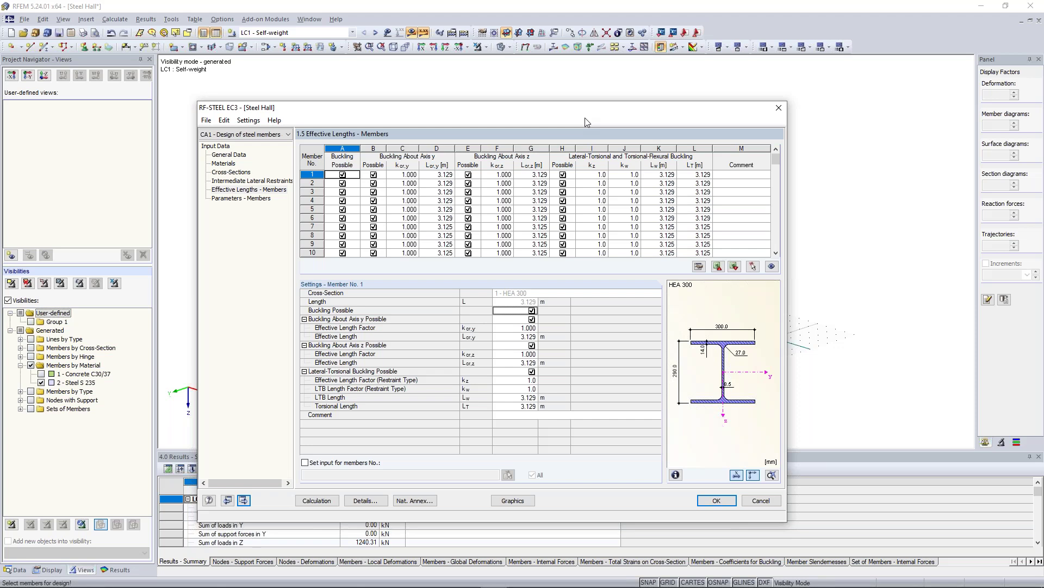
# Rename design case 1 to "Design of Cross-Sections"
pyautogui.click(206, 120)
pyautogui.click(235, 147)
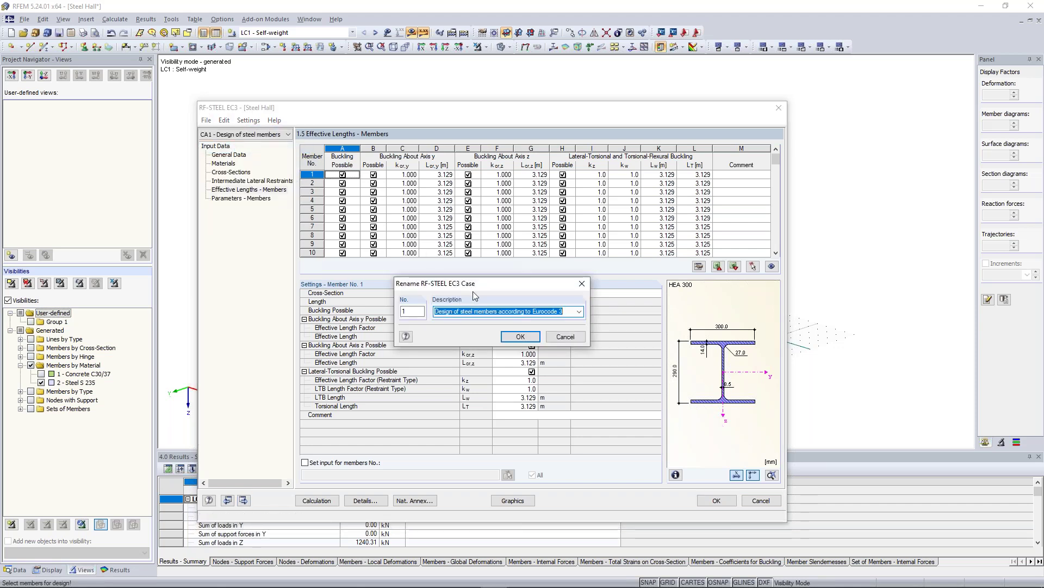
pyautogui.write('Design of Cross')
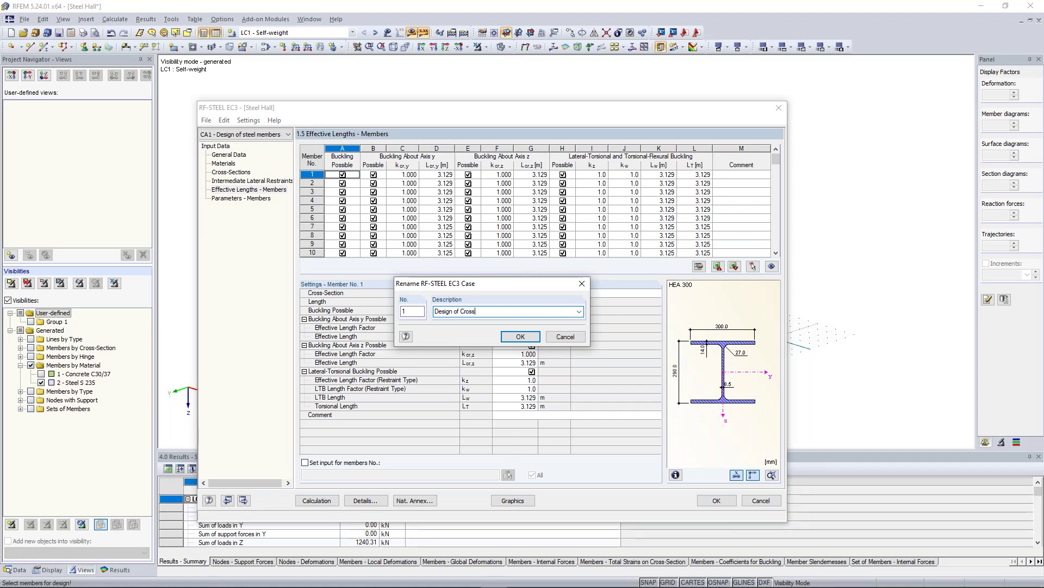
pyautogui.write('-Sections')
pyautogui.click(521, 336)
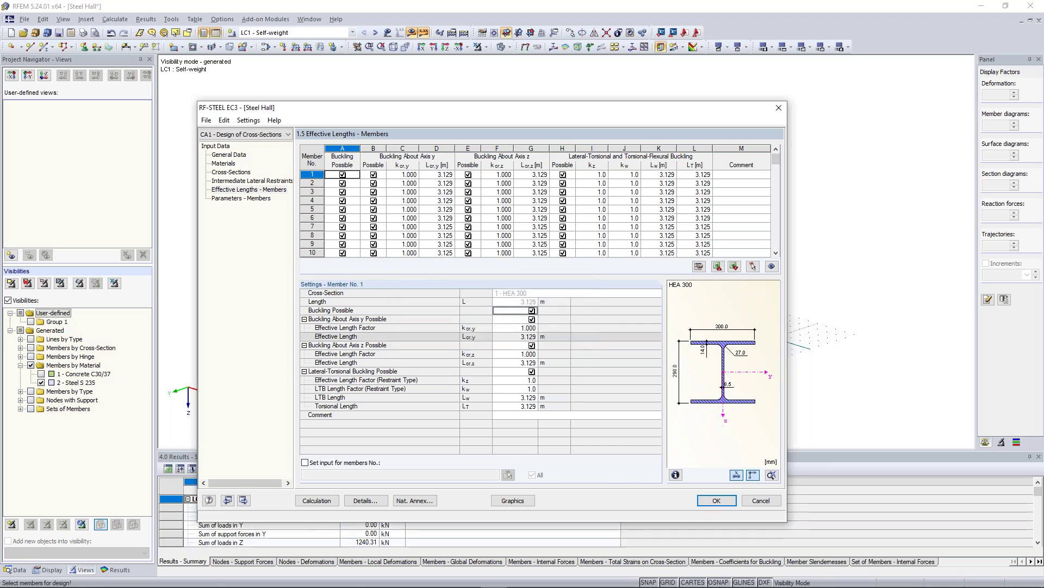
# Turn off the stability analysis in the design details of the cross-section case
pyautogui.click(366, 500)
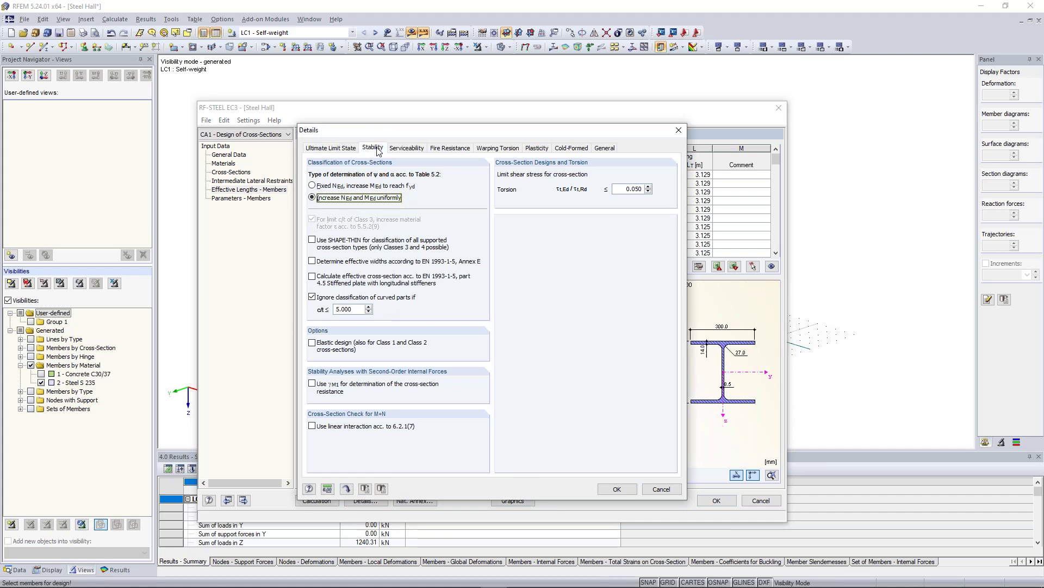
pyautogui.click(375, 148)
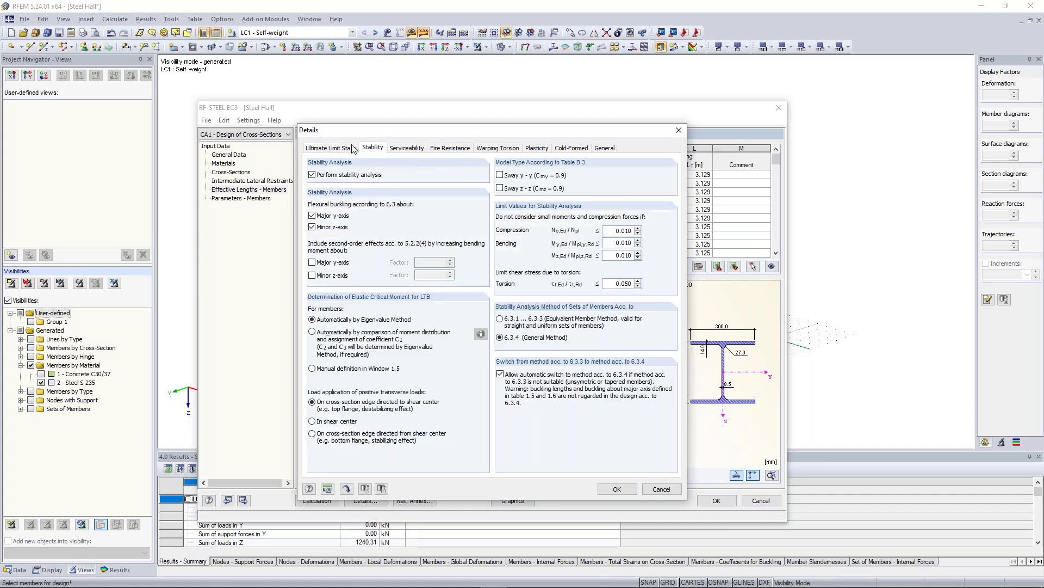
pyautogui.click(340, 176)
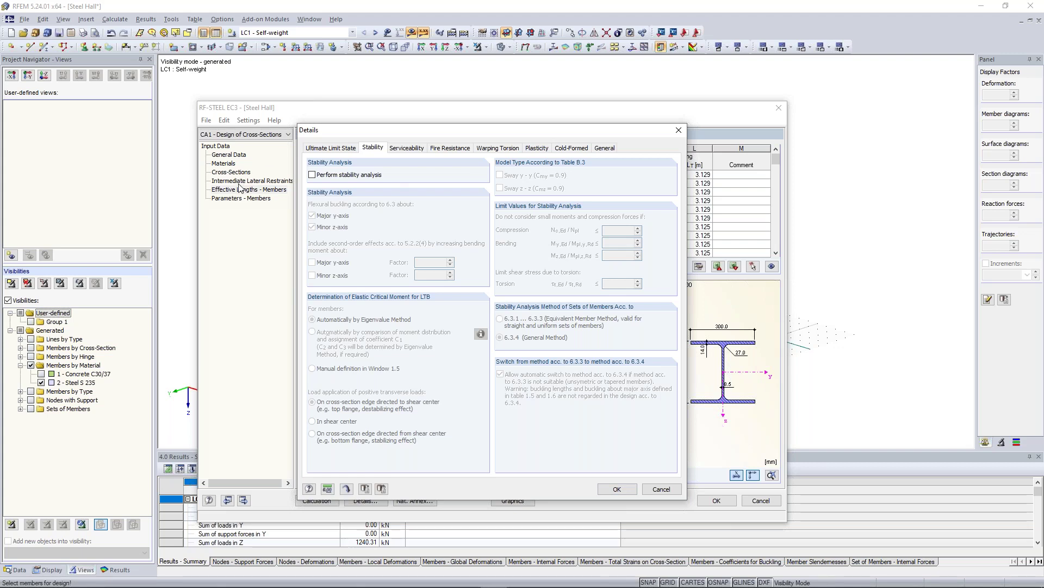
pyautogui.click(617, 489)
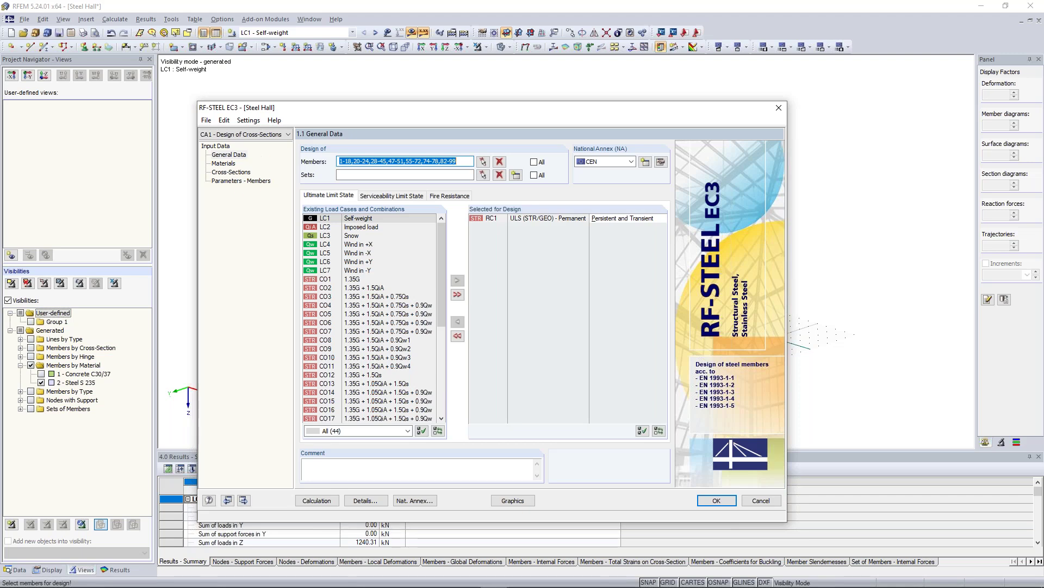
# Calculate the cross-section design case for RC1 and close the design module
pyautogui.click(459, 162)
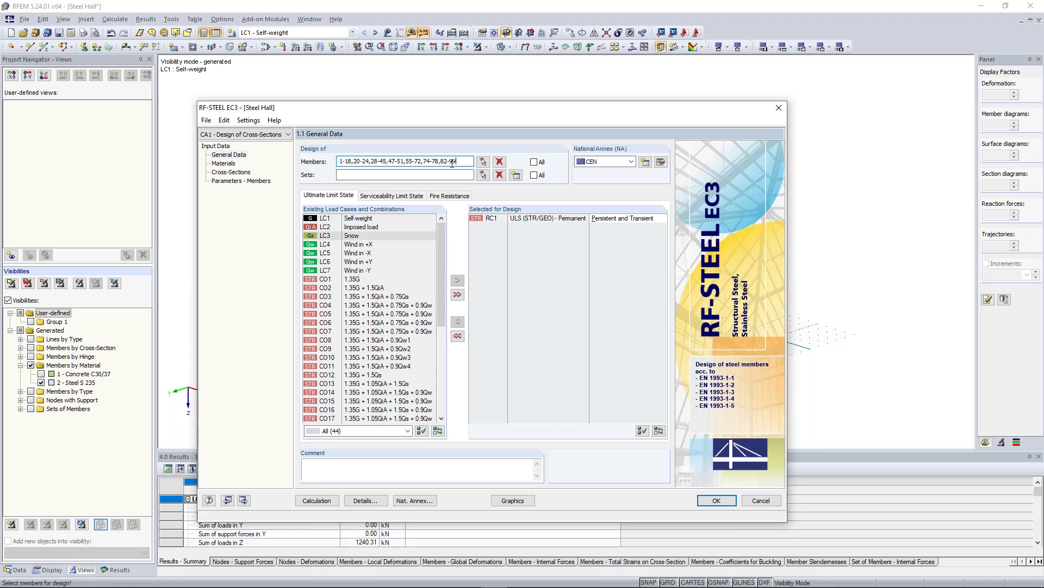
pyautogui.click(328, 503)
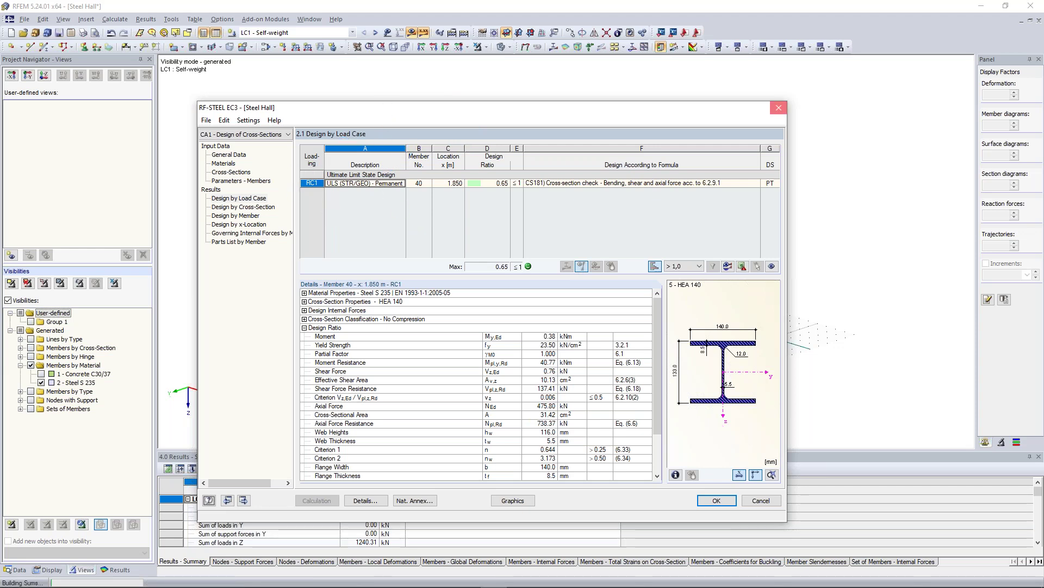
pyautogui.click(779, 108)
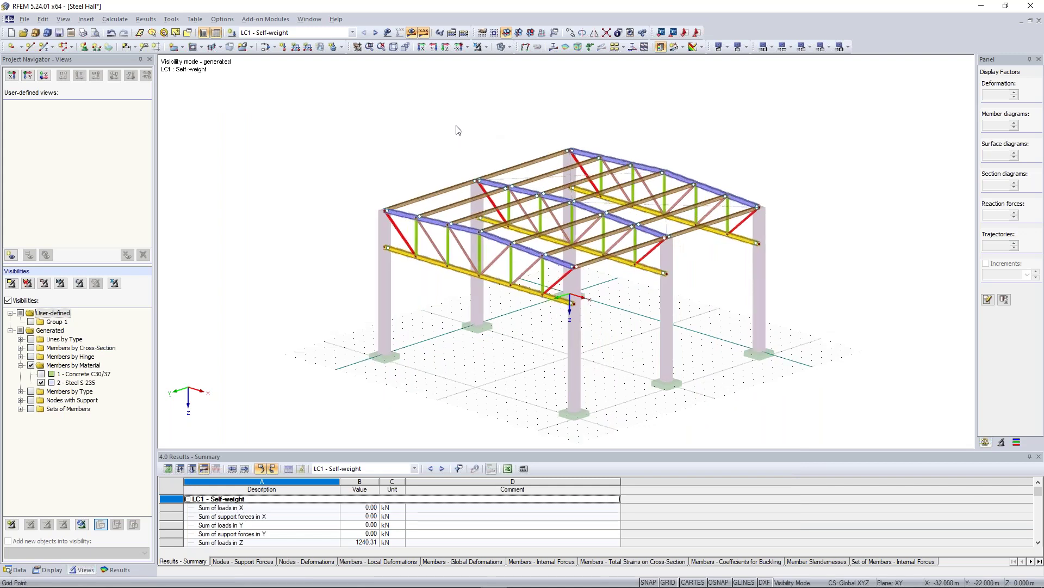
pyautogui.click(266, 19)
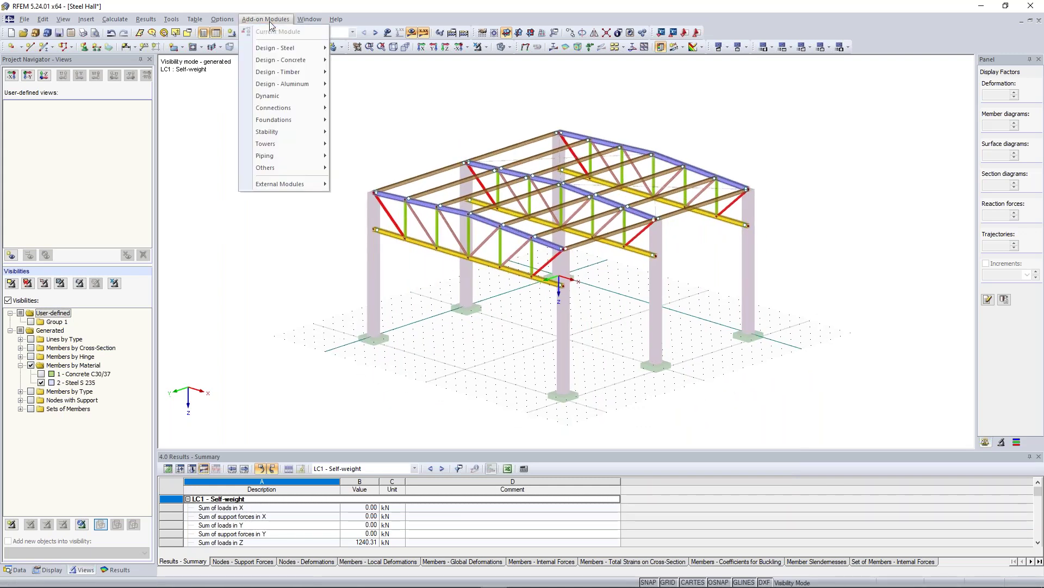
pyautogui.moveTo(275, 48)
pyautogui.click(189, 231)
# Reopen the RF-STEEL EC3 module for the steel hall from the project data
pyautogui.click(16, 570)
pyautogui.scroll(-7, 109, 424)
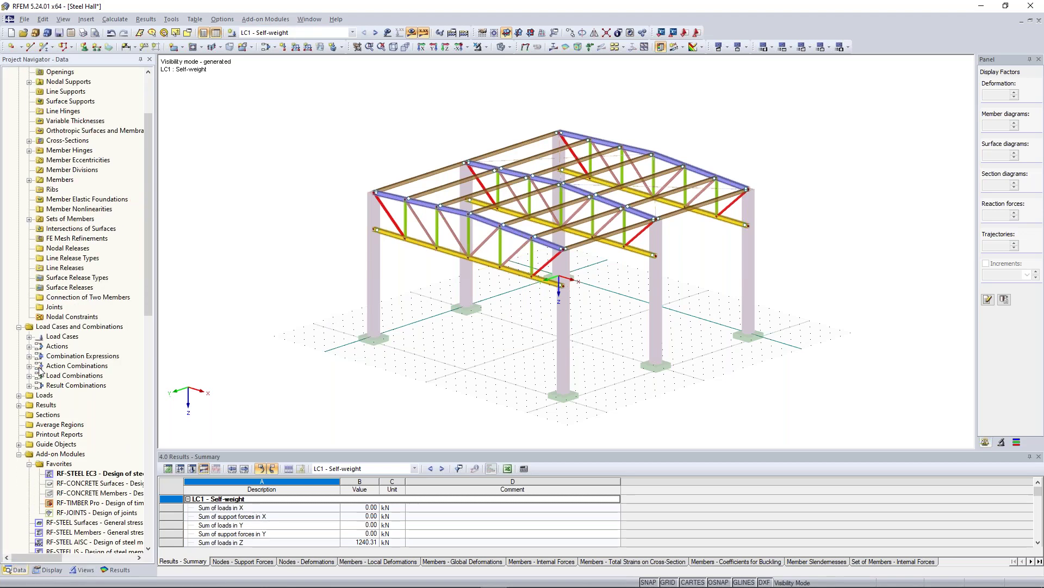
pyautogui.doubleClick(116, 336)
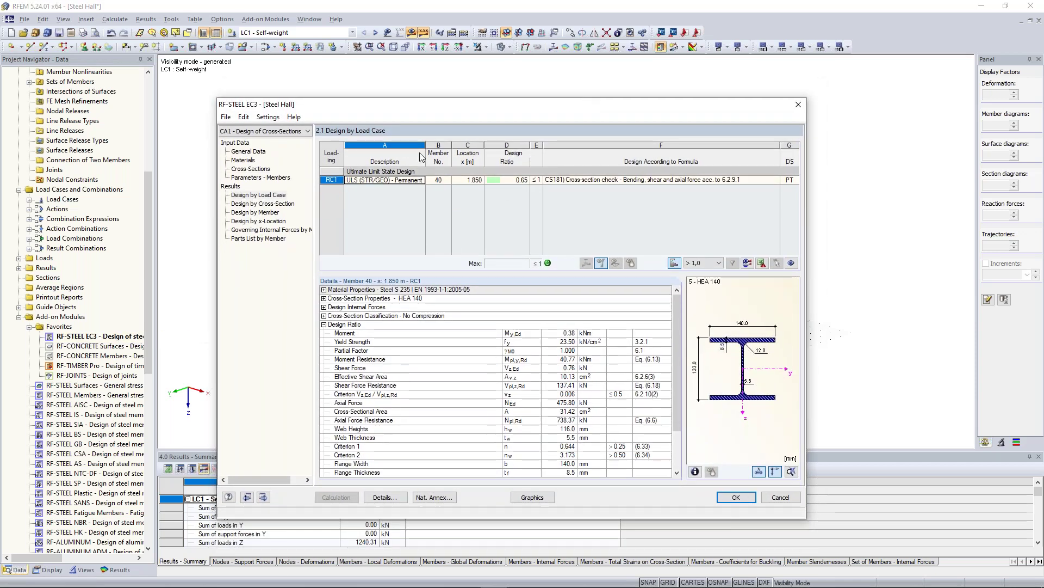
# Create a new design case no. 2 named for the stability analysis of the upper chord
pyautogui.click(225, 117)
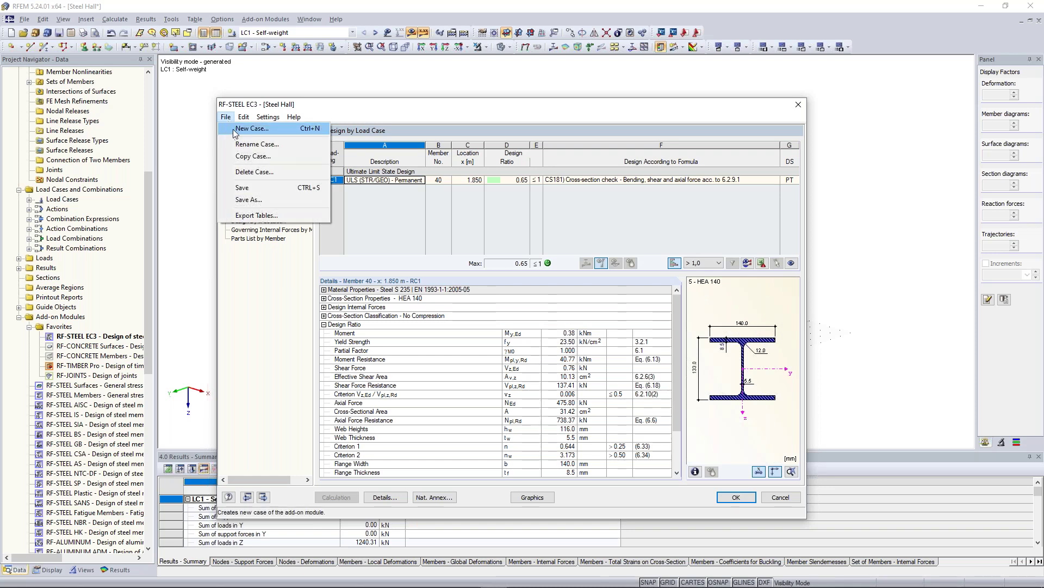
pyautogui.click(233, 129)
pyautogui.click(486, 308)
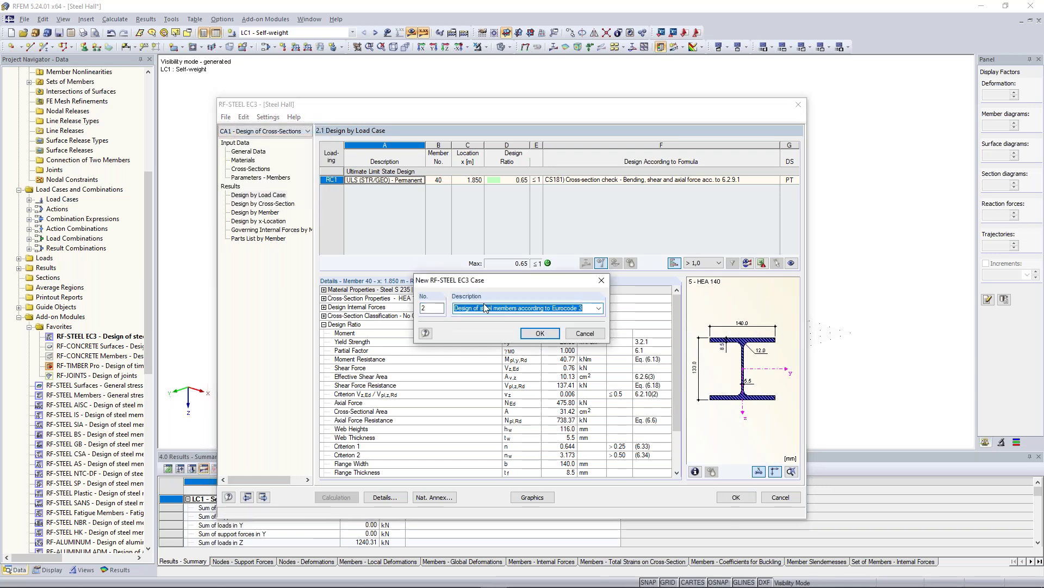
pyautogui.write('Stability')
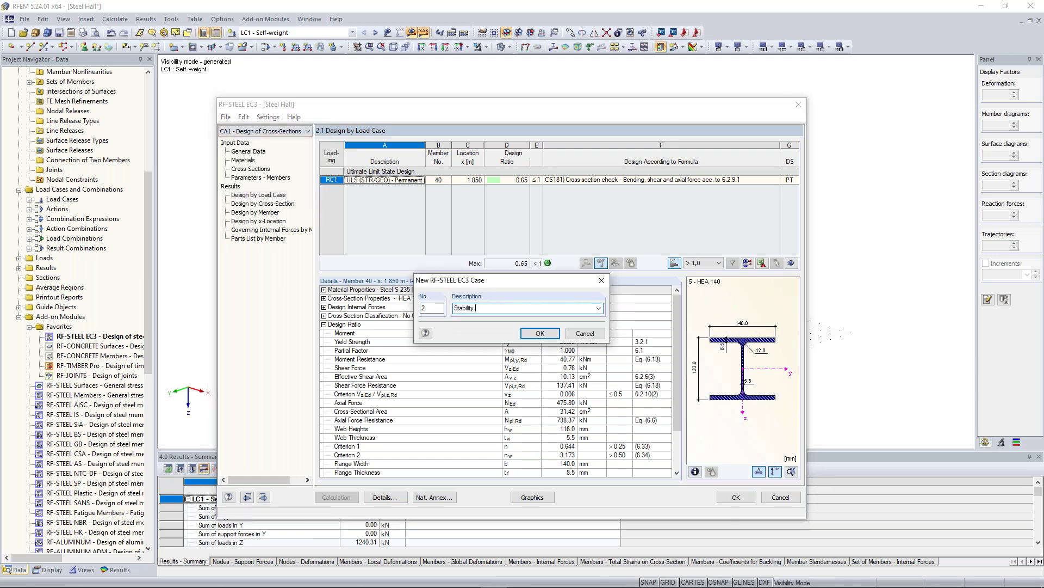
pyautogui.write(' Analysis')
pyautogui.press('BackSpace')
pyautogui.press('BackSpace')
pyautogui.click(540, 334)
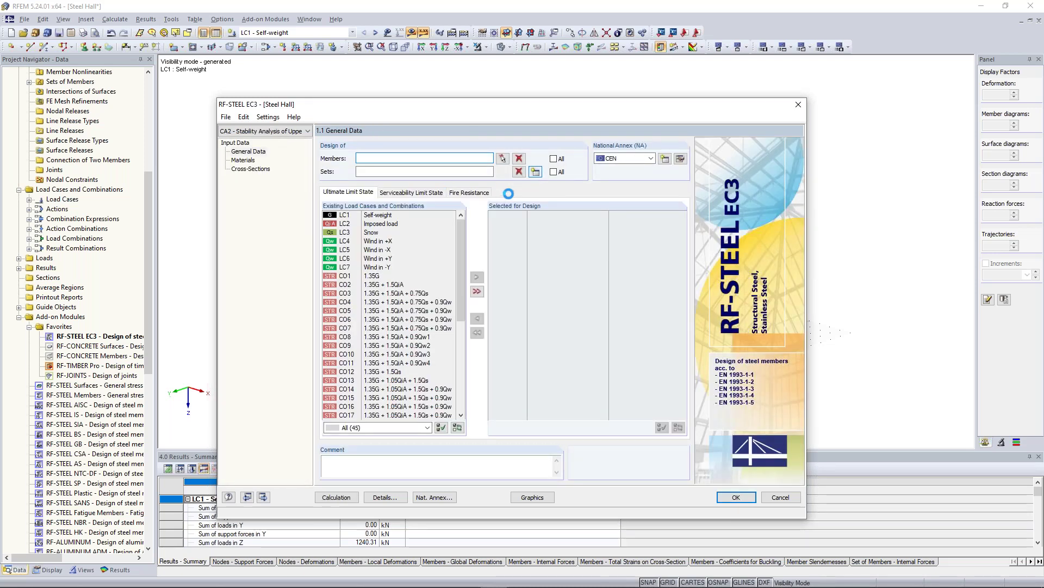
# Select set of members 3 for the stability case and add result combination RC1 to its ultimate limit state design
pyautogui.click(503, 171)
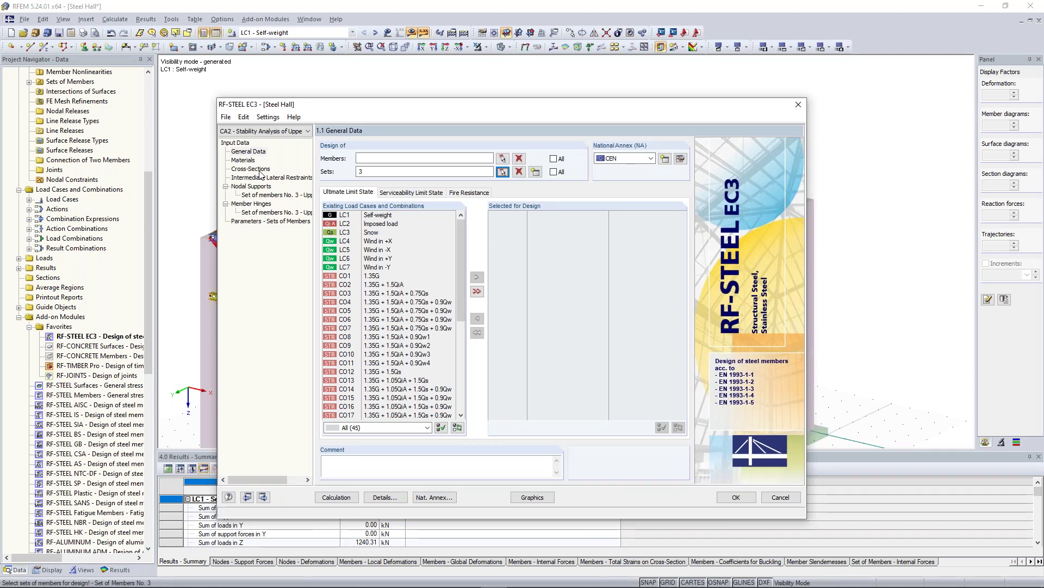
pyautogui.scroll(-7, 387, 418)
pyautogui.click(387, 415)
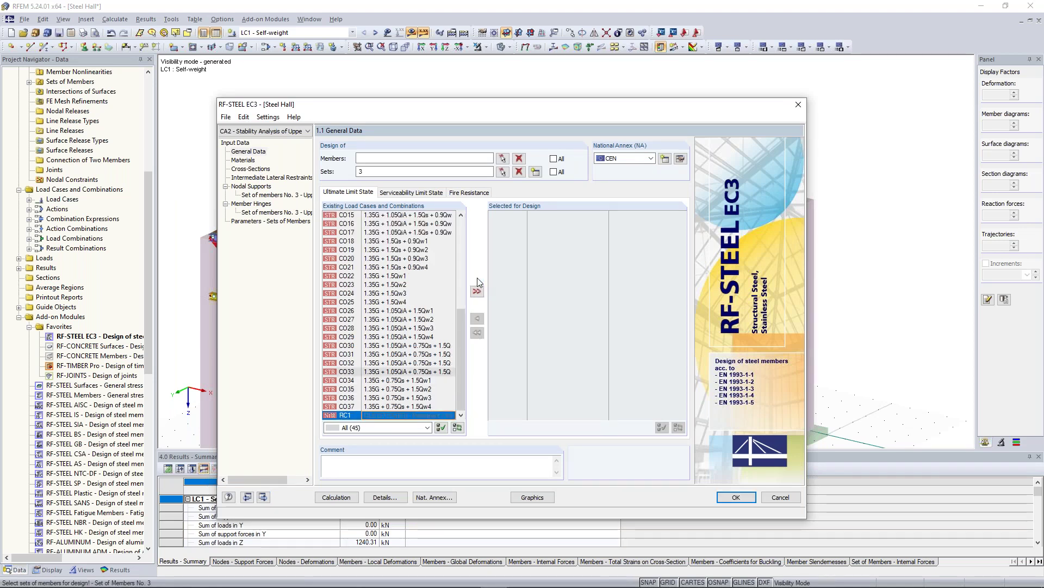
pyautogui.click(476, 277)
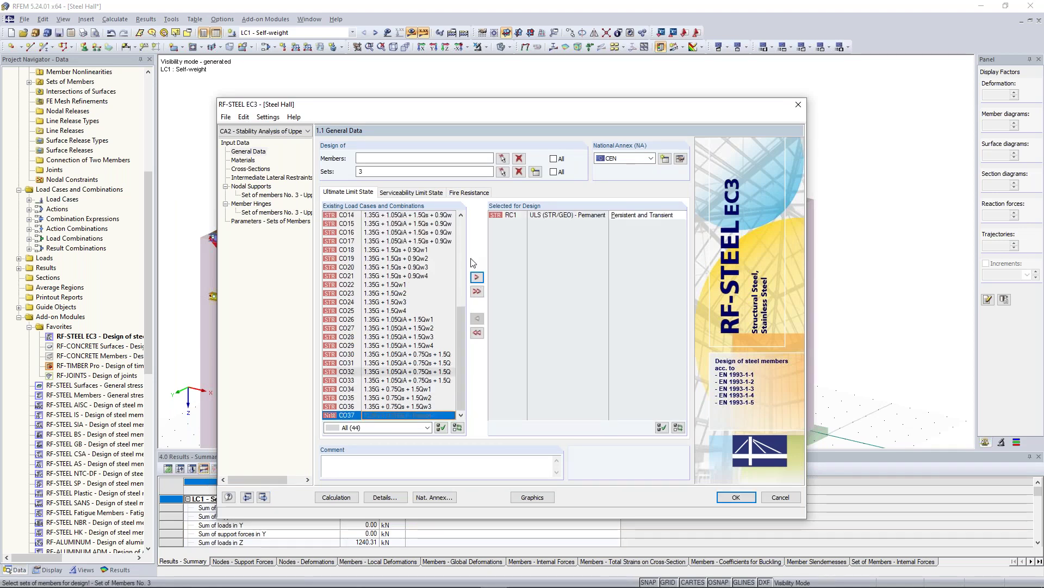
# Examine the nodal supports of set of members 3 and their locations in the preview model
pyautogui.click(265, 196)
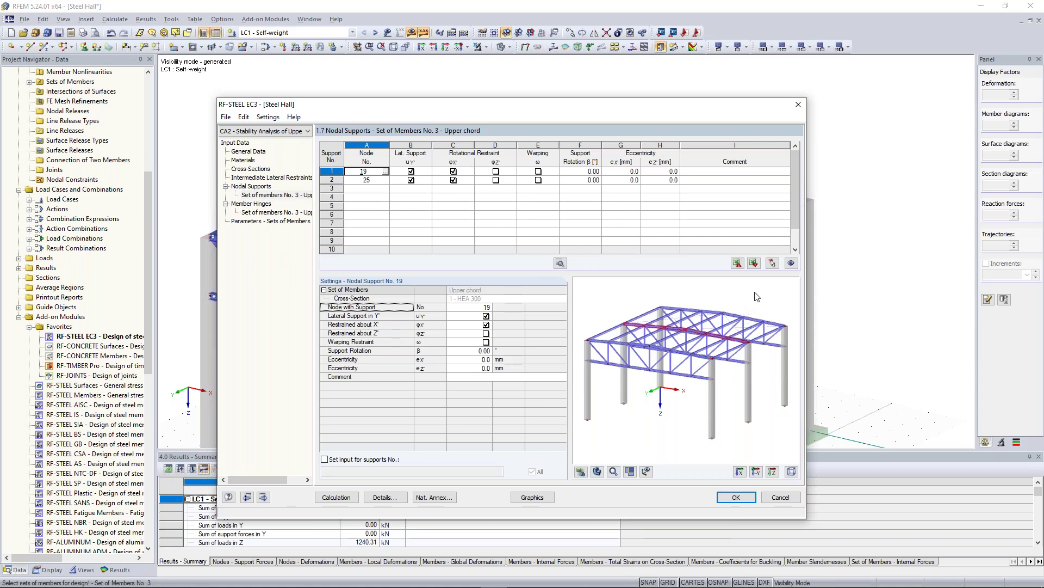
pyautogui.scroll(6, 690, 313)
pyautogui.keyDown('ctrl'); pyautogui.moveTo(691, 312); pyautogui.dragTo(693, 326, button='middle'); pyautogui.keyUp('ctrl')
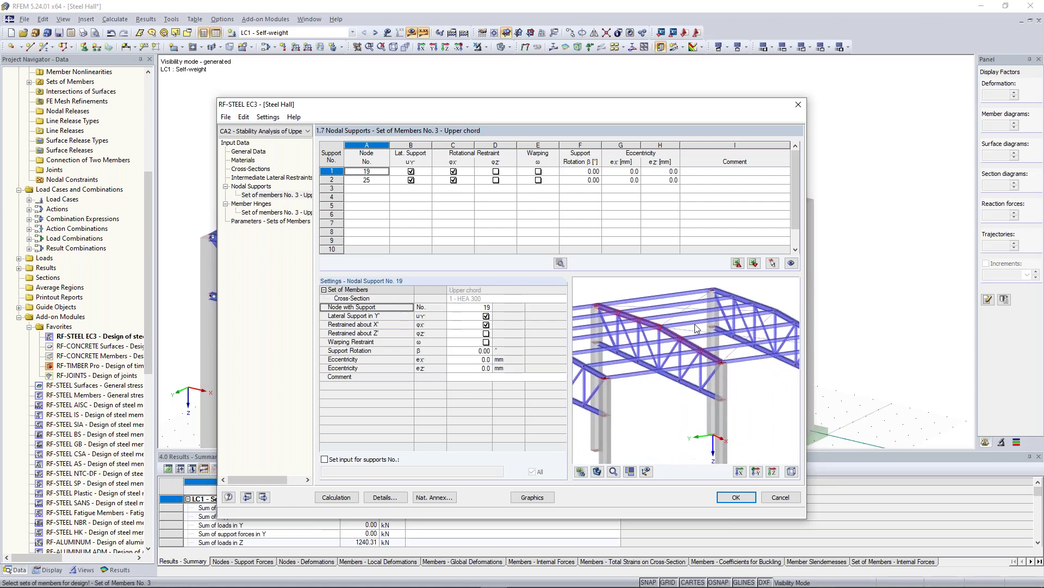
pyautogui.scroll(3, 698, 342)
pyautogui.scroll(-5, 680, 324)
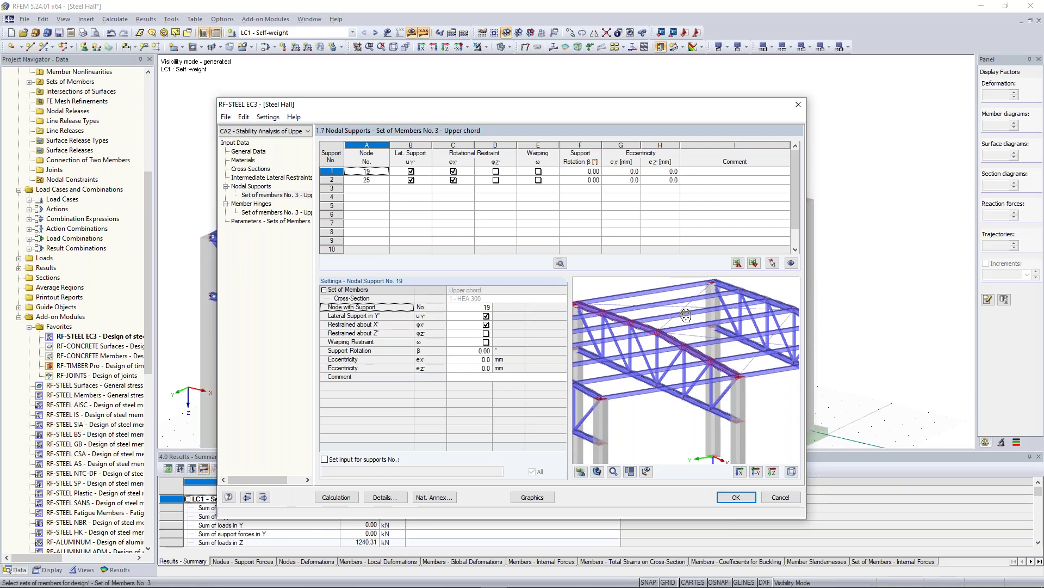
pyautogui.keyDown('ctrl'); pyautogui.moveTo(685, 316); pyautogui.dragTo(629, 297, button='middle'); pyautogui.keyUp('ctrl')
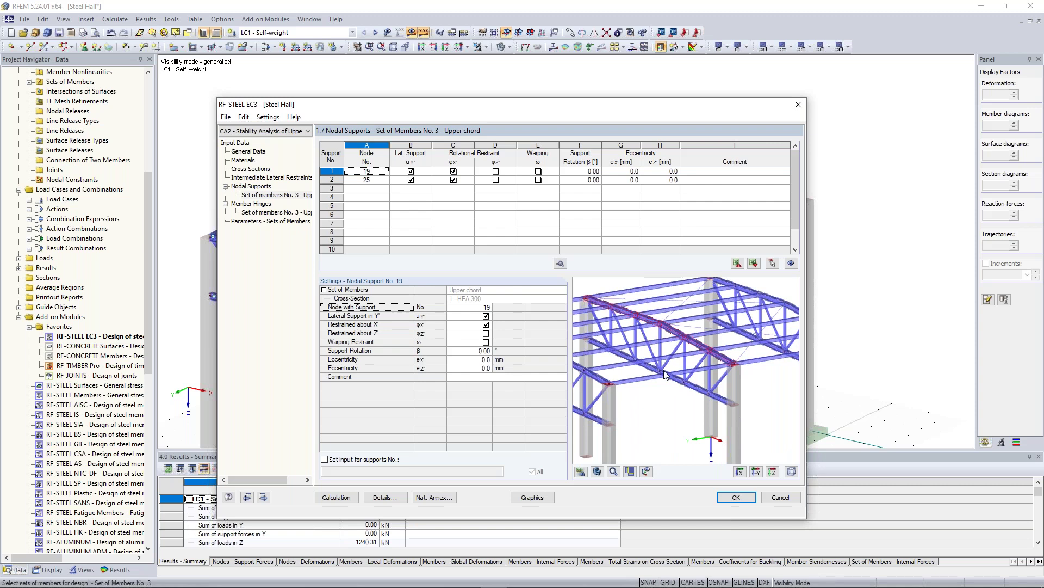
# Show only the upper chord set with its supports in the preview, and calculate the stability case
pyautogui.click(581, 471)
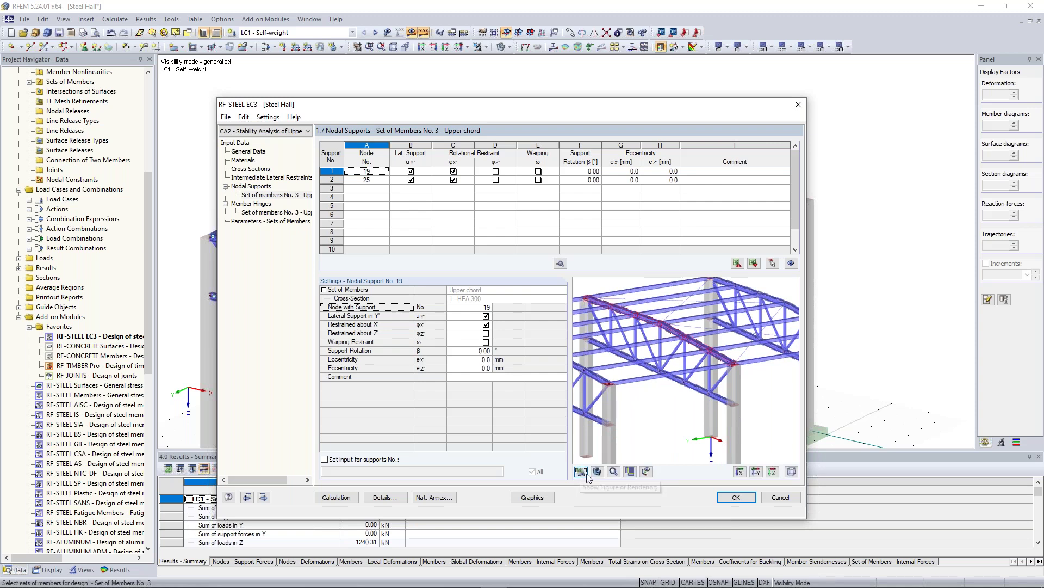
pyautogui.click(647, 471)
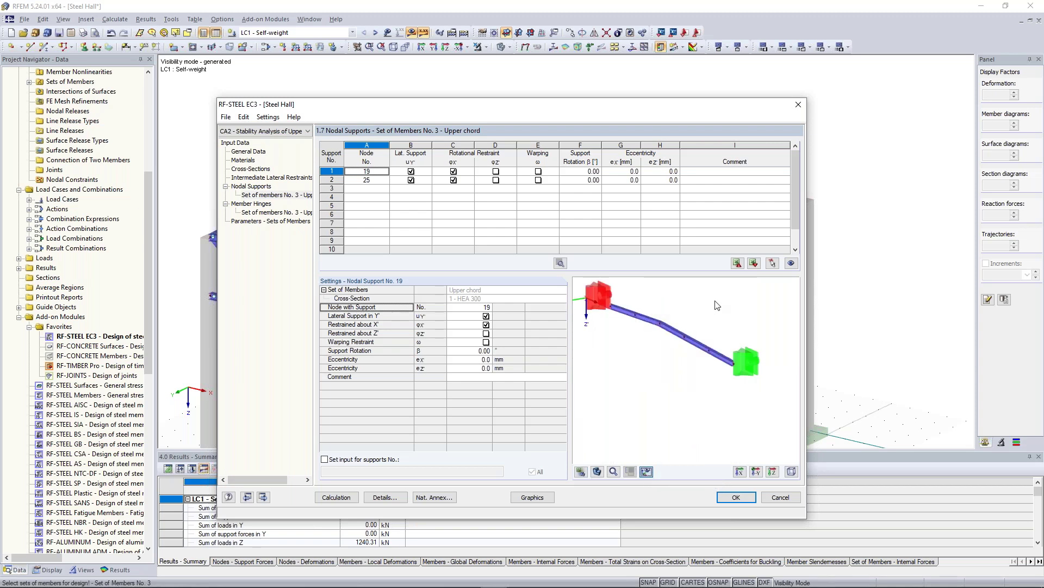
pyautogui.keyDown('ctrl'); pyautogui.moveTo(689, 313); pyautogui.dragTo(714, 316, button='middle'); pyautogui.keyUp('ctrl')
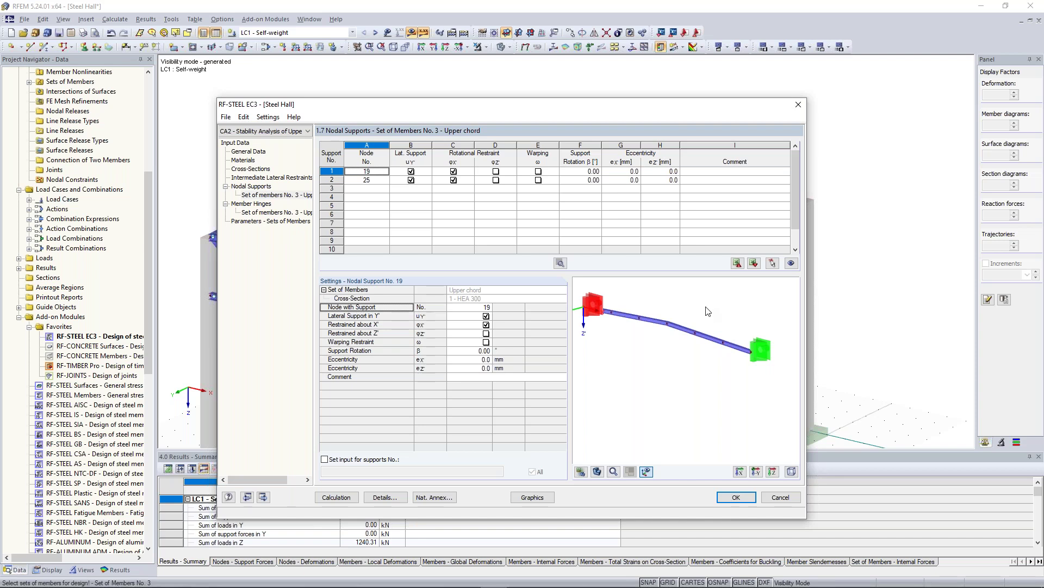
pyautogui.keyDown('ctrl'); pyautogui.moveTo(711, 306); pyautogui.dragTo(674, 306, button='middle'); pyautogui.keyUp('ctrl')
pyautogui.scroll(1, 674, 305)
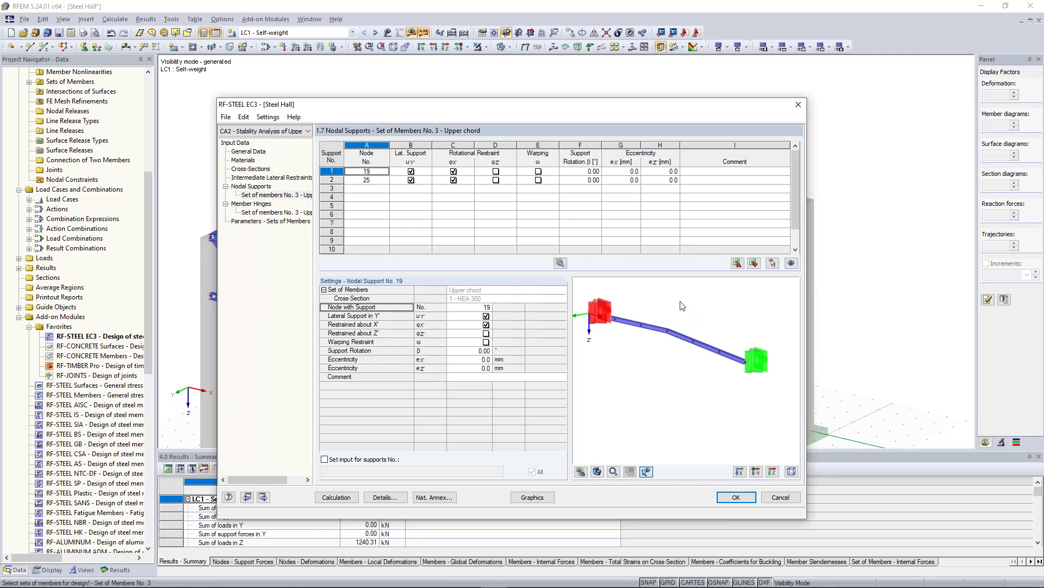
pyautogui.click(349, 501)
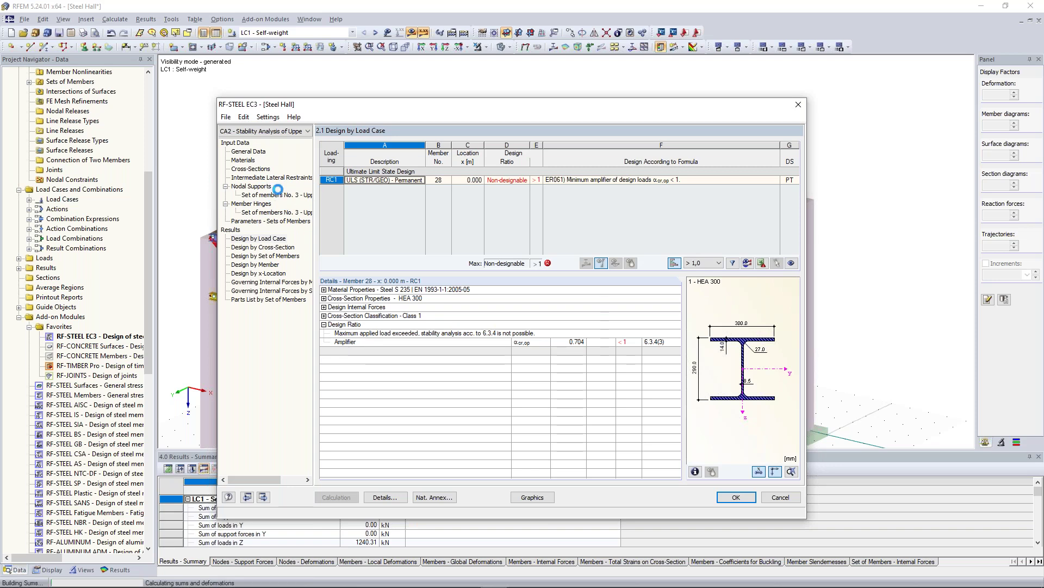
# Add a nodal support at node 22 of the upper chord set, keeping its lateral support but releasing the rotational restraint about X'
pyautogui.click(282, 193)
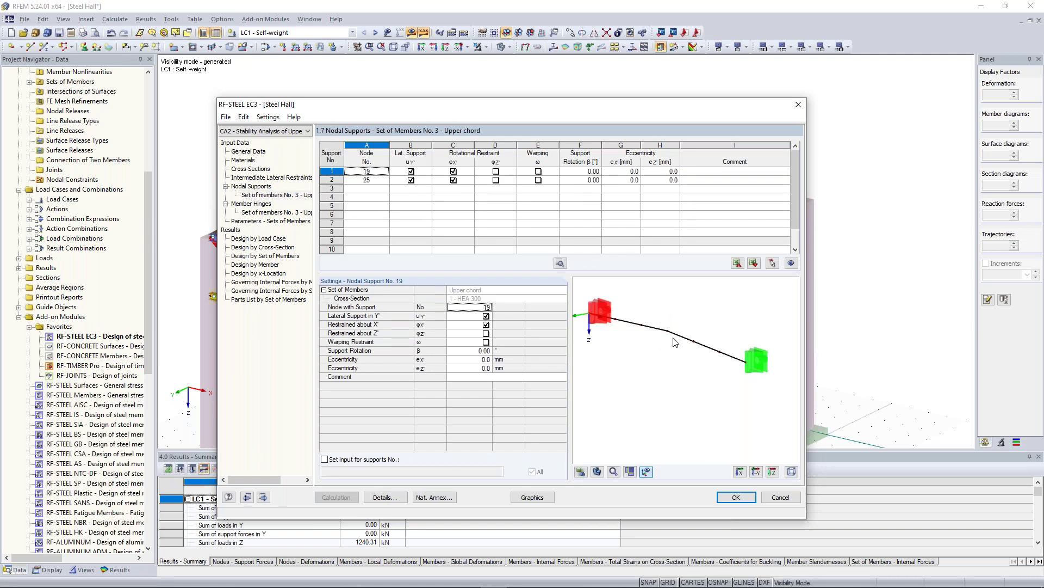
pyautogui.scroll(4, 680, 337)
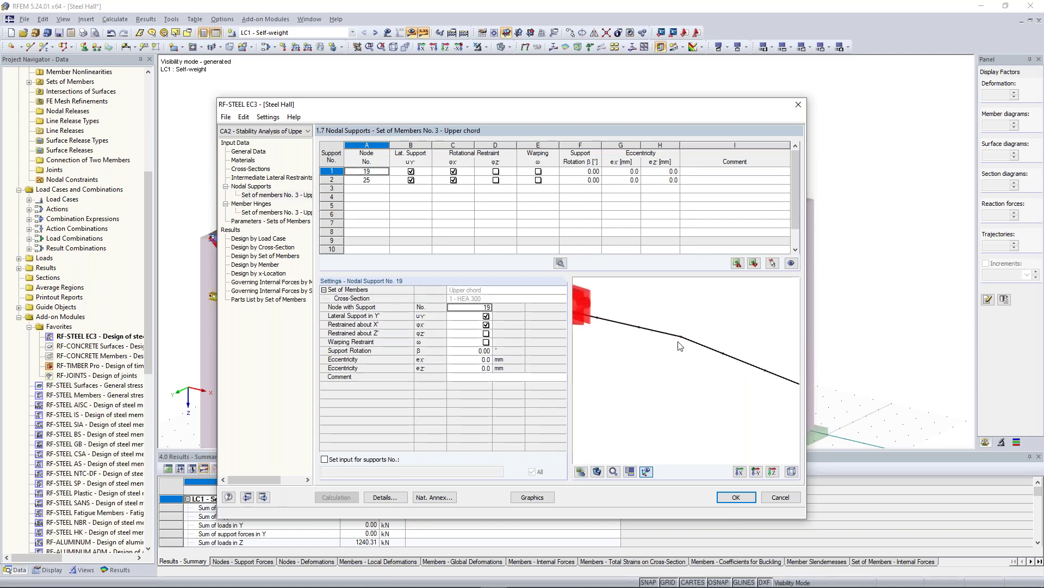
pyautogui.scroll(-5, 694, 303)
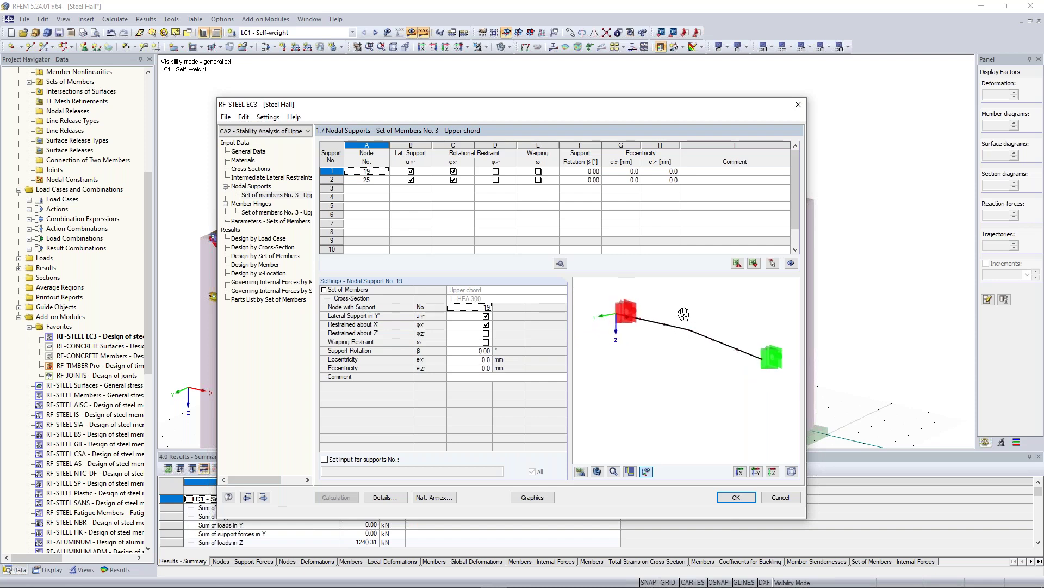
pyautogui.scroll(1, 686, 330)
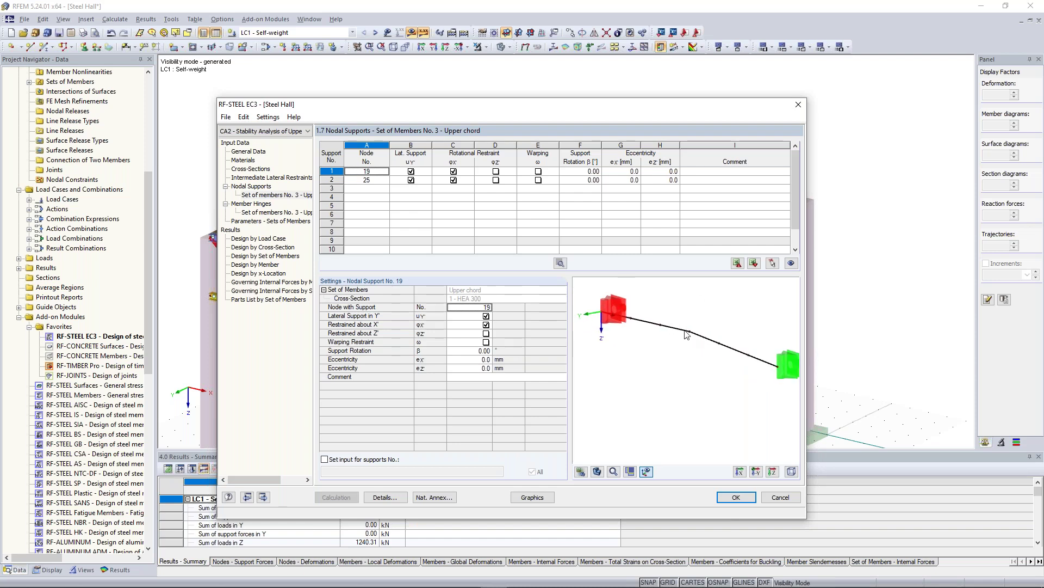
pyautogui.click(369, 189)
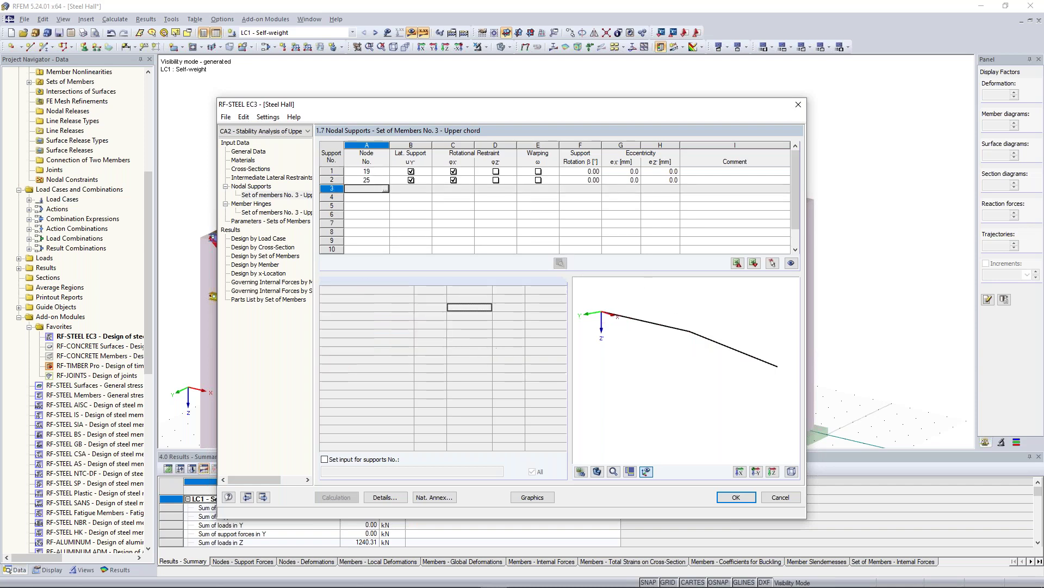
pyautogui.click(385, 189)
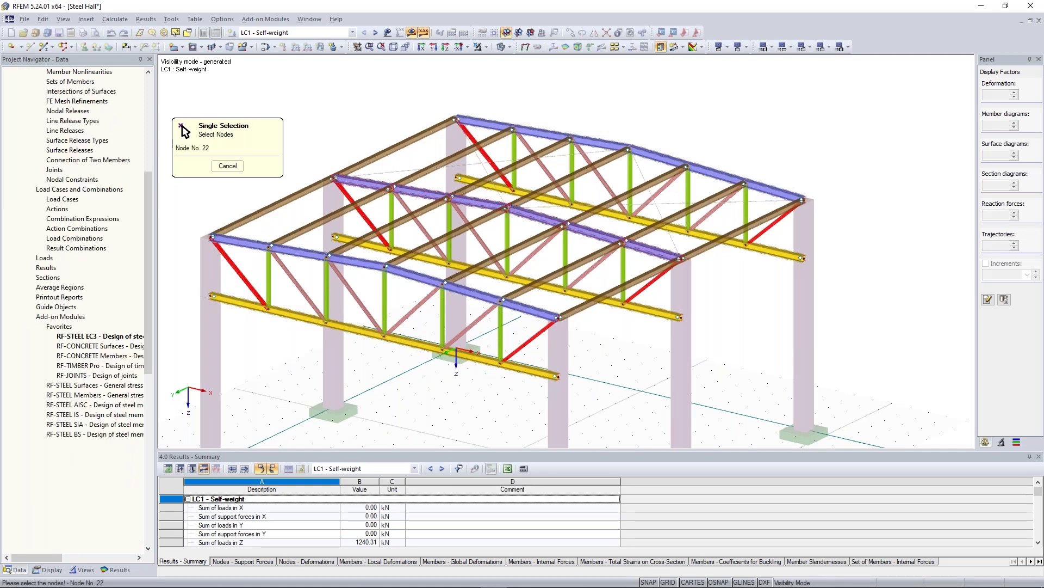
pyautogui.scroll(5, 507, 211)
pyautogui.click(509, 209)
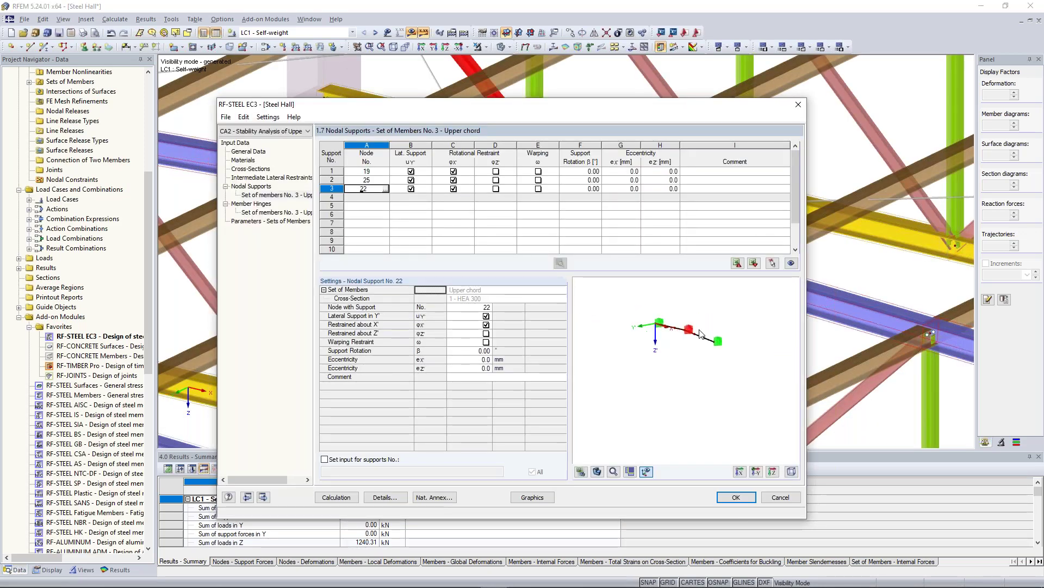
pyautogui.scroll(2, 693, 318)
pyautogui.moveTo(714, 320); pyautogui.dragTo(712, 312, button='middle')
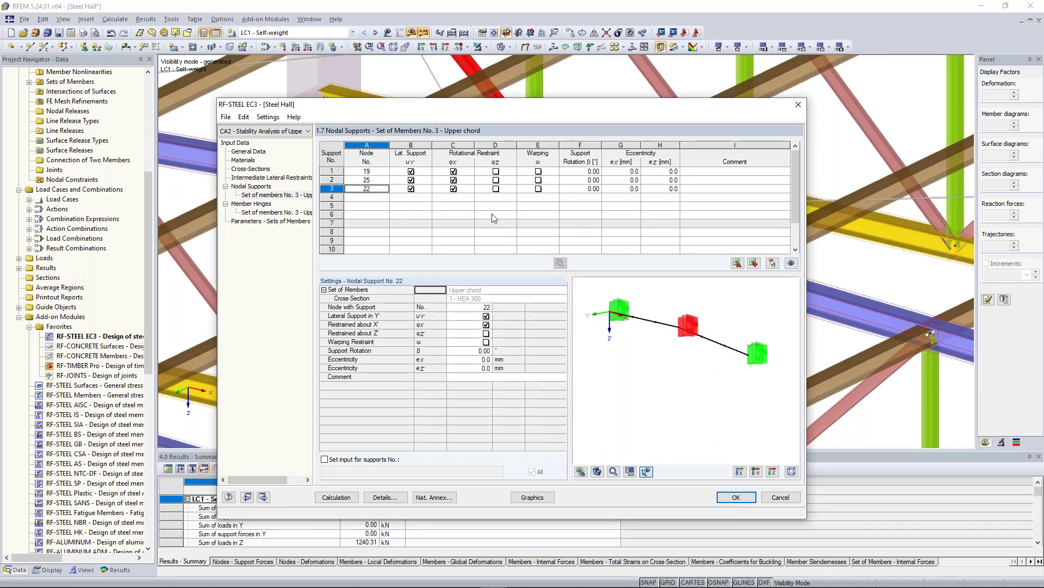
pyautogui.click(455, 190)
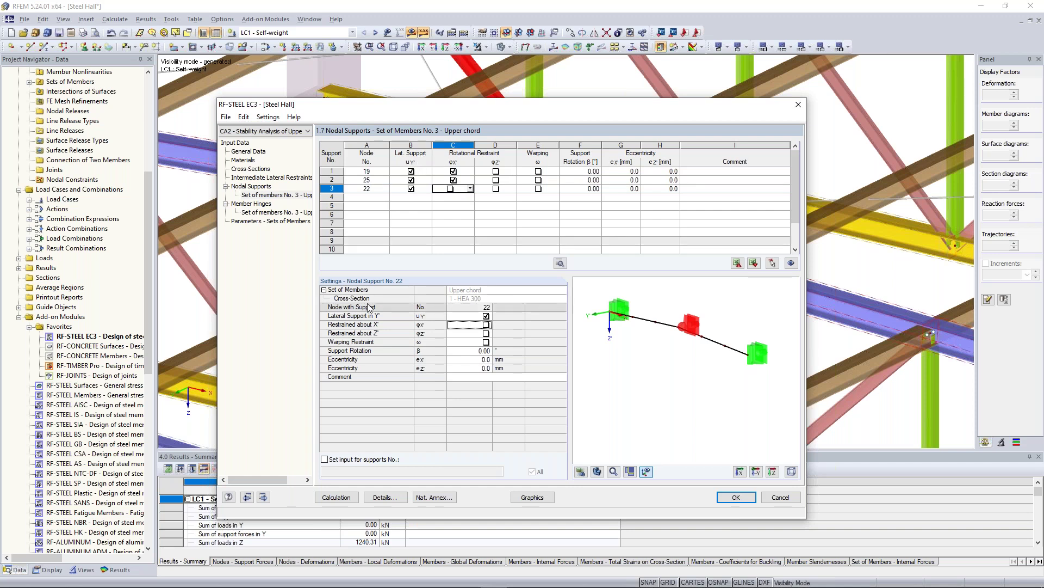
# Recalculate the stability case and inspect the buckling mode shape of the upper chord in the Mode Shape View
pyautogui.click(336, 497)
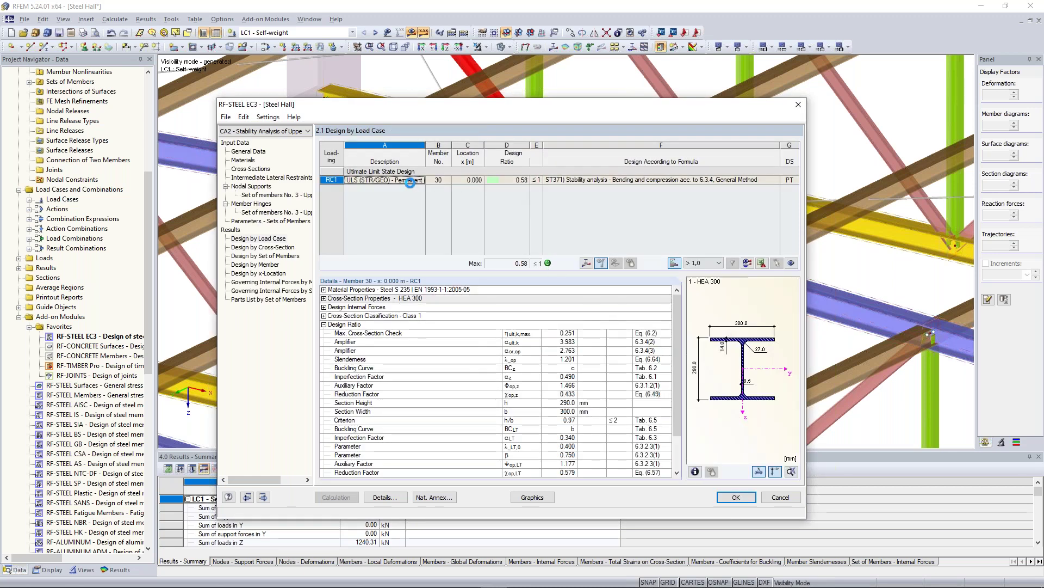
pyautogui.click(597, 262)
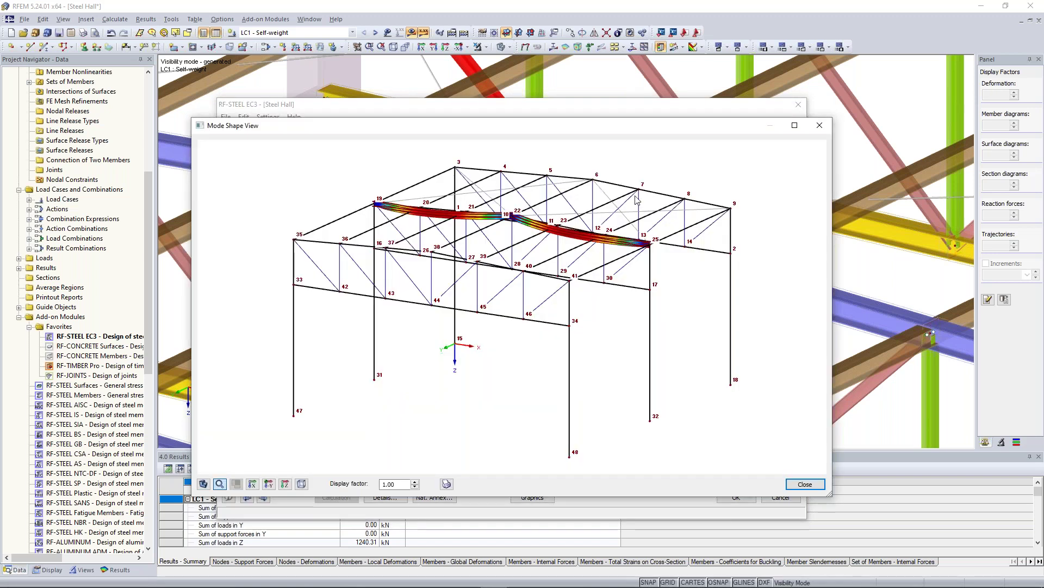
pyautogui.keyDown('ctrl'); pyautogui.moveTo(634, 199); pyautogui.dragTo(439, 204, button='middle'); pyautogui.keyUp('ctrl')
pyautogui.scroll(6, 571, 250)
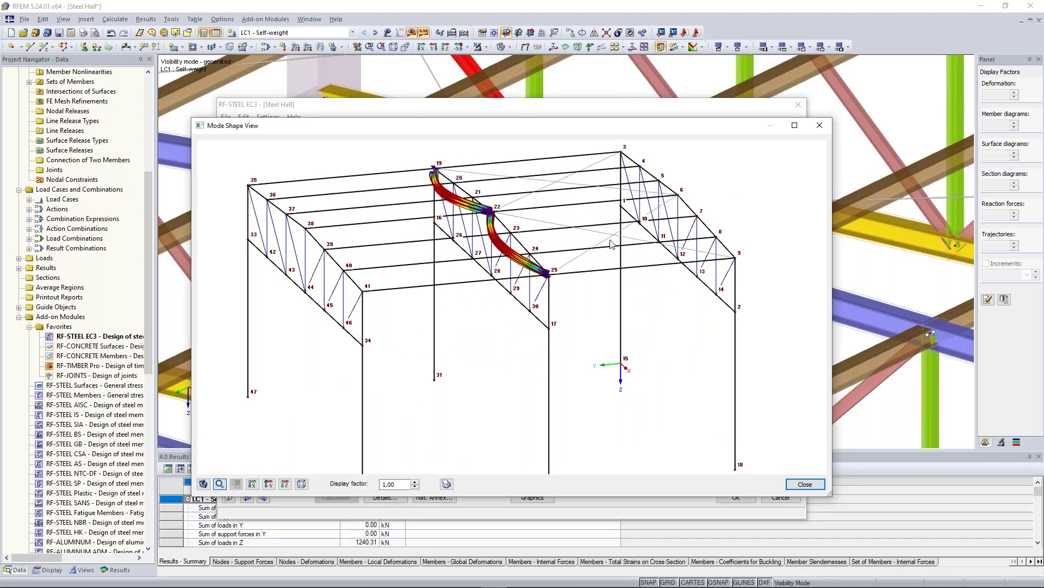
pyautogui.moveTo(555, 263); pyautogui.dragTo(647, 338, button='middle')
pyautogui.scroll(-1, 602, 415)
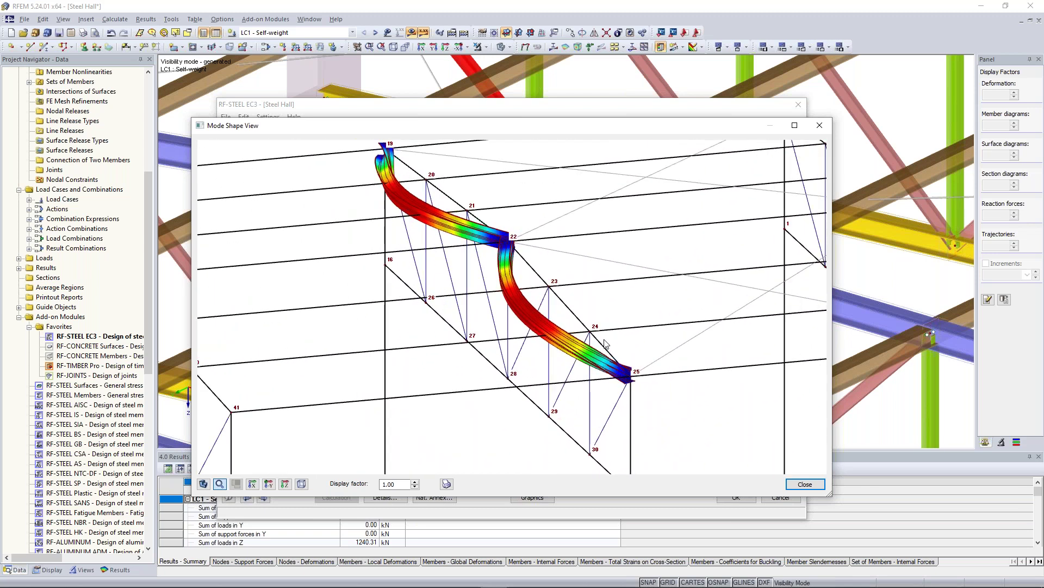
# Examine the upper chord's buckling mode shape from several angles, then close the stability design and view the whole hall
pyautogui.keyDown('ctrl'); pyautogui.moveTo(651, 356); pyautogui.dragTo(540, 385, button='middle'); pyautogui.keyUp('ctrl')
pyautogui.keyDown('ctrl'); pyautogui.moveTo(588, 329); pyautogui.dragTo(412, 368, button='middle'); pyautogui.keyUp('ctrl')
pyautogui.scroll(4, 412, 368)
pyautogui.scroll(-3, 418, 371)
pyautogui.moveTo(528, 302); pyautogui.dragTo(535, 366, button='middle')
pyautogui.keyDown('ctrl'); pyautogui.moveTo(535, 365); pyautogui.dragTo(585, 301, button='middle'); pyautogui.keyUp('ctrl')
pyautogui.scroll(2, 530, 278)
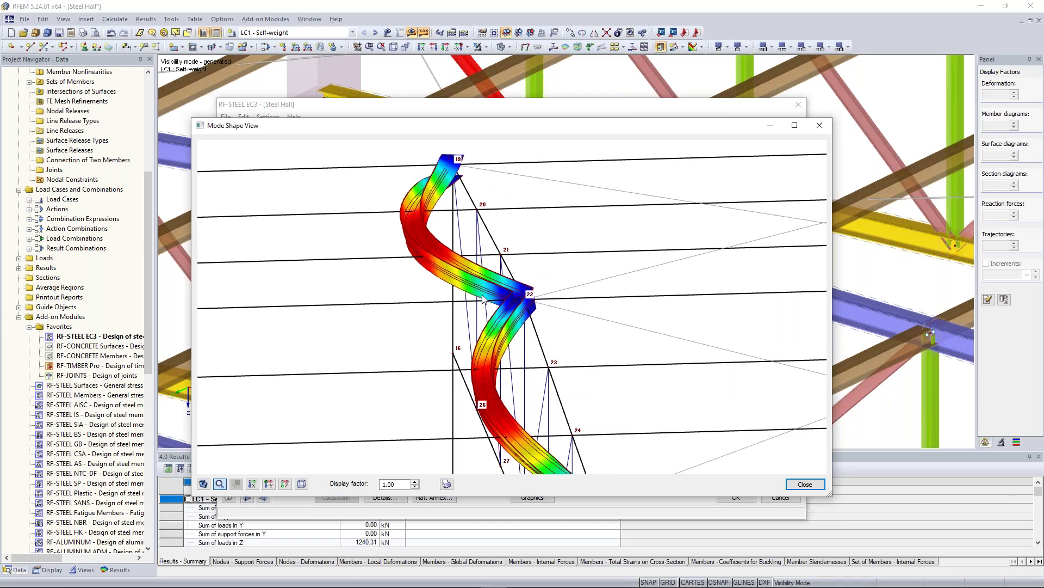
pyautogui.scroll(-1, 484, 302)
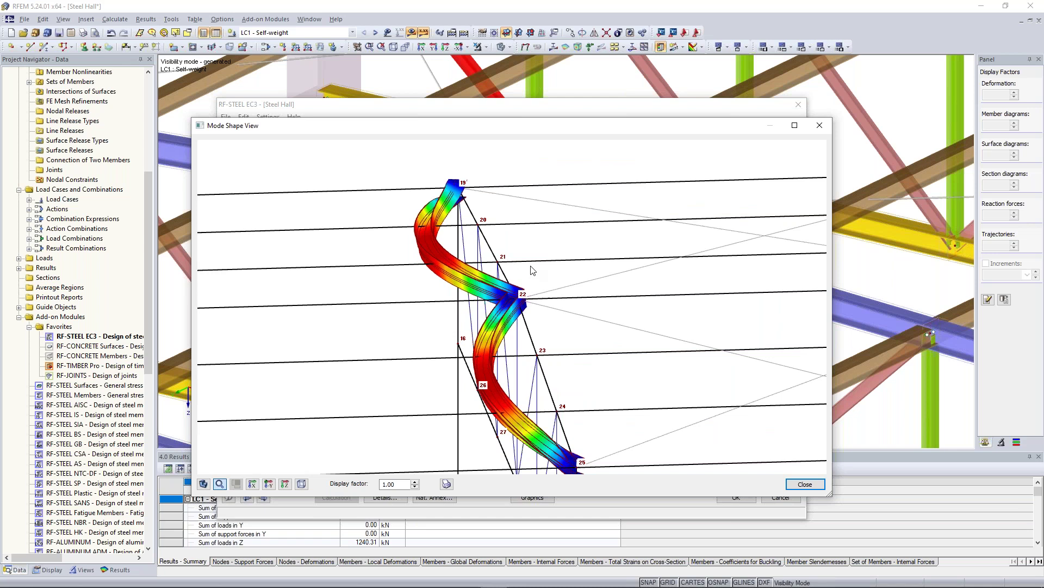
pyautogui.moveTo(580, 274); pyautogui.dragTo(501, 327, button='middle')
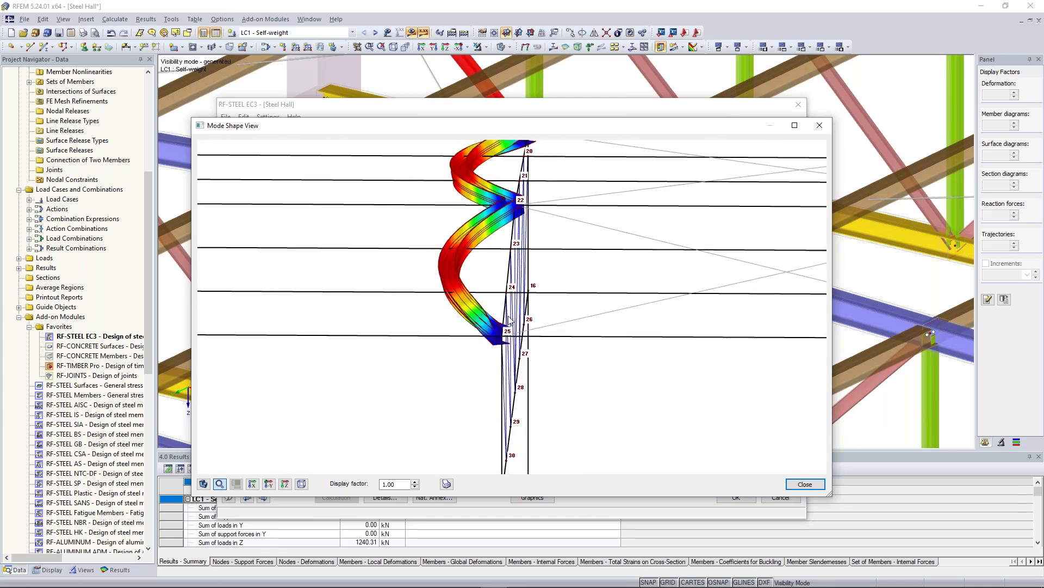
pyautogui.scroll(-1, 510, 320)
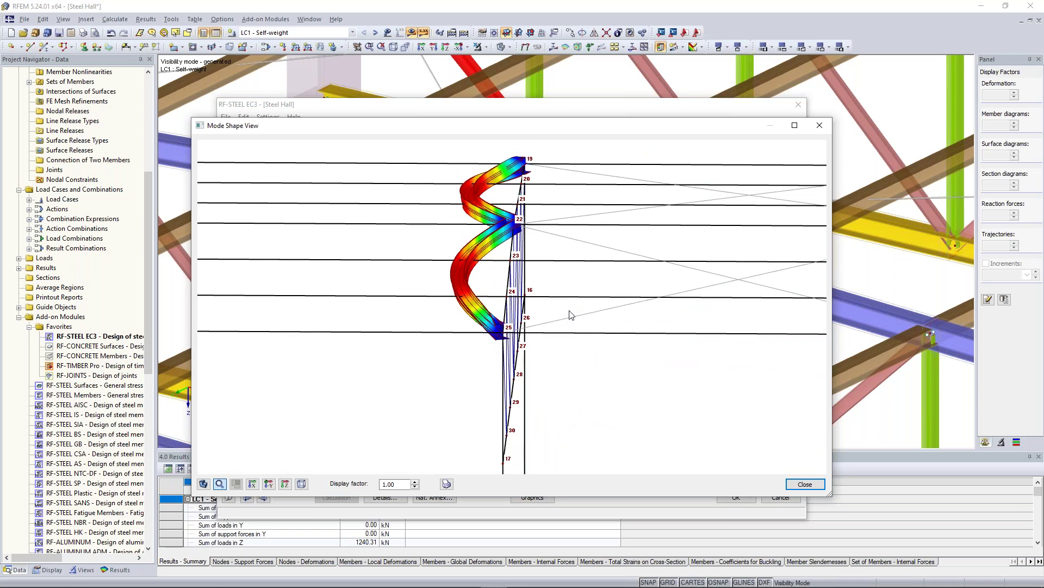
pyautogui.click(810, 485)
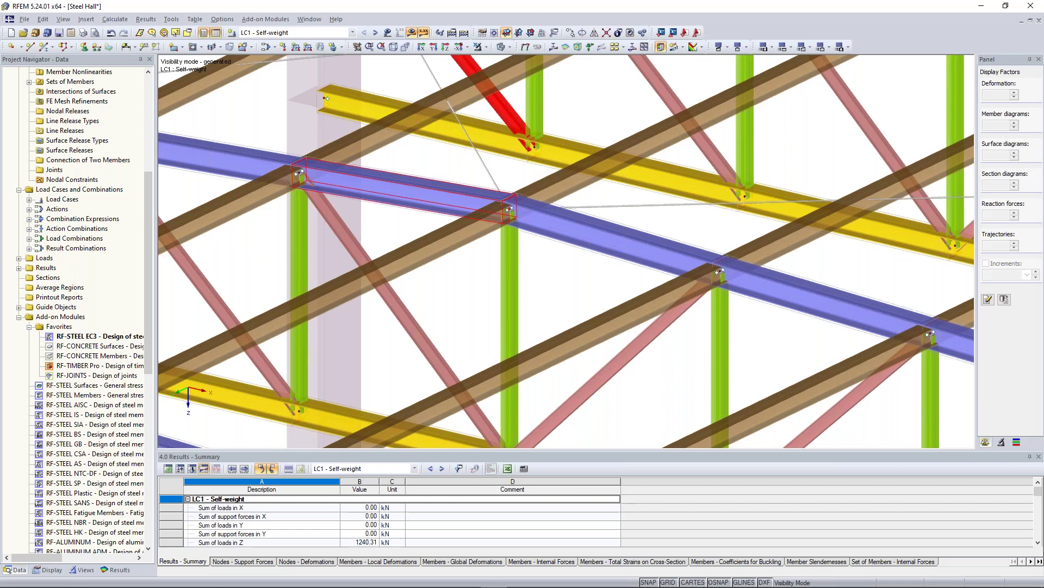
pyautogui.scroll(-6, 580, 305)
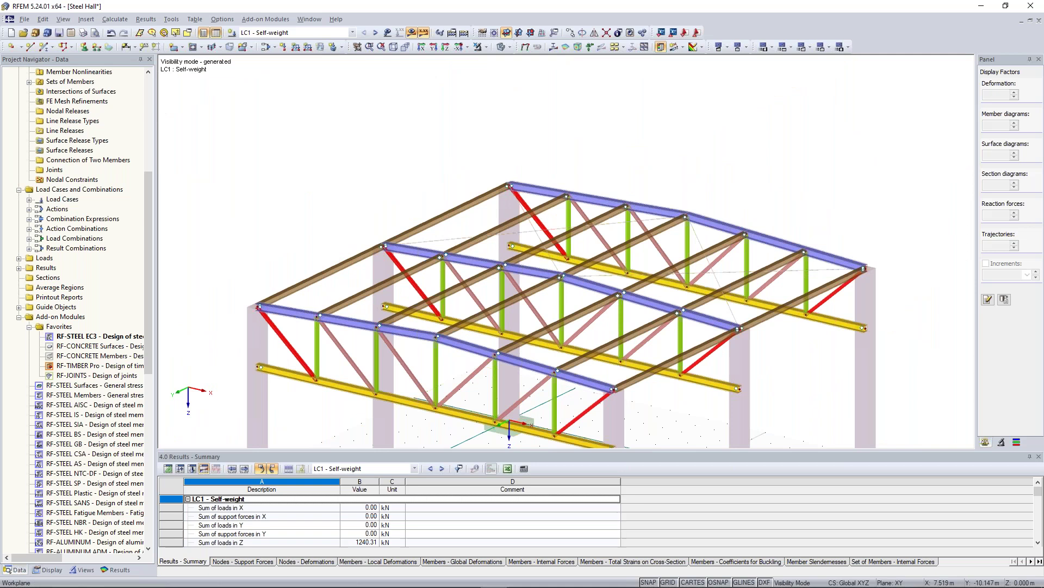
pyautogui.moveTo(781, 383); pyautogui.dragTo(766, 345, button='middle')
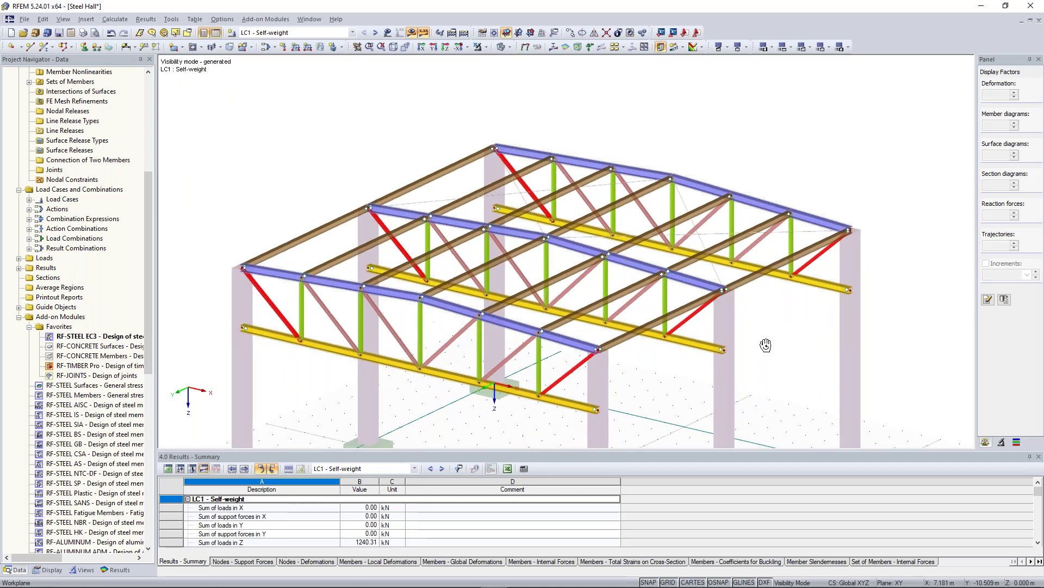
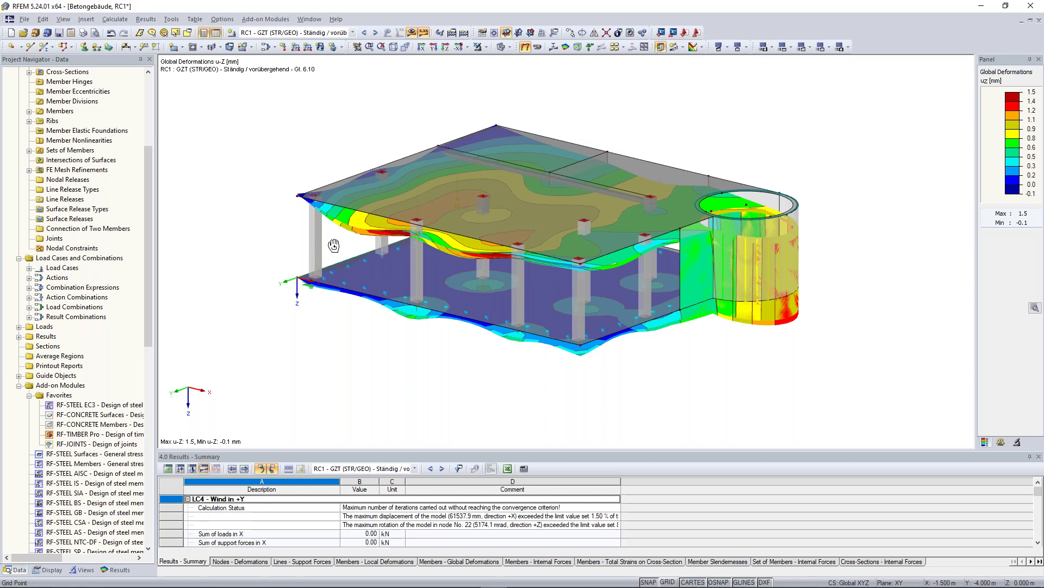
# Open RF-CONCRETE Surfaces for the concrete building and select result combination RC1 for the ultimate limit state design
pyautogui.keyDown('ctrl'); pyautogui.moveTo(333, 246); pyautogui.dragTo(457, 160, button='middle'); pyautogui.keyUp('ctrl')
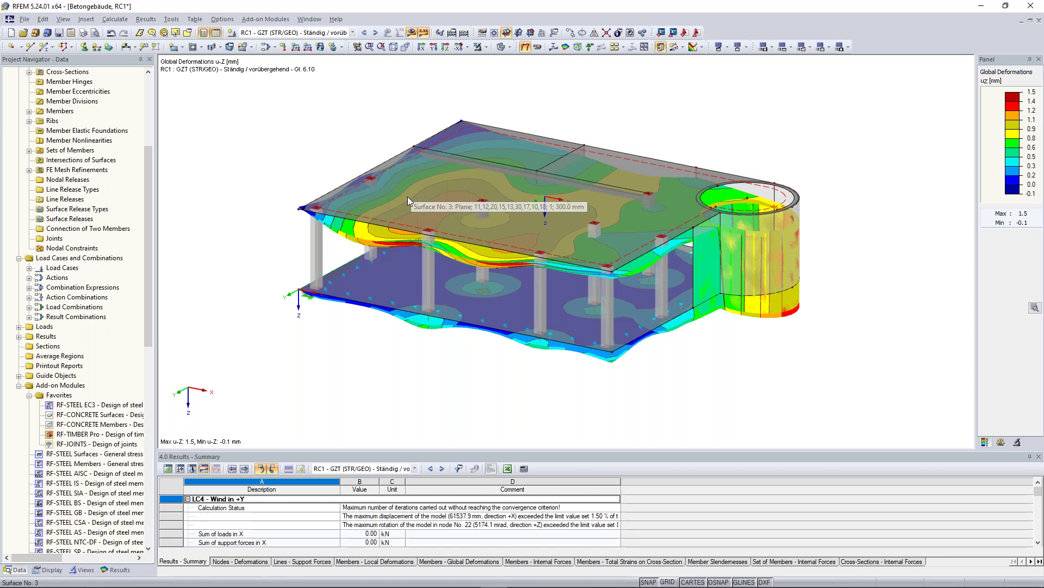
pyautogui.click(266, 19)
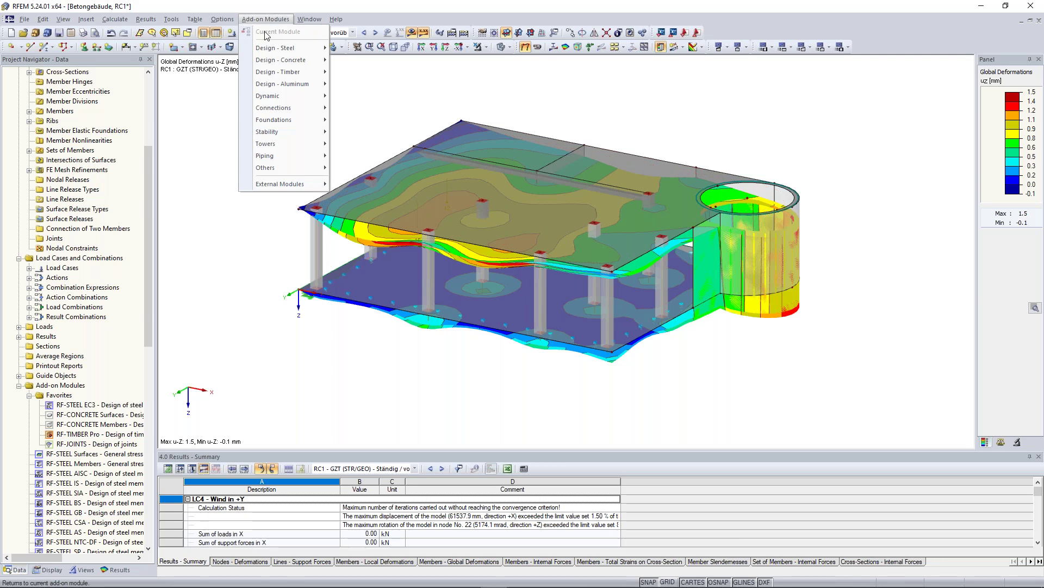
pyautogui.moveTo(281, 60)
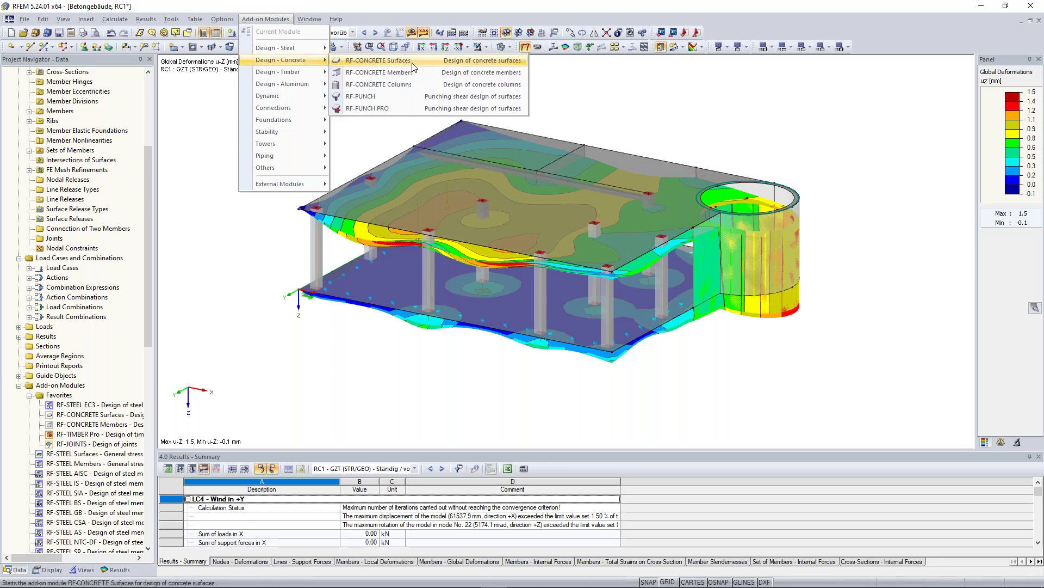
pyautogui.click(413, 61)
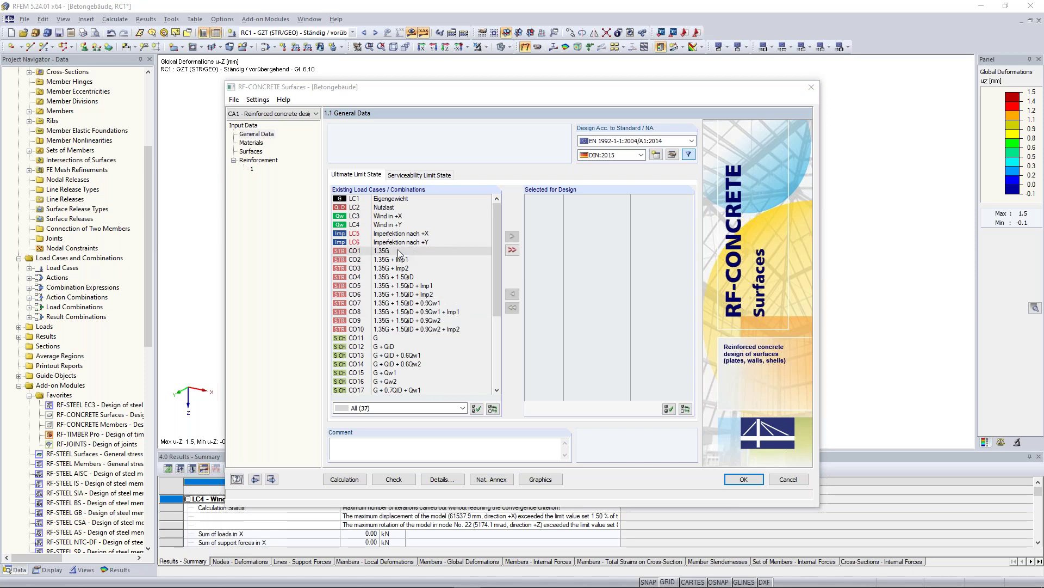
pyautogui.moveTo(497, 297); pyautogui.dragTo(497, 356)
pyautogui.click(430, 372)
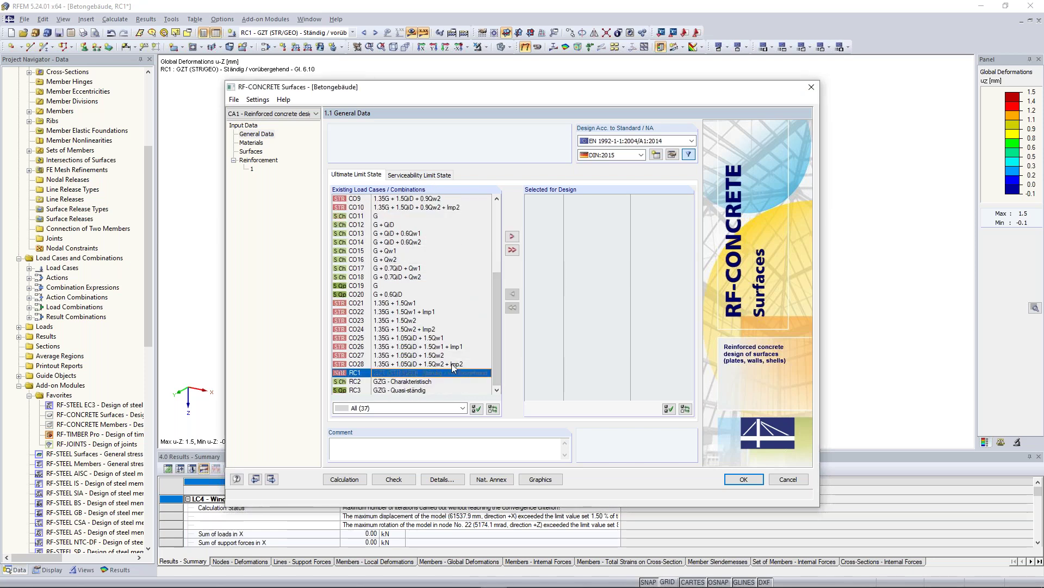
pyautogui.click(512, 238)
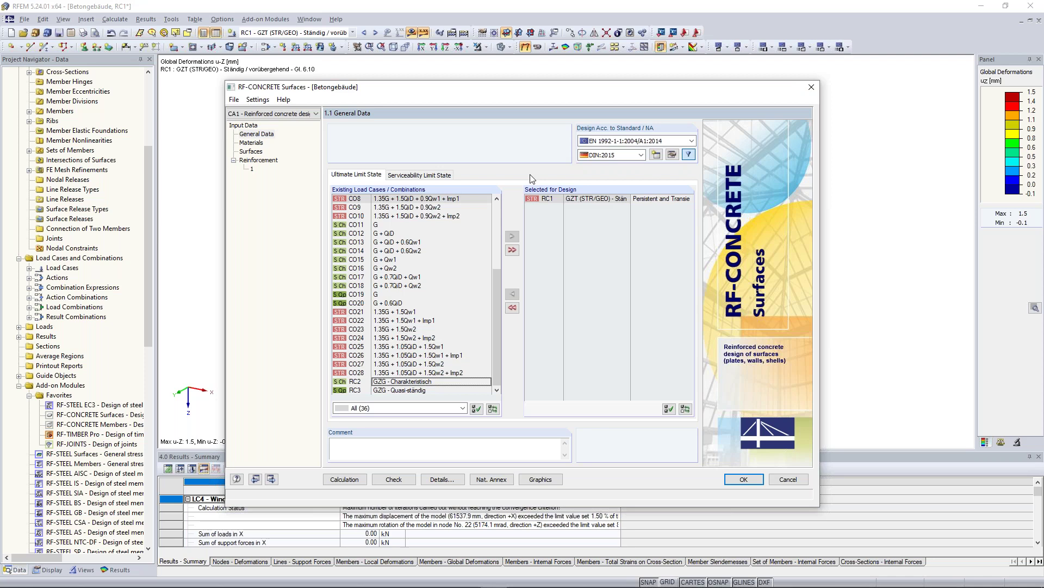
# Set the national annex for EN 1992-1-1 to CEN and review its partial factor, material and durability parameters
pyautogui.click(599, 154)
pyautogui.click(591, 167)
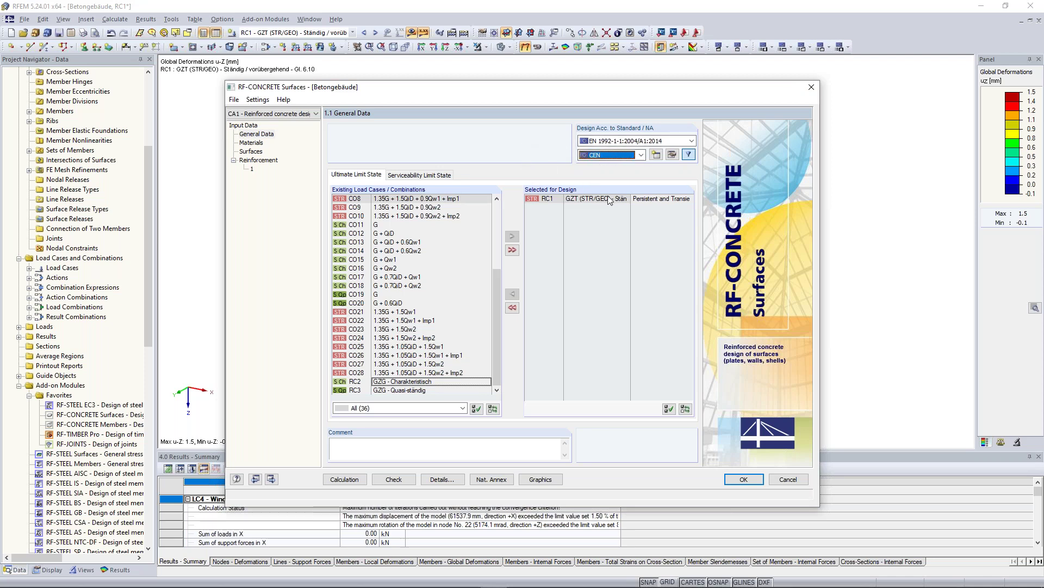
pyautogui.click(676, 158)
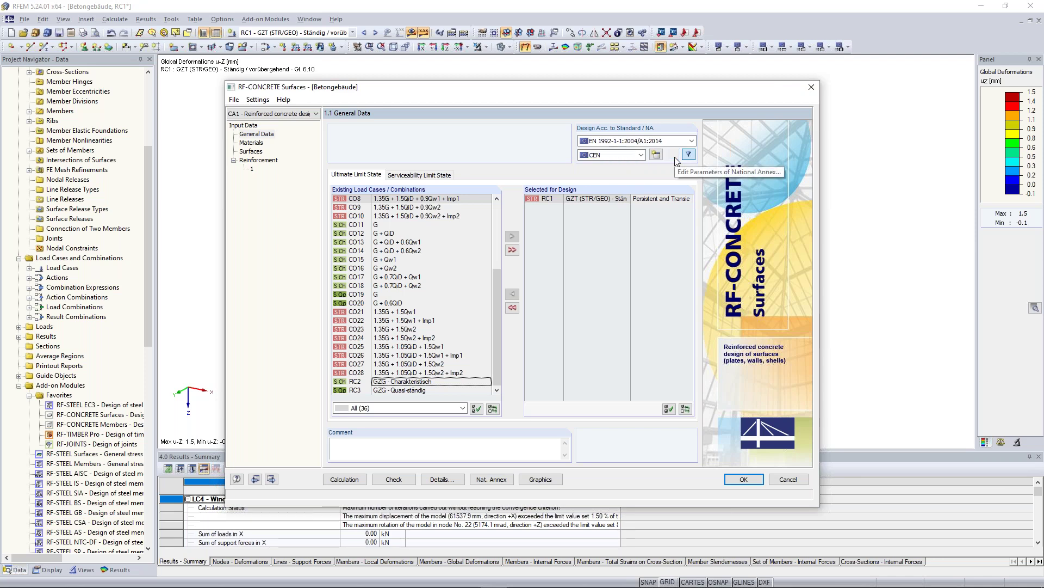
pyautogui.moveTo(533, 113); pyautogui.dragTo(349, 99)
pyautogui.click(196, 199)
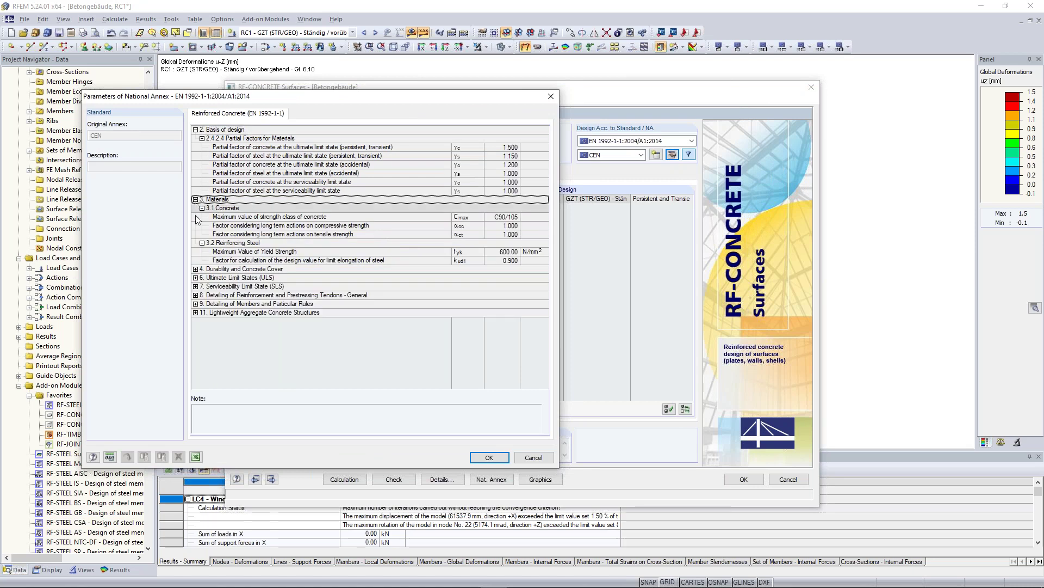
pyautogui.click(196, 269)
pyautogui.click(196, 269)
pyautogui.click(196, 200)
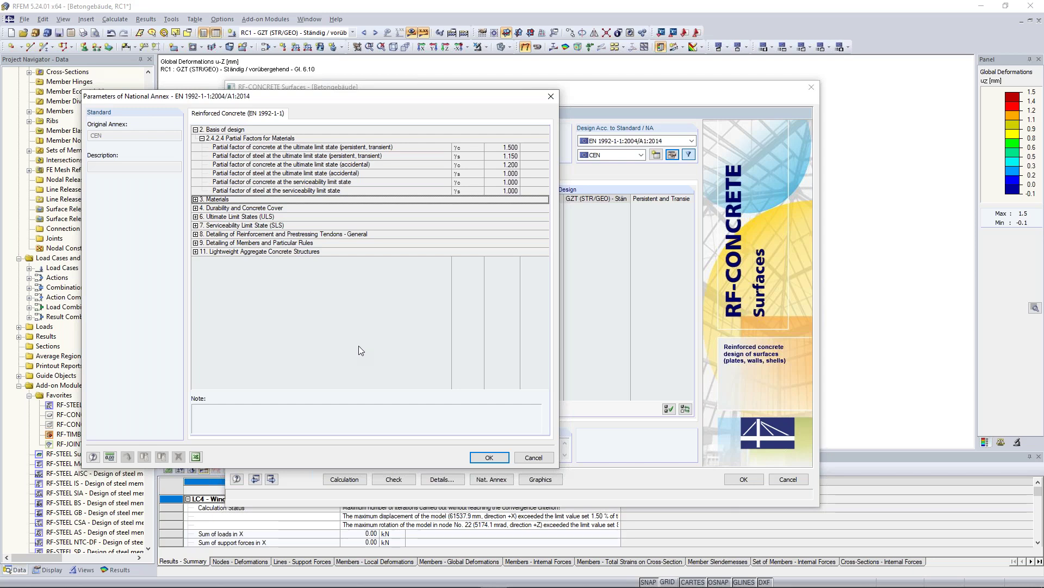
pyautogui.click(490, 458)
# Review the properties of Concrete C30/37 and B 500 S (A) and the thicknesses of the surfaces for design
pyautogui.click(256, 143)
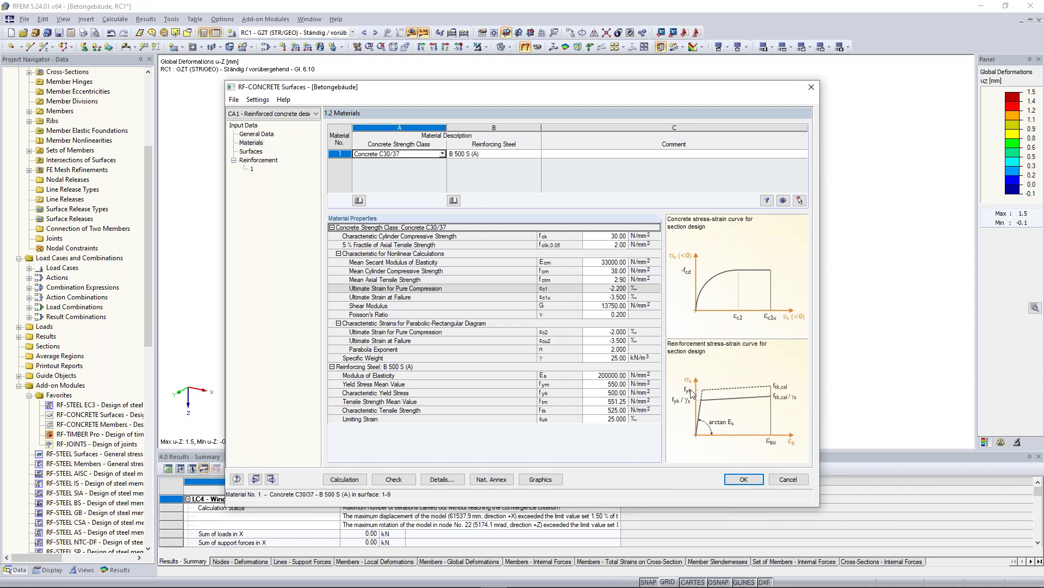
pyautogui.click(612, 270)
pyautogui.click(612, 235)
pyautogui.click(612, 244)
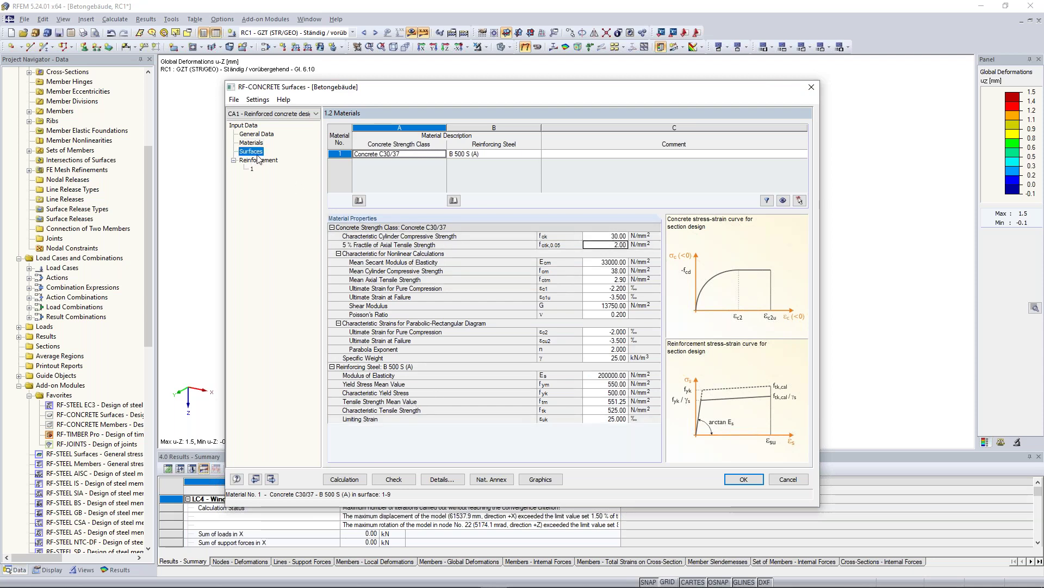
pyautogui.click(253, 152)
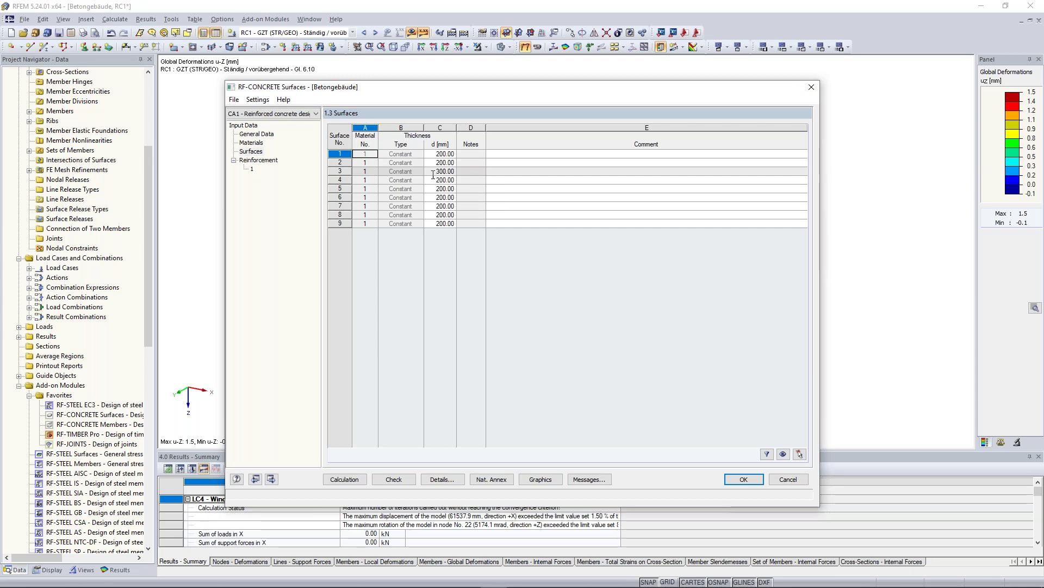
# Name the first reinforcement group Slabs and assign it only to surfaces 1 and 3, the lower and upper slabs
pyautogui.click(252, 169)
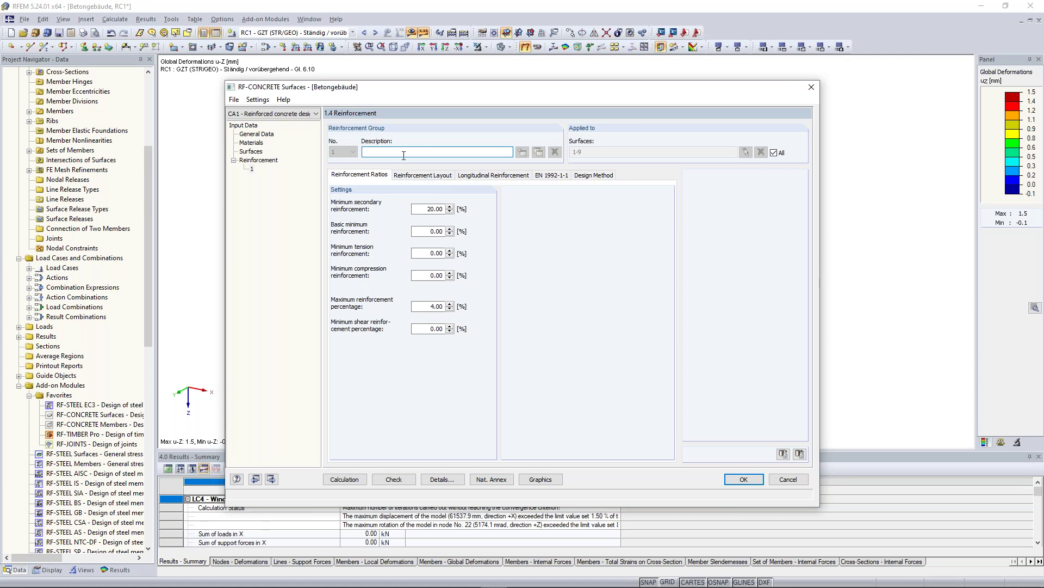
pyautogui.write('Slabs')
pyautogui.click(775, 152)
pyautogui.click(761, 152)
pyautogui.click(746, 152)
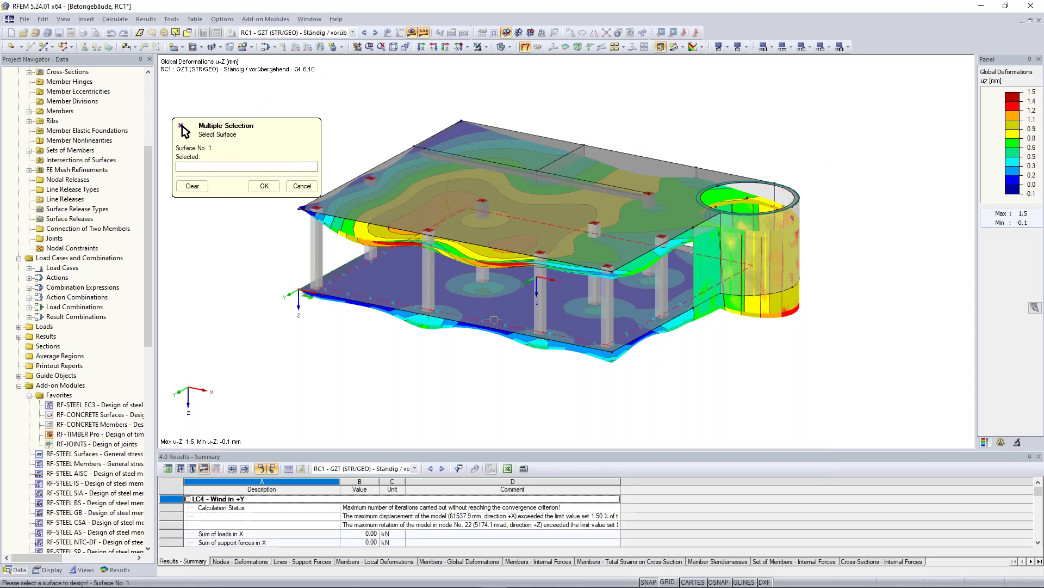
pyautogui.click(491, 314)
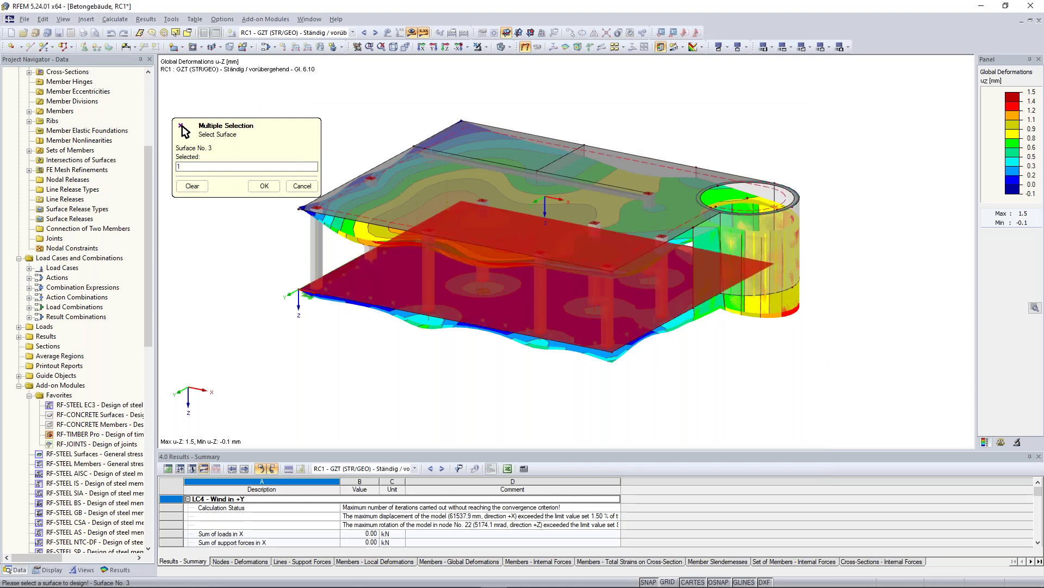
pyautogui.keyDown('ctrl'); pyautogui.moveTo(448, 143); pyautogui.dragTo(440, 155, button='middle'); pyautogui.keyUp('ctrl')
pyautogui.click(419, 193)
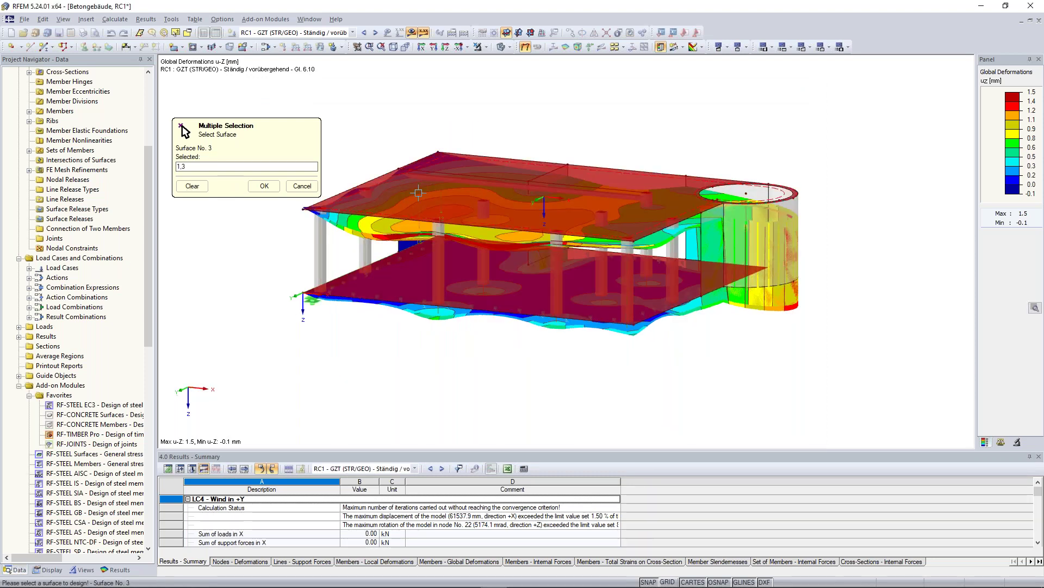
pyautogui.click(265, 187)
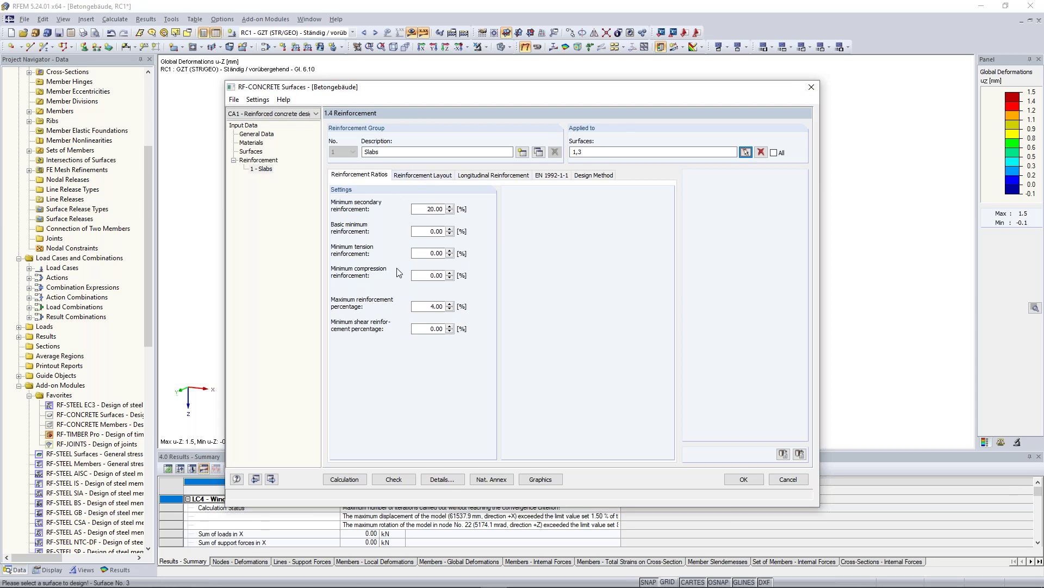
# Review the minimum and maximum reinforcement ratio settings of the Slabs group
pyautogui.doubleClick(435, 209)
pyautogui.moveTo(424, 232); pyautogui.dragTo(444, 327)
pyautogui.click(428, 328)
# Check the number of top reinforcement directions for the Slabs group and define its concrete cover according to the standard
pyautogui.click(420, 176)
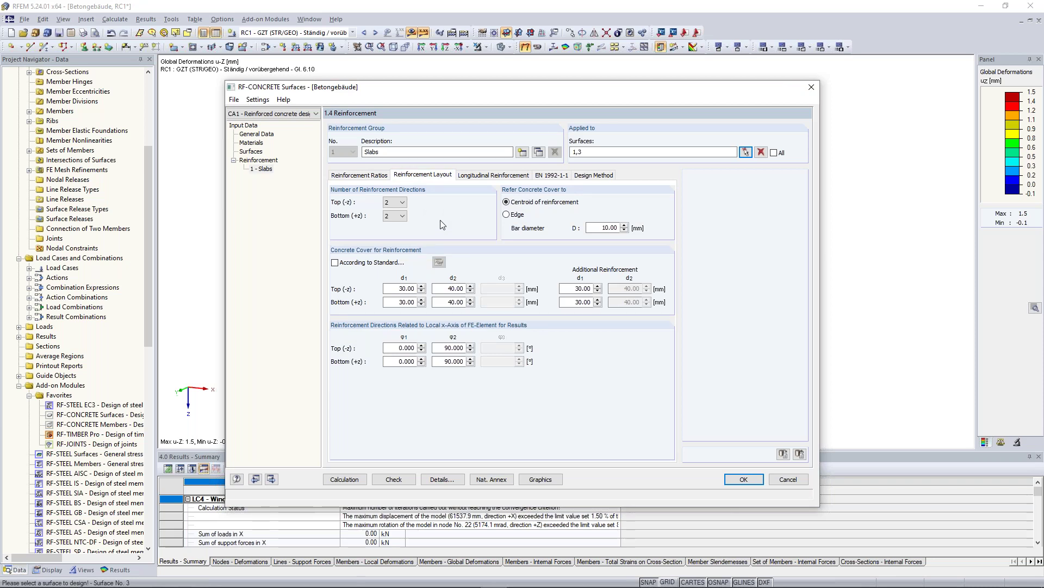
pyautogui.click(401, 203)
pyautogui.click(401, 203)
pyautogui.click(379, 266)
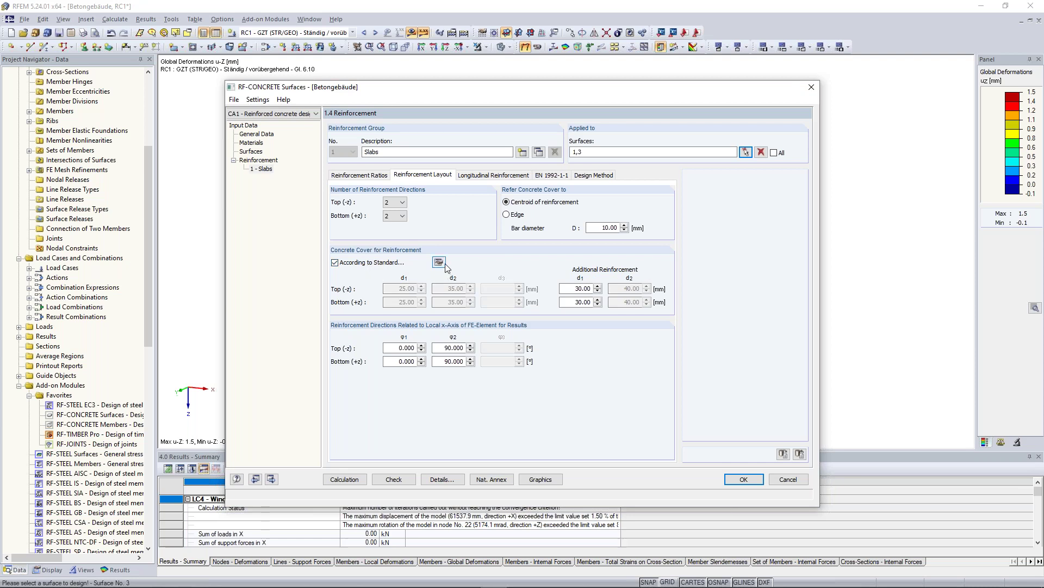
# Examine the standard's concrete cover parameters for the bottom and top of the slabs, including exposure class and the abrasion class information
pyautogui.click(439, 261)
pyautogui.moveTo(482, 96); pyautogui.dragTo(647, 76)
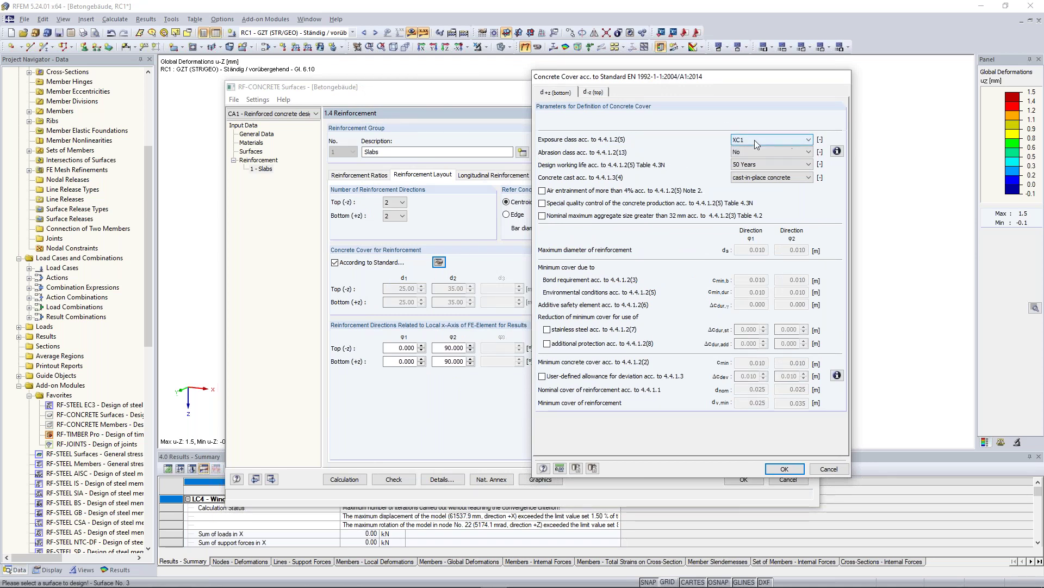
pyautogui.click(782, 139)
pyautogui.click(788, 148)
pyautogui.click(834, 151)
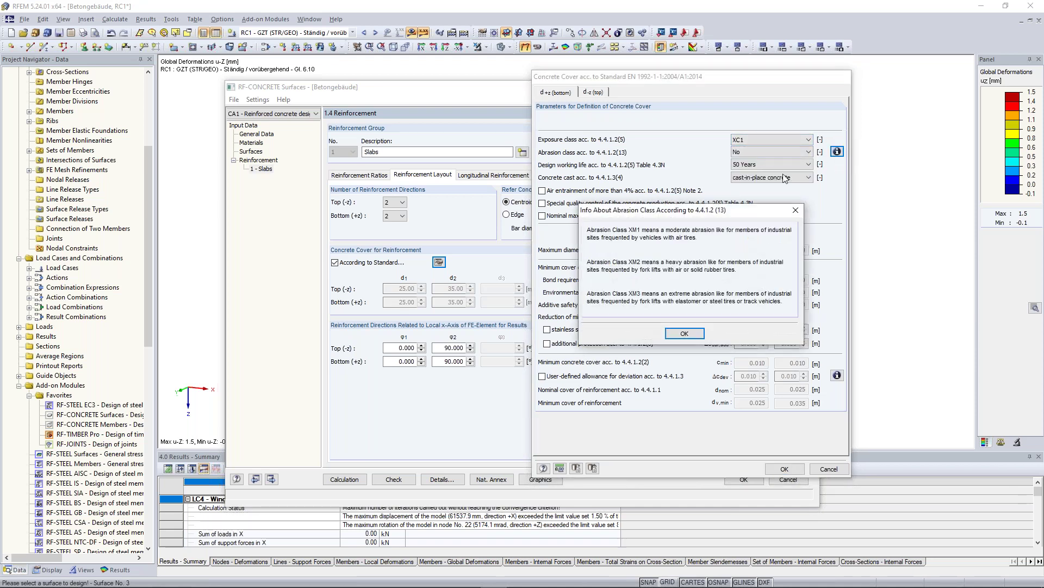
pyautogui.click(684, 334)
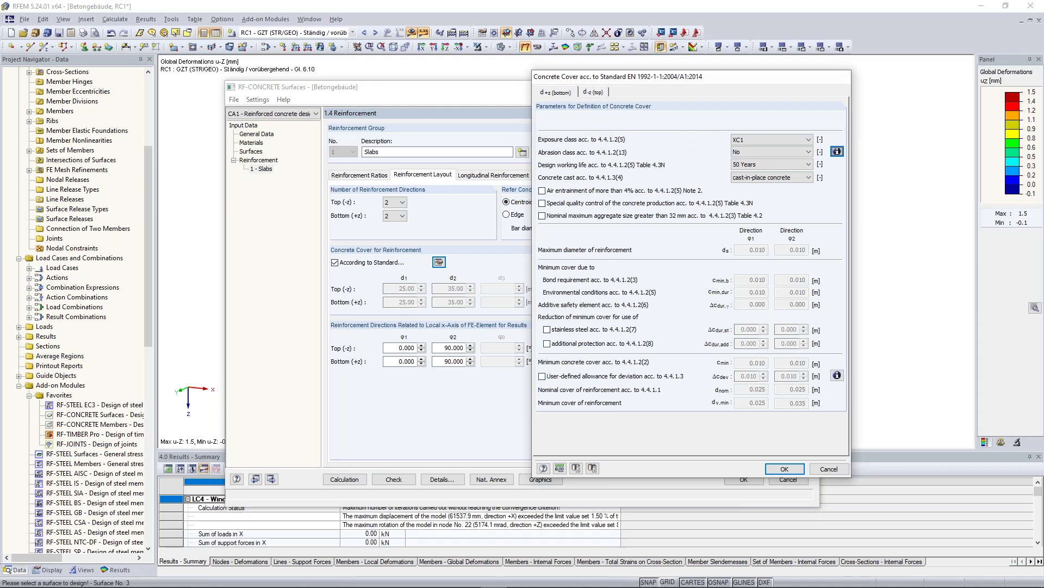
pyautogui.click(600, 93)
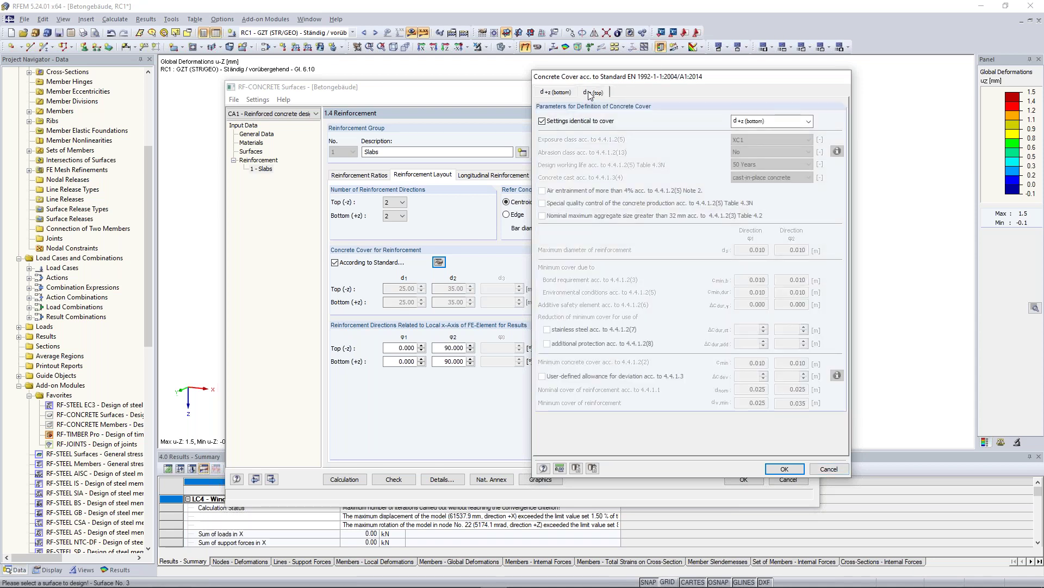
pyautogui.click(555, 92)
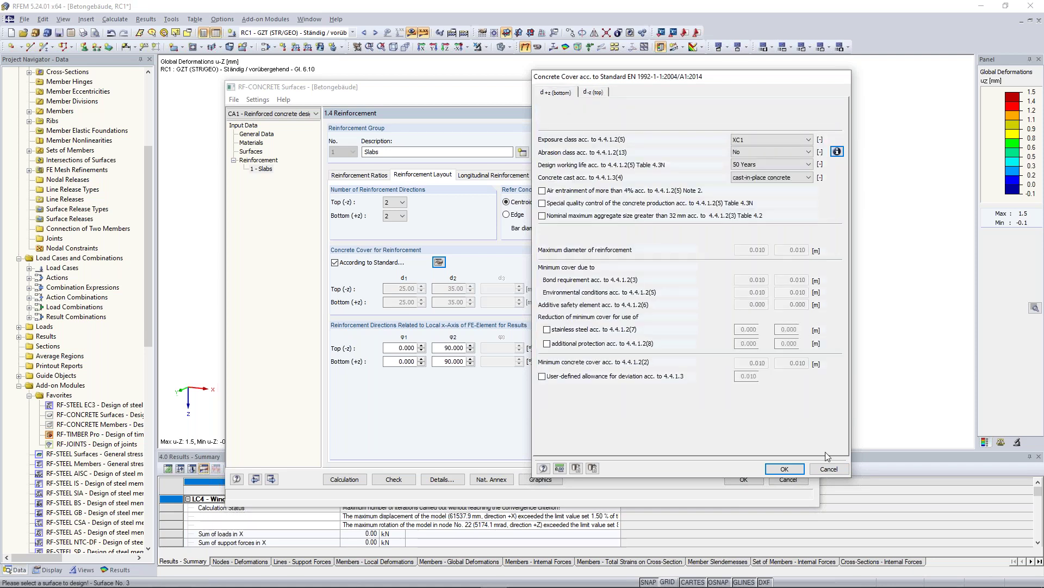
pyautogui.click(816, 471)
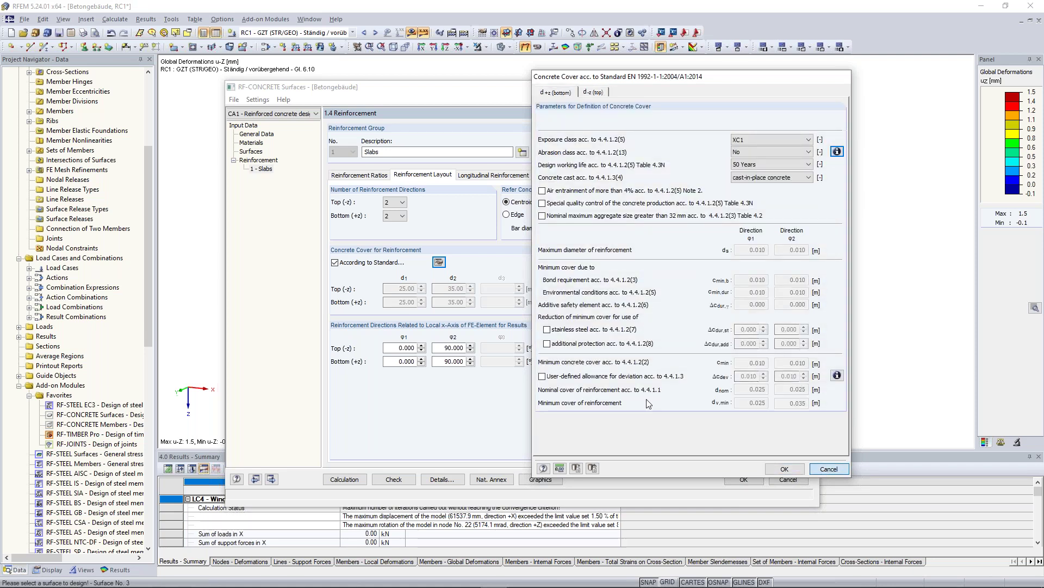
# Disable the cover according to the standard for the Slabs group and set d1 to 30 mm and d2 to 40 mm, top and bottom
pyautogui.click(335, 262)
pyautogui.click(405, 288)
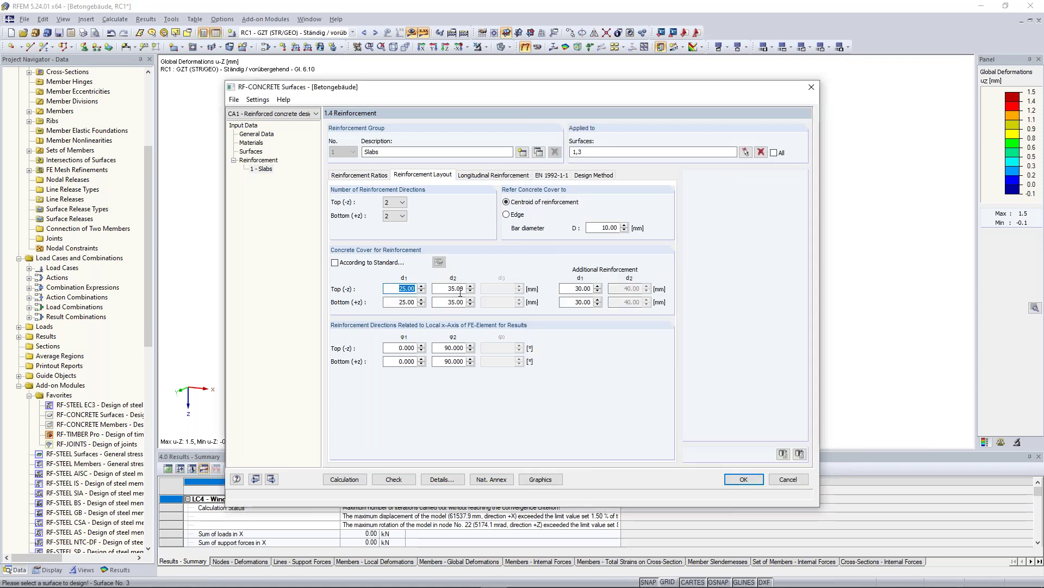
pyautogui.write('30')
pyautogui.press('Tab')
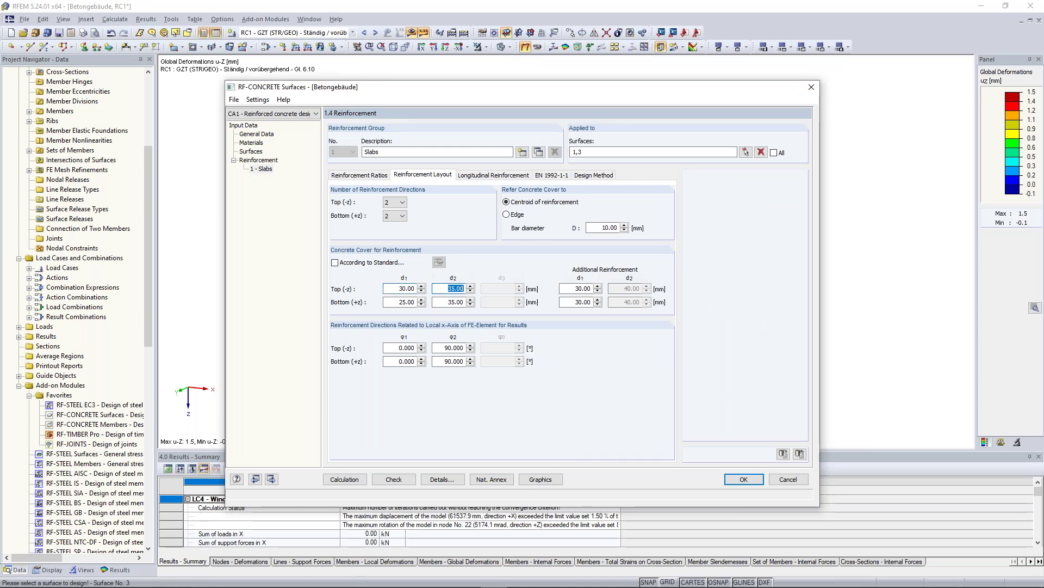
pyautogui.write('40')
pyautogui.press('Tab')
pyautogui.press('Tab')
pyautogui.write('30')
pyautogui.press('Tab')
pyautogui.write('40')
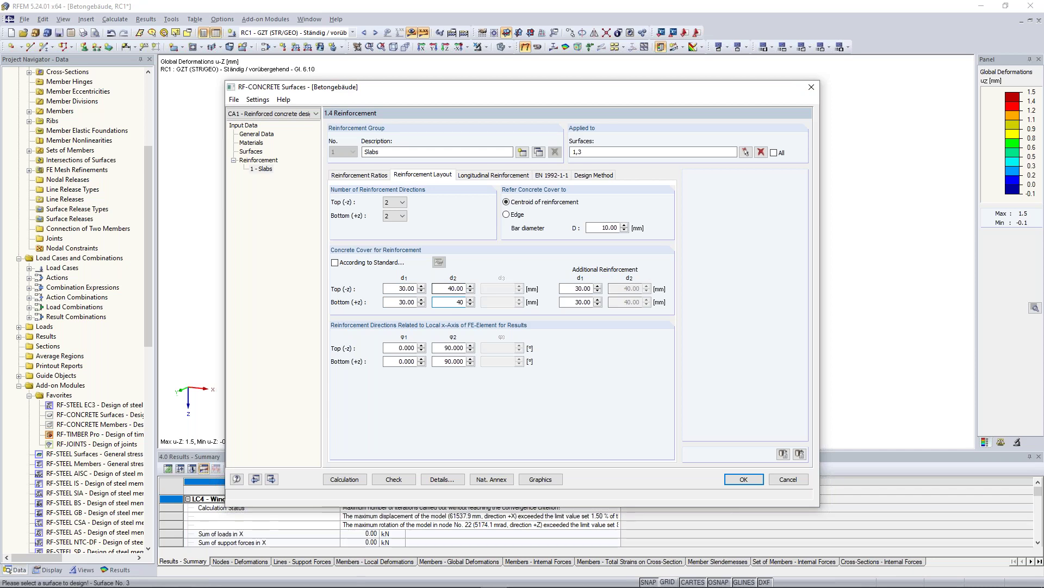
pyautogui.press('Tab')
# Check the top reinforcement direction angles φ1 and φ2 of the Slabs group relative to the local x-axis
pyautogui.click(405, 344)
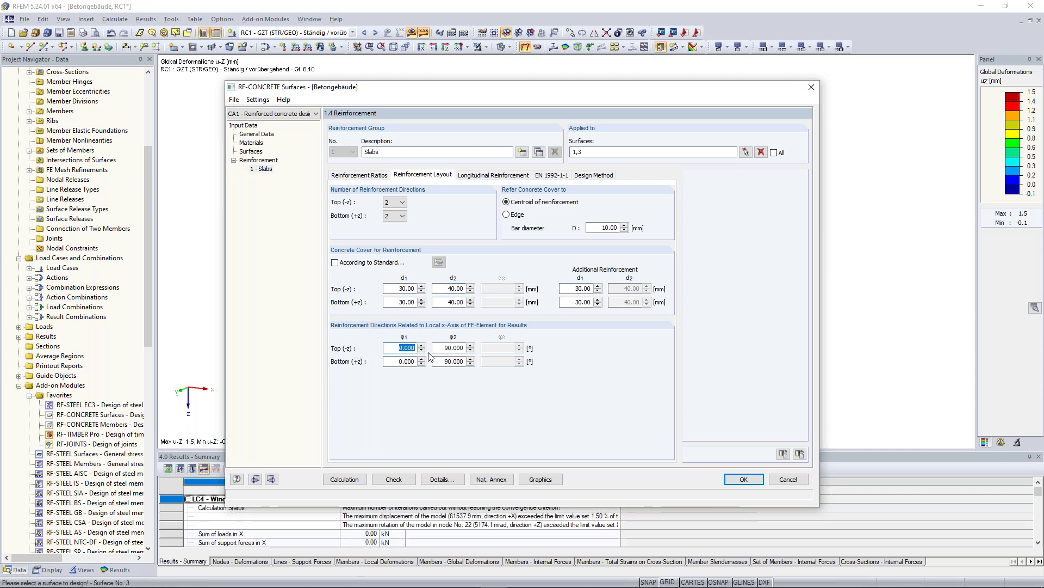
pyautogui.click(390, 348)
pyautogui.doubleClick(400, 350)
pyautogui.press('Tab')
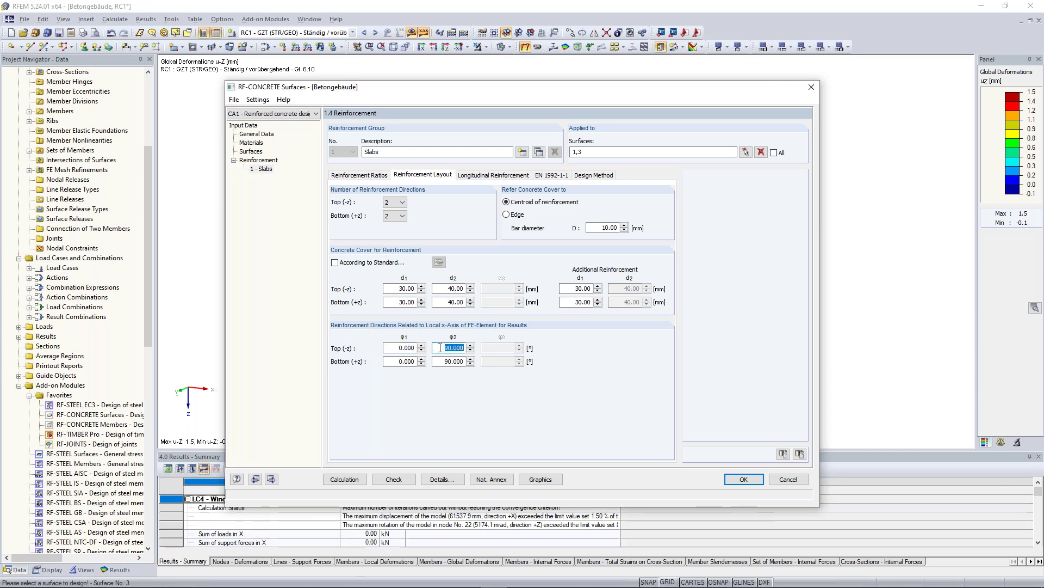
pyautogui.hotkey('shift', 'Tab')
pyautogui.moveTo(442, 351); pyautogui.dragTo(462, 349)
pyautogui.click(446, 348)
# Import a basic reinforcement area of 3.93 cm²/m from 10 mm rebars for the Slabs group, both directions, top and bottom
pyautogui.click(495, 177)
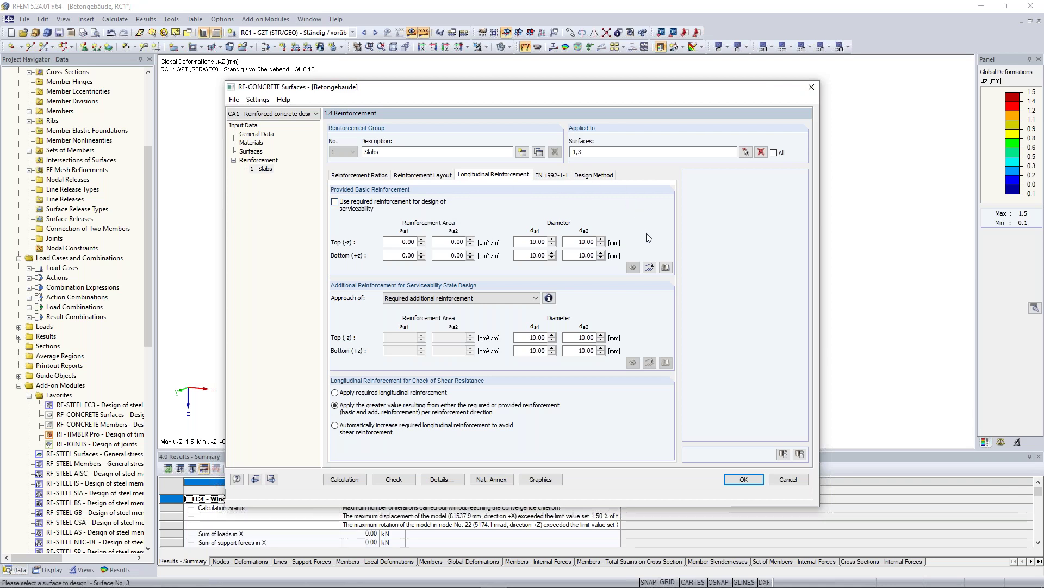
pyautogui.click(649, 267)
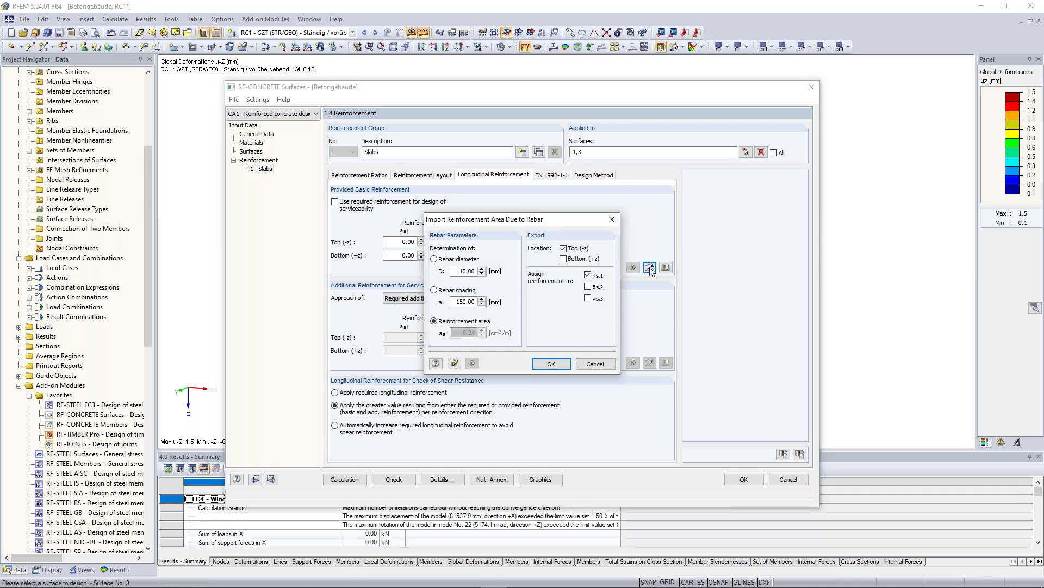
pyautogui.click(564, 260)
pyautogui.doubleClick(466, 301)
pyautogui.write('2')
pyautogui.click(588, 286)
pyautogui.click(550, 364)
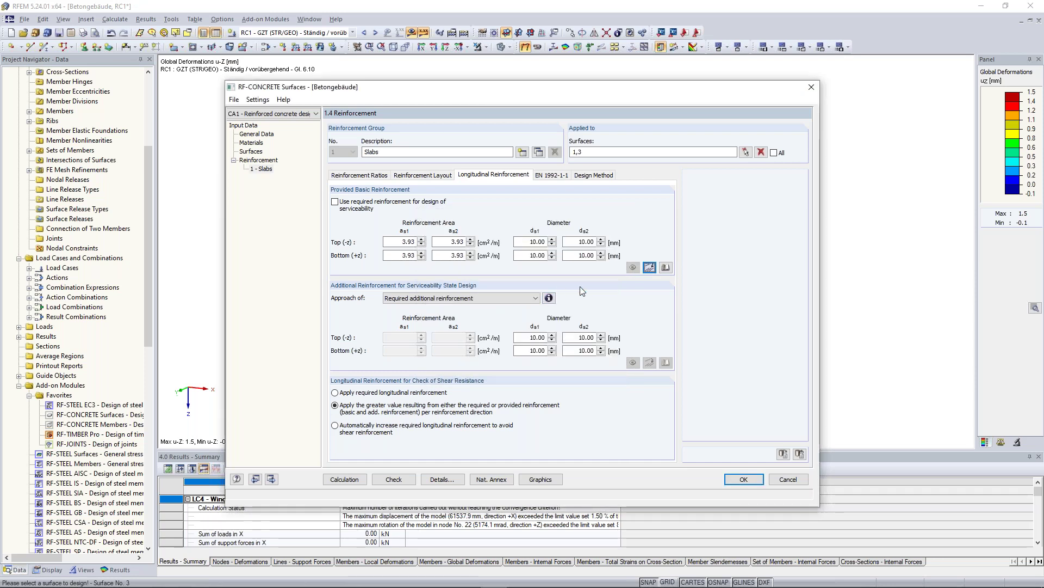
pyautogui.click(666, 268)
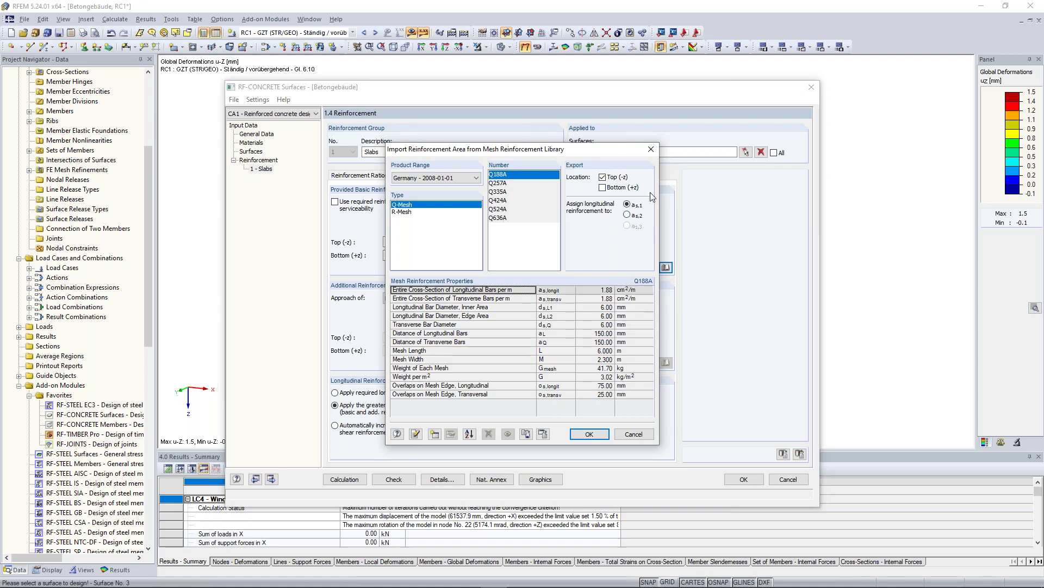
pyautogui.click(650, 149)
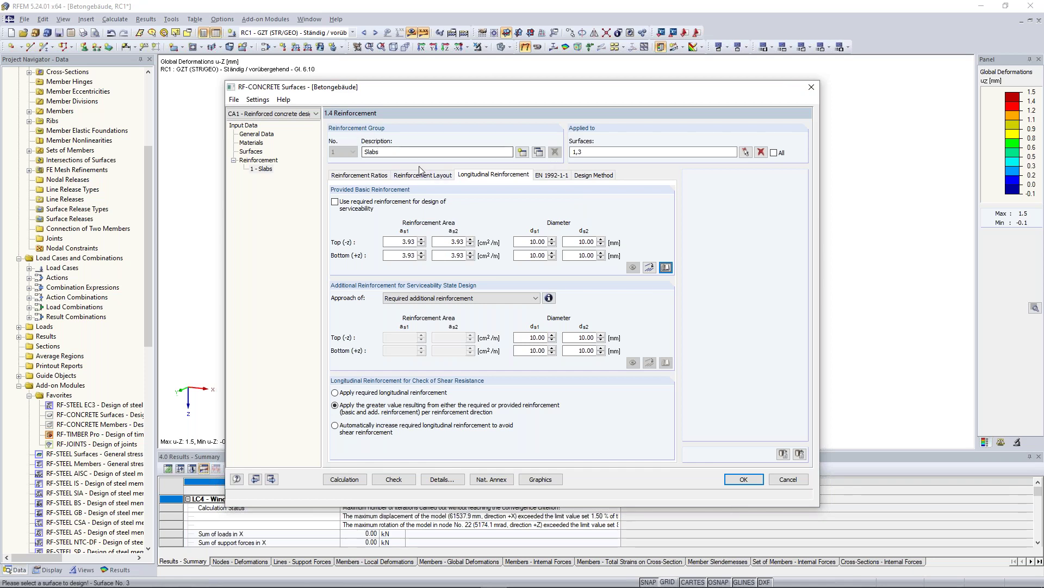
# Create a second reinforcement group with the description Walls
pyautogui.click(523, 153)
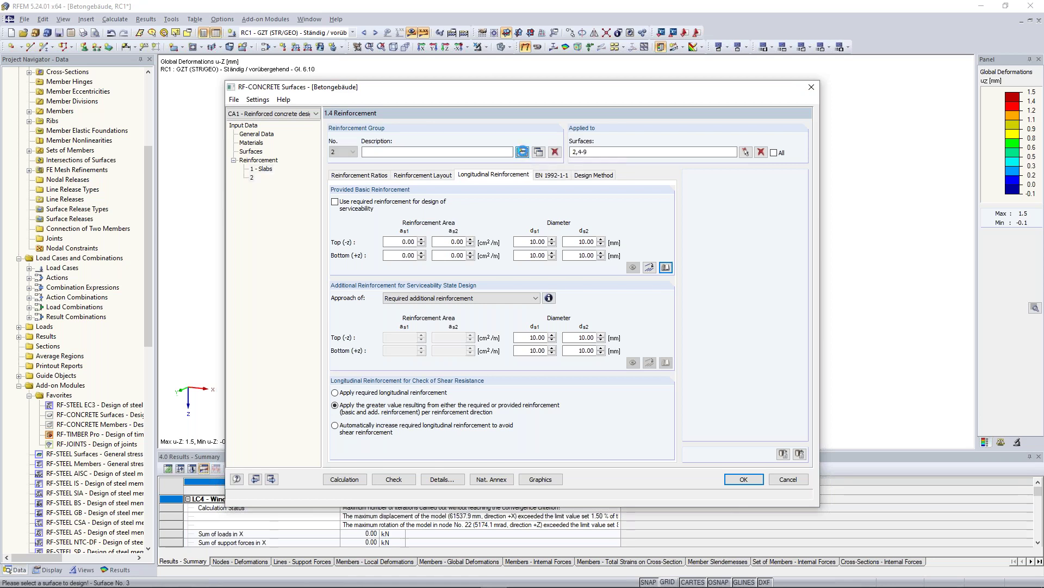
pyautogui.click(403, 152)
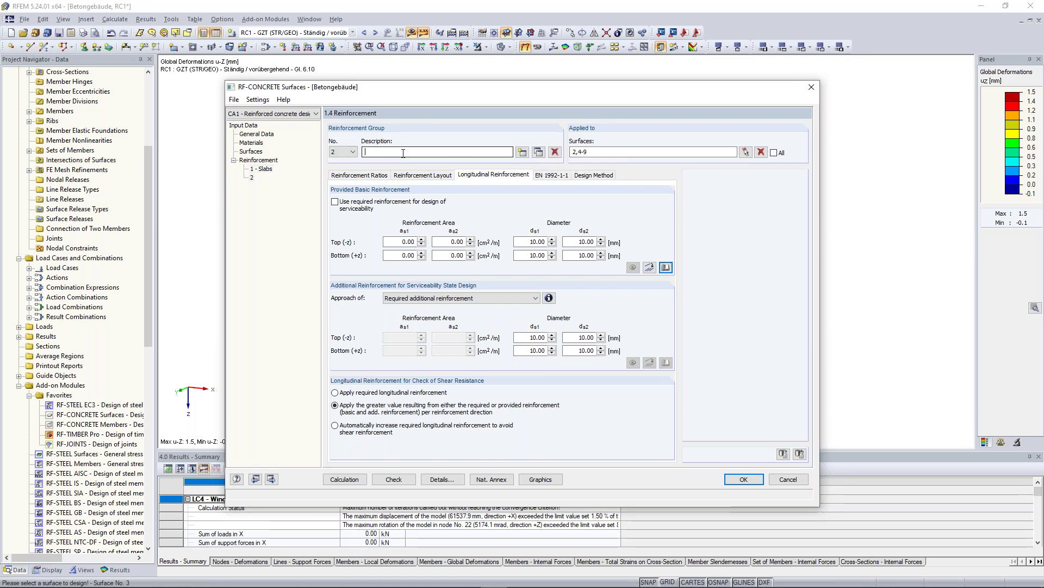
pyautogui.write('Walls')
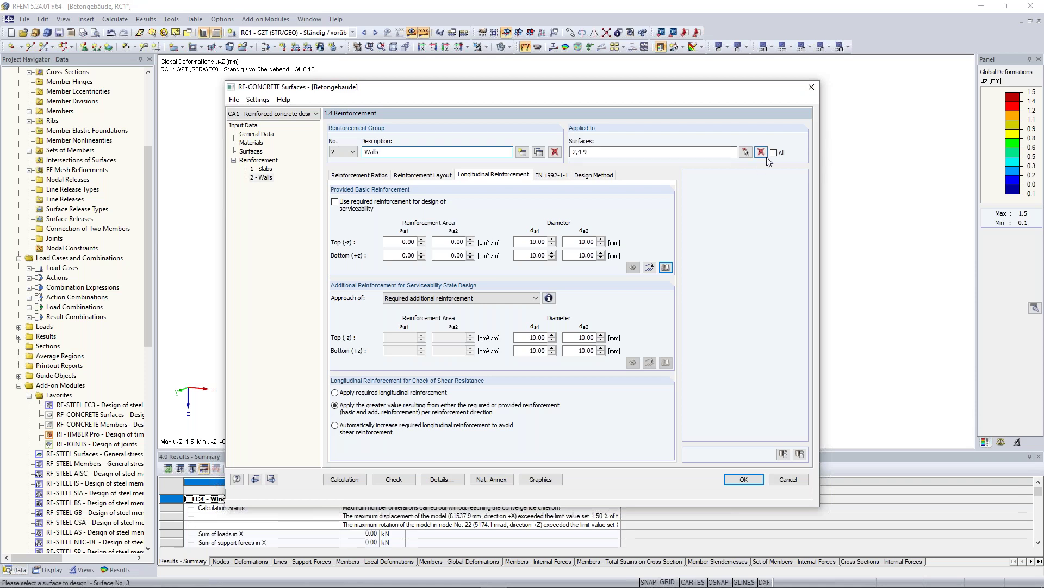
# Replace the Walls group's surface assignment by picking wall surfaces 4-9 in the model, with the results display turned off
pyautogui.moveTo(588, 152); pyautogui.dragTo(573, 152)
pyautogui.doubleClick(580, 152)
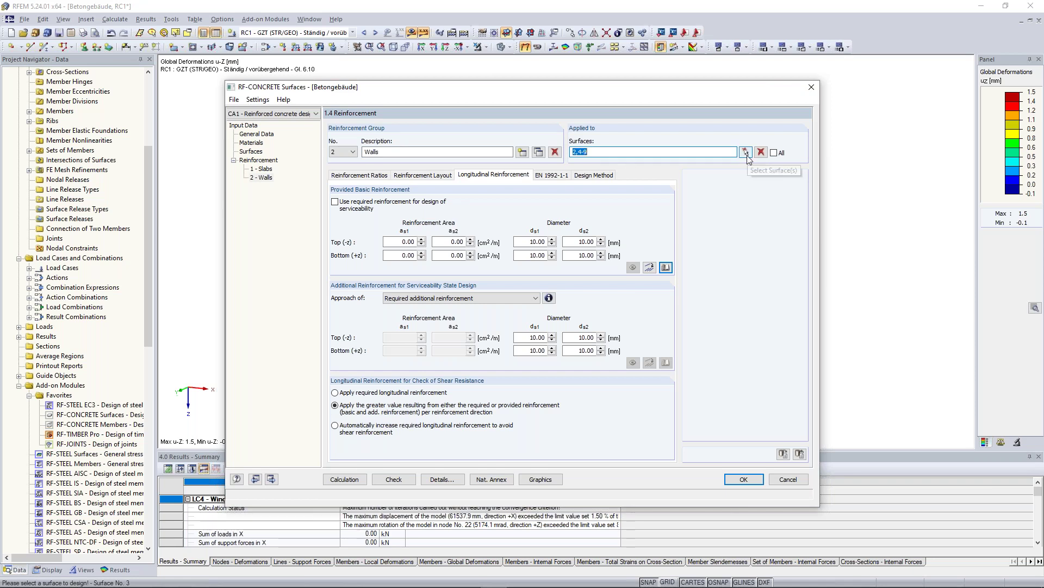
pyautogui.click(762, 153)
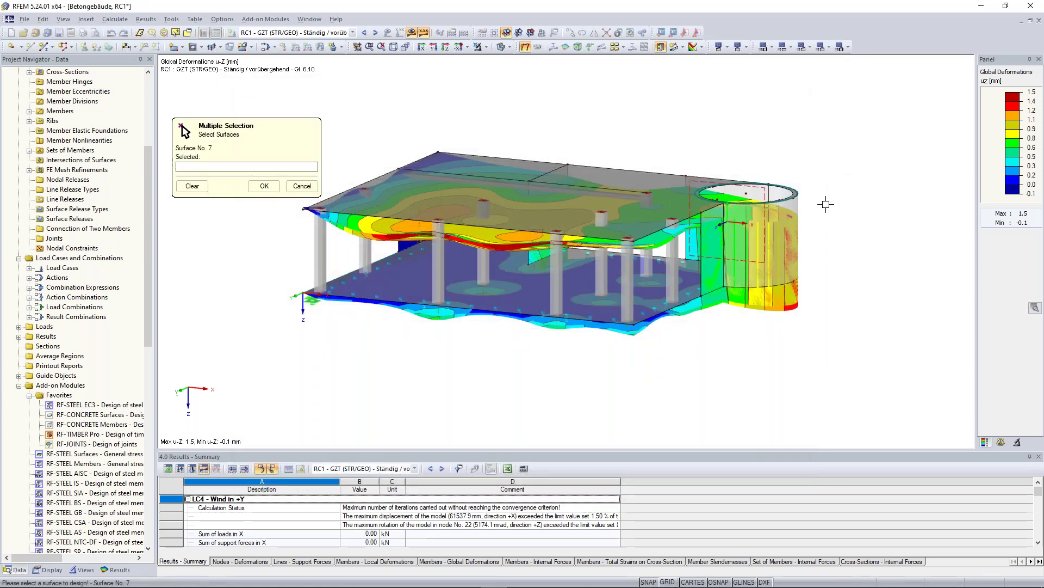
pyautogui.keyDown('ctrl'); pyautogui.moveTo(762, 220); pyautogui.dragTo(653, 239, button='middle'); pyautogui.keyUp('ctrl')
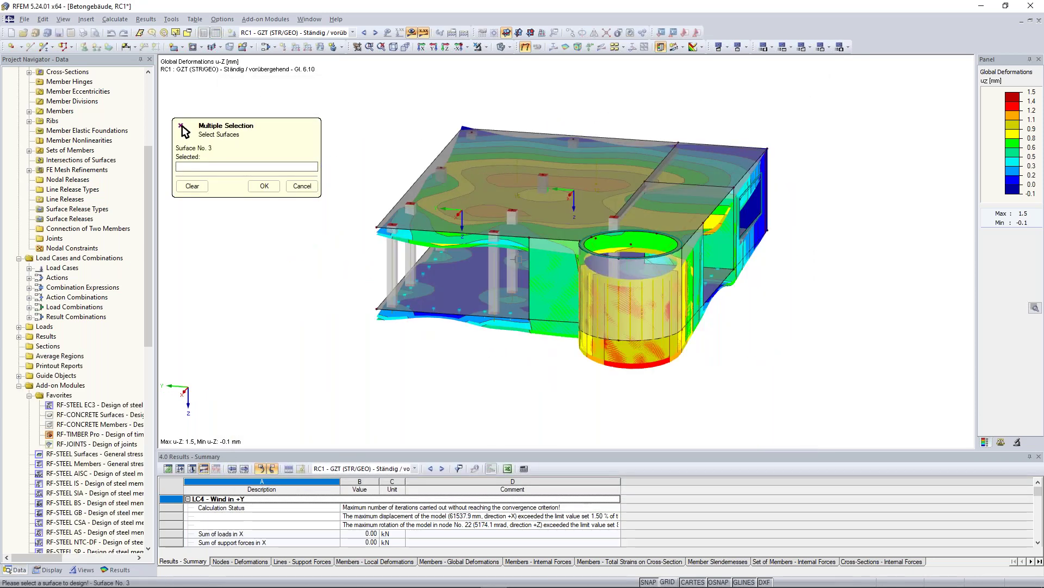
pyautogui.click(537, 282)
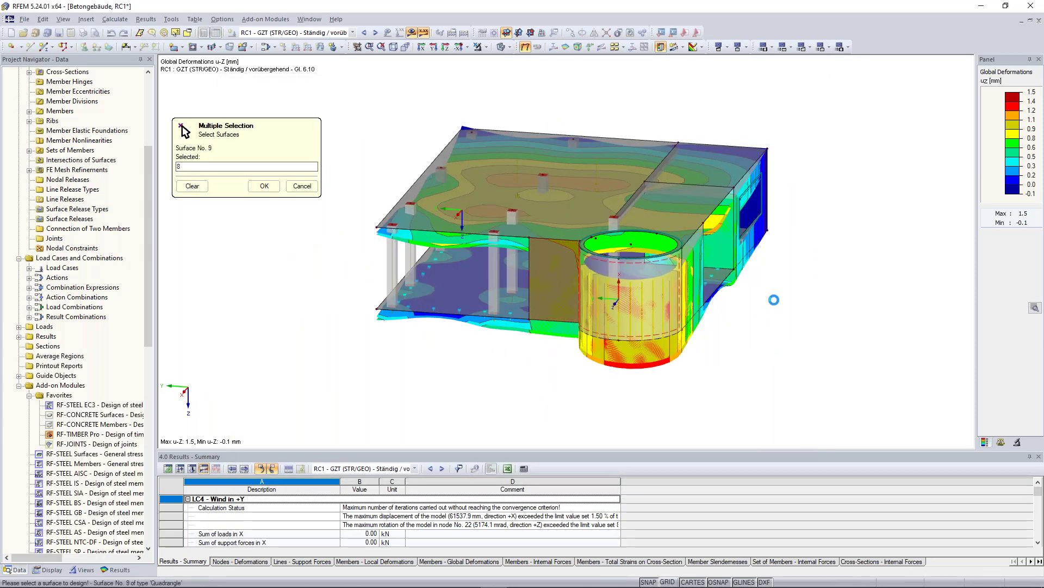
pyautogui.click(631, 305)
pyautogui.keyDown('ctrl'); pyautogui.moveTo(774, 299); pyautogui.dragTo(686, 318, button='middle'); pyautogui.keyUp('ctrl')
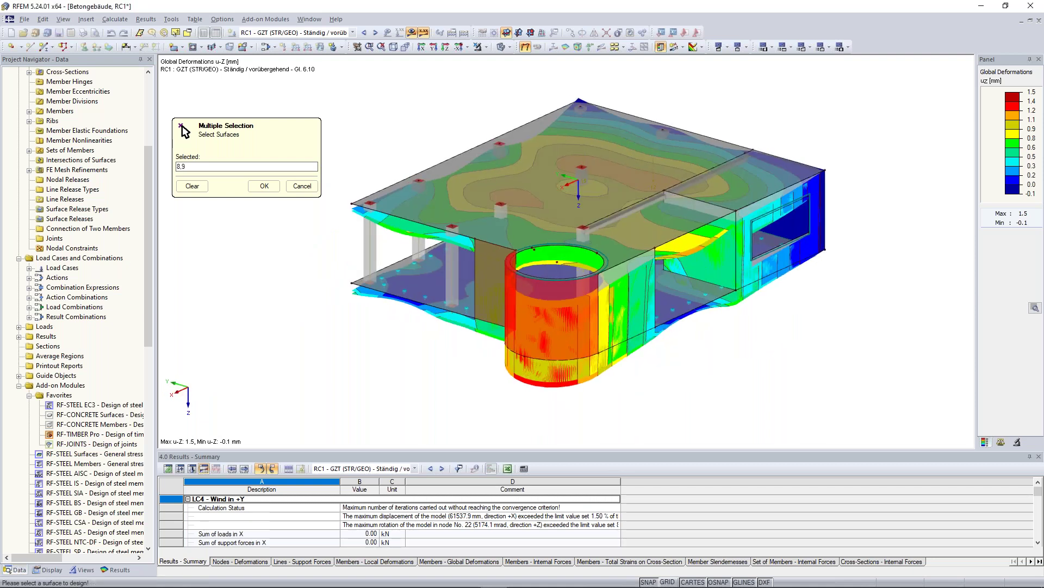
pyautogui.keyDown('ctrl'); pyautogui.moveTo(653, 187); pyautogui.dragTo(577, 177, button='middle'); pyautogui.keyUp('ctrl')
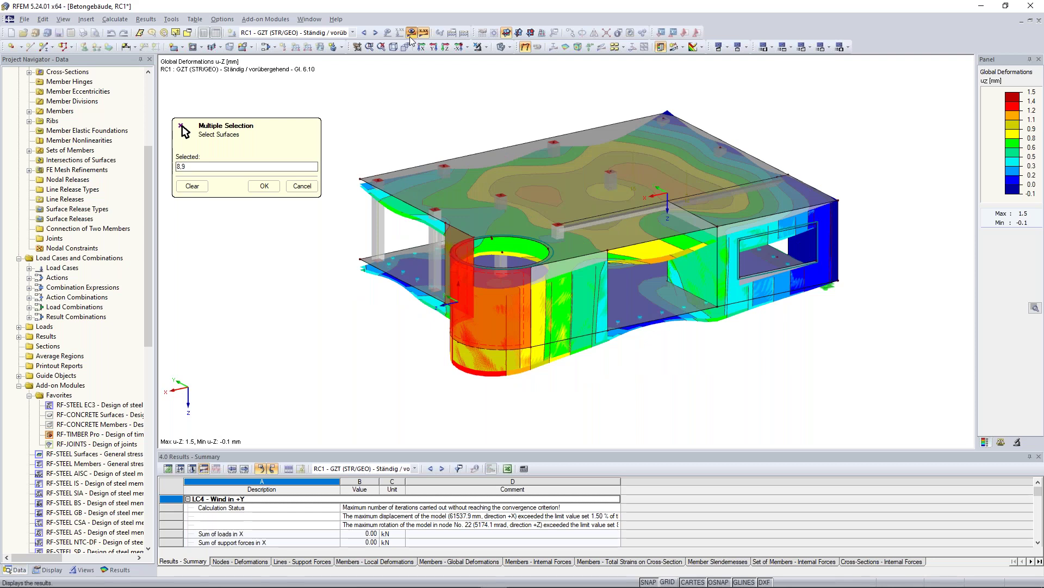
pyautogui.click(412, 34)
pyautogui.keyDown('ctrl'); pyautogui.moveTo(746, 273); pyautogui.dragTo(329, 139, button='middle'); pyautogui.keyUp('ctrl')
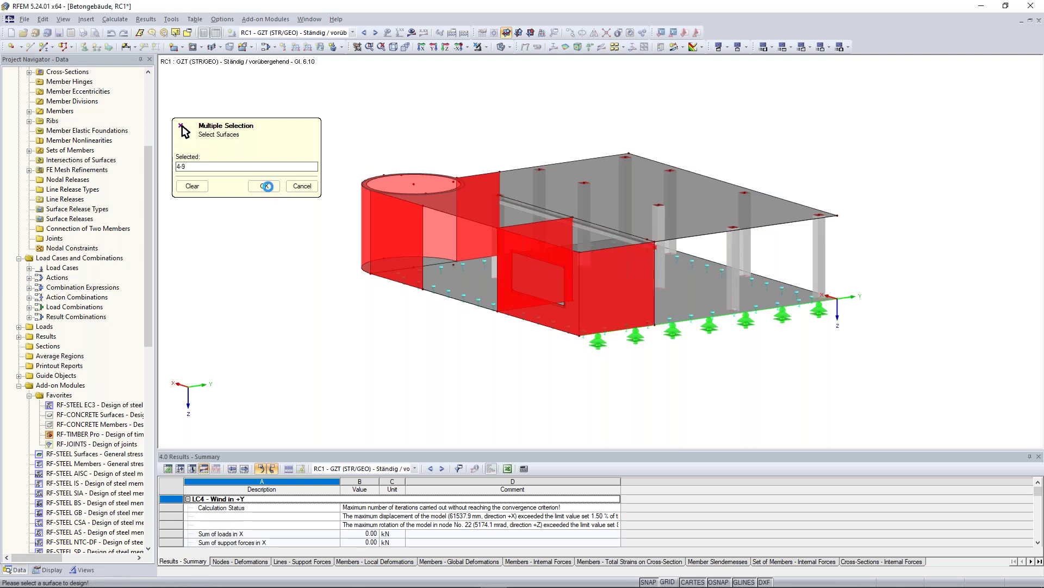
pyautogui.click(265, 187)
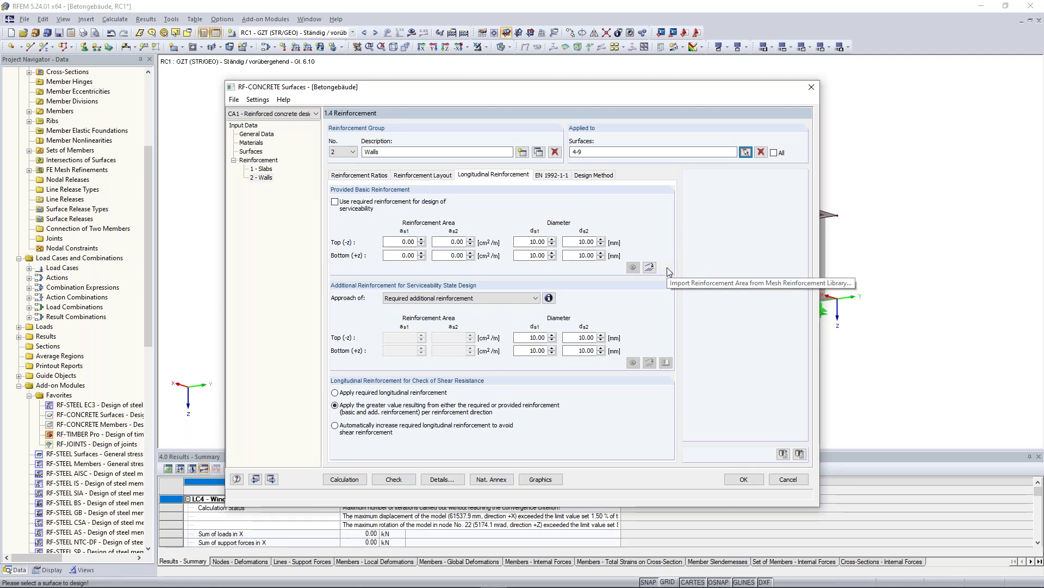
# Import the Q257A mesh from the reinforcement library as basic reinforcement for the Walls group, top and bottom
pyautogui.click(650, 267)
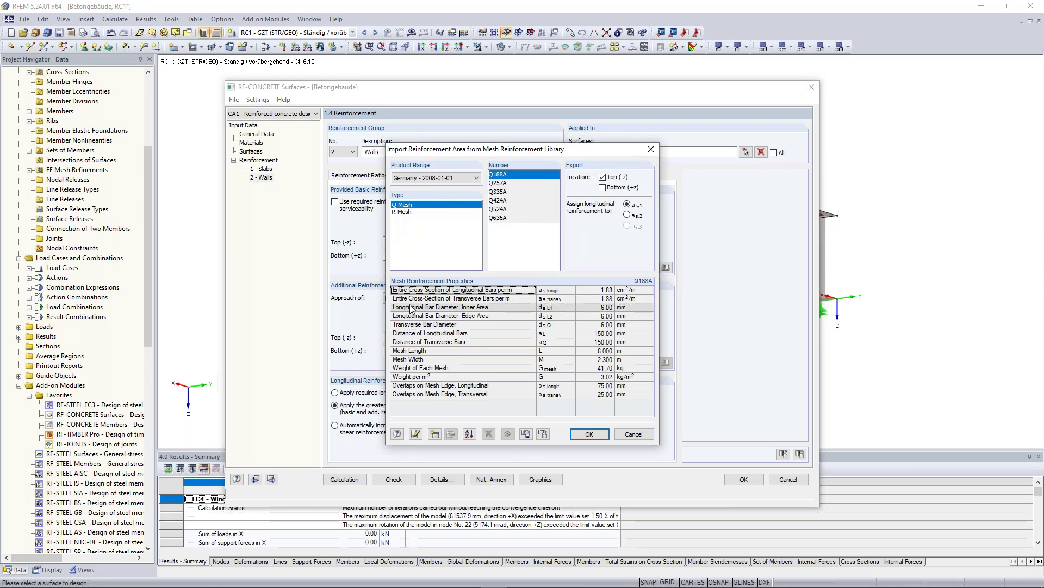
pyautogui.click(501, 185)
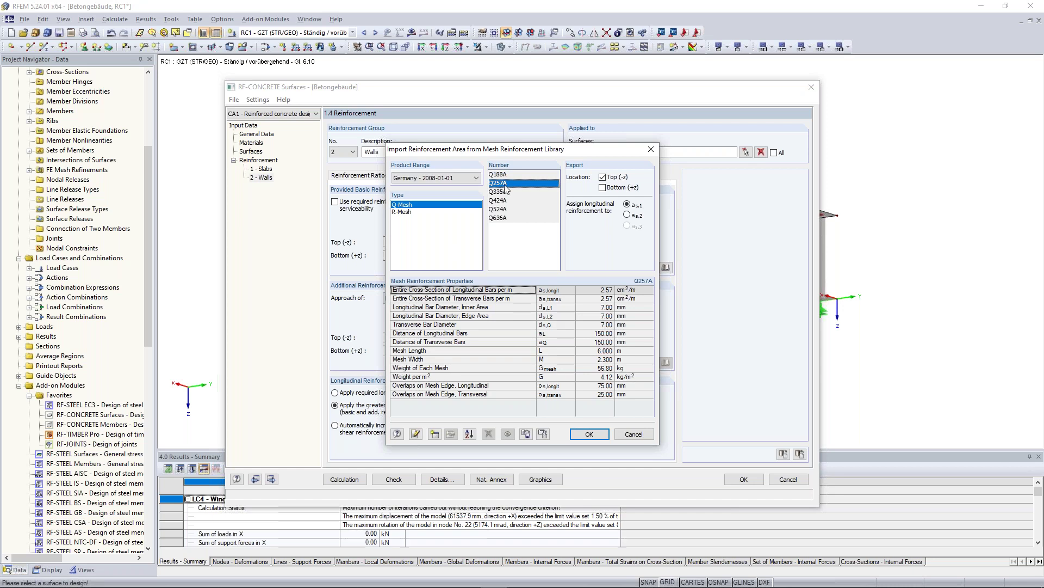
pyautogui.click(603, 188)
pyautogui.click(584, 435)
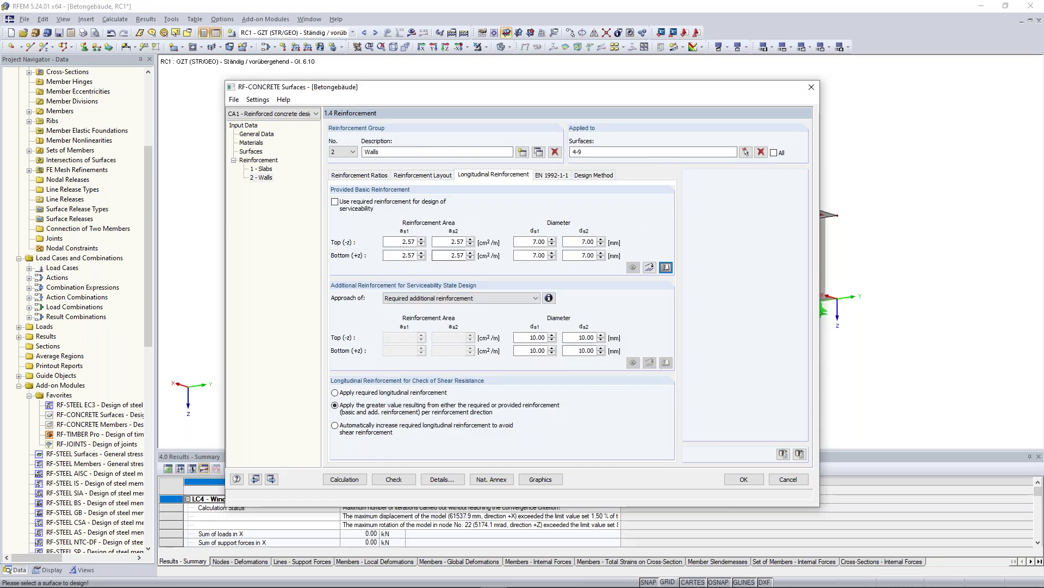
# Review the Walls group's EN 1992-1-1 minimum reinforcement, shear and partial factor settings and its design method for internal forces
pyautogui.click(552, 175)
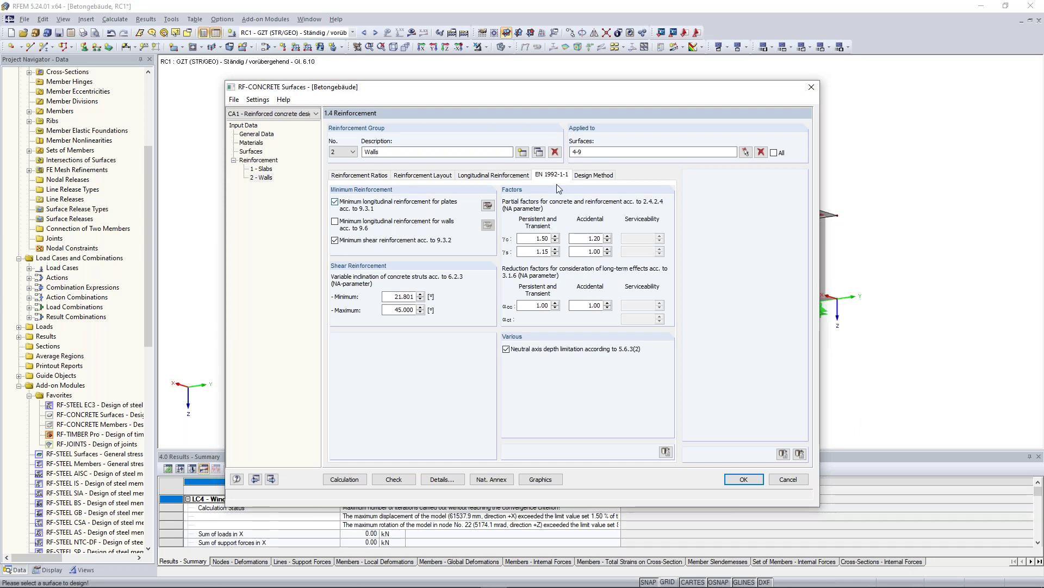
pyautogui.click(594, 176)
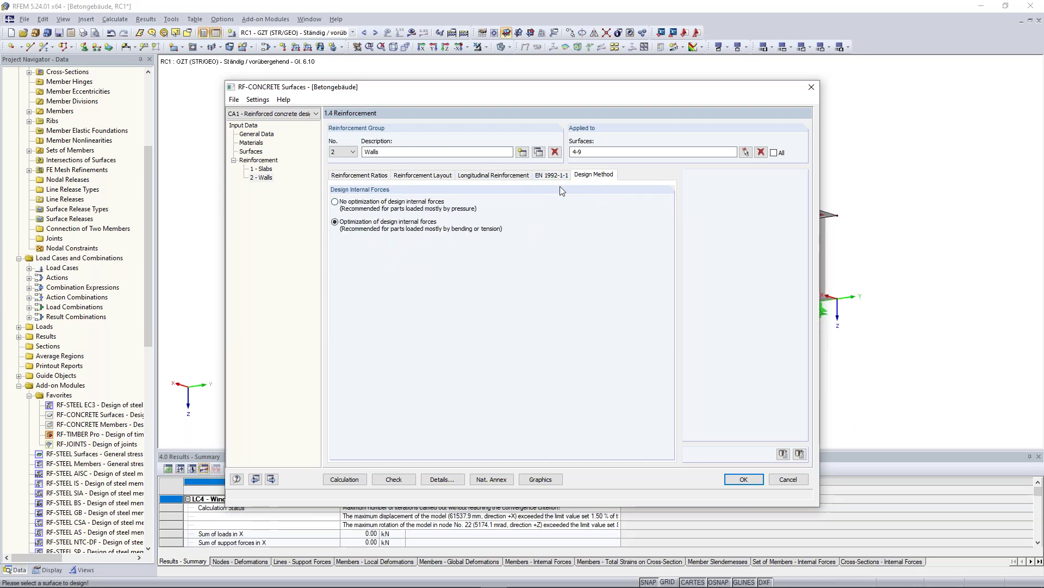
pyautogui.click(561, 179)
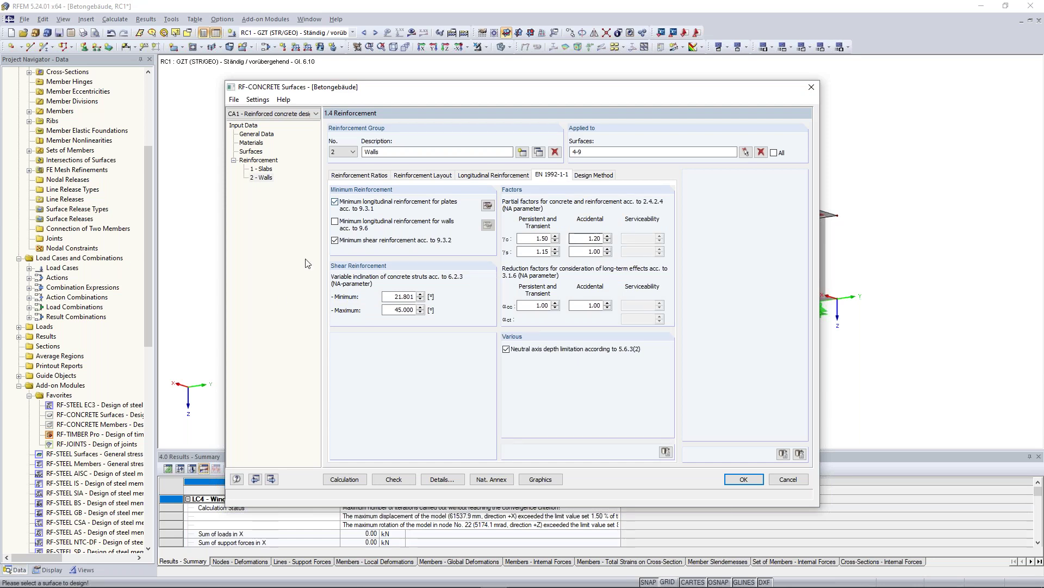
# Open the RF-CONCRETE Surfaces manual, browse its table of contents, introduction and theoretical background, and return to the module
pyautogui.click(237, 480)
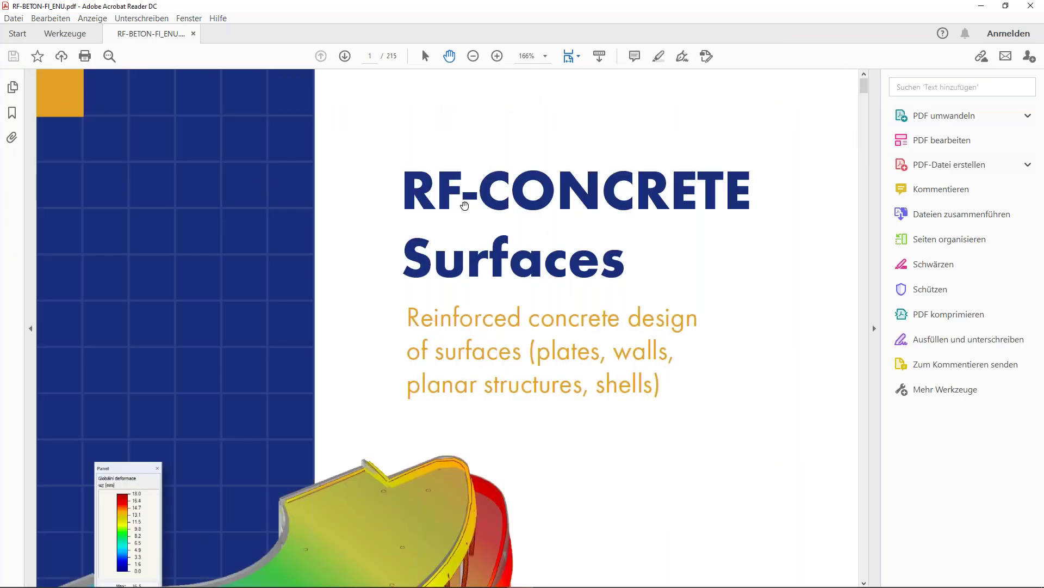
pyautogui.keyDown('ctrl'); pyautogui.scroll(-1, 464, 205); pyautogui.keyUp('ctrl')
pyautogui.keyDown('ctrl'); pyautogui.scroll(-2, 464, 205); pyautogui.keyUp('ctrl')
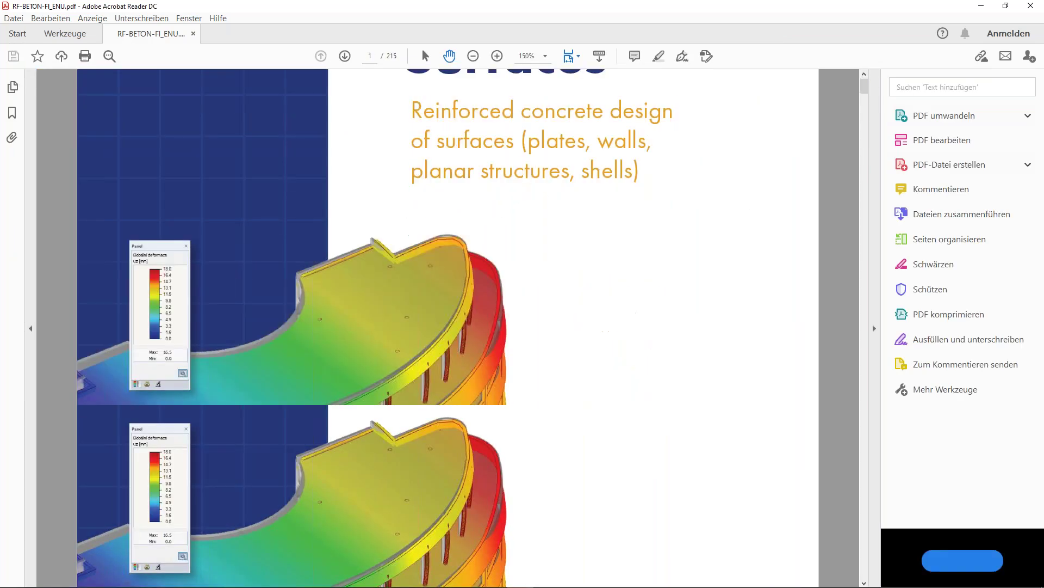
pyautogui.keyDown('ctrl'); pyautogui.scroll(-1, 464, 206); pyautogui.keyUp('ctrl')
pyautogui.scroll(-10, 464, 205)
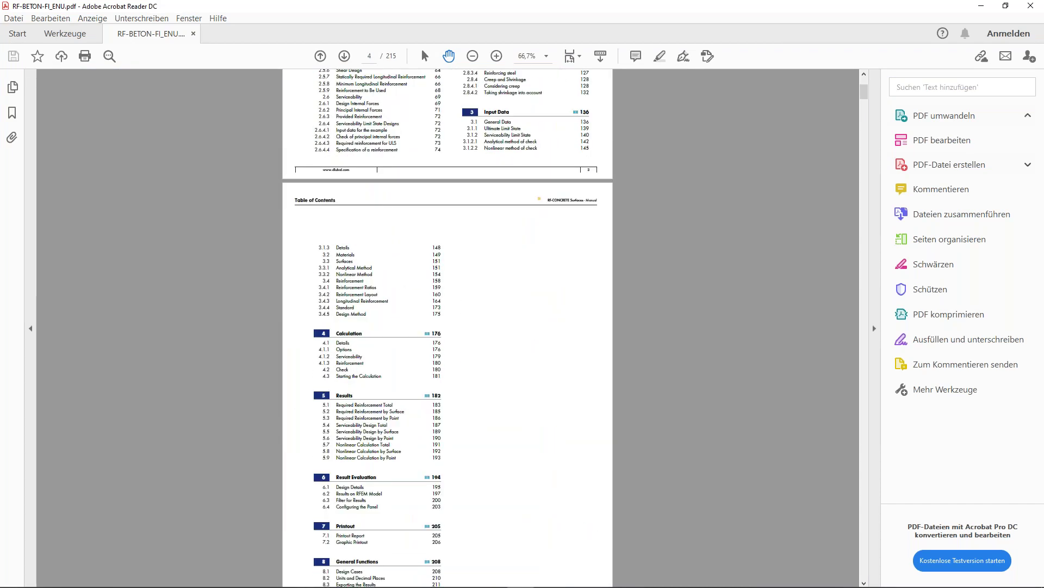
pyautogui.scroll(-10, 465, 206)
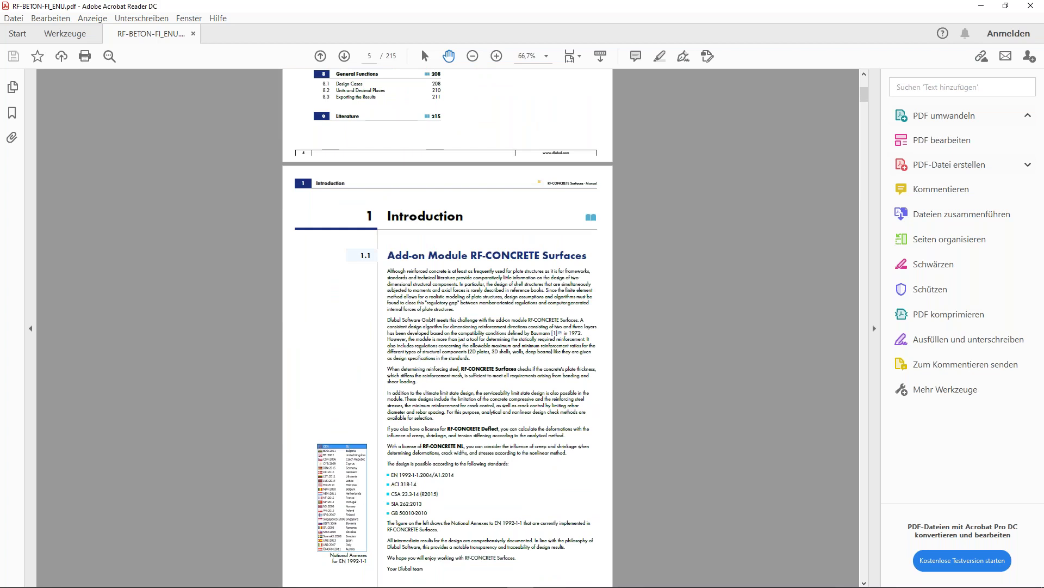
pyautogui.scroll(10, 464, 206)
pyautogui.keyDown('ctrl'); pyautogui.scroll(1, 356, 217); pyautogui.keyUp('ctrl')
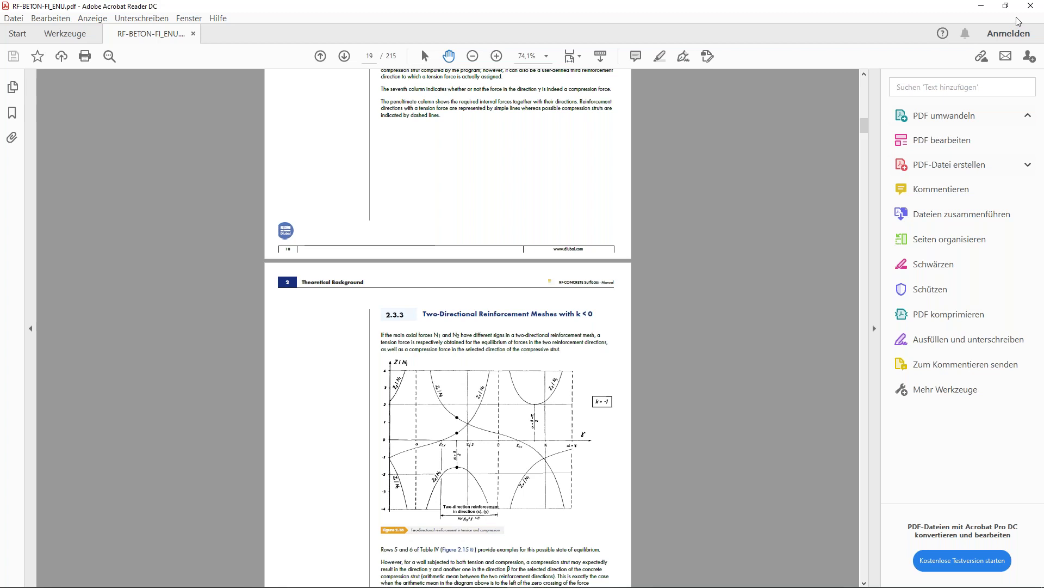
pyautogui.click(1032, 7)
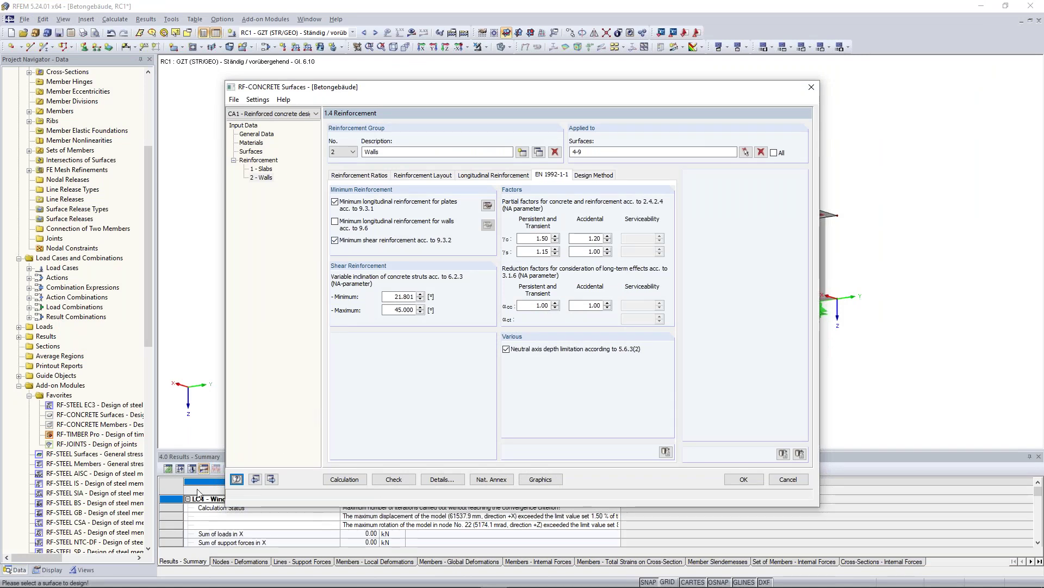
# Run the surface design calculation and show the required reinforcement by surface
pyautogui.click(357, 479)
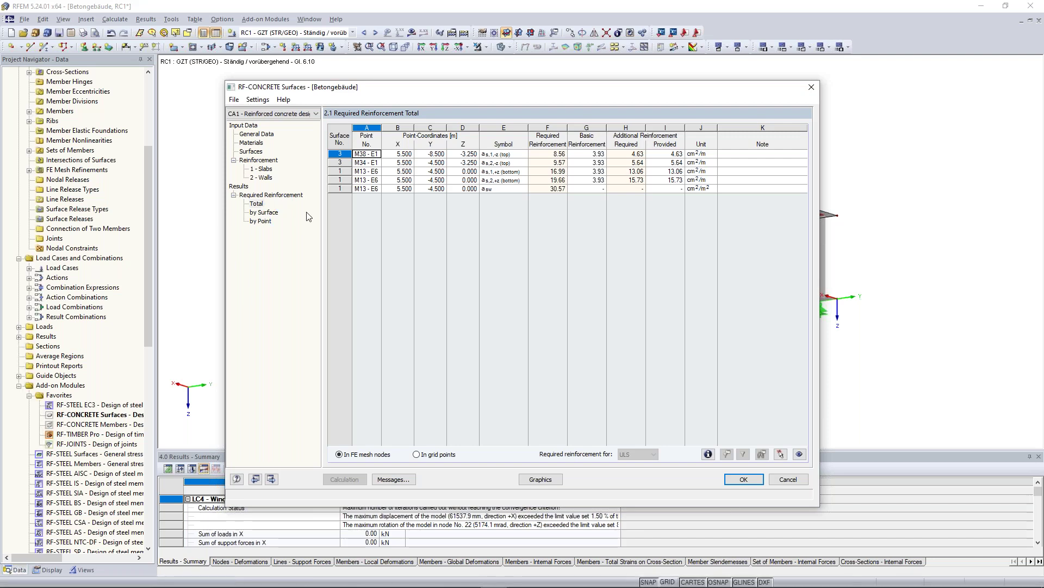
pyautogui.click(278, 209)
pyautogui.click(268, 213)
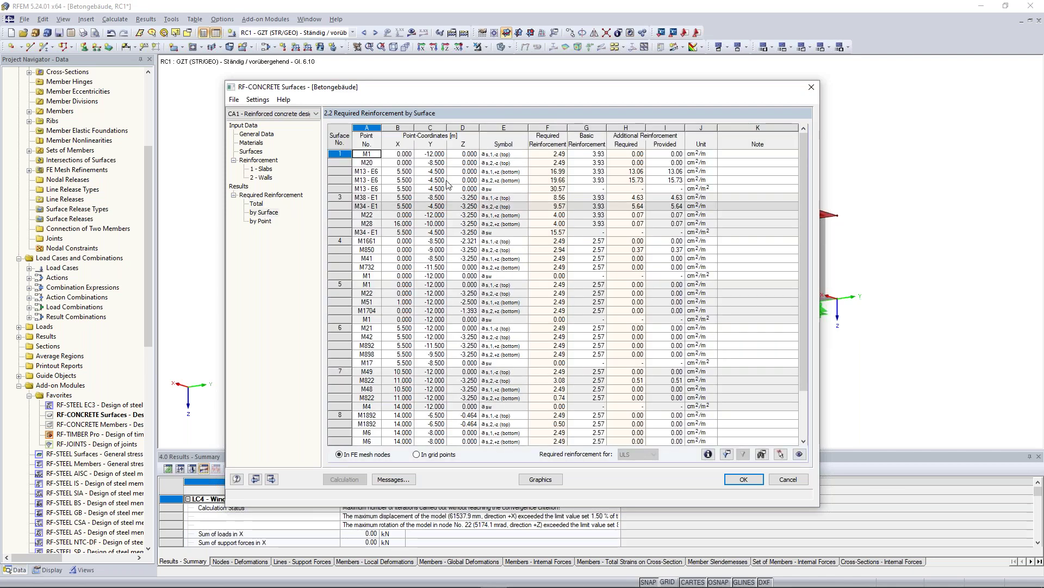
# Scan the required reinforcement by surface table and display the required reinforcement as,1,-z (top) graphically on the model
pyautogui.scroll(-2, 438, 193)
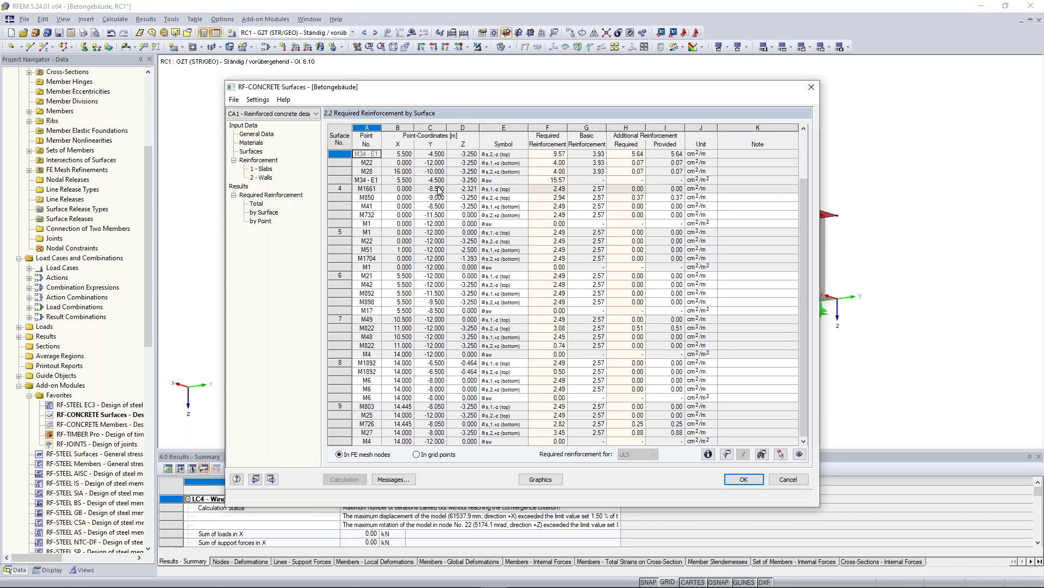
pyautogui.scroll(2, 438, 192)
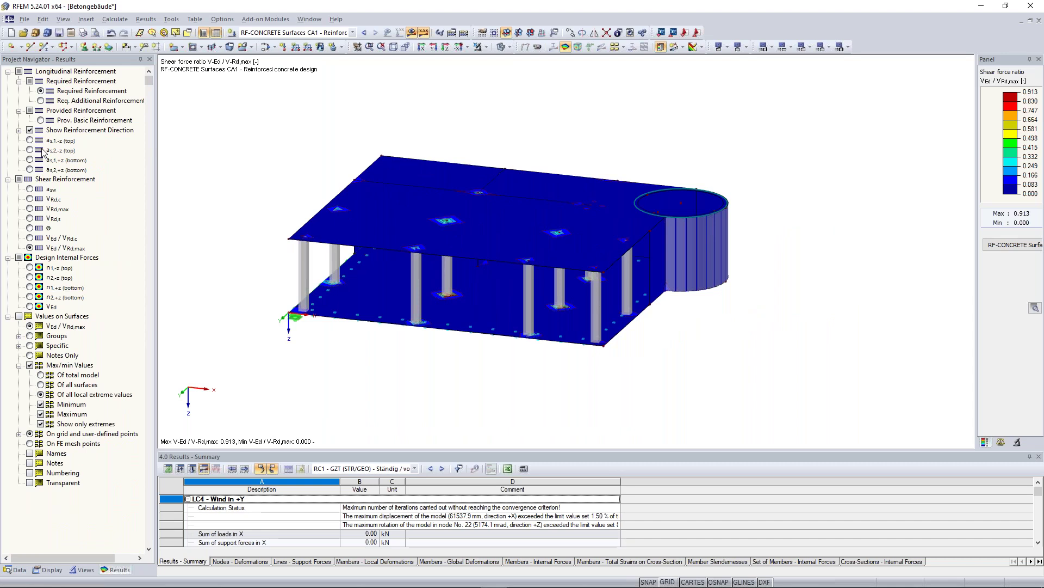
pyautogui.click(41, 141)
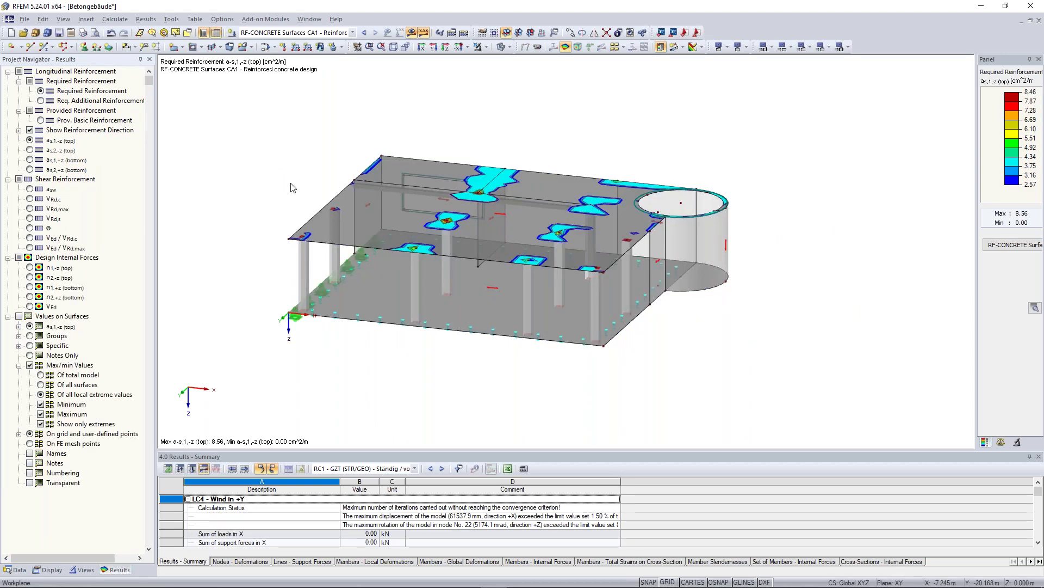
pyautogui.scroll(5, 293, 193)
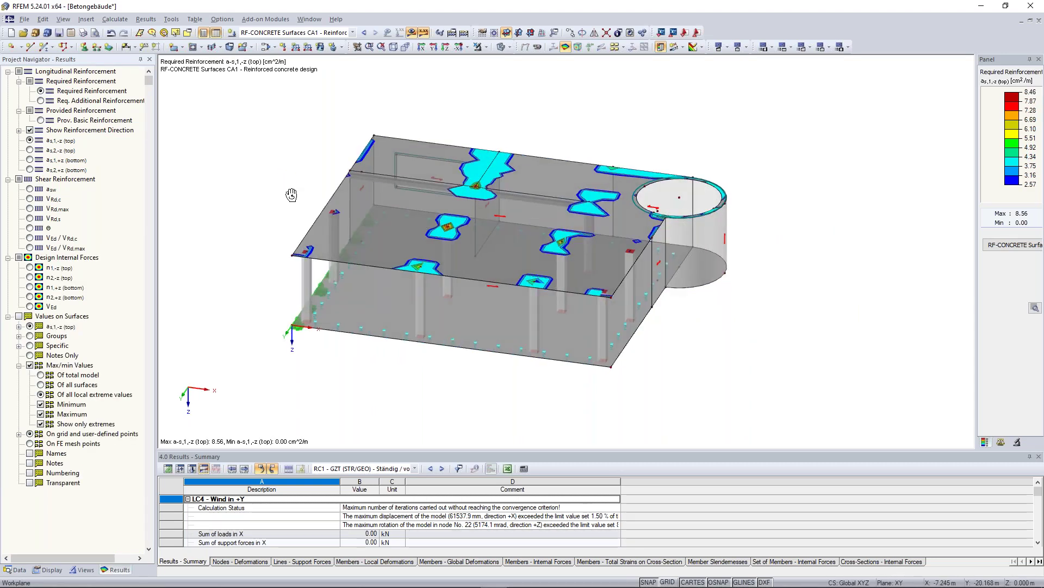
# Refill the isoband value scale of as,1,-z (top) between its maximum and minimum values and examine the colored model
pyautogui.doubleClick(1006, 146)
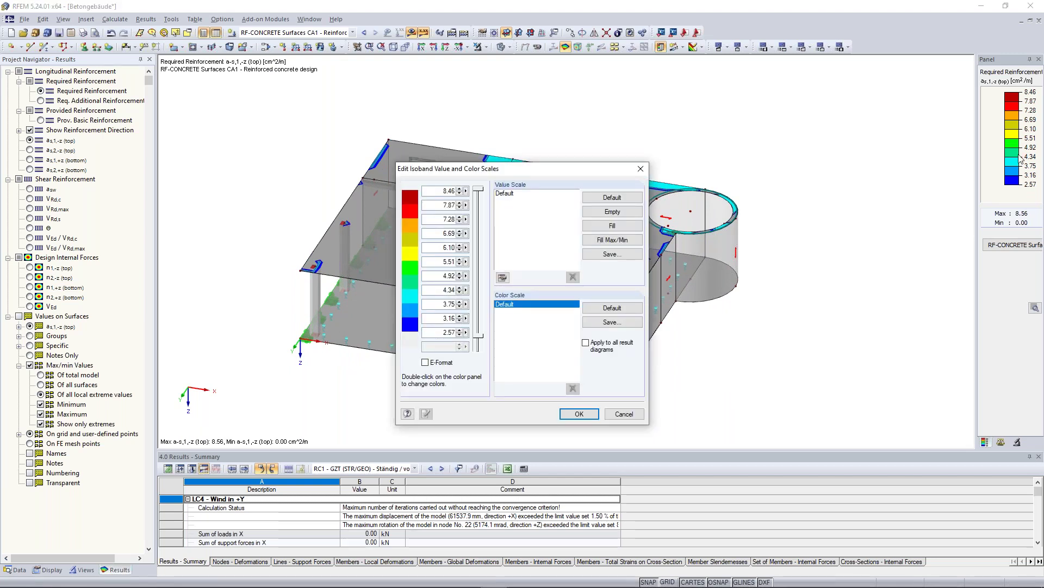
pyautogui.click(618, 247)
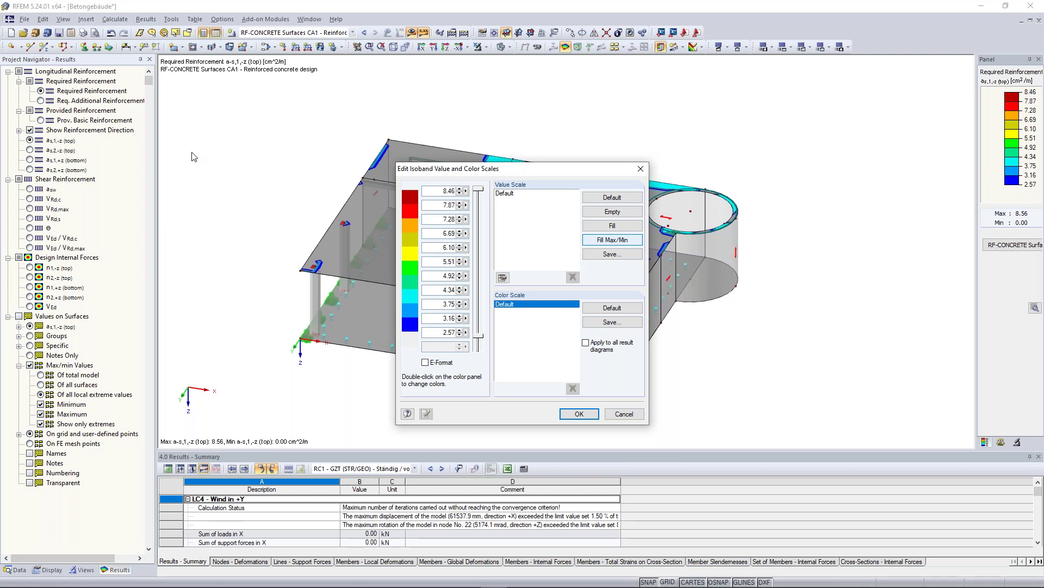
pyautogui.press('Return')
pyautogui.scroll(2, 311, 151)
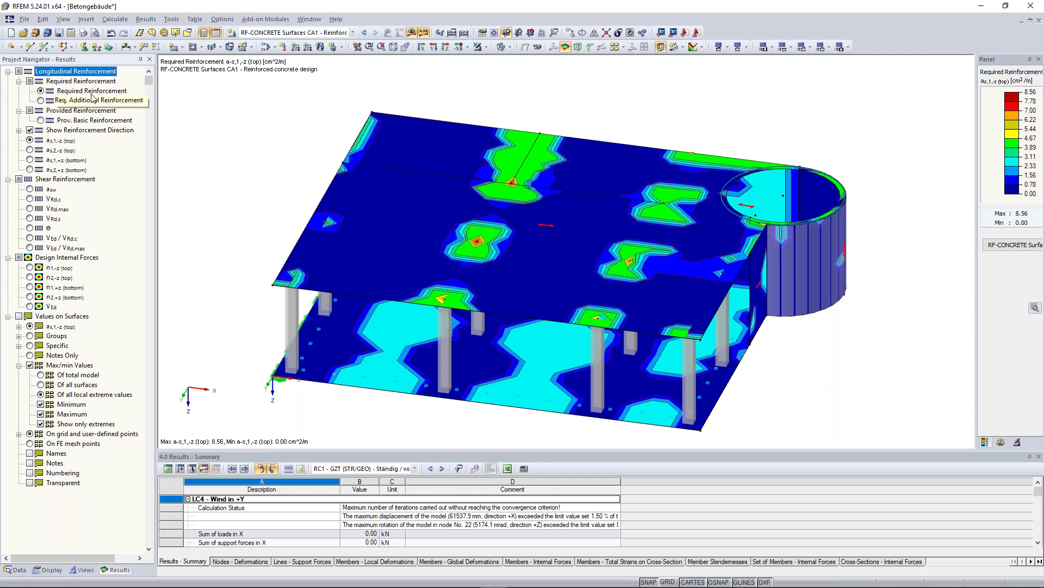
pyautogui.scroll(1, 242, 170)
pyautogui.scroll(1, 225, 144)
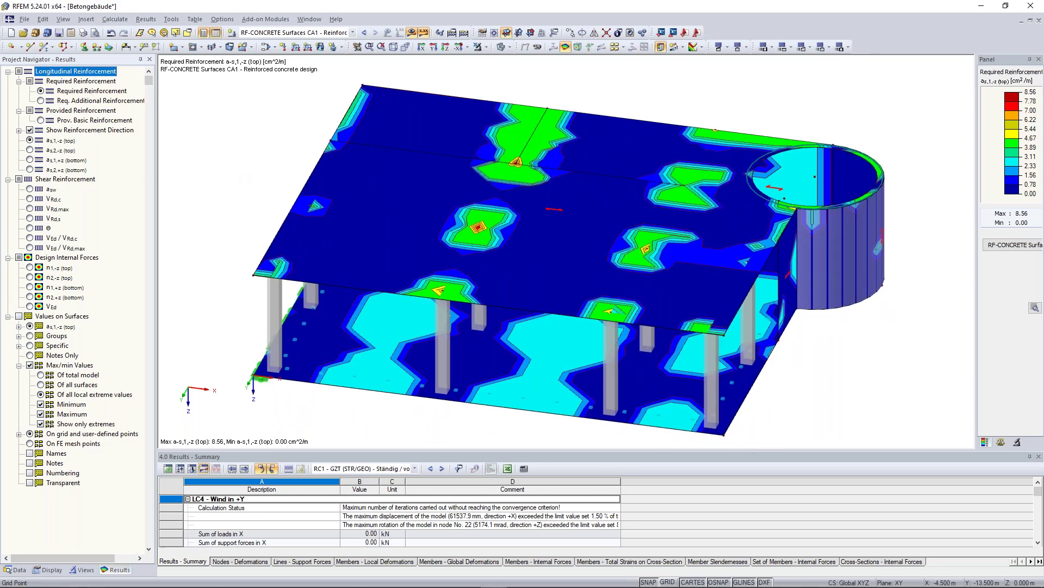
pyautogui.keyDown('ctrl'); pyautogui.moveTo(296, 166); pyautogui.dragTo(319, 164, button='middle'); pyautogui.keyUp('ctrl')
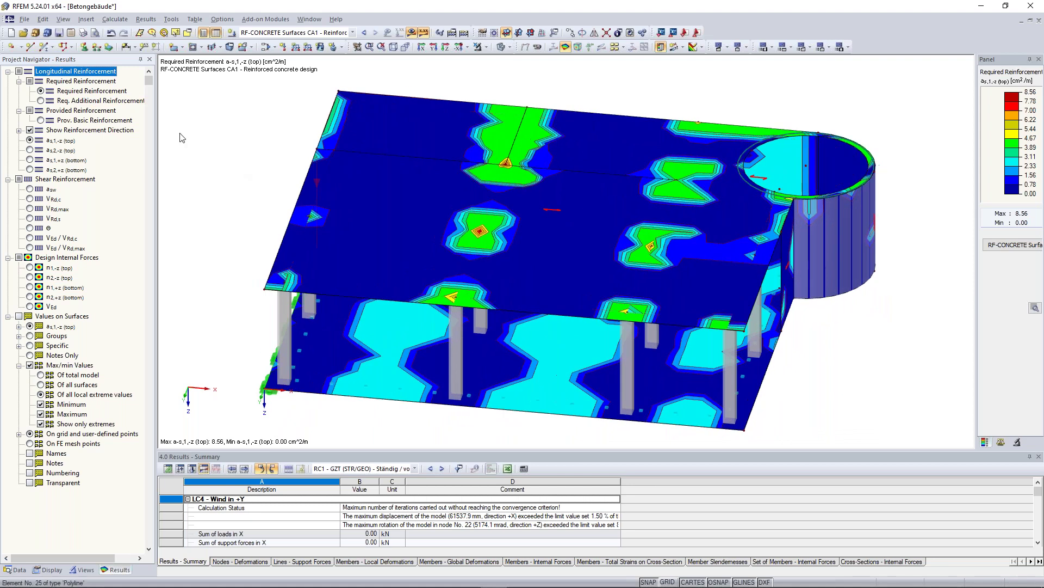
# Display the required reinforcement as,2,-z (top) and refill its isoband value scale from 9.57 down to 2.57
pyautogui.click(30, 151)
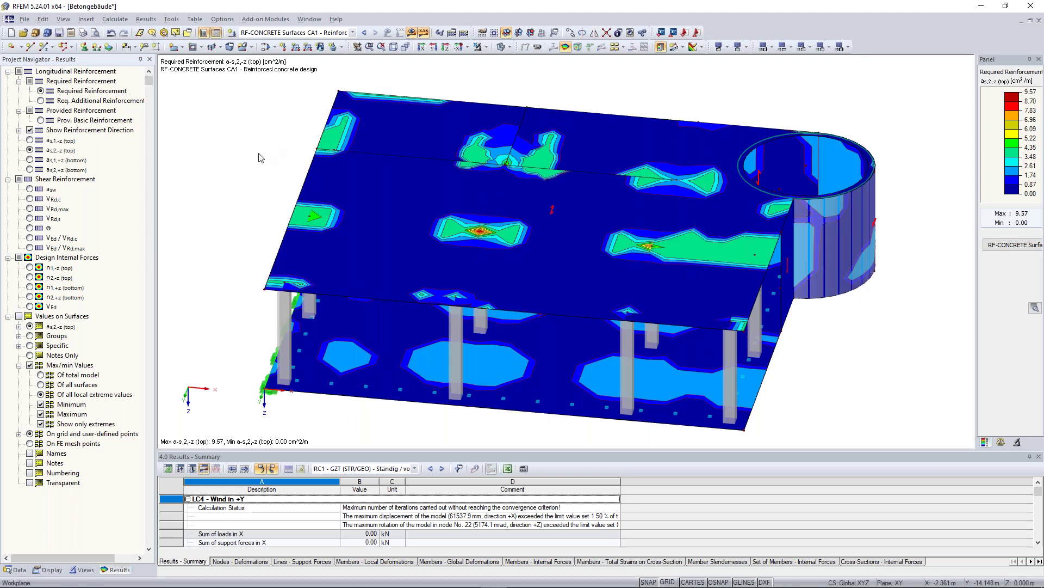
pyautogui.keyDown('ctrl'); pyautogui.moveTo(608, 221); pyautogui.dragTo(609, 222, button='middle'); pyautogui.keyUp('ctrl')
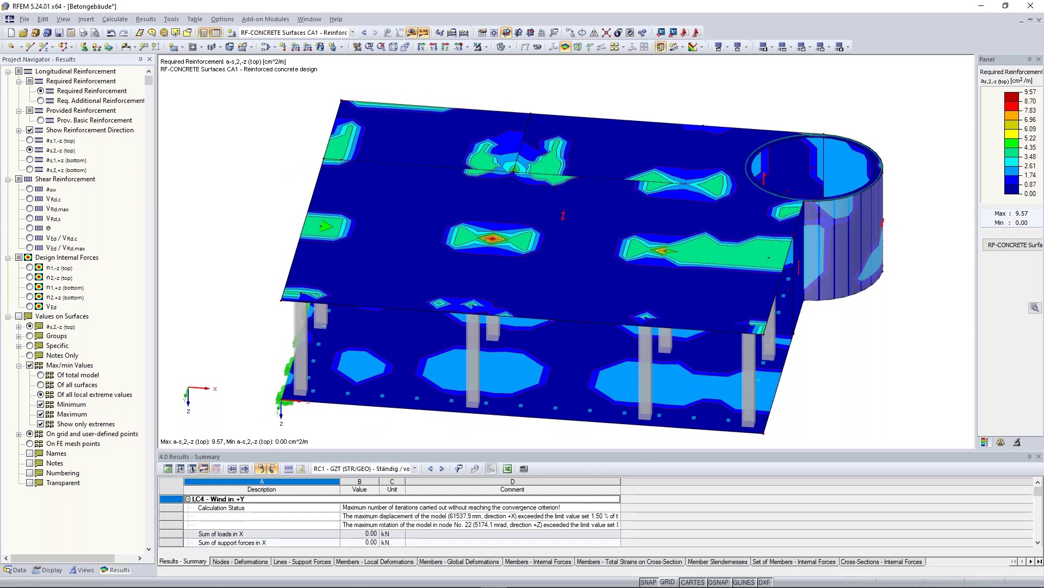
pyautogui.doubleClick(1038, 160)
pyautogui.moveTo(479, 348); pyautogui.dragTo(480, 341)
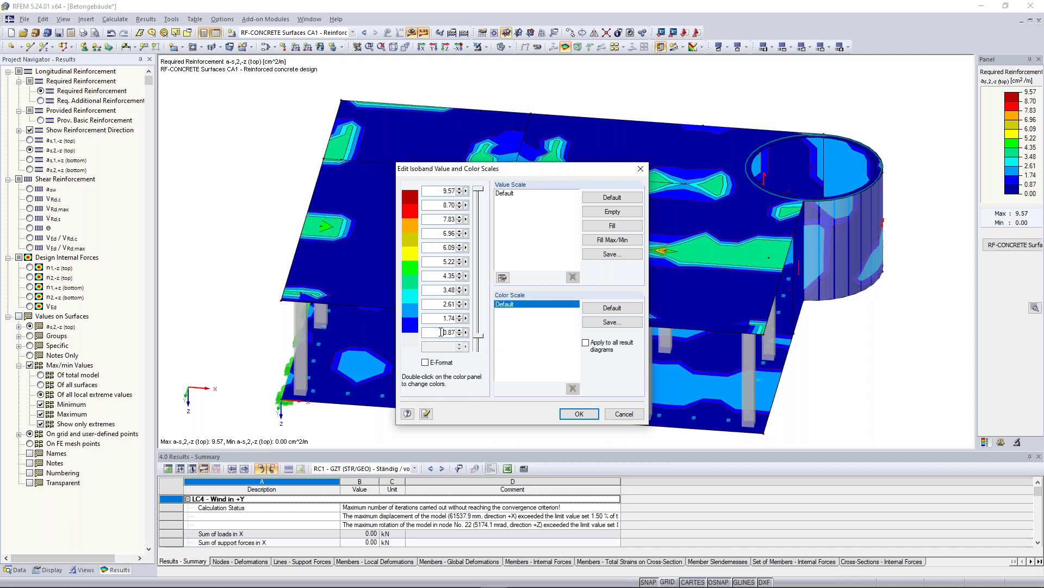
pyautogui.click(612, 226)
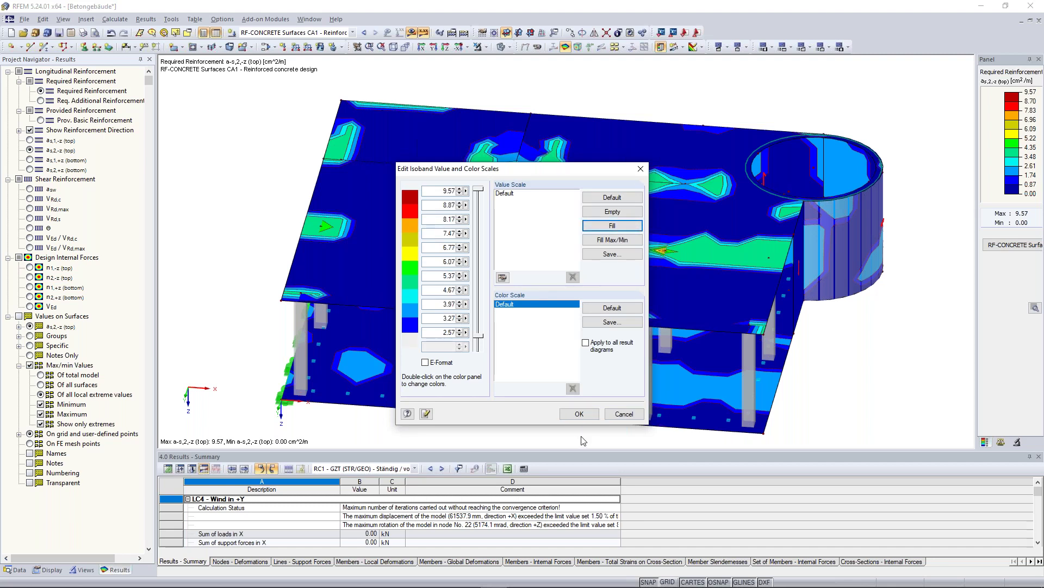
pyautogui.click(580, 414)
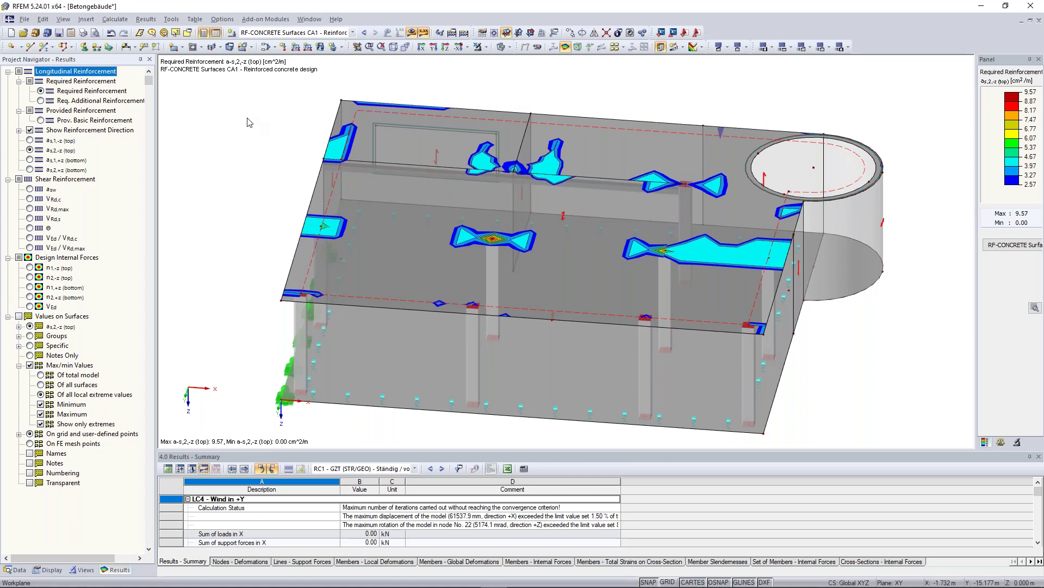
# Compare the top reinforcement zones of as,2,-z and as,1,-z over the roof slab's columns and walls
pyautogui.scroll(2, 232, 131)
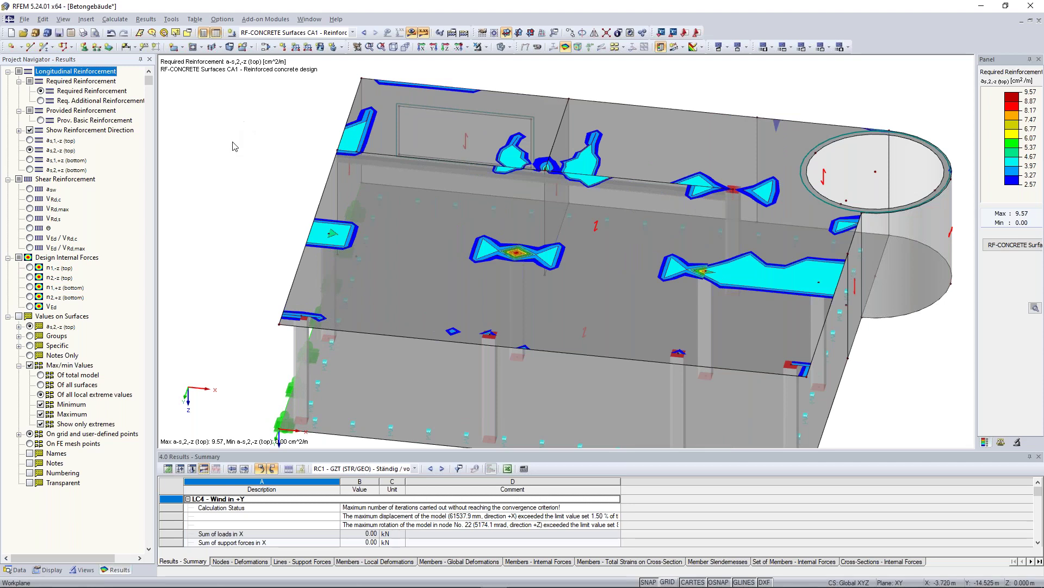
pyautogui.scroll(1, 251, 158)
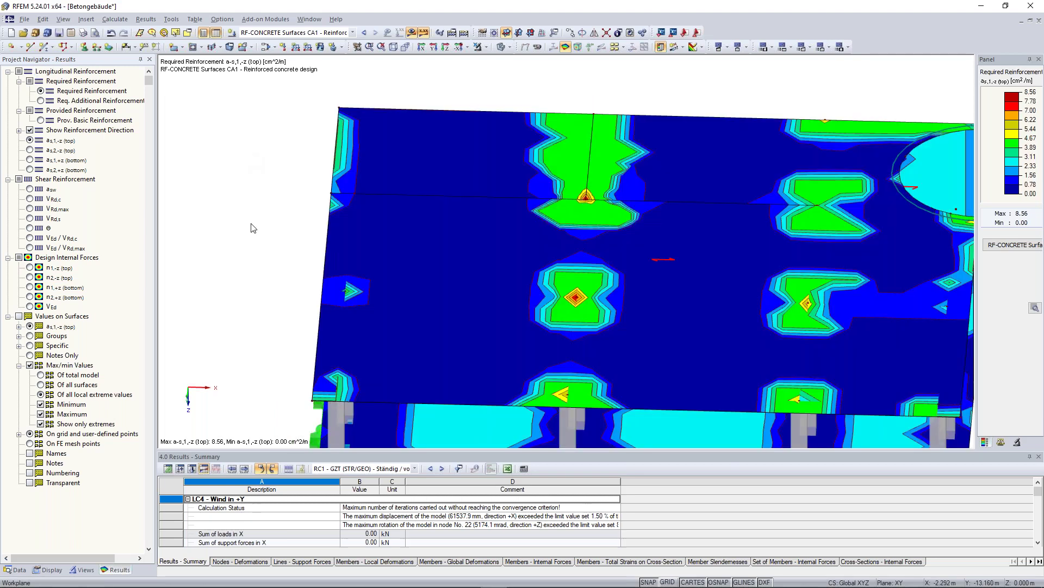
pyautogui.scroll(-3, 238, 205)
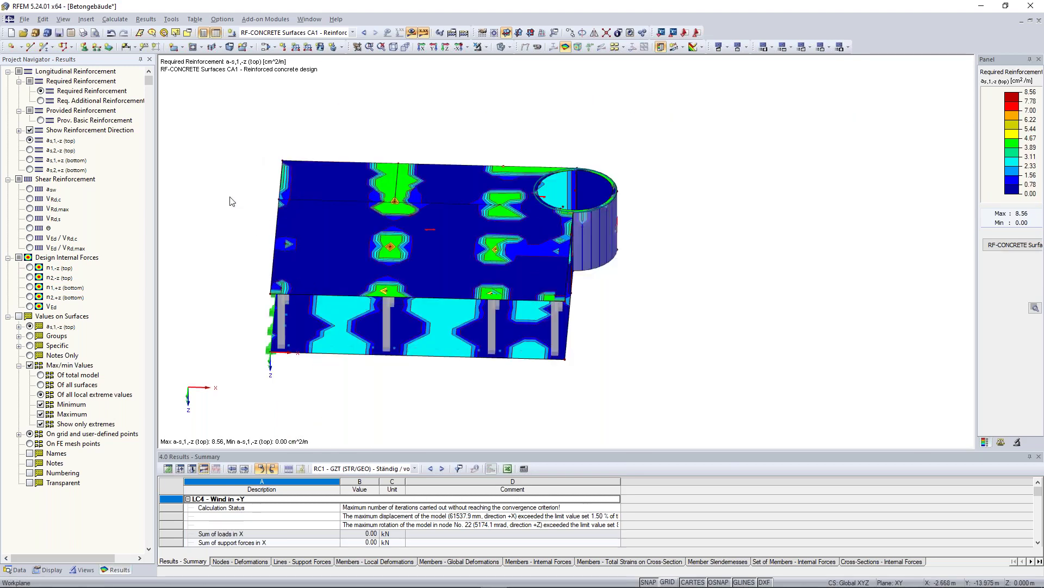
pyautogui.scroll(3, 235, 204)
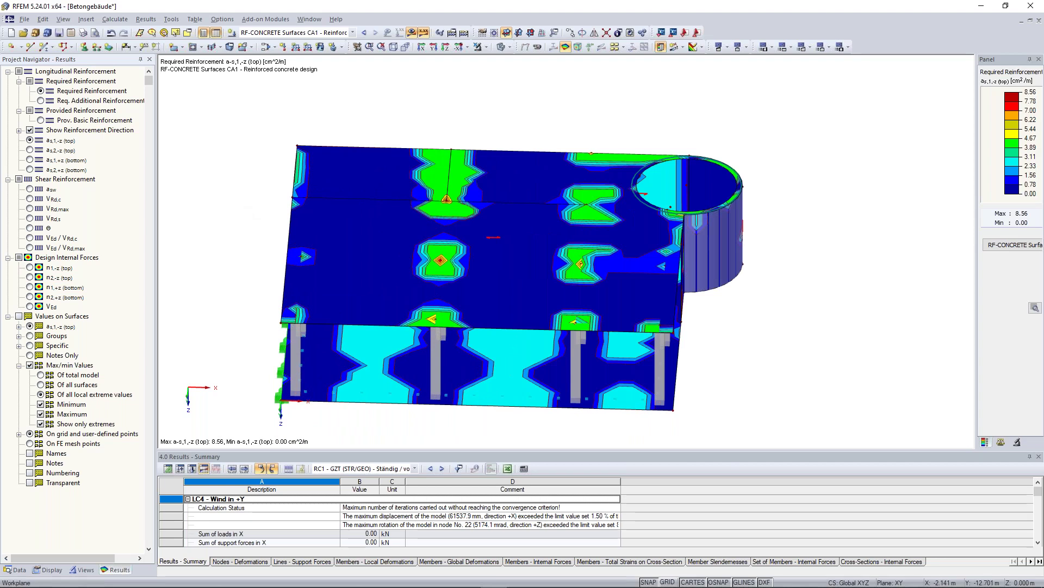
pyautogui.scroll(-1, 221, 193)
pyautogui.scroll(1, 217, 191)
pyautogui.click(29, 150)
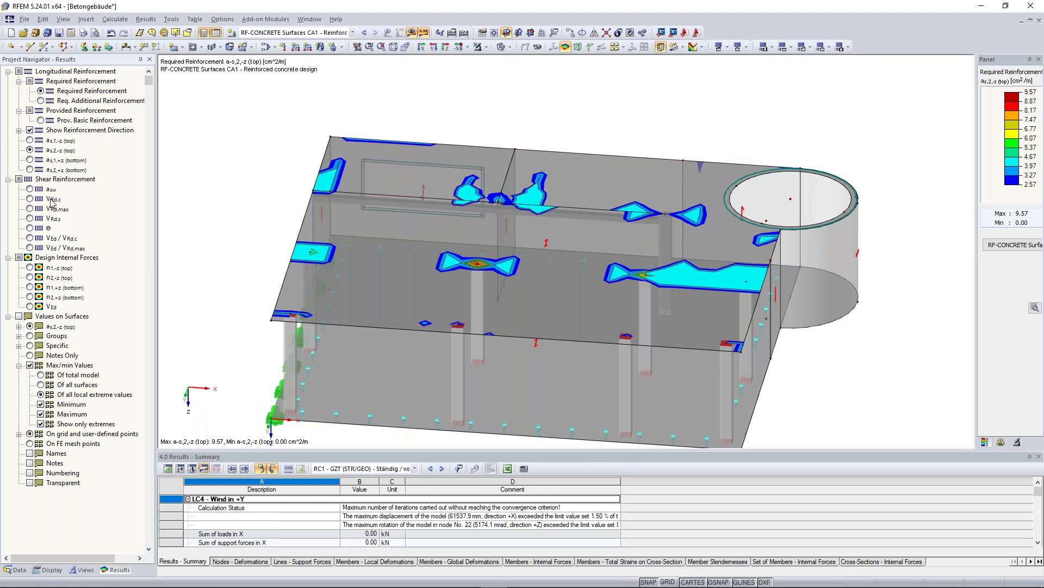
pyautogui.keyDown('ctrl'); pyautogui.moveTo(729, 310); pyautogui.dragTo(756, 305, button='middle'); pyautogui.keyUp('ctrl')
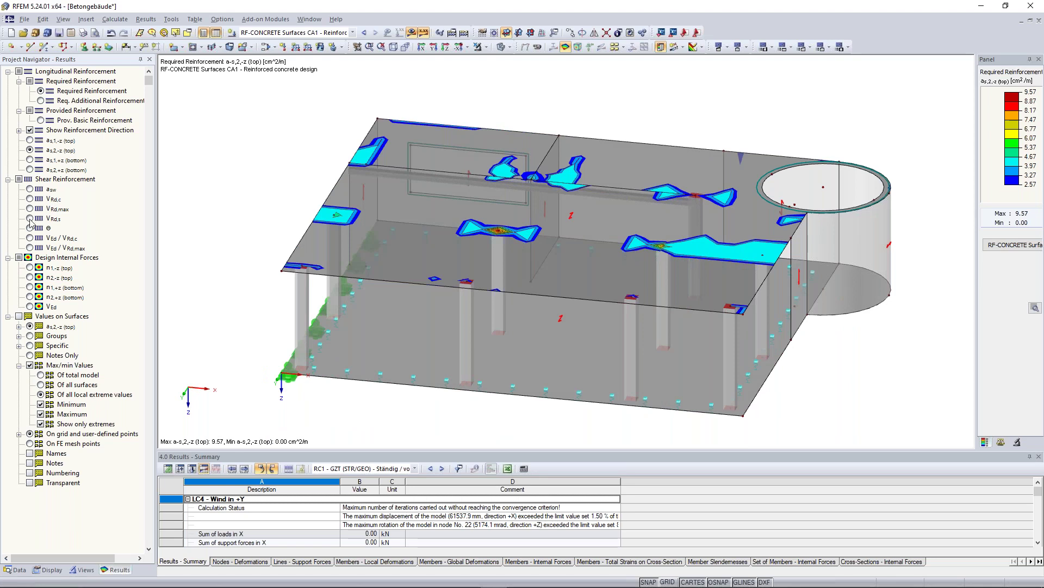
# Display the shear force ratio VEd / VRd,c and limit the visibility to the roof slab
pyautogui.click(30, 247)
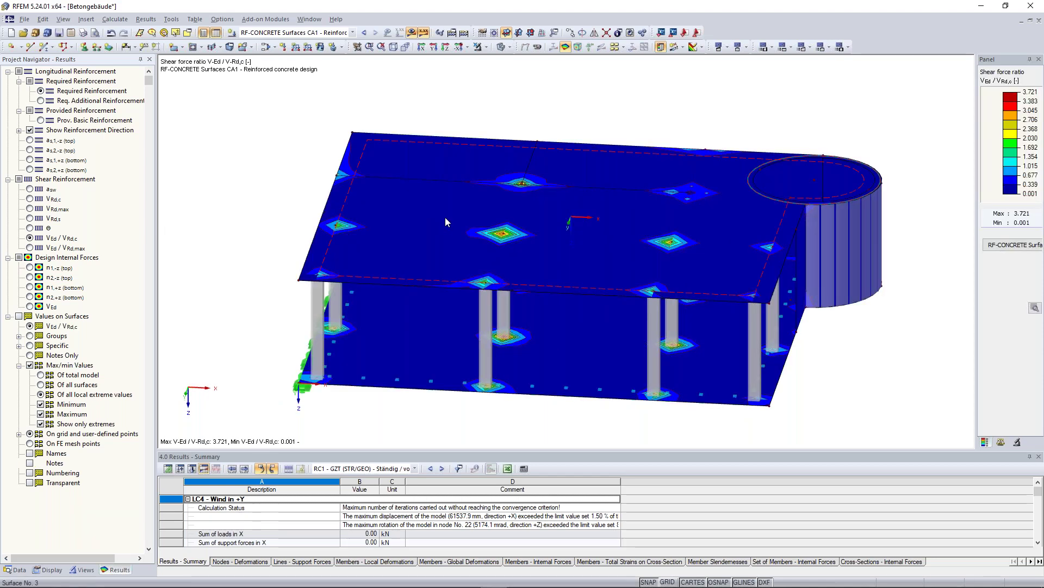
pyautogui.click(445, 217)
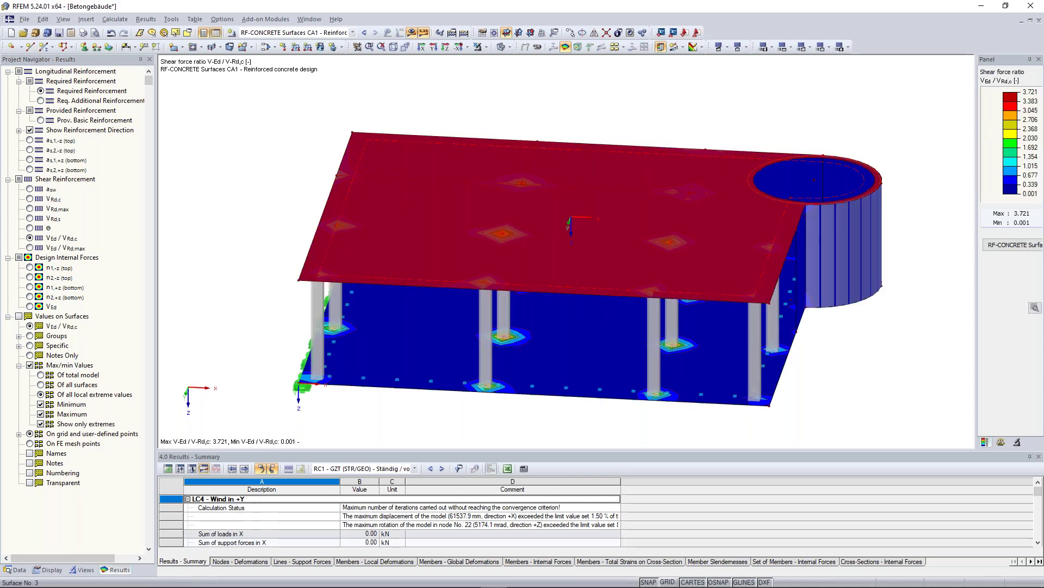
pyautogui.moveTo(487, 114); pyautogui.dragTo(428, 115, button='middle')
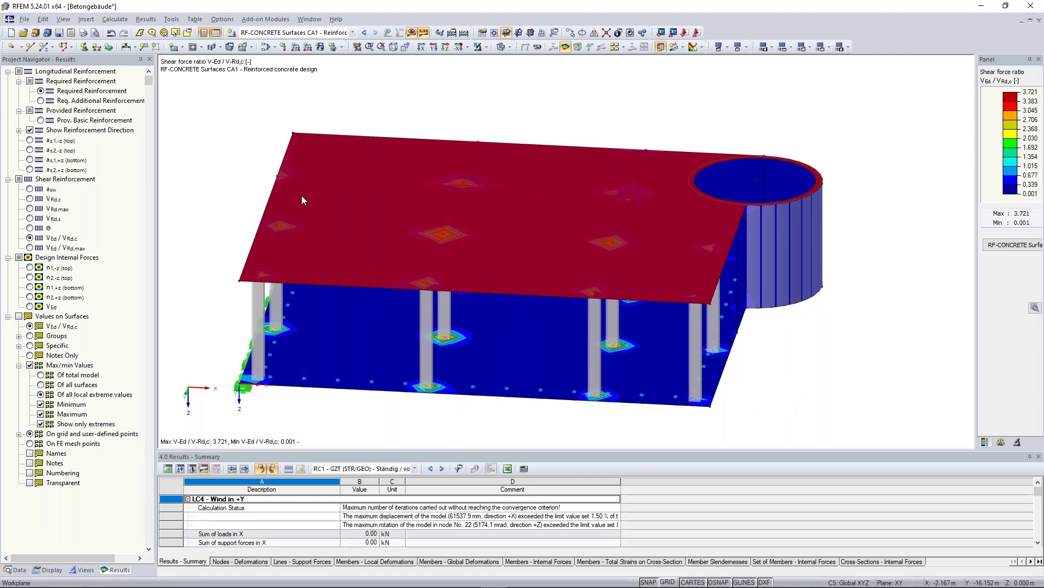
pyautogui.click(486, 48)
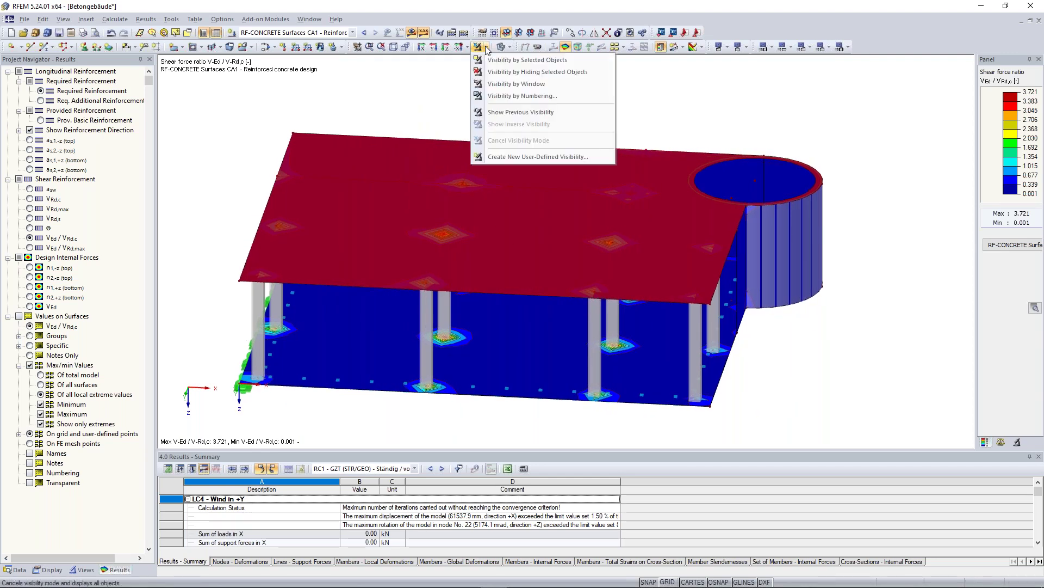
pyautogui.click(497, 60)
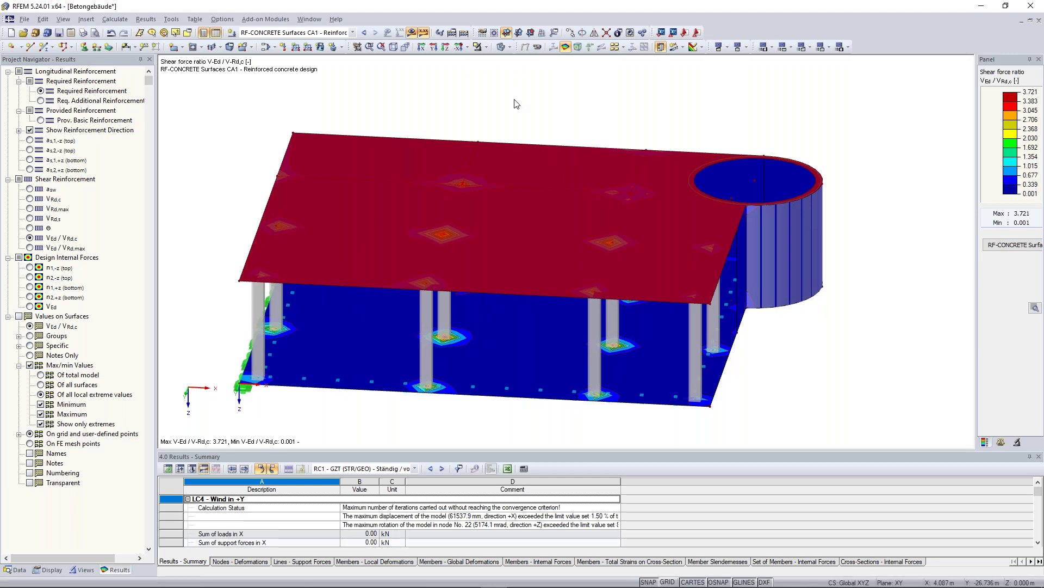
# Turn off the display of hidden objects in the background and show the roof slab in plan view
pyautogui.rightClick(665, 103)
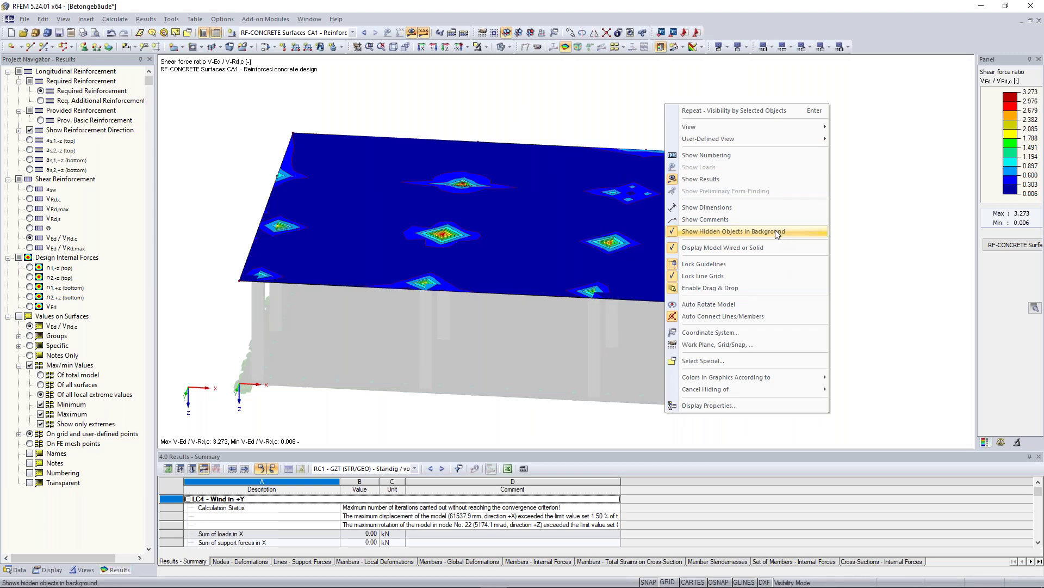
pyautogui.click(446, 48)
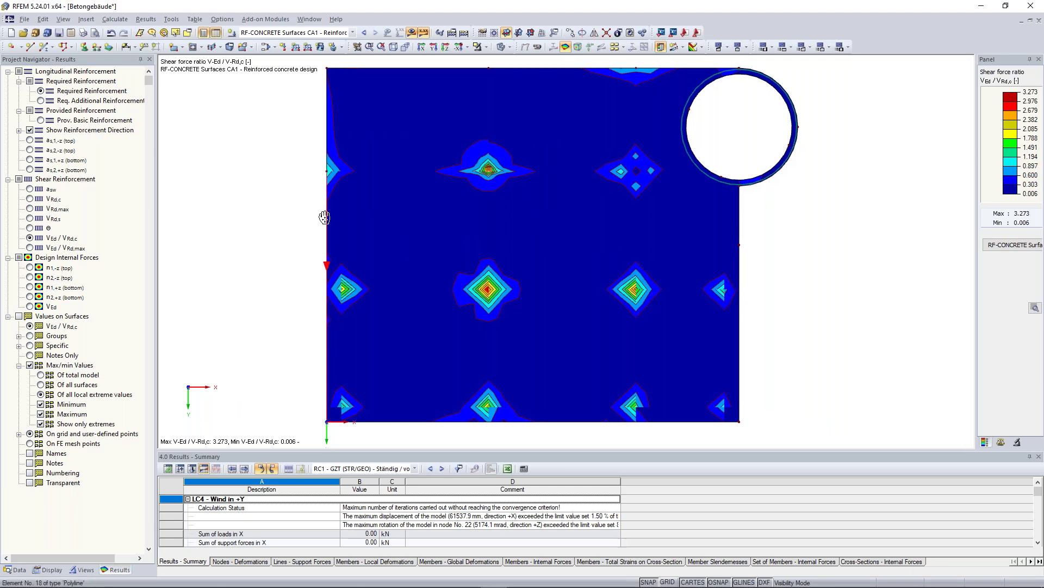
pyautogui.moveTo(325, 218); pyautogui.dragTo(325, 221, button='middle')
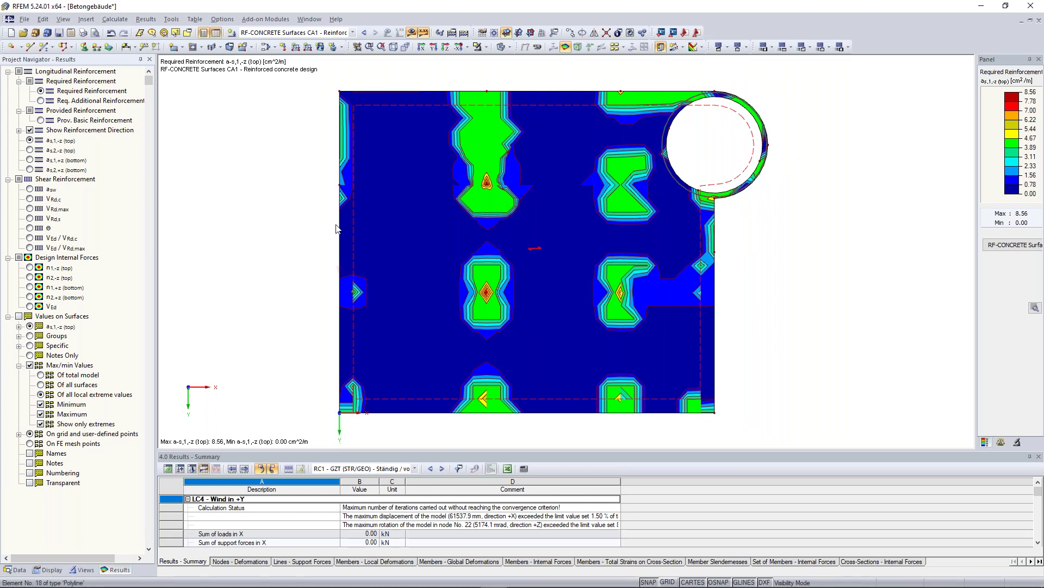
# Refill the isoband value scale of as,1,-z (top) from 8.56 down to 2.57 and examine the roof slab's reinforcement zones
pyautogui.moveTo(339, 222); pyautogui.dragTo(349, 225, button='middle')
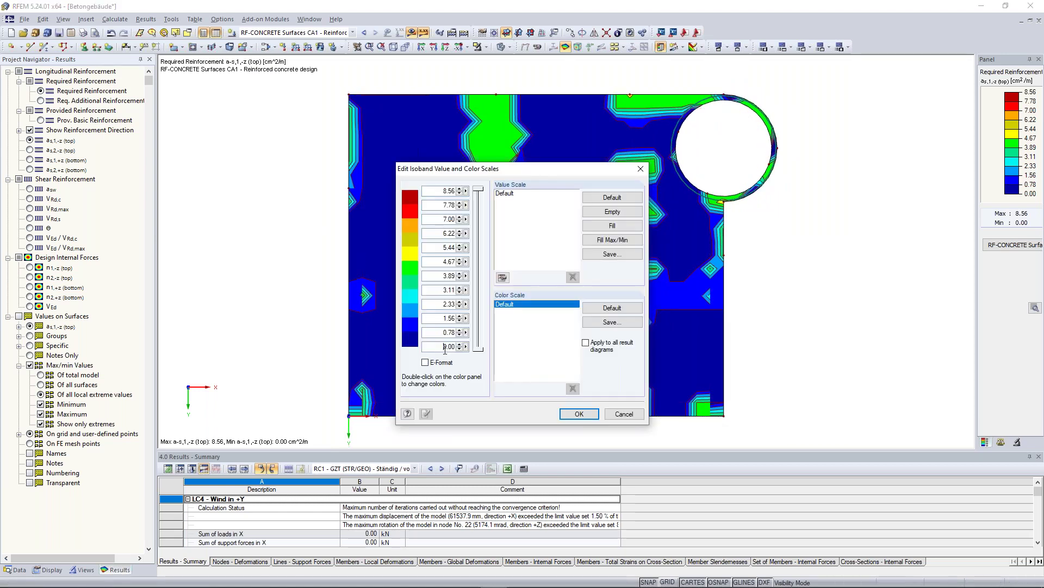
pyautogui.doubleClick(445, 347)
pyautogui.press('Delete')
pyautogui.click(579, 414)
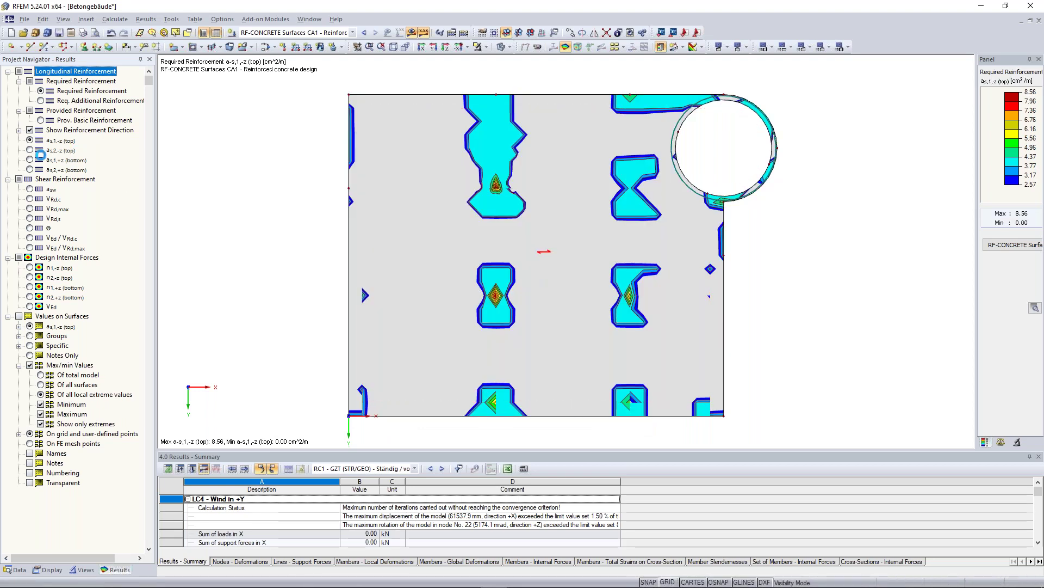
pyautogui.scroll(-1, 661, 220)
pyautogui.moveTo(798, 272); pyautogui.dragTo(842, 302, button='middle')
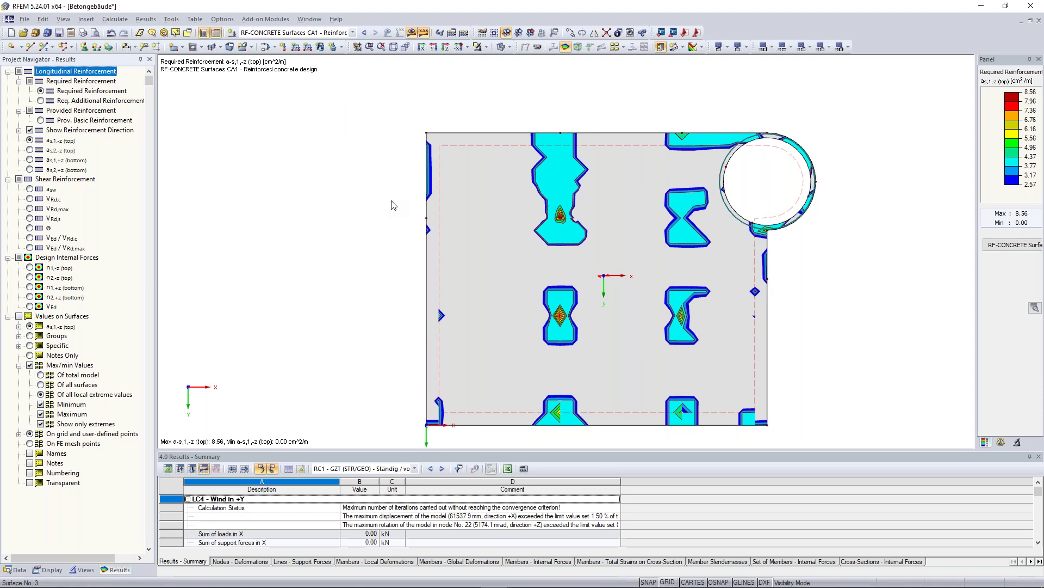
pyautogui.scroll(1, 394, 210)
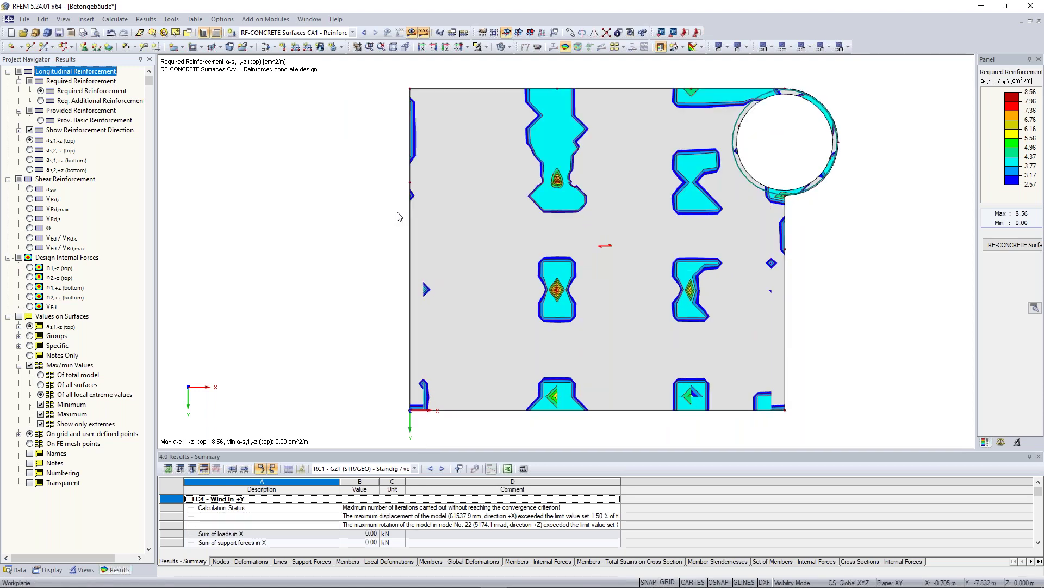
pyautogui.keyDown('ctrl'); pyautogui.moveTo(399, 215); pyautogui.dragTo(353, 203, button='middle'); pyautogui.keyUp('ctrl')
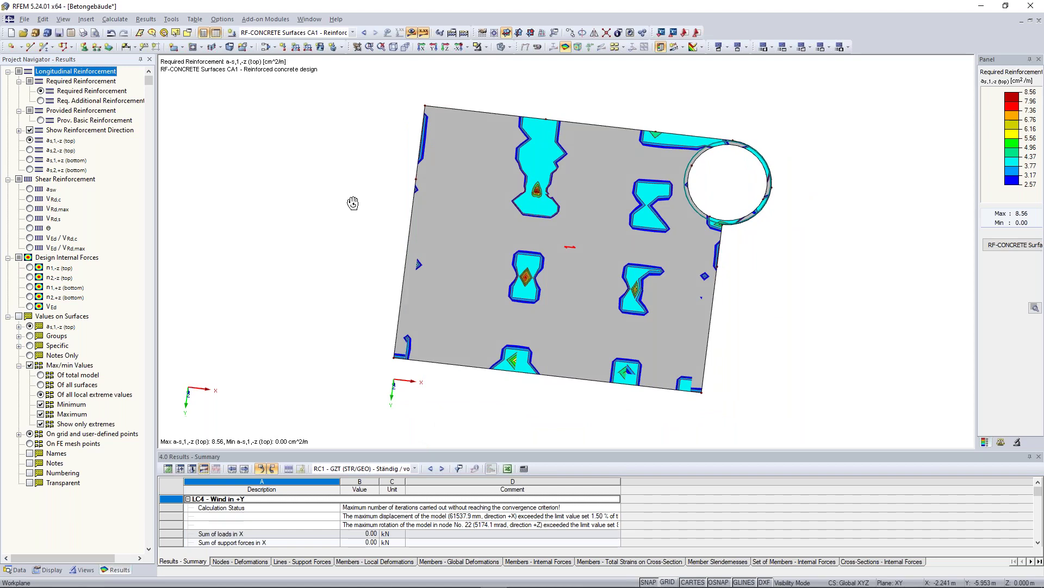
pyautogui.keyDown('ctrl'); pyautogui.moveTo(353, 203); pyautogui.dragTo(352, 191, button='middle'); pyautogui.keyUp('ctrl')
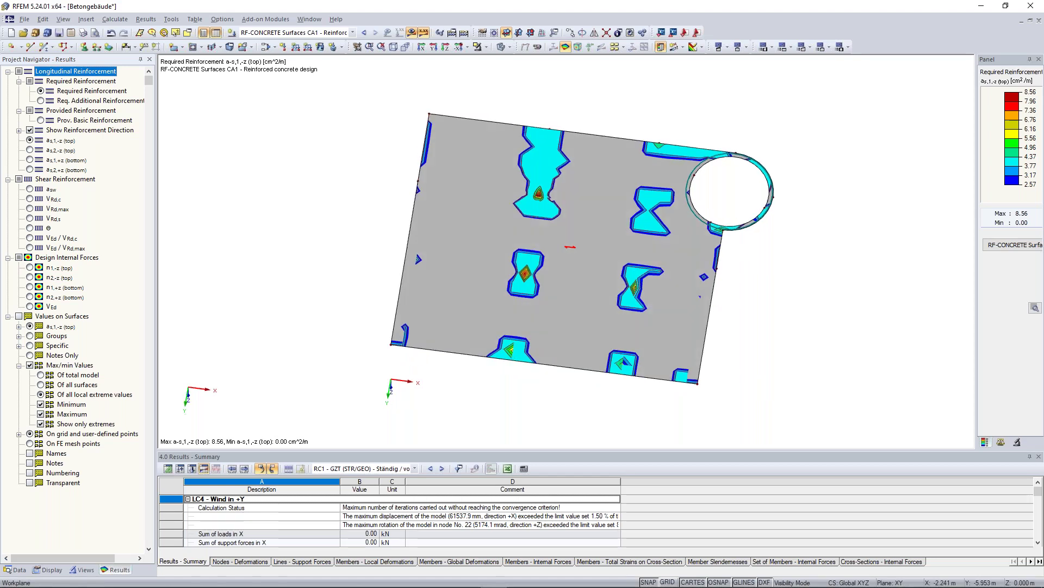
pyautogui.keyDown('ctrl'); pyautogui.moveTo(361, 259); pyautogui.dragTo(369, 160, button='middle'); pyautogui.keyUp('ctrl')
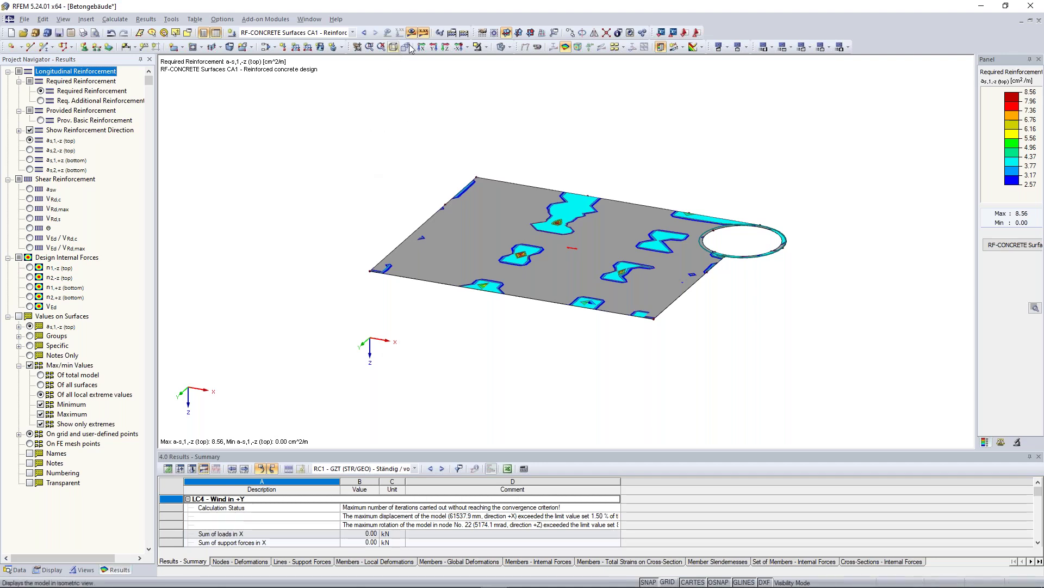
# Cancel the visibility mode to display the entire building again, without the surface design results
pyautogui.click(482, 47)
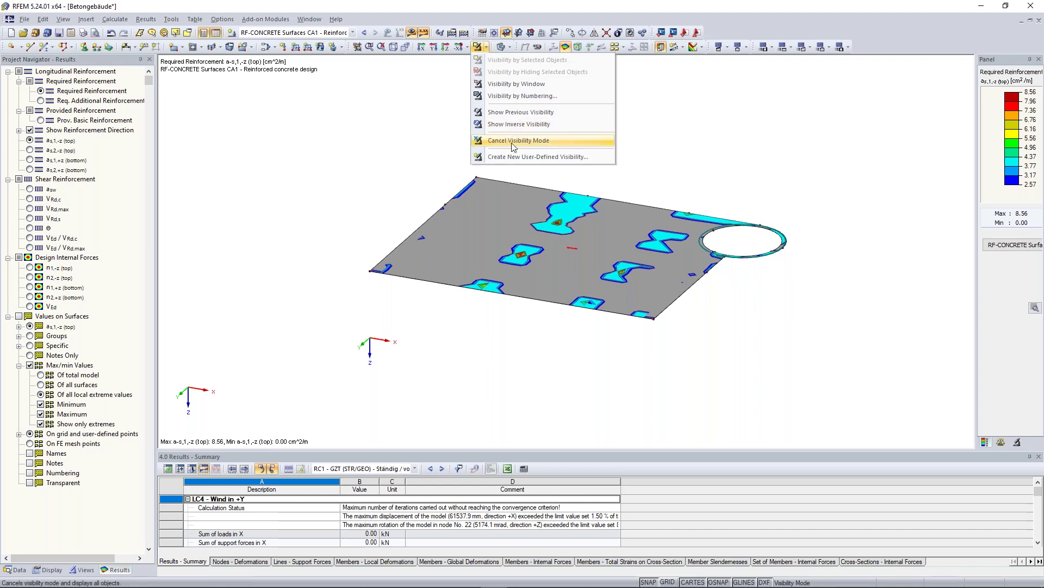
pyautogui.click(513, 142)
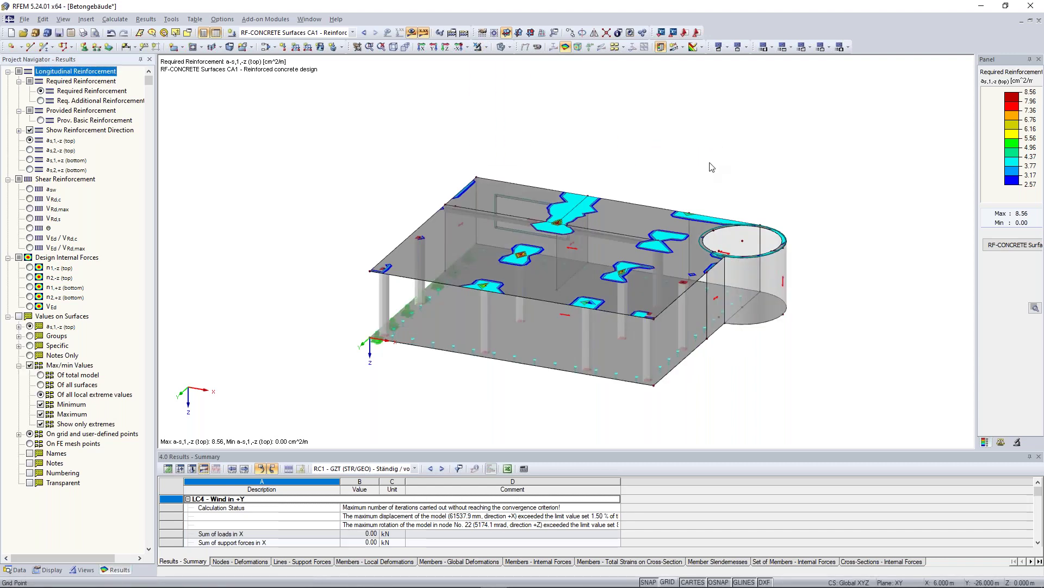
pyautogui.keyDown('ctrl'); pyautogui.moveTo(694, 153); pyautogui.dragTo(679, 144, button='middle'); pyautogui.keyUp('ctrl')
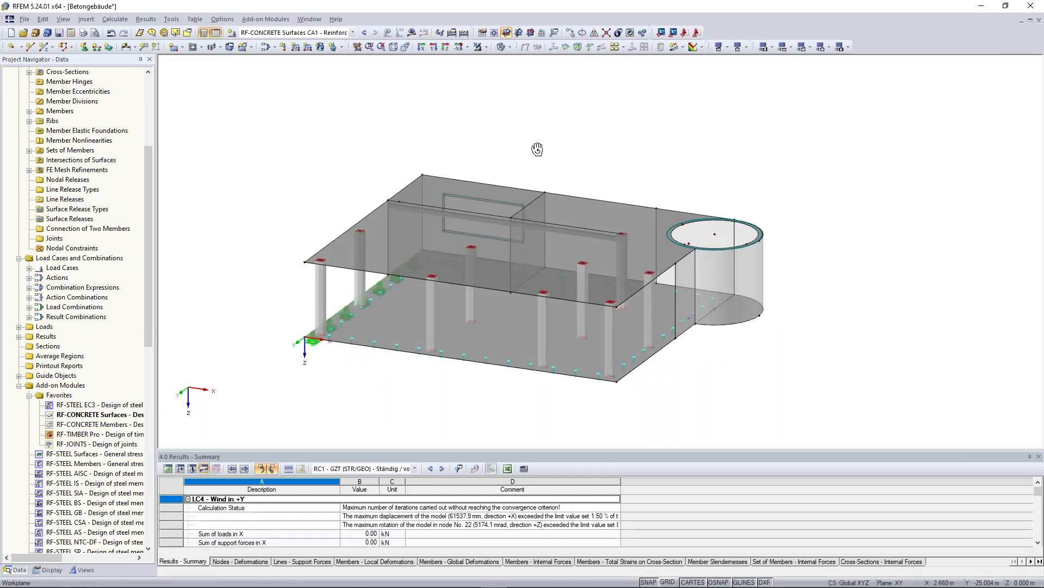
# Inspect the rib alignment and integration widths of member 10 in the downstand beam beneath the roof slab, leaving them unchanged
pyautogui.scroll(2, 507, 225)
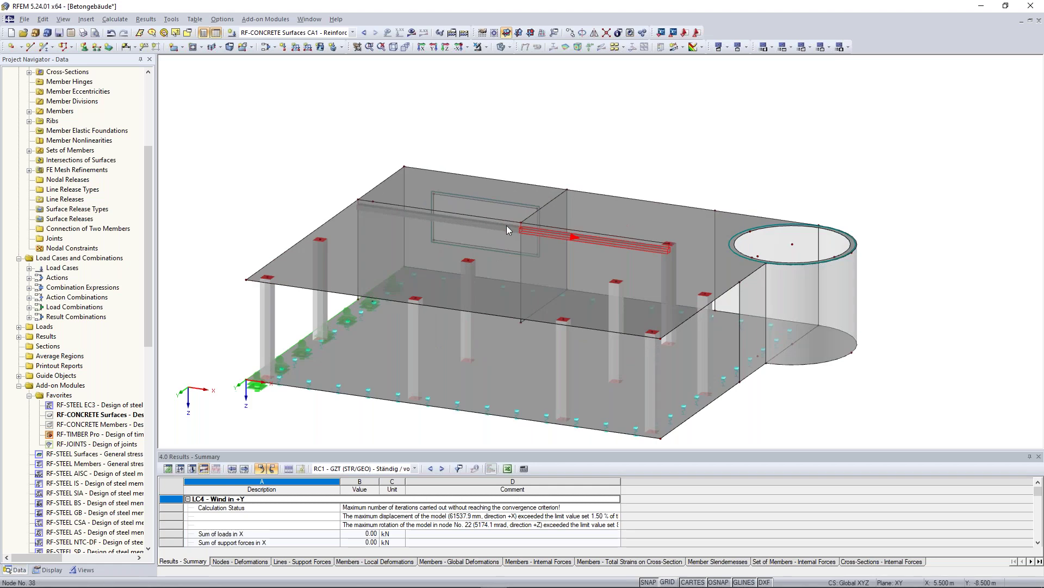
pyautogui.doubleClick(475, 223)
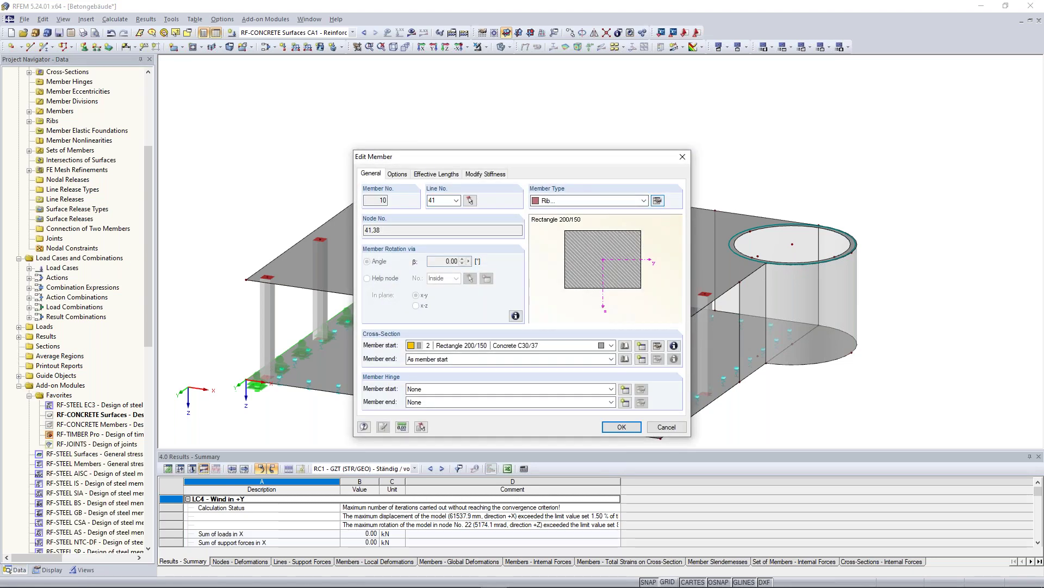
pyautogui.click(657, 201)
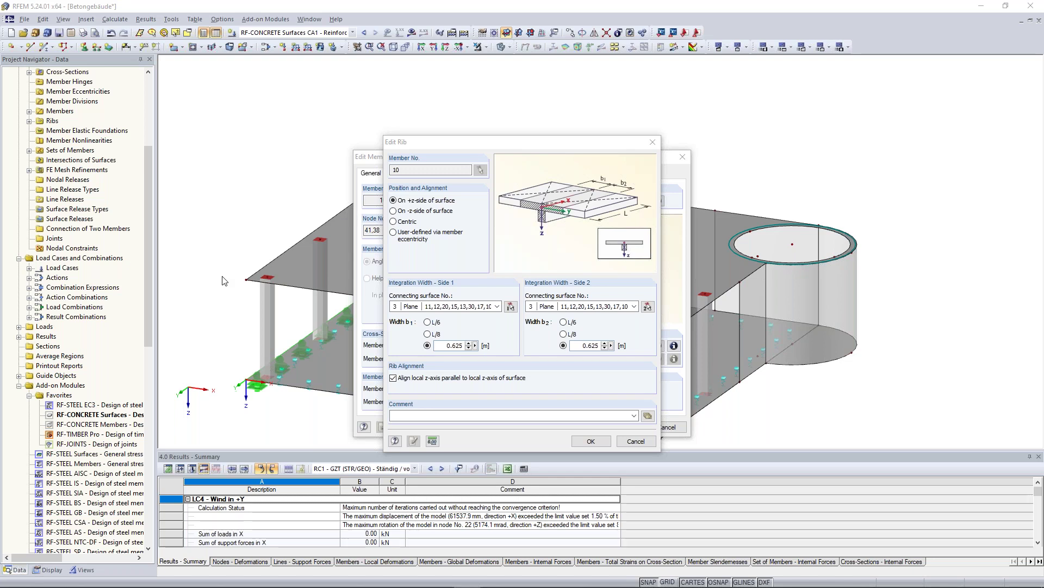
pyautogui.click(652, 143)
pyautogui.click(691, 155)
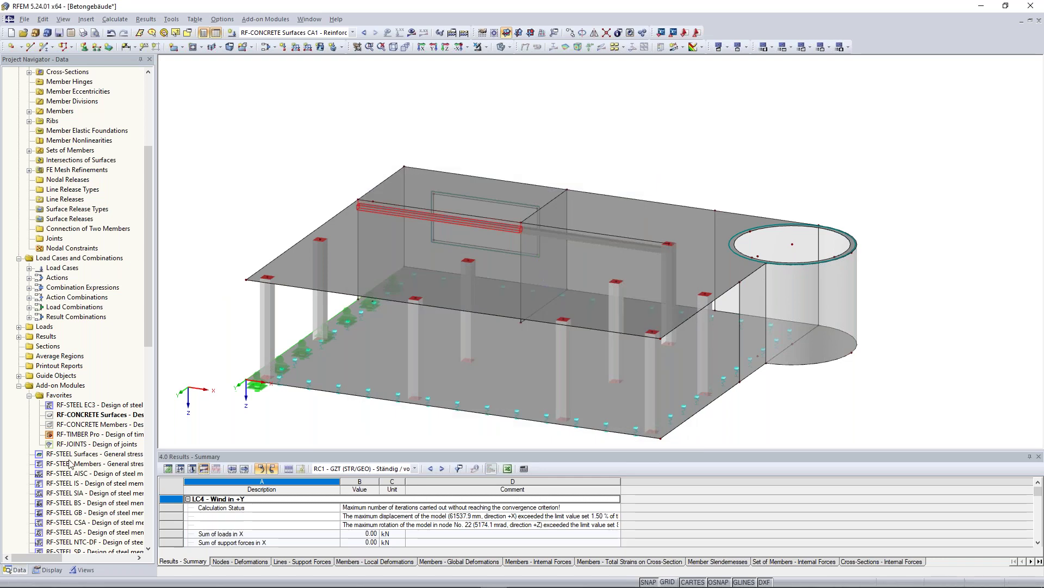
# Open RF-CONCRETE Members, set the National Annex to CEN and select result combination RC1 for the ultimate limit state design
pyautogui.doubleClick(102, 424)
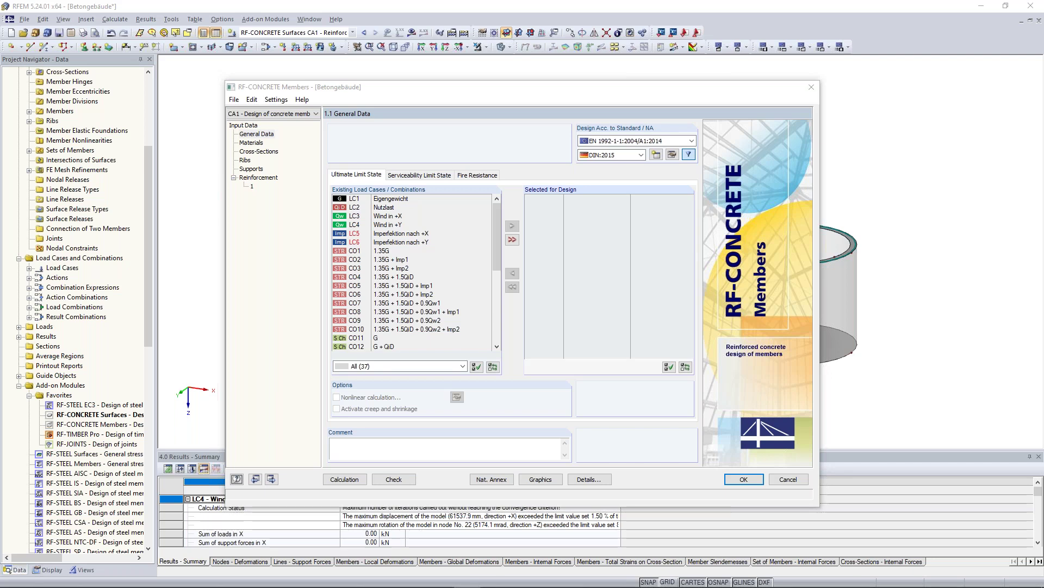
pyautogui.click(641, 155)
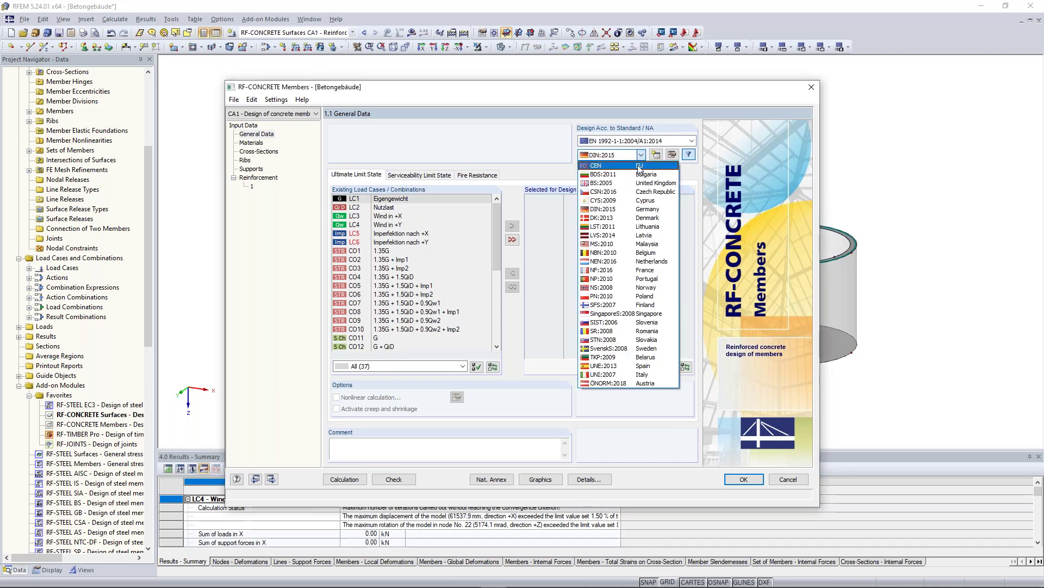
pyautogui.click(639, 168)
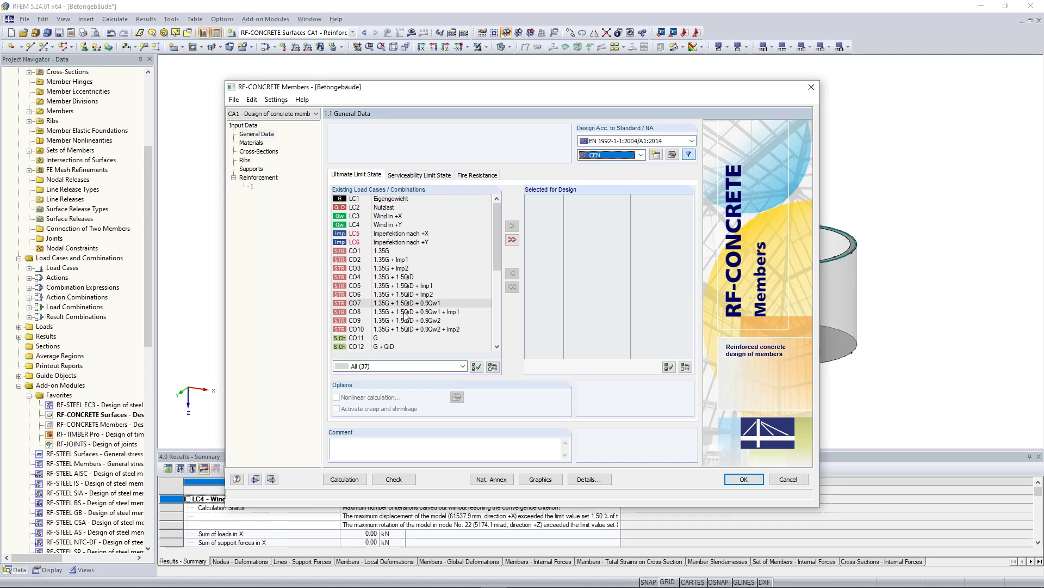
pyautogui.moveTo(499, 257); pyautogui.dragTo(477, 341)
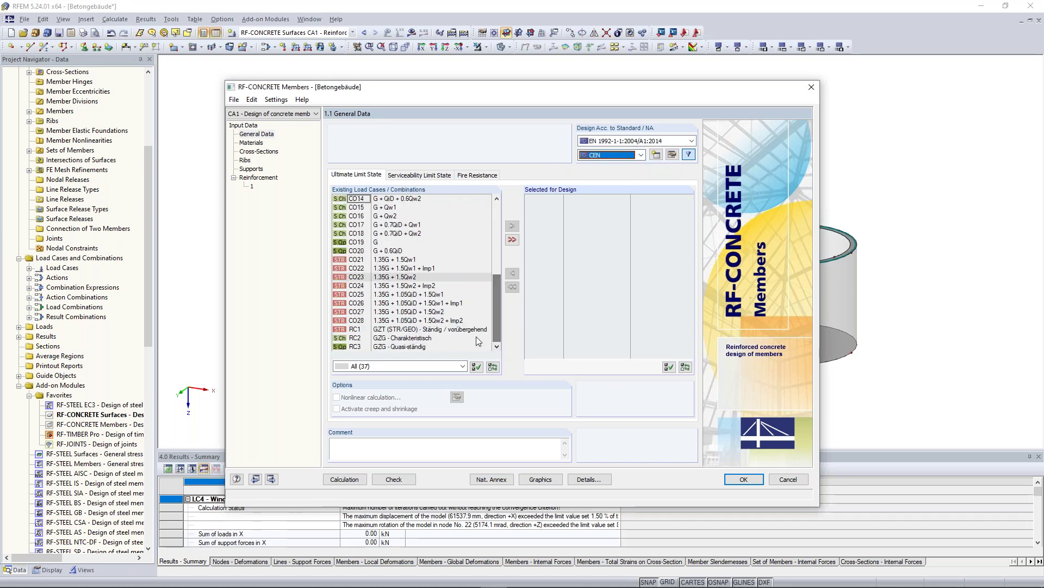
pyautogui.click(475, 330)
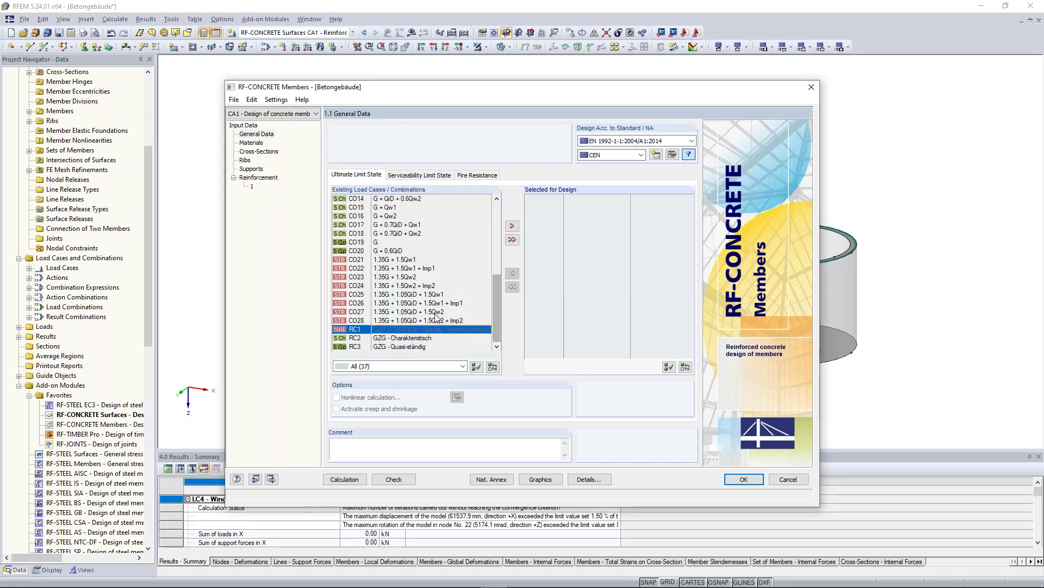
pyautogui.click(512, 225)
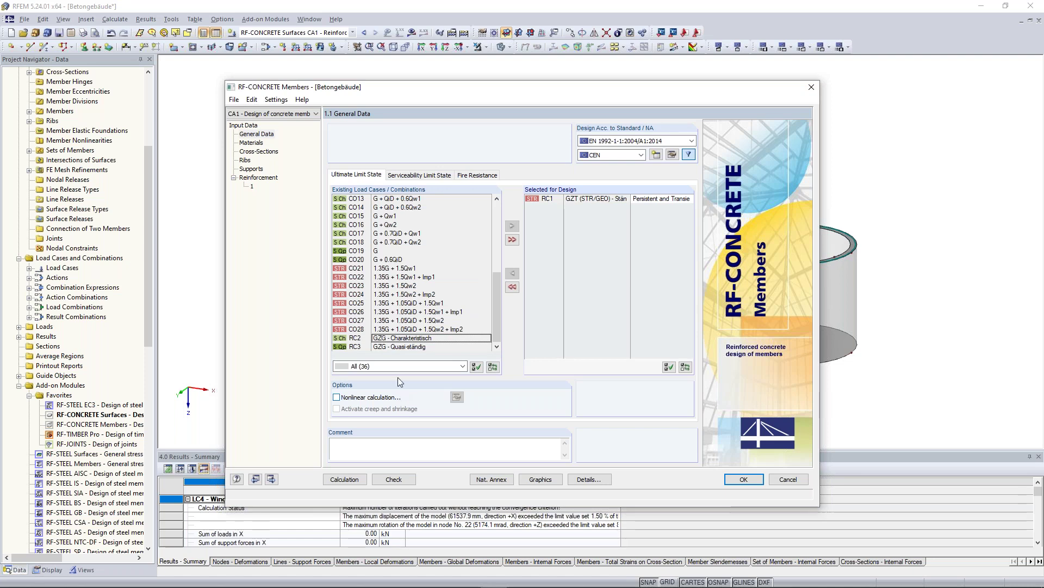
# Review the materials, the cross-sections and the ribs' effective widths in the member design's input data
pyautogui.click(259, 148)
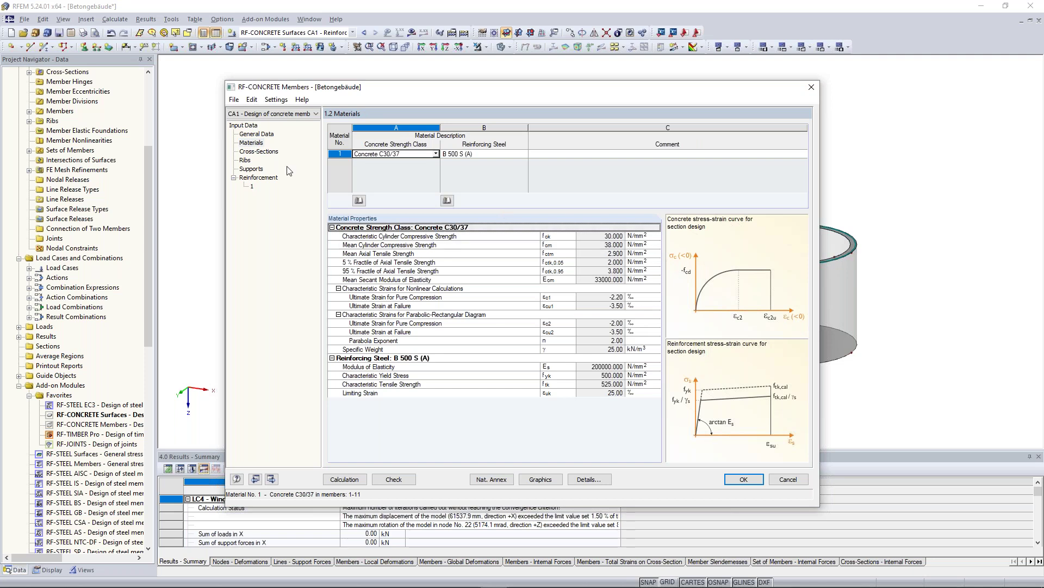
pyautogui.click(251, 153)
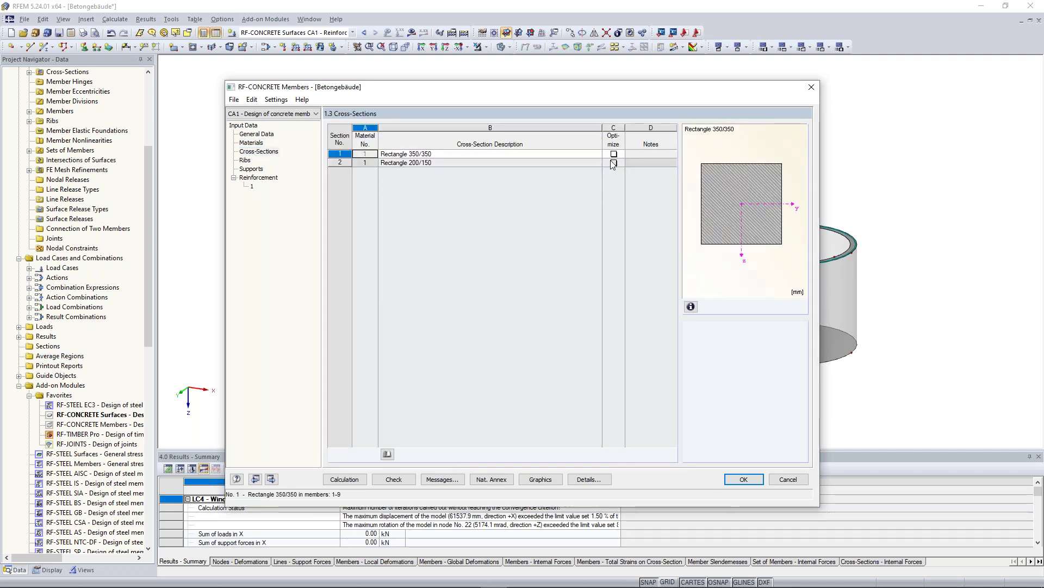
pyautogui.click(245, 160)
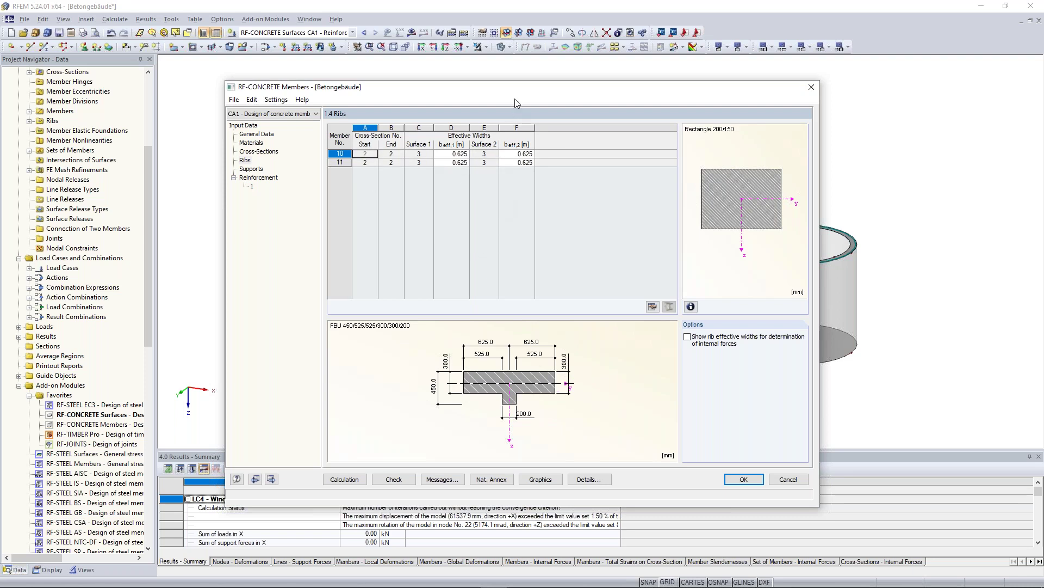
pyautogui.moveTo(518, 85); pyautogui.dragTo(519, 70)
# Define design supports at the downstand beam's nodes 41, 38 and 39 by picking them in the model
pyautogui.click(254, 154)
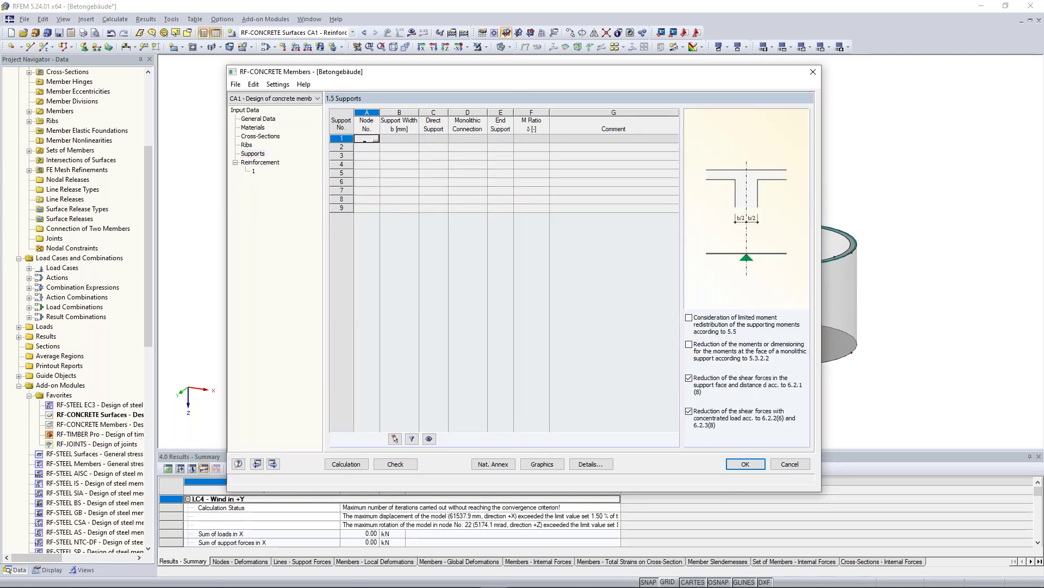
pyautogui.click(377, 139)
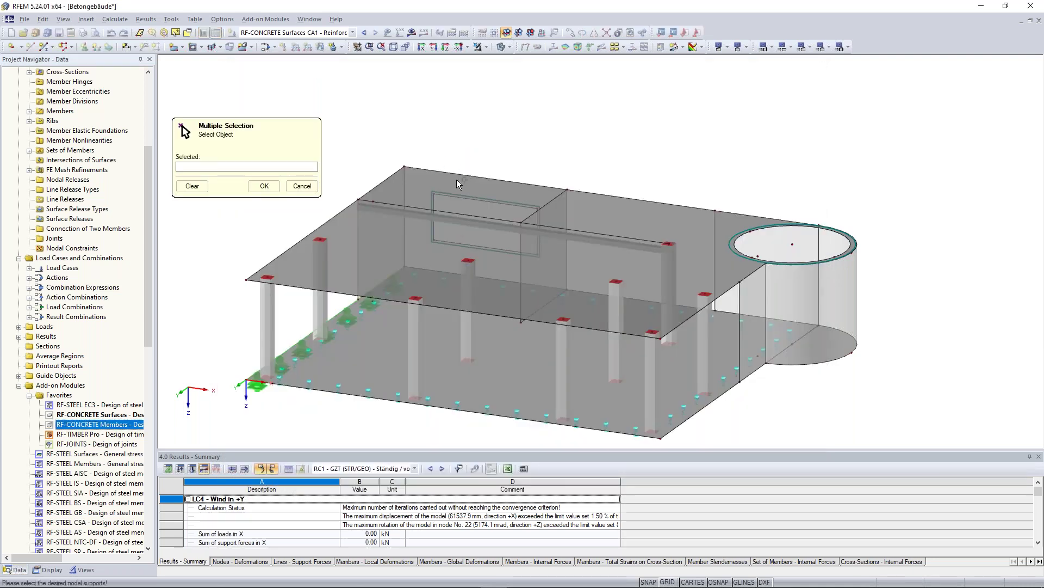
pyautogui.scroll(1, 397, 193)
pyautogui.keyDown('ctrl'); pyautogui.moveTo(397, 193); pyautogui.dragTo(390, 204, button='middle'); pyautogui.keyUp('ctrl')
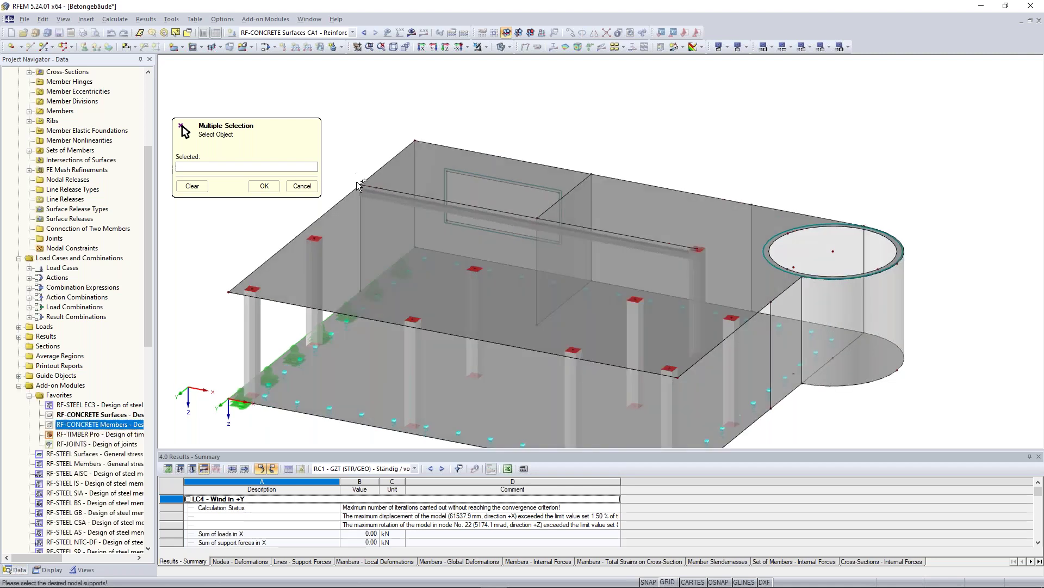
pyautogui.click(361, 185)
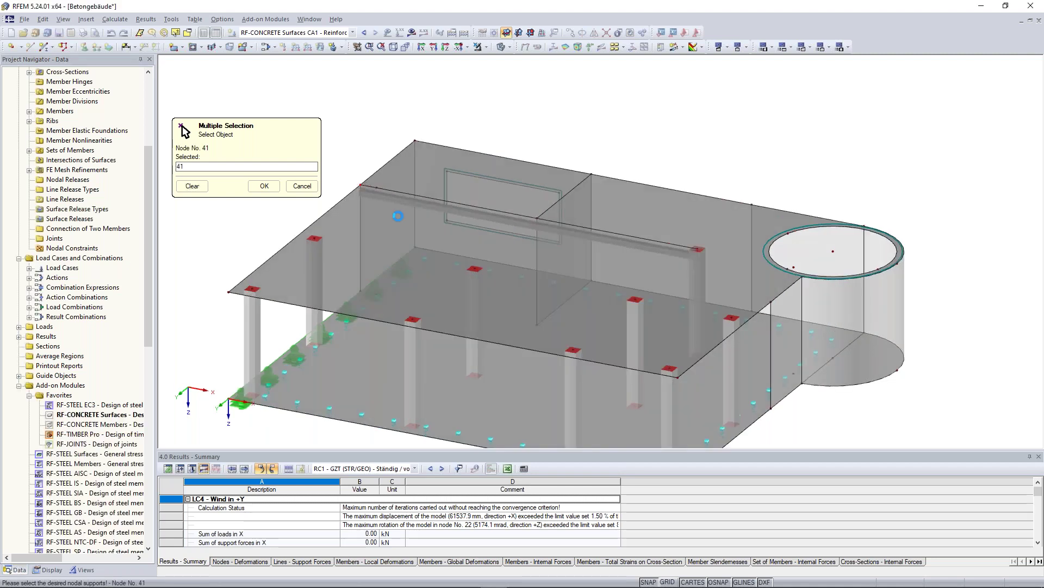
pyautogui.click(537, 218)
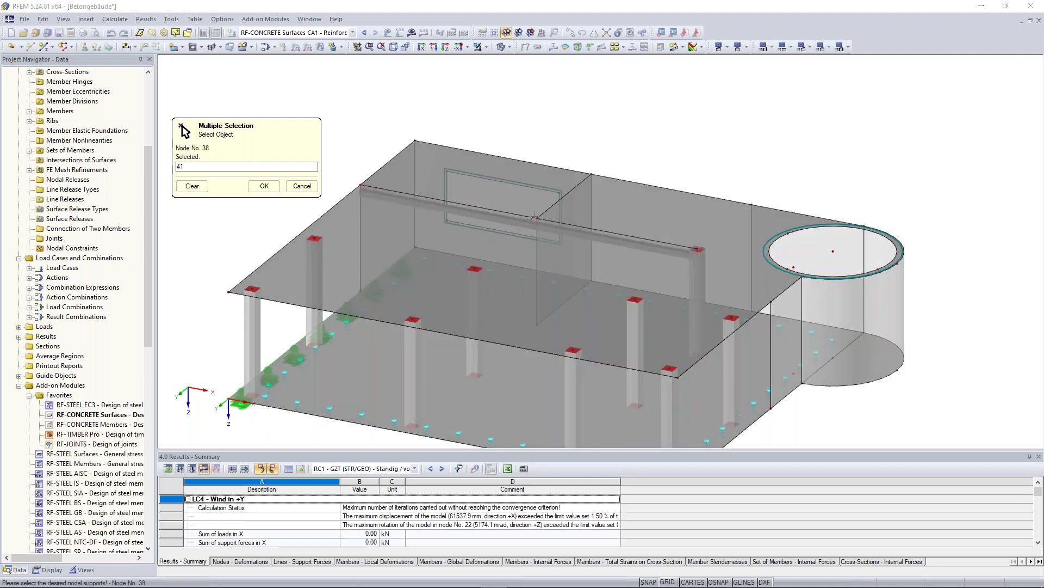
pyautogui.click(699, 249)
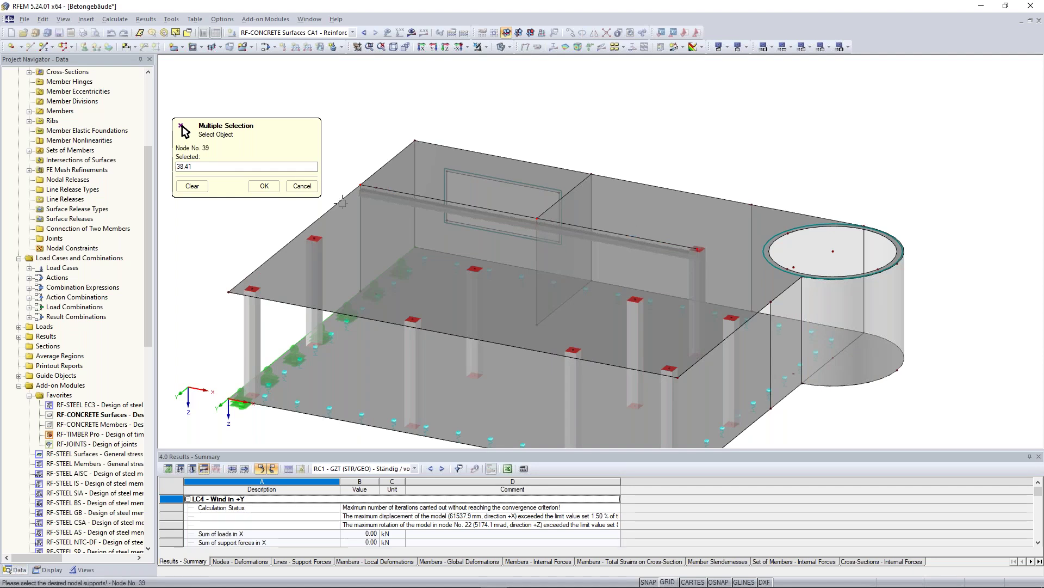
pyautogui.click(266, 190)
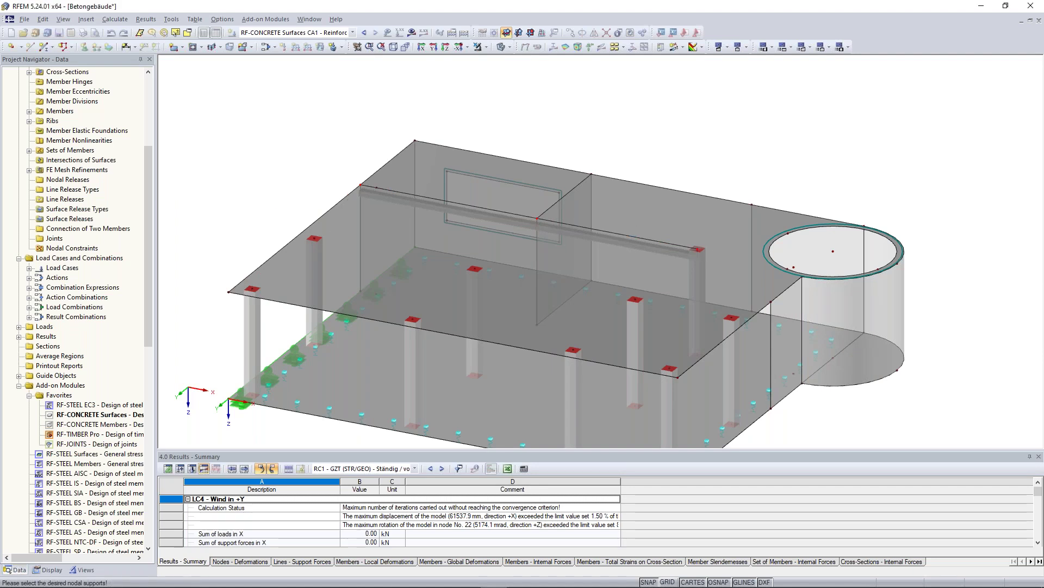
# Activate the monolithic connection for the supports at nodes 38, 39 and 41
pyautogui.moveTo(477, 73); pyautogui.dragTo(498, 297)
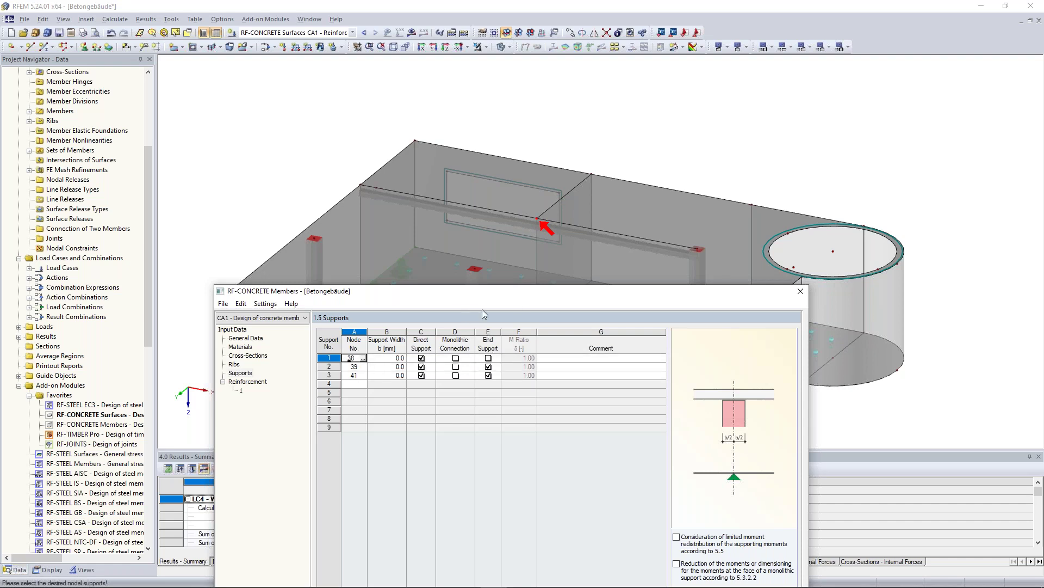
pyautogui.moveTo(482, 298); pyautogui.dragTo(481, 277)
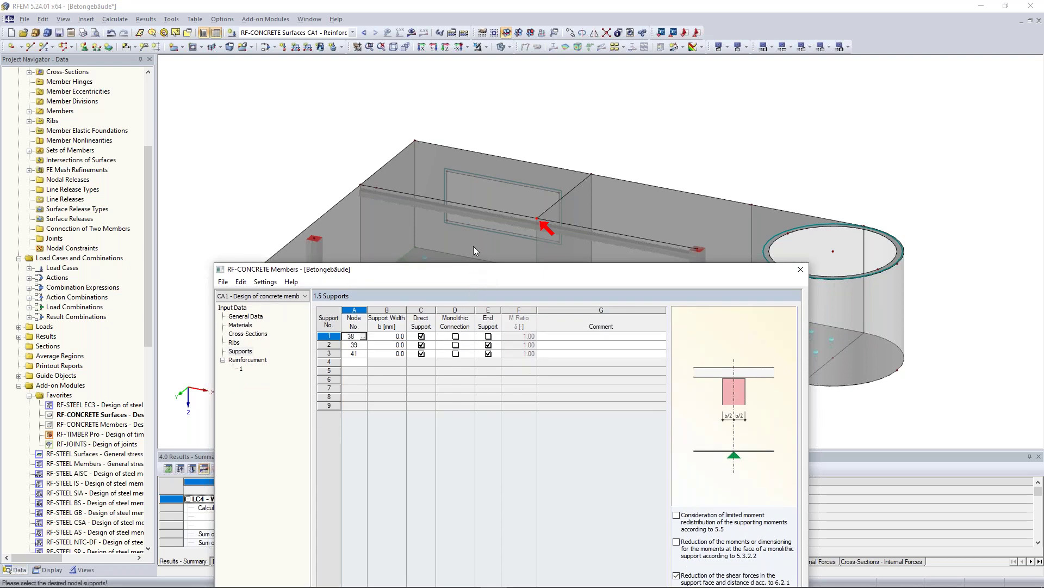
pyautogui.click(456, 337)
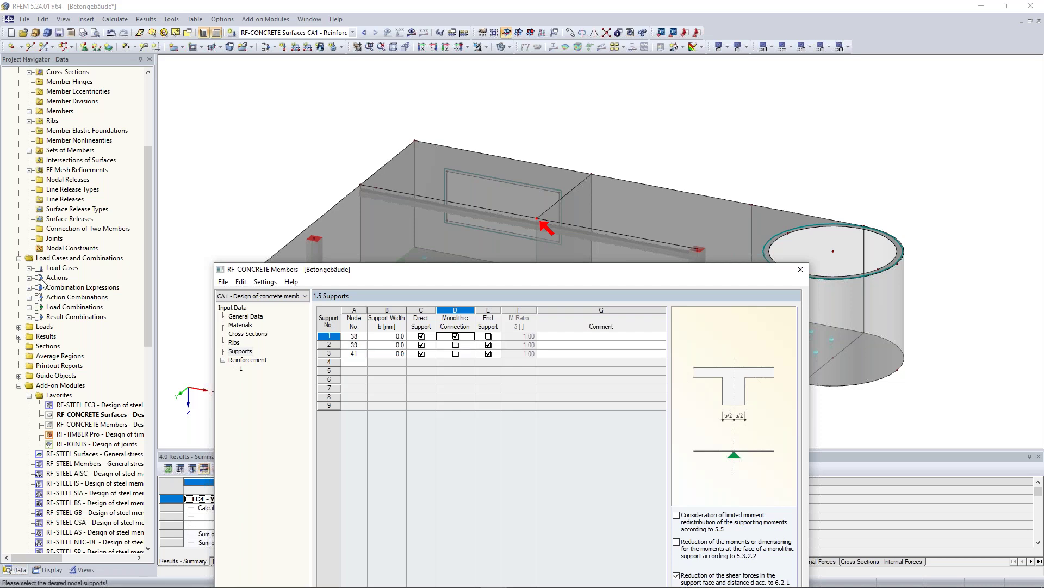
pyautogui.click(456, 345)
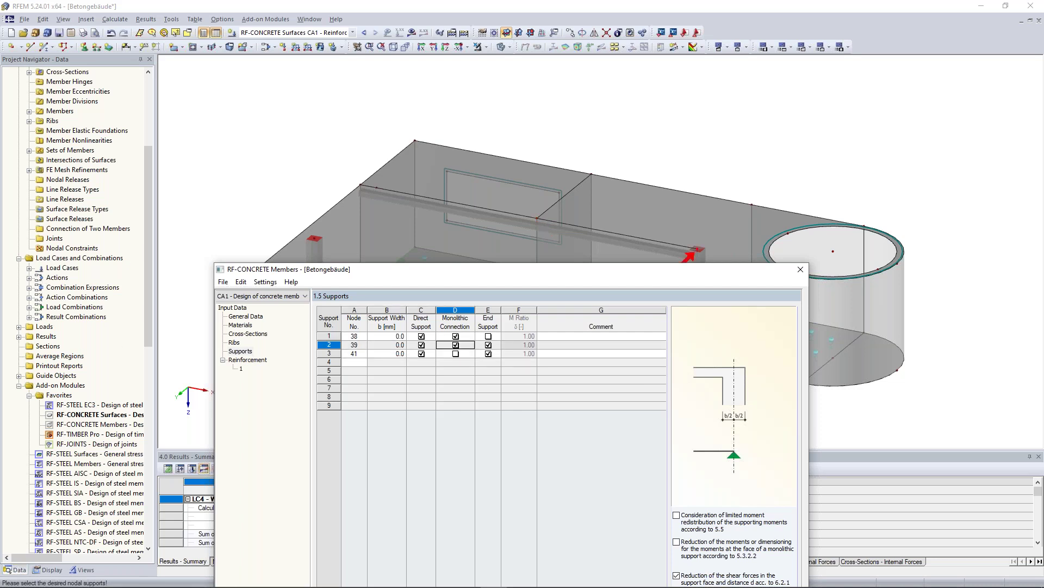
pyautogui.click(456, 354)
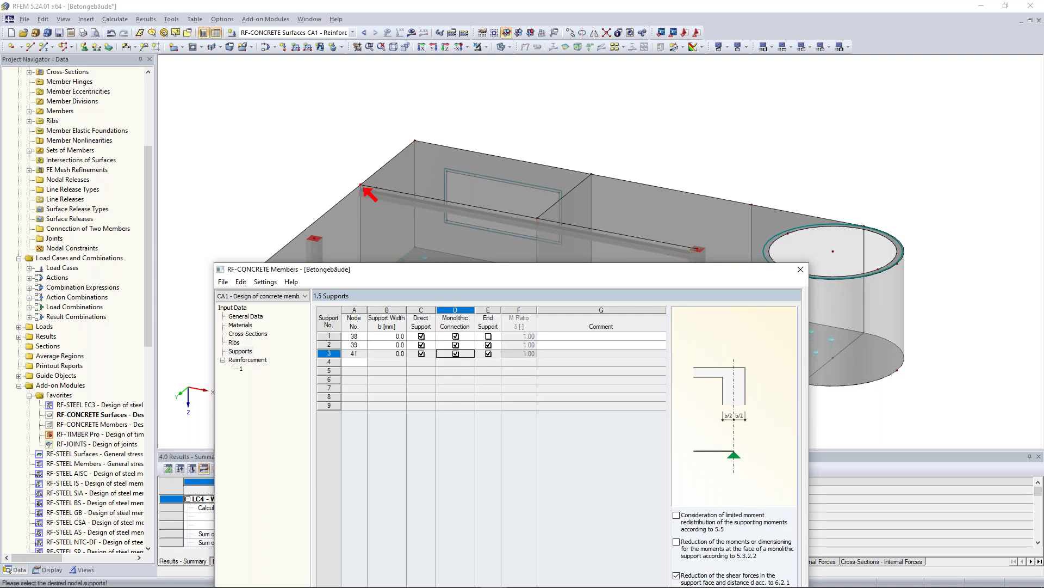
pyautogui.moveTo(570, 269); pyautogui.dragTo(563, 57)
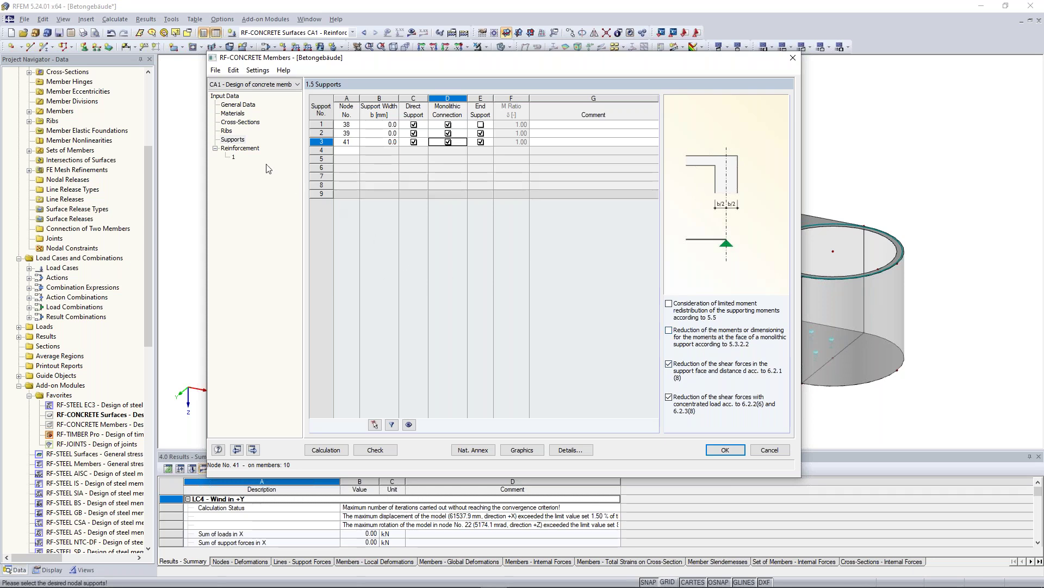
# Name the first reinforcement group "Downstand Beam" and apply it only to set of members 1, removing single members 1-9
pyautogui.click(234, 156)
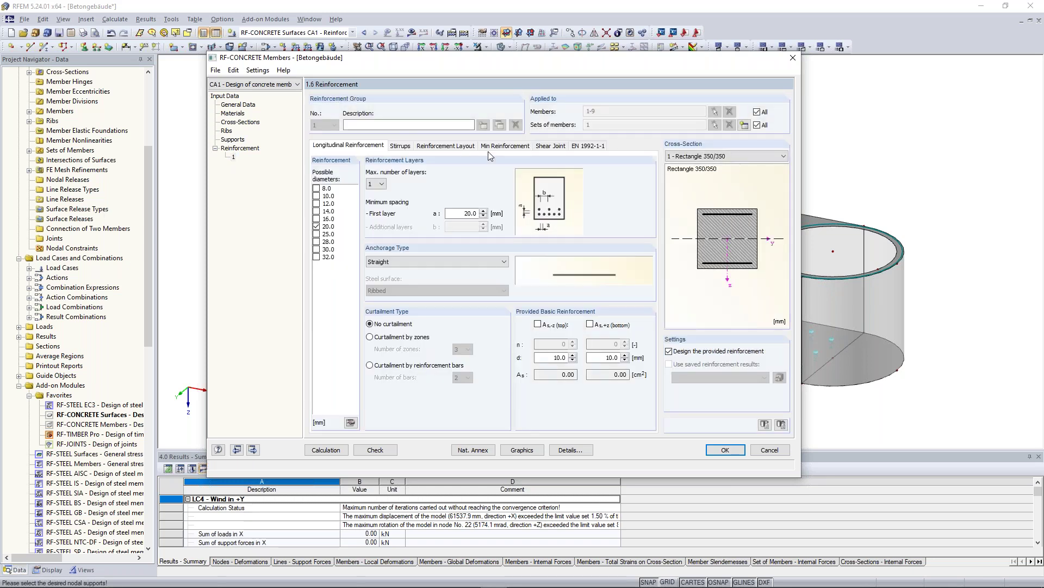
pyautogui.click(450, 125)
pyautogui.write('Downstand Beam')
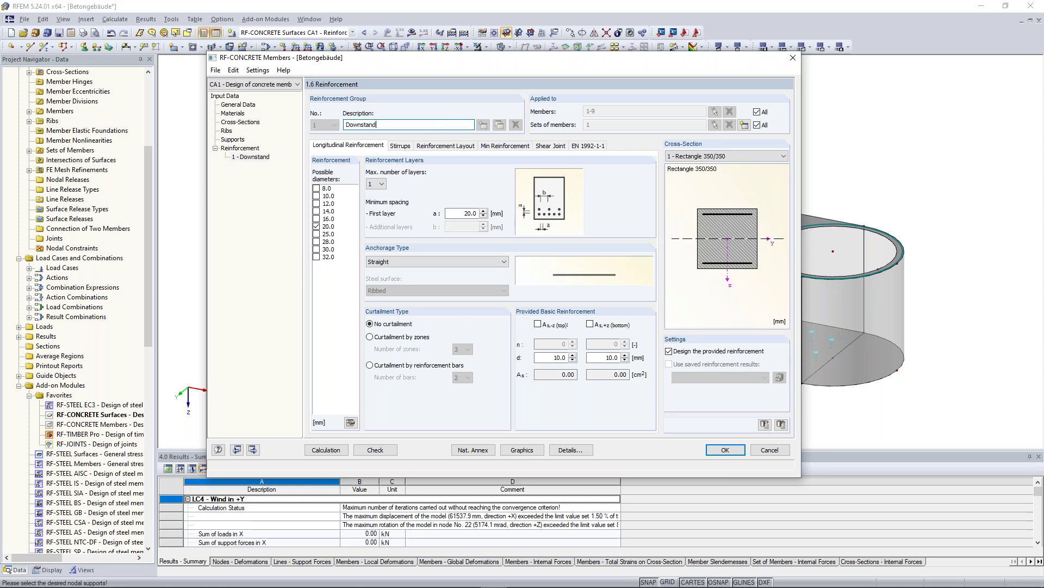
pyautogui.click(756, 113)
pyautogui.click(757, 126)
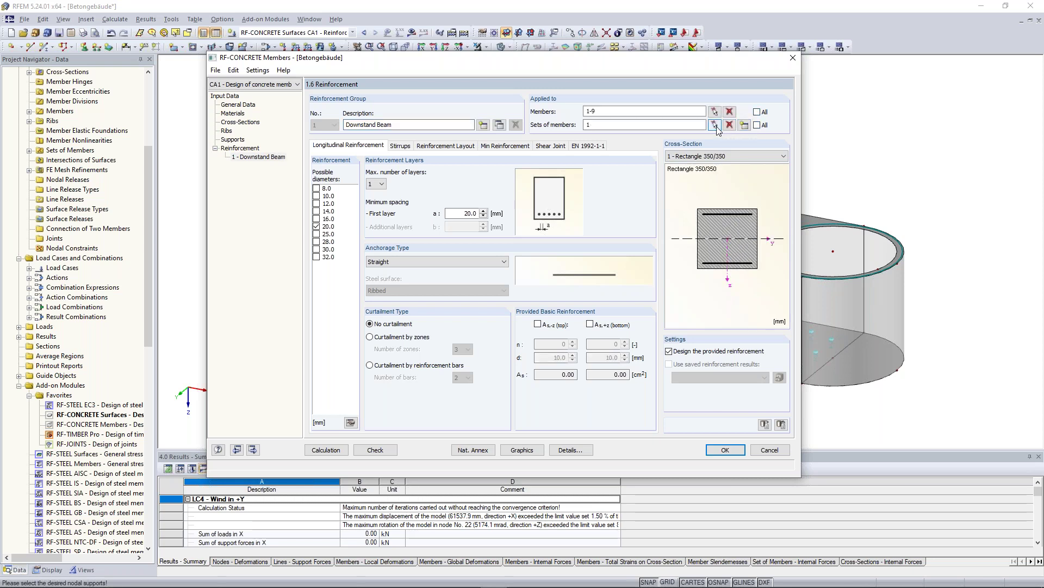
pyautogui.click(715, 125)
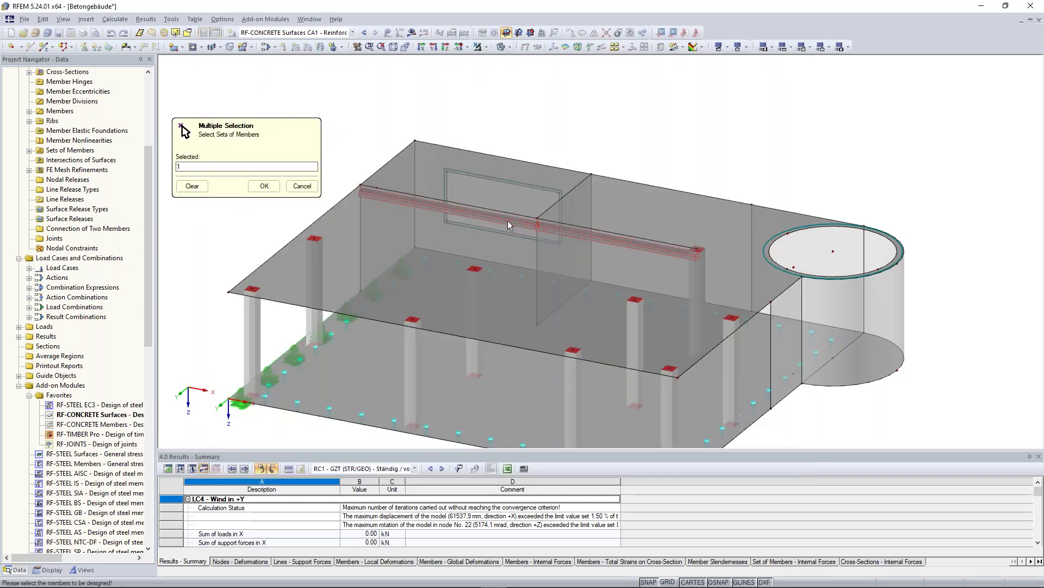
pyautogui.click(265, 186)
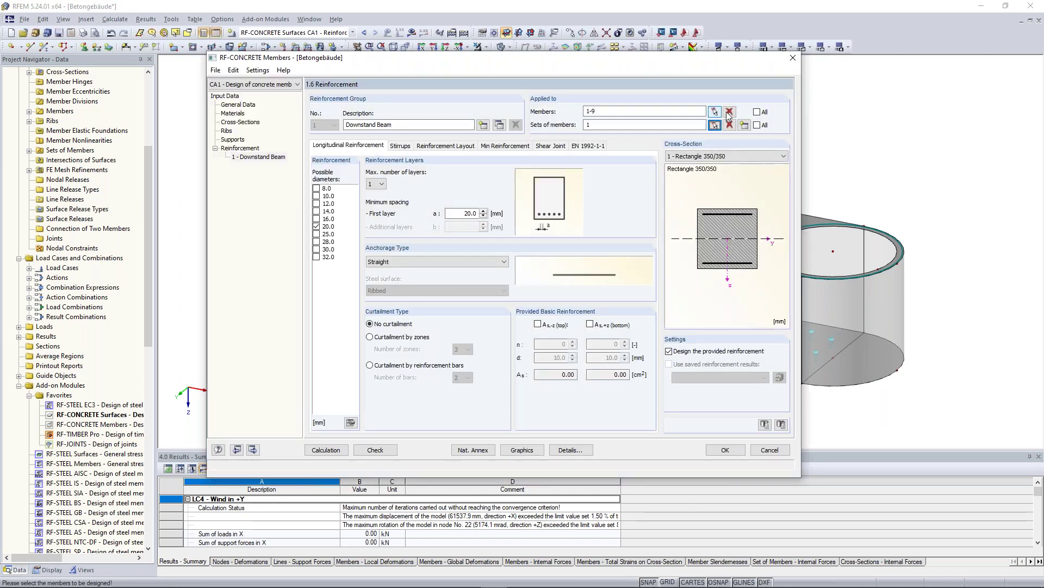
pyautogui.click(729, 112)
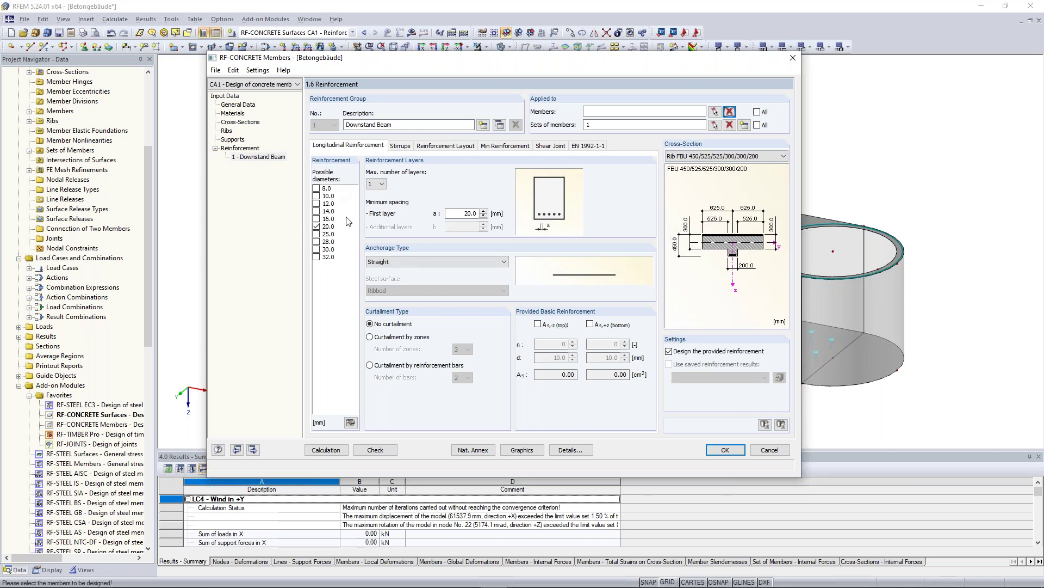
# Allow bar diameters of 16, 20 and 25 mm for the longitudinal reinforcement, with one layer and straight anchorage
pyautogui.click(316, 223)
pyautogui.click(316, 219)
pyautogui.click(316, 226)
pyautogui.click(316, 234)
pyautogui.click(382, 184)
pyautogui.click(378, 192)
pyautogui.click(446, 265)
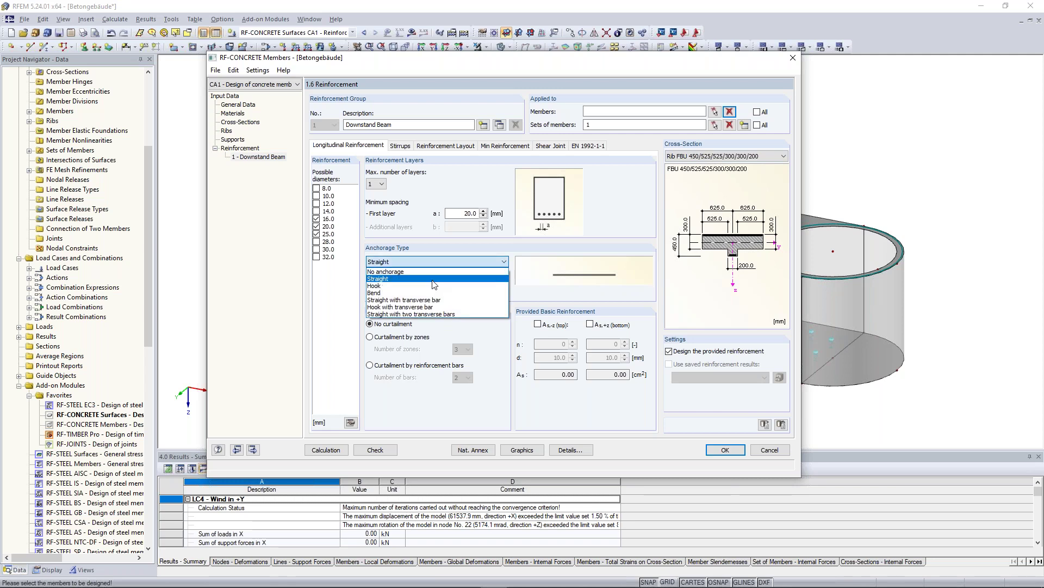
pyautogui.click(433, 279)
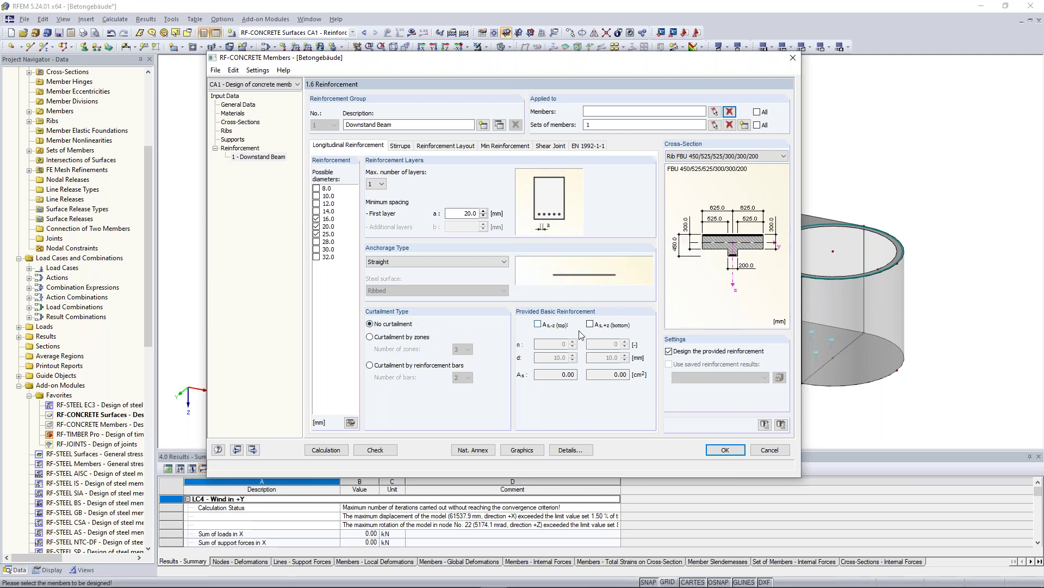
# Set the stirrups to a defined spacing of 50 - 300 mm in 50 mm increments
pyautogui.click(401, 146)
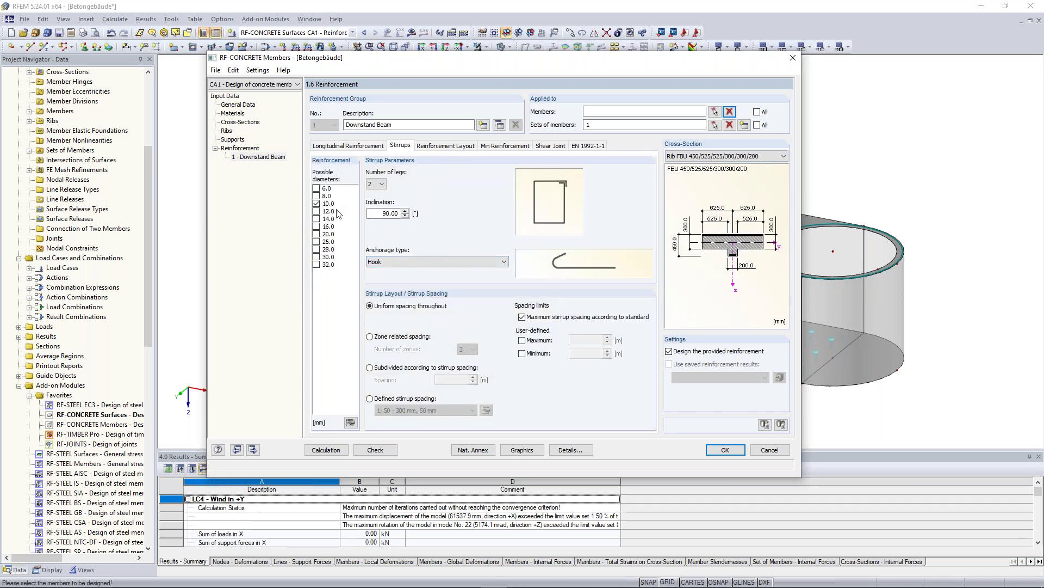
pyautogui.click(393, 214)
pyautogui.doubleClick(392, 216)
pyautogui.click(380, 216)
pyautogui.click(404, 401)
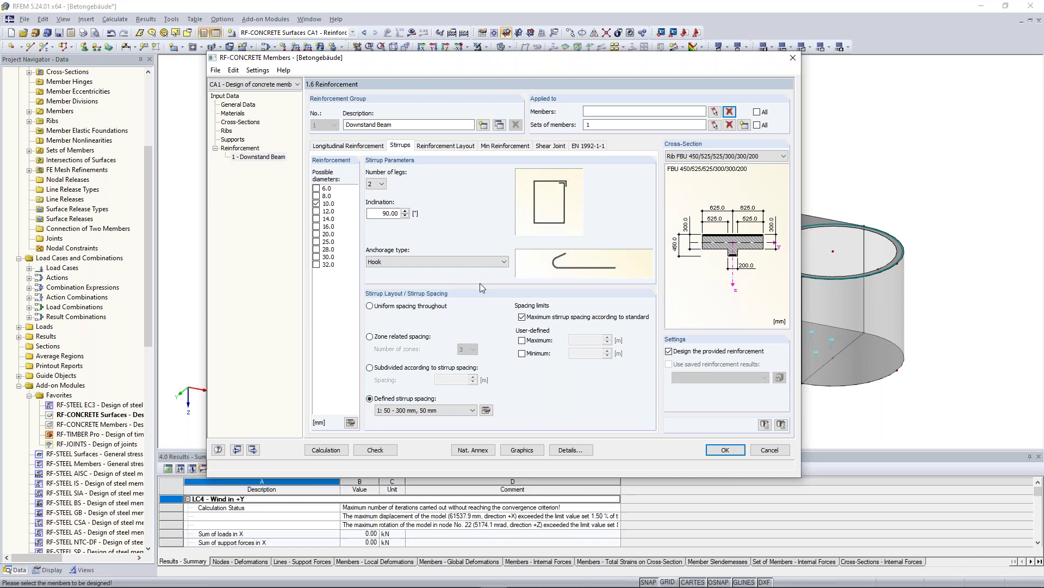
# Turn off the even distribution of reinforcement over the complete slab width and check the concrete covers in the reinforcement layout
pyautogui.click(443, 145)
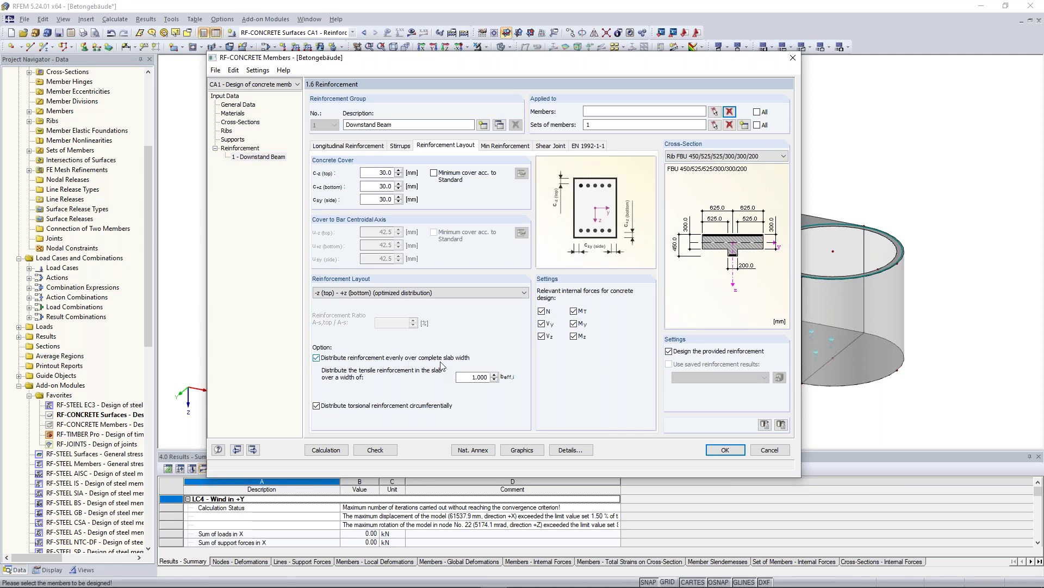
pyautogui.click(316, 358)
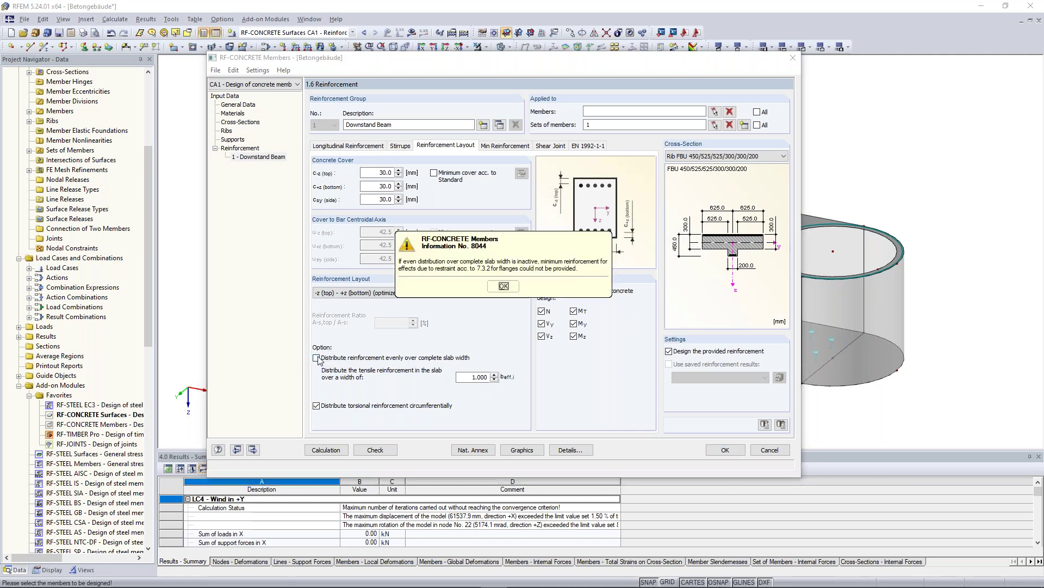
pyautogui.click(506, 289)
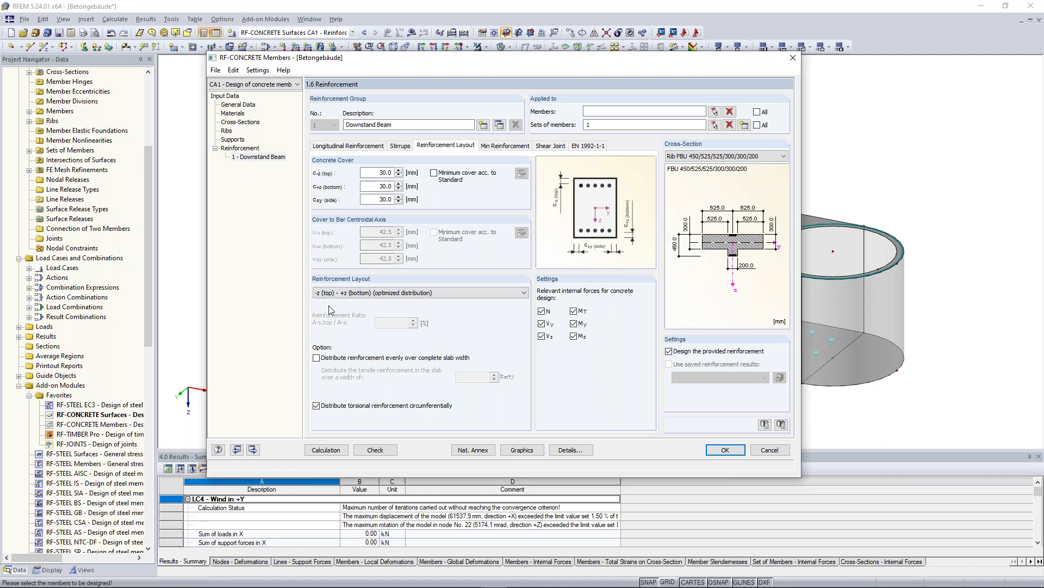
pyautogui.doubleClick(381, 172)
pyautogui.press('Tab')
pyautogui.press('Tab')
pyautogui.click(375, 202)
# Review the minimum reinforcement, shear joint and EN 1992-1-1 settings and the cross-section for the reinforcement group
pyautogui.click(499, 148)
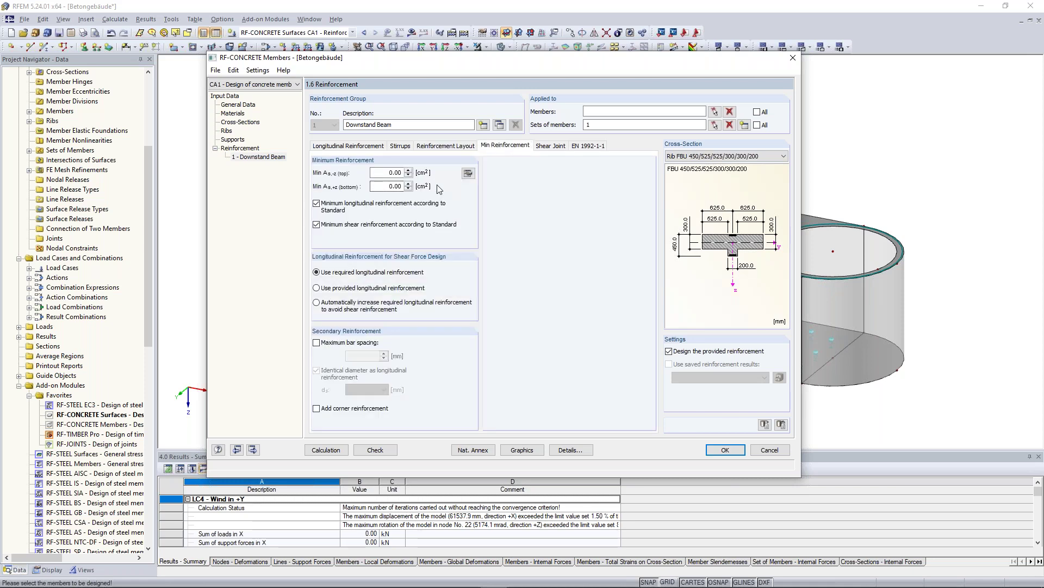
pyautogui.click(546, 150)
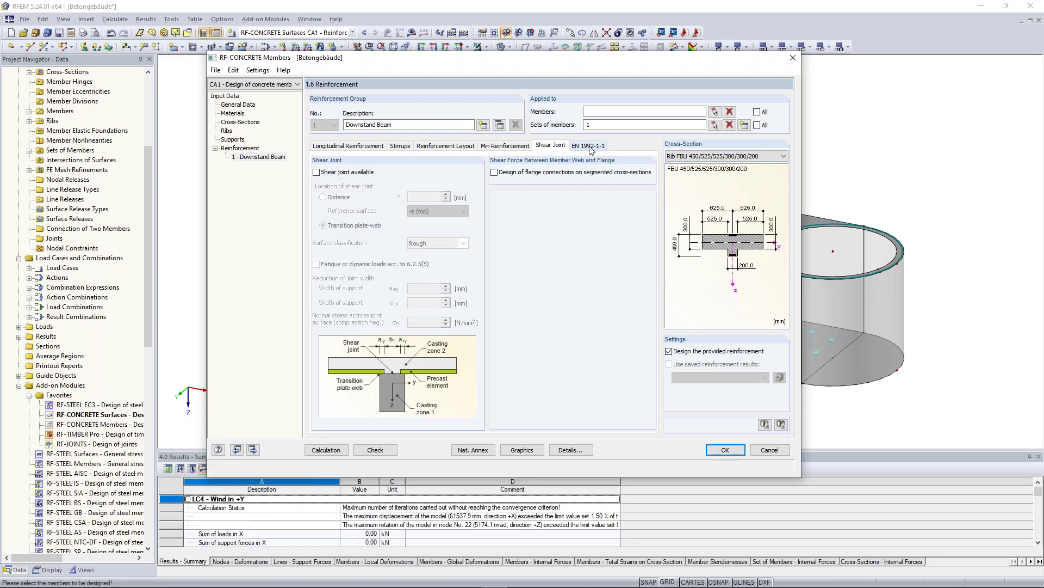
pyautogui.click(593, 148)
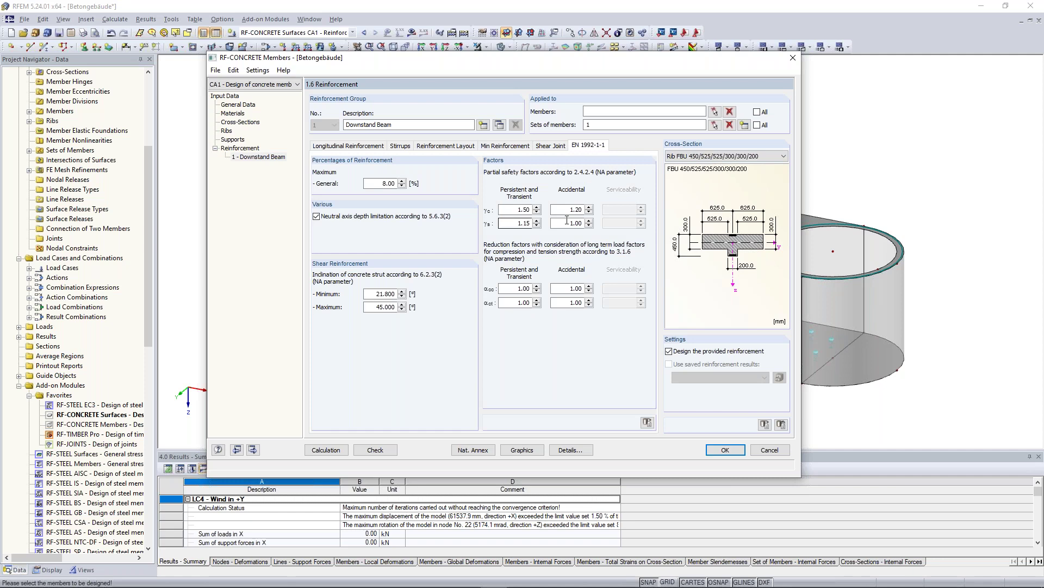
pyautogui.click(705, 156)
pyautogui.click(707, 165)
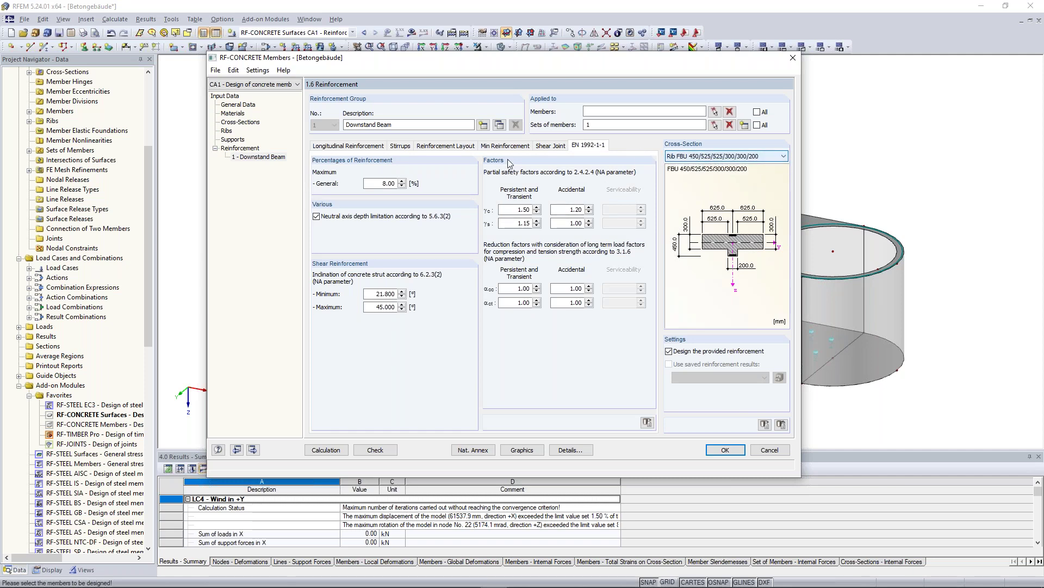
# Calculate the member design and examine the required reinforcement for set of members 1 with its detailed results
pyautogui.click(333, 450)
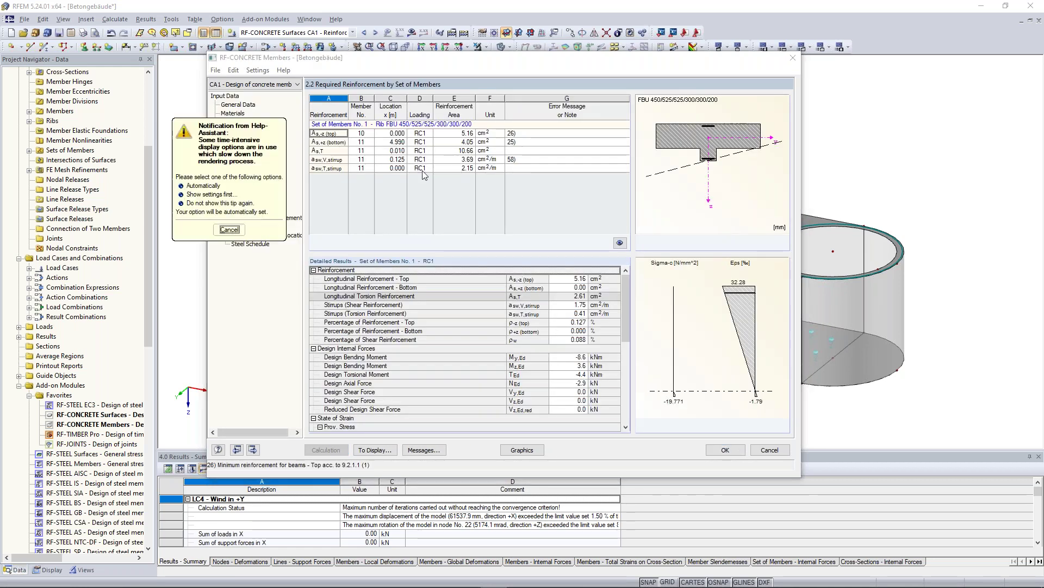
pyautogui.click(230, 230)
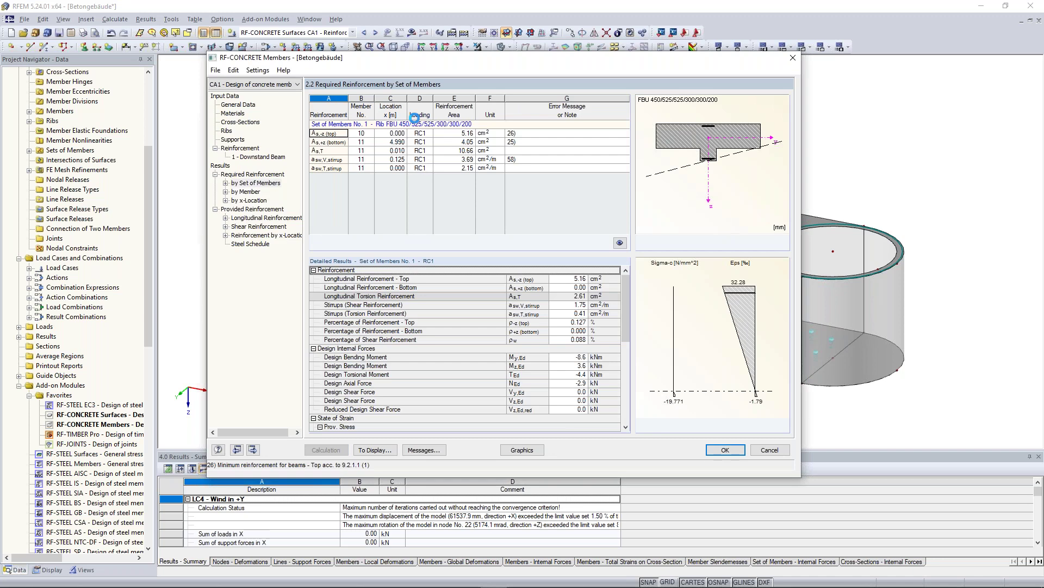
pyautogui.click(446, 143)
pyautogui.click(449, 135)
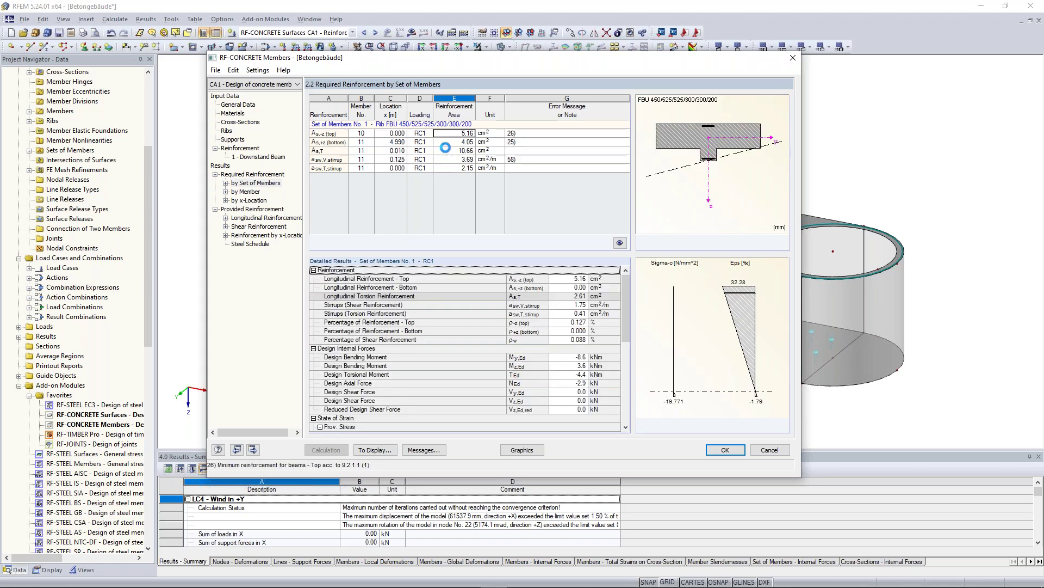
pyautogui.click(446, 149)
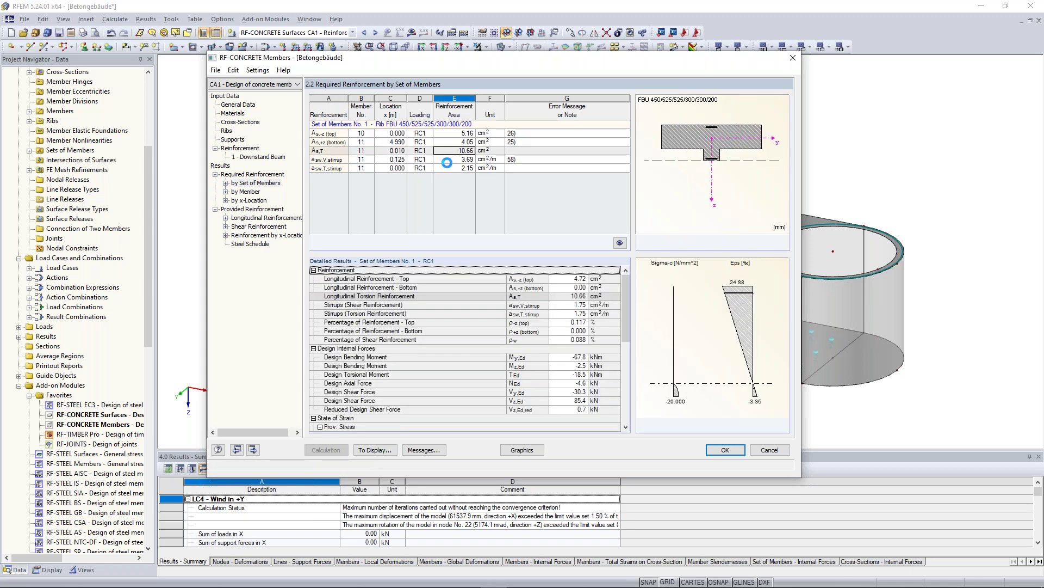
pyautogui.click(460, 159)
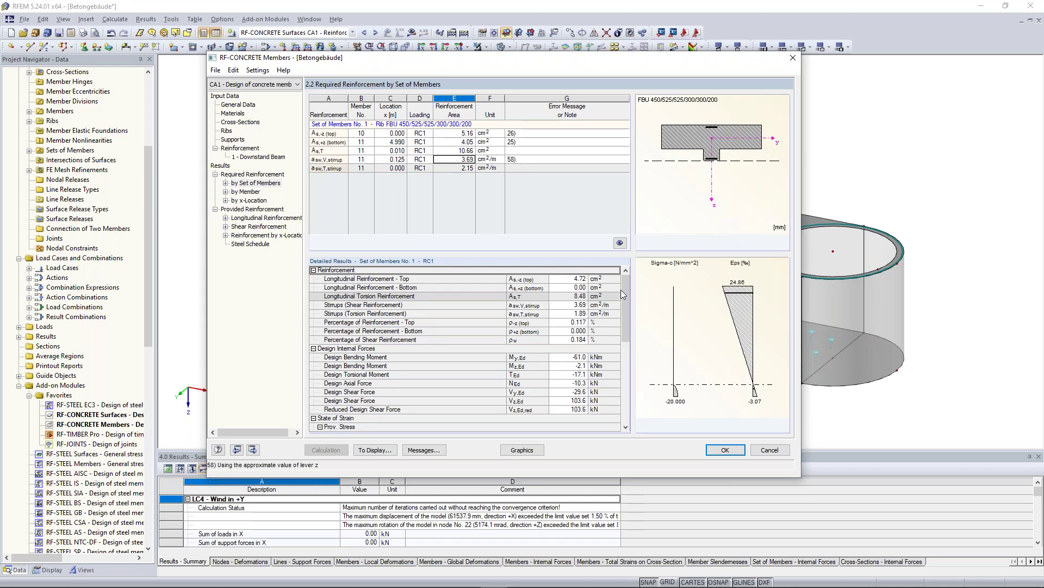
pyautogui.press('Down')
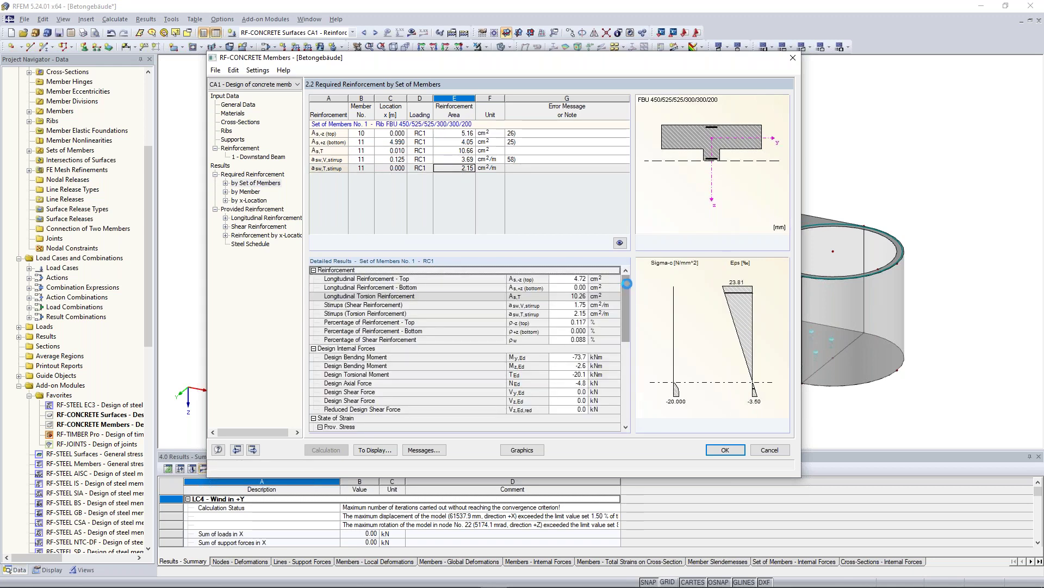
pyautogui.scroll(-4, 626, 320)
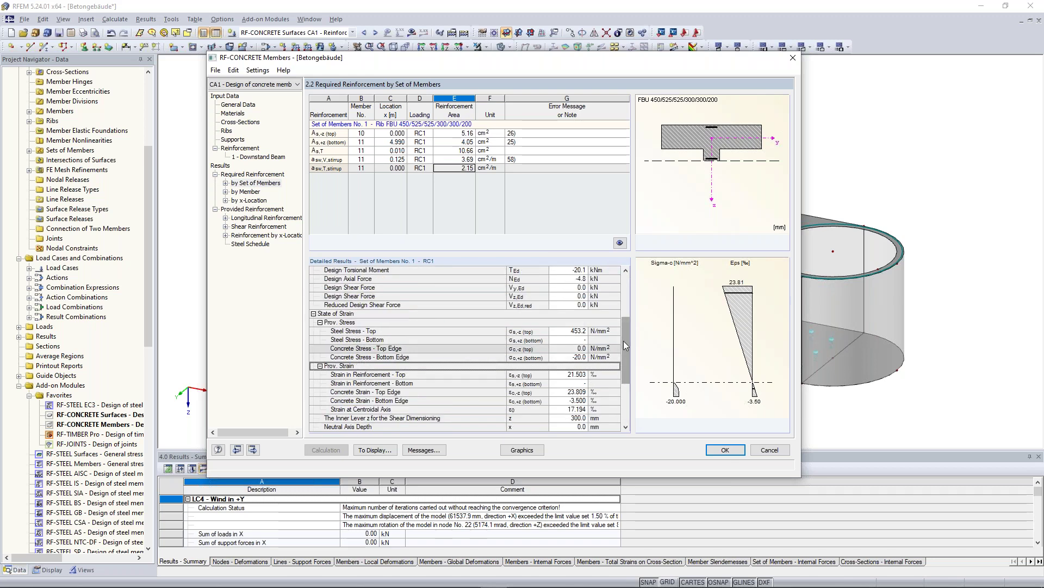
pyautogui.scroll(-4, 624, 341)
pyautogui.scroll(6, 625, 346)
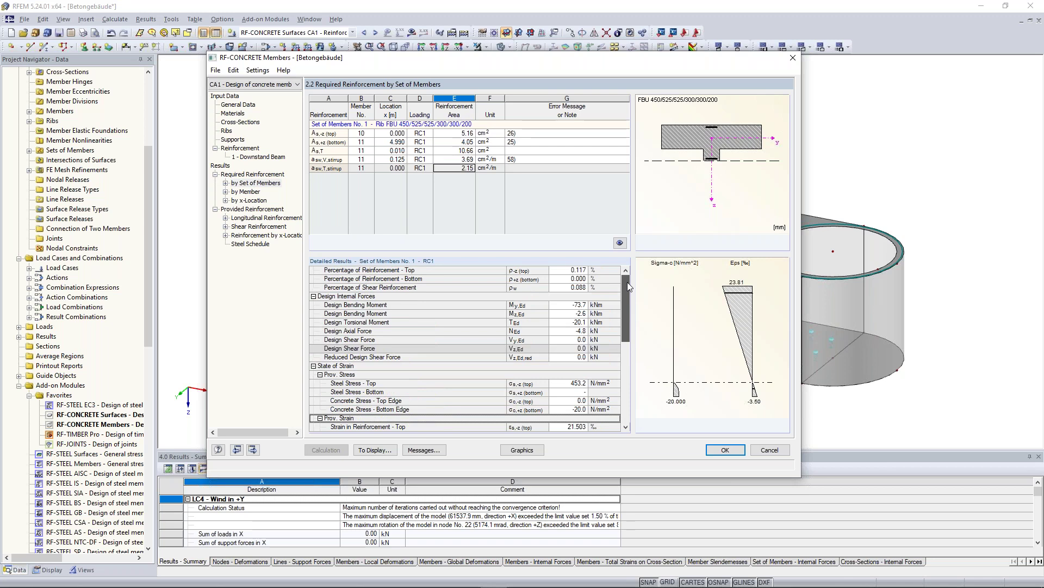
pyautogui.scroll(2, 628, 281)
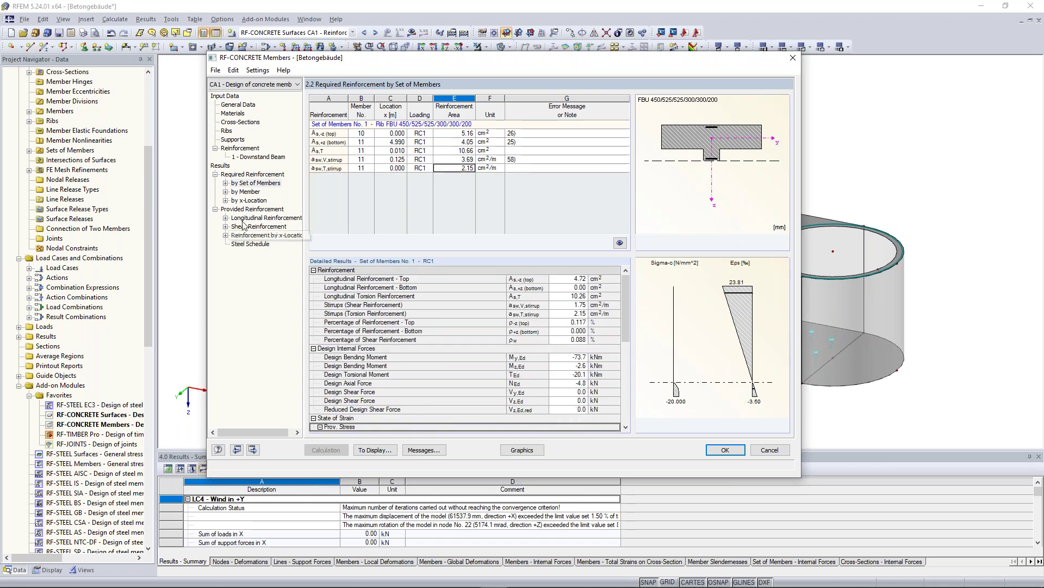
# Examine the provided longitudinal and shear reinforcement of set of members 1 in the result tables and 3D preview
pyautogui.doubleClick(262, 219)
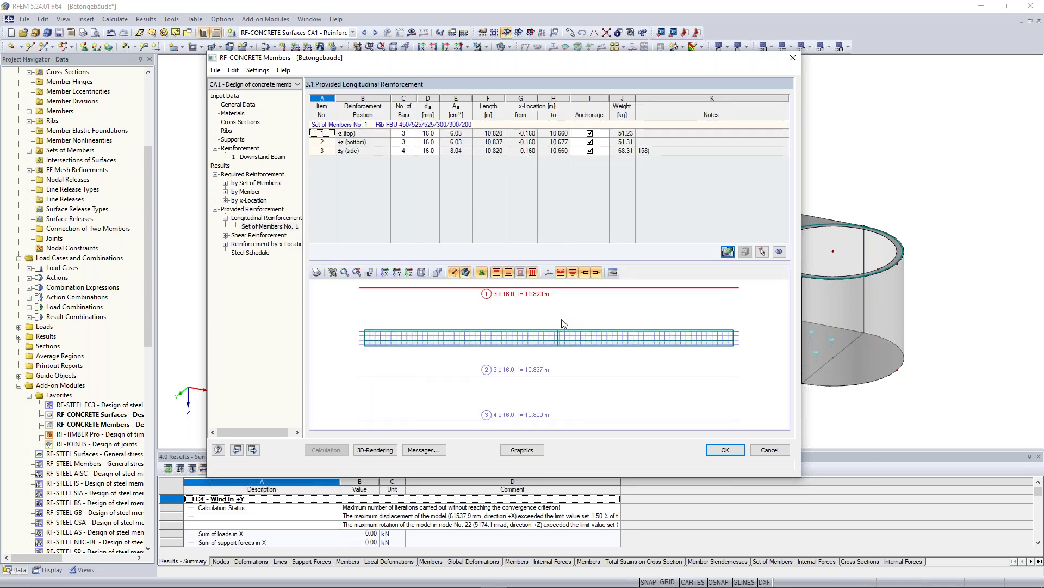
pyautogui.moveTo(562, 323); pyautogui.dragTo(581, 309, button='middle')
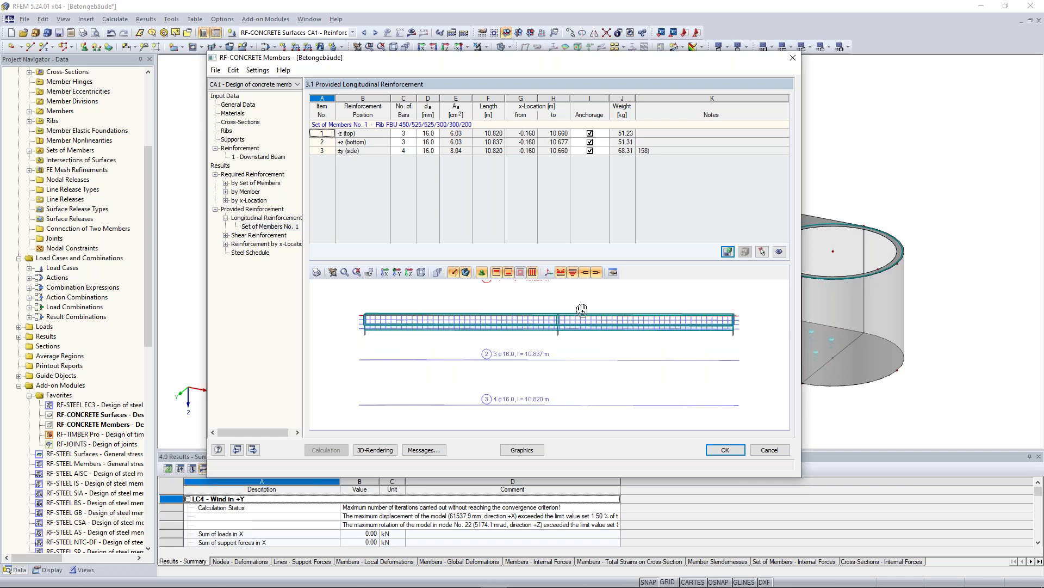
pyautogui.keyDown('ctrl'); pyautogui.moveTo(582, 309); pyautogui.dragTo(525, 322, button='middle'); pyautogui.keyUp('ctrl')
pyautogui.scroll(4, 546, 321)
pyautogui.scroll(-5, 546, 321)
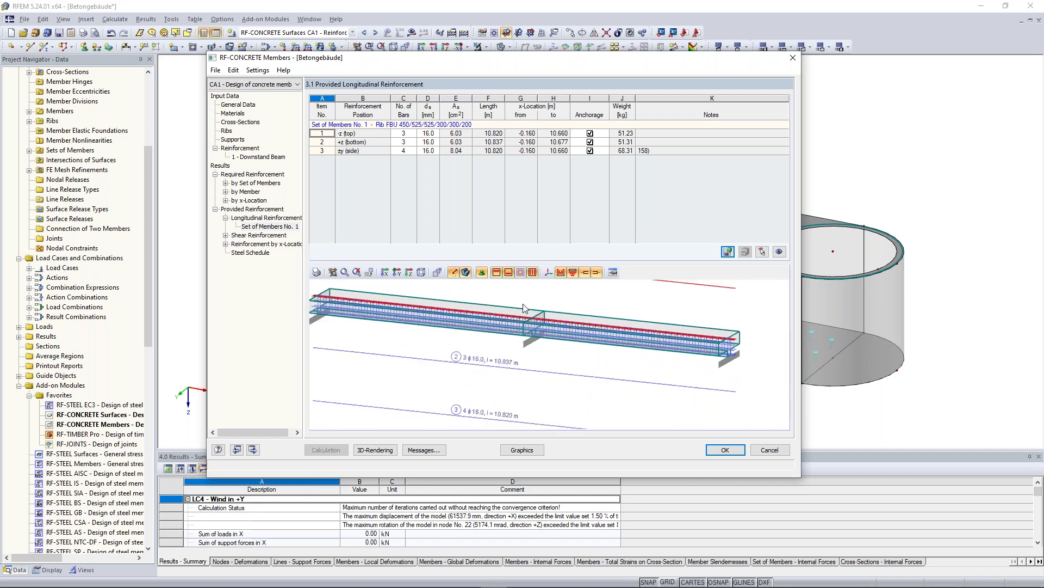
pyautogui.click(234, 237)
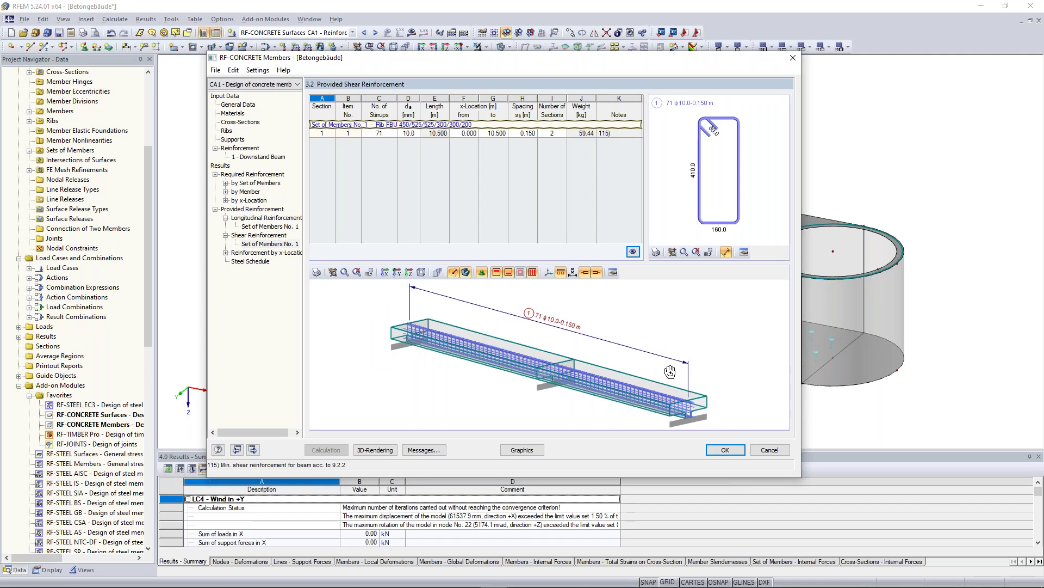
pyautogui.moveTo(681, 366); pyautogui.dragTo(631, 393)
# Display the downstand beam's required and provided top and bottom reinforcement graphically on the building model and view it from several angles
pyautogui.click(525, 451)
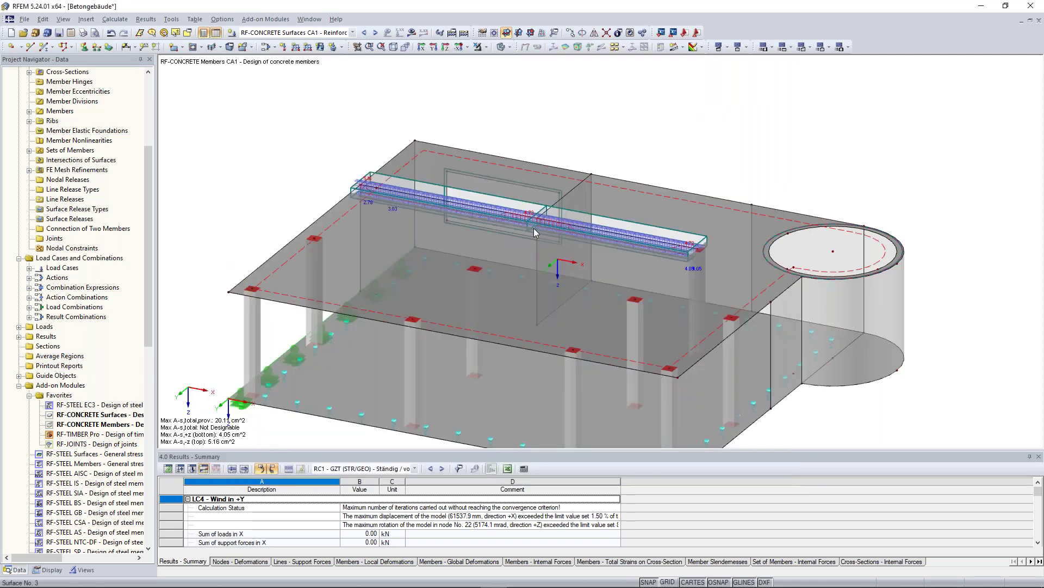
pyautogui.keyDown('ctrl'); pyautogui.moveTo(620, 131); pyautogui.dragTo(708, 248, button='middle'); pyautogui.keyUp('ctrl')
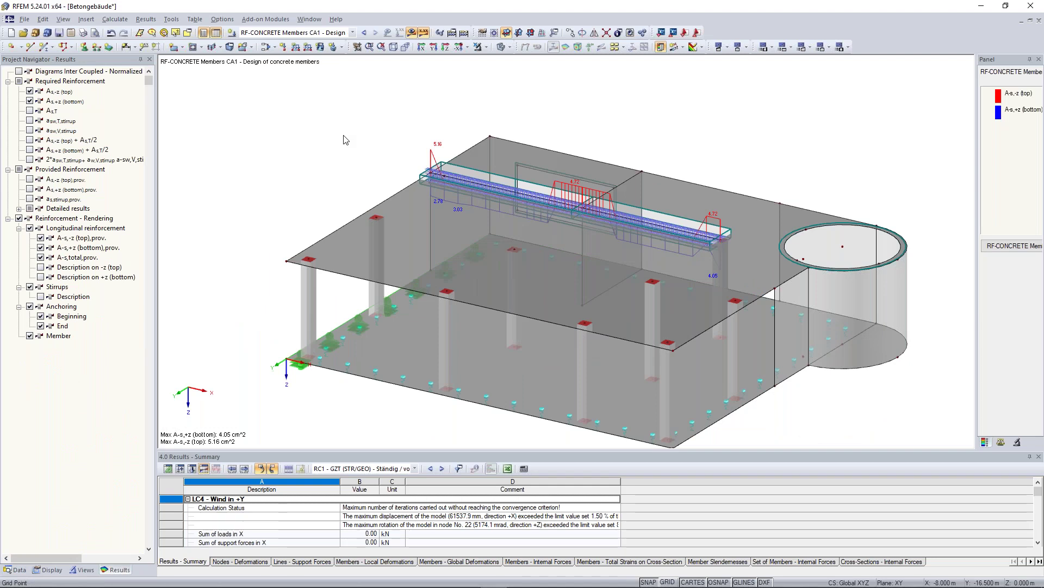
pyautogui.keyDown('ctrl'); pyautogui.moveTo(344, 140); pyautogui.dragTo(515, 184, button='middle'); pyautogui.keyUp('ctrl')
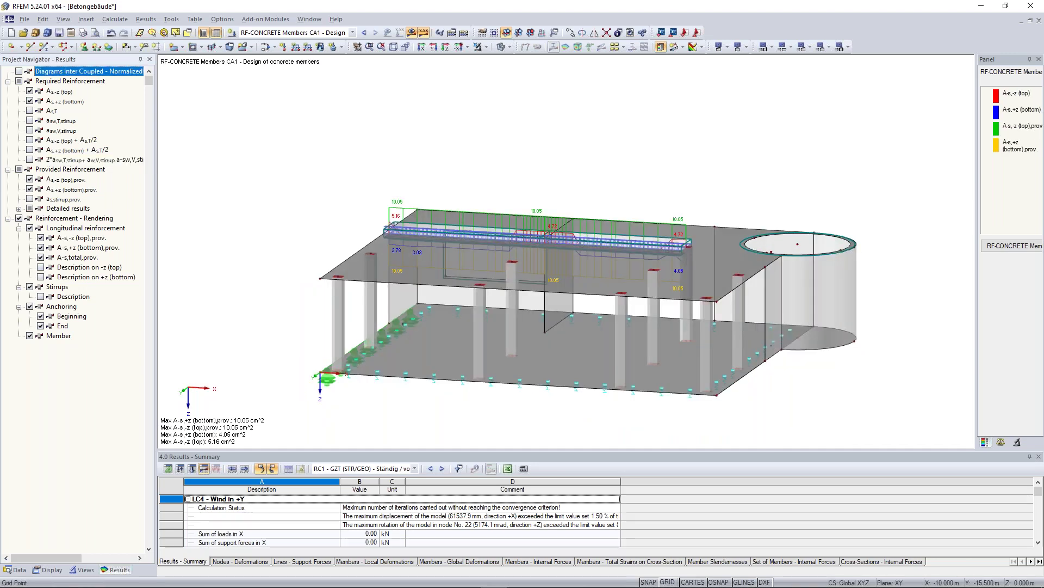
pyautogui.moveTo(274, 184)
pyautogui.keyDown('ctrl'); pyautogui.mouseDown(button='middle')
pyautogui.moveTo(275, 158)
pyautogui.moveTo(317, 165)
pyautogui.moveTo(287, 183)
pyautogui.mouseUp(button='middle'); pyautogui.keyUp('ctrl')
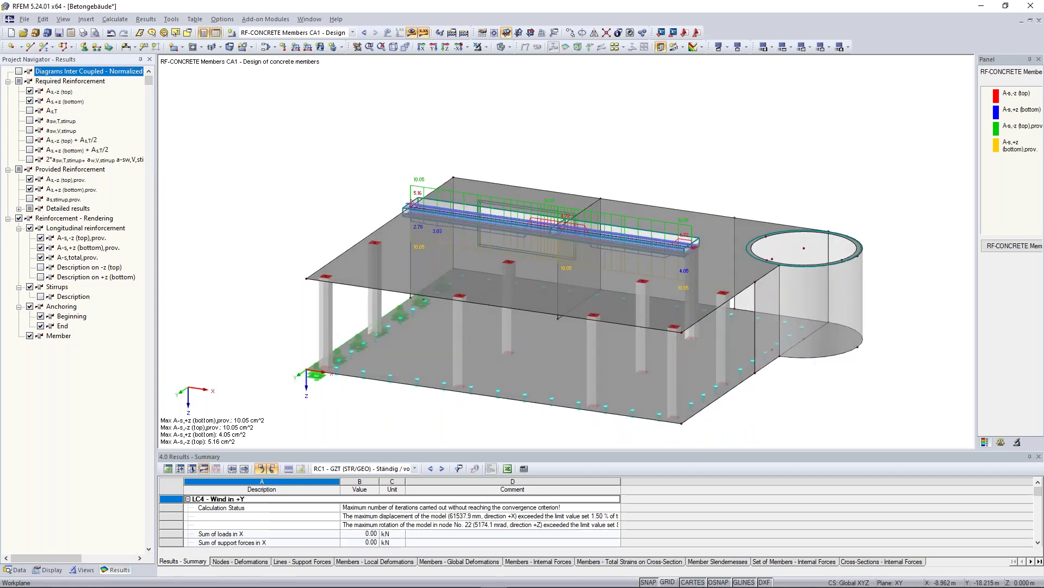
pyautogui.scroll(-1, 288, 183)
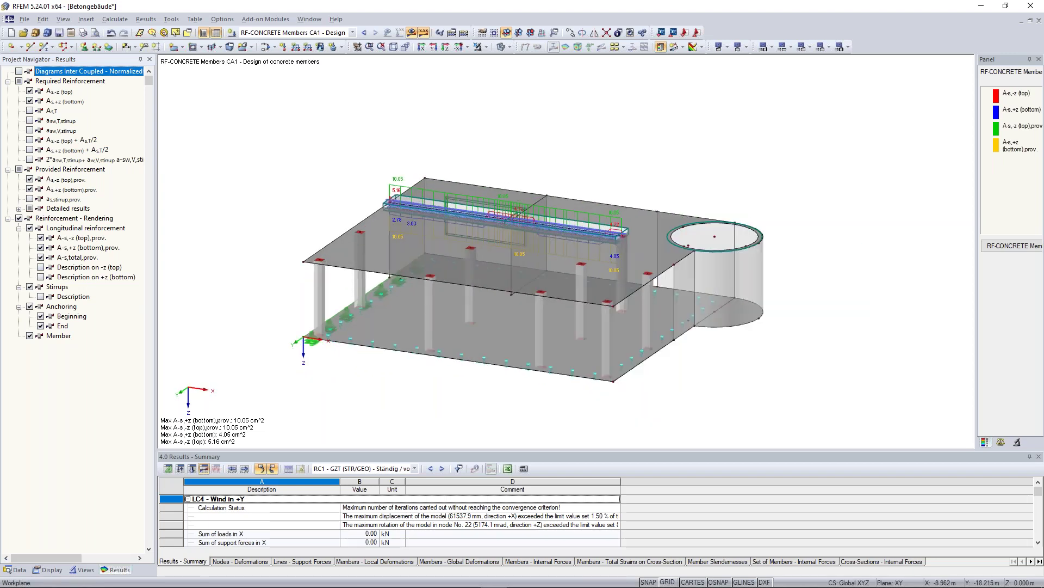
pyautogui.moveTo(290, 183)
pyautogui.keyDown('ctrl'); pyautogui.mouseDown(button='middle')
pyautogui.moveTo(259, 187)
pyautogui.moveTo(277, 187)
pyautogui.mouseUp(button='middle'); pyautogui.keyUp('ctrl')
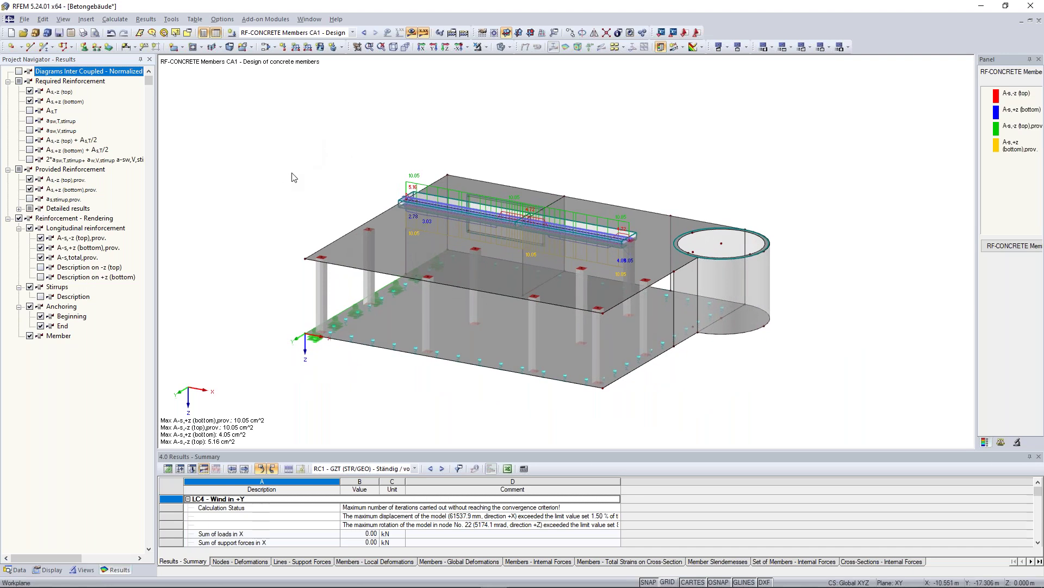
pyautogui.moveTo(296, 179)
pyautogui.keyDown('ctrl'); pyautogui.mouseDown(button='middle')
pyautogui.moveTo(310, 163)
pyautogui.moveTo(312, 179)
pyautogui.mouseUp(button='middle'); pyautogui.keyUp('ctrl')
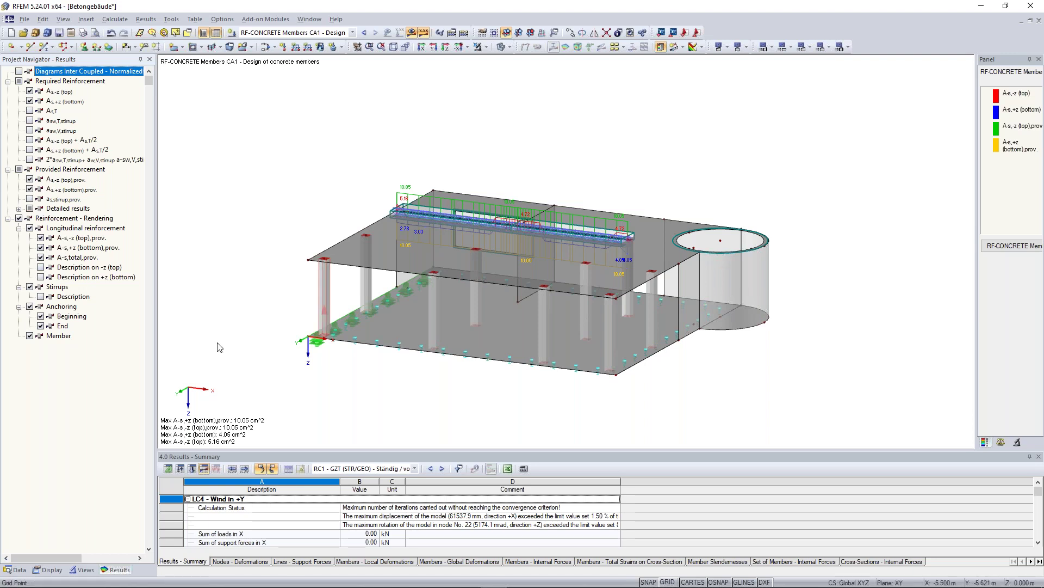
# Create a new RF-CONCRETE Members design case number 2 with the description Concrete Columns
pyautogui.click(18, 570)
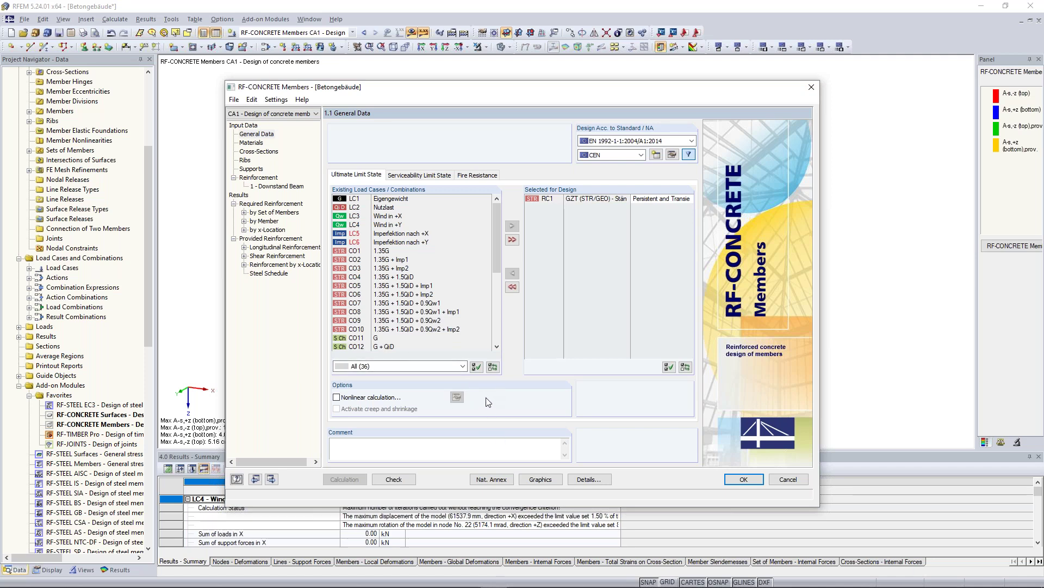
pyautogui.moveTo(495, 253)
pyautogui.mouseDown()
pyautogui.moveTo(494, 267)
pyautogui.moveTo(494, 247)
pyautogui.mouseUp()
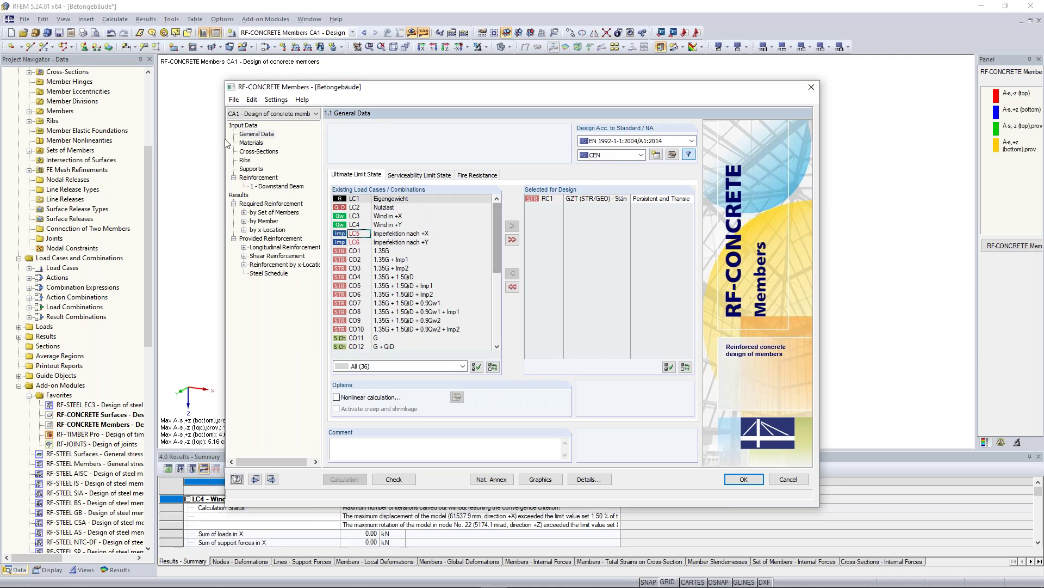
pyautogui.click(234, 100)
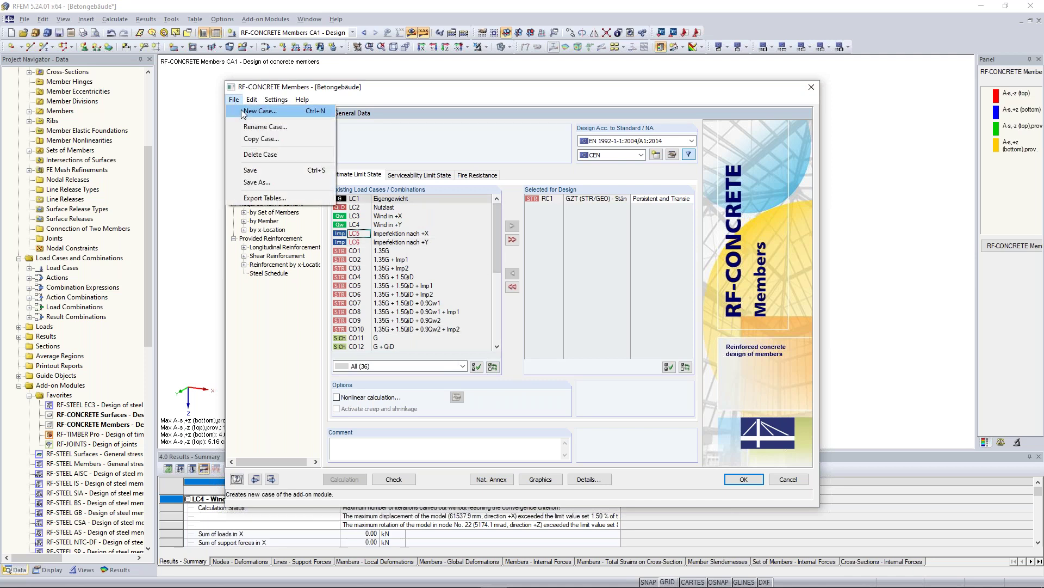
pyautogui.click(259, 117)
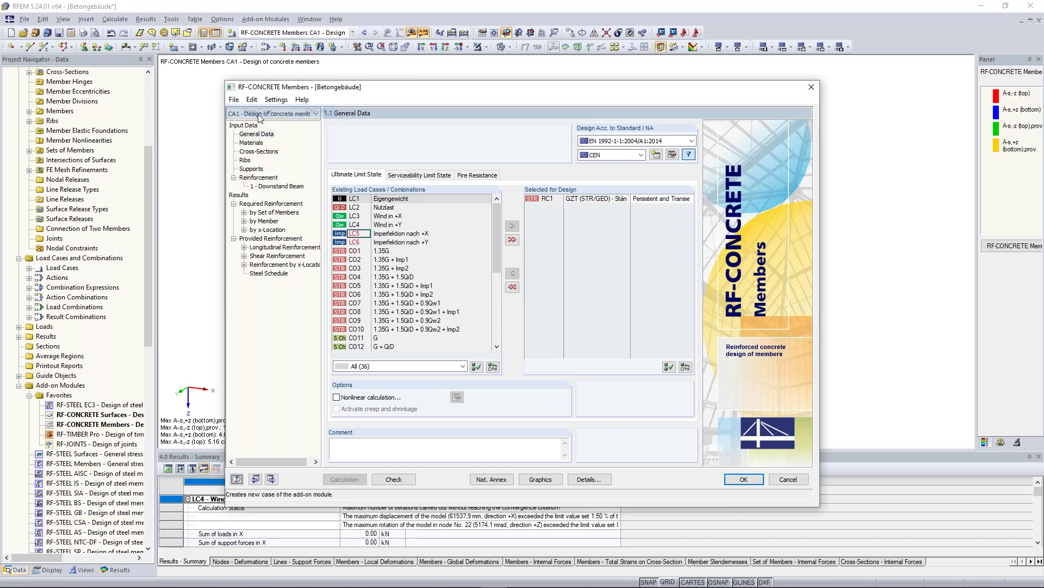
pyautogui.moveTo(541, 294); pyautogui.dragTo(464, 292)
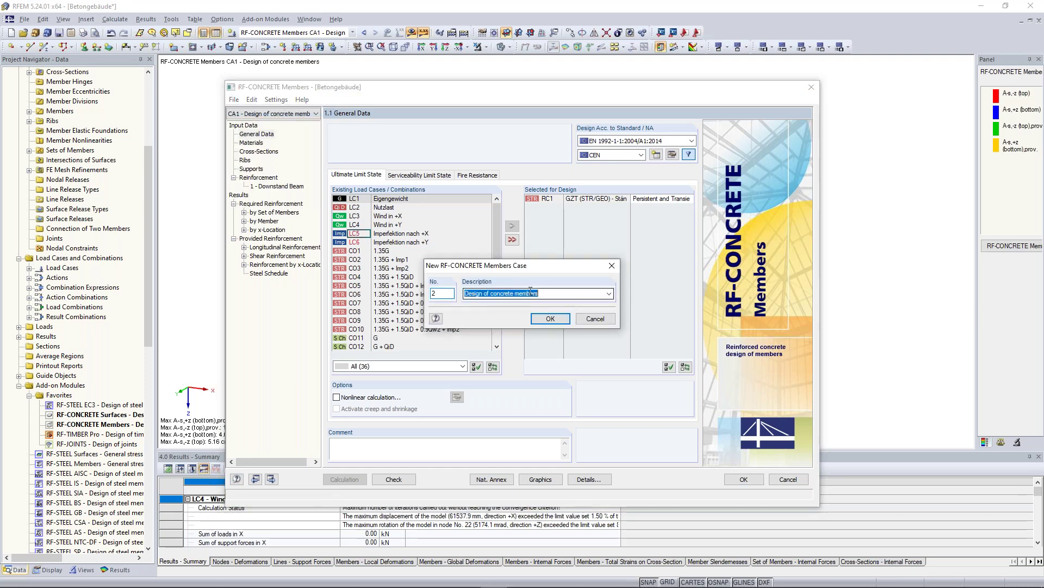
pyautogui.write('Concr')
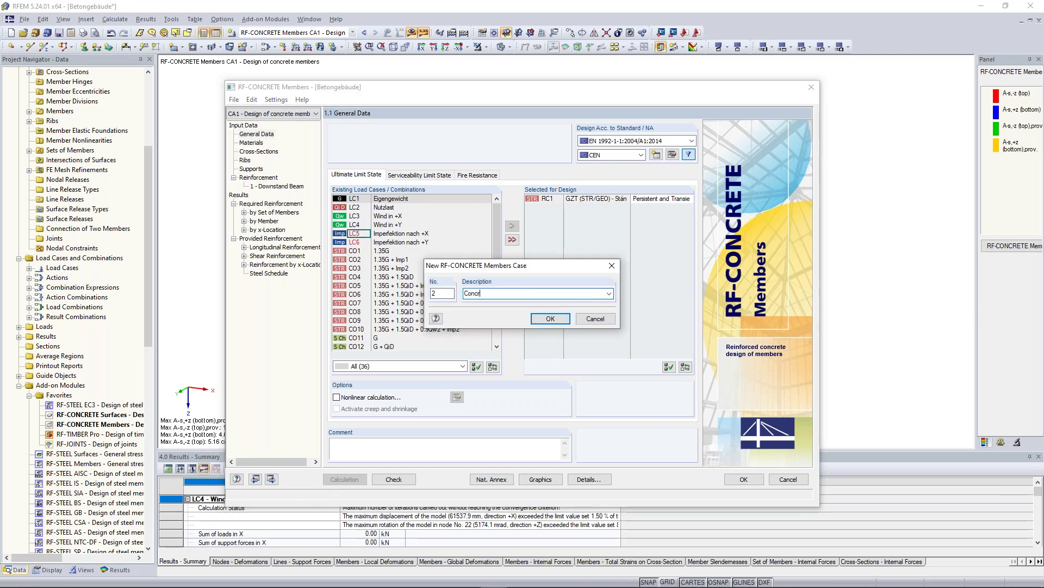
pyautogui.write('ete Columns')
pyautogui.click(549, 319)
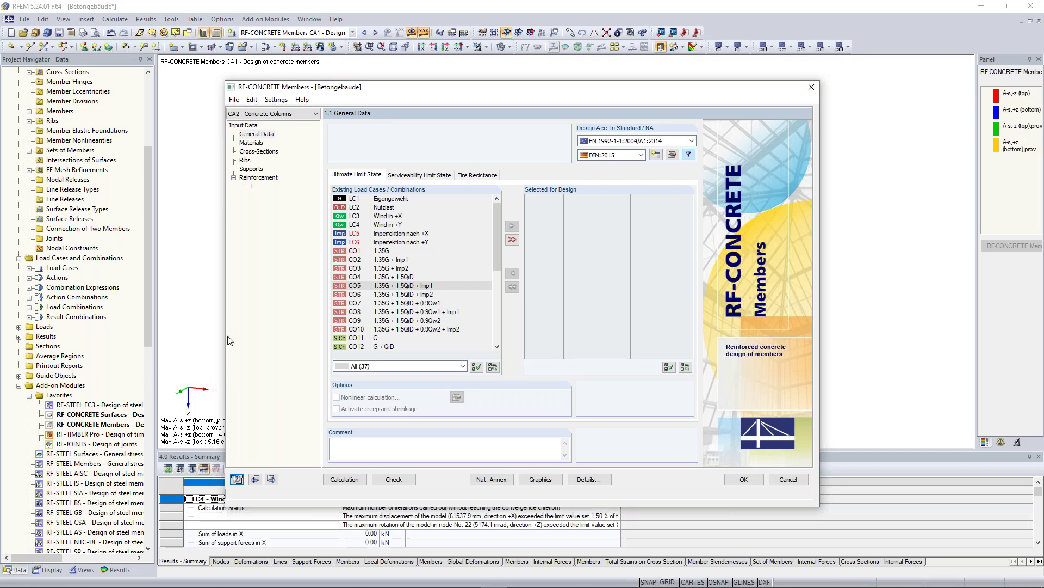
# Set the national annex to CEN and select result combination RC1 for the ultimate limit state design
pyautogui.click(633, 156)
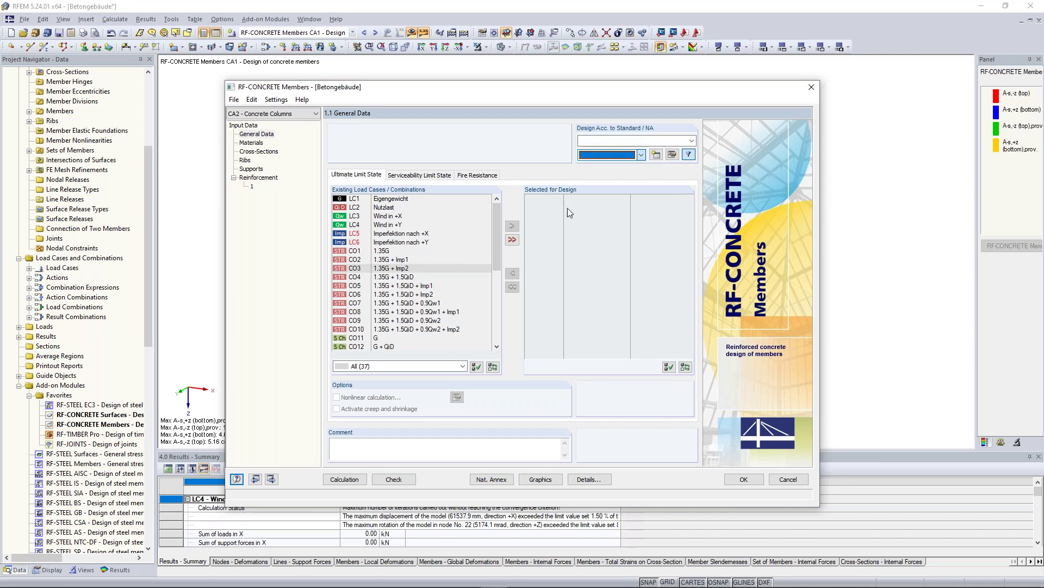
pyautogui.moveTo(496, 240); pyautogui.dragTo(491, 332)
pyautogui.click(435, 329)
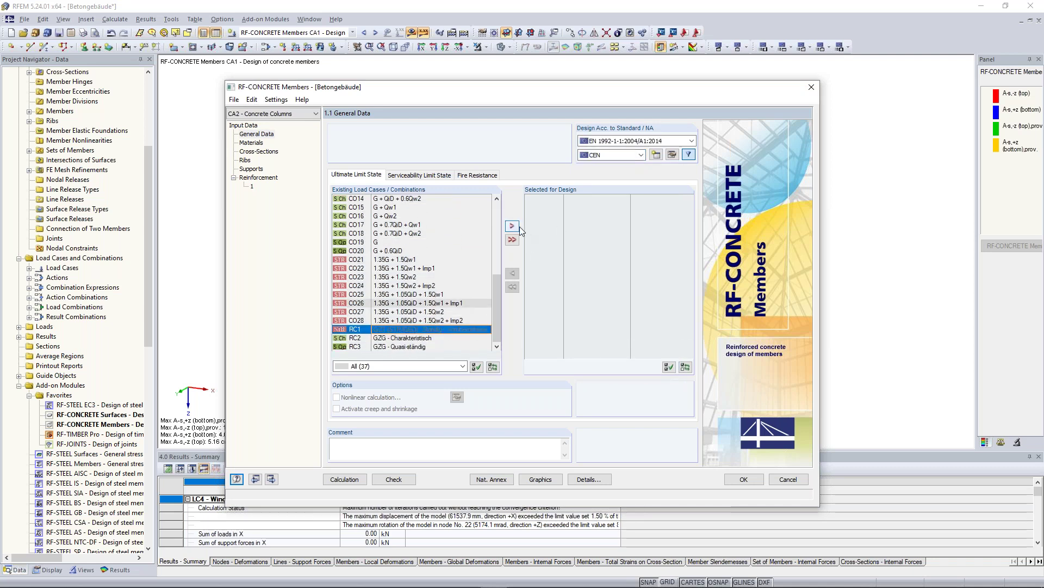
pyautogui.click(514, 227)
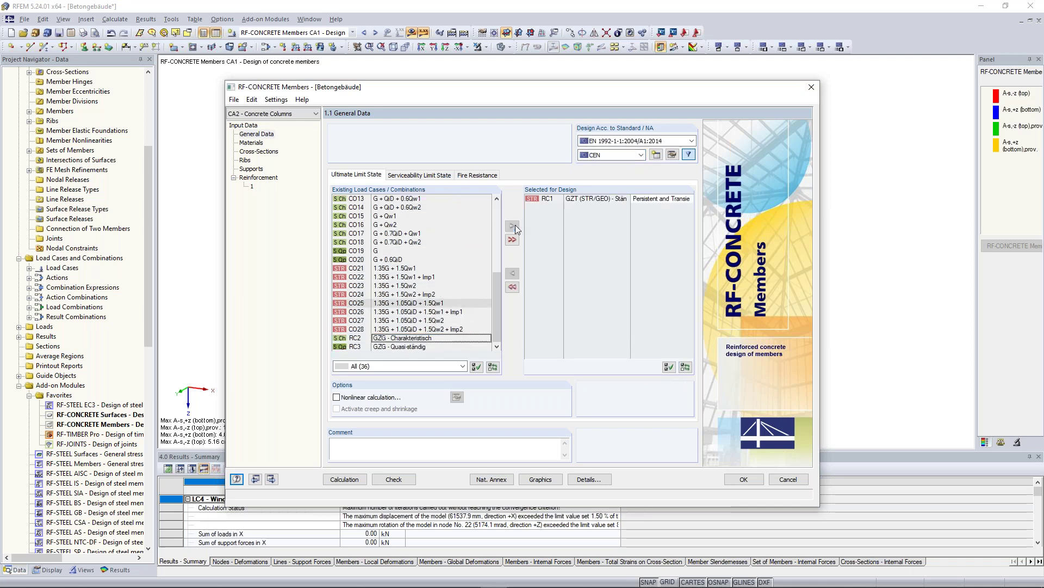
# Activate the nonlinear calculation with creep and shrinkage, and look through the materials, cross-sections, ribs and supports data
pyautogui.click(363, 402)
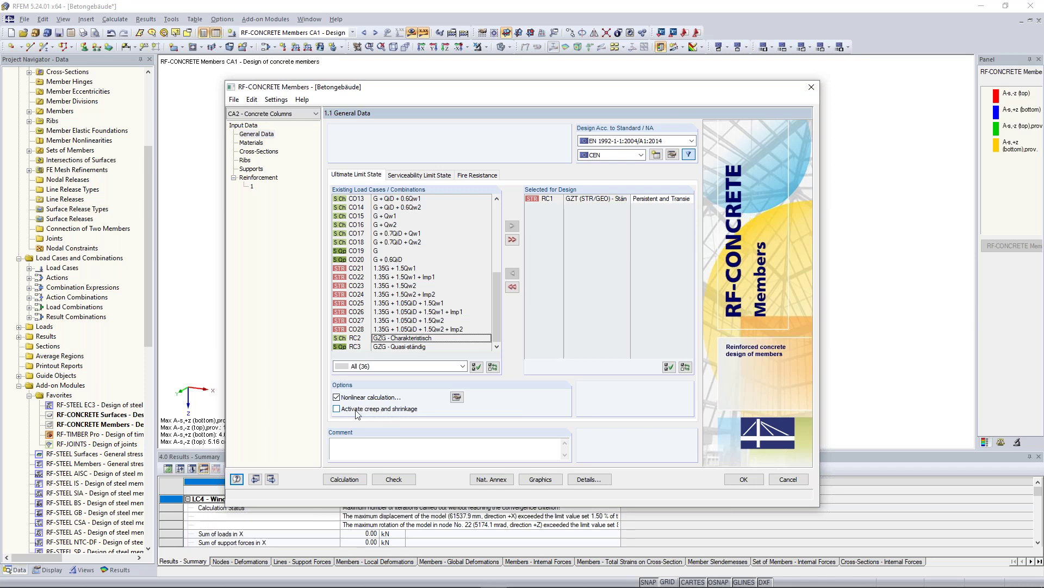
pyautogui.click(336, 409)
pyautogui.click(260, 146)
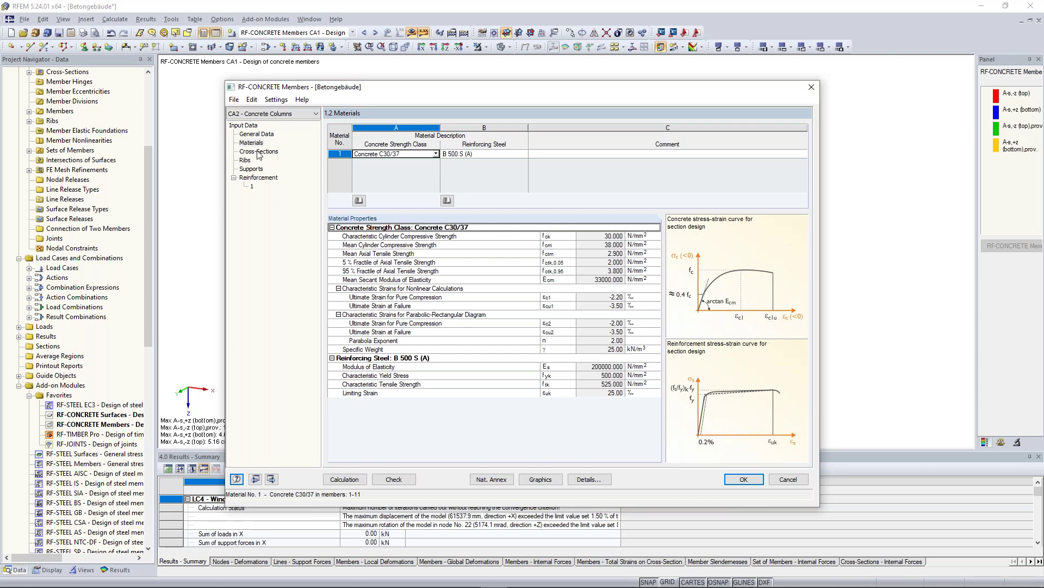
pyautogui.click(259, 153)
pyautogui.click(245, 160)
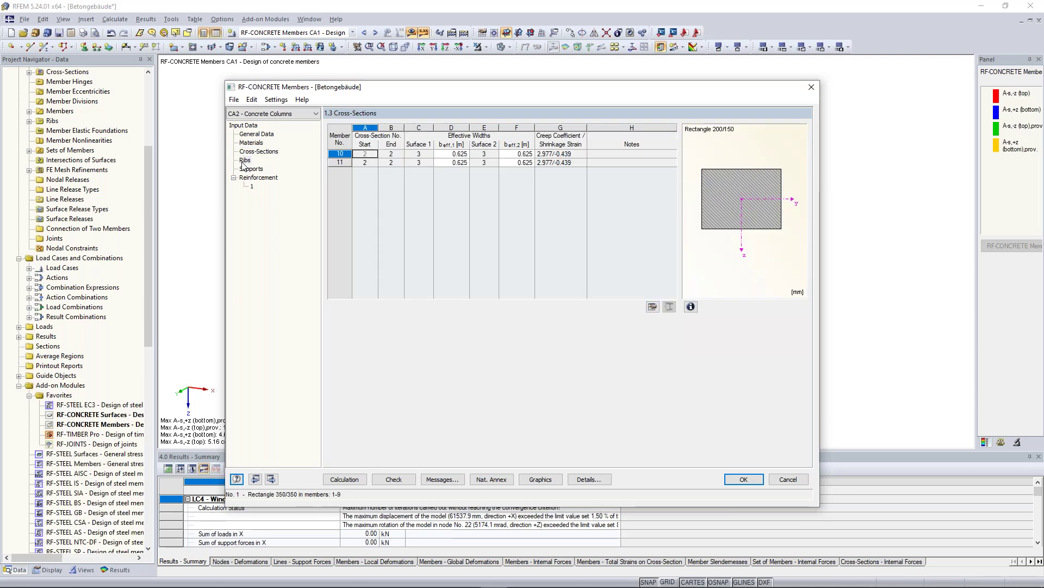
pyautogui.click(253, 169)
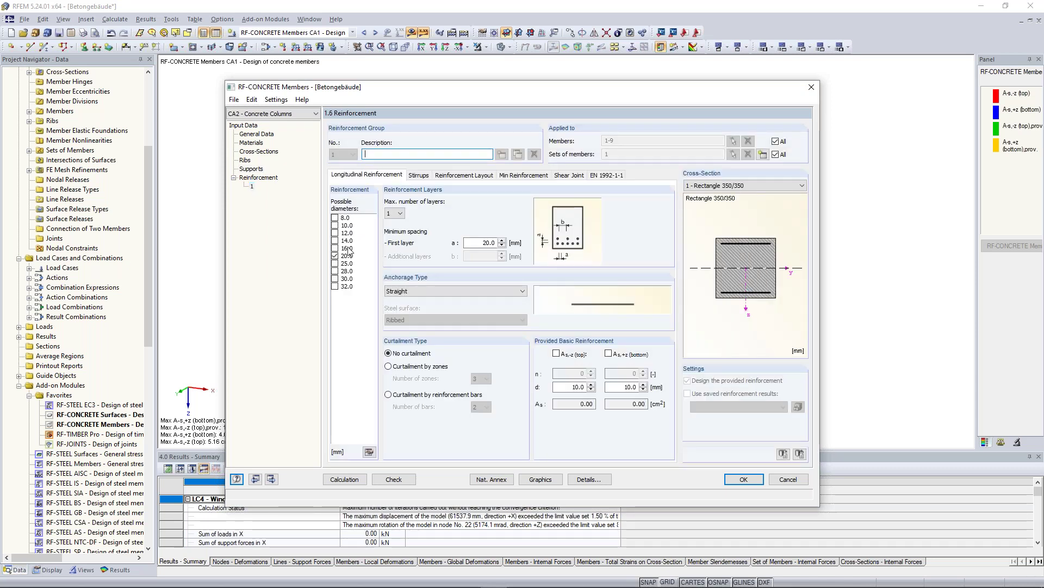
# Add 25 mm as a possible longitudinal bar diameter and name the reinforcement group Concrete Columns
pyautogui.click(334, 264)
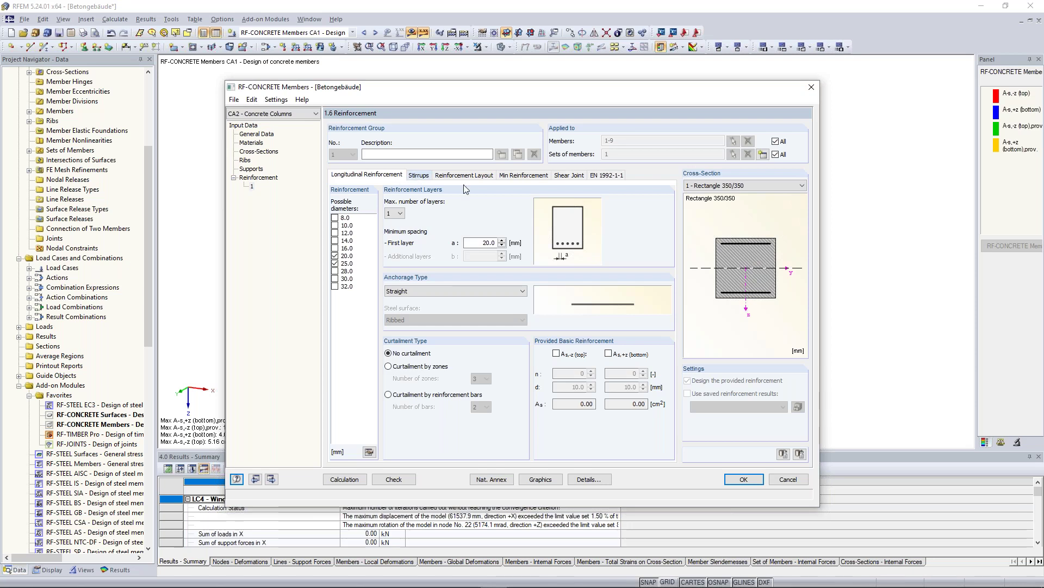
pyautogui.click(776, 155)
pyautogui.click(472, 154)
pyautogui.write('Concrete Columns')
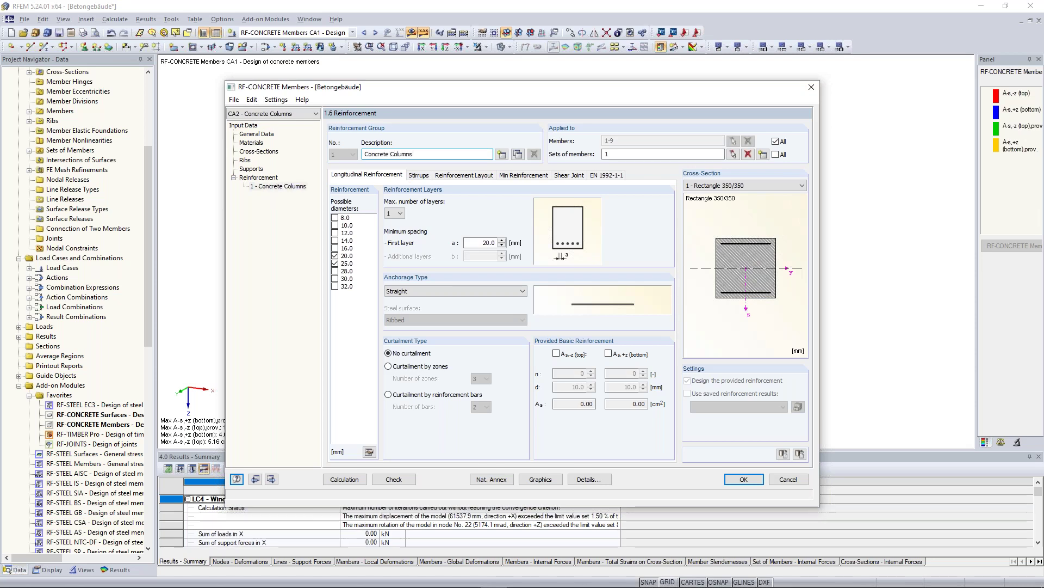
# Remove the sets of members from the reinforcement group and assign only the Rectangle 350/350 columns, members 1-9, picked in the model
pyautogui.click(748, 155)
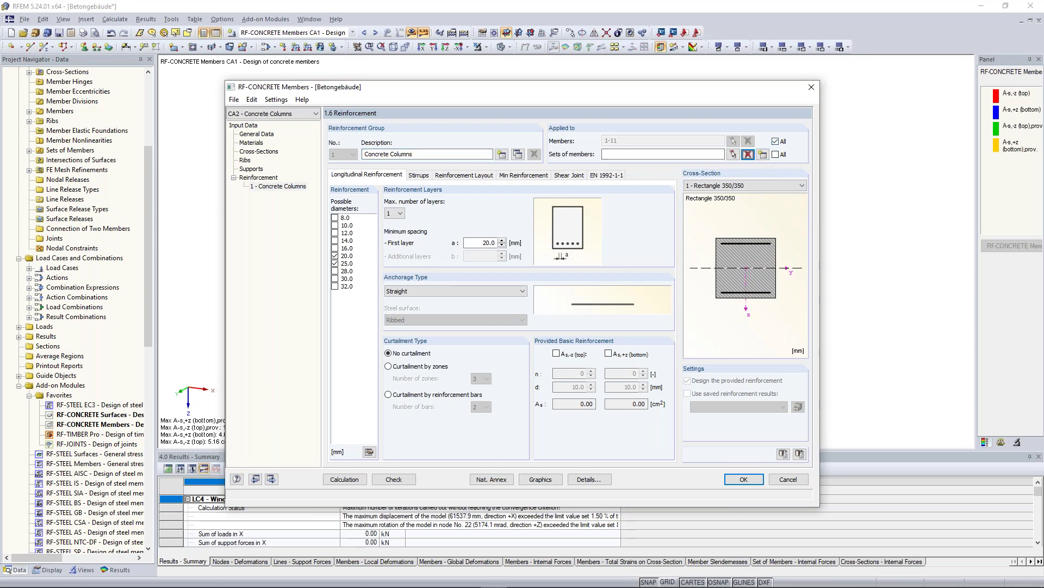
pyautogui.click(773, 143)
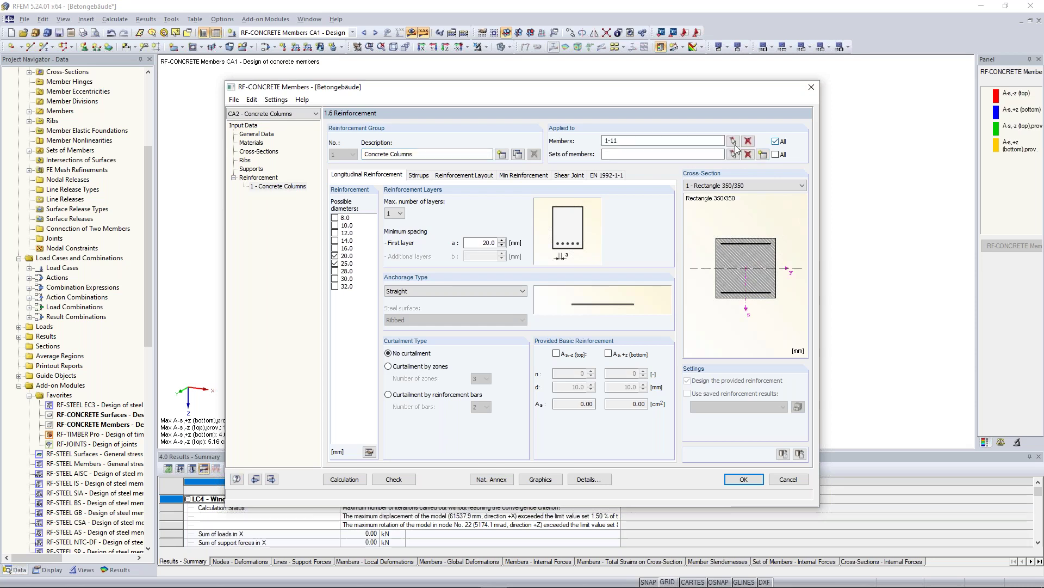
pyautogui.click(754, 142)
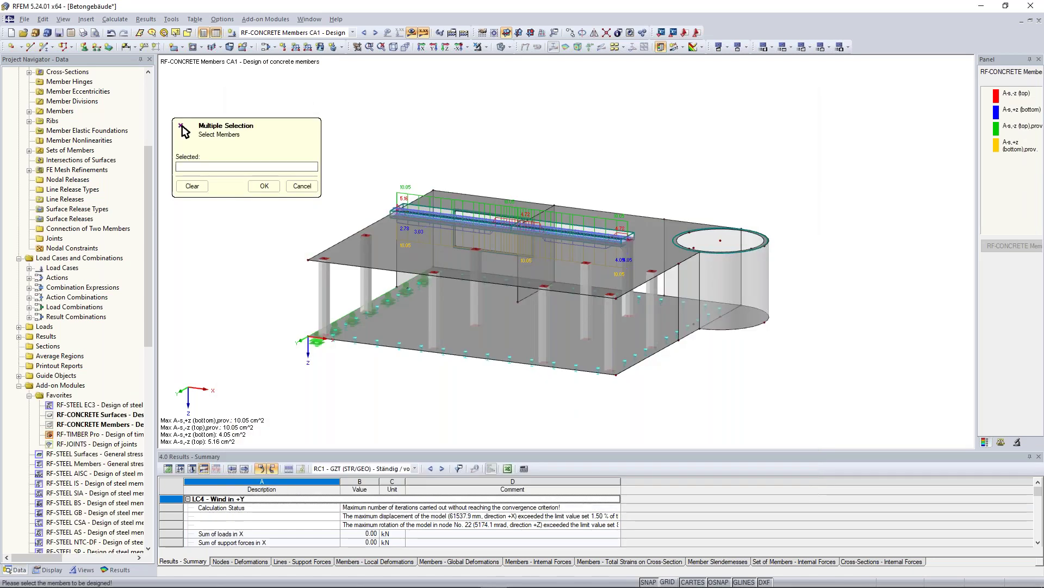
pyautogui.click(83, 569)
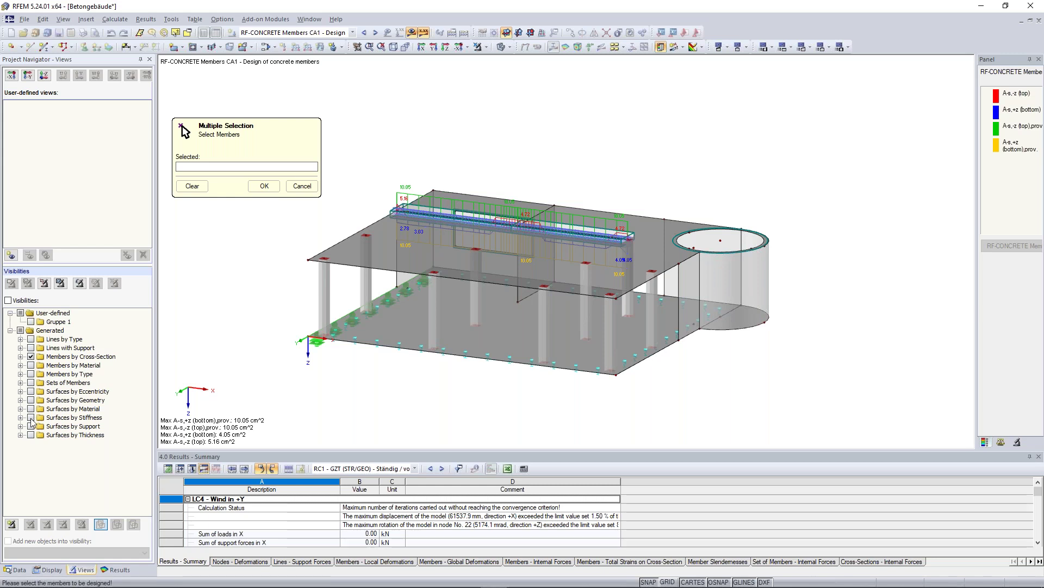
pyautogui.click(20, 356)
pyautogui.click(41, 365)
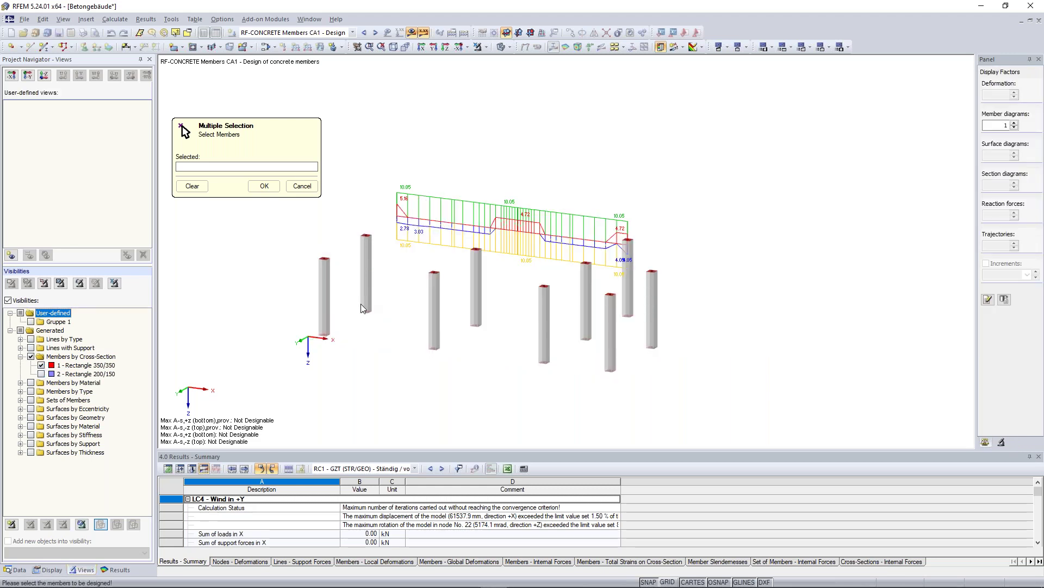
pyautogui.moveTo(330, 201); pyautogui.dragTo(758, 389)
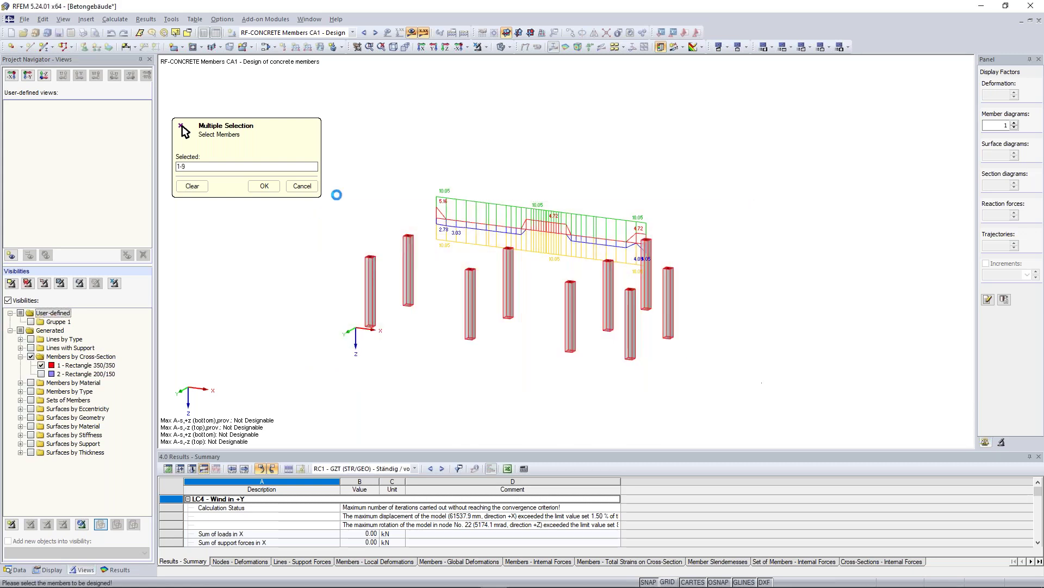
pyautogui.click(265, 185)
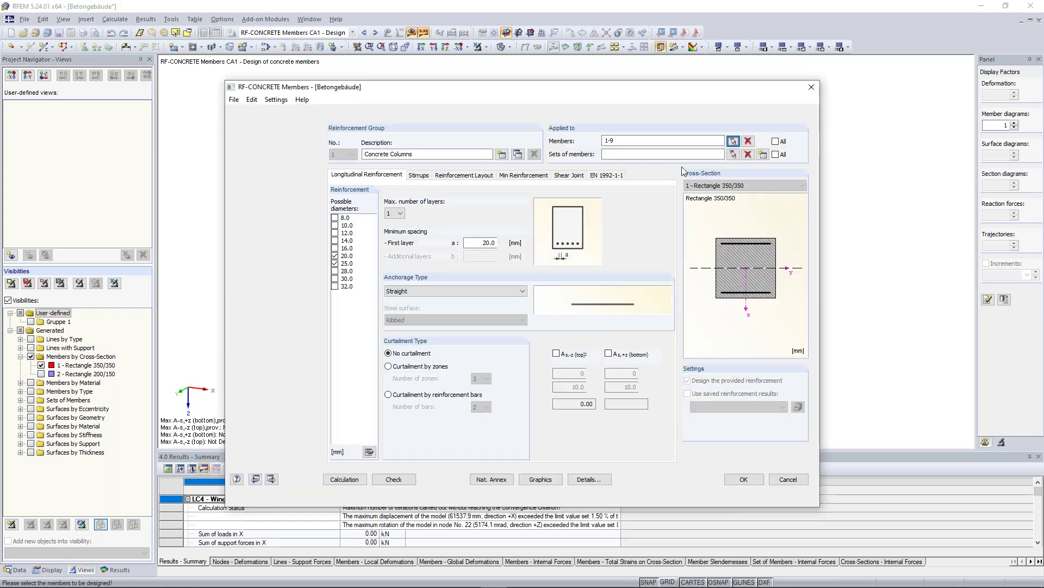
# Use the defined stirrup spacing of 50 - 300 mm, 50 mm and lay out the column reinforcement in corners with symmetrical distribution
pyautogui.click(420, 176)
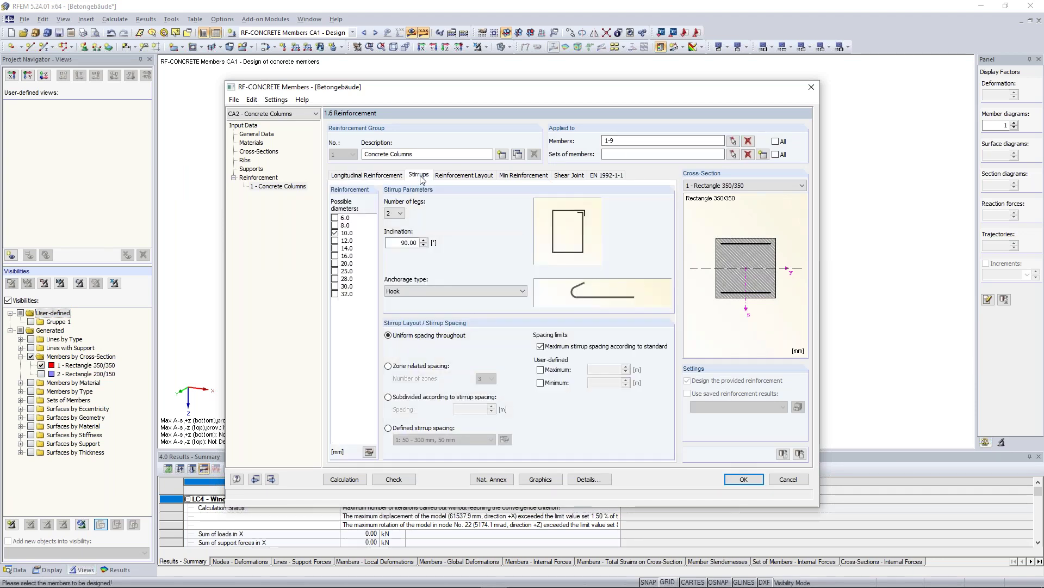
pyautogui.click(412, 428)
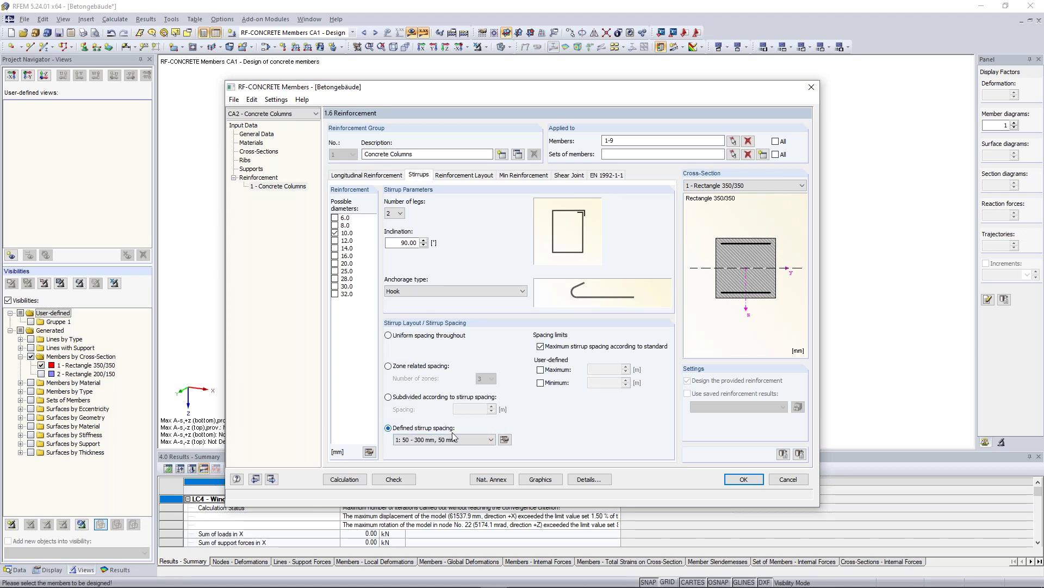
pyautogui.click(450, 174)
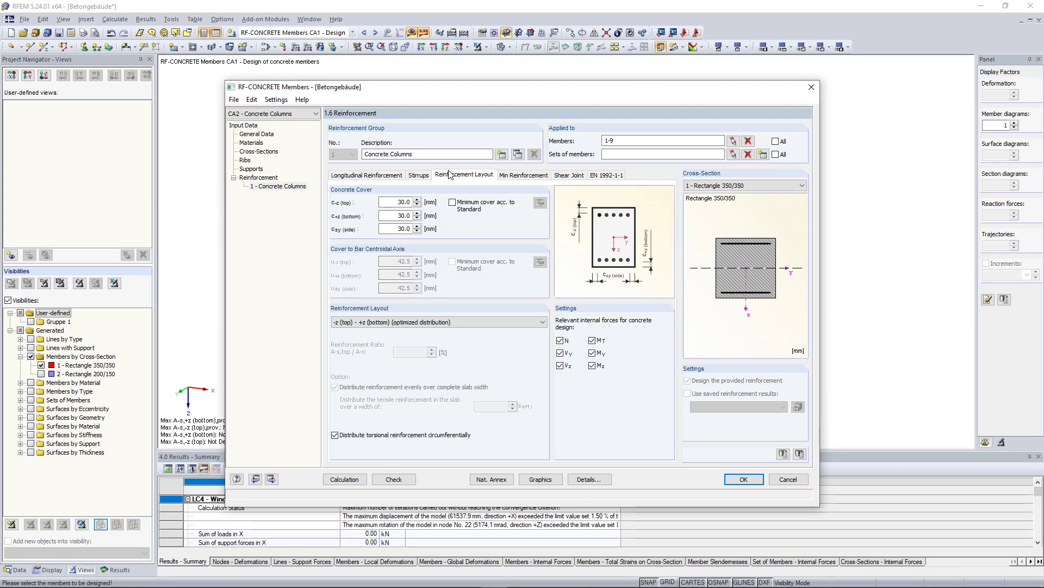
pyautogui.click(442, 322)
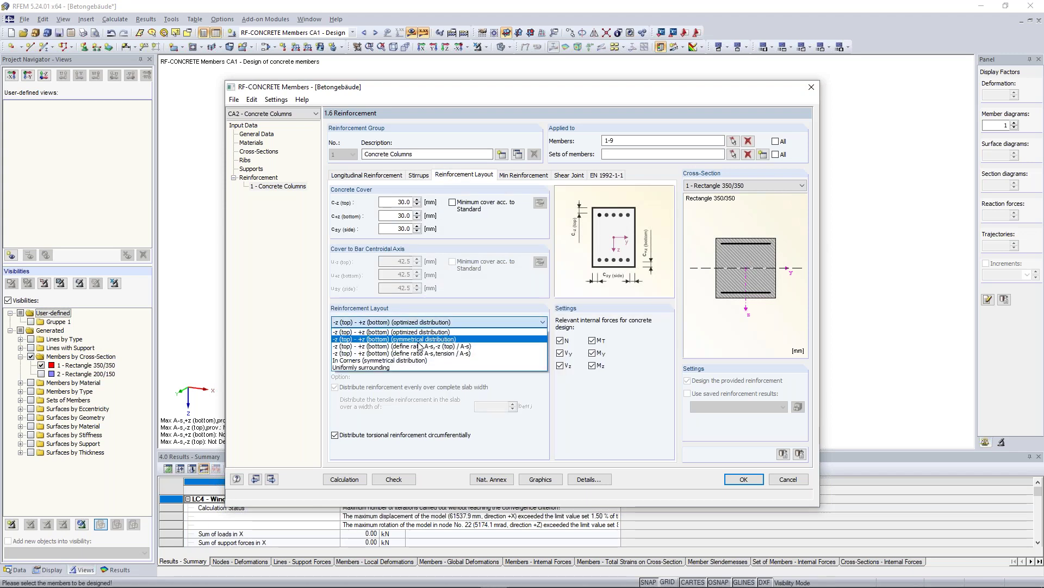
pyautogui.click(414, 360)
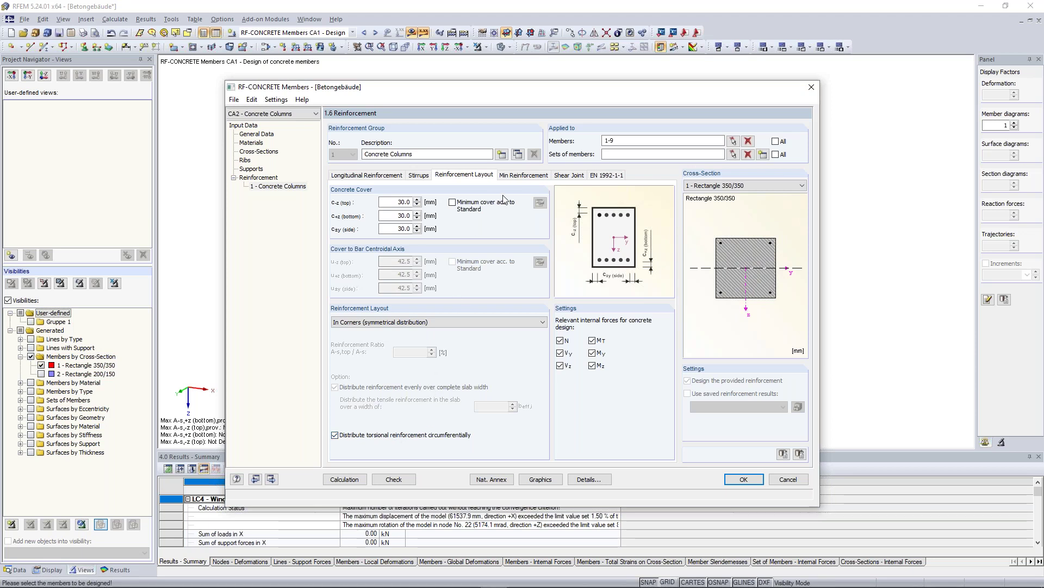
# Try to calculate the column design and remove result combination RC1 from the combinations selected for design
pyautogui.click(345, 479)
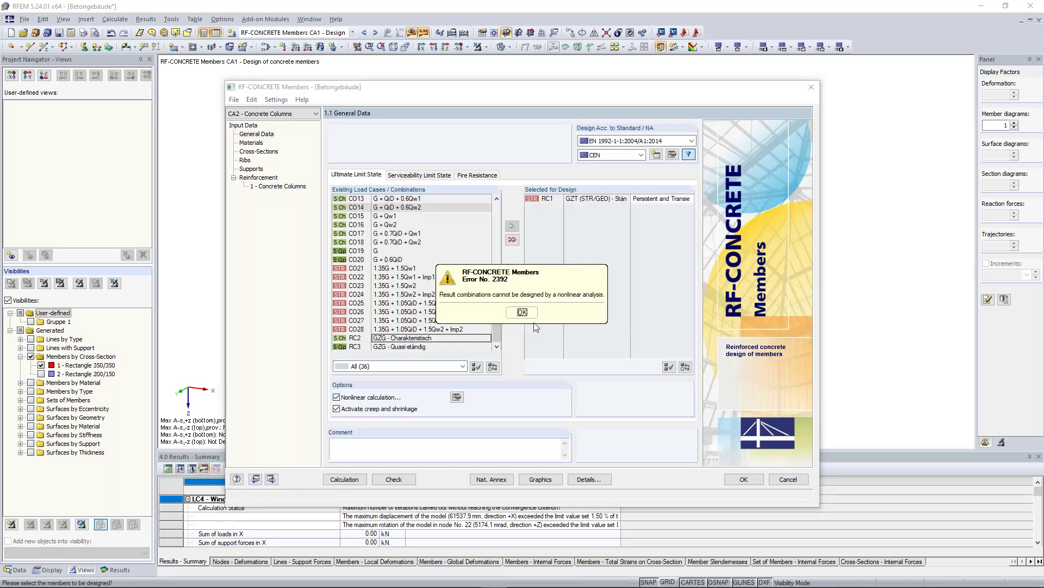
pyautogui.click(530, 316)
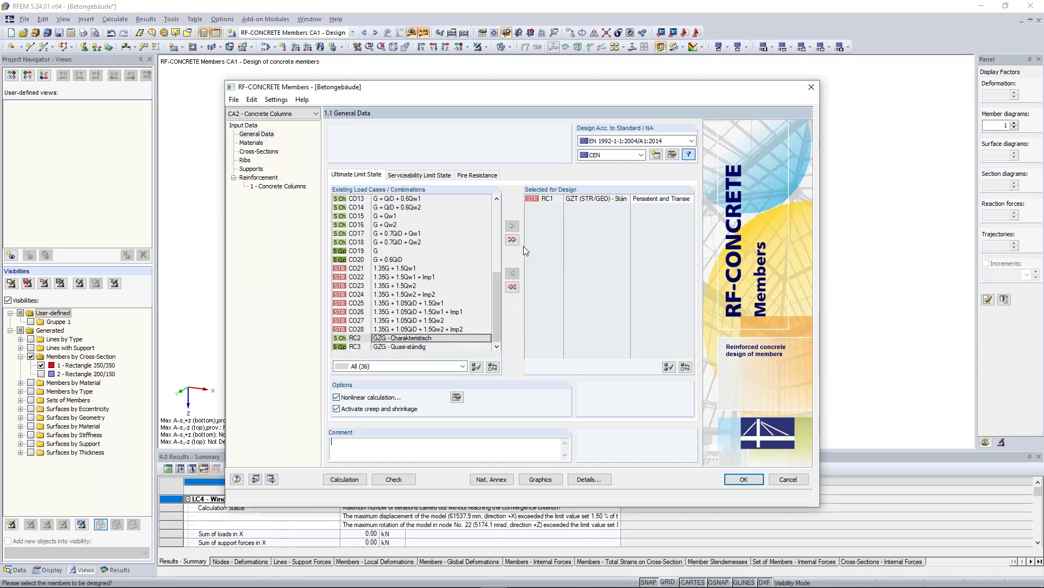
pyautogui.click(555, 201)
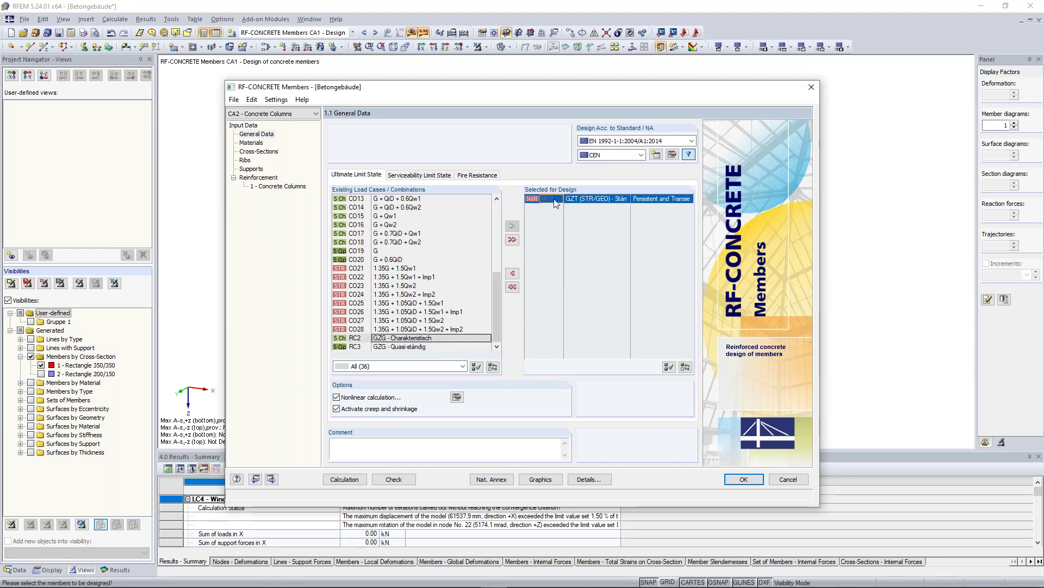
pyautogui.click(510, 274)
# Select load combinations CO1 to CO10 for the ultimate limit state design and start the nonlinear calculation of the columns
pyautogui.click(418, 268)
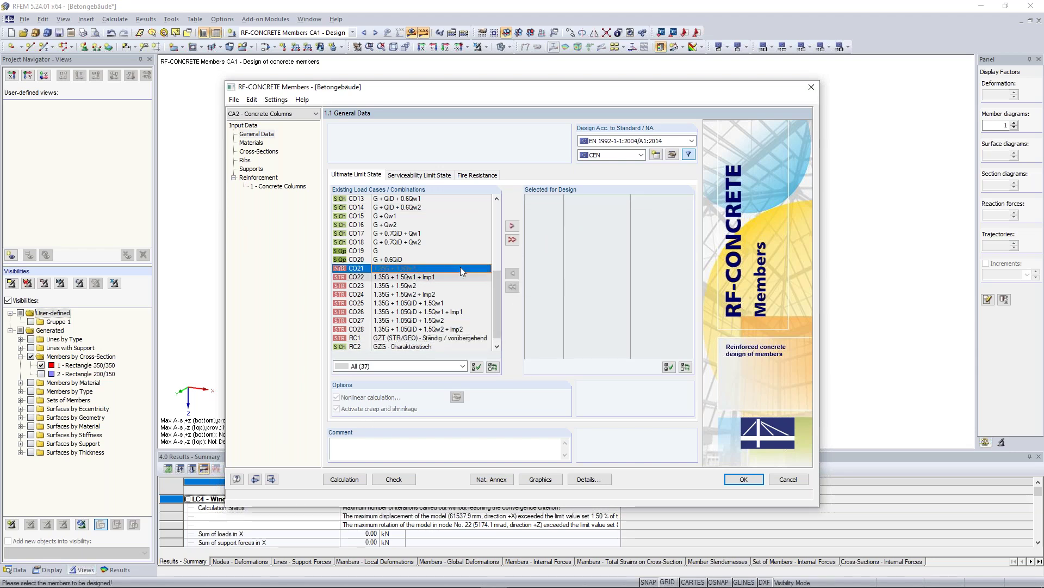
pyautogui.scroll(2, 498, 241)
pyautogui.scroll(5, 497, 240)
pyautogui.click(401, 251)
pyautogui.keyDown('shift'); pyautogui.click(424, 329); pyautogui.keyUp('shift')
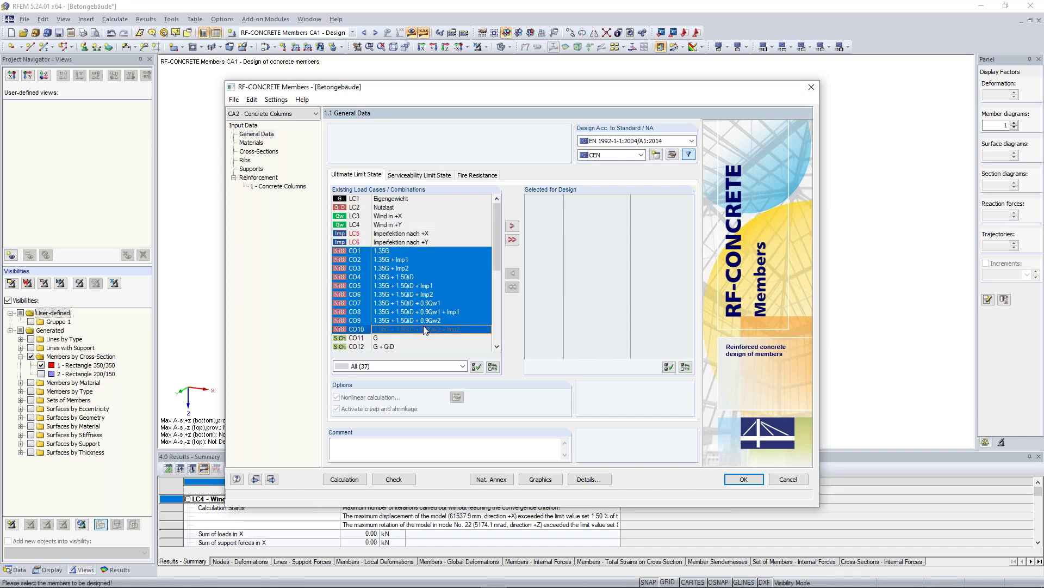
pyautogui.click(513, 224)
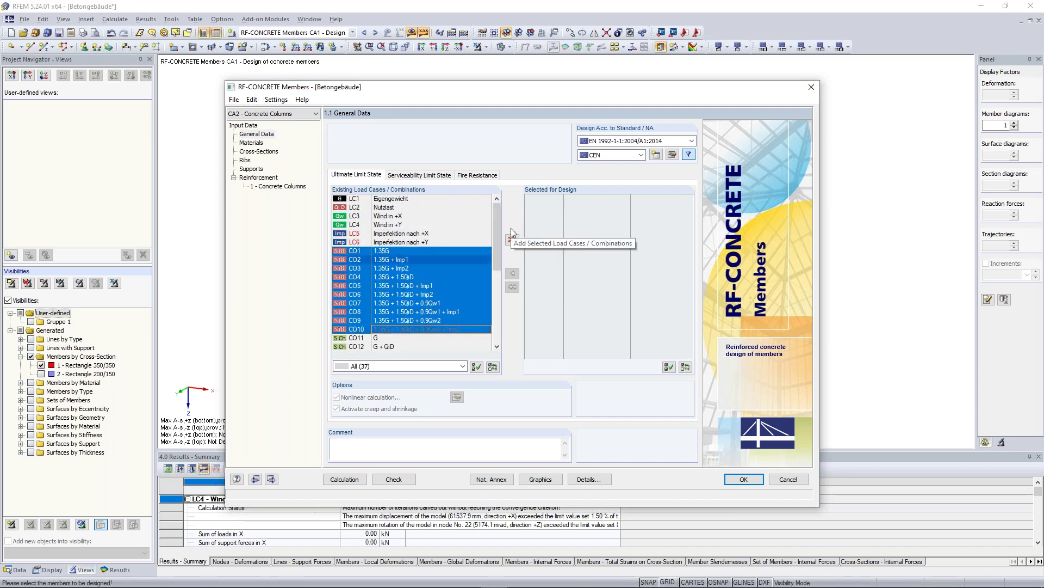
pyautogui.click(345, 479)
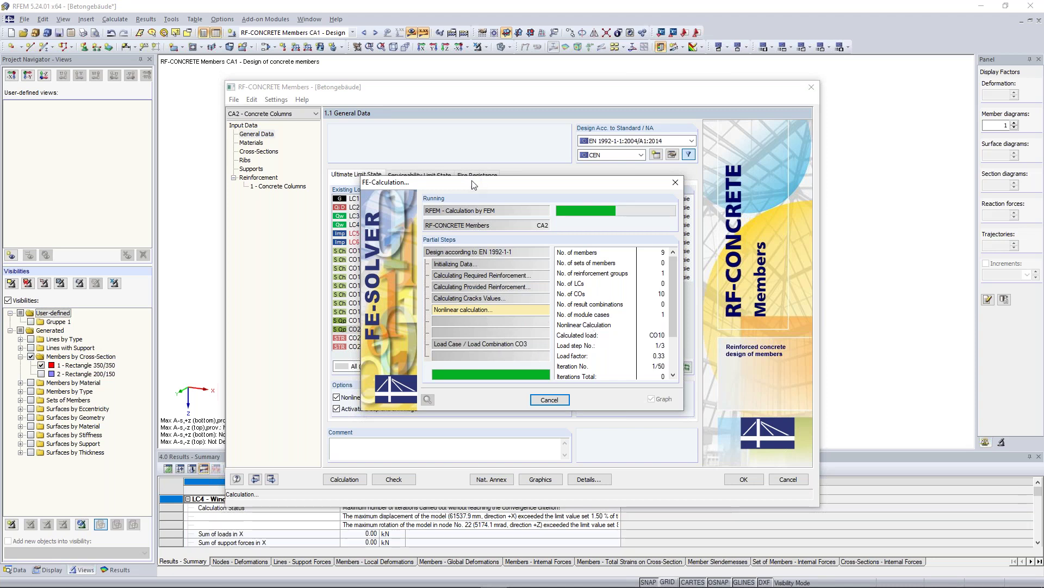
pyautogui.moveTo(475, 184); pyautogui.dragTo(427, 216)
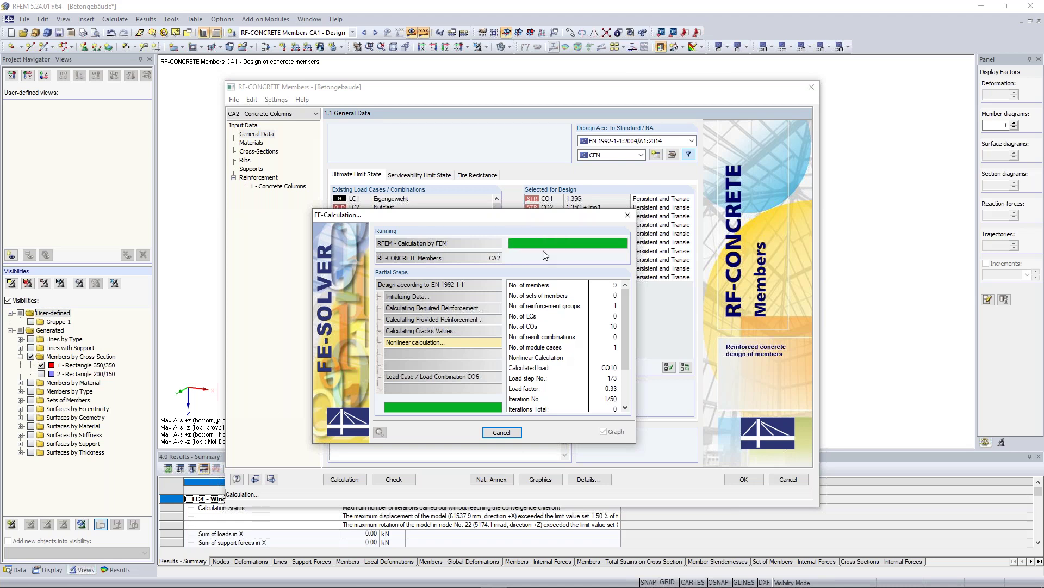
pyautogui.moveTo(468, 310); pyautogui.dragTo(542, 213)
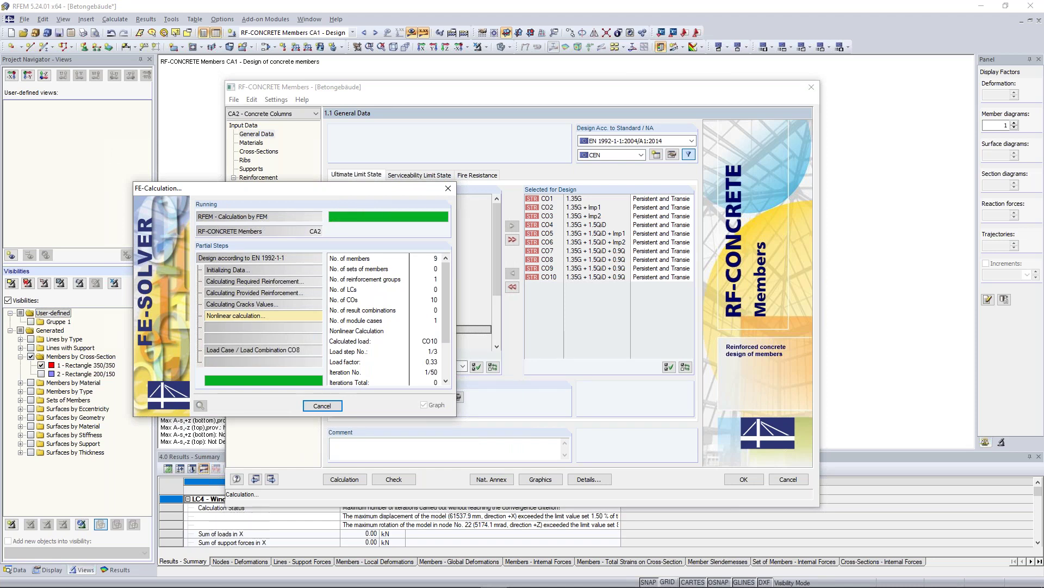
pyautogui.moveTo(411, 194); pyautogui.dragTo(413, 142)
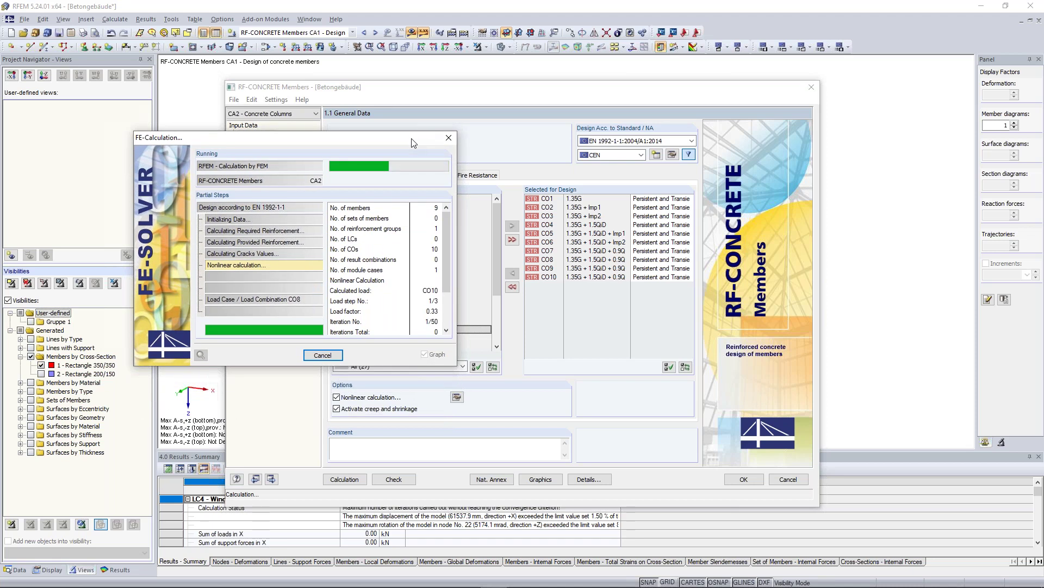
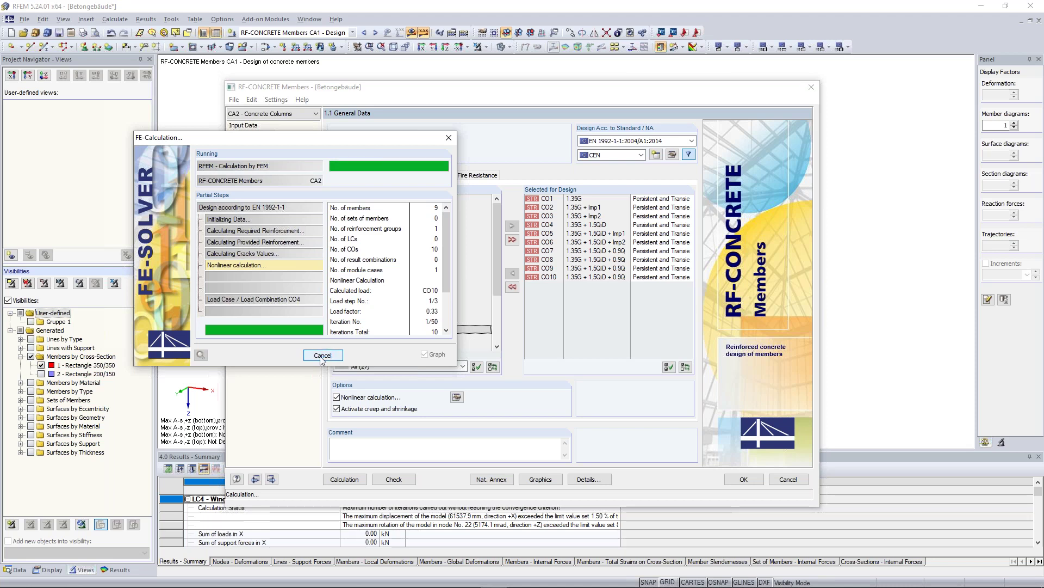
# Abort the running nonlinear calculation of the concrete columns and continue to the design results
pyautogui.click(323, 355)
pyautogui.click(276, 266)
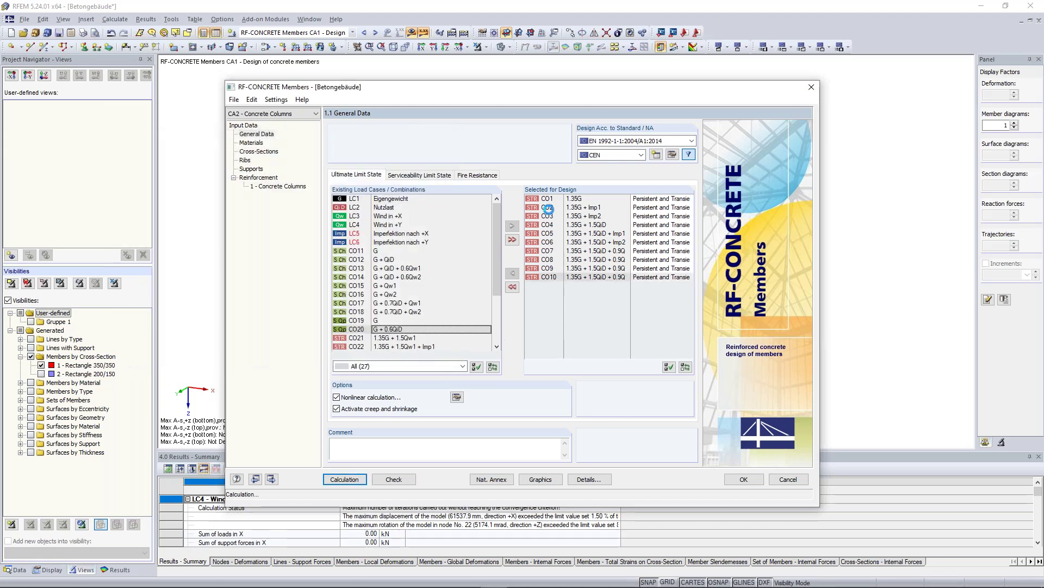
pyautogui.click(523, 322)
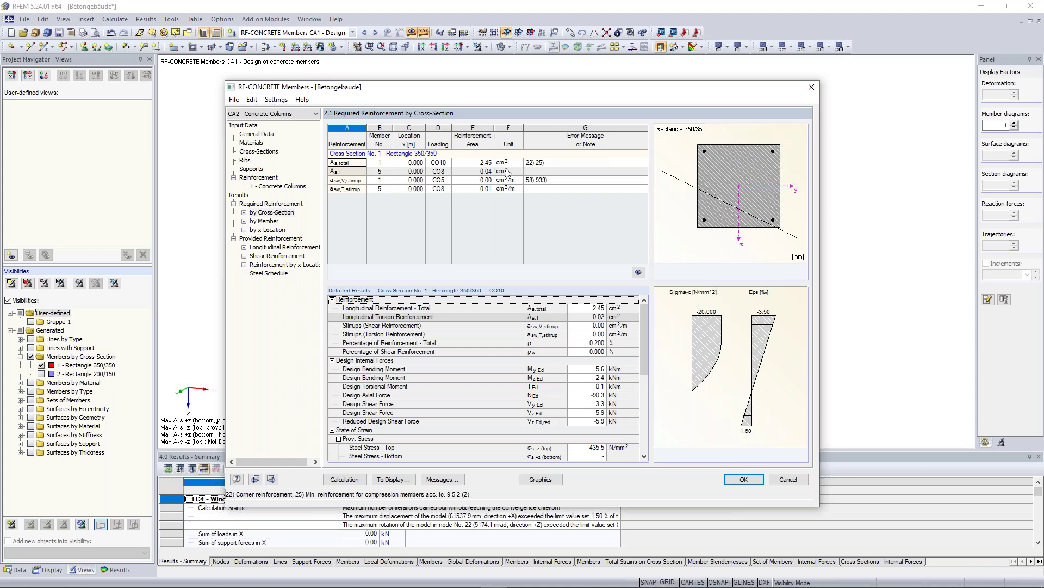
# Review the notes on the required reinforcement and the provided longitudinal reinforcement of column member 1, including its 3D reinforcement drawing
pyautogui.click(541, 163)
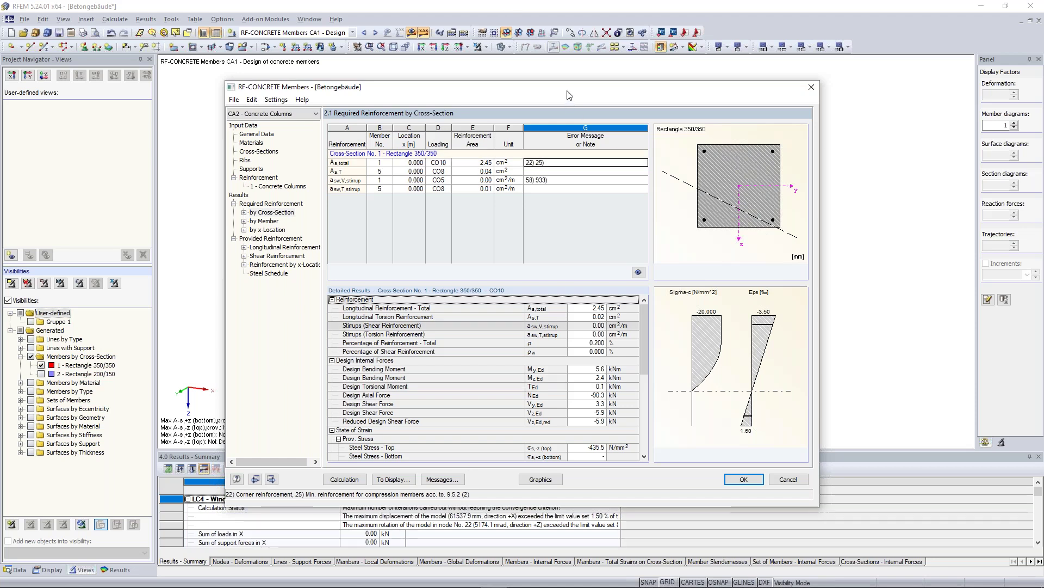
pyautogui.click(244, 247)
pyautogui.click(275, 256)
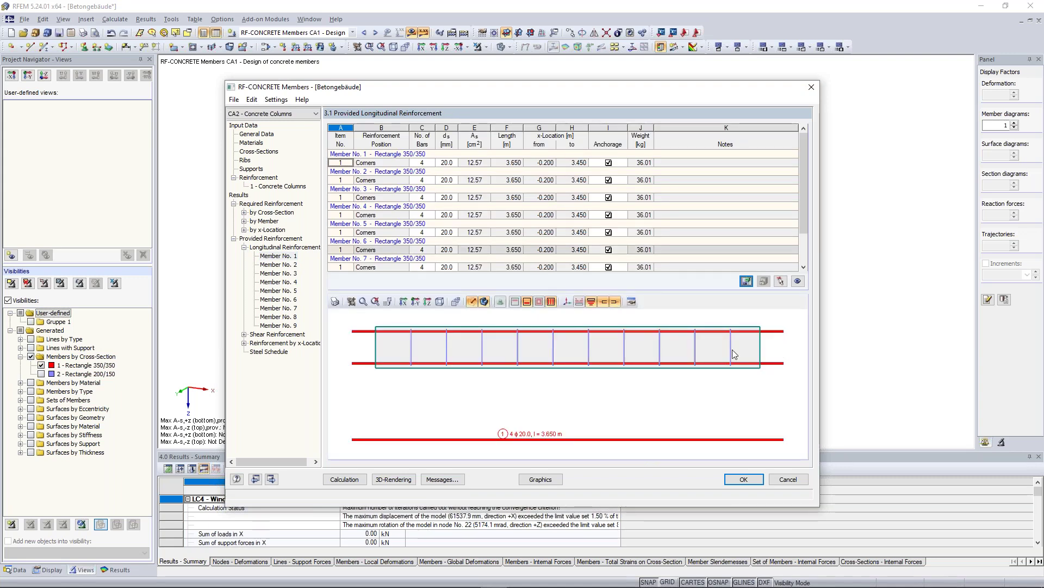
pyautogui.keyDown('ctrl'); pyautogui.moveTo(775, 340); pyautogui.dragTo(621, 374, button='middle'); pyautogui.keyUp('ctrl')
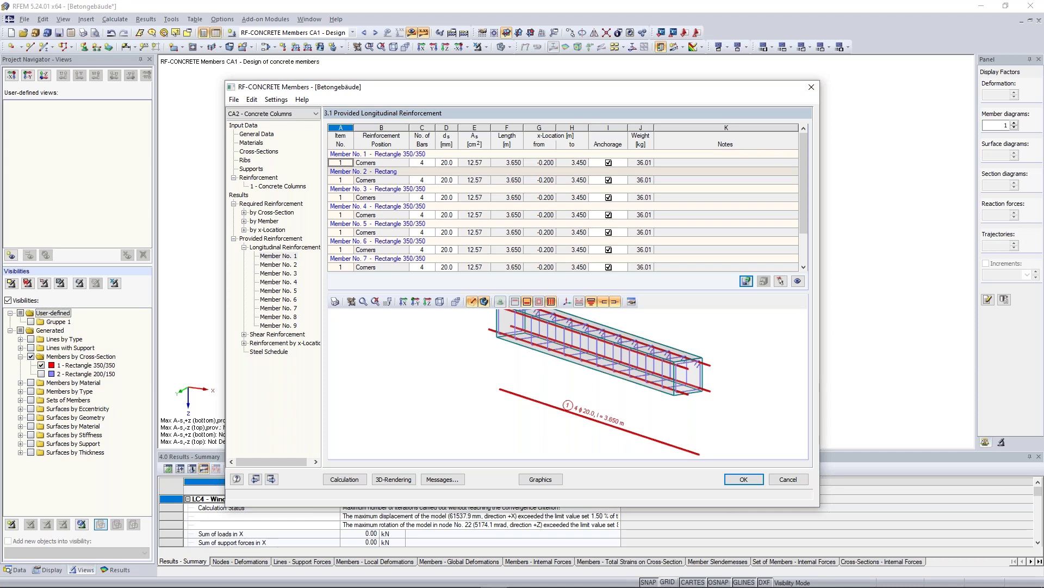
pyautogui.click(244, 221)
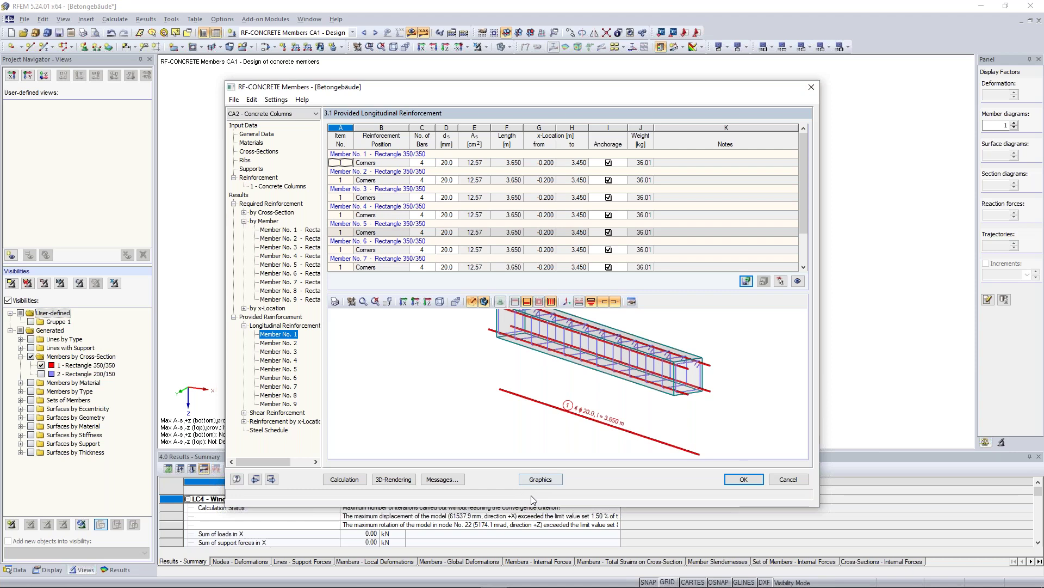
# Show the column reinforcement results graphically in the model and cancel the visibility mode to display the whole building
pyautogui.click(535, 480)
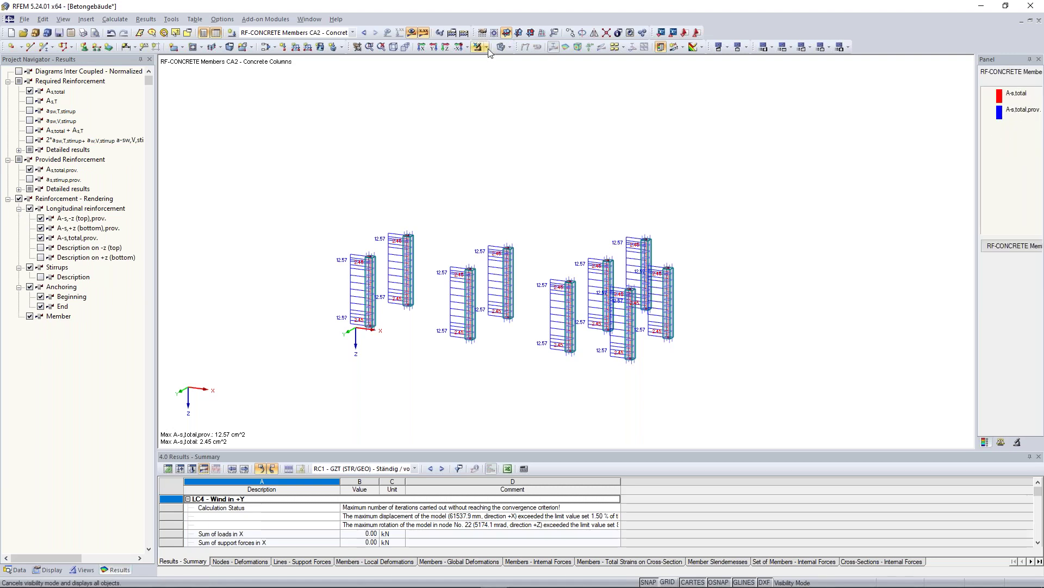
pyautogui.click(486, 48)
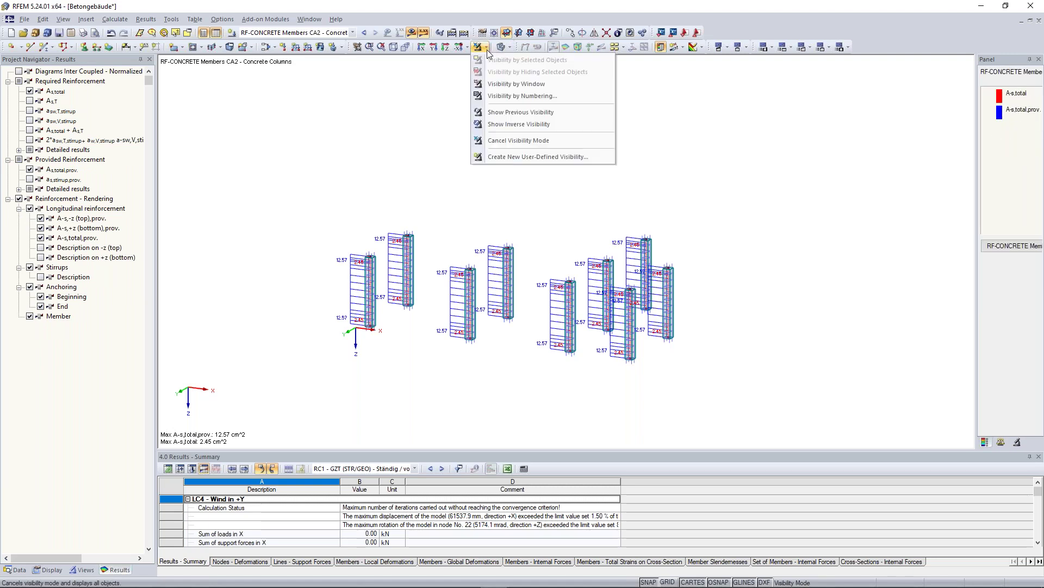
pyautogui.click(517, 141)
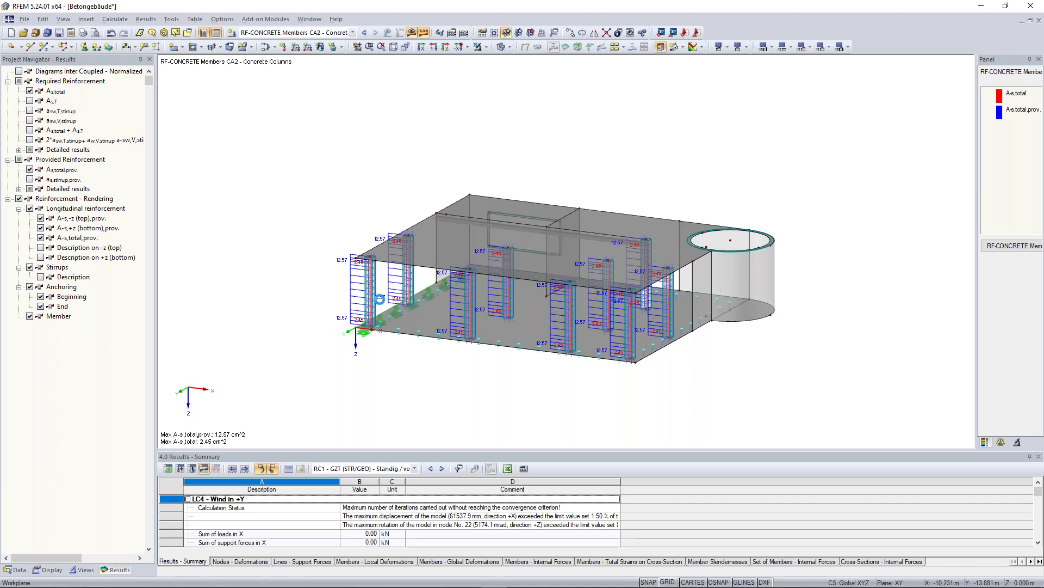
# Examine the required and provided reinforcement diagrams and the rendered bars and stirrups on the columns in the whole building
pyautogui.scroll(5, 353, 264)
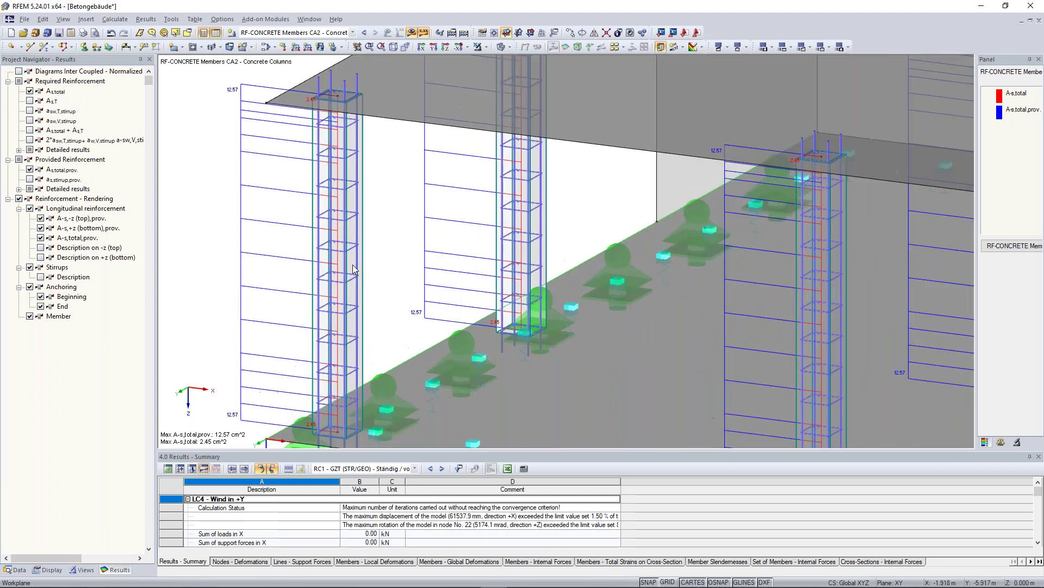
pyautogui.scroll(-2, 352, 265)
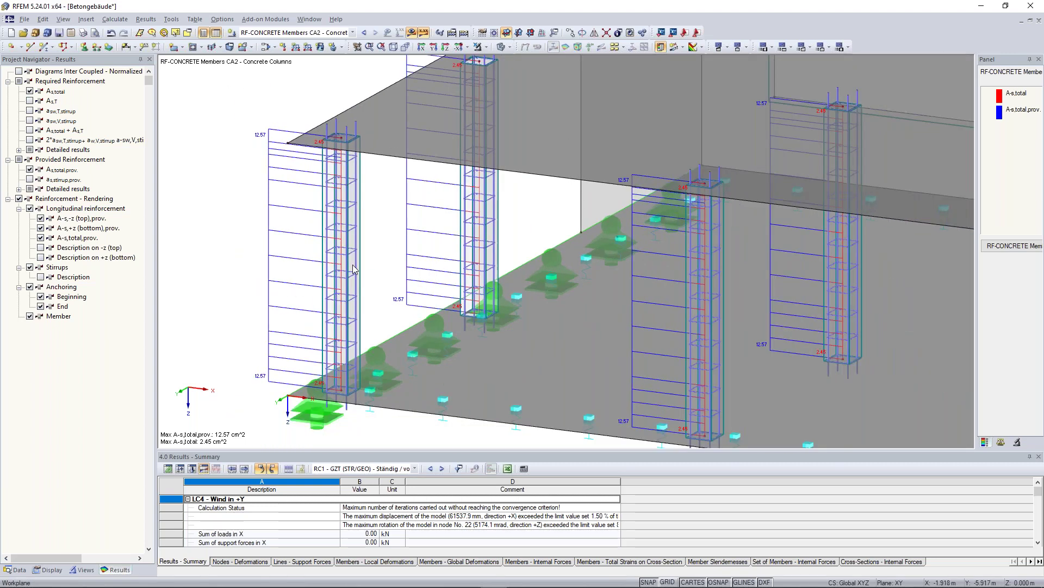
pyautogui.scroll(-3, 352, 265)
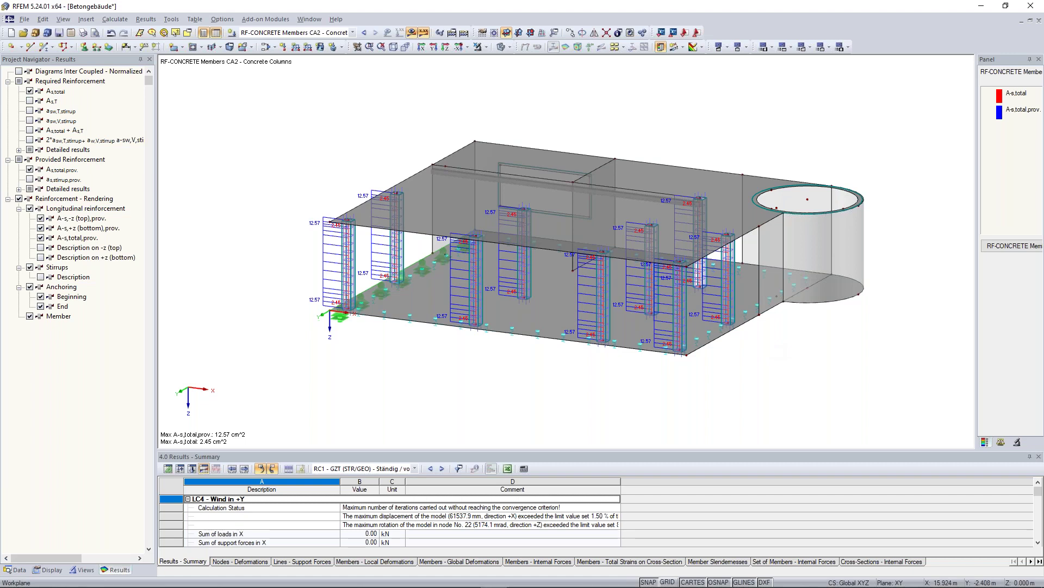
pyautogui.moveTo(767, 349); pyautogui.dragTo(731, 357, button='middle')
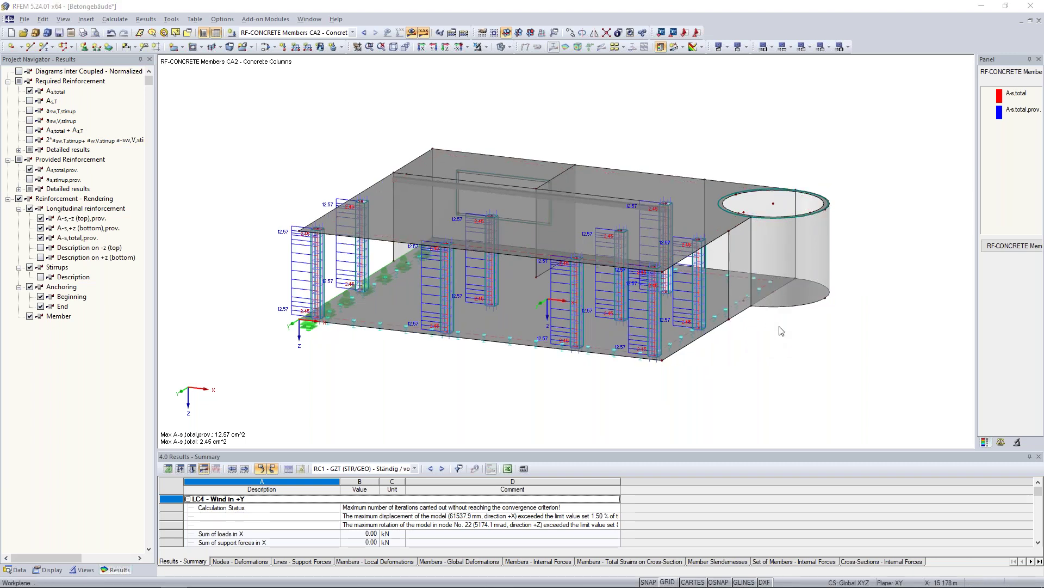
pyautogui.keyDown('ctrl'); pyautogui.moveTo(815, 341); pyautogui.dragTo(746, 313, button='middle'); pyautogui.keyUp('ctrl')
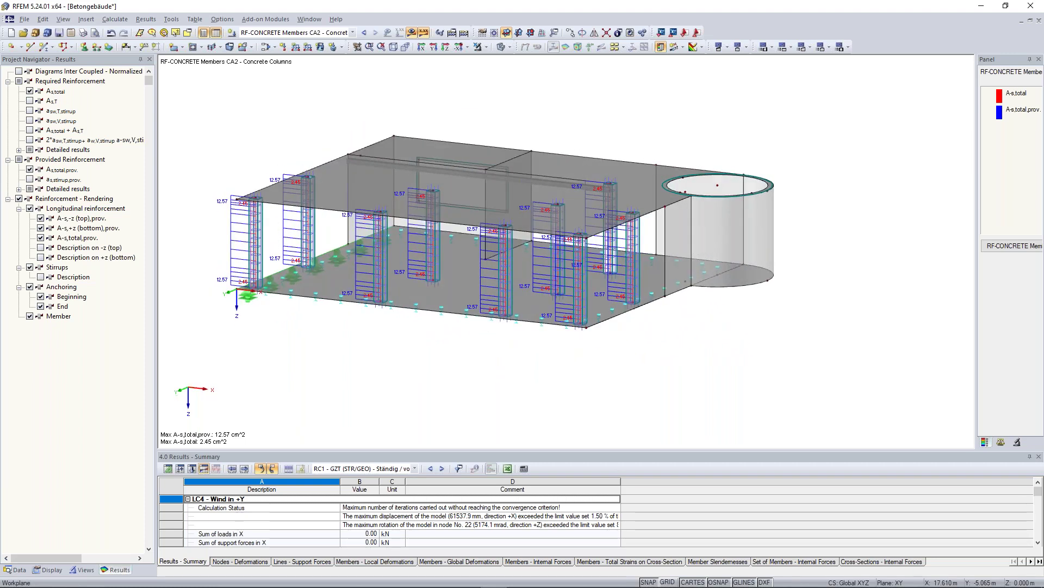
pyautogui.scroll(-1, 685, 333)
pyautogui.keyDown('ctrl'); pyautogui.moveTo(686, 333); pyautogui.dragTo(723, 356, button='middle'); pyautogui.keyUp('ctrl')
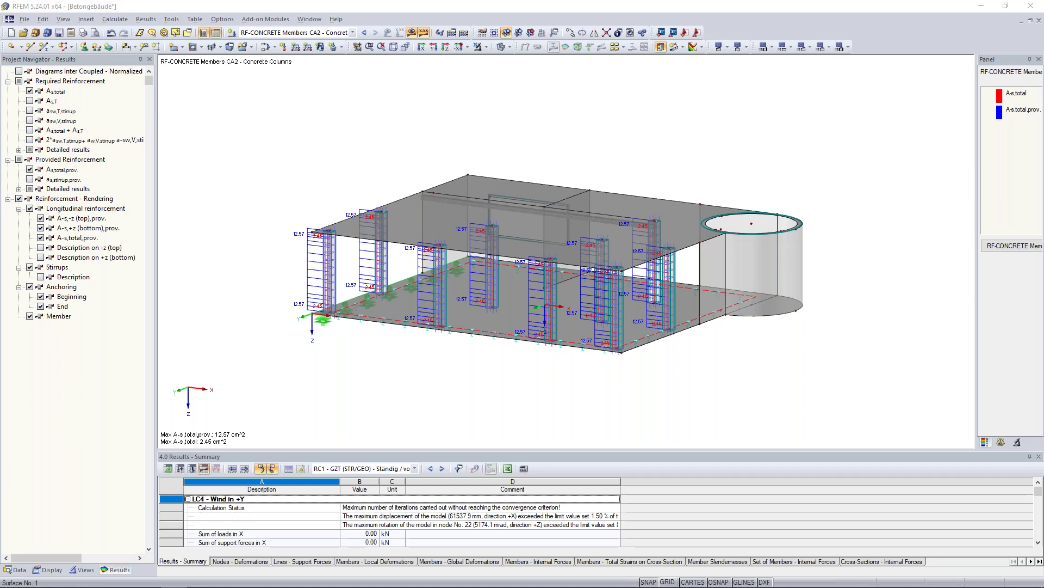
# Switch to the Chrome browser, open the Dlubal home page and look over its support, learning and education offers
pyautogui.moveTo(0, 33); pyautogui.dragTo(571, 91)
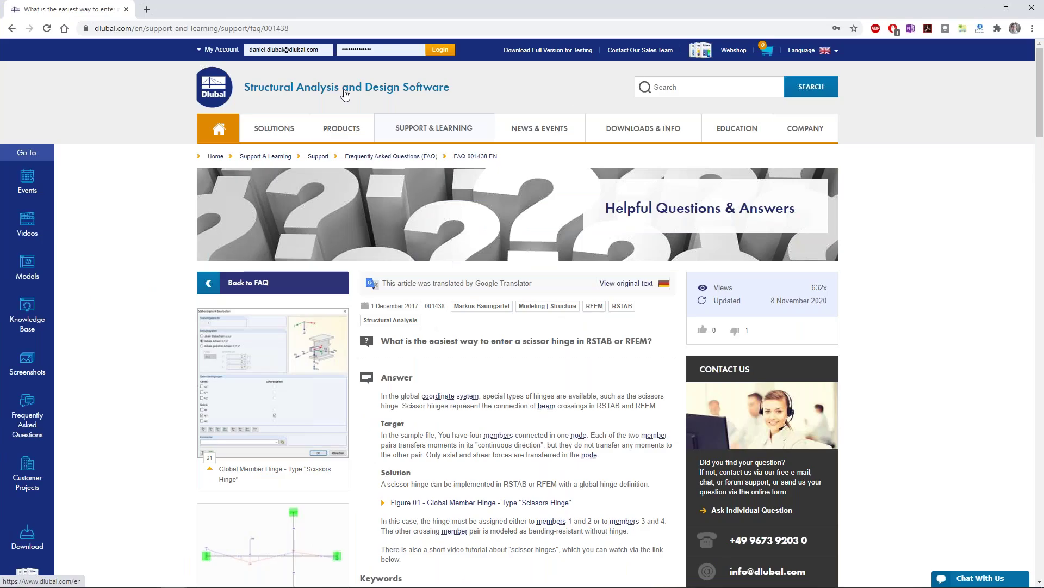
pyautogui.click(226, 90)
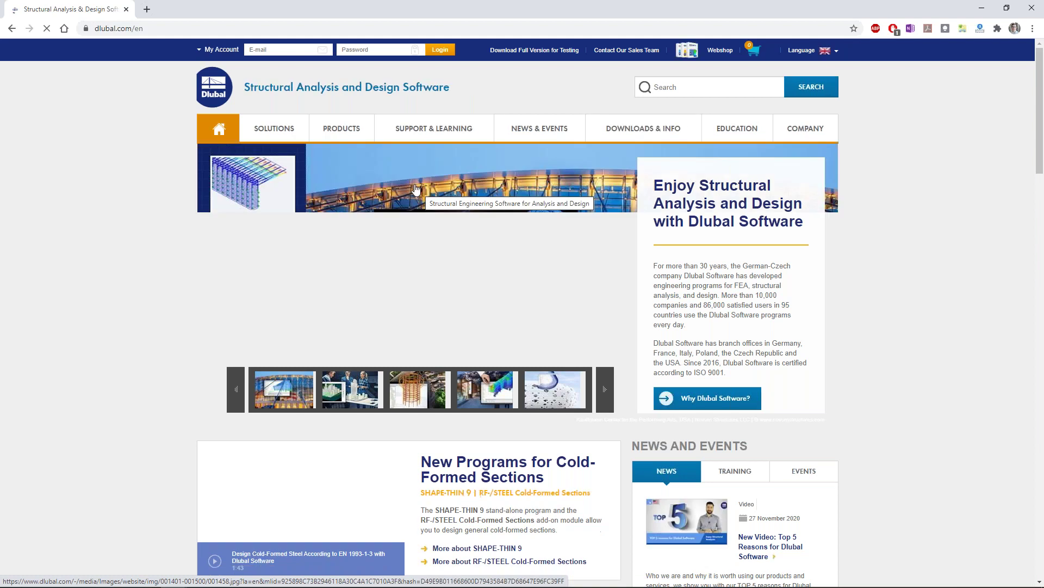
pyautogui.moveTo(409, 137)
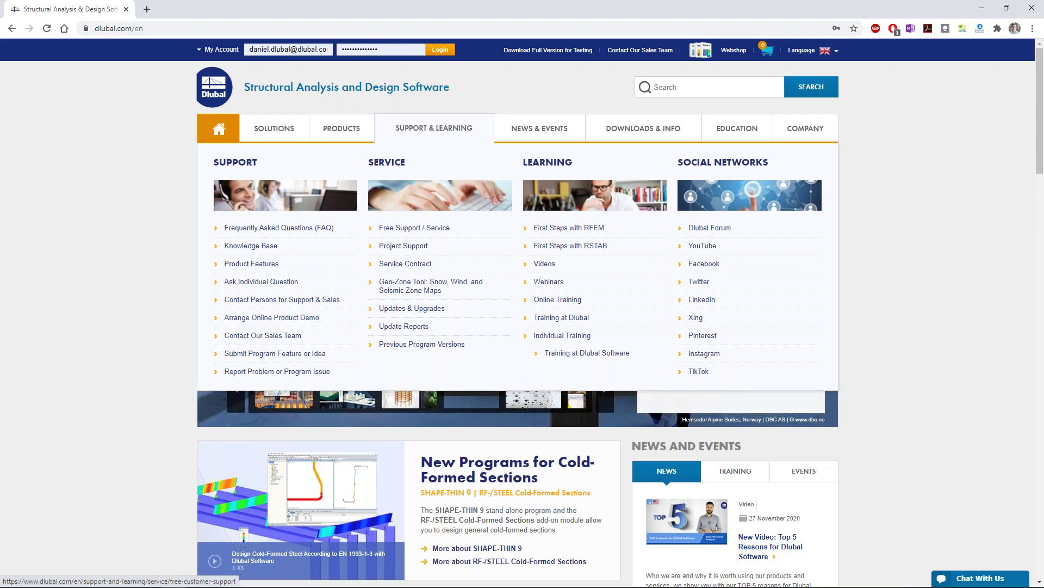
pyautogui.moveTo(718, 140)
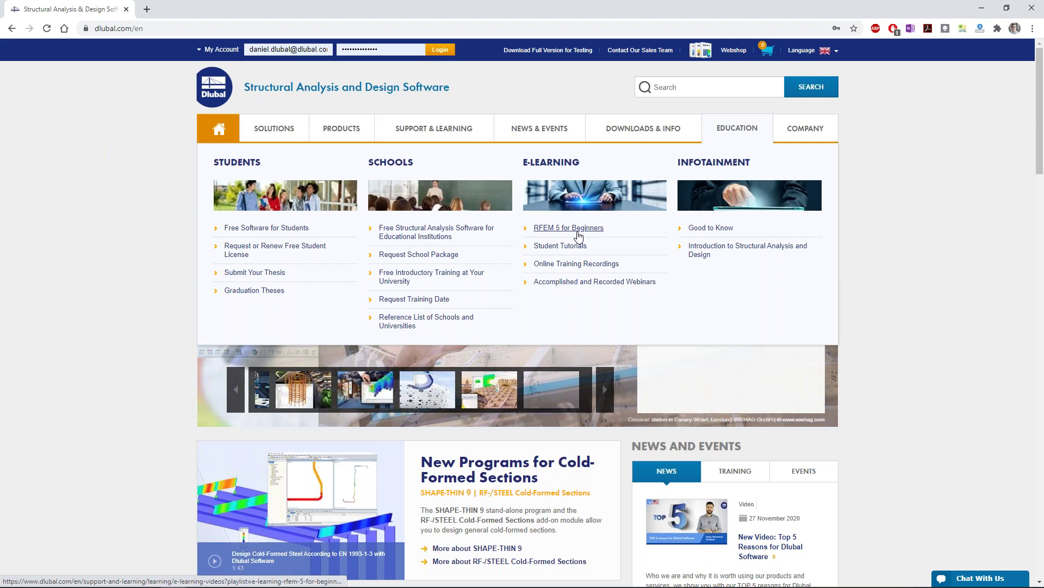
# Open the Webinars page from the Dlubal learning offers and look through the listed webinars
pyautogui.moveTo(482, 136)
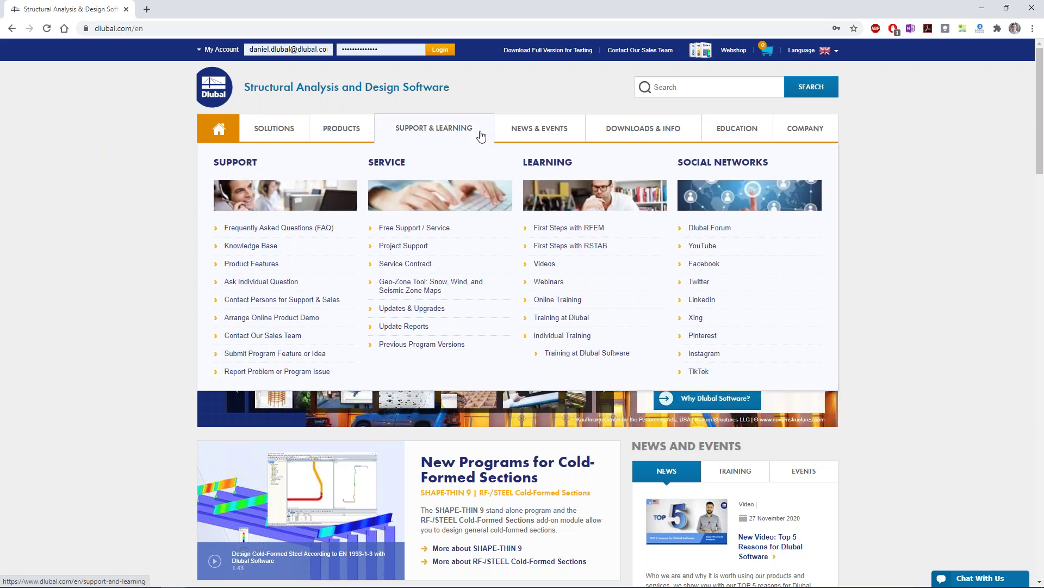
pyautogui.click(547, 283)
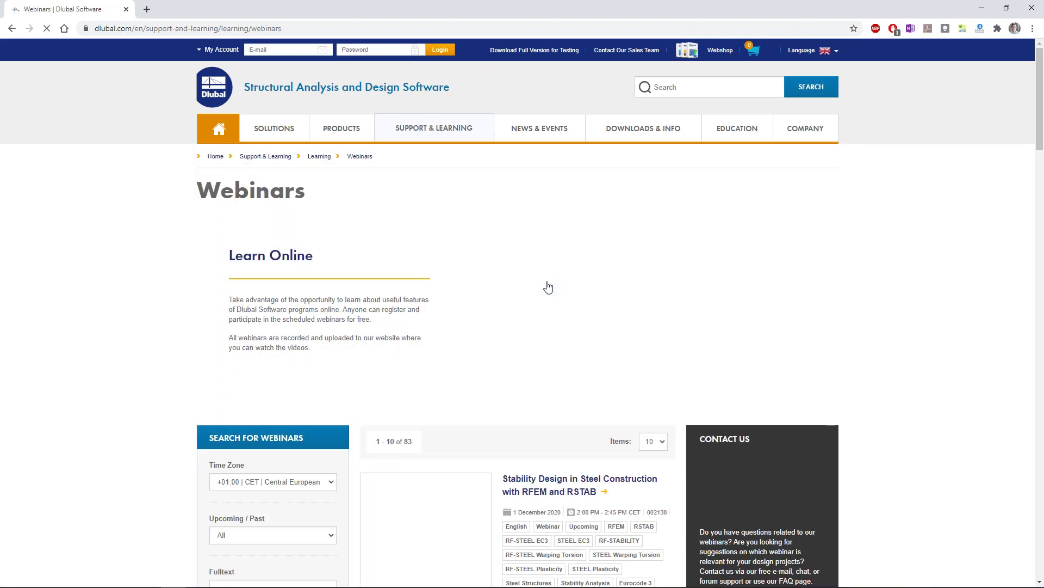
pyautogui.scroll(-2, 548, 287)
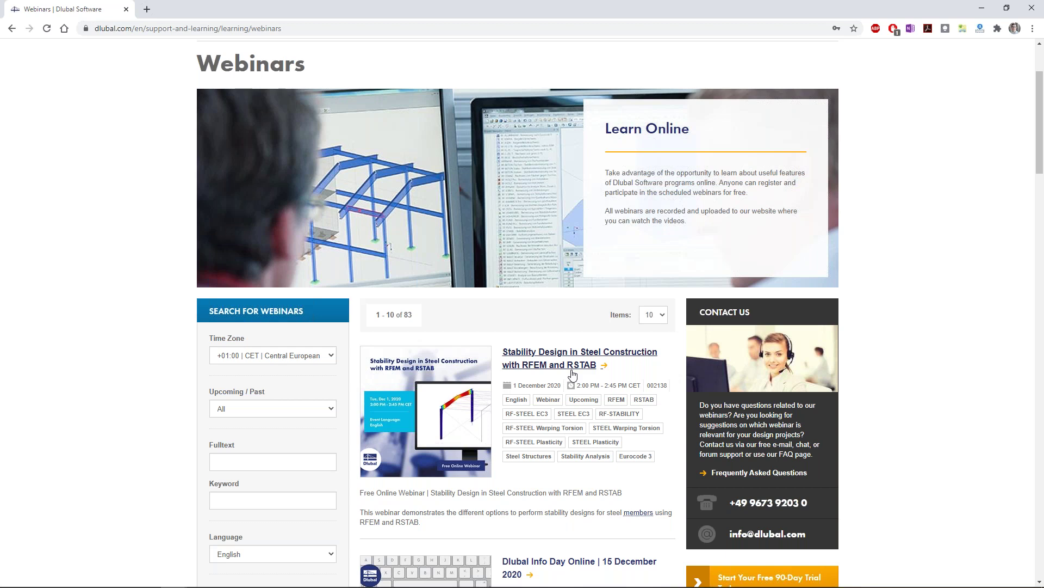
pyautogui.scroll(3, 702, 218)
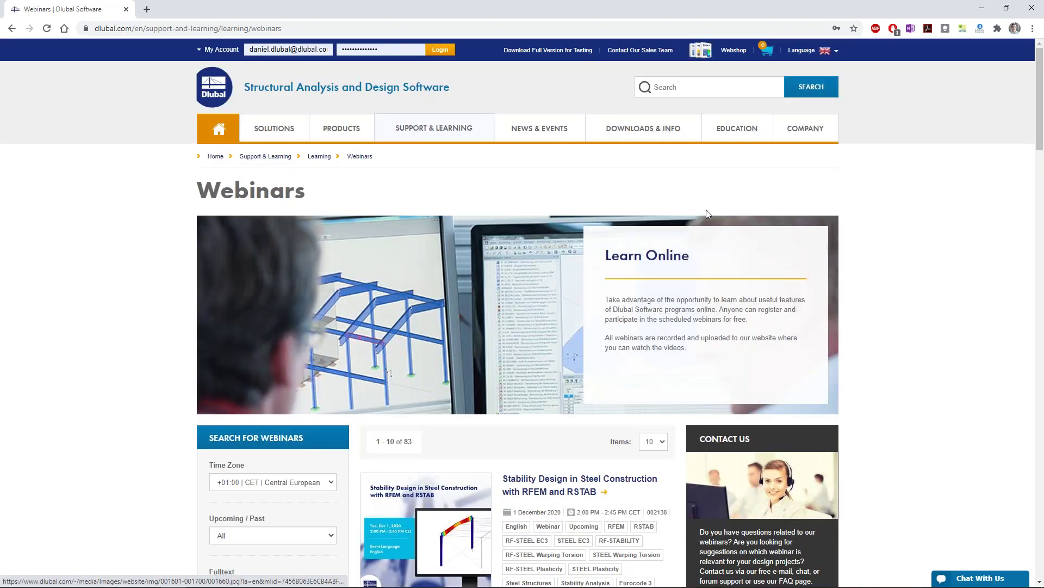